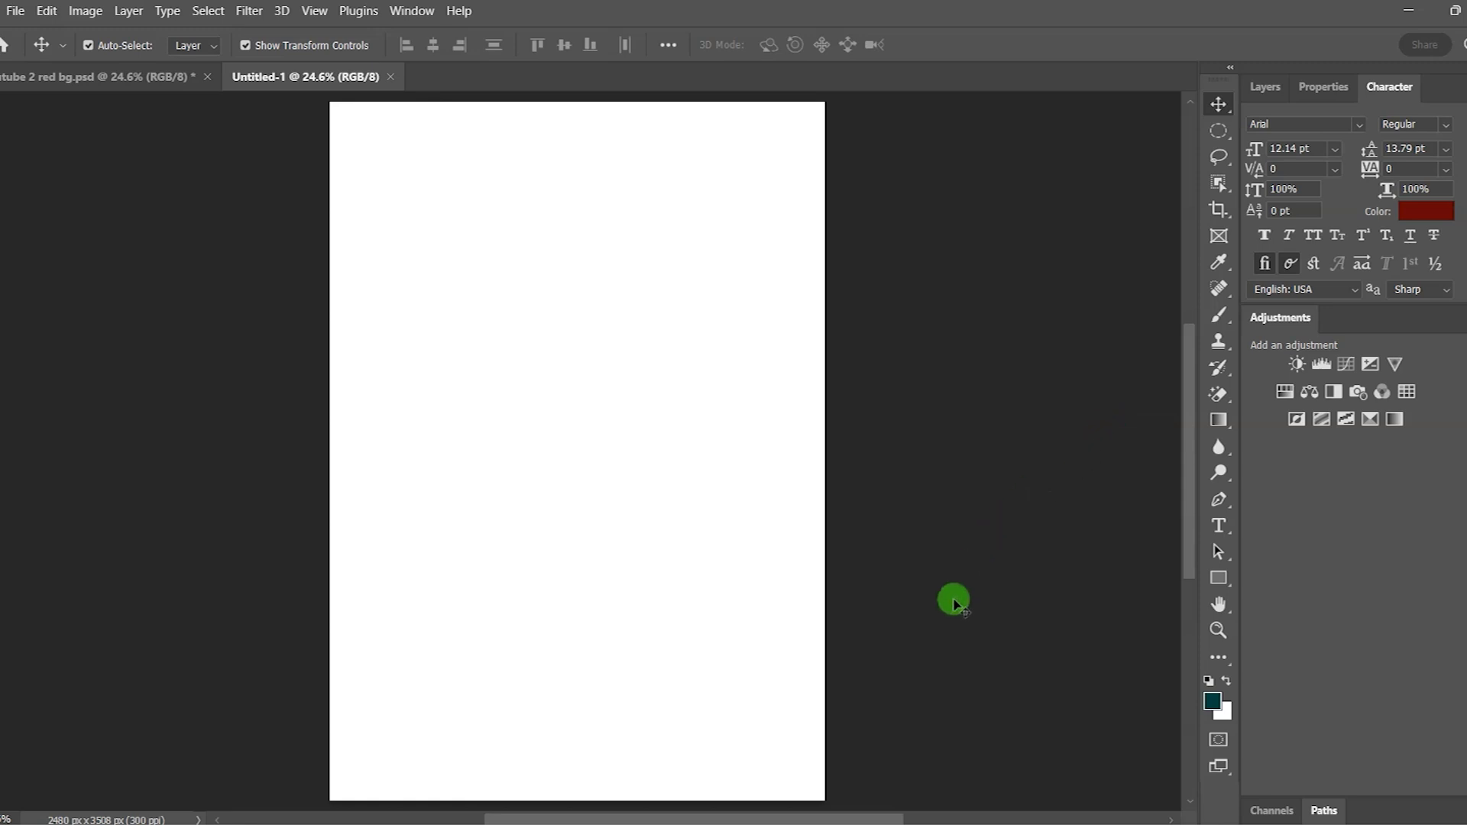
- Place the textured-red image from the YOUTUBE 2 folder onto the blank page and rotate it 90° clockwise
left_click(835, 817)
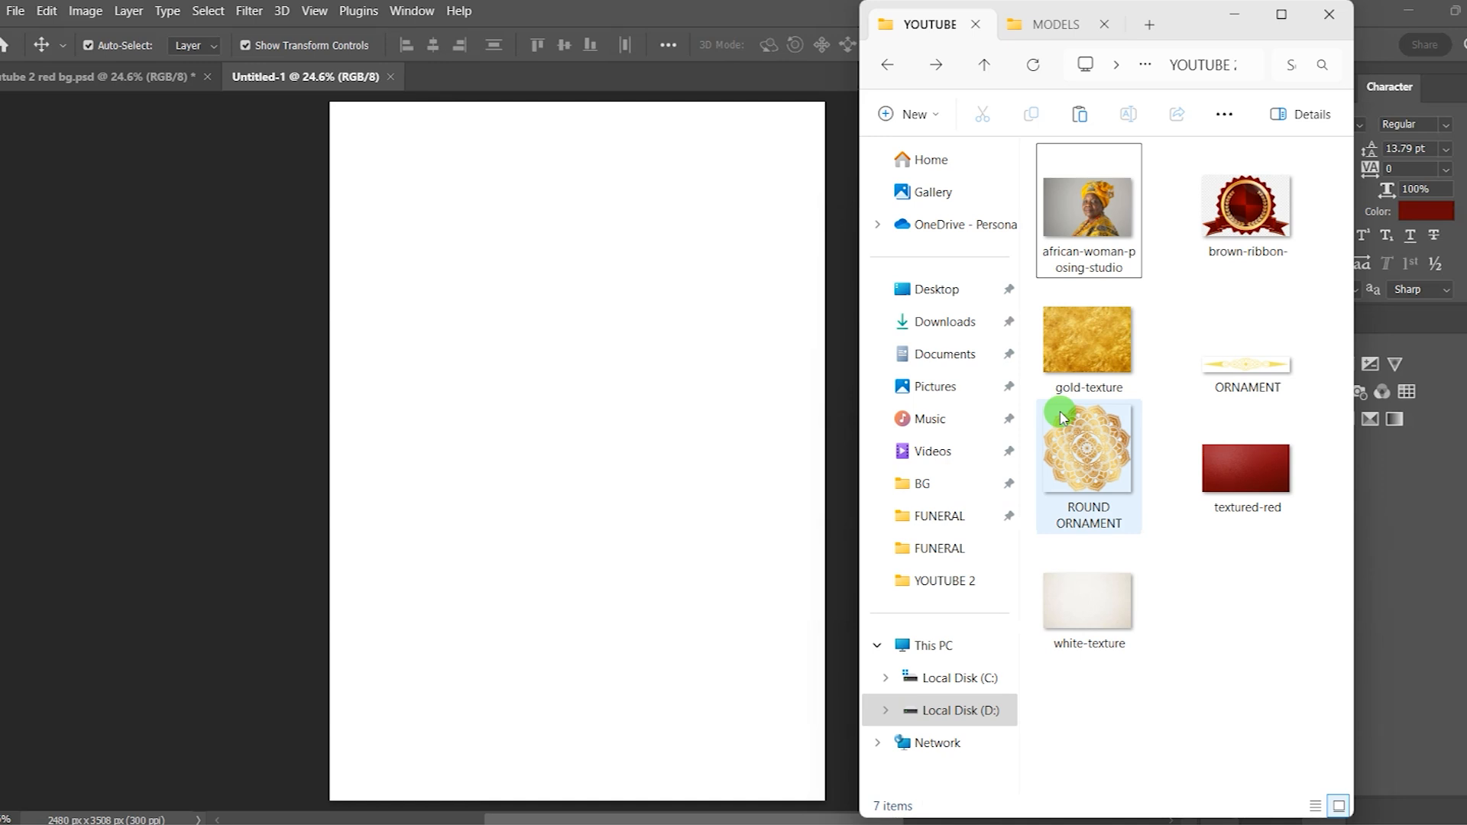
left_click_drag(1245, 481, 528, 378)
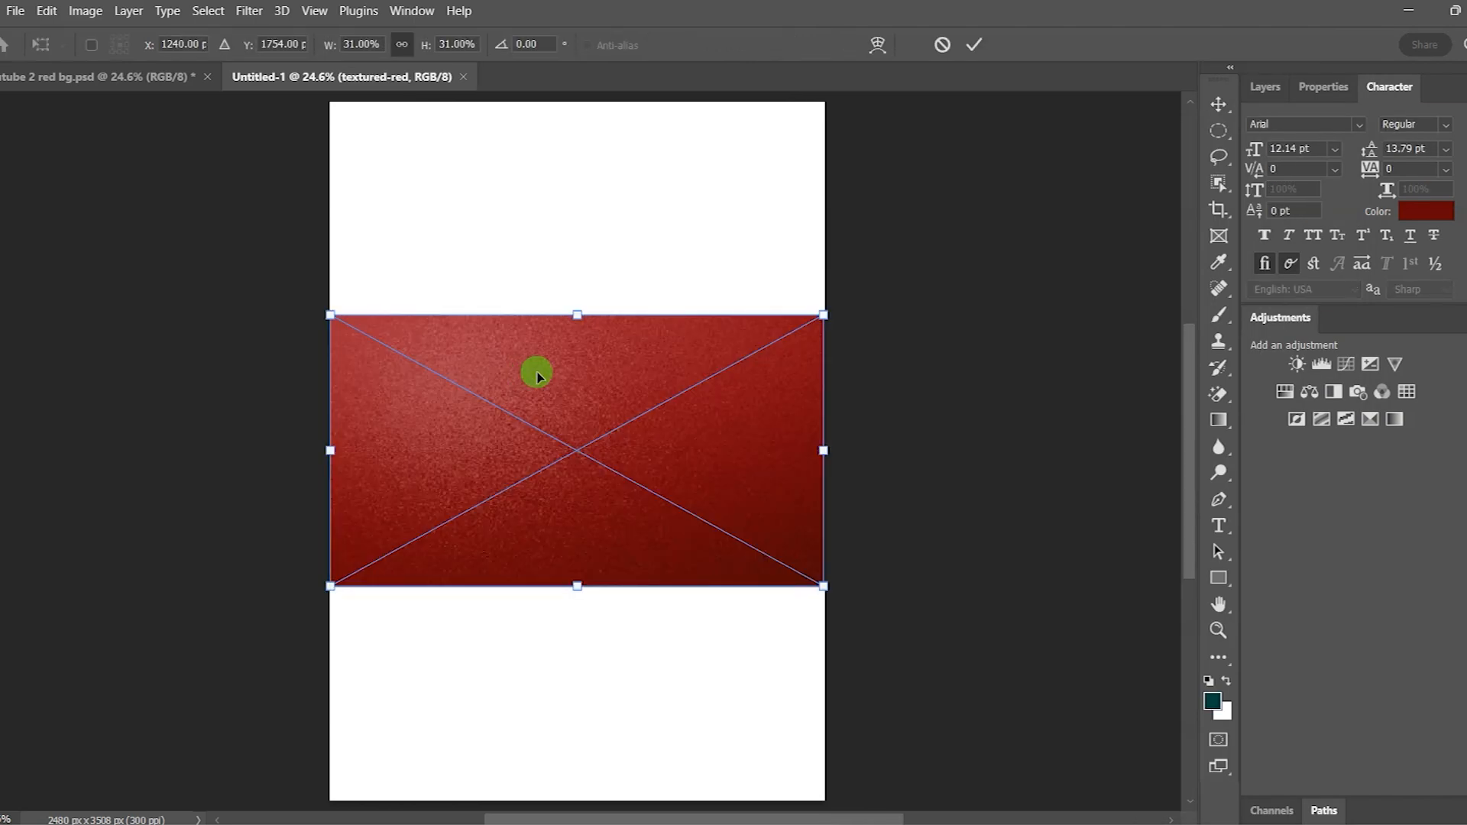
right_click(579, 367)
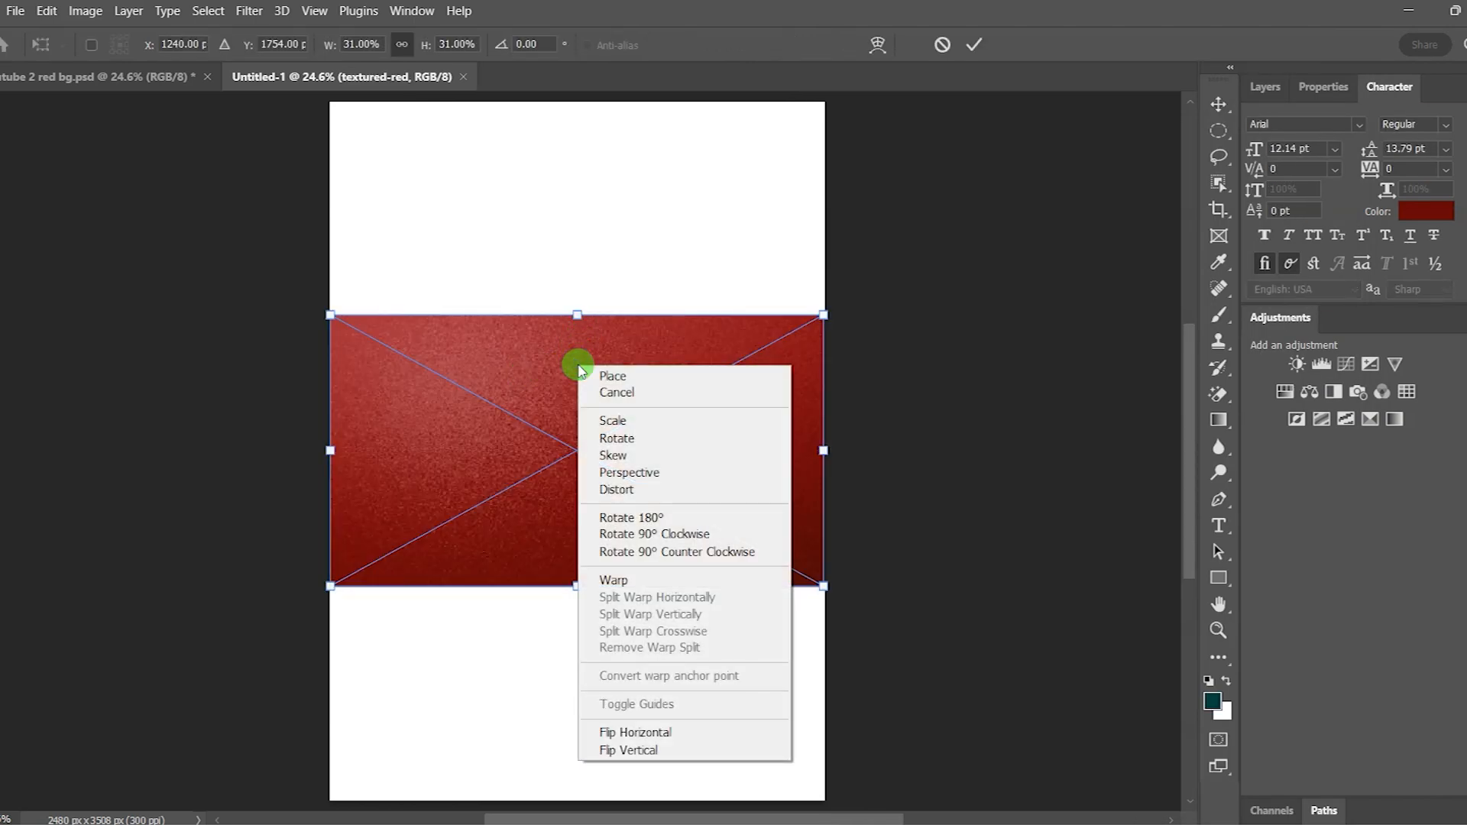
left_click(684, 534)
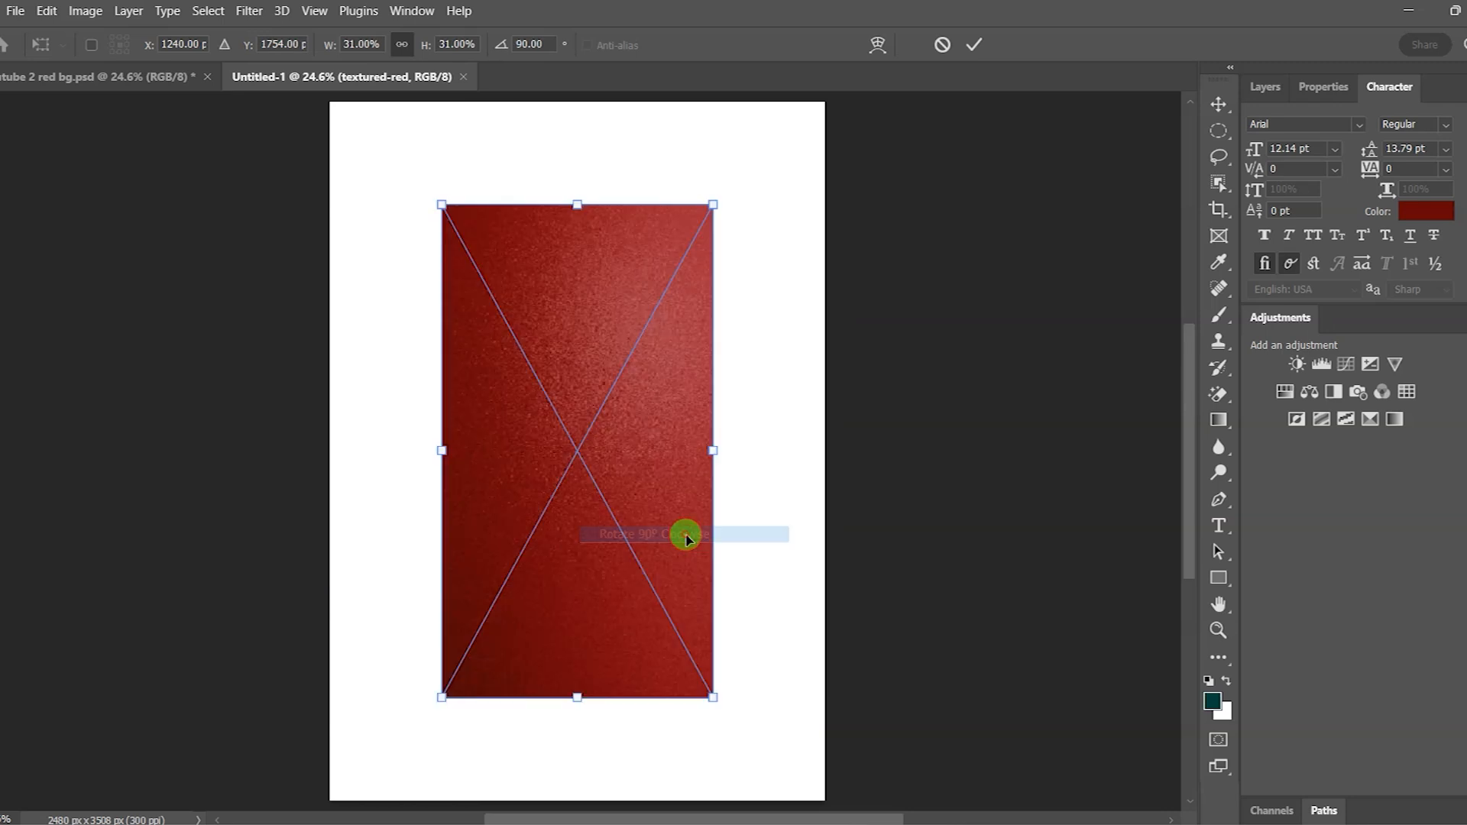
- Move the red texture to the page's upper-left corner and scale it to 29%, keeping its left edge on the page edge
scroll(653, 480, "down", 1)
left_click_drag(651, 481, 544, 346)
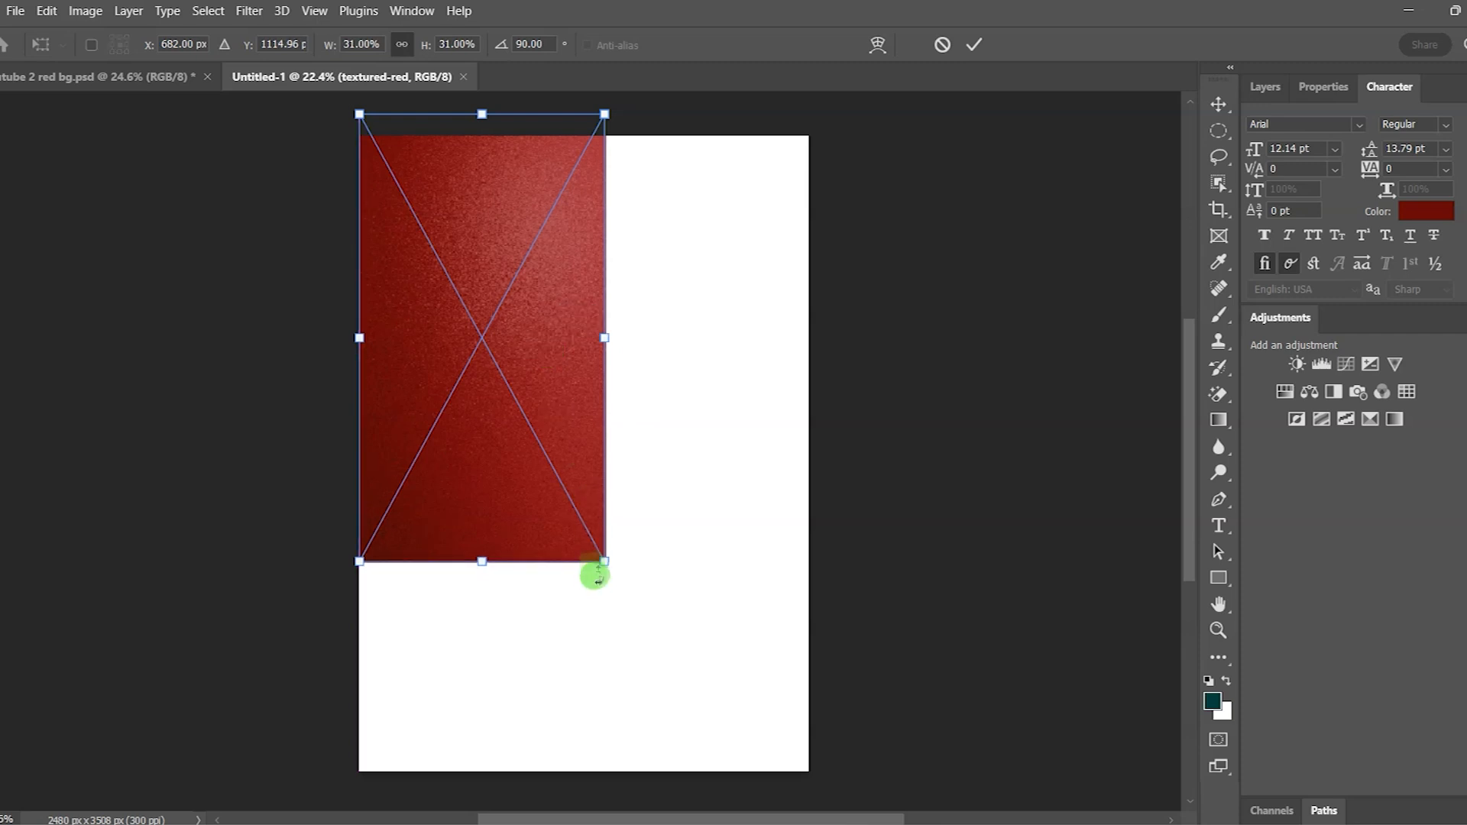
left_click_drag(603, 561, 575, 540)
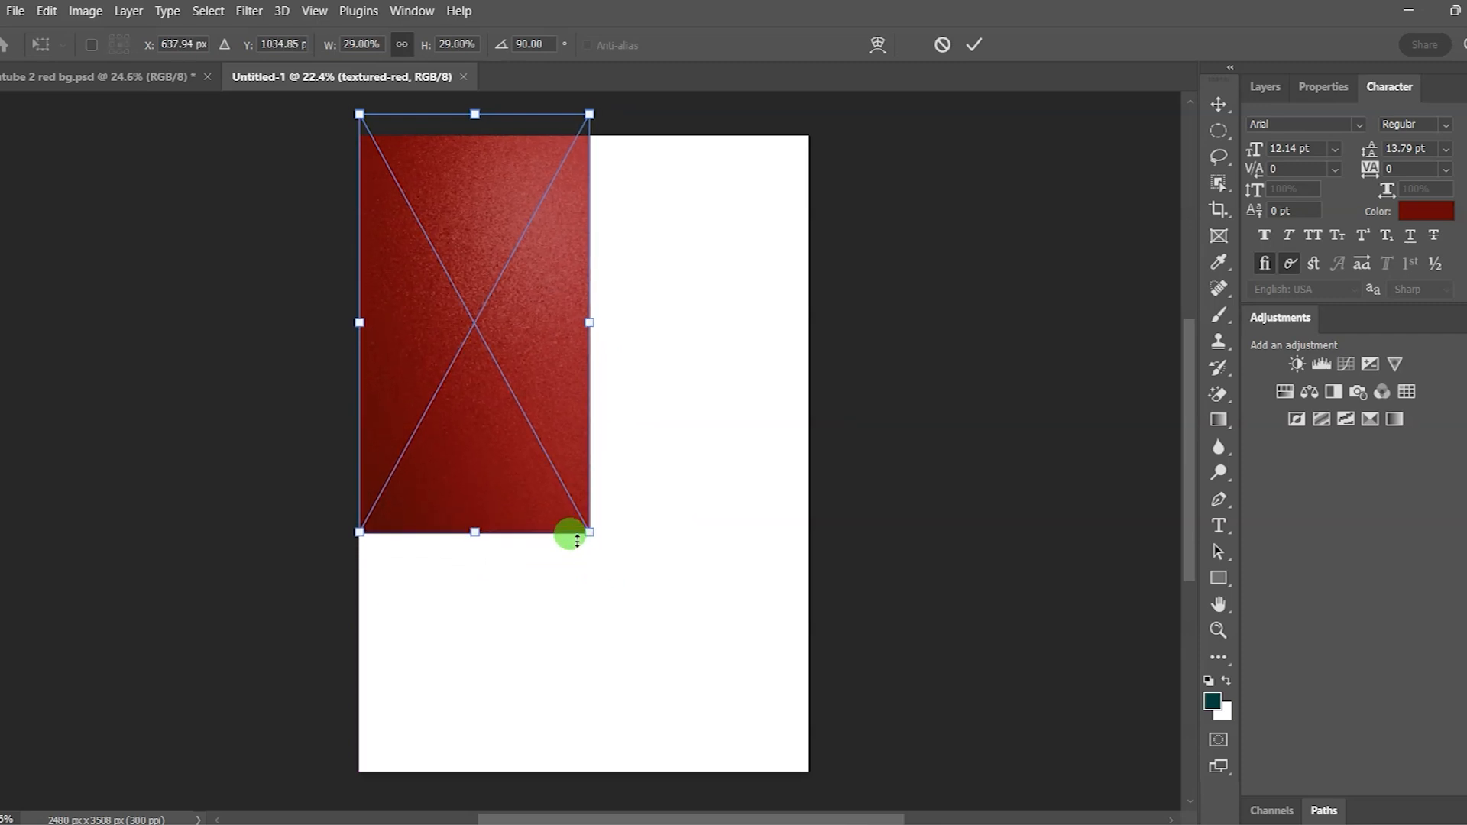
left_click(974, 44)
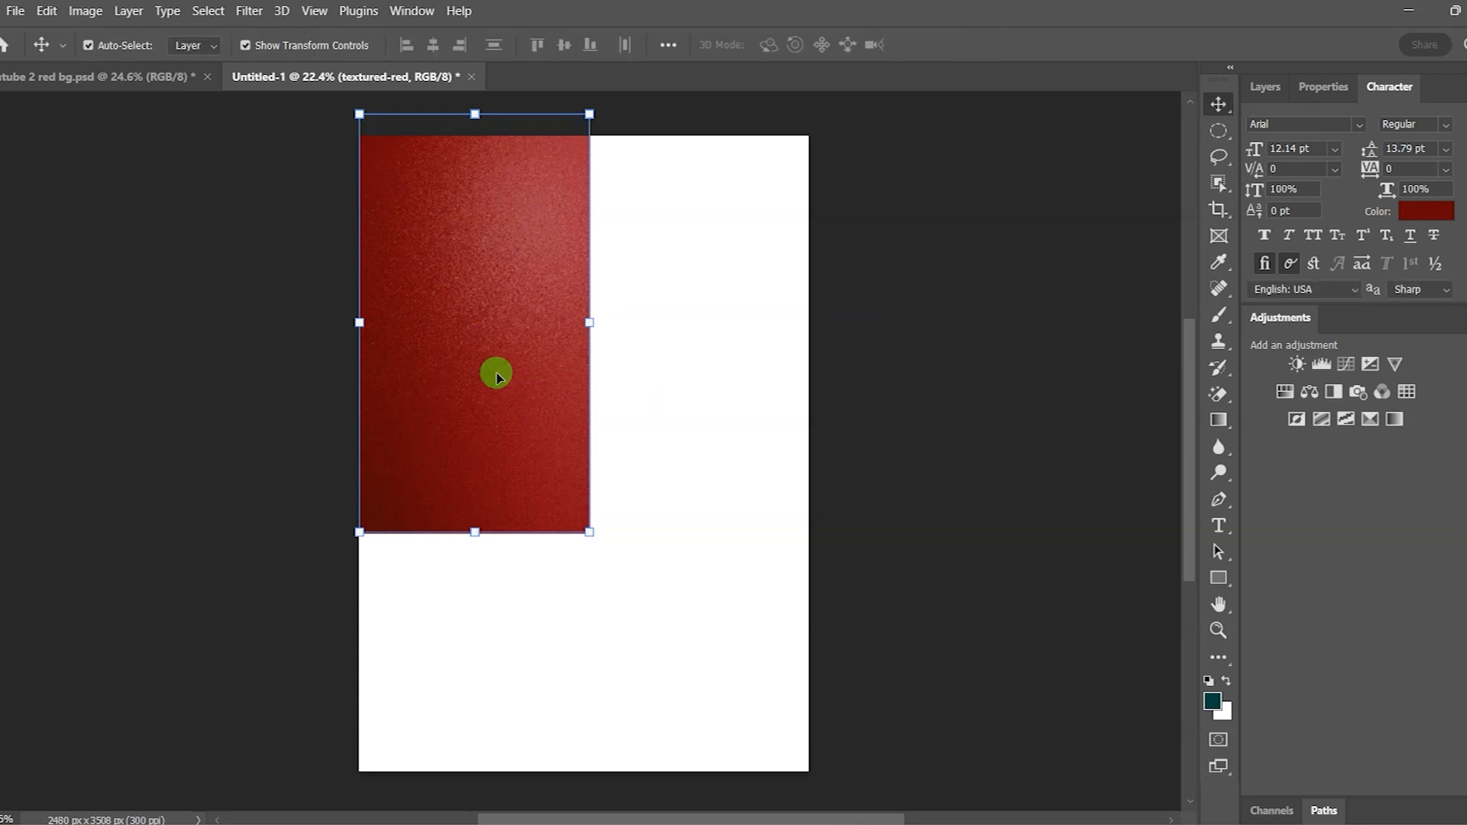
- Duplicate the textured-red layer and mirror the copy so its light side faces left
left_click(1265, 87)
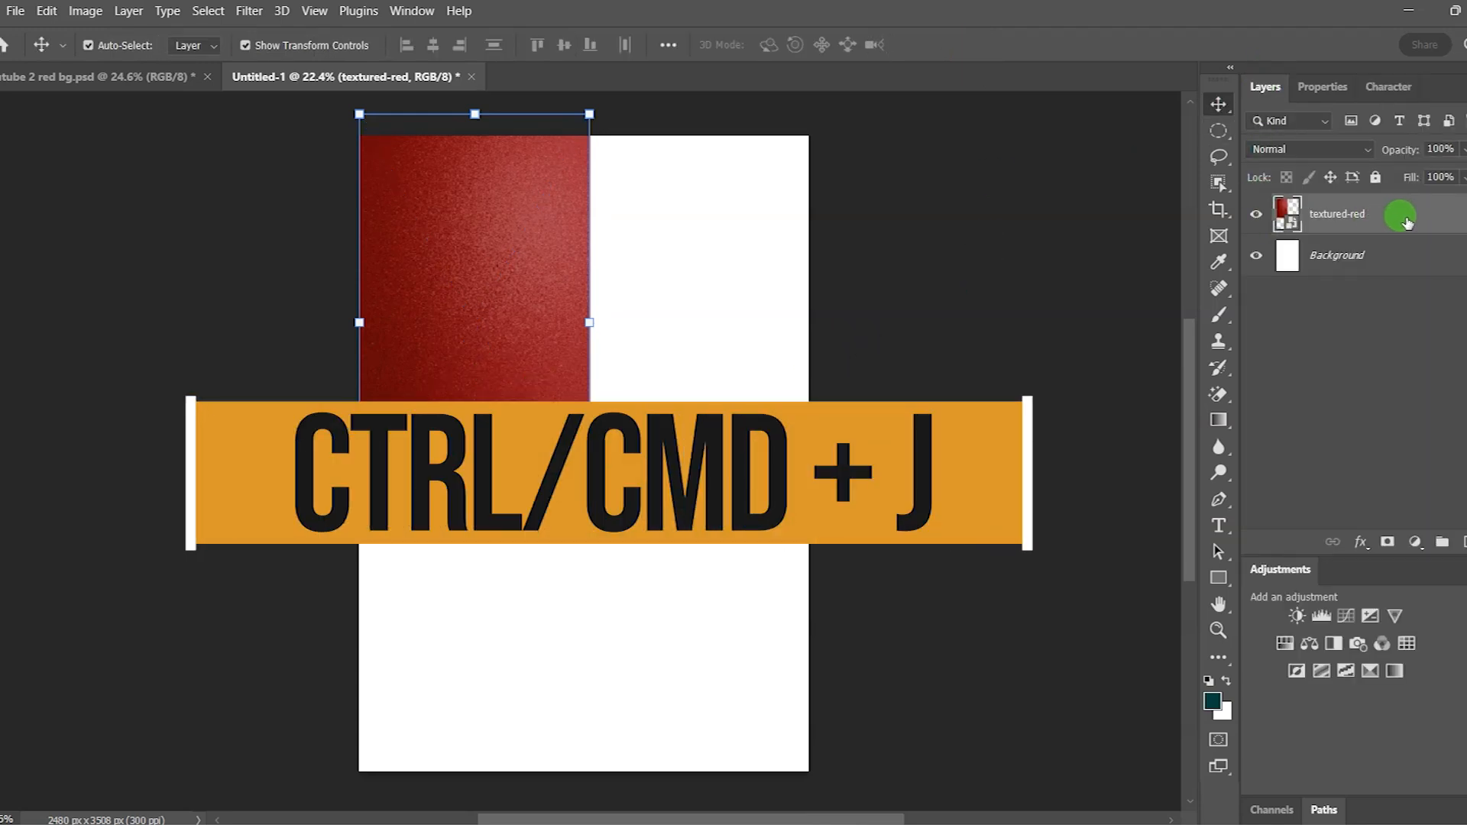
key("ctrl+j")
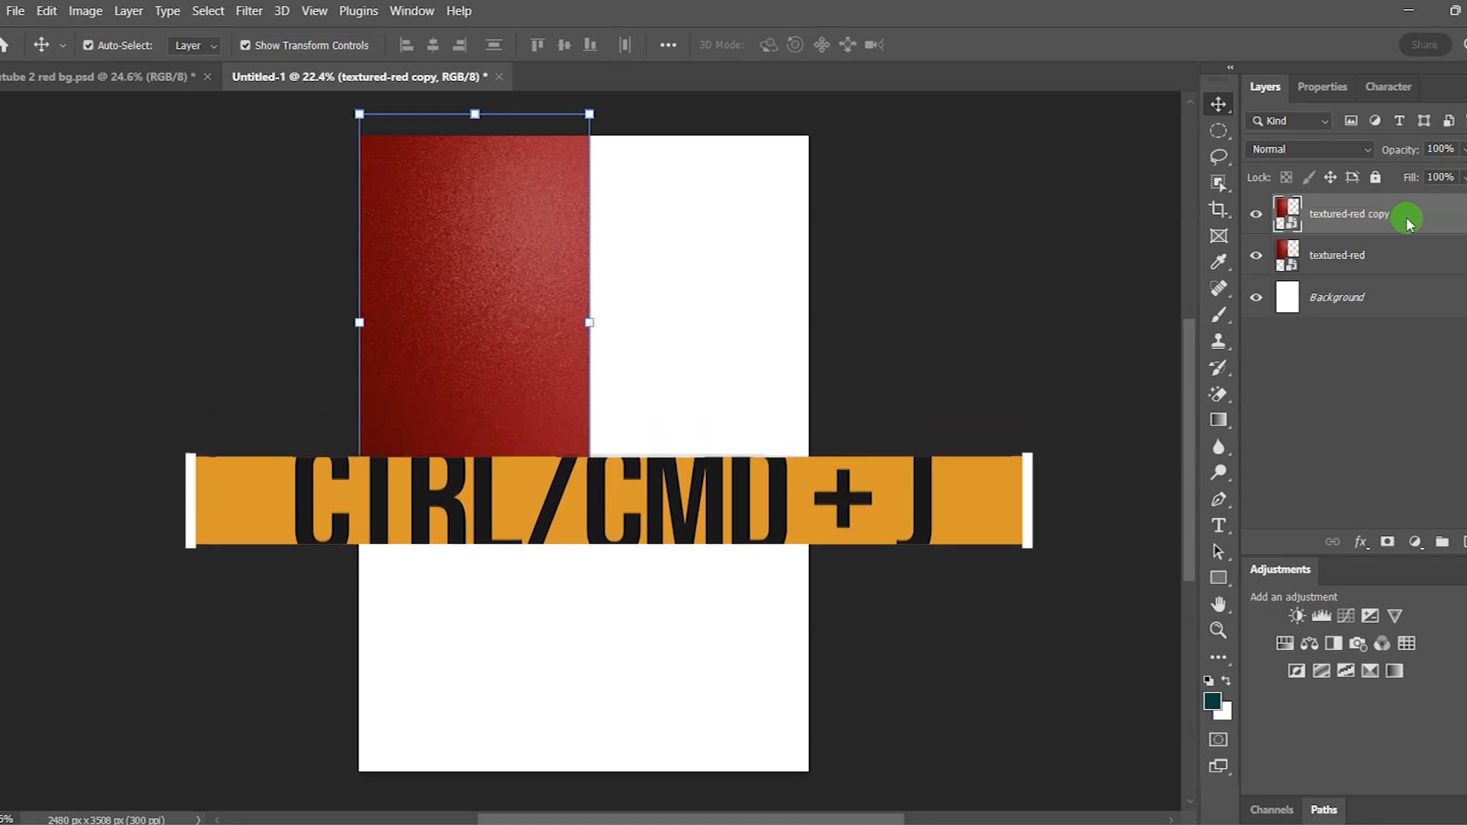
key("ctrl+t")
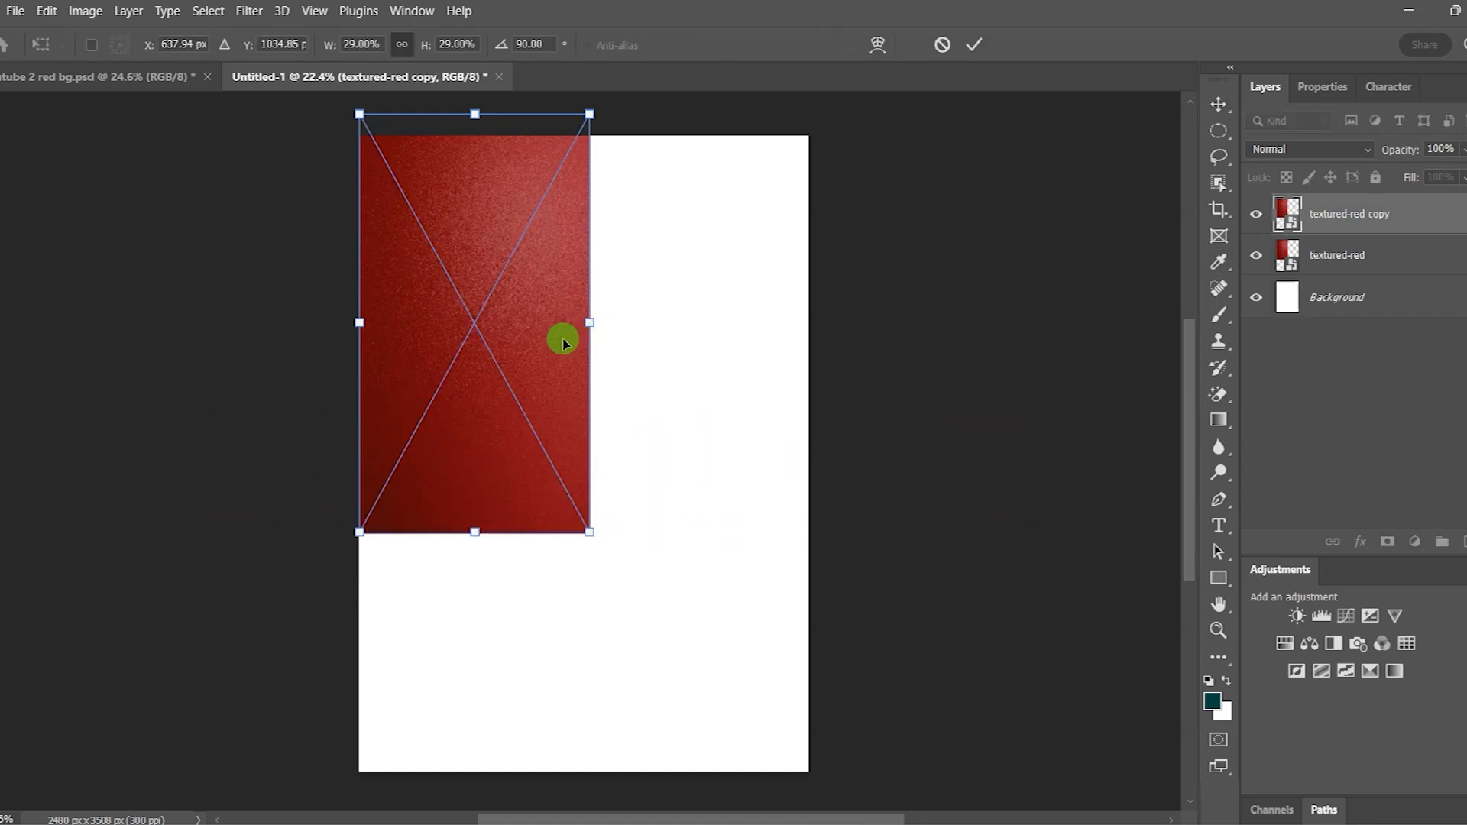
right_click(535, 319)
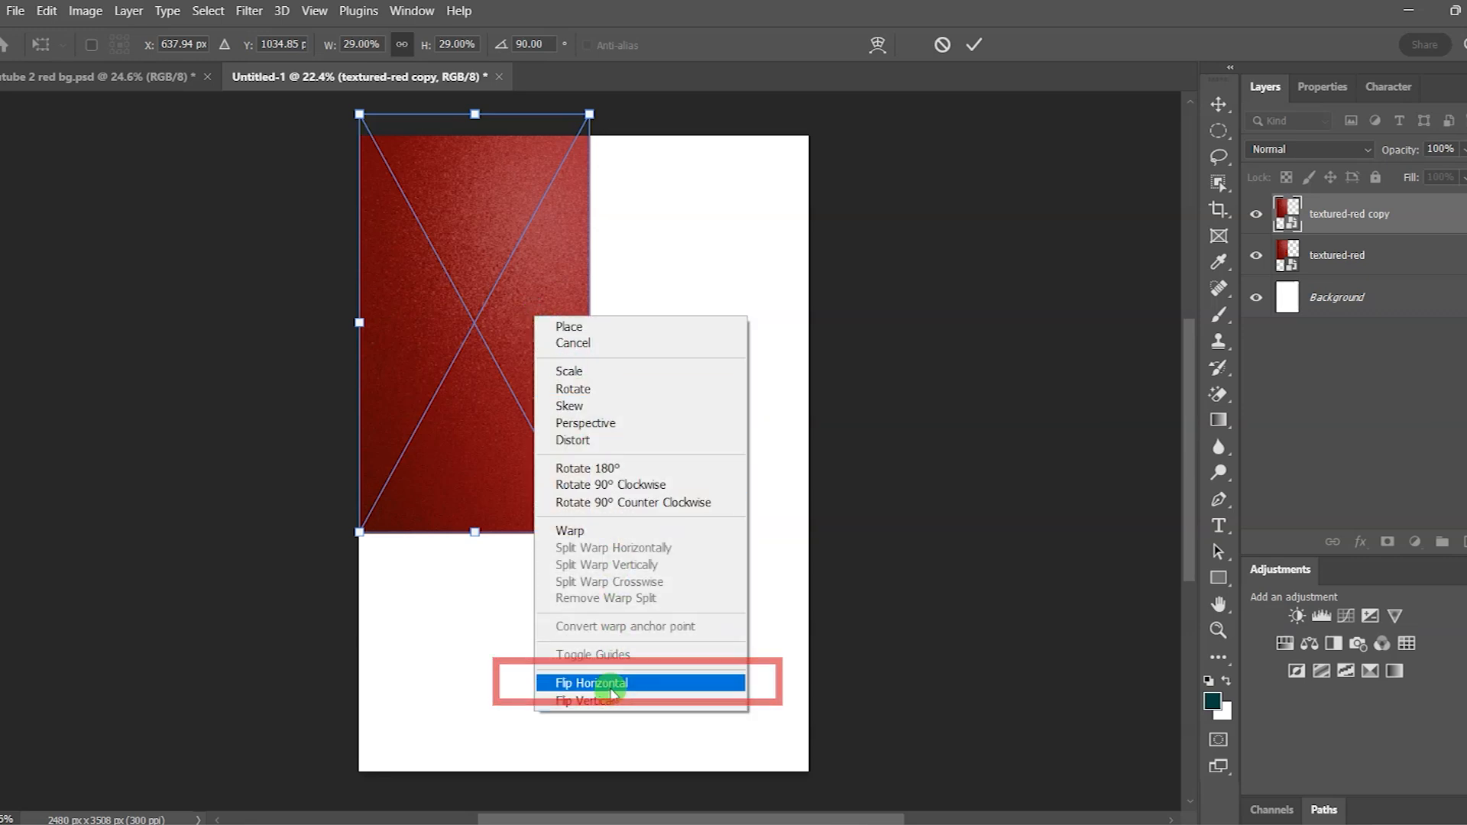
left_click(610, 700)
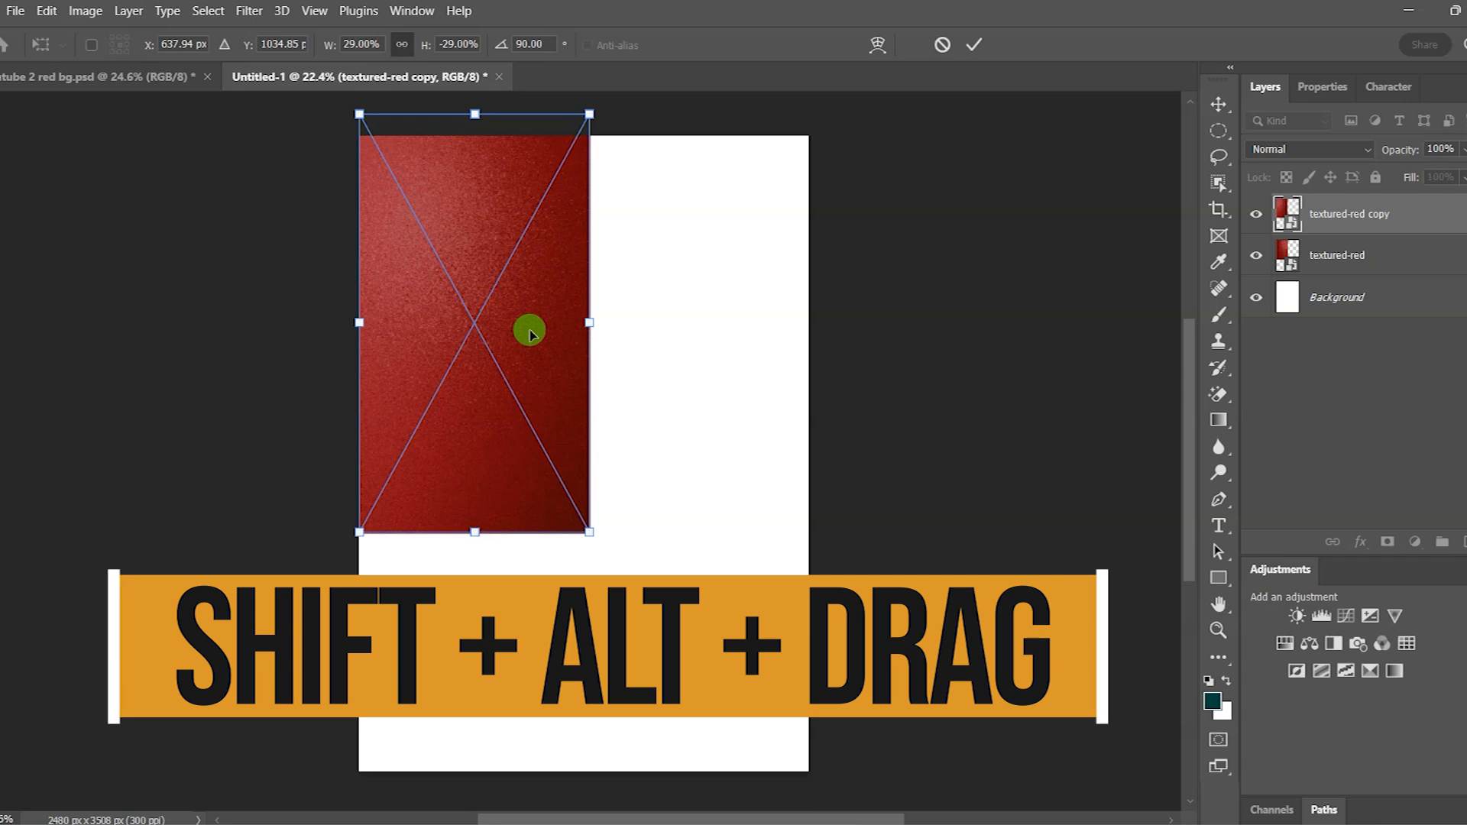
- Move the mirrored red copy straight across to the page's right edge so both halves form one symmetrical background
left_click_drag(529, 334, 751, 331)
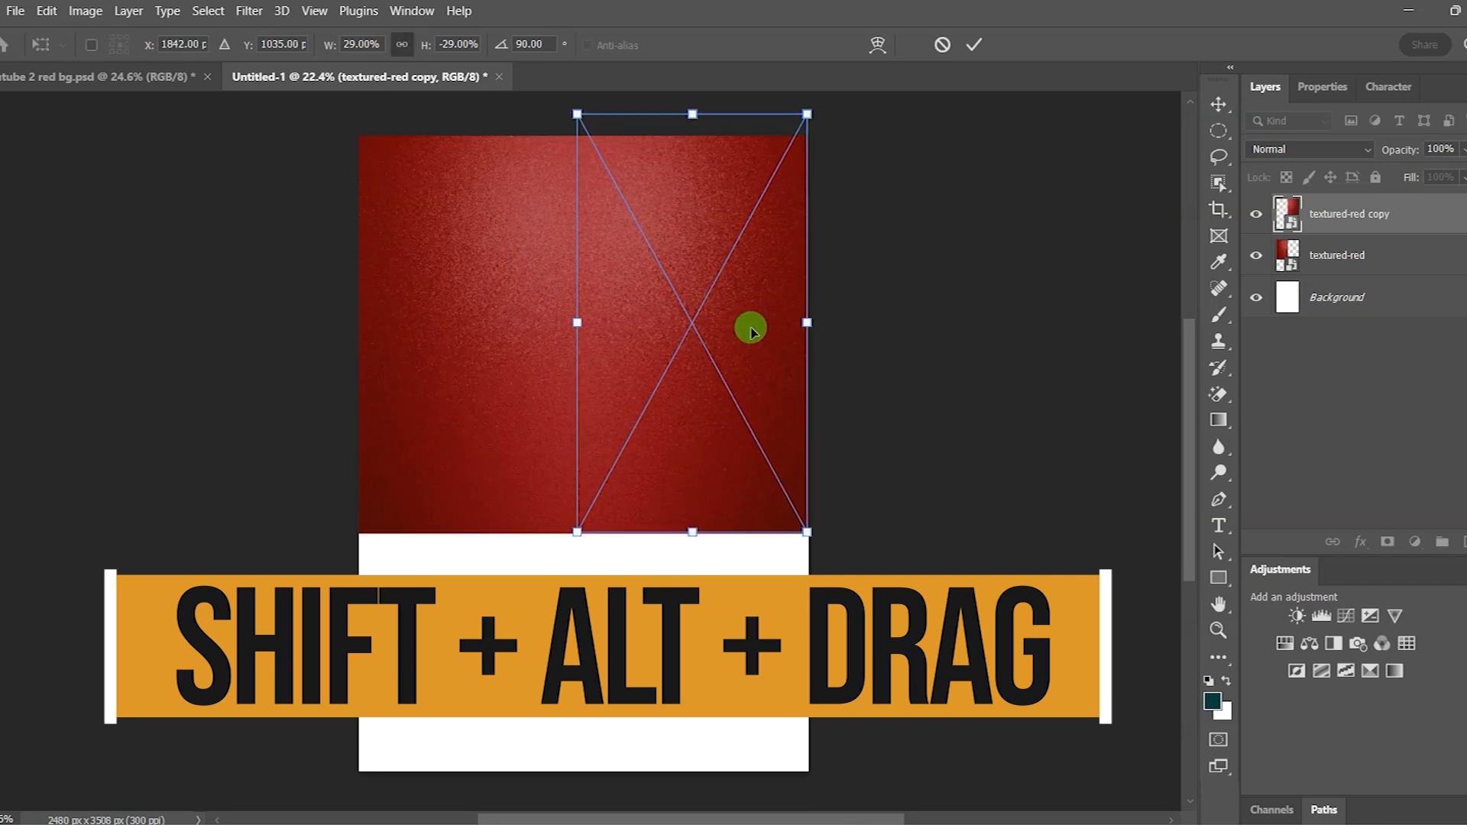
left_click(974, 44)
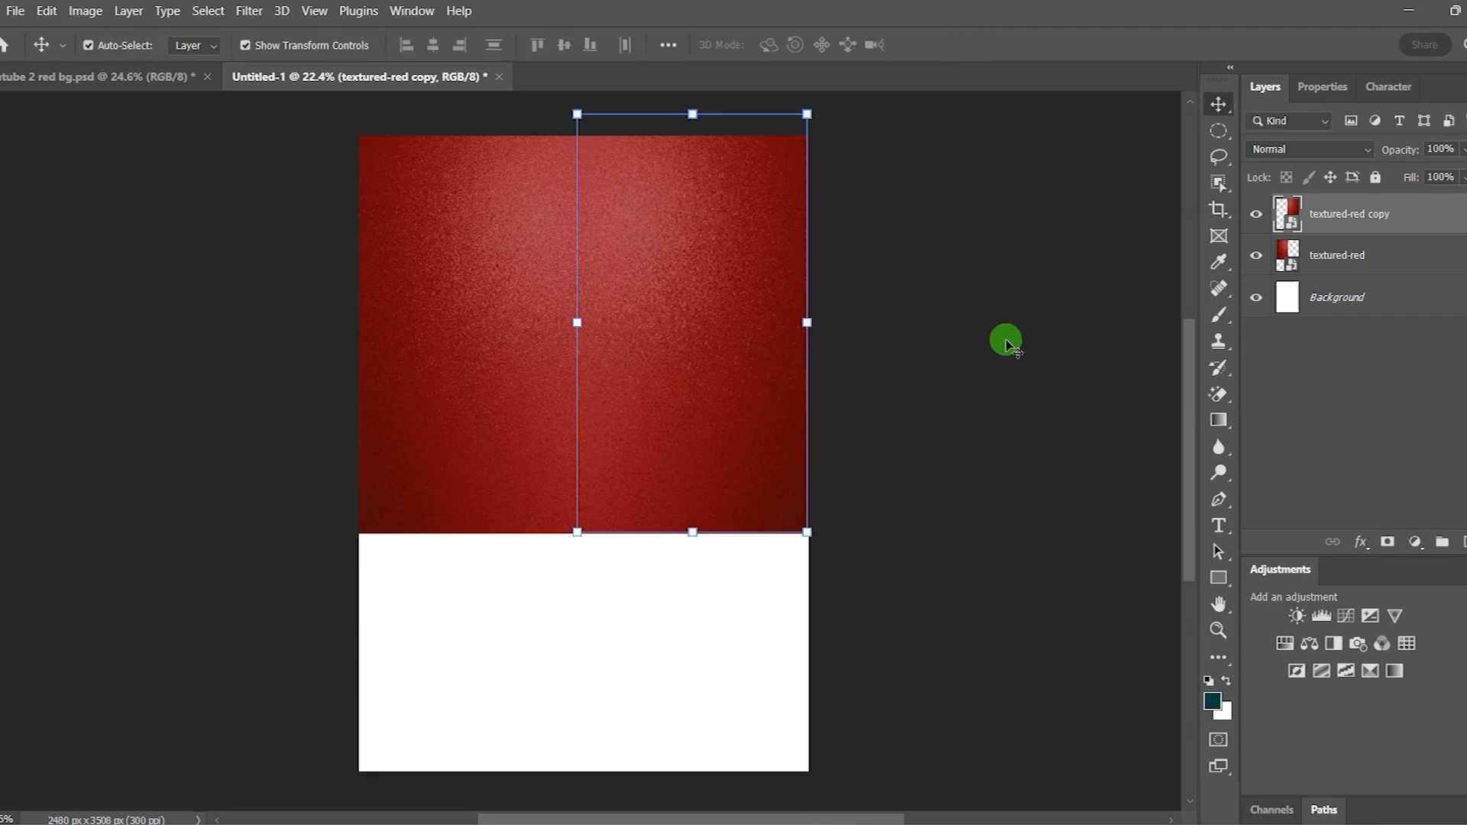
scroll(631, 347, "up", 3)
scroll(612, 344, "down", 3)
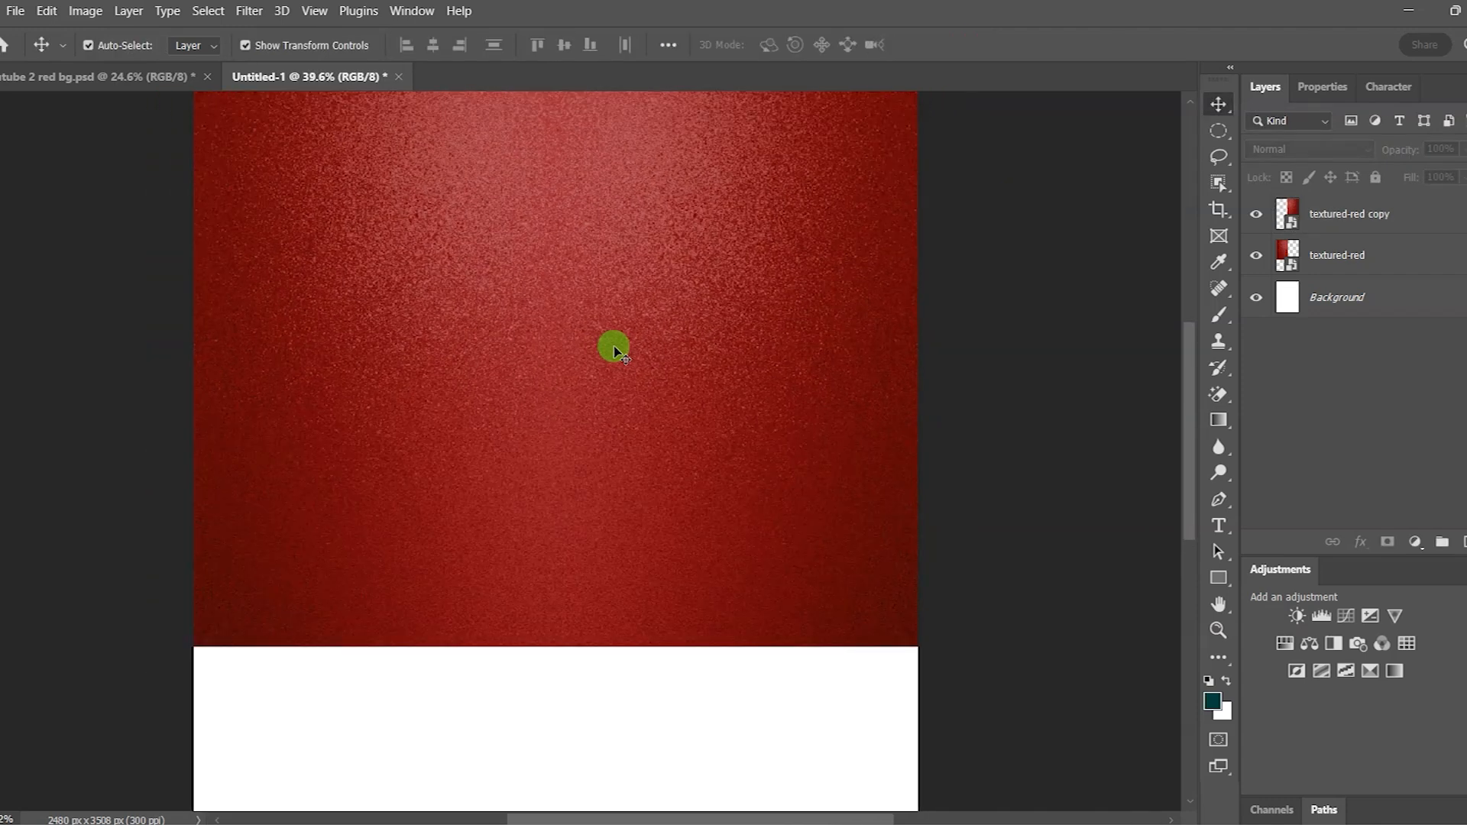
- Select both red texture layers and nudge them upward together, leaving more of the page's lower part white
scroll(614, 350, "down", 1)
left_click_drag(515, 556, 662, 484)
key("Up")
key("Up")
key("Up")
key("Up")
key("Up")
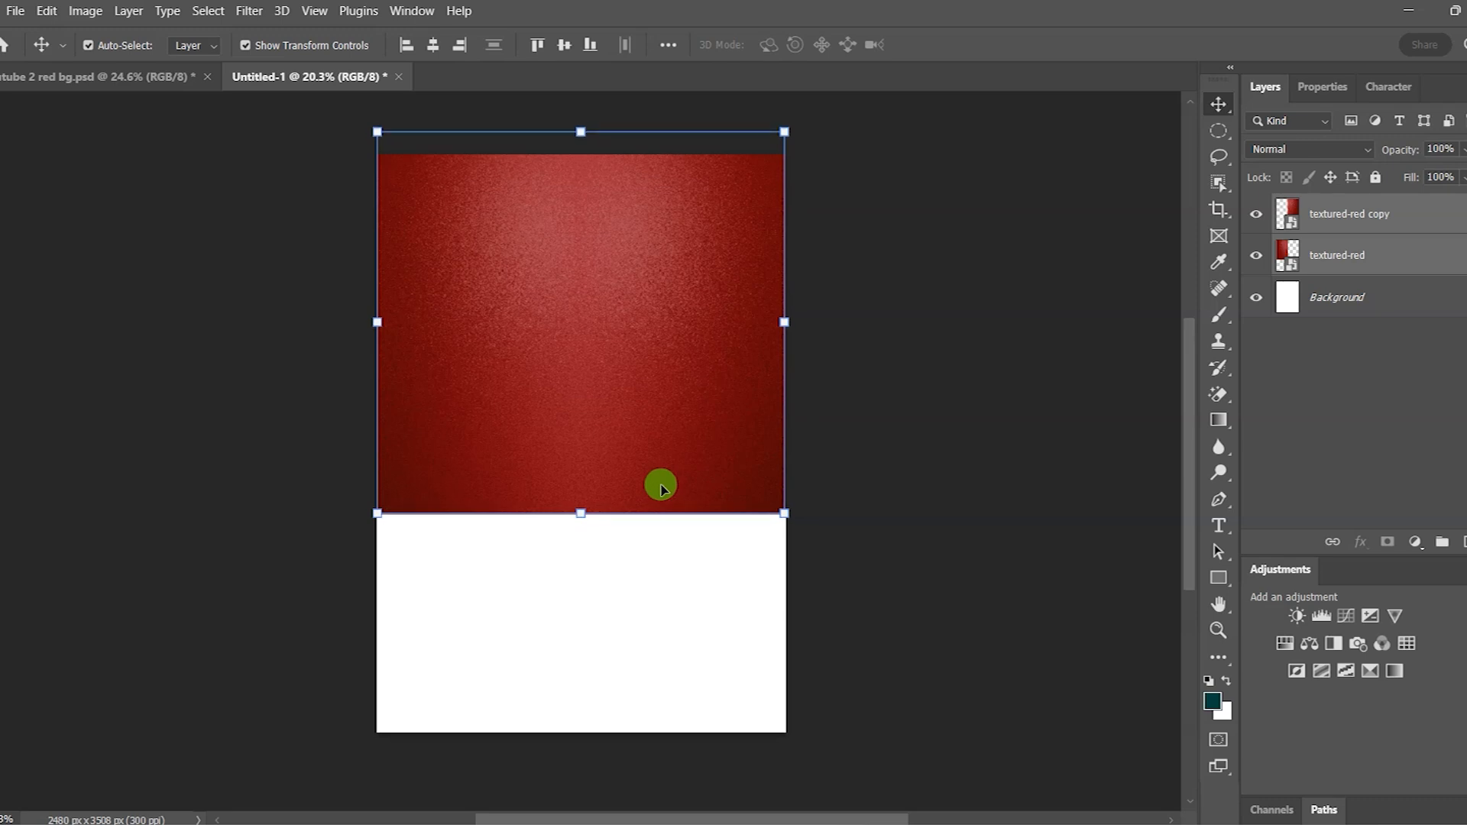
key("Up")
key("Up")
key("Up")
key("Up")
key("Up")
key("Up")
key("Up")
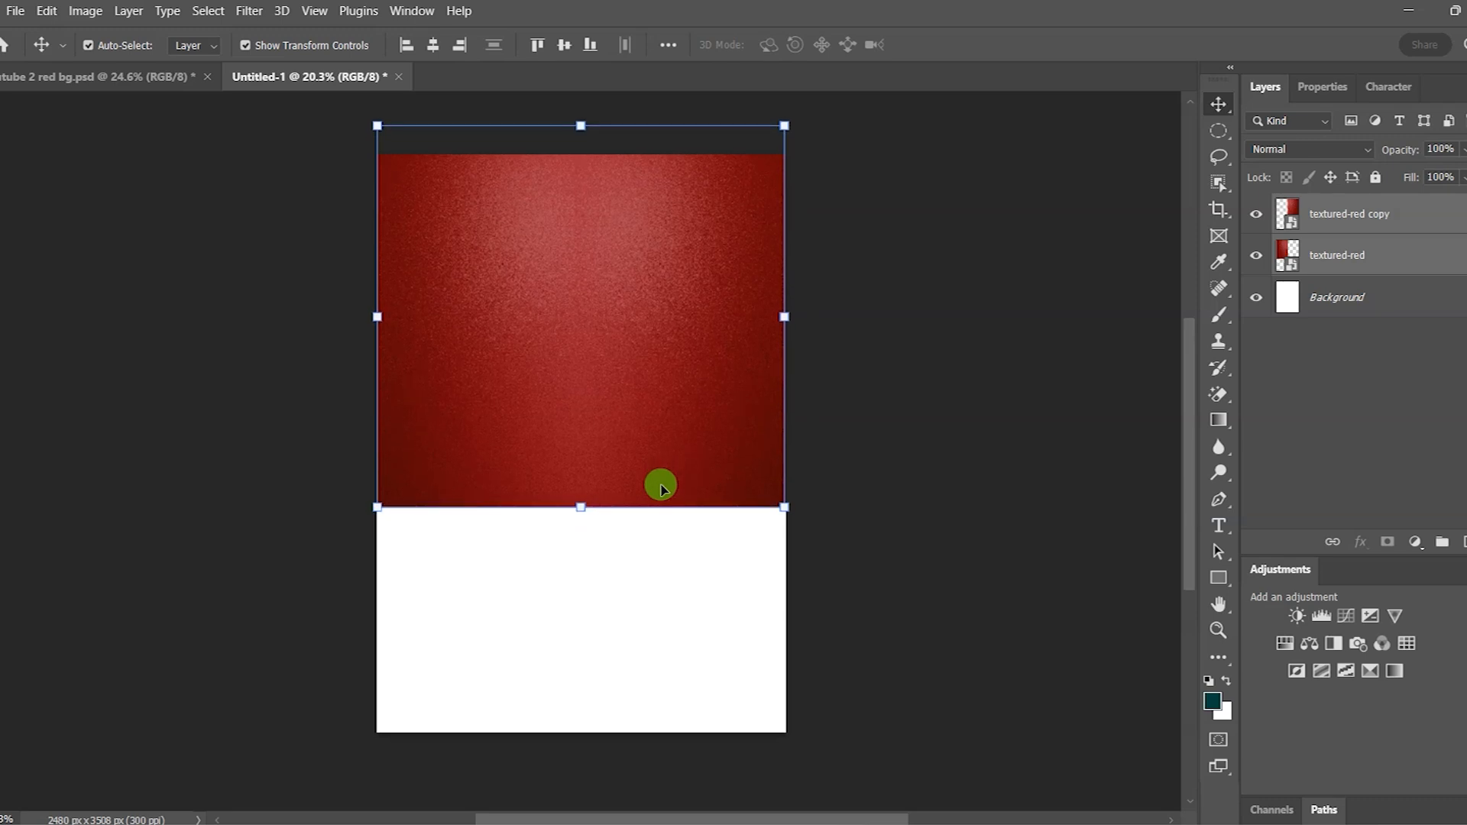
key("Up")
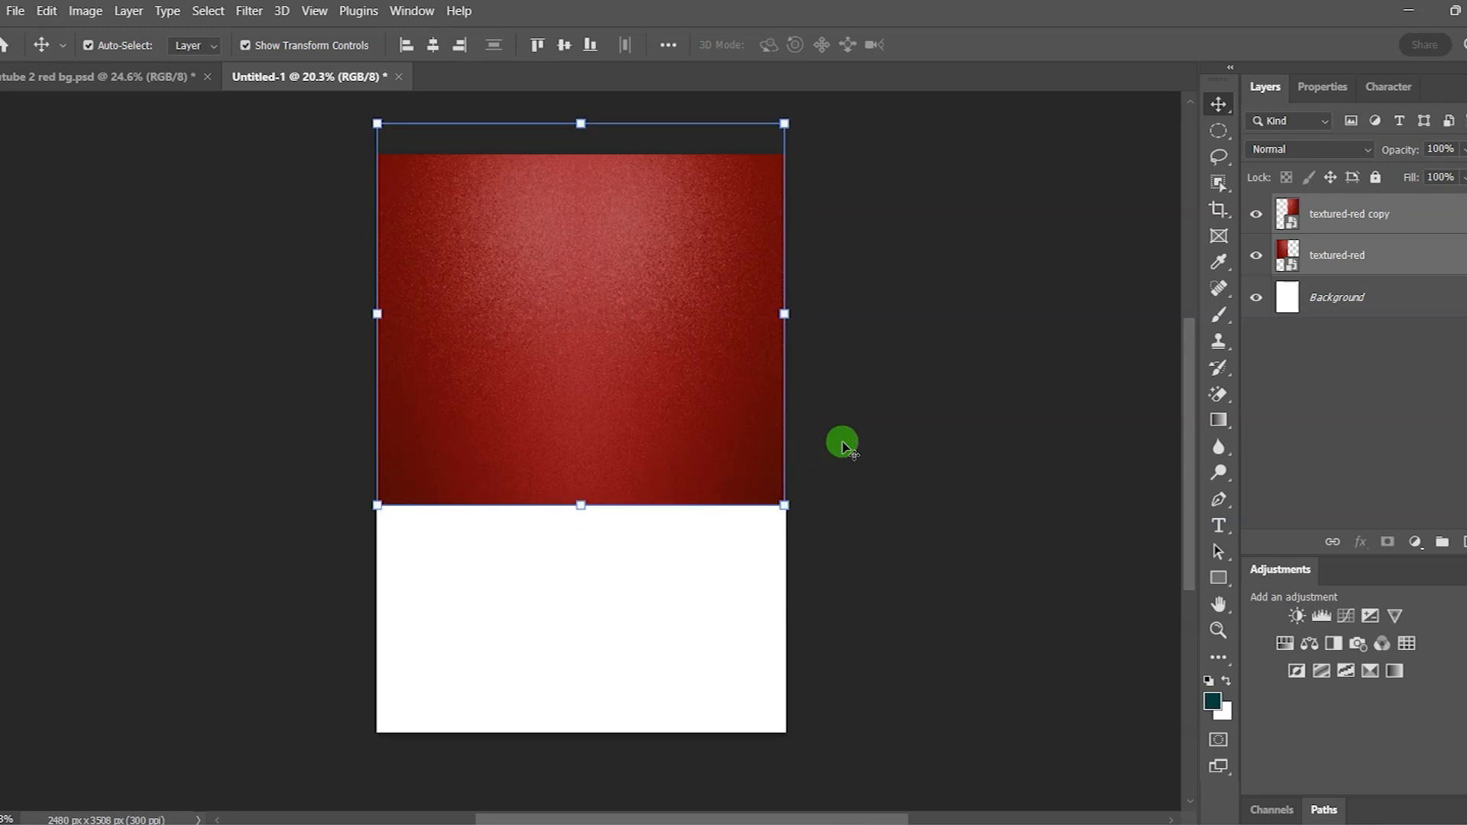
left_click(888, 433)
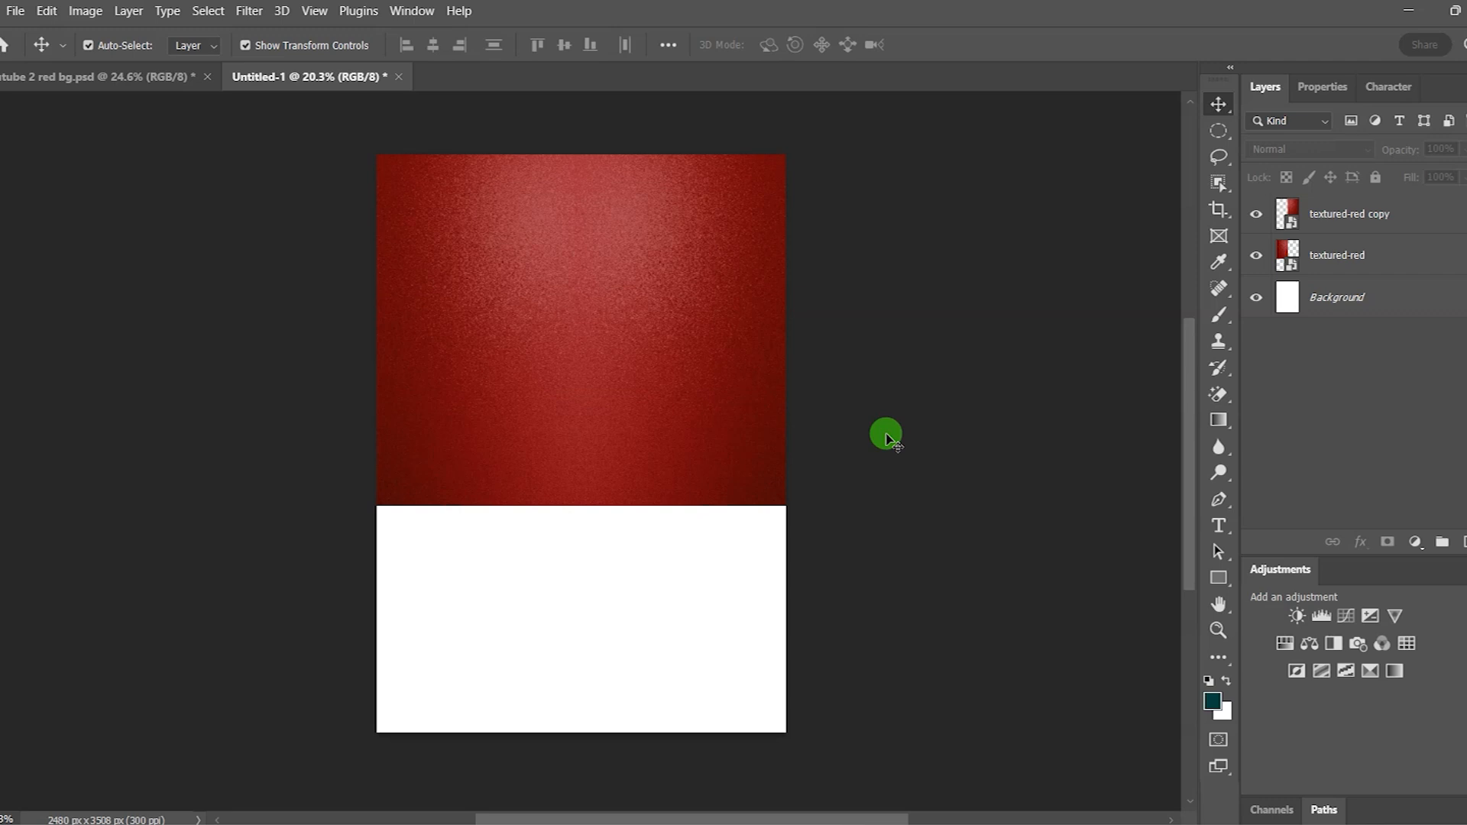
- Place the white-texture image at 15.50% and align its upper edge with the red area's lower edge, covering the rest of the page
key("alt+Tab")
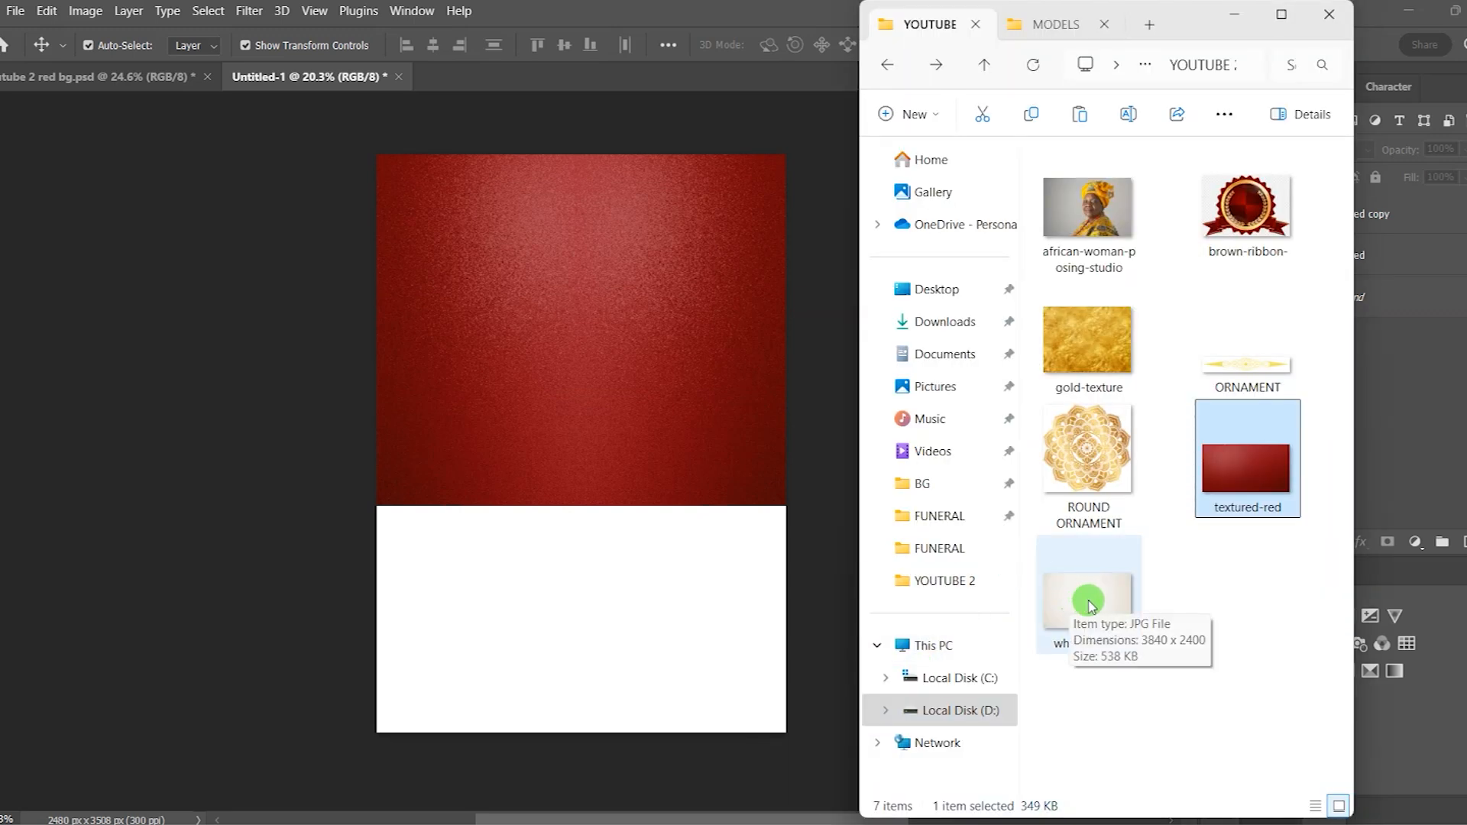
left_click_drag(1088, 604, 548, 627)
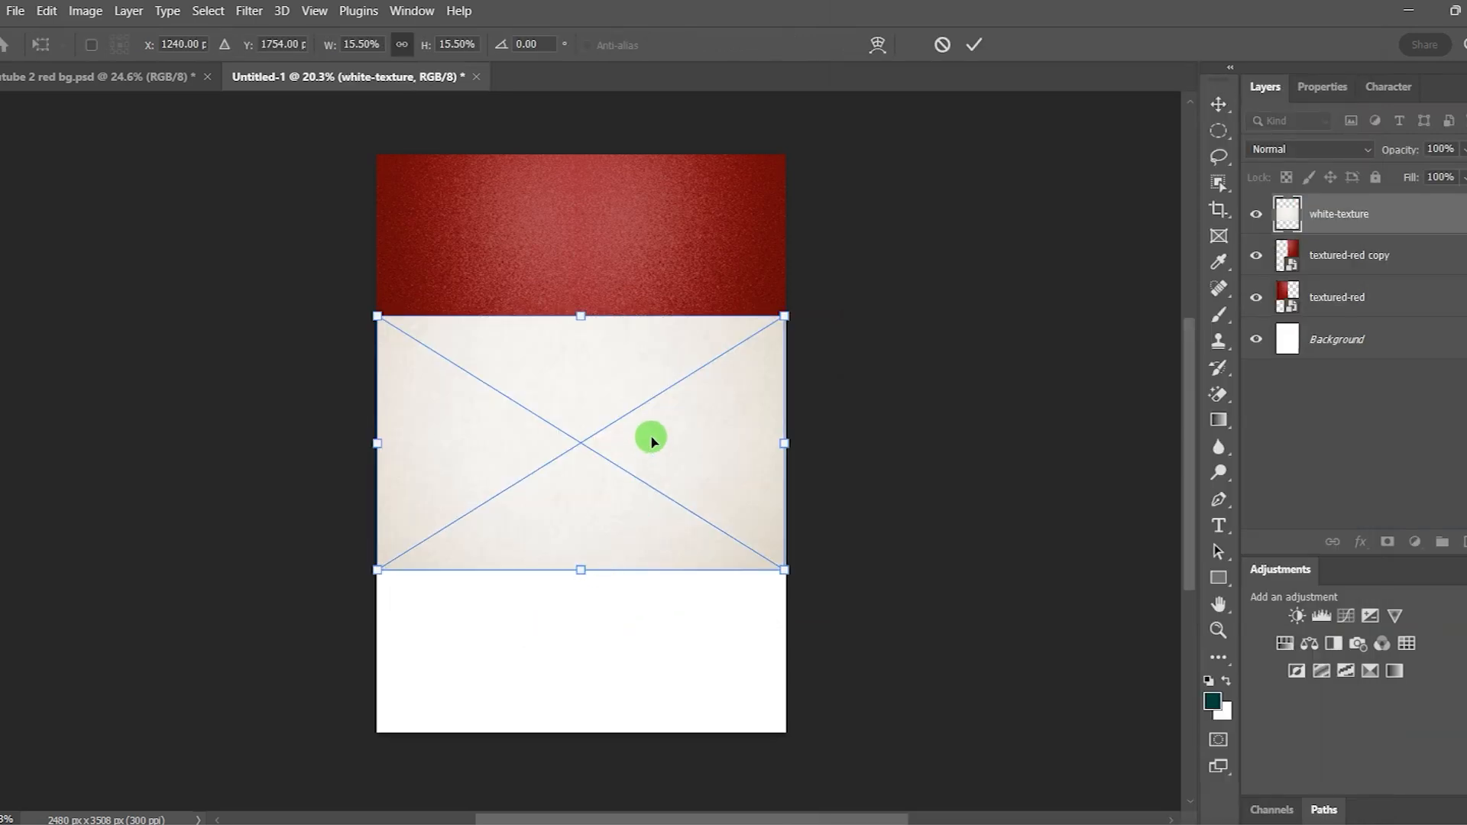
left_click_drag(651, 439, 632, 599)
left_click_drag(627, 535, 627, 563)
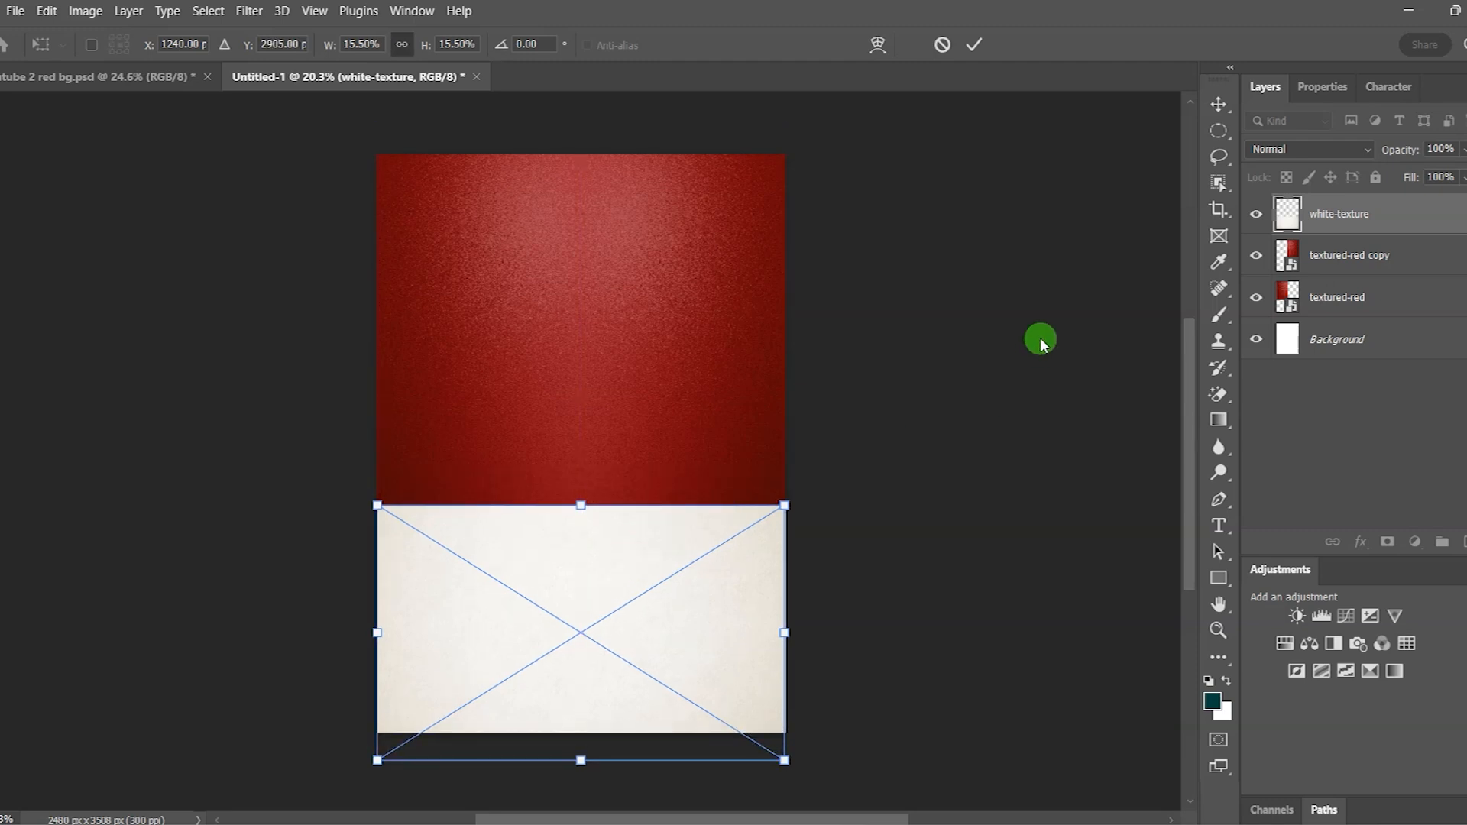
key("Return")
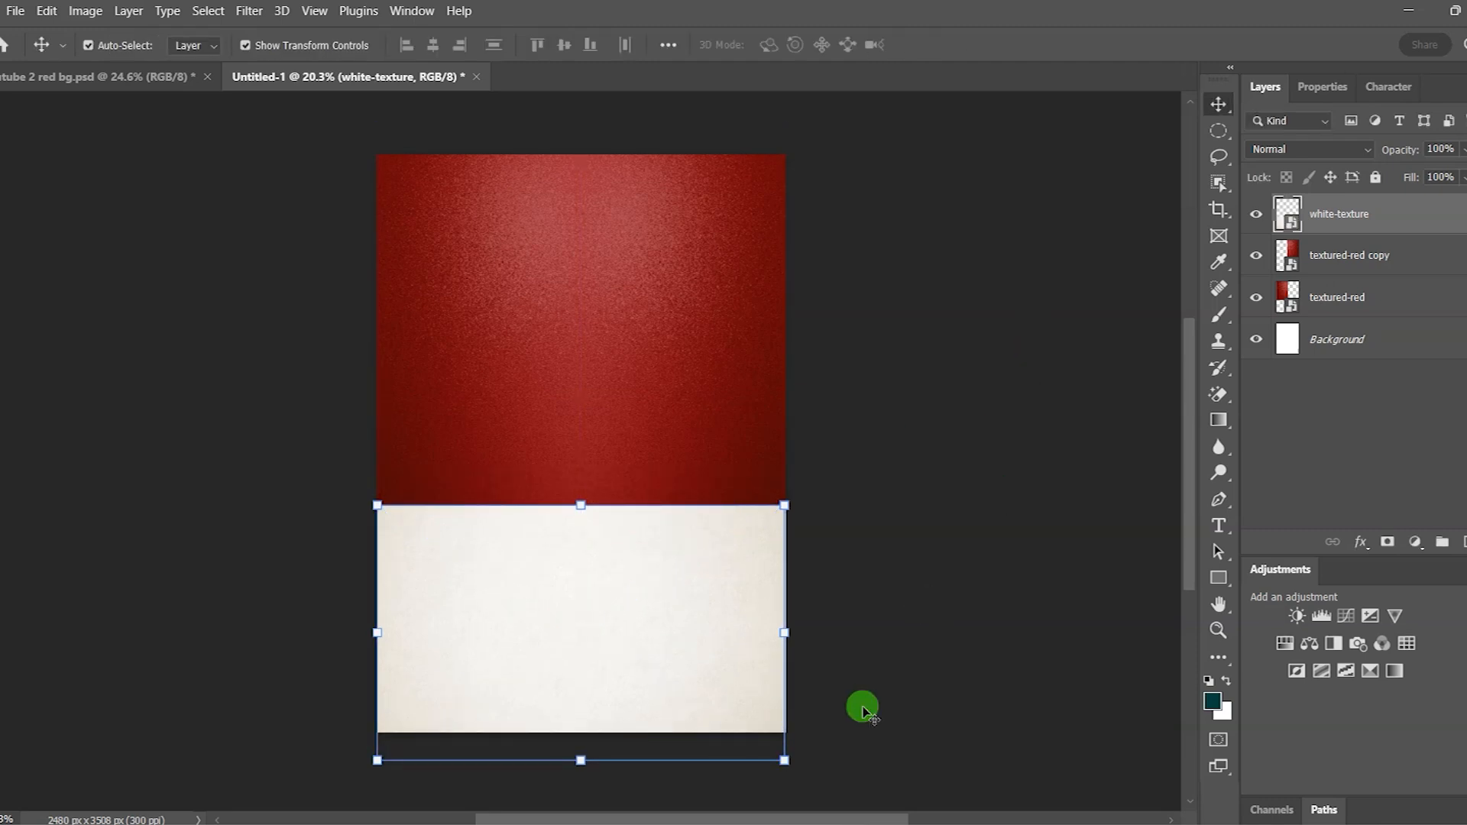
scroll(844, 693, "up", 1)
scroll(844, 693, "up", 2)
scroll(858, 671, "down", 4)
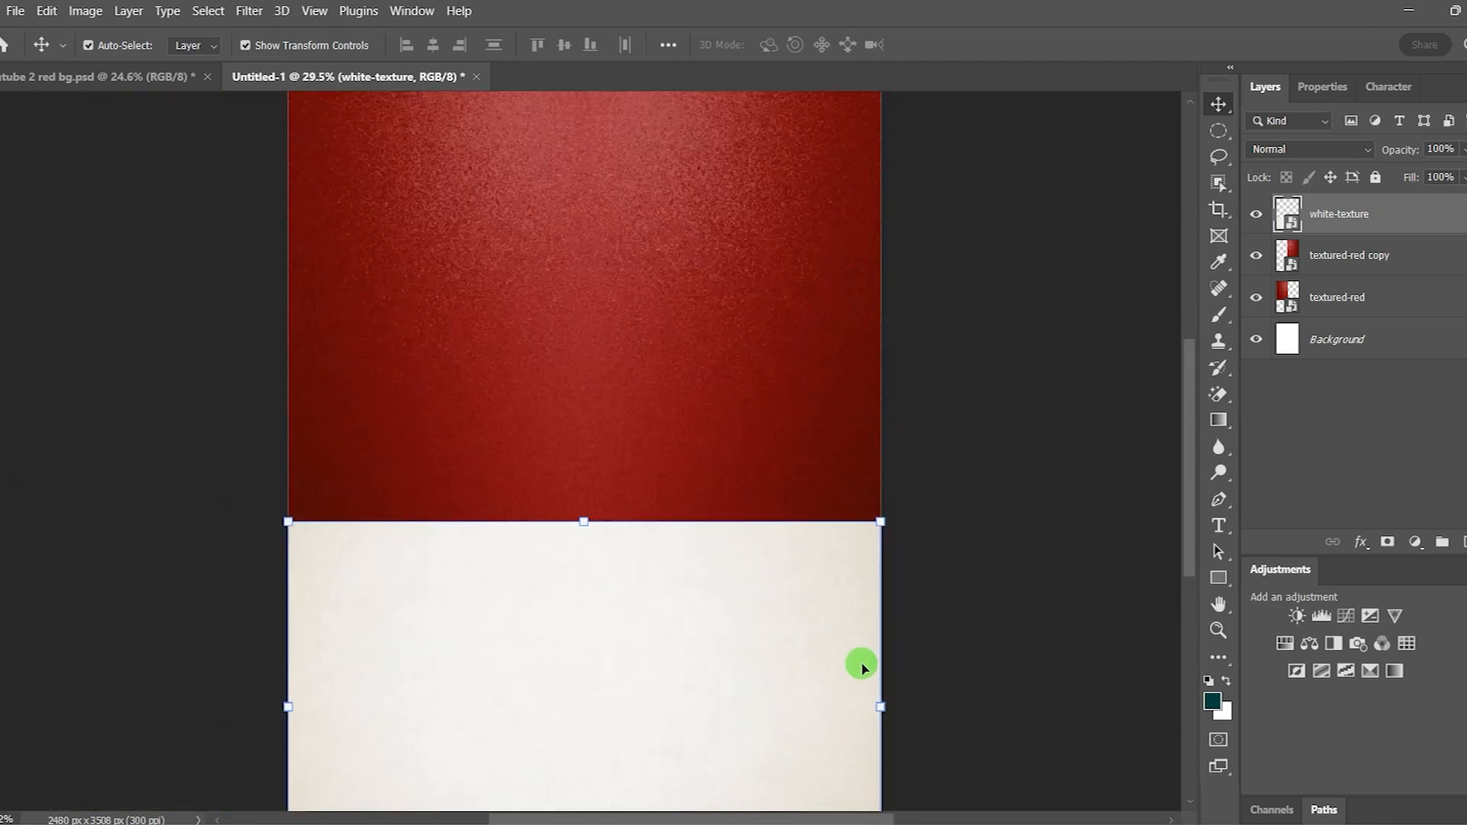
scroll(861, 669, "down", 1)
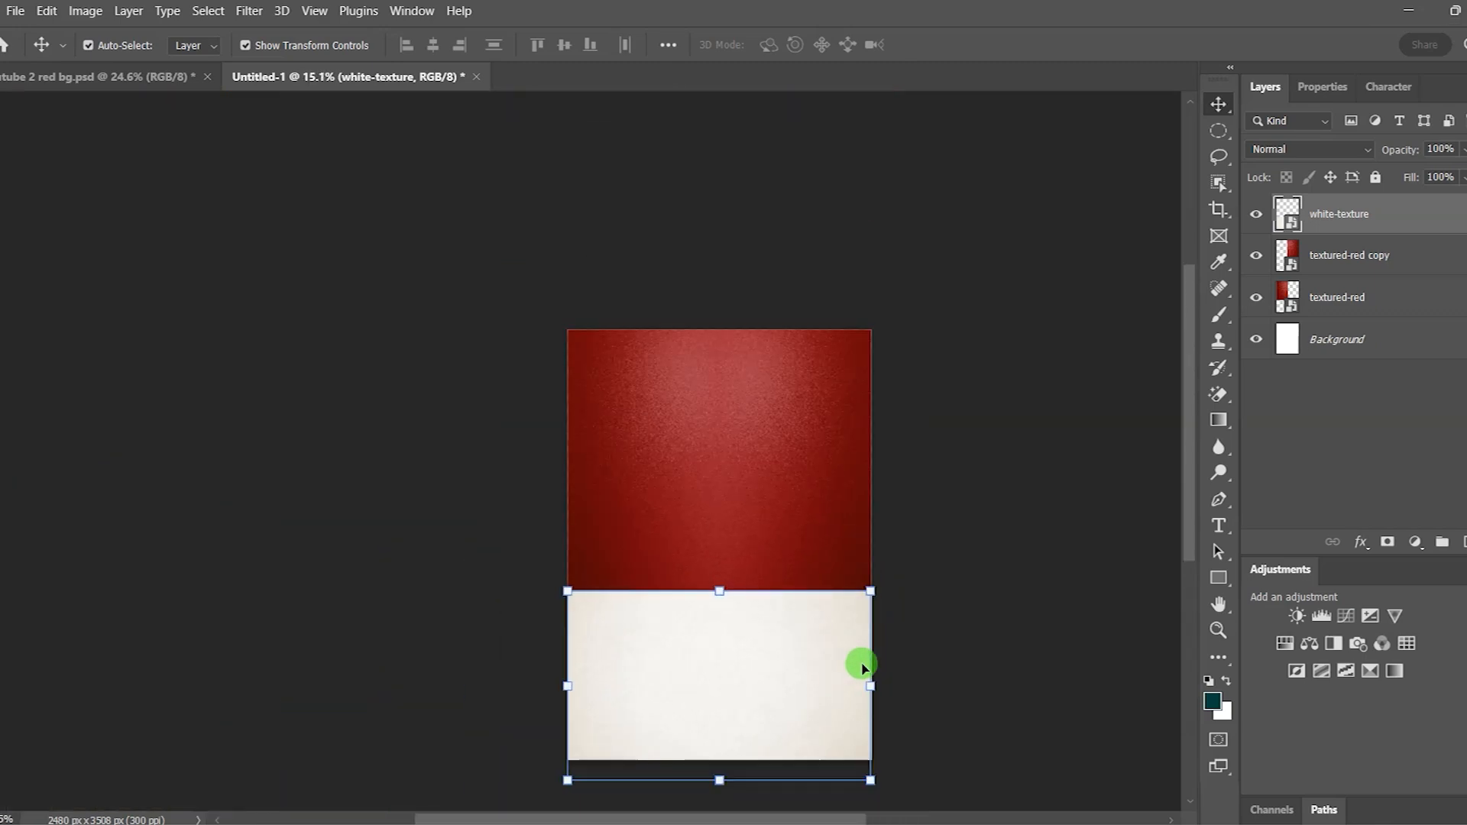
left_click(314, 10)
left_click(374, 191)
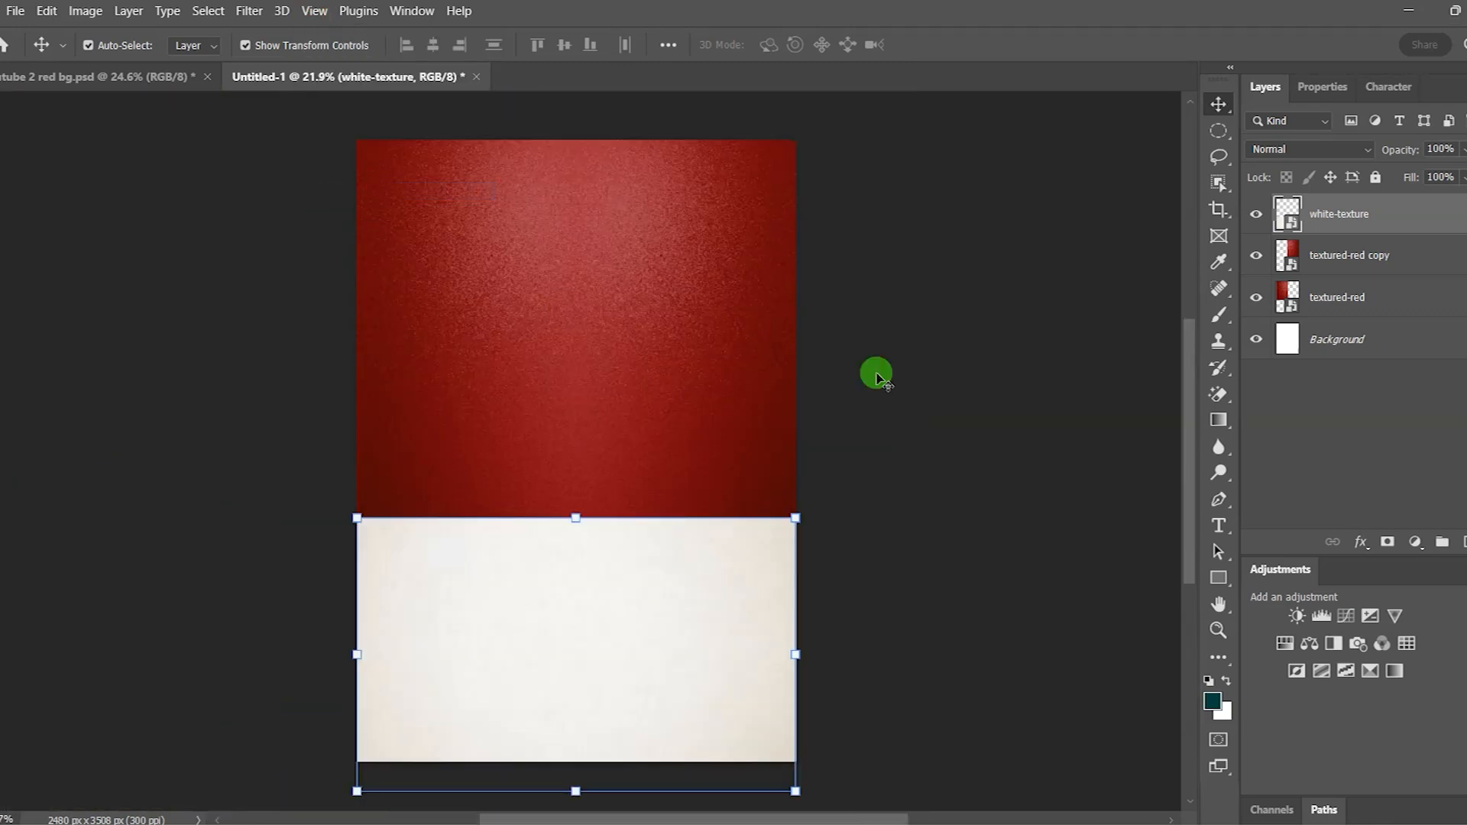
left_click(1004, 419)
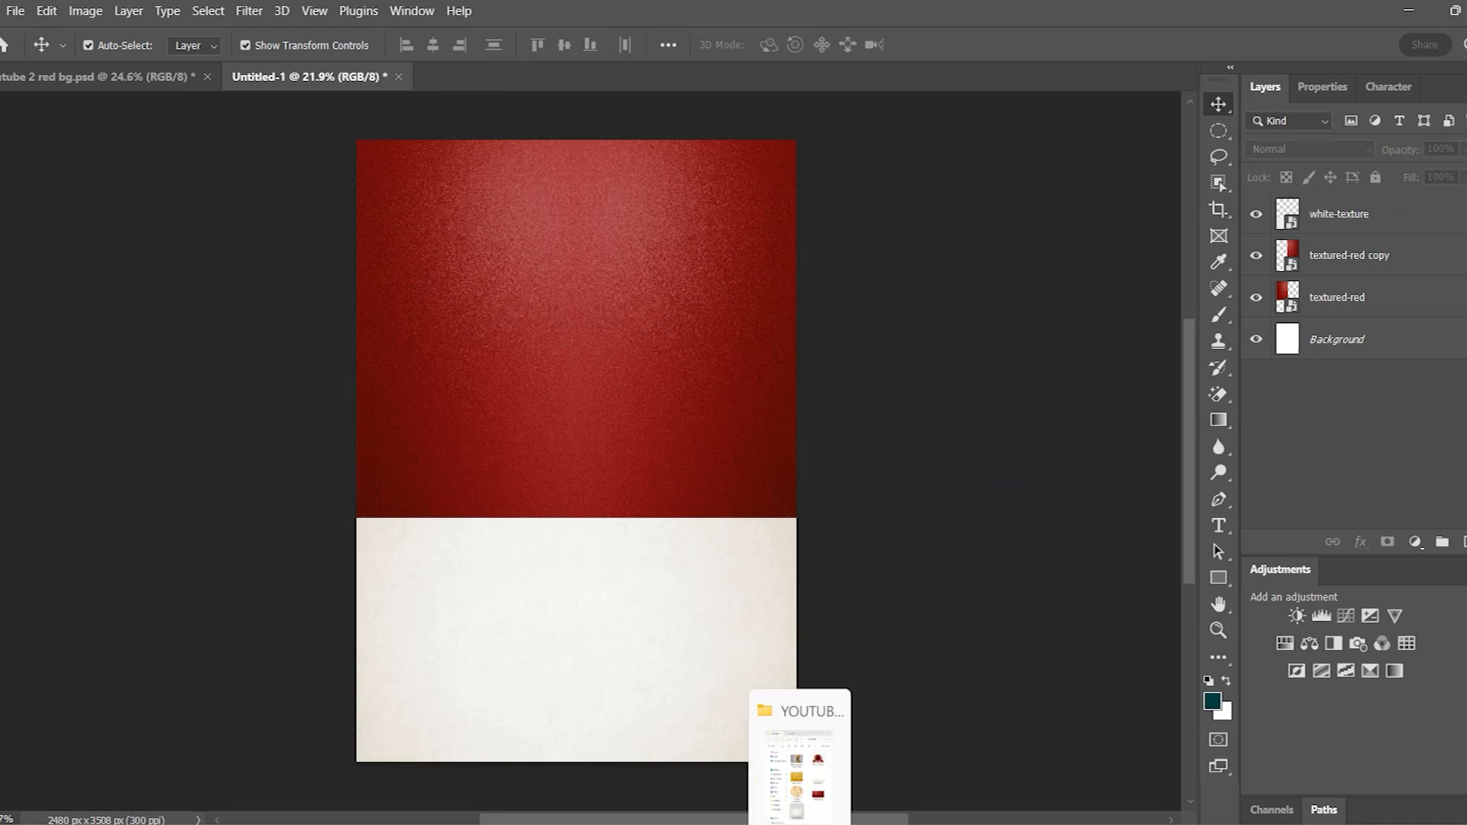
- Place the ROUND ORNAMENT image half off the page's left edge, scaled to about 76% to fit the red area's height
left_click(814, 824)
left_click_drag(1092, 467, 475, 375)
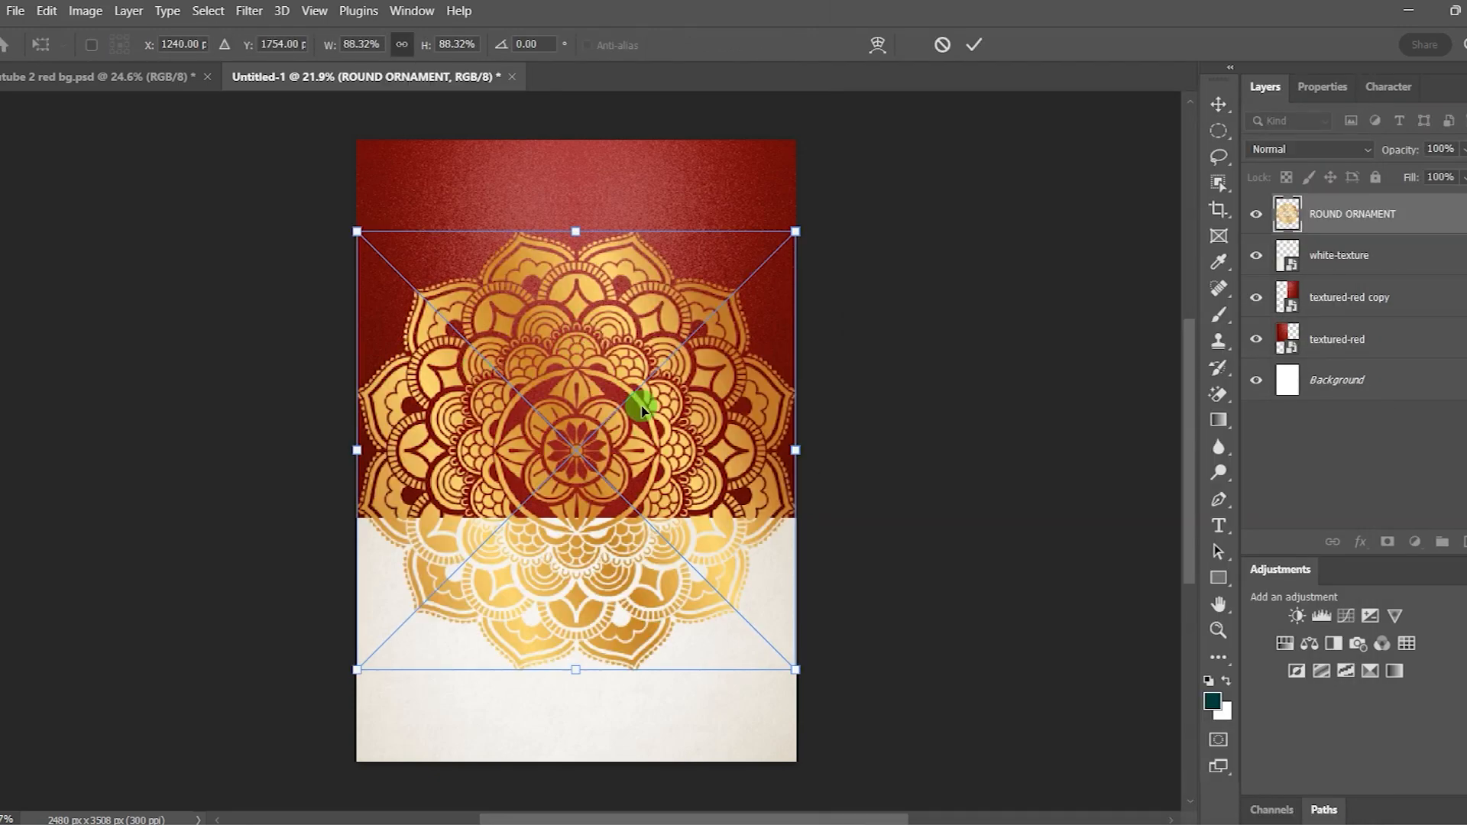
left_click_drag(638, 457, 452, 321)
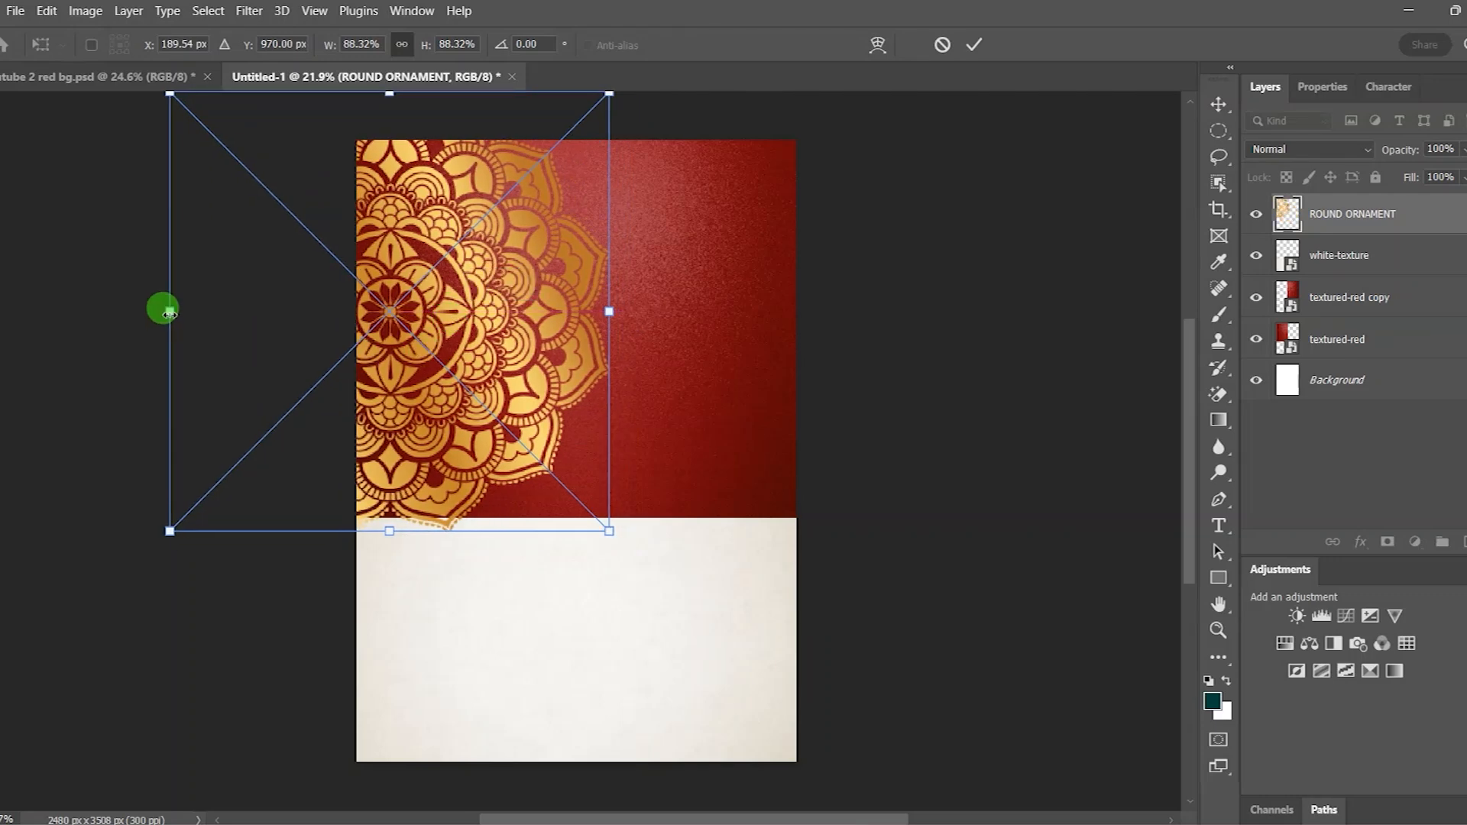
left_click_drag(167, 311, 195, 311)
left_click_drag(196, 97, 207, 137)
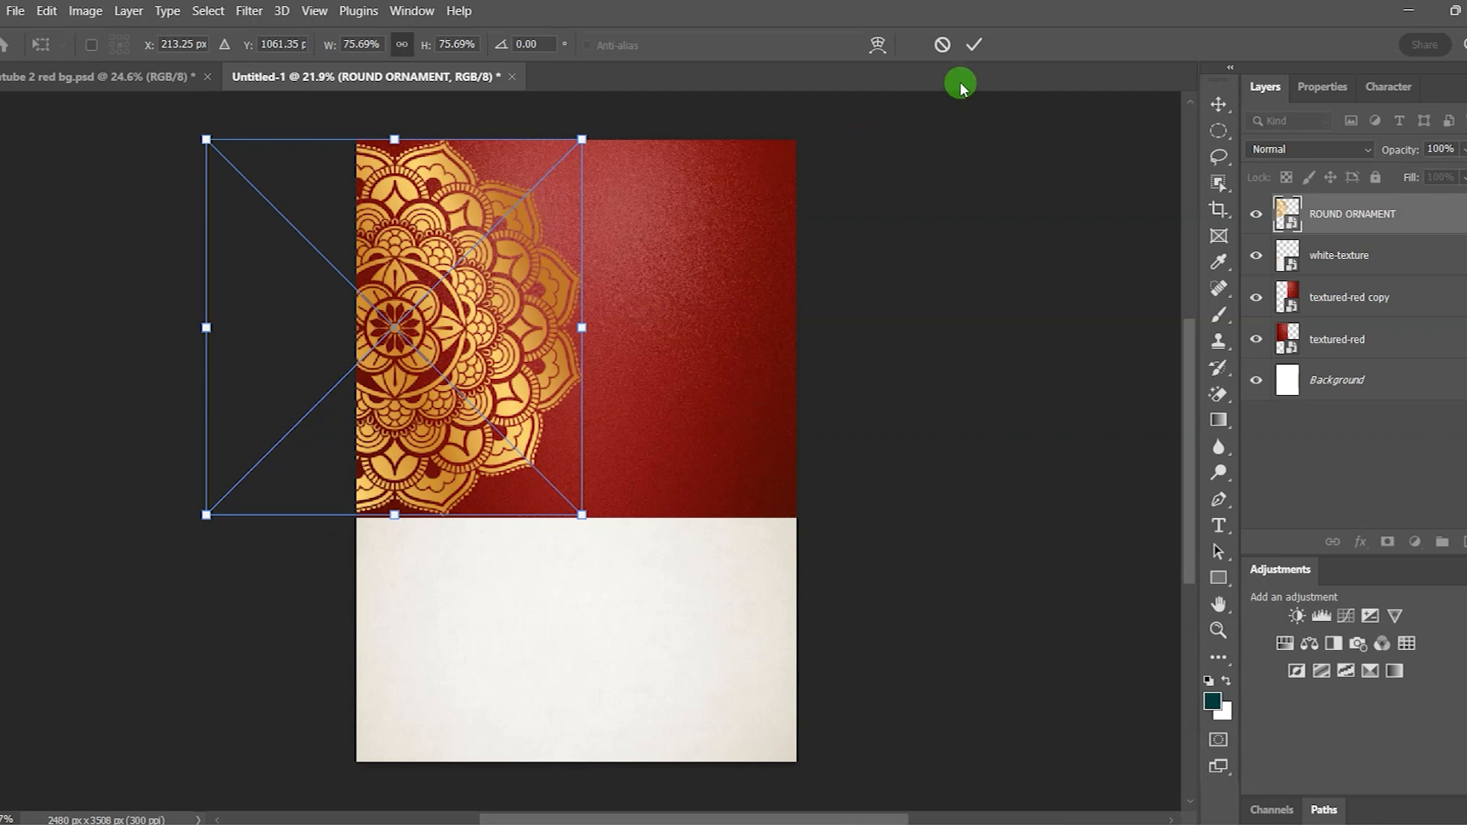
left_click(974, 45)
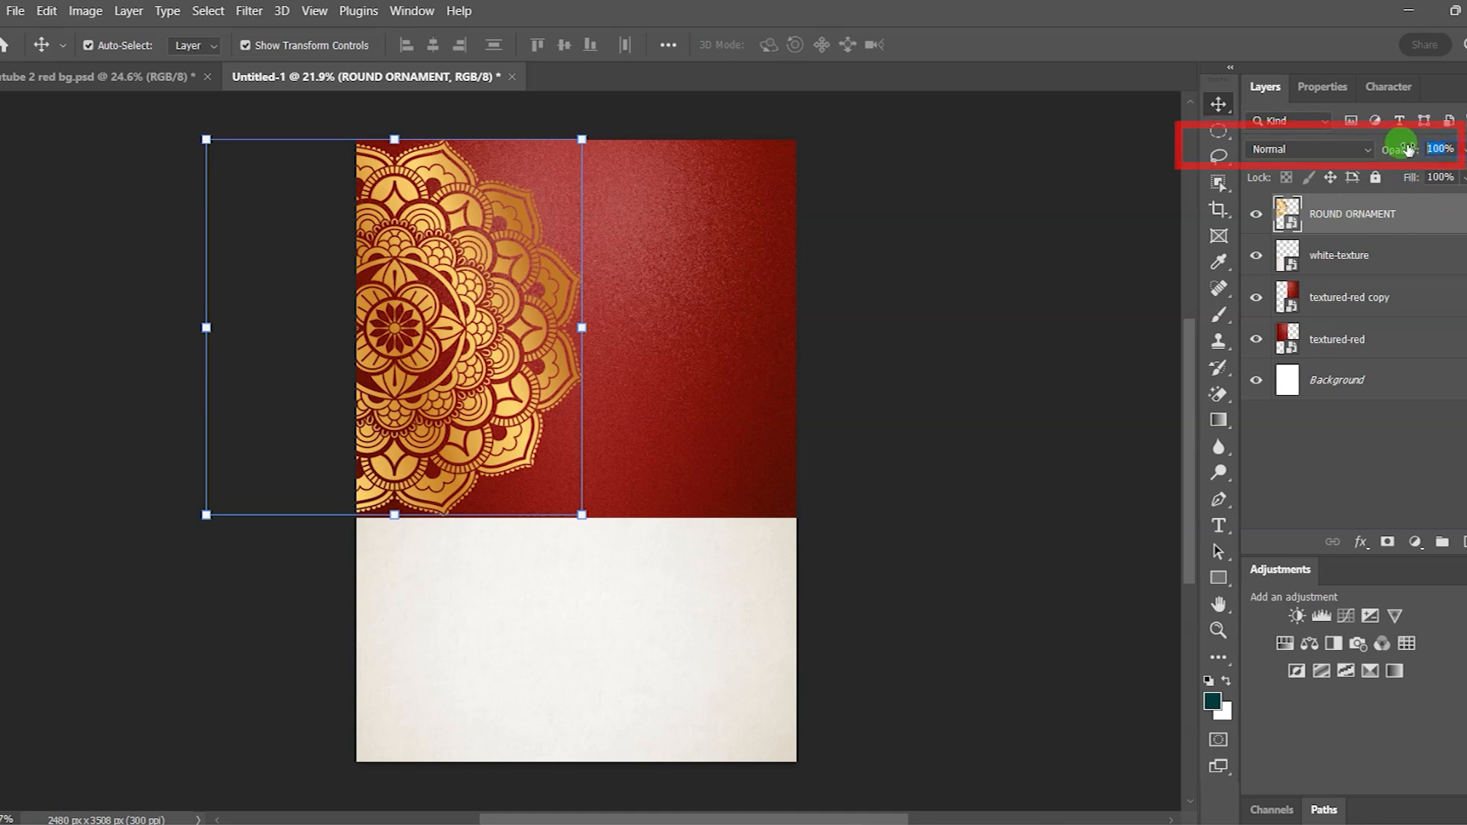
- Set the ROUND ORNAMENT layer's opacity to 20%
type("0")
left_click(1404, 147)
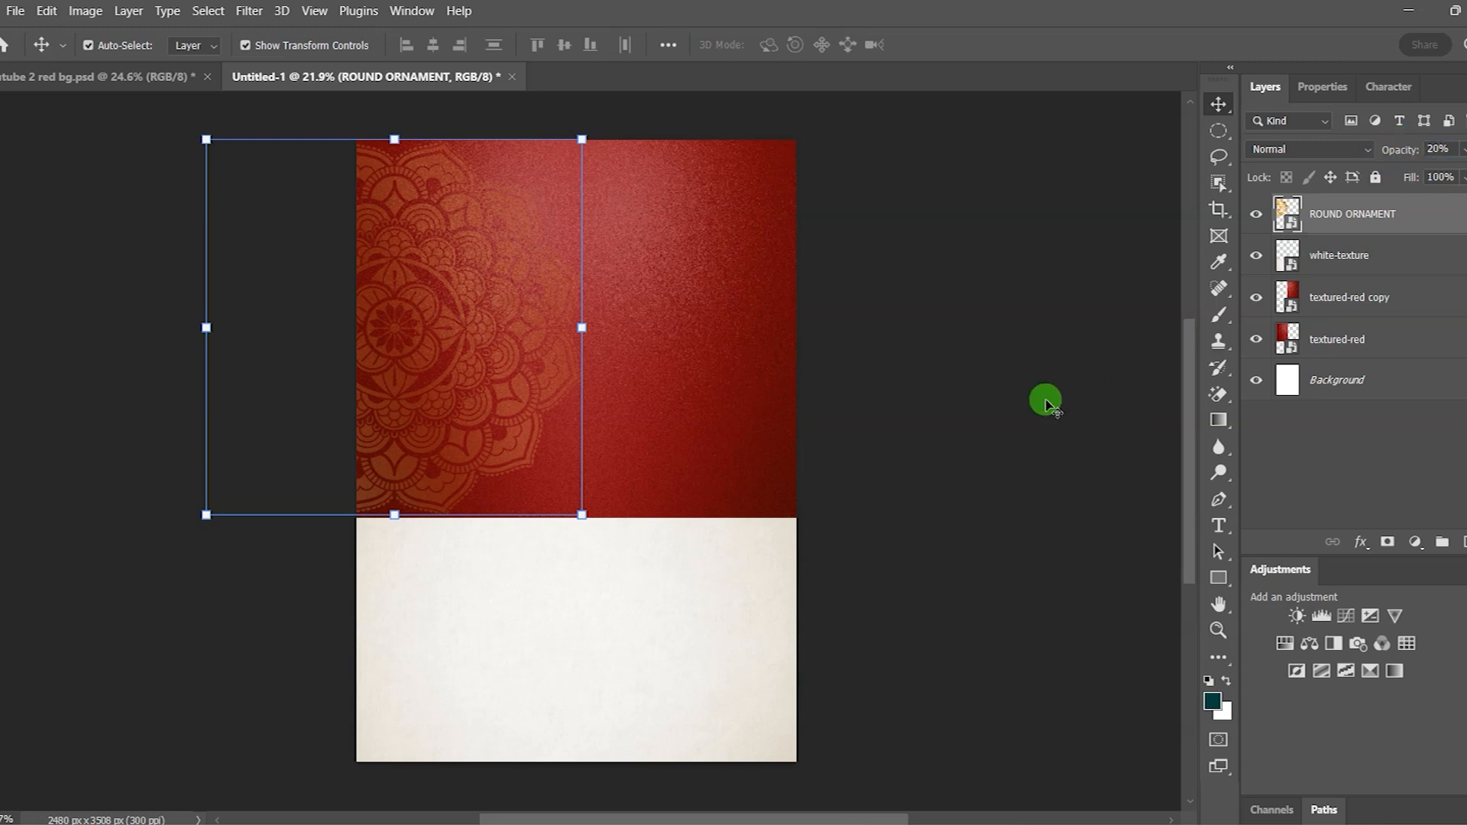
left_click(1025, 395)
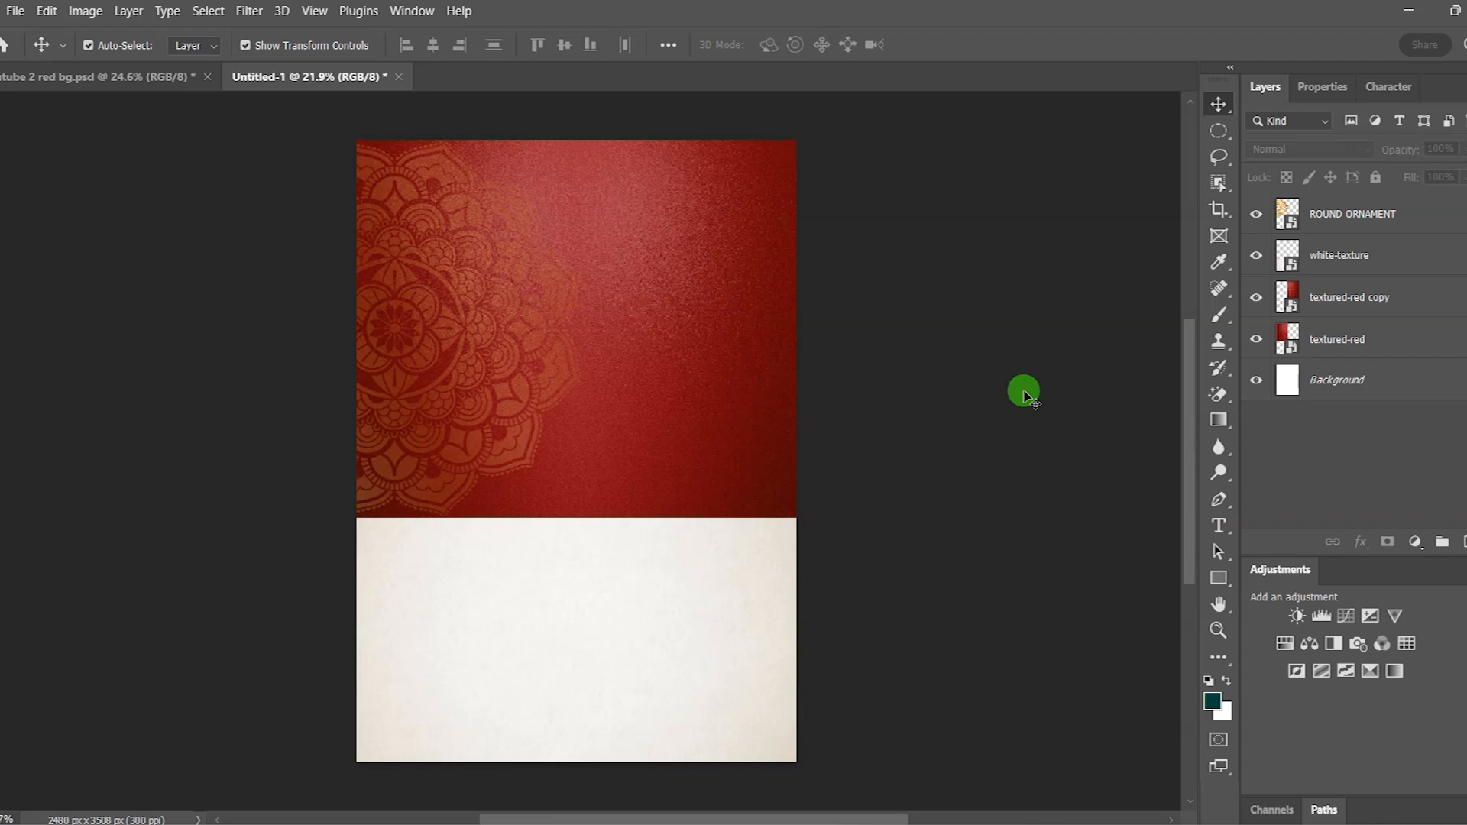
- Add the cut-out portrait from the african-woman-posing-studio photo over the ornament in the red area
left_click(802, 787)
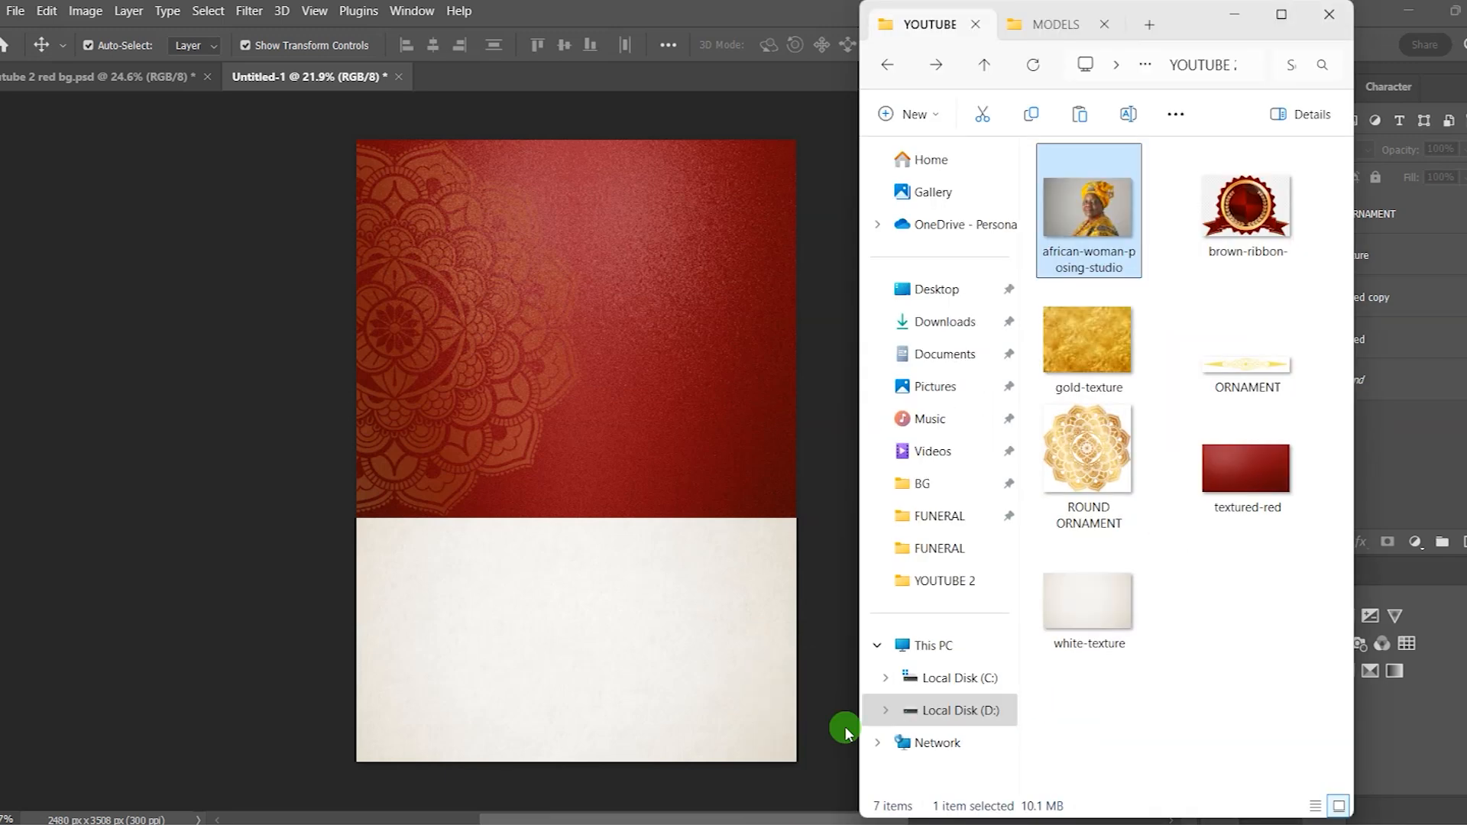
left_click_drag(1096, 201, 457, 333)
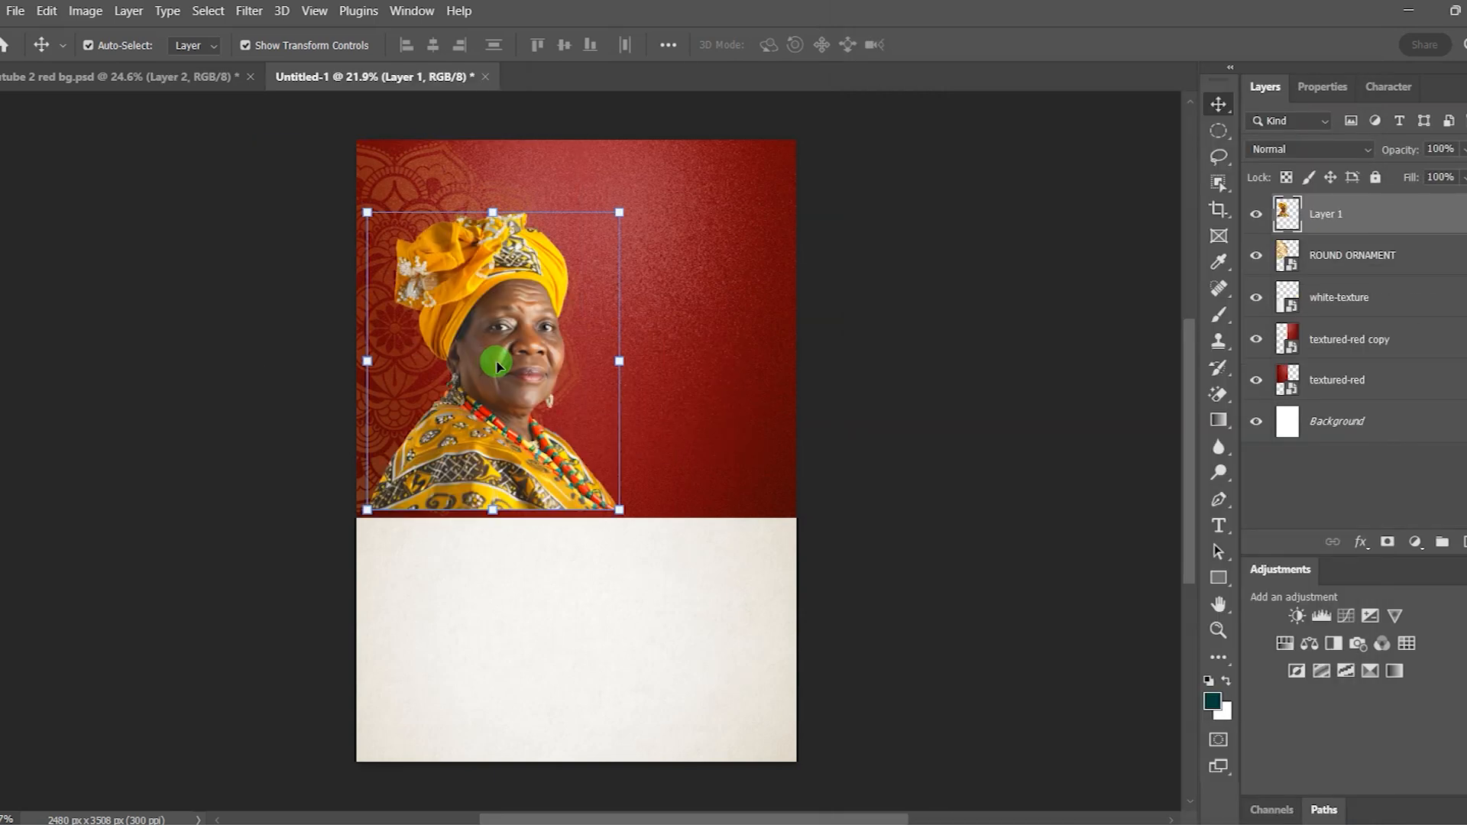
- Align the portrait with the page's left edge and the red area's lower edge, scaled to 100.56%
left_click_drag(524, 361, 516, 366)
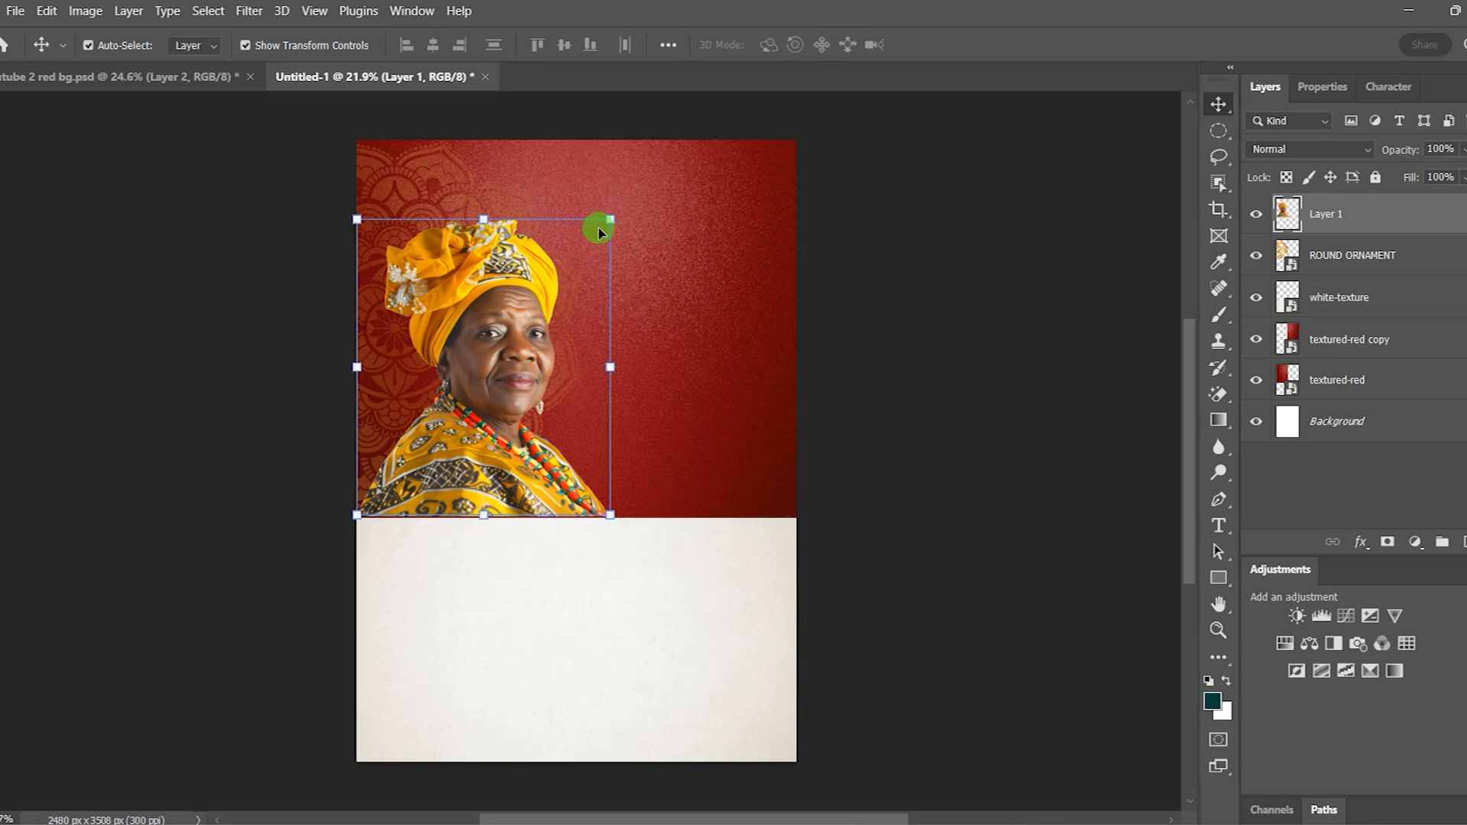
left_click_drag(609, 219, 609, 215)
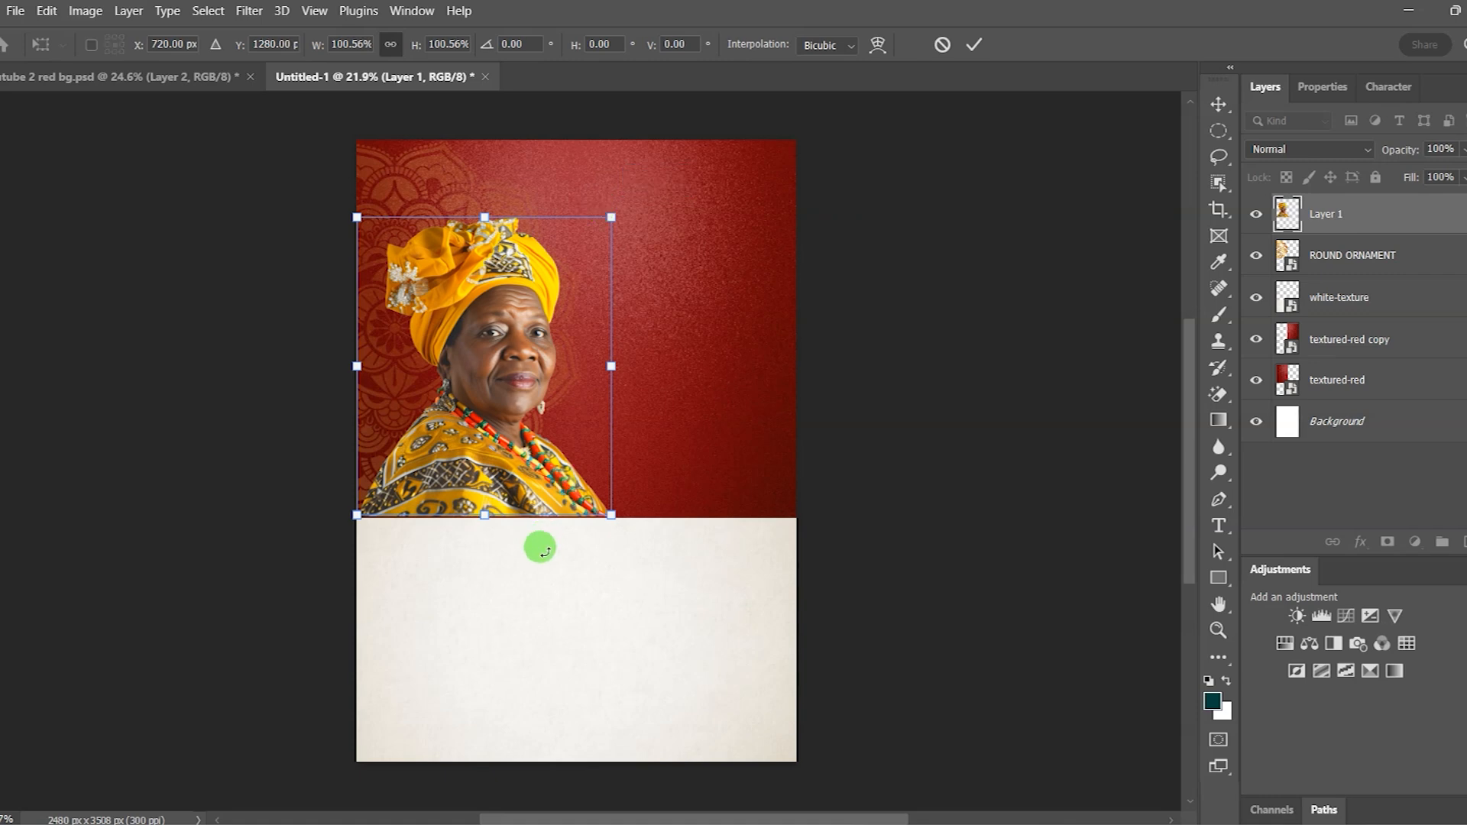
scroll(540, 548, "up", 3)
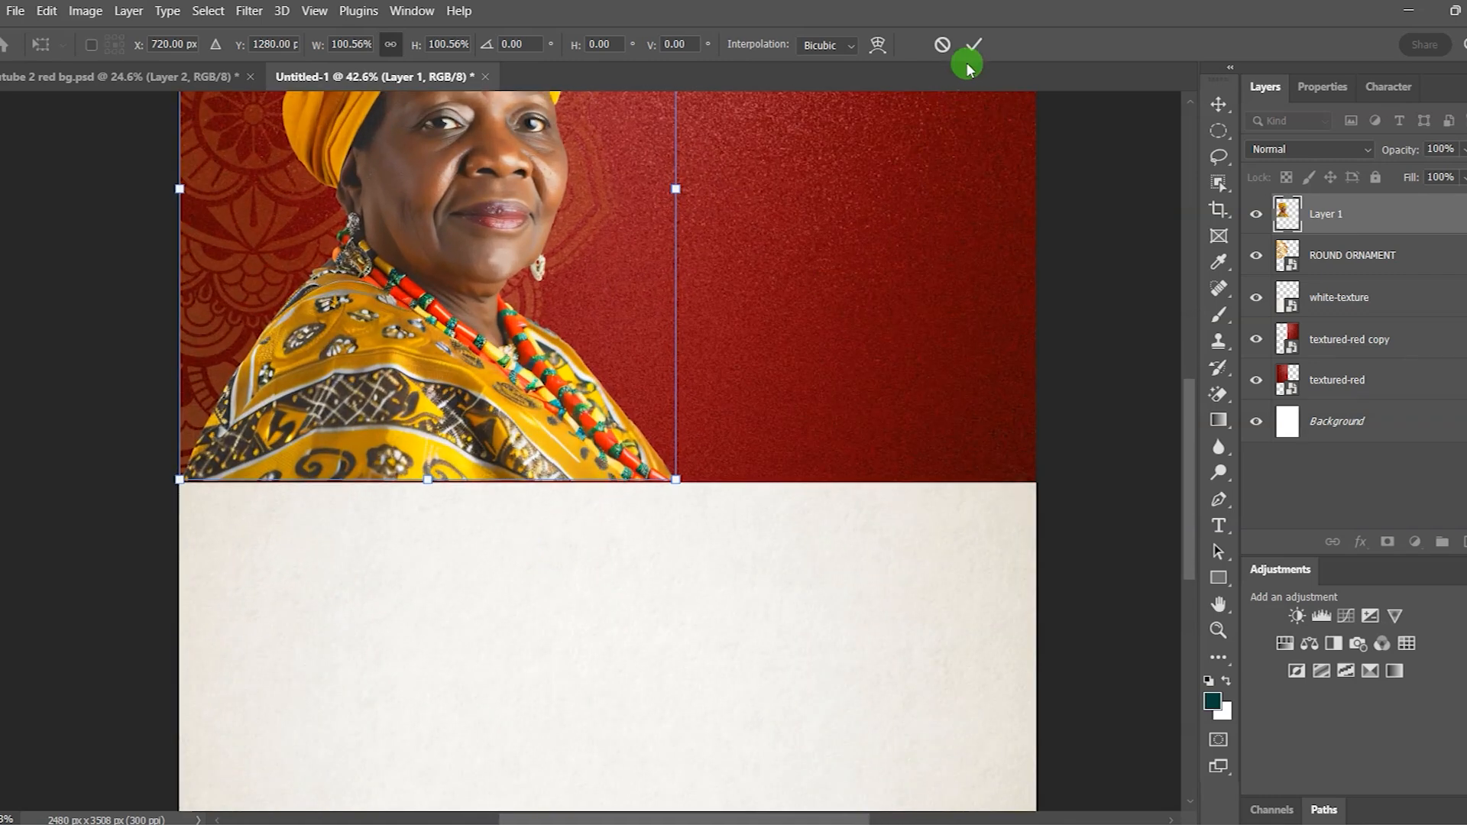
left_click(974, 49)
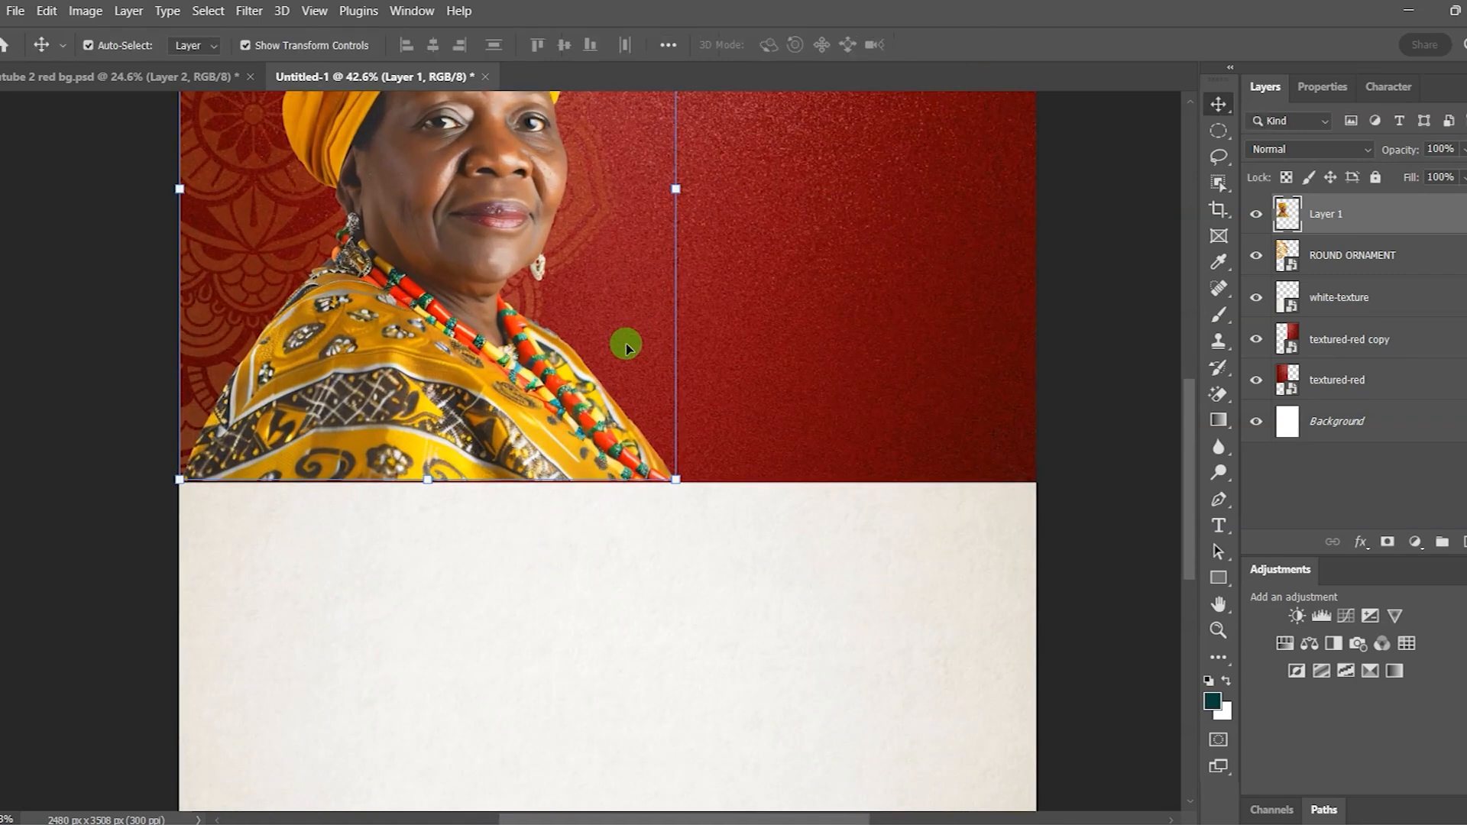
left_click(1124, 394)
left_click(368, 378)
left_click(1085, 327)
scroll(738, 527, "down", 2)
scroll(738, 527, "down", 2)
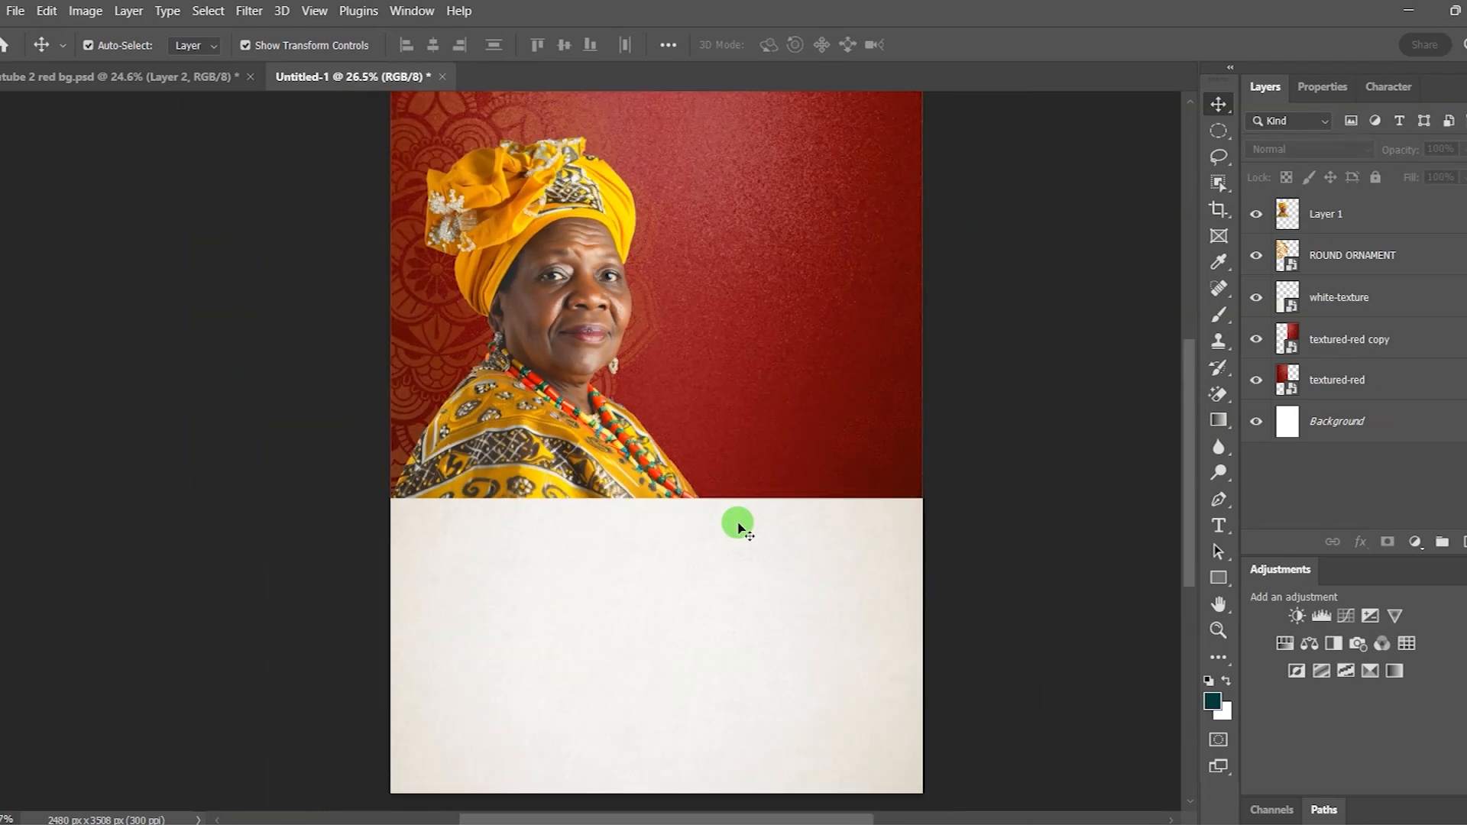
- Draw a dark teal bar about 1901 by 66 px over the seam between red and white, with 33 px rounded corners
left_click(1220, 578)
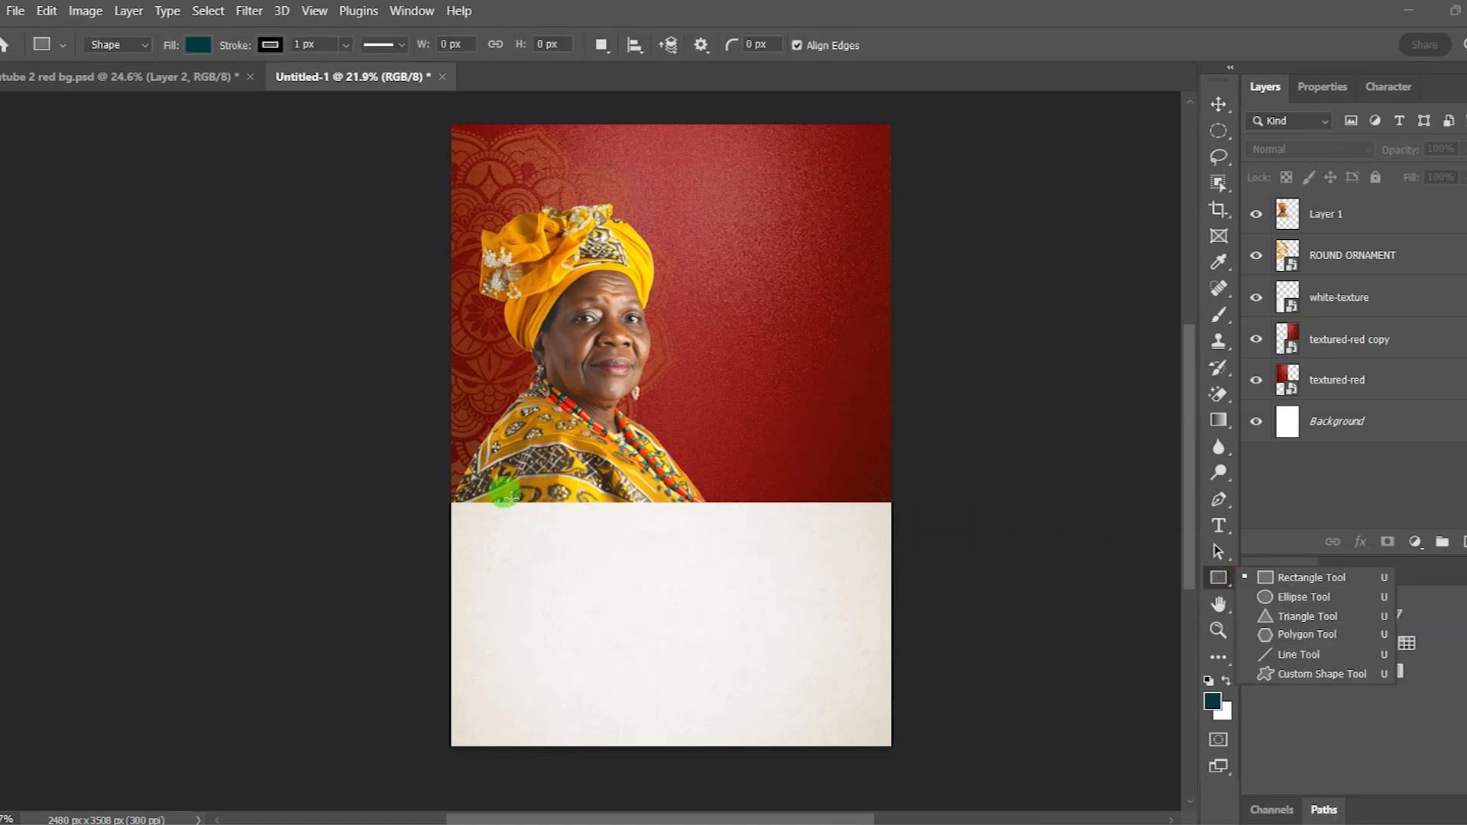
left_click_drag(510, 500, 846, 505)
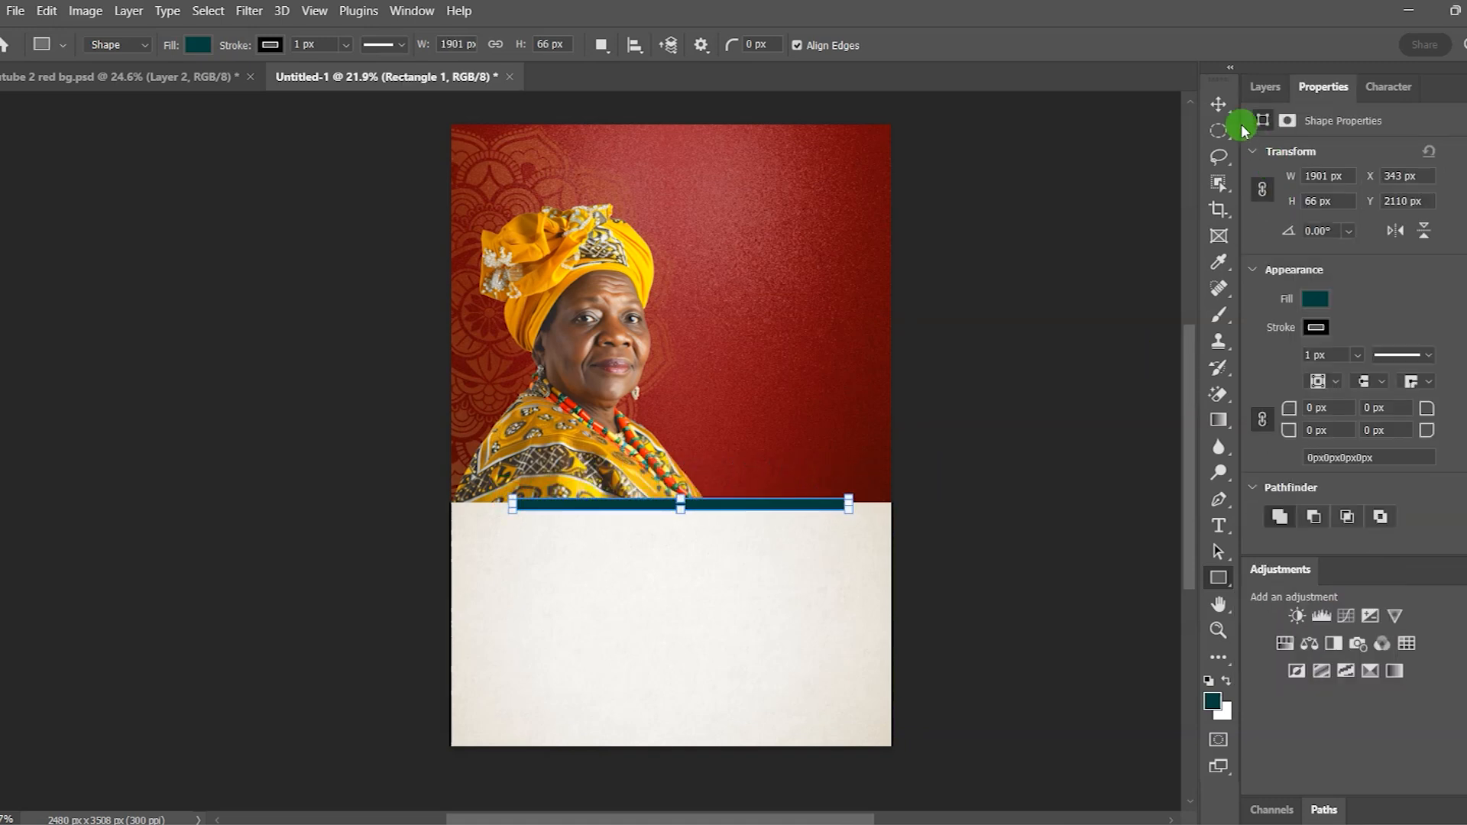
left_click(1218, 105)
left_click_drag(566, 508, 558, 507)
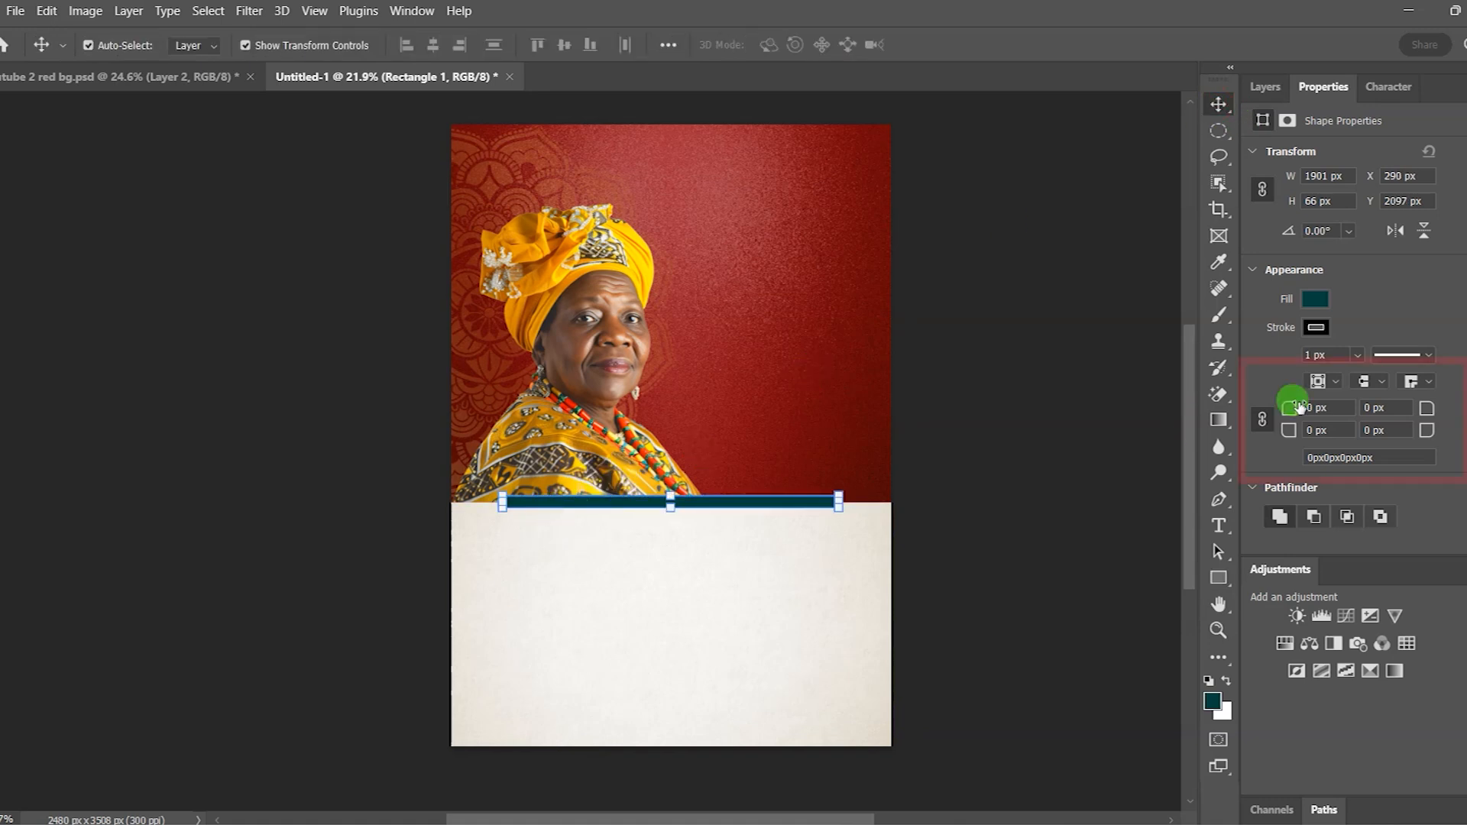
left_click_drag(1290, 412, 1367, 397)
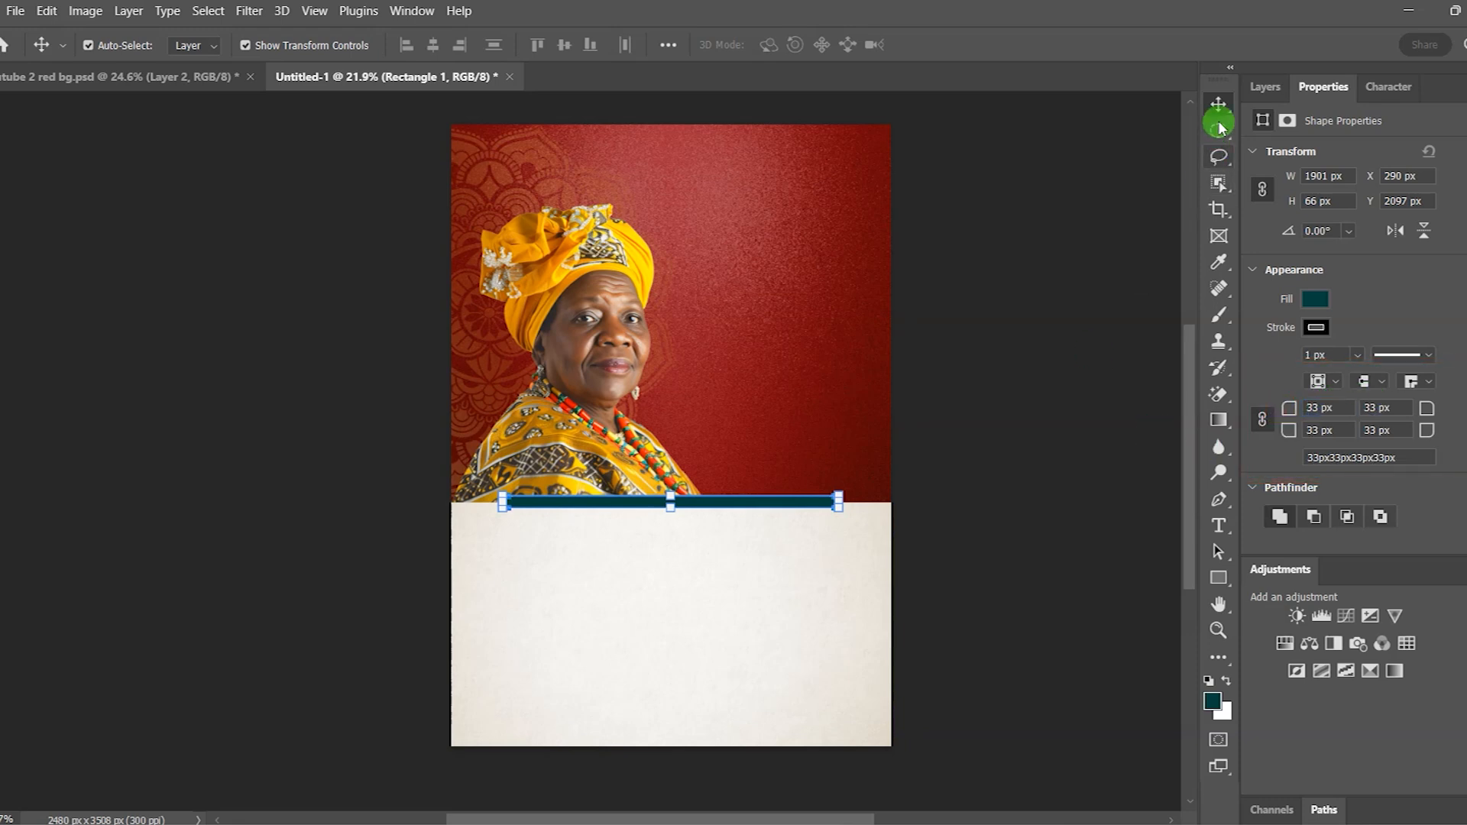
left_click(1044, 324)
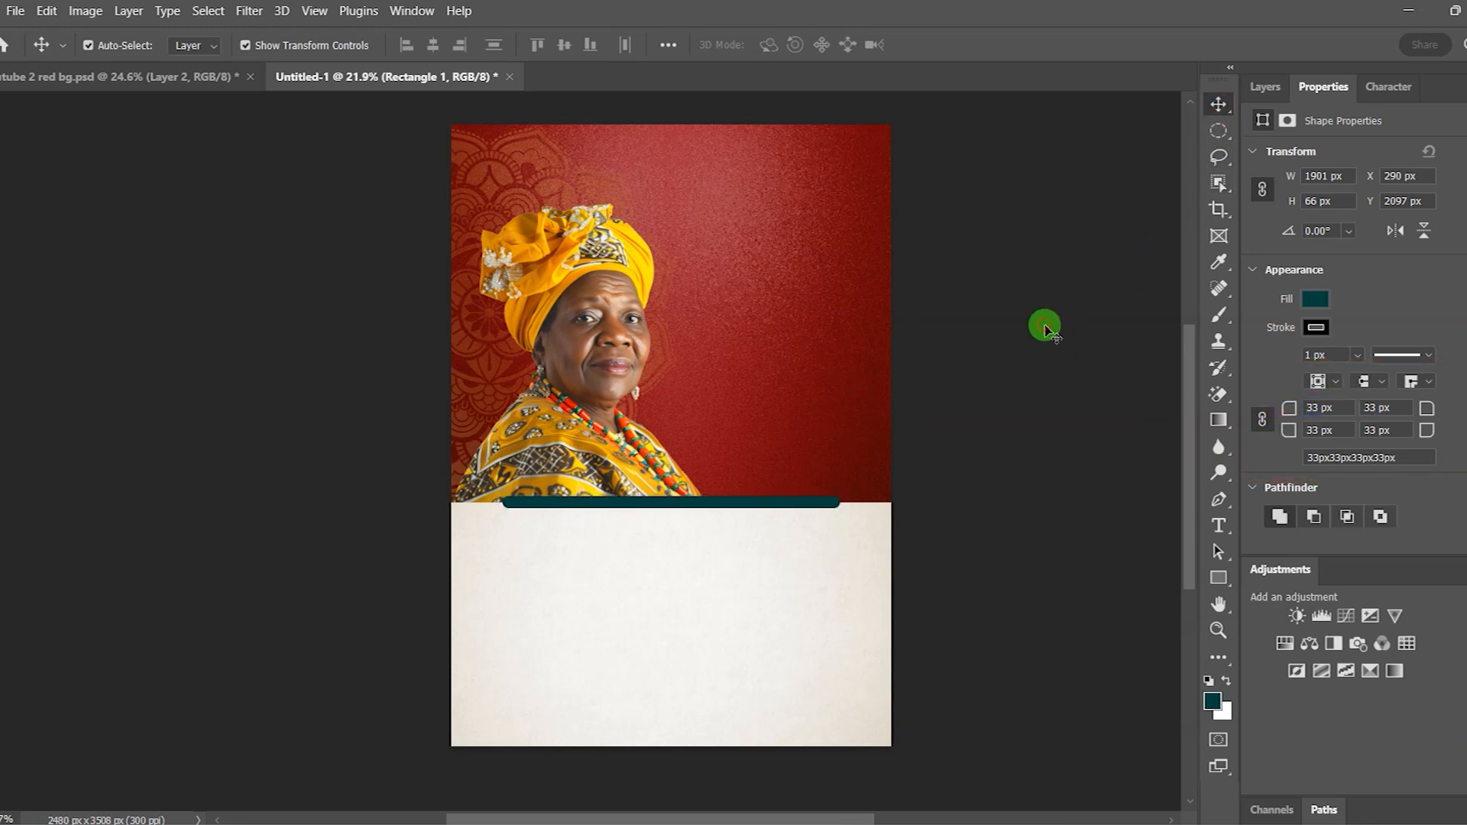
- Nudge the portrait left past the page edge to X -102 px, keeping its base on the seam
left_click(317, 12)
left_click(376, 196)
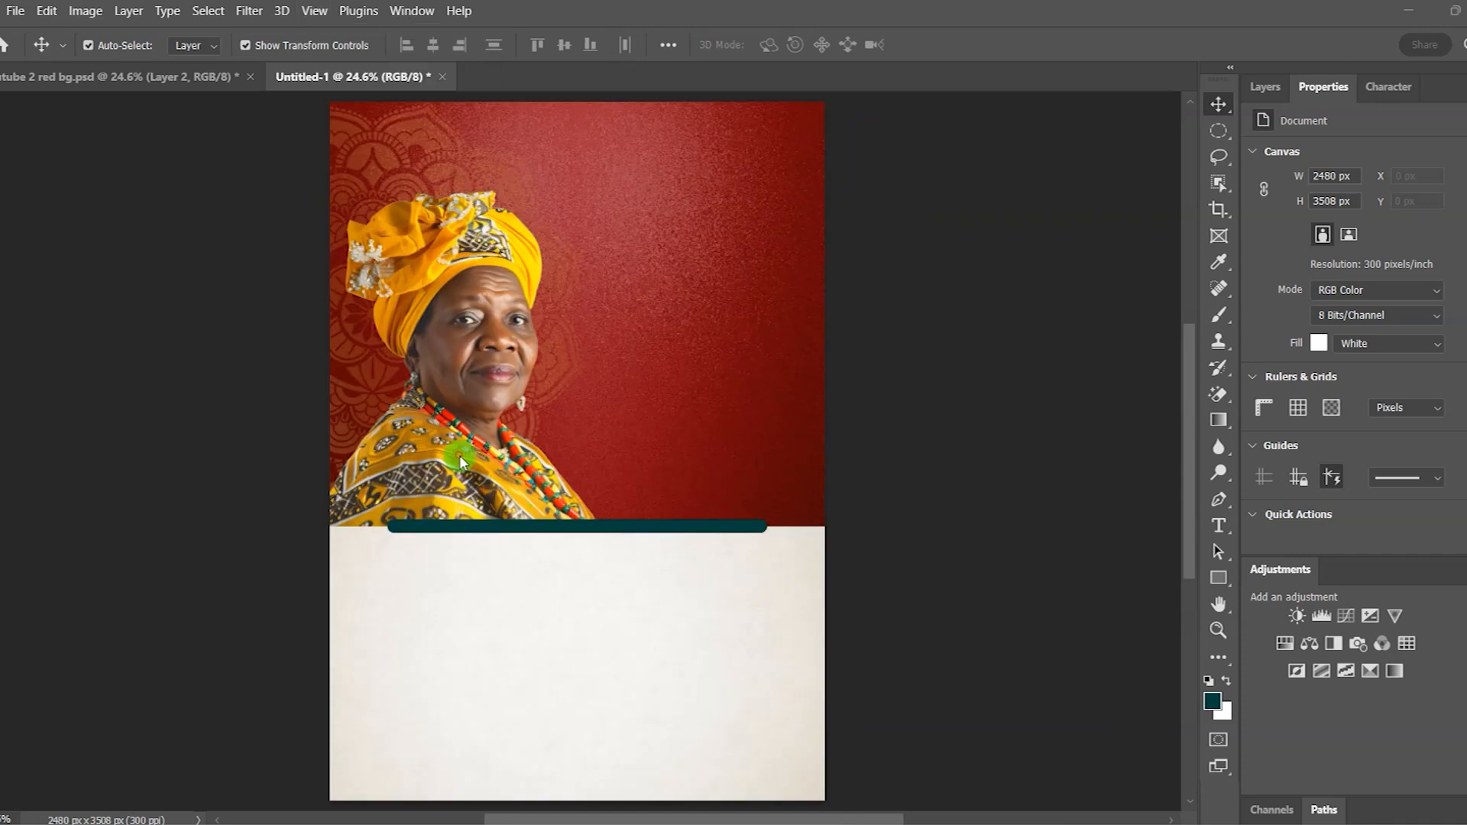
left_click(442, 372)
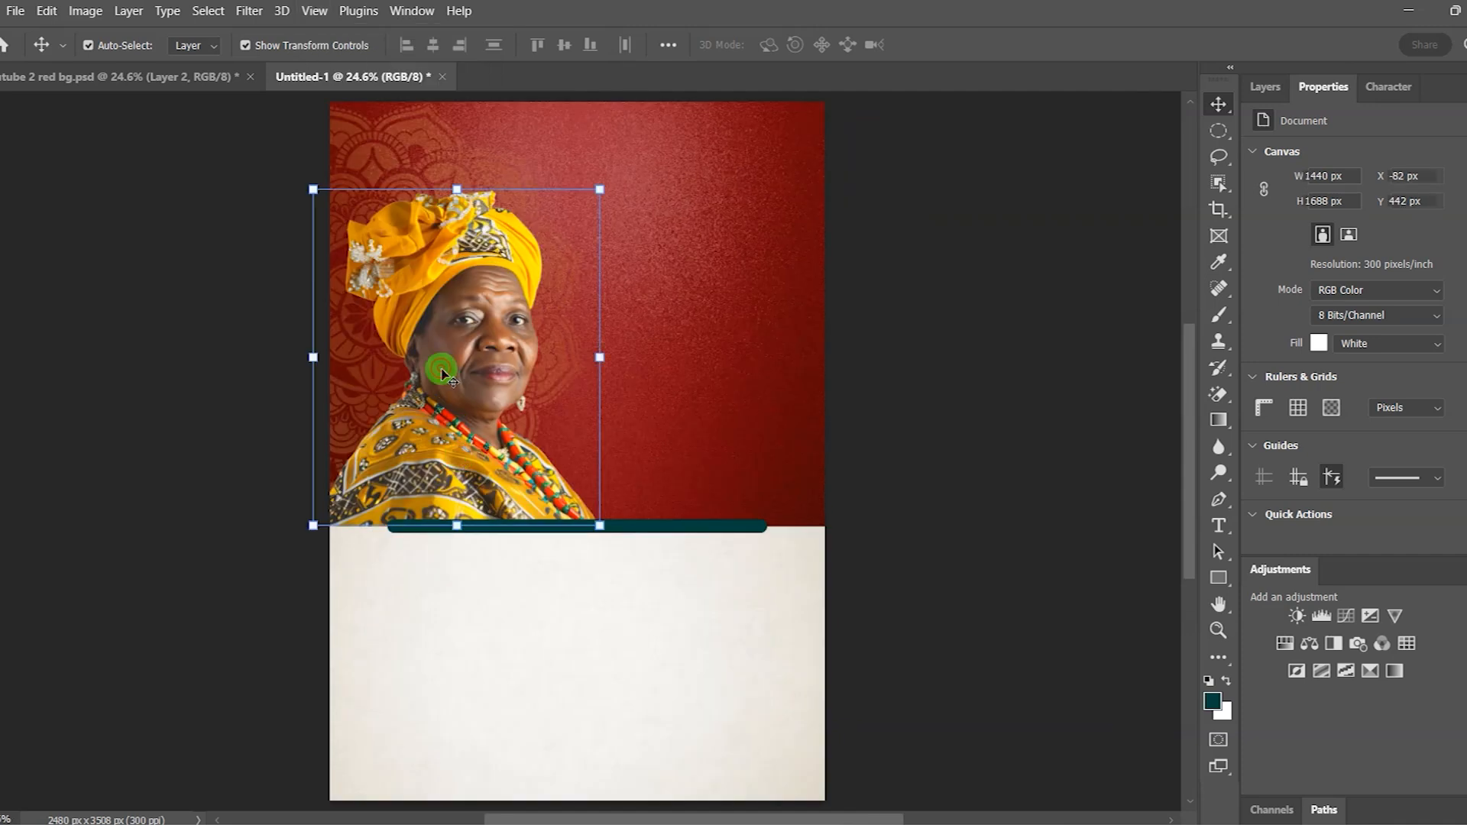
key("shift+Left")
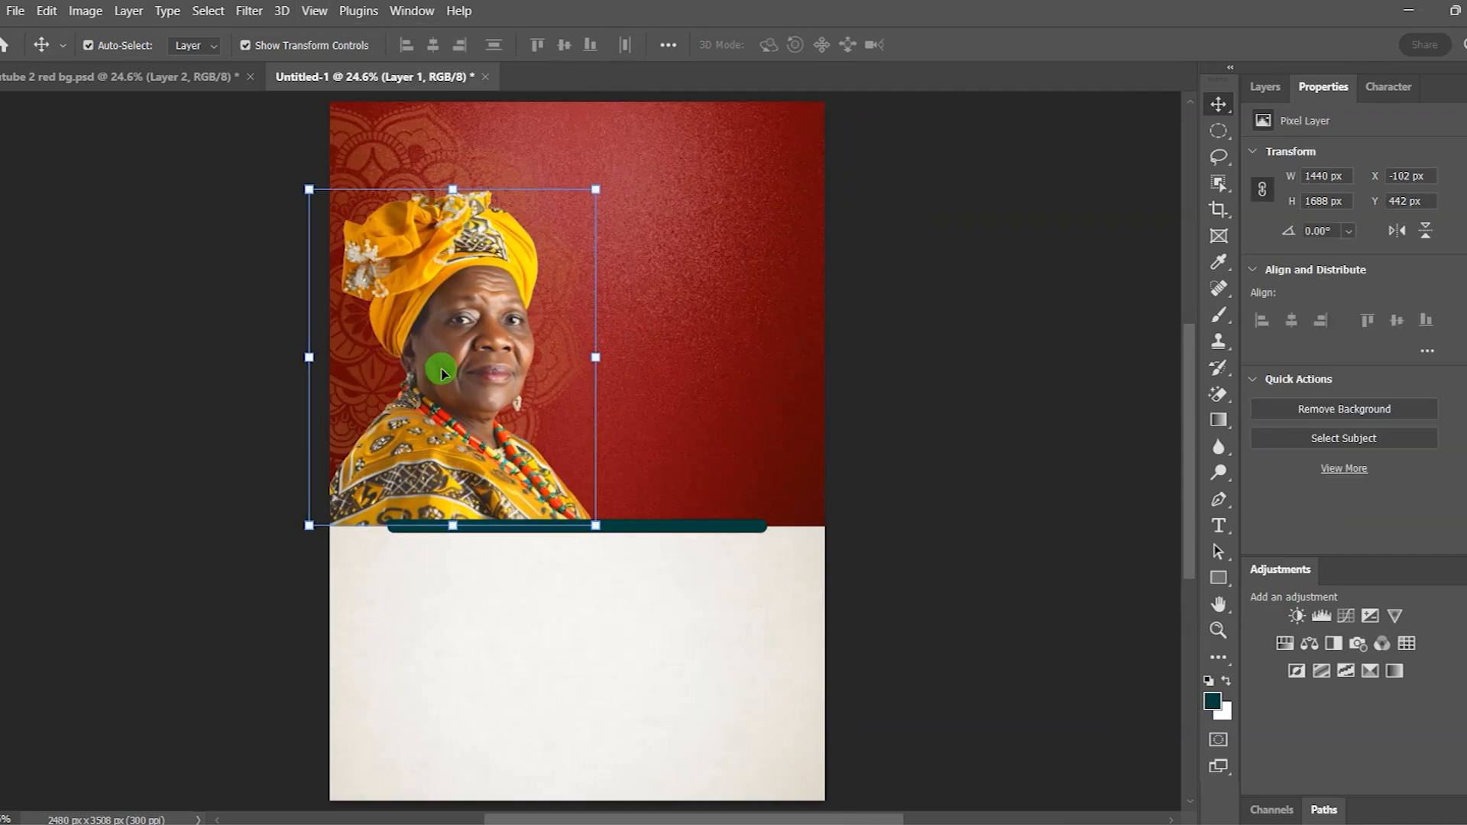
left_click(1010, 388)
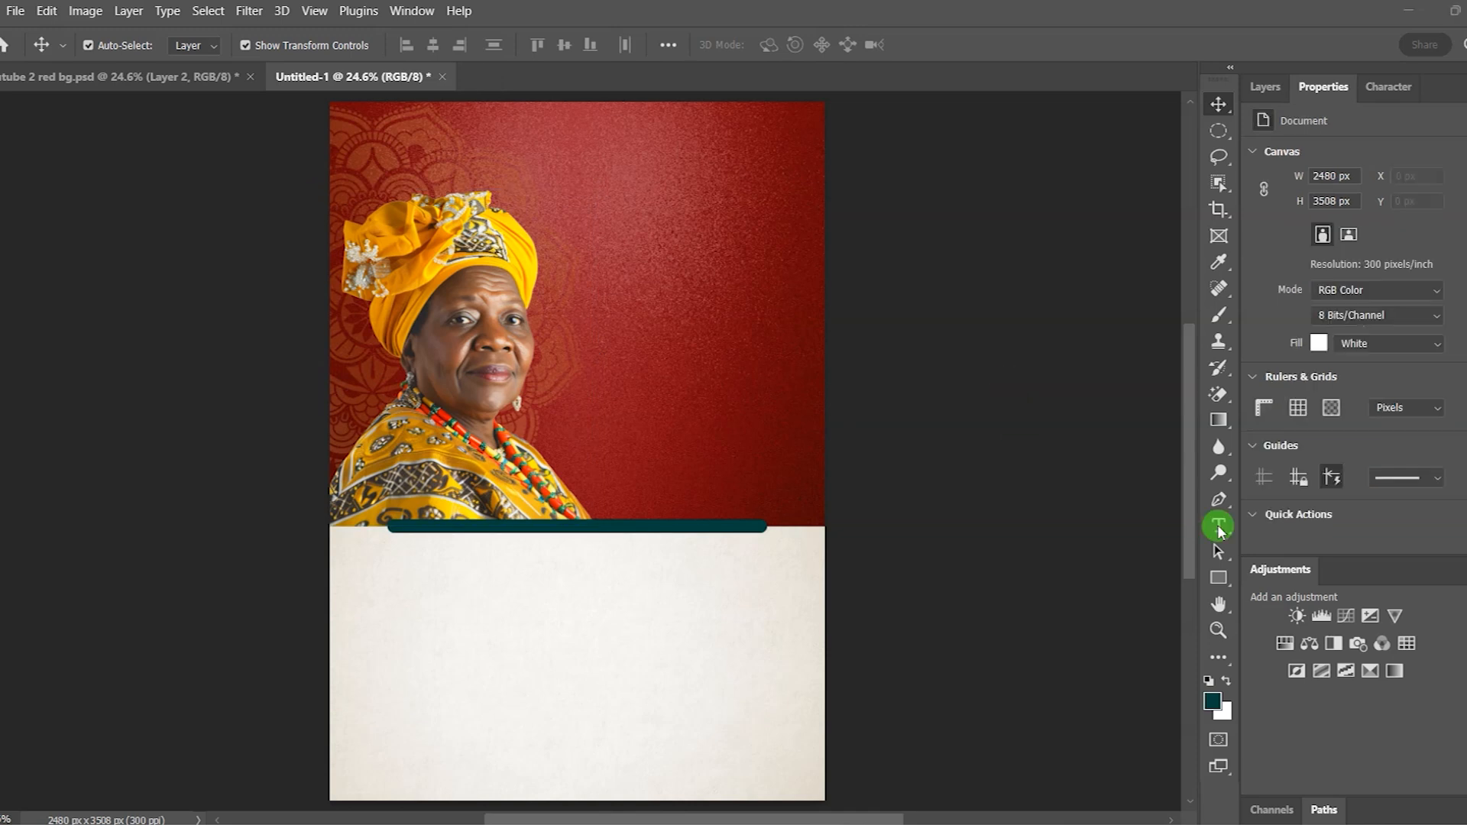
- Add the text "Called to" in the upper part of the red area, beside the portrait
left_click(1219, 526)
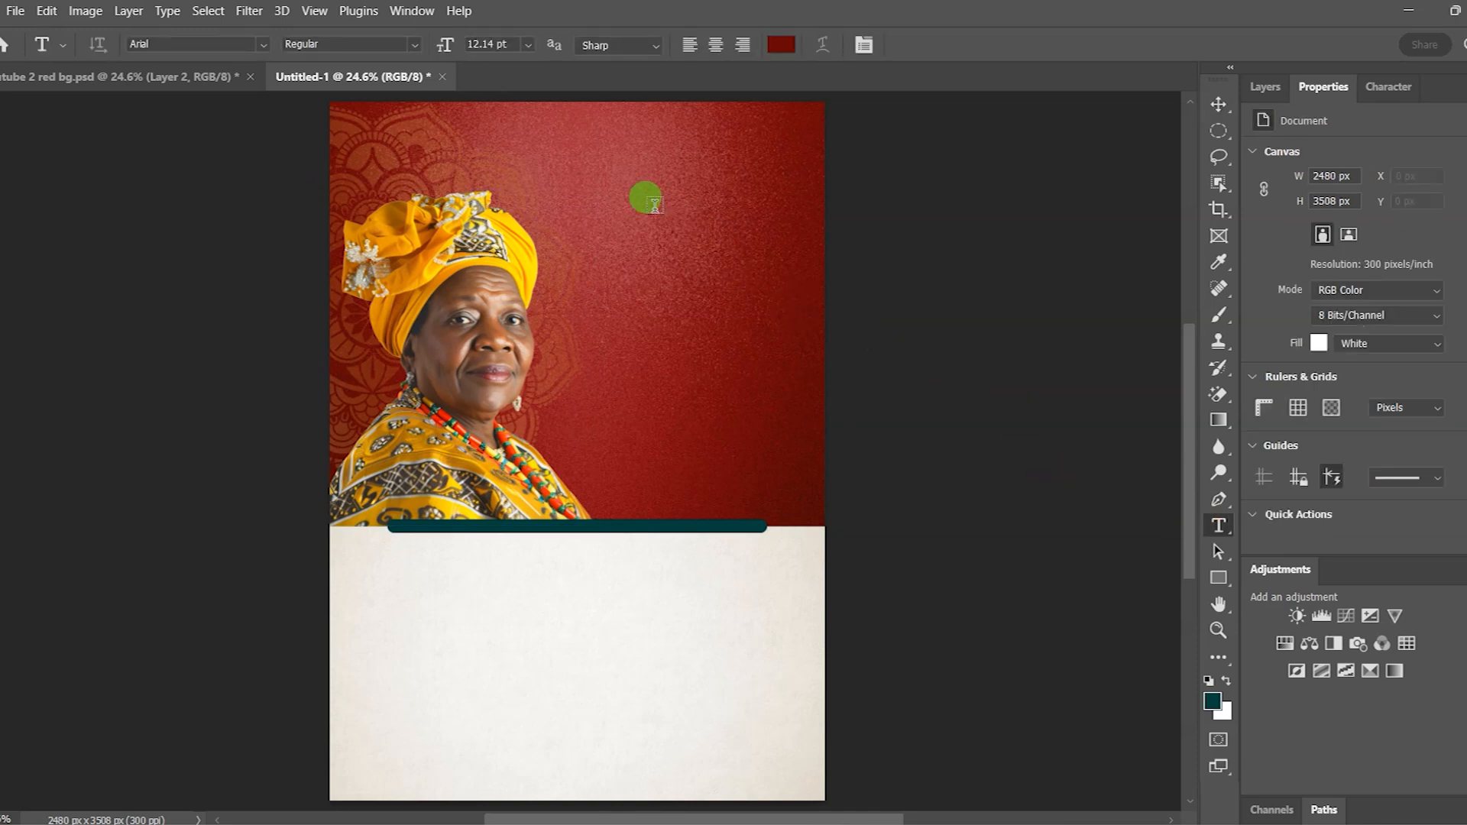
left_click(653, 205)
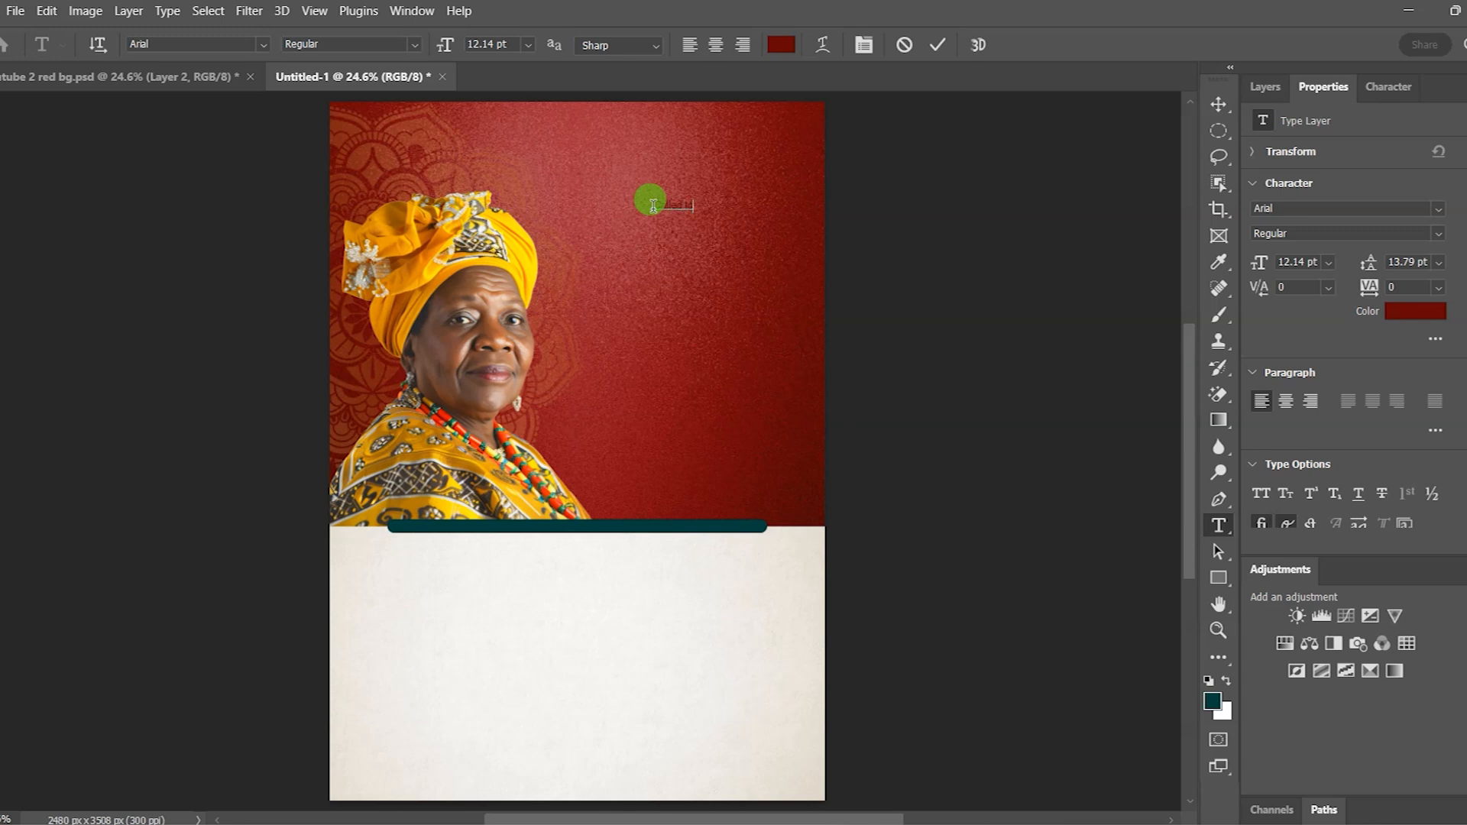
left_click(939, 47)
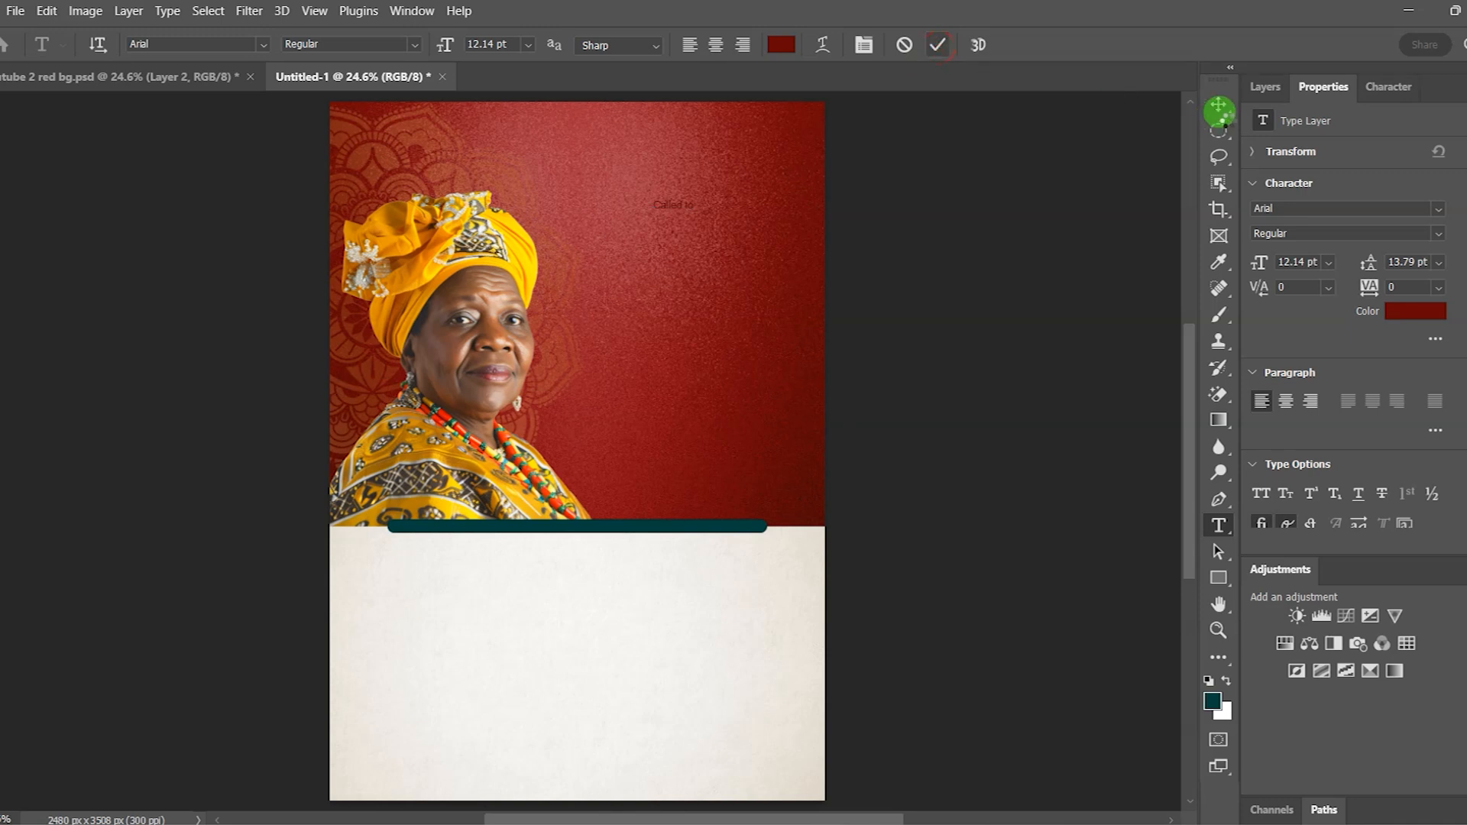
left_click(1219, 104)
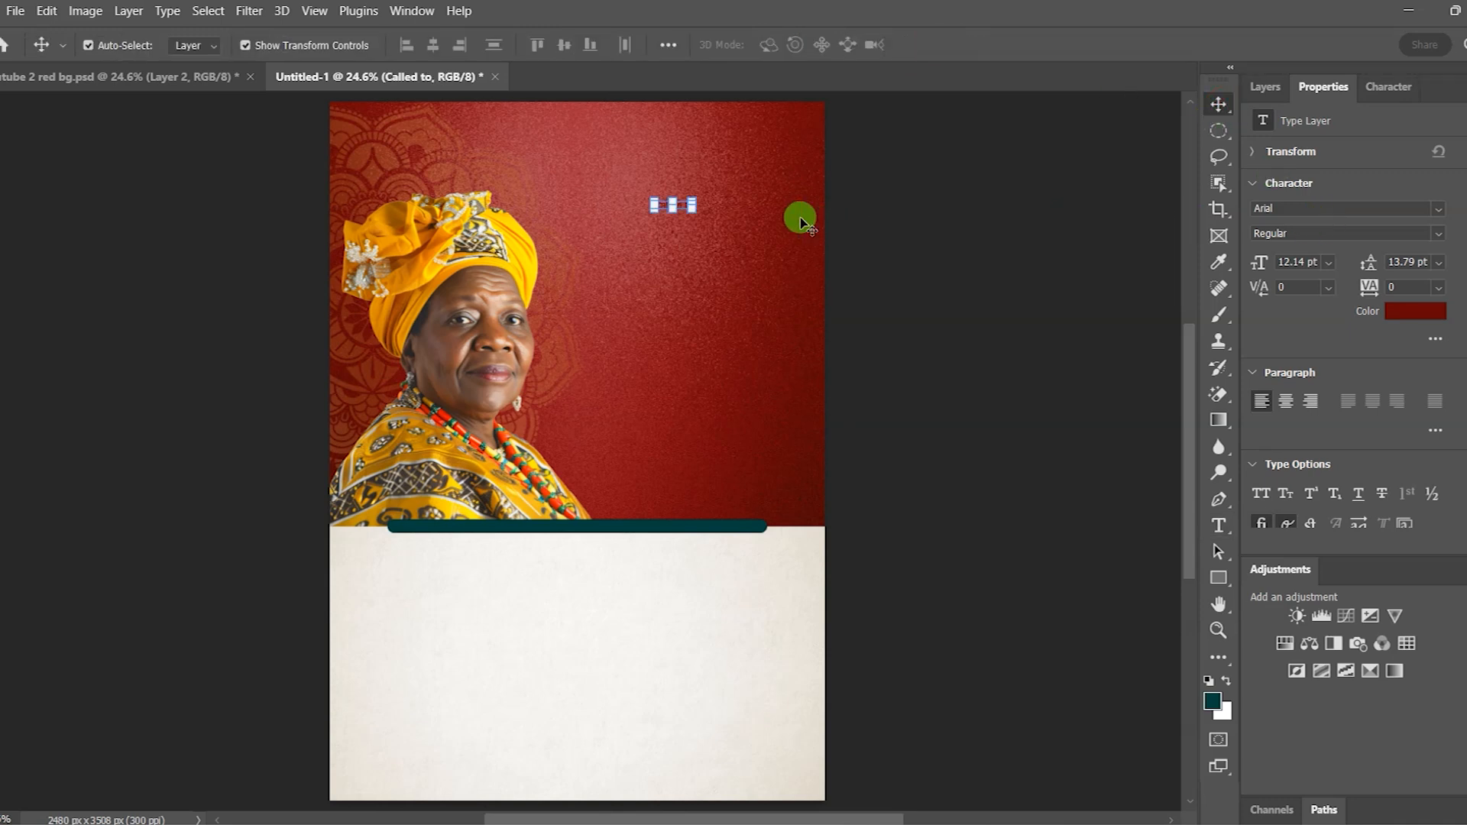
- Scale the "Called to" text to 158.84% and shift it slightly to the right
left_click_drag(690, 205, 717, 204)
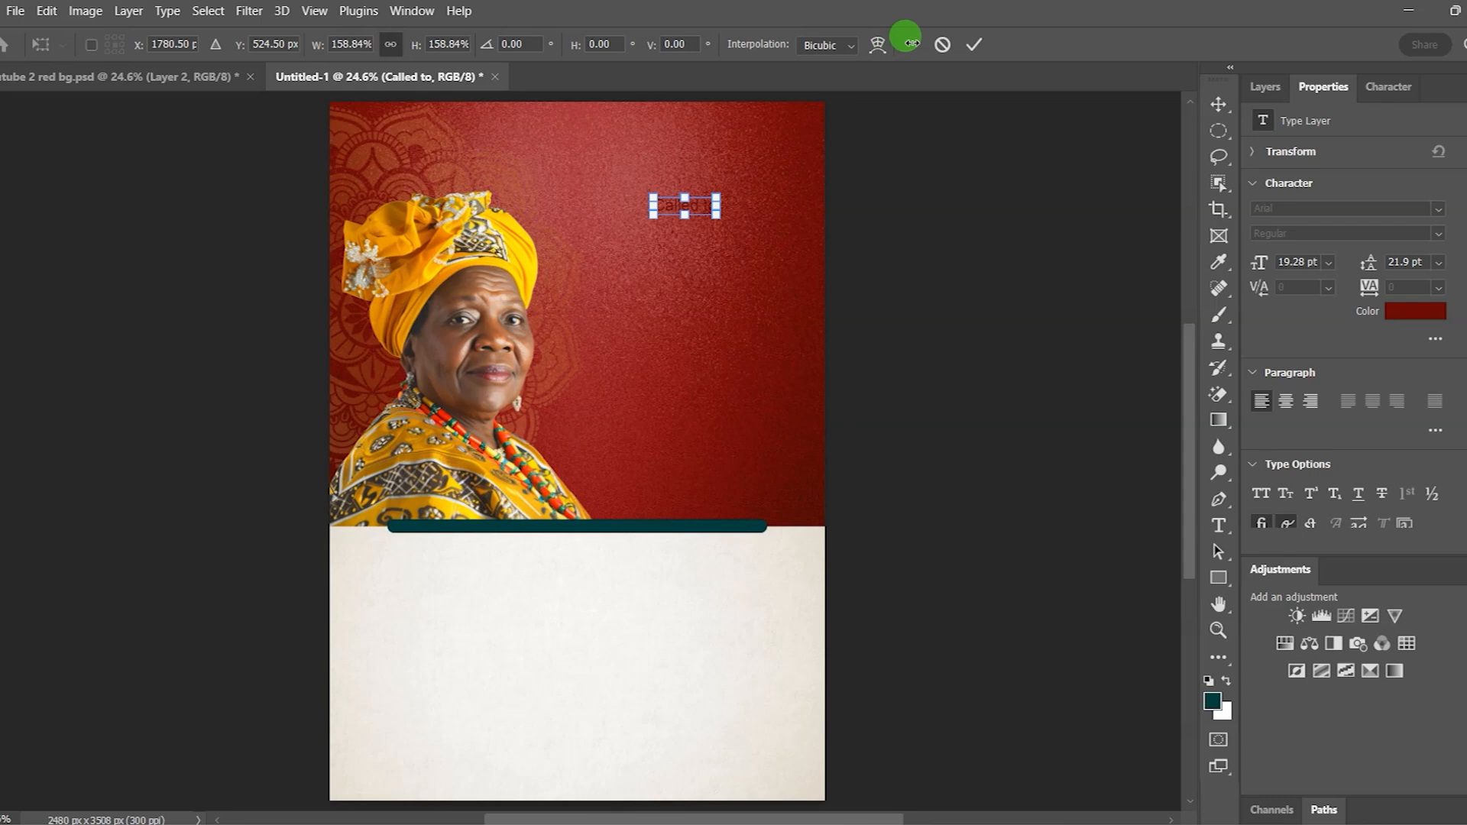
left_click(980, 47)
scroll(715, 175, "up", 1)
scroll(719, 197, "up", 3)
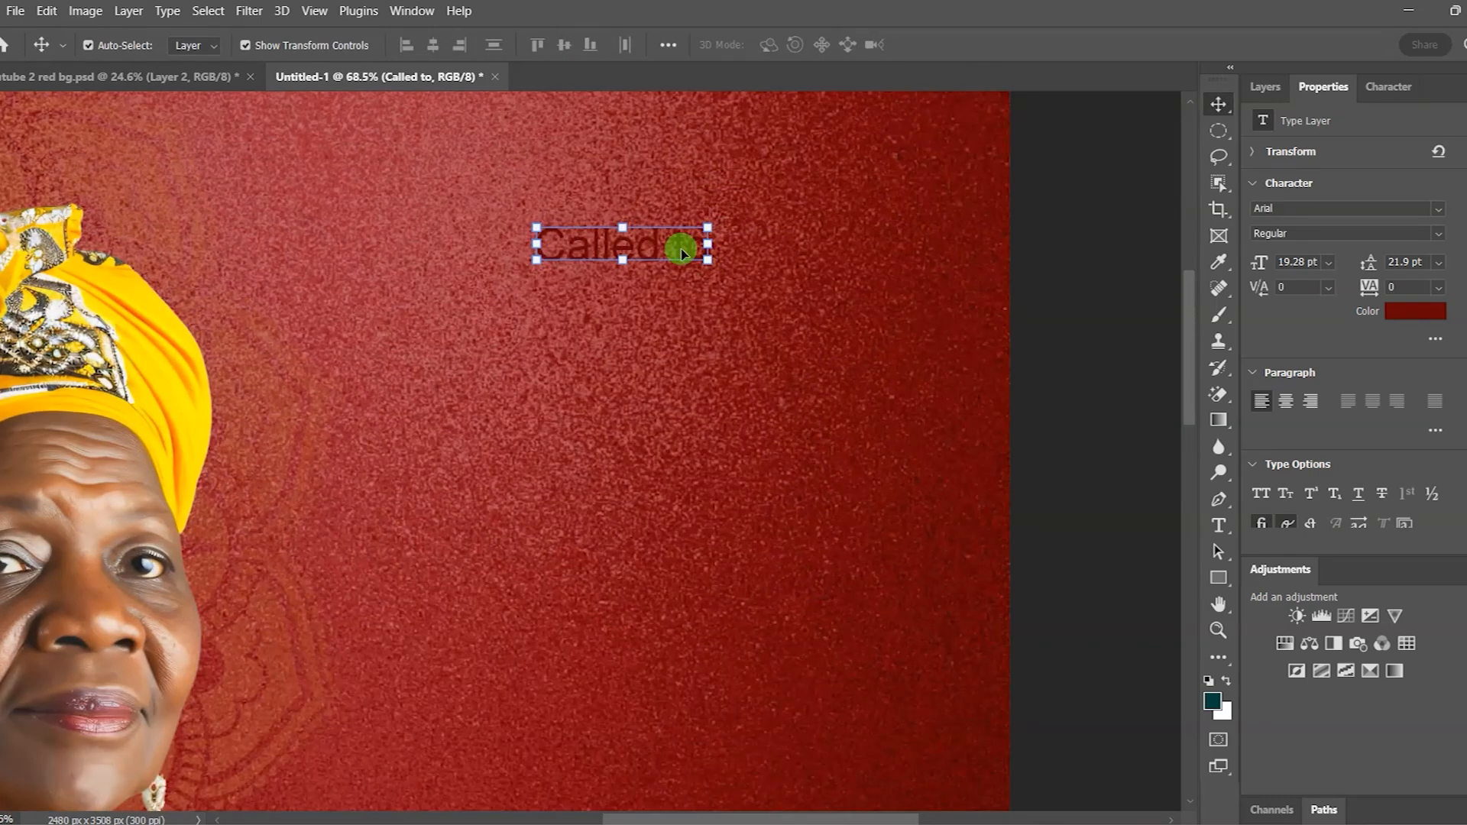
left_click_drag(649, 246, 659, 243)
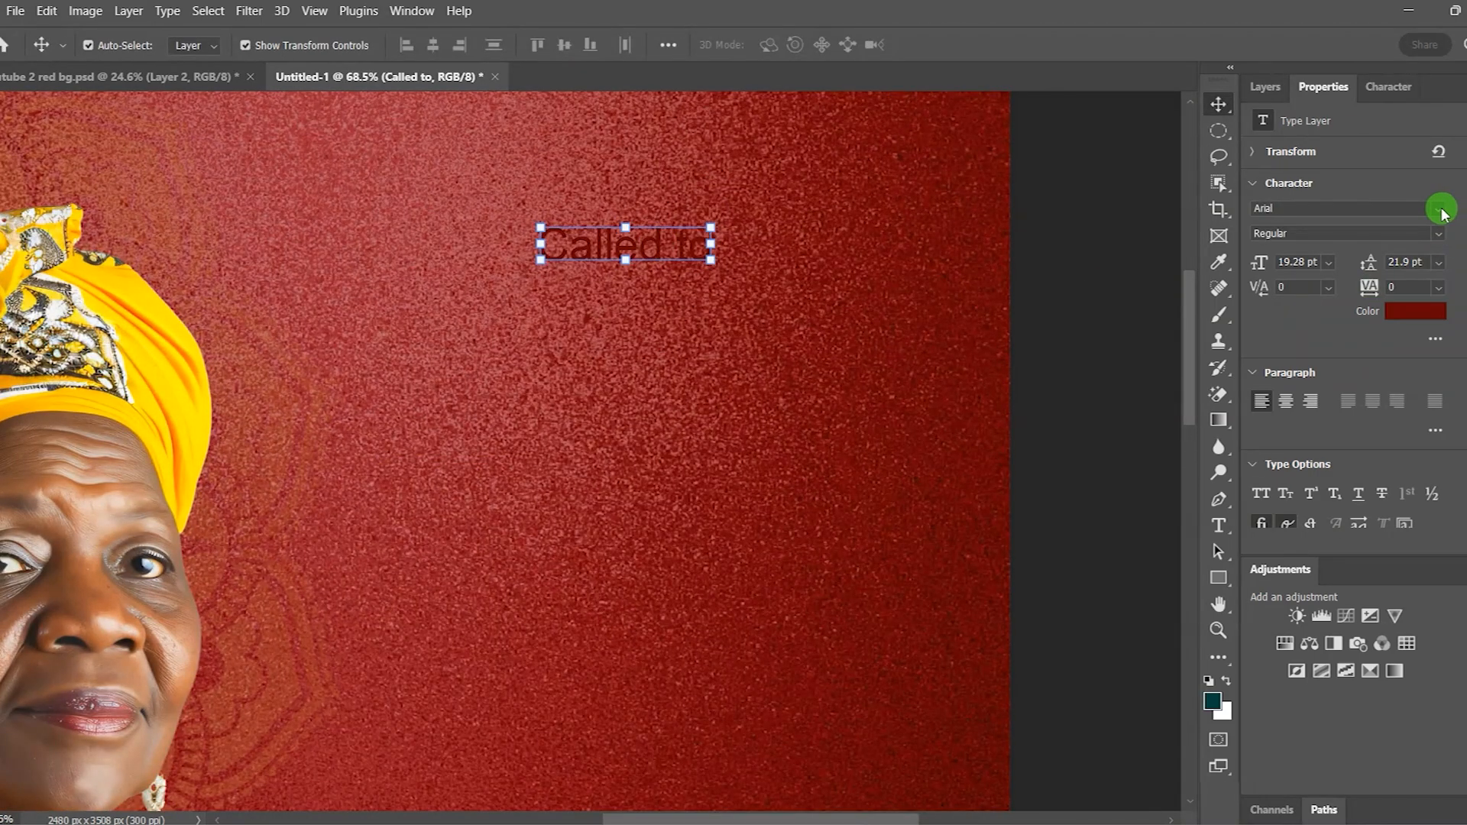
- Set the "Called to" text in FONTSPRING DEMO - Prettywise Bold Regular and colour it white (ffffff)
left_click(1441, 210)
type("font")
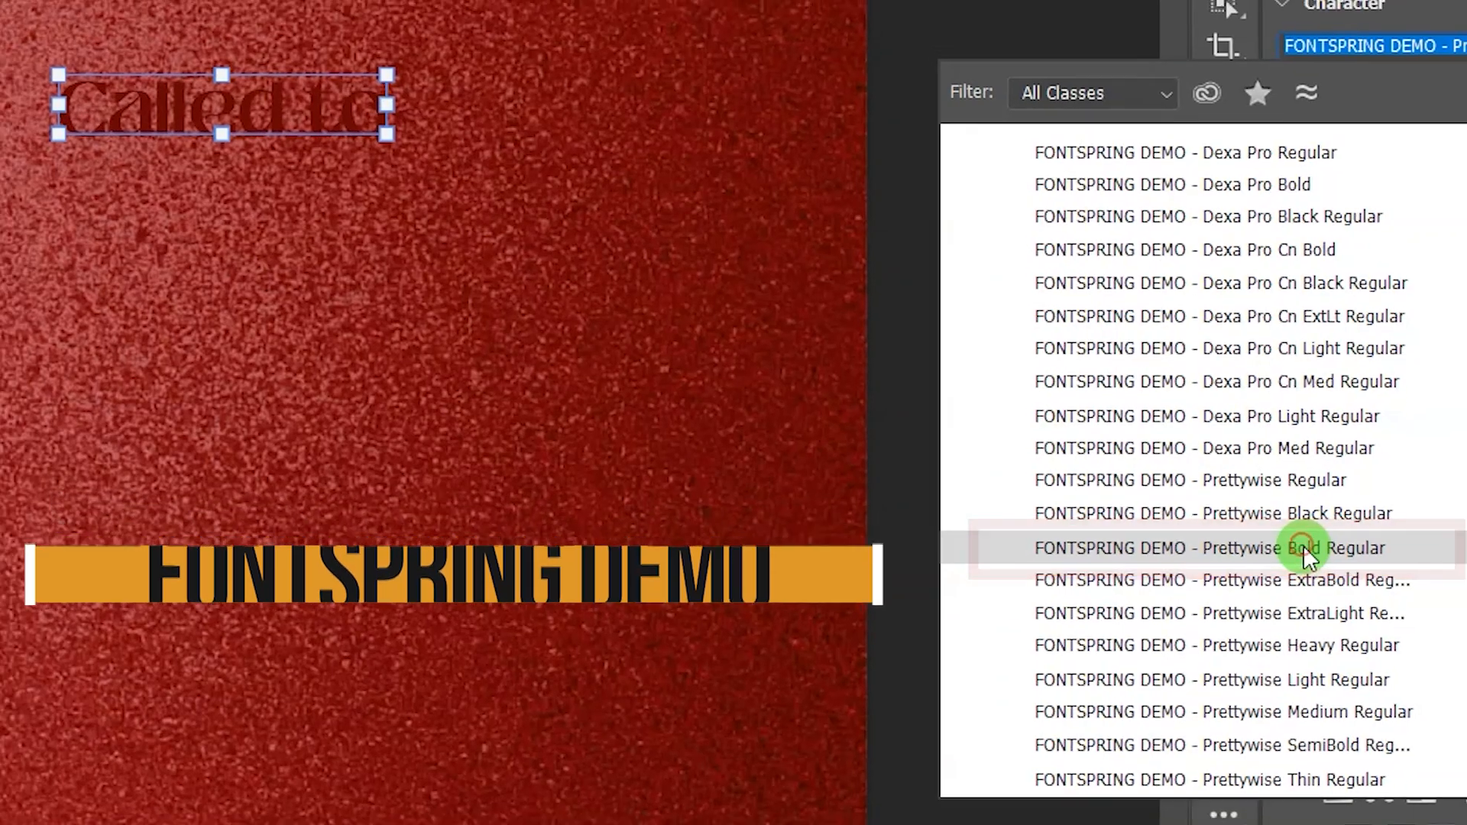
left_click(1307, 556)
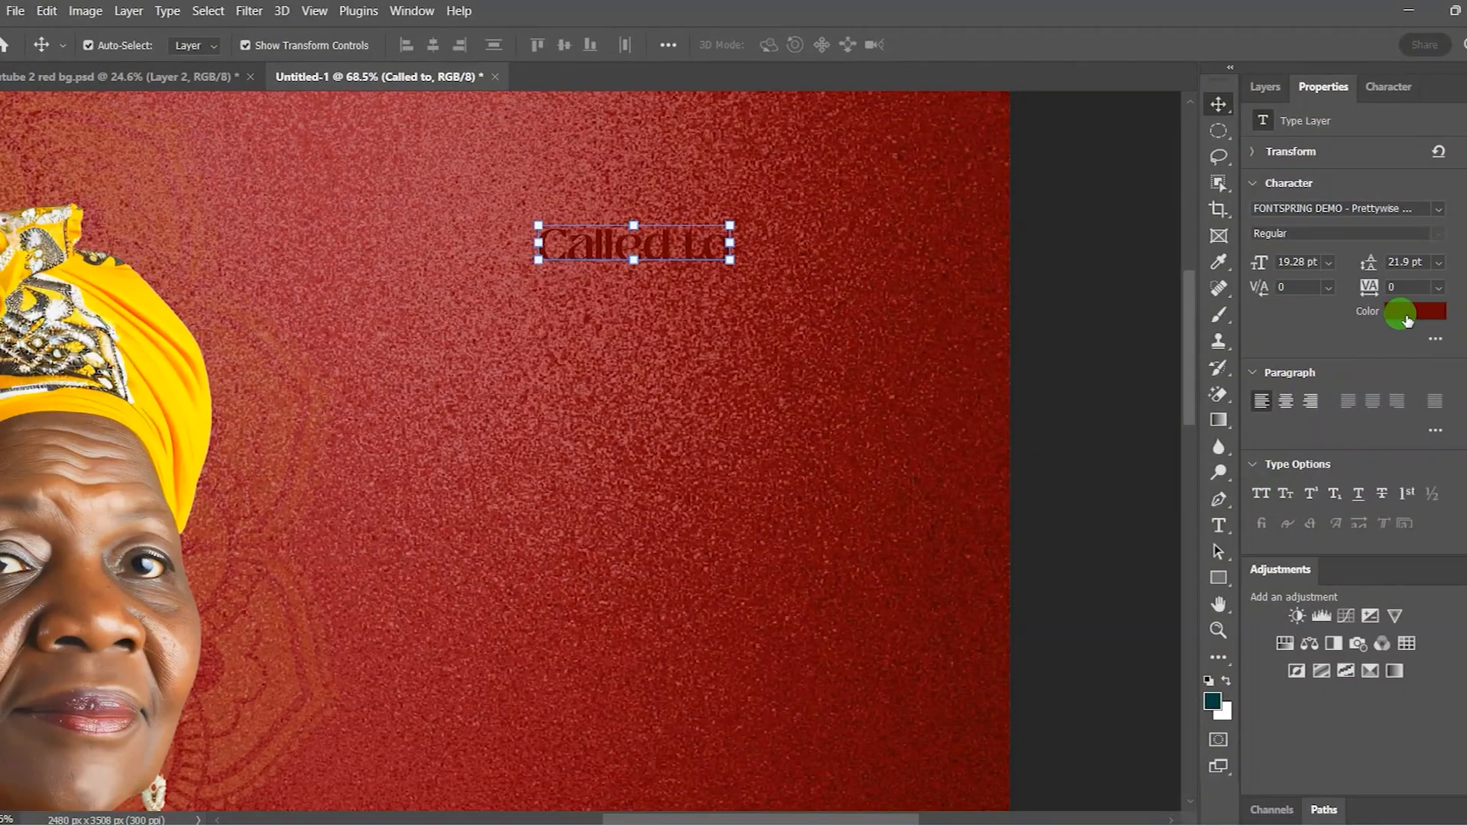
left_click(1408, 314)
type("ffffff")
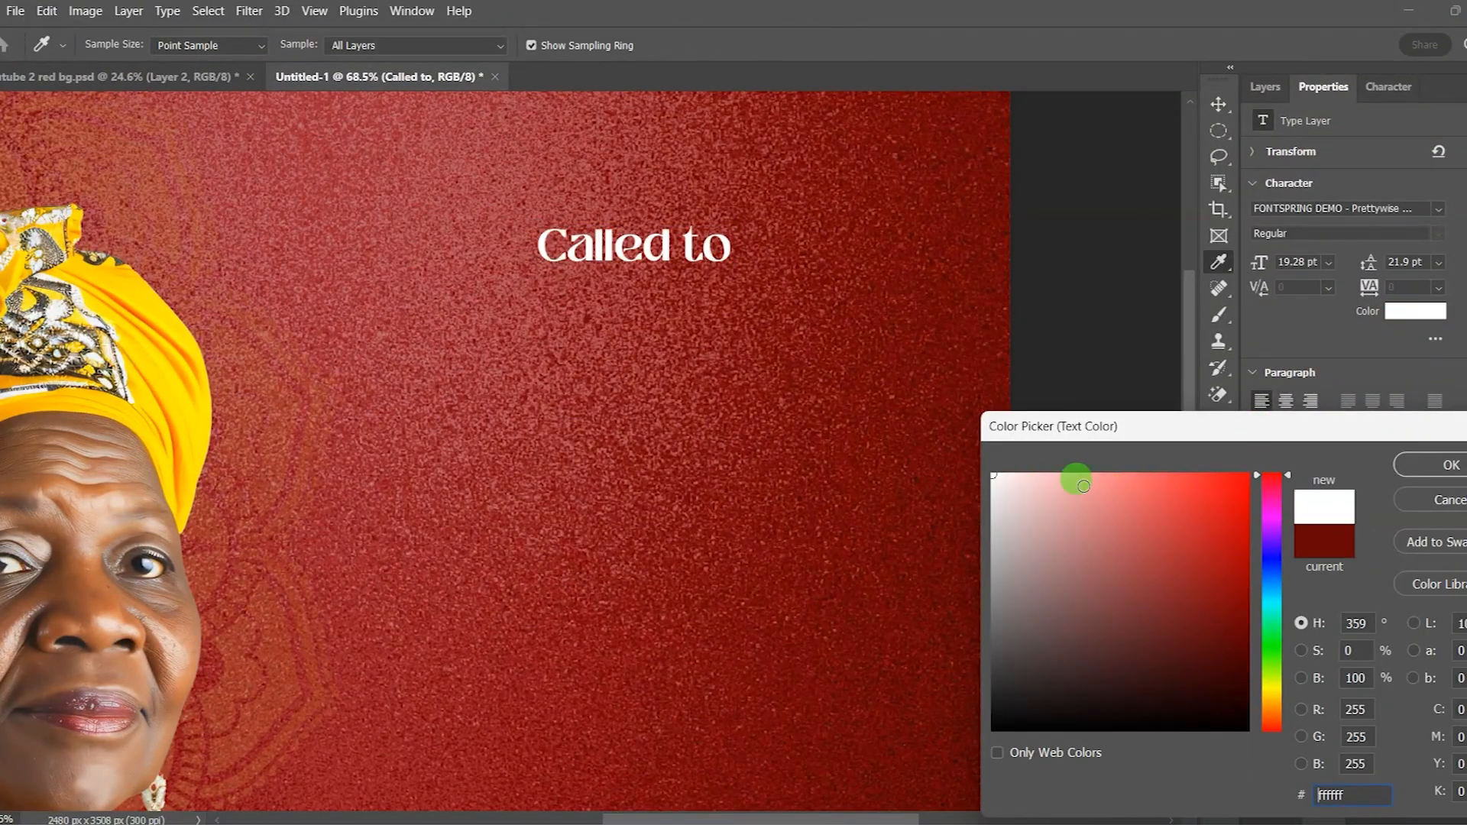
left_click(1457, 467)
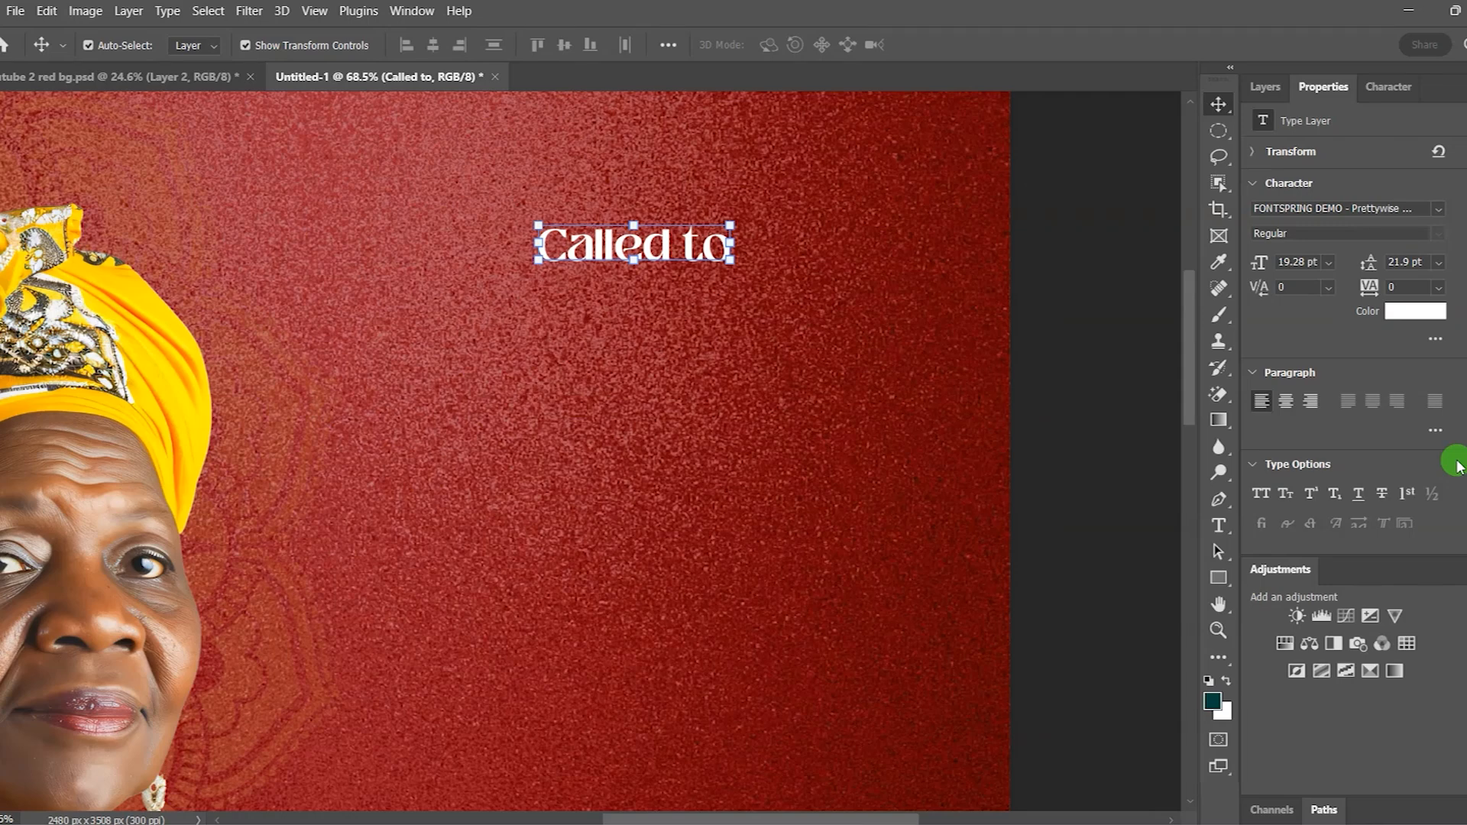
- Set the "Called to" text size to 30 pt and move it up near the red area's upper edge
left_click_drag(622, 246, 657, 245)
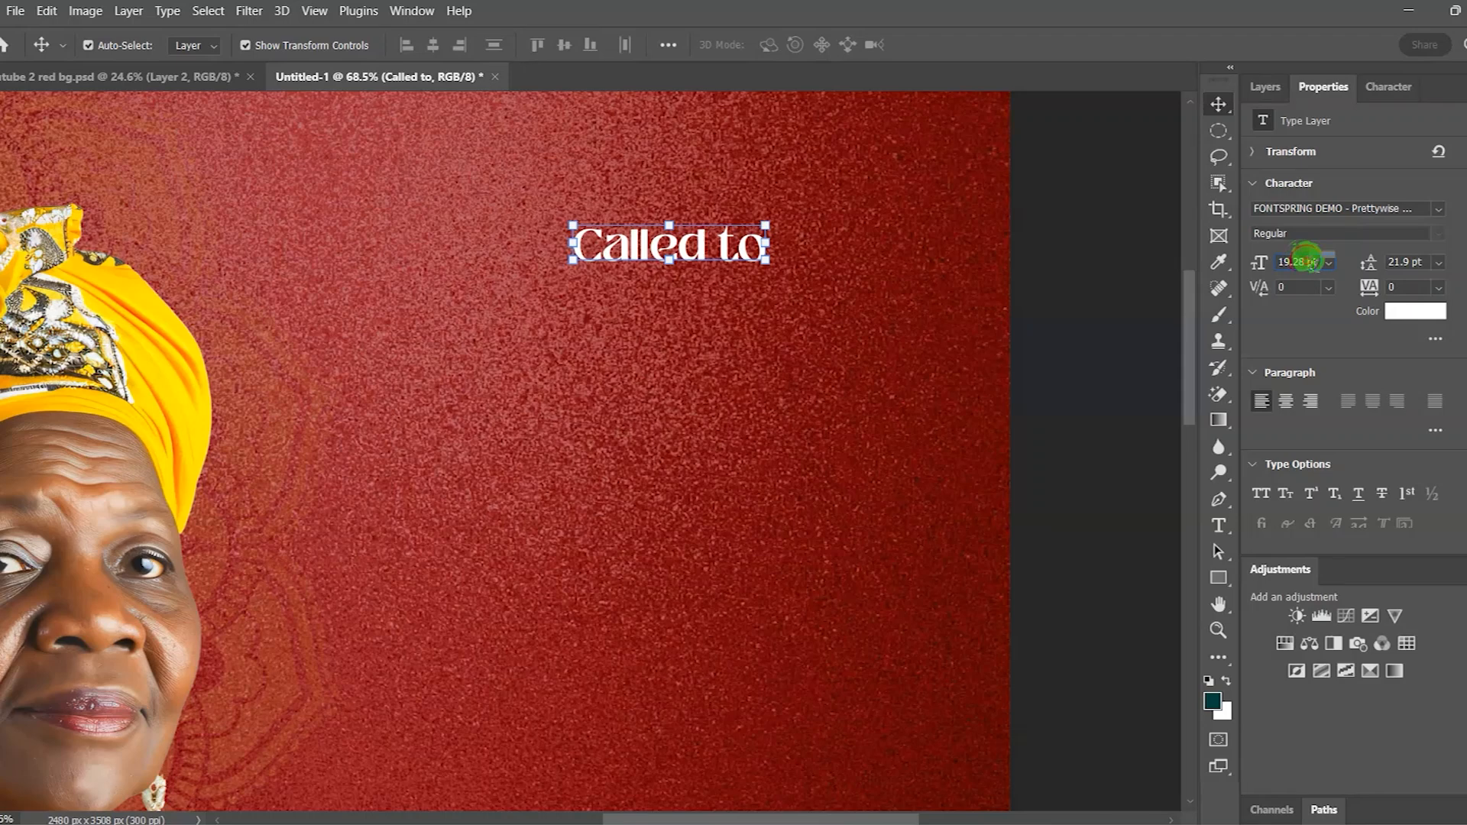
left_click(1251, 263)
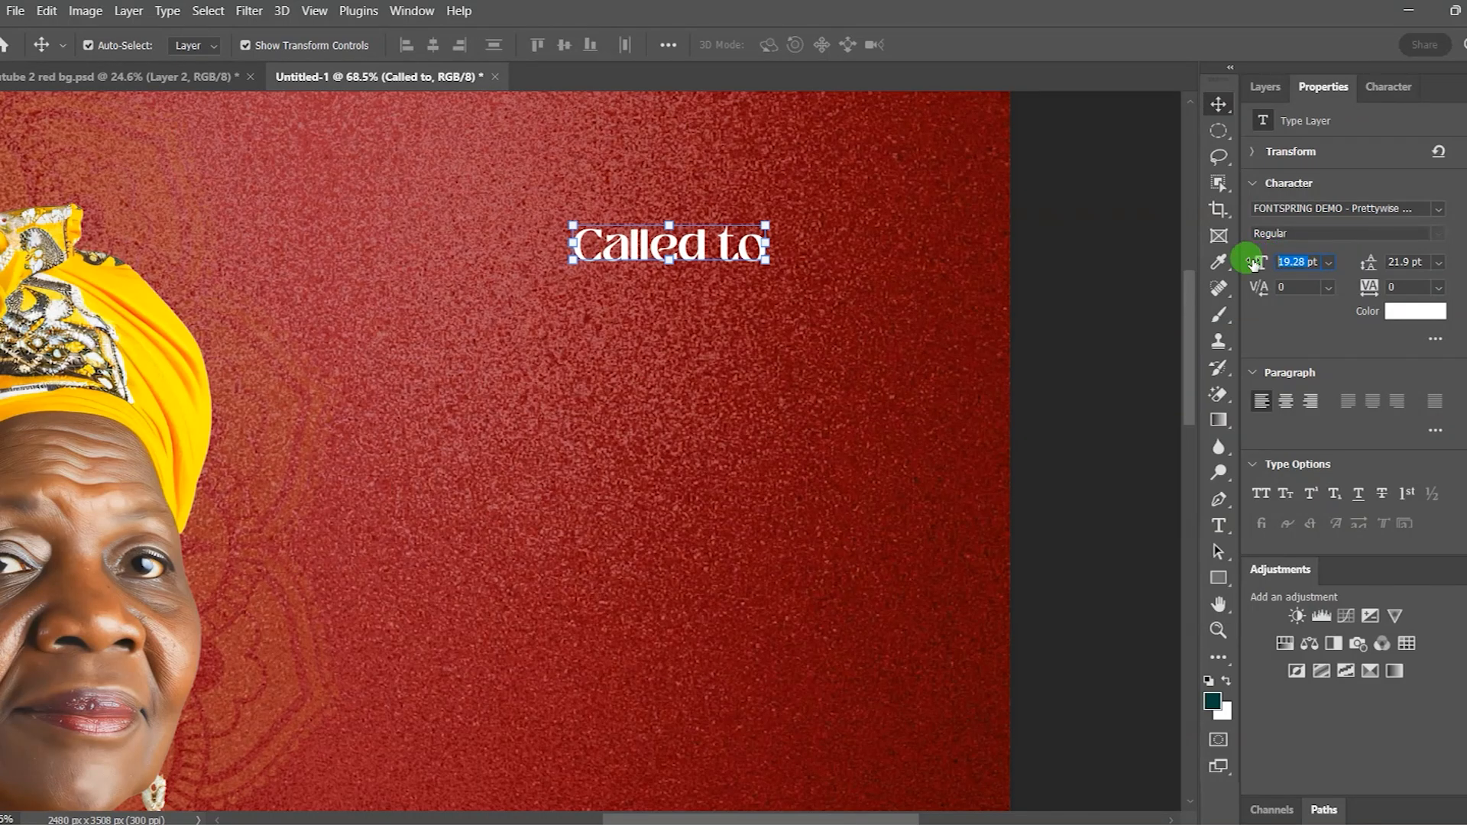
key("Return")
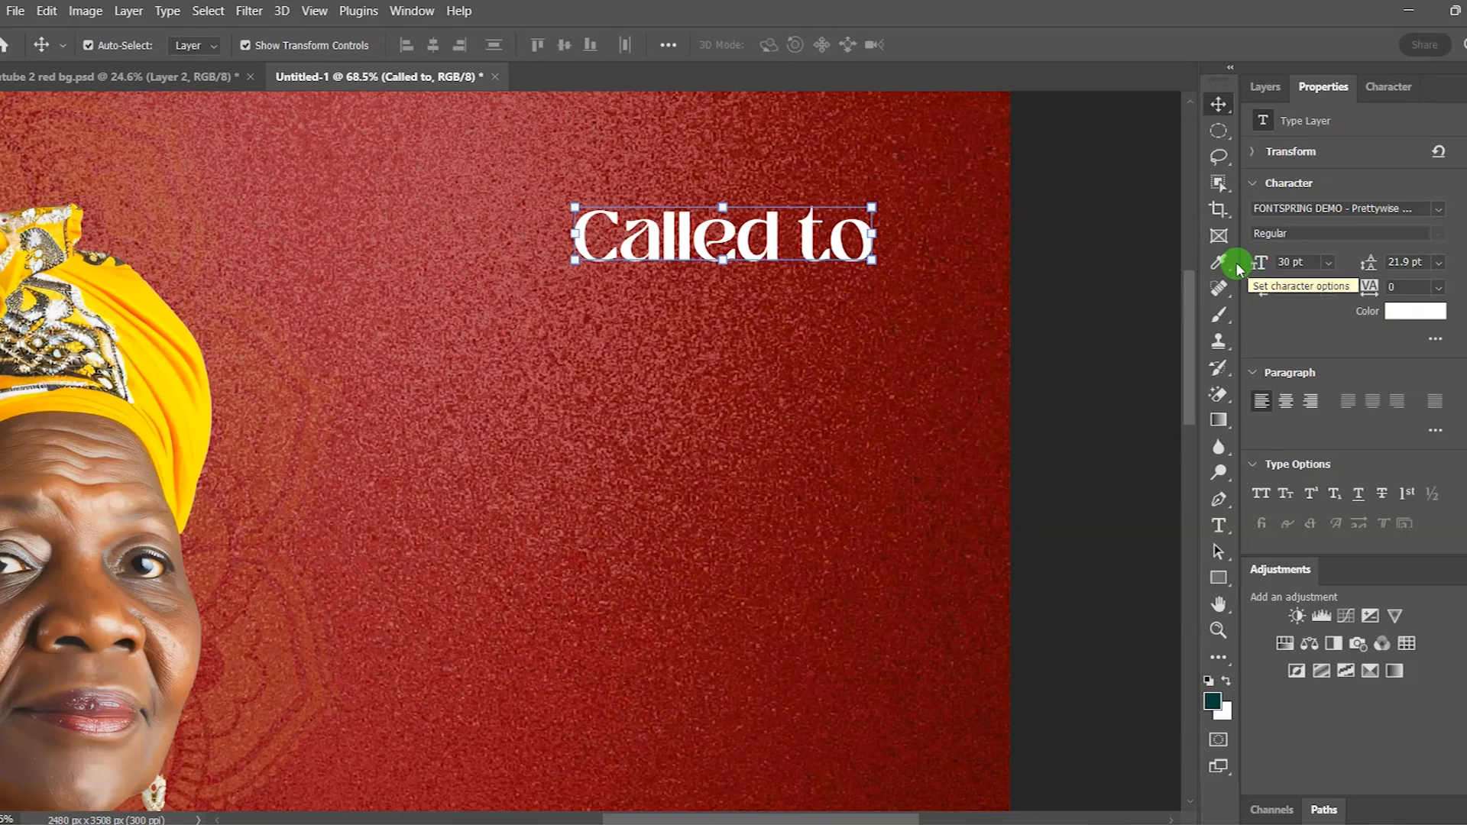
left_click(1089, 249)
left_click_drag(729, 243, 661, 236)
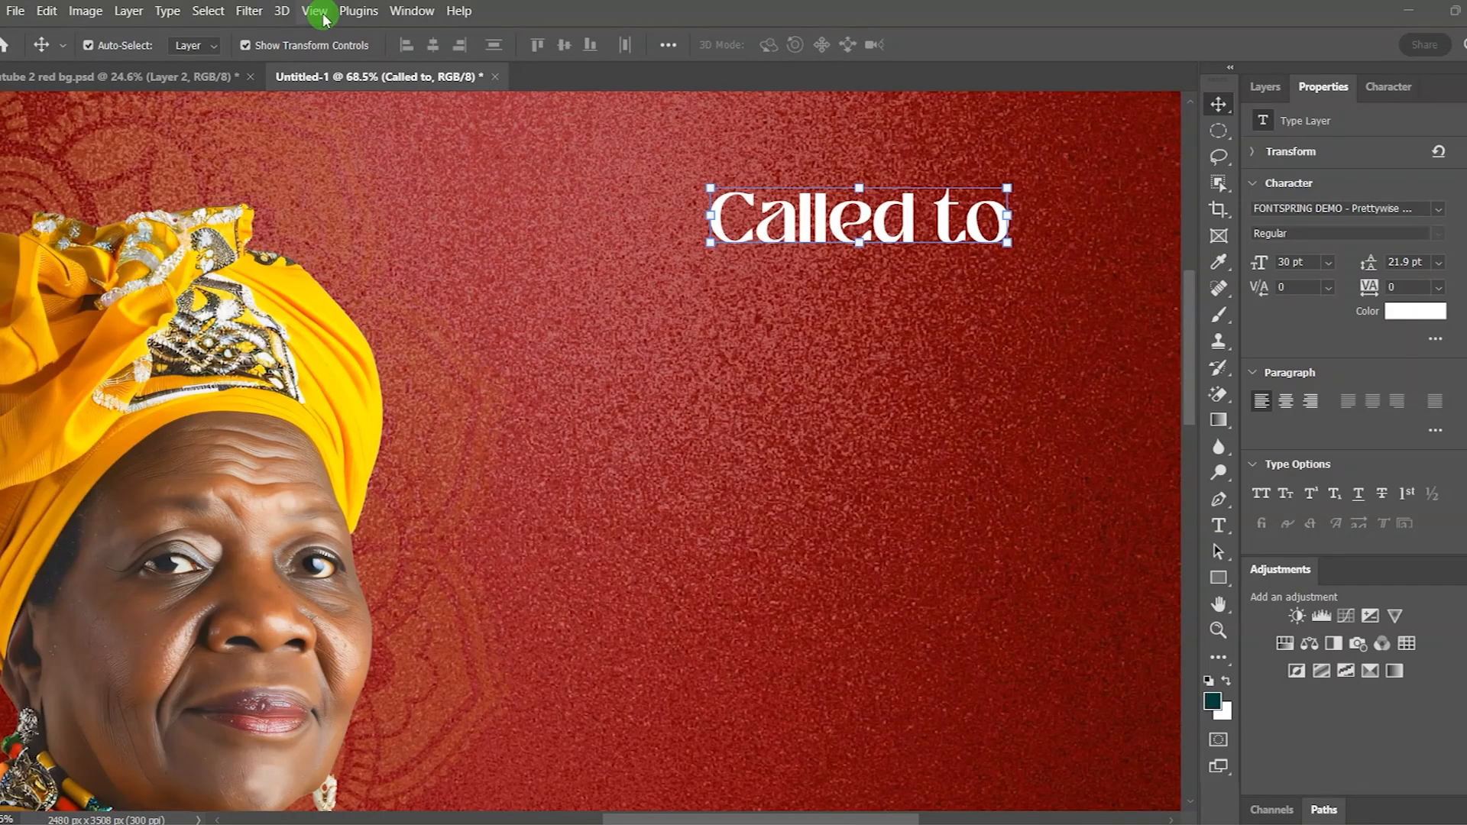
left_click(324, 17)
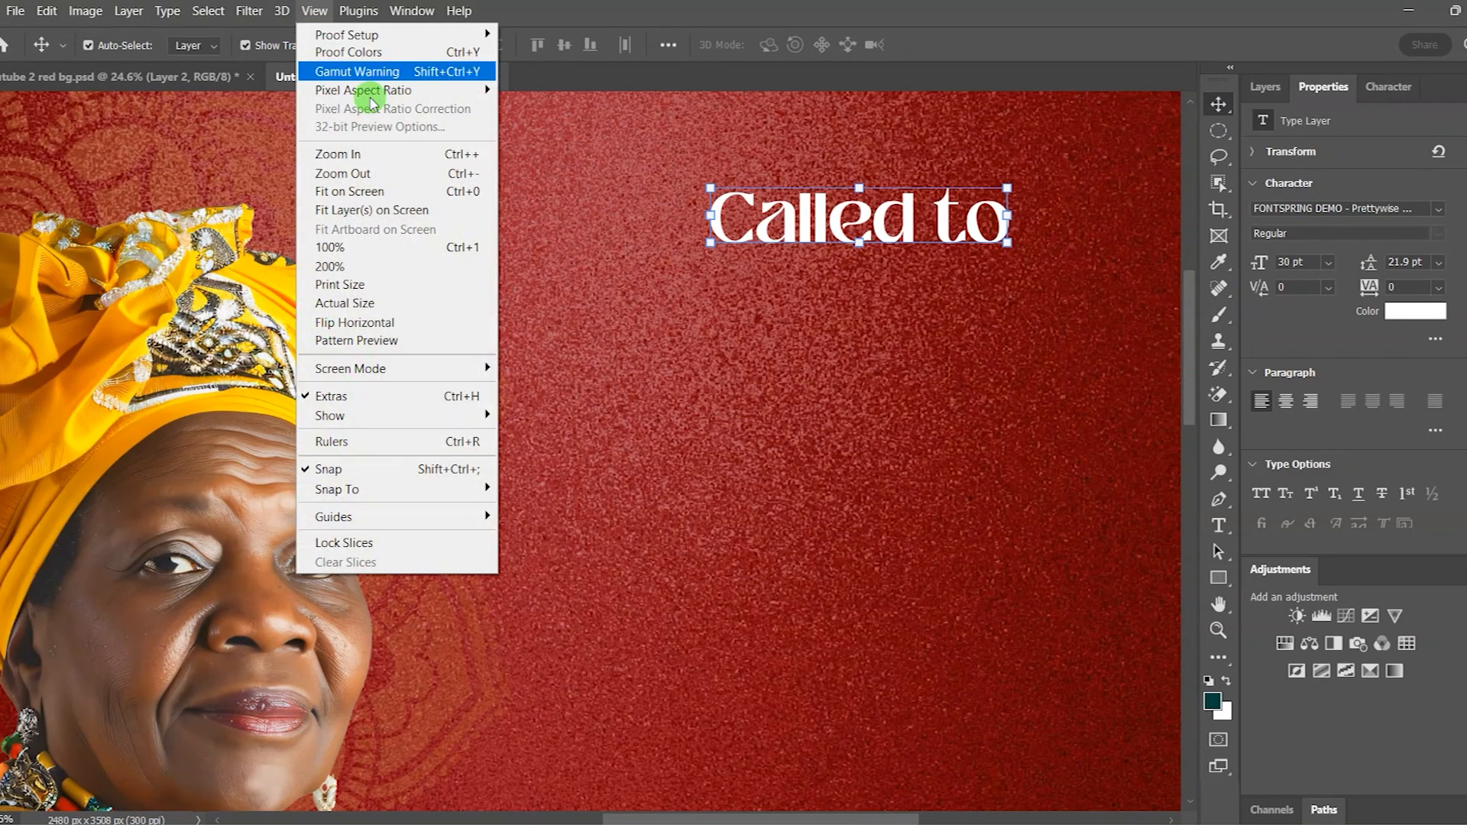
left_click(386, 193)
left_click_drag(688, 204, 744, 168)
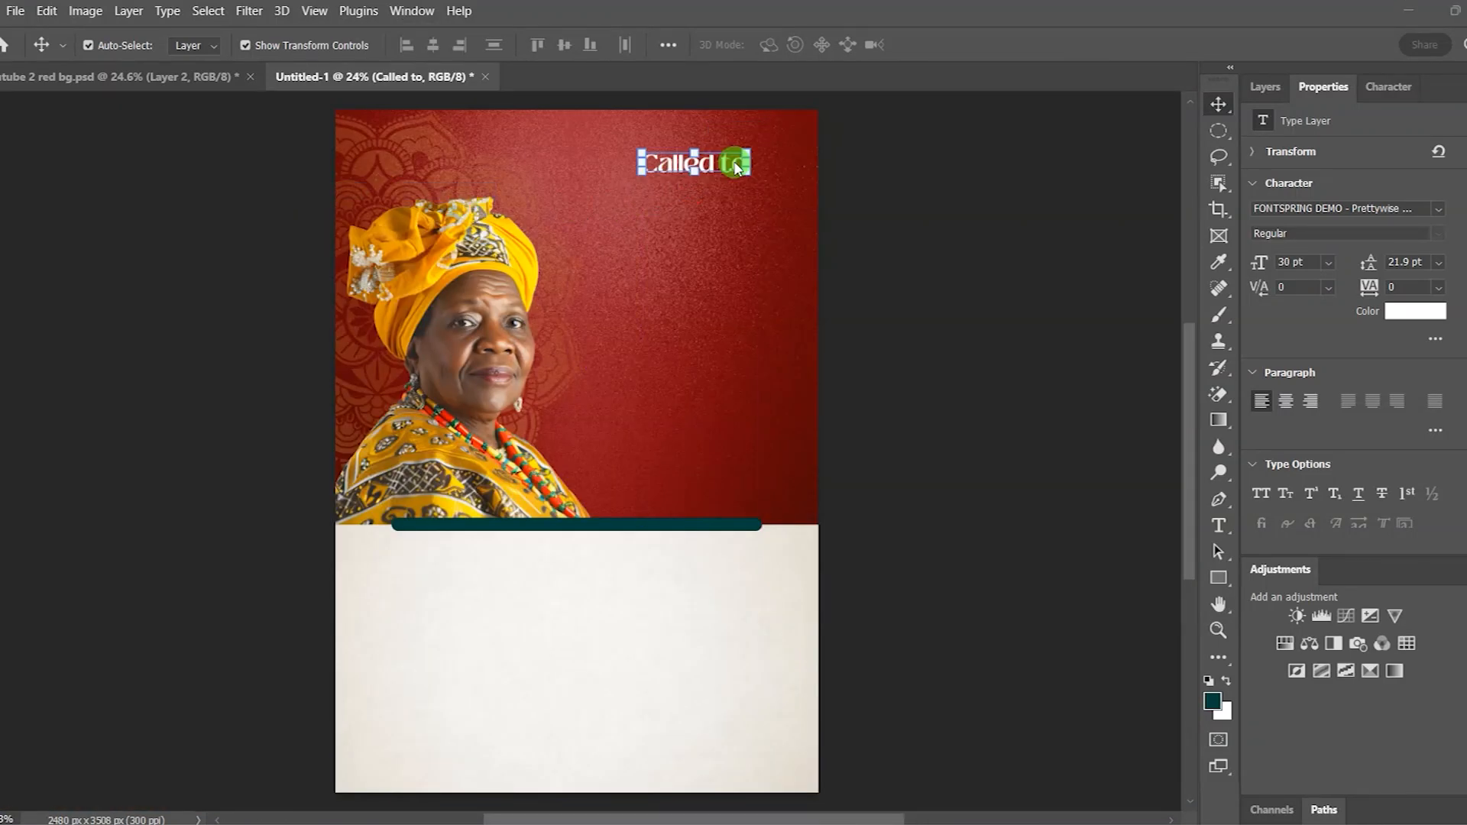
- Add a separate text "glory" just below the "Called to" line
left_click(1218, 537)
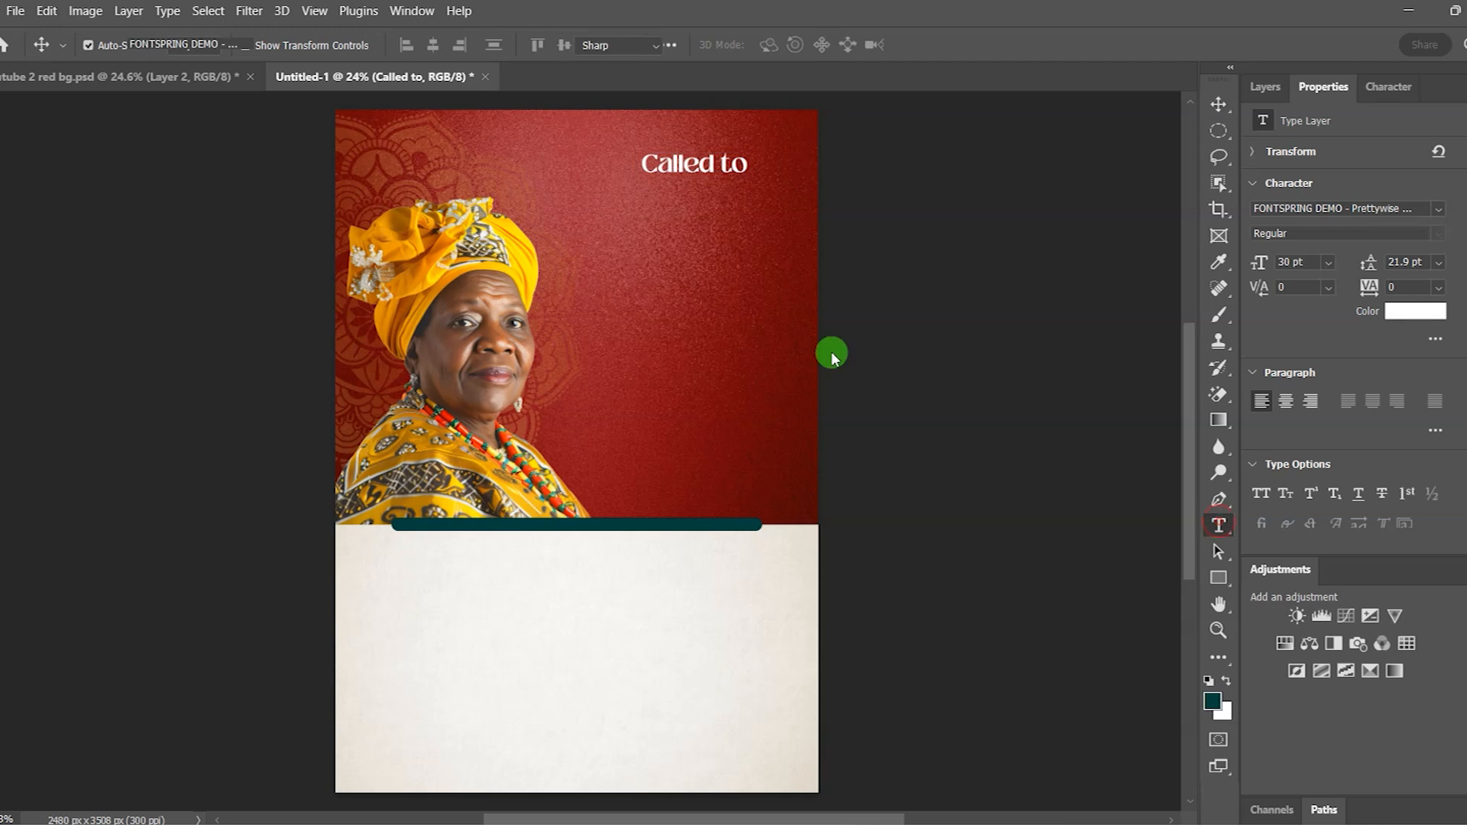
left_click(633, 203)
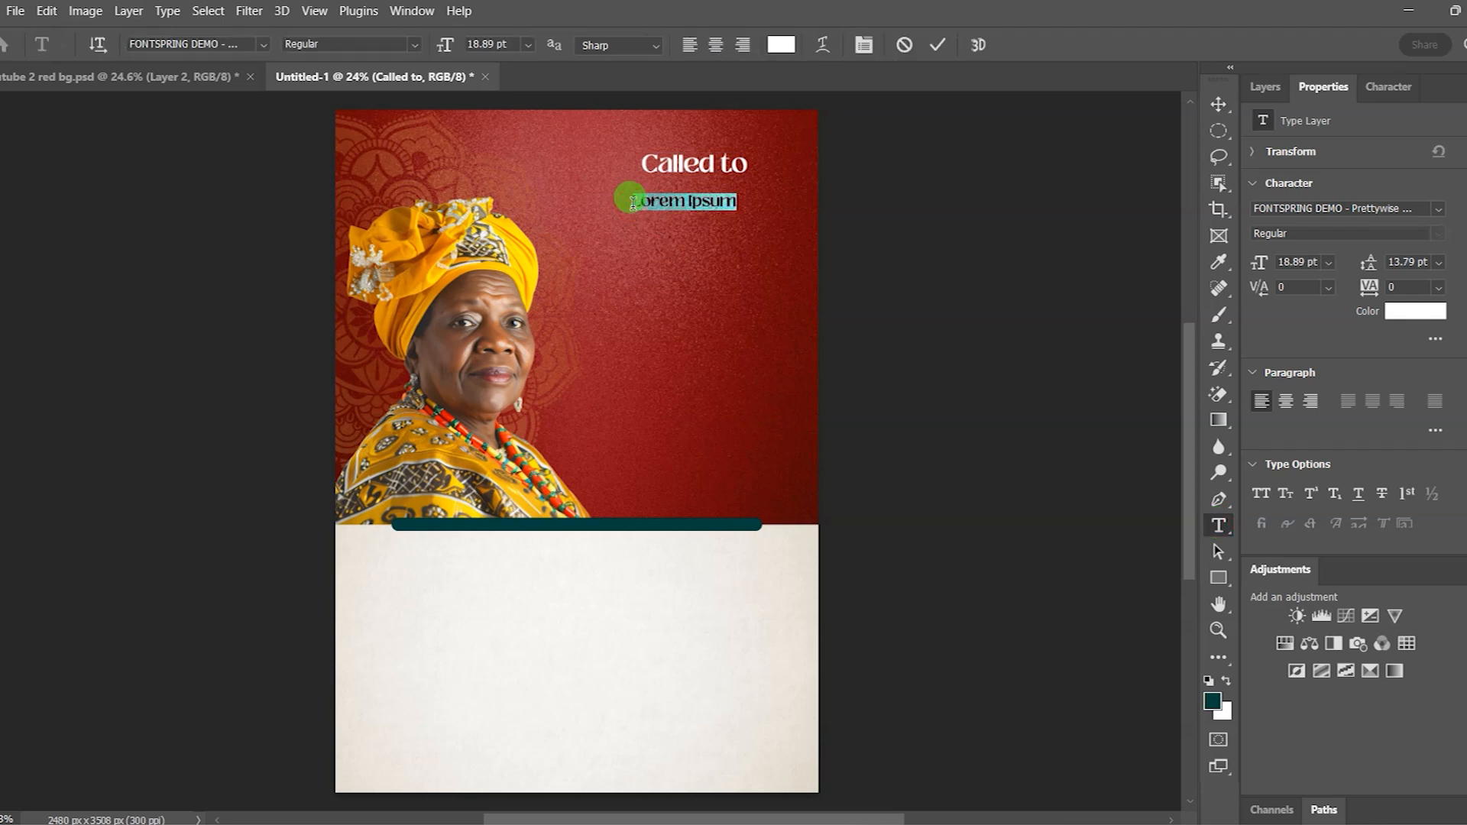
type("pu")
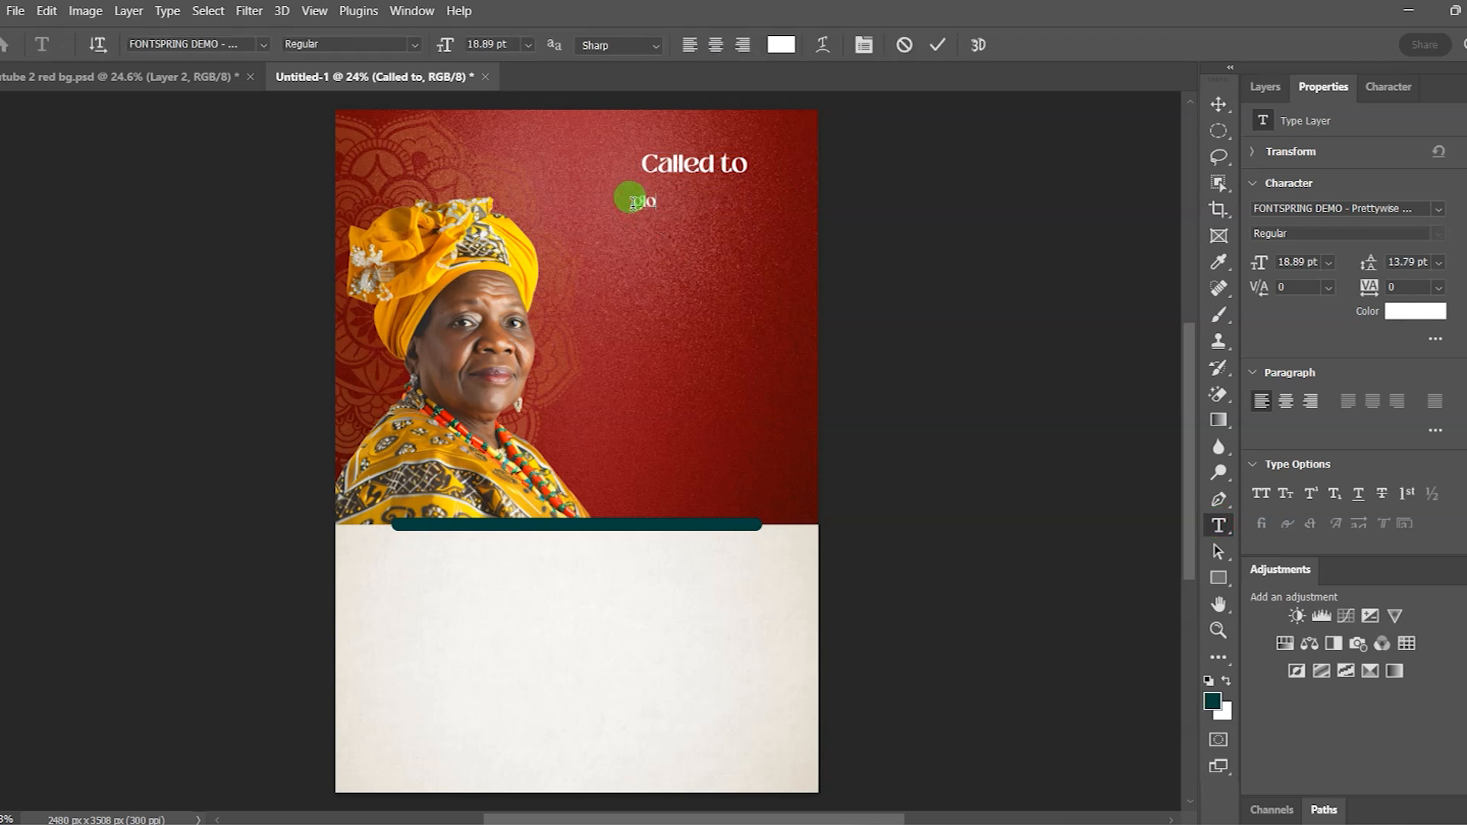
left_click(935, 47)
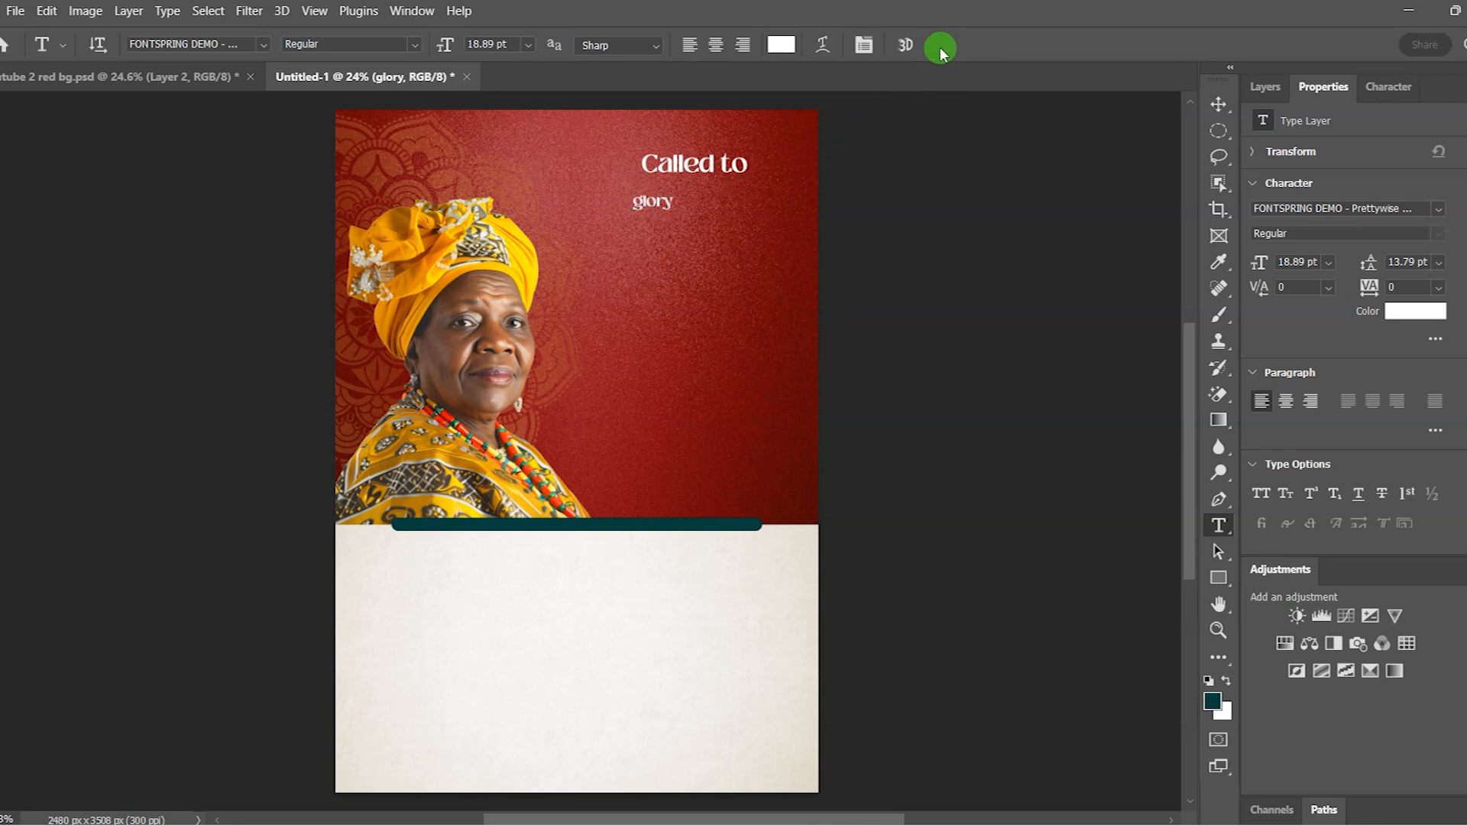
- Set the "glory" text in Balgor Regular at 90 pt
left_click(1442, 211)
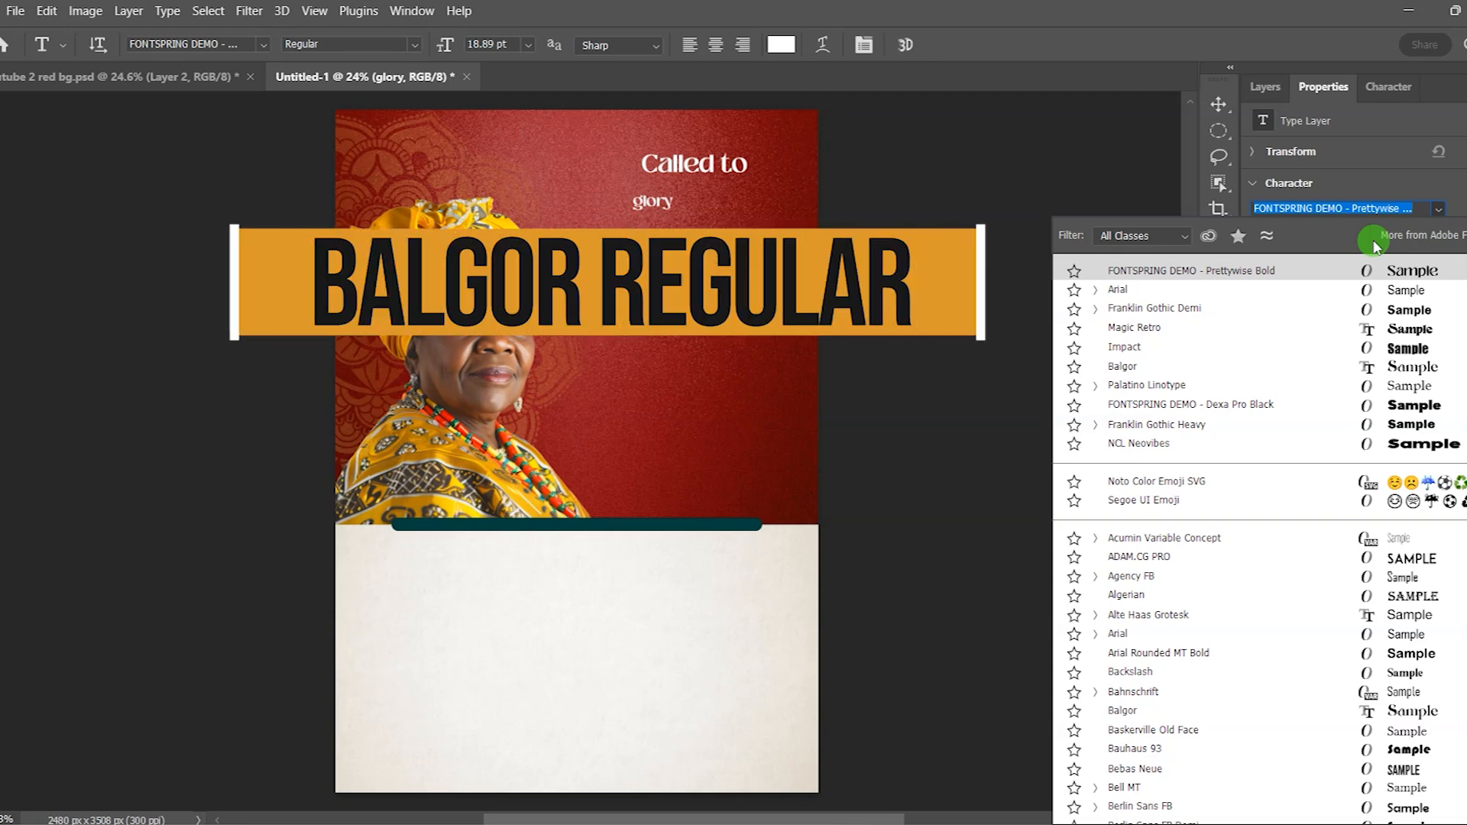
type("bal")
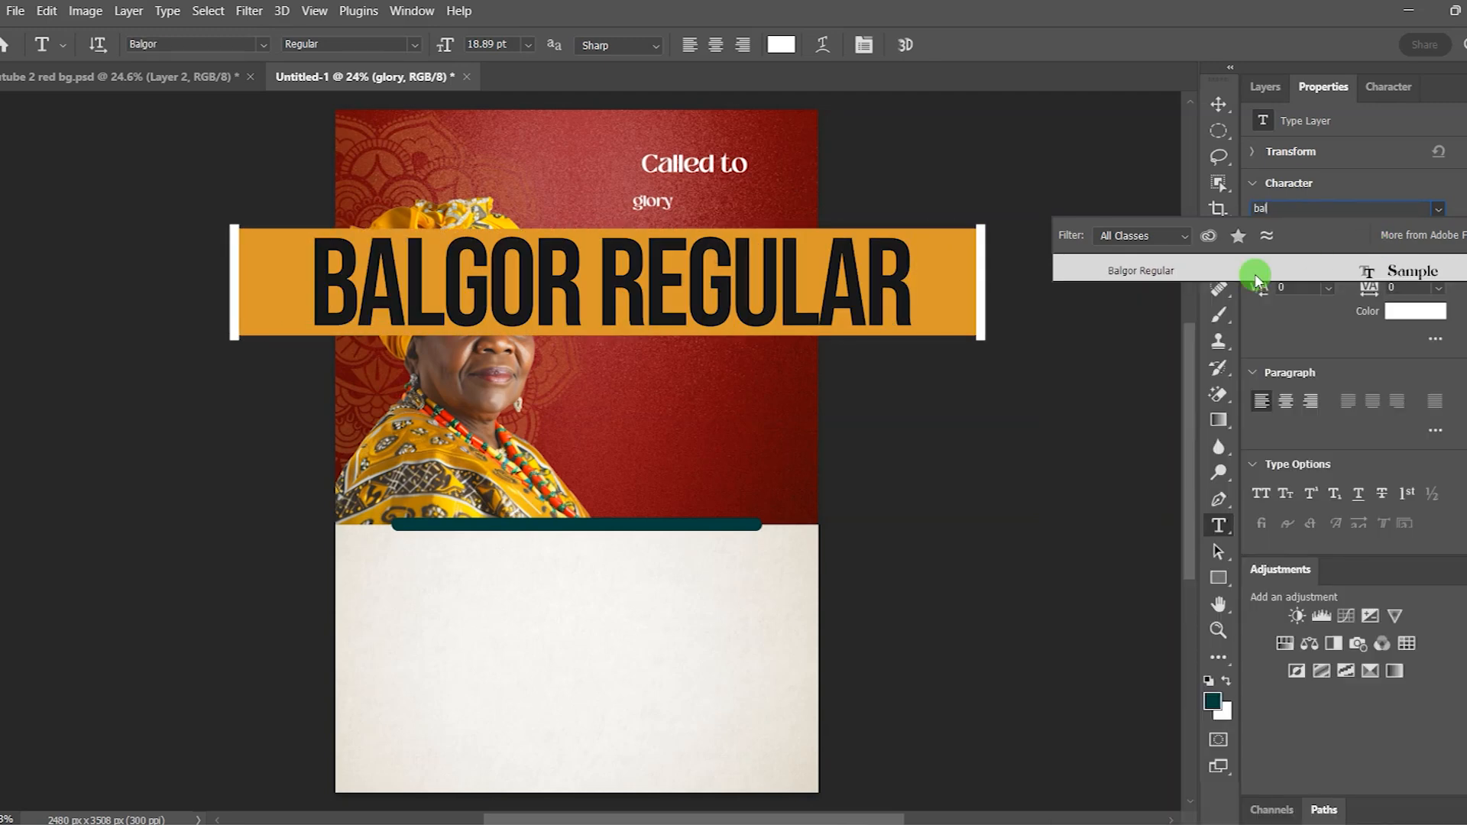
left_click(1165, 272)
left_click(1157, 267)
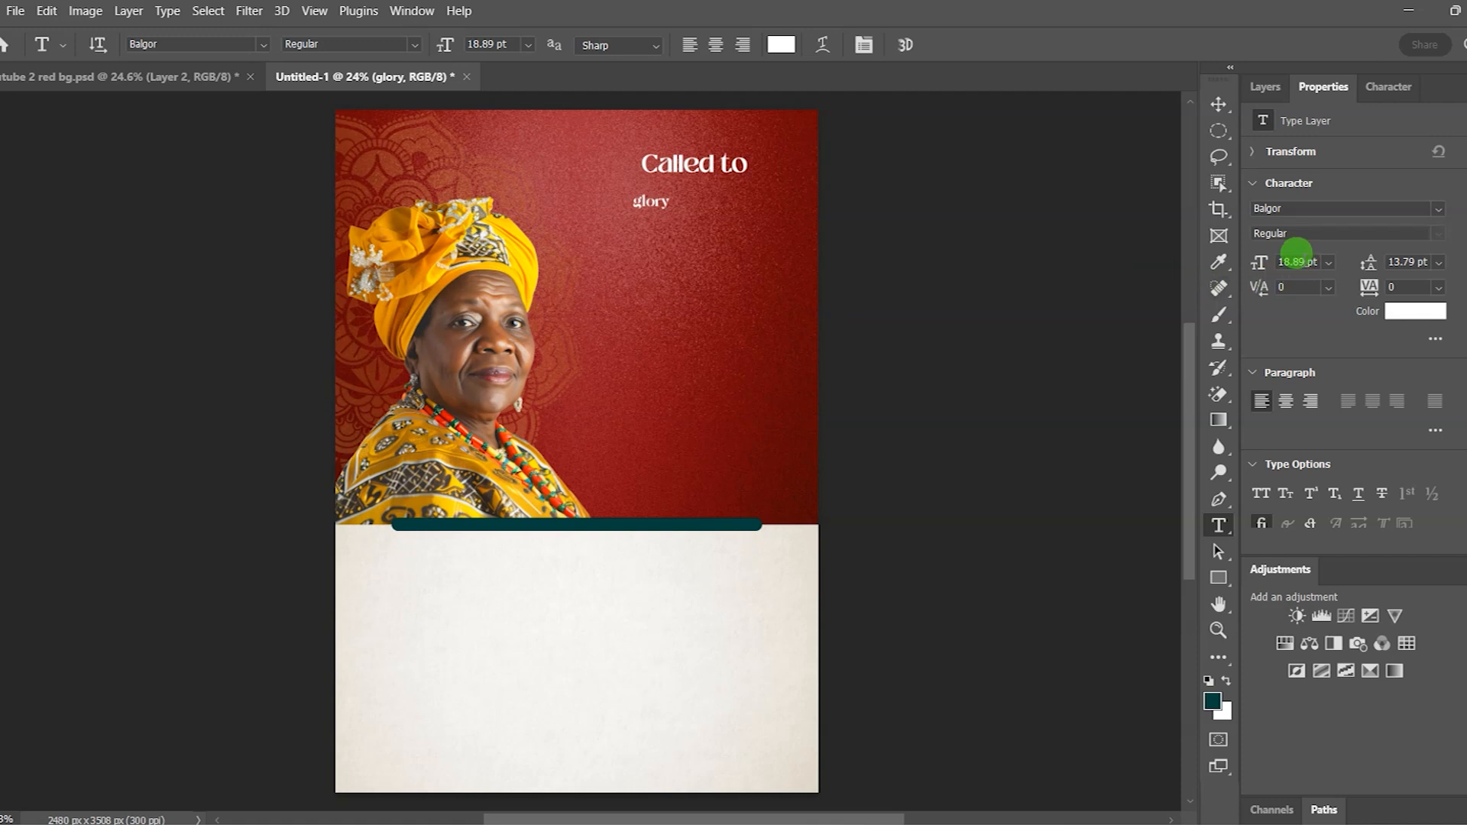
type("9pt")
key("Return")
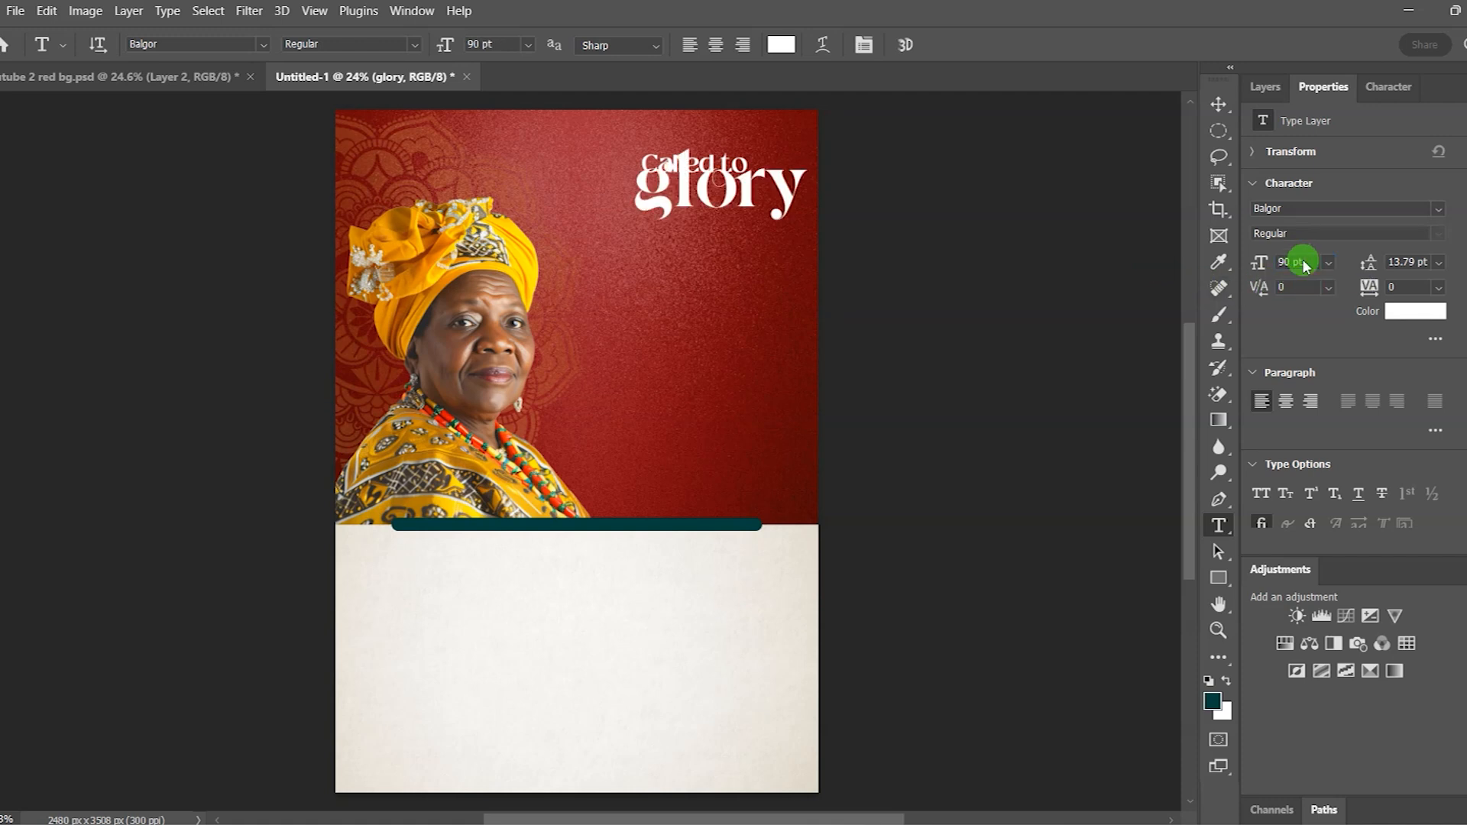
- Position the "glory" text just beneath "Called to" so that the right ends of both lines align
left_click(1219, 106)
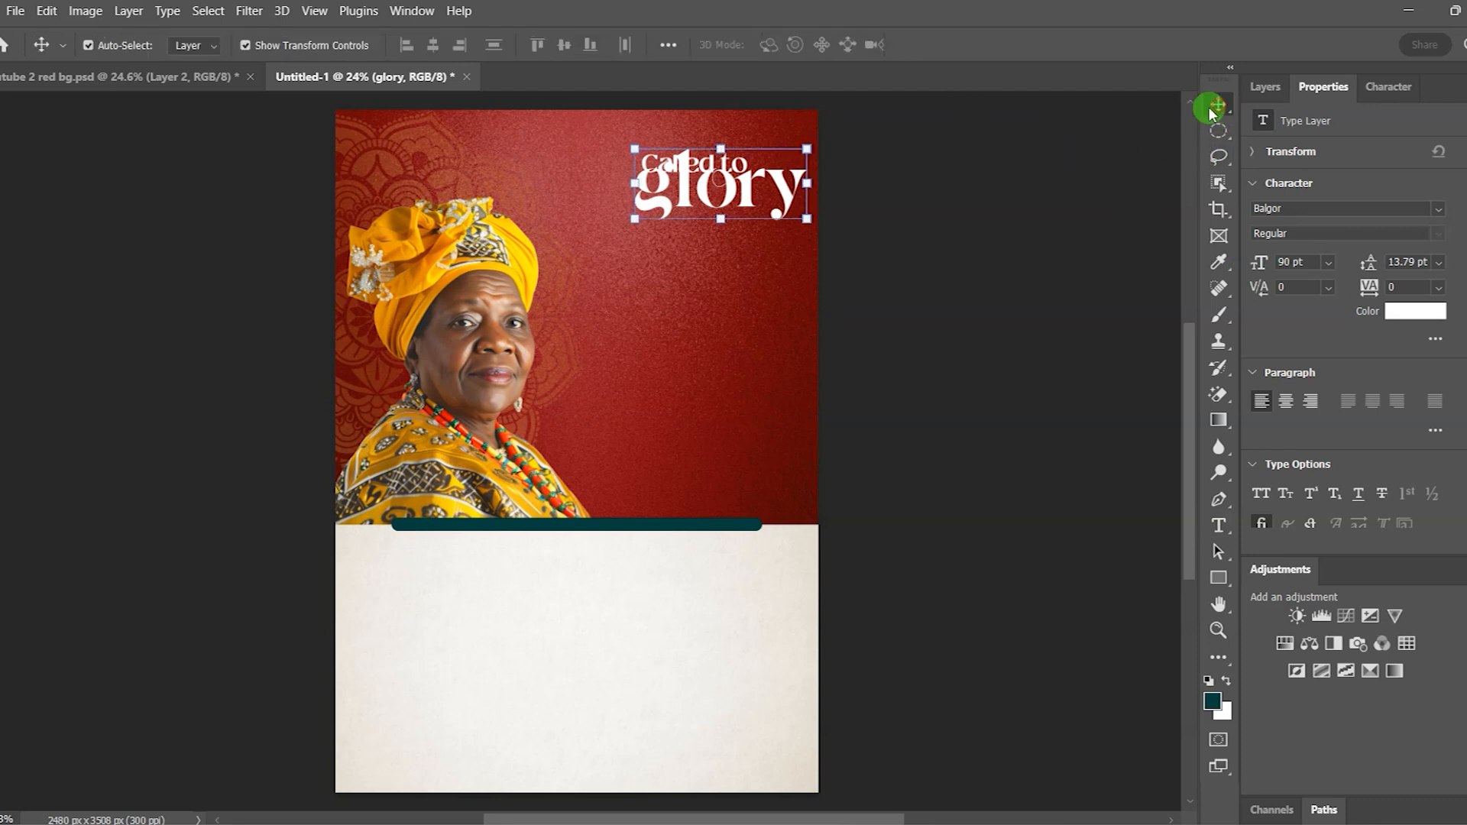
left_click_drag(750, 193, 710, 205)
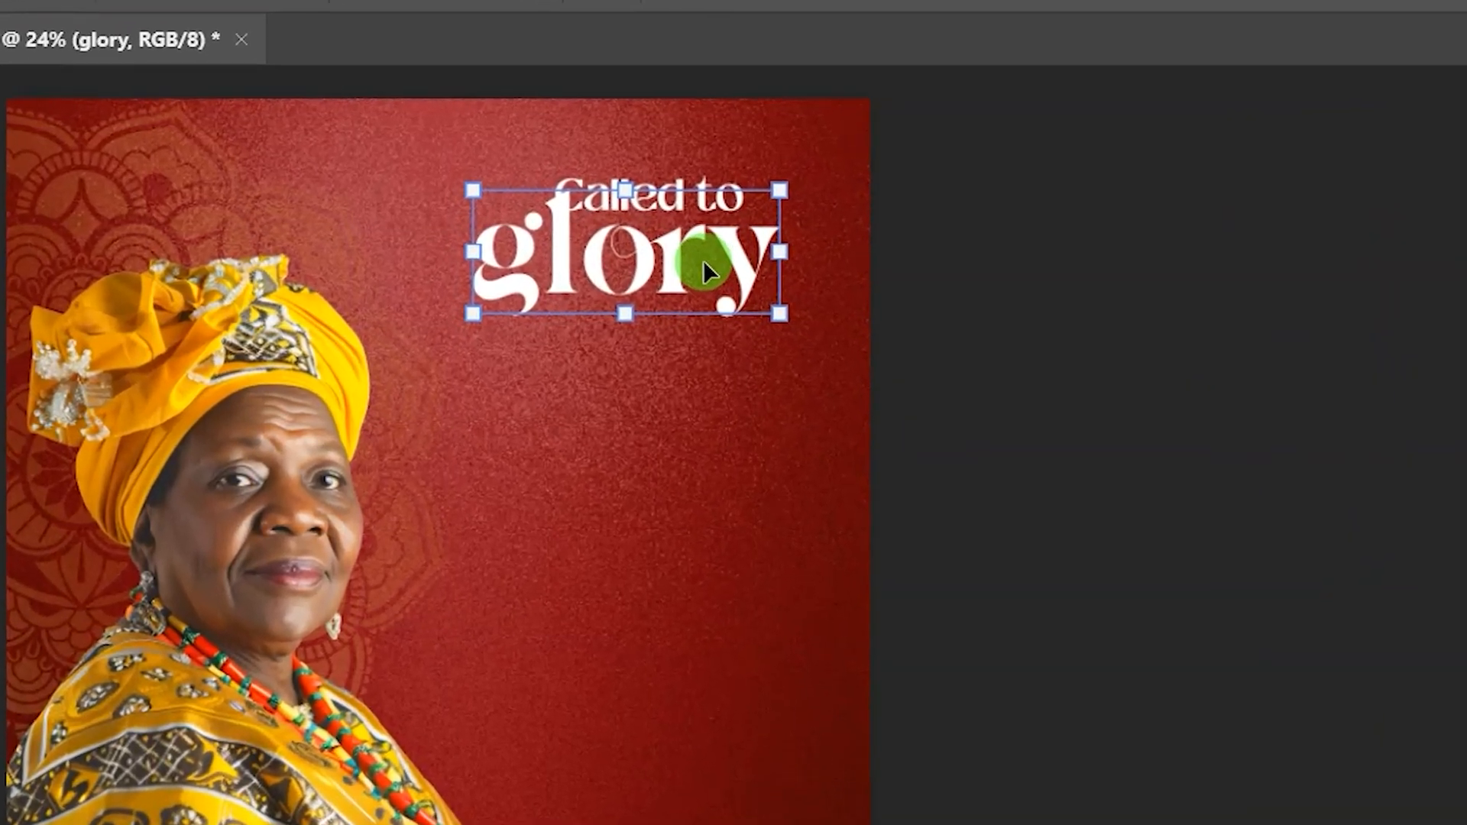
key("shift+Left")
key("shift+Left")
key("shift+Left")
key("Left")
key("Left")
key("Left")
key("Left")
key("Left")
key("Left")
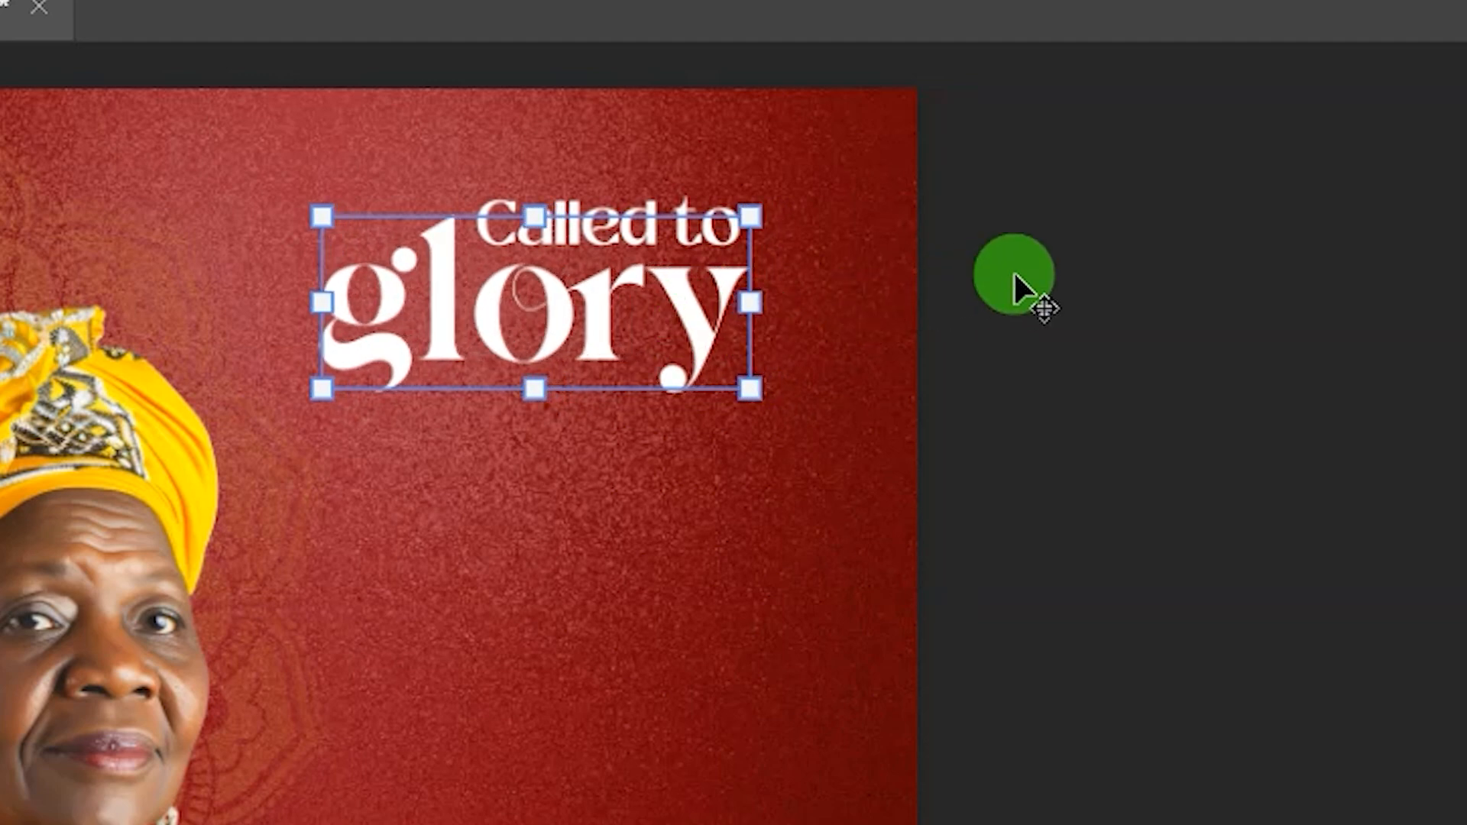
key("Up")
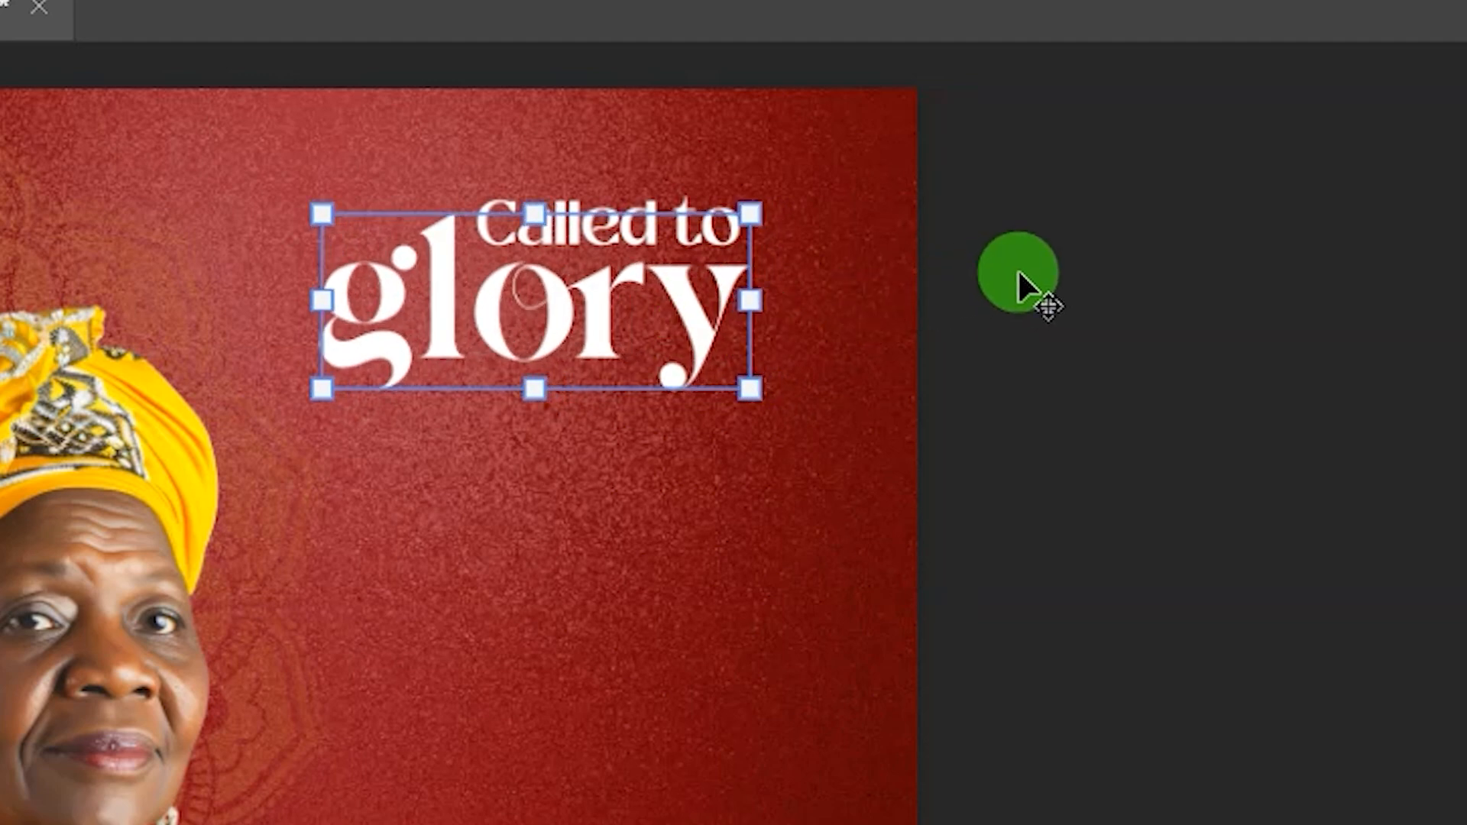
key("Down")
key("Left")
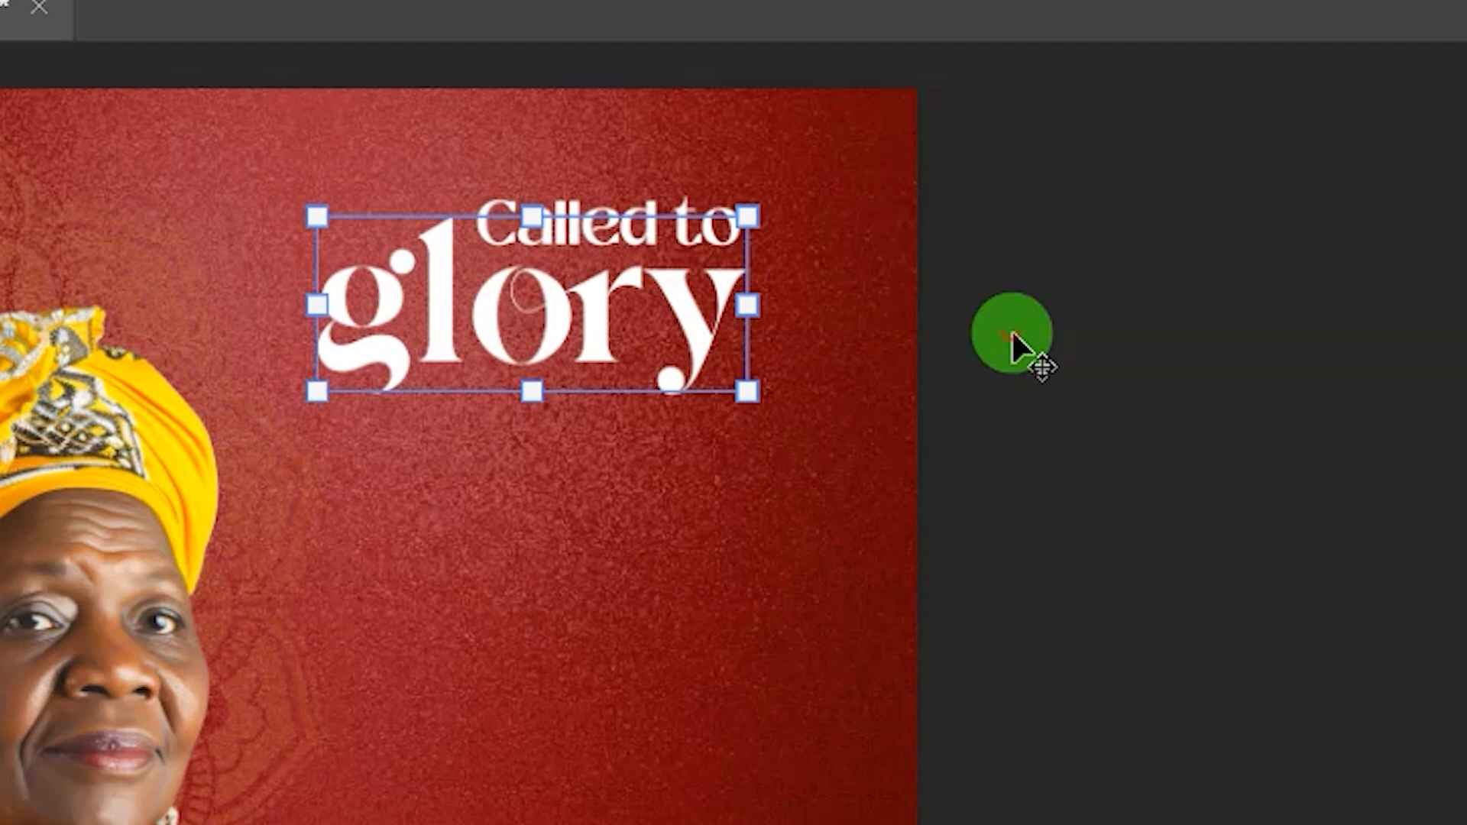
left_click(1013, 334)
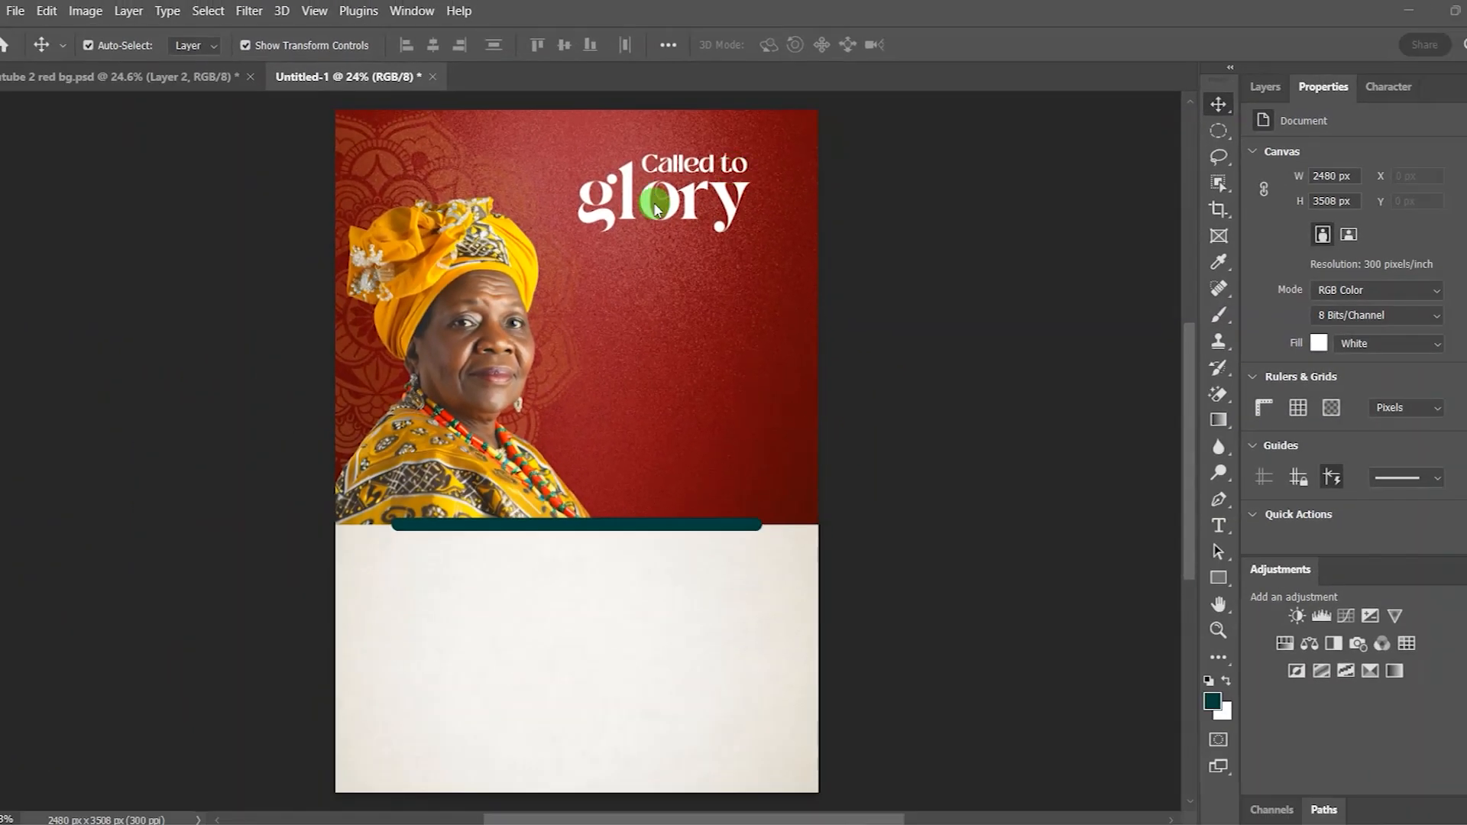
left_click(731, 221)
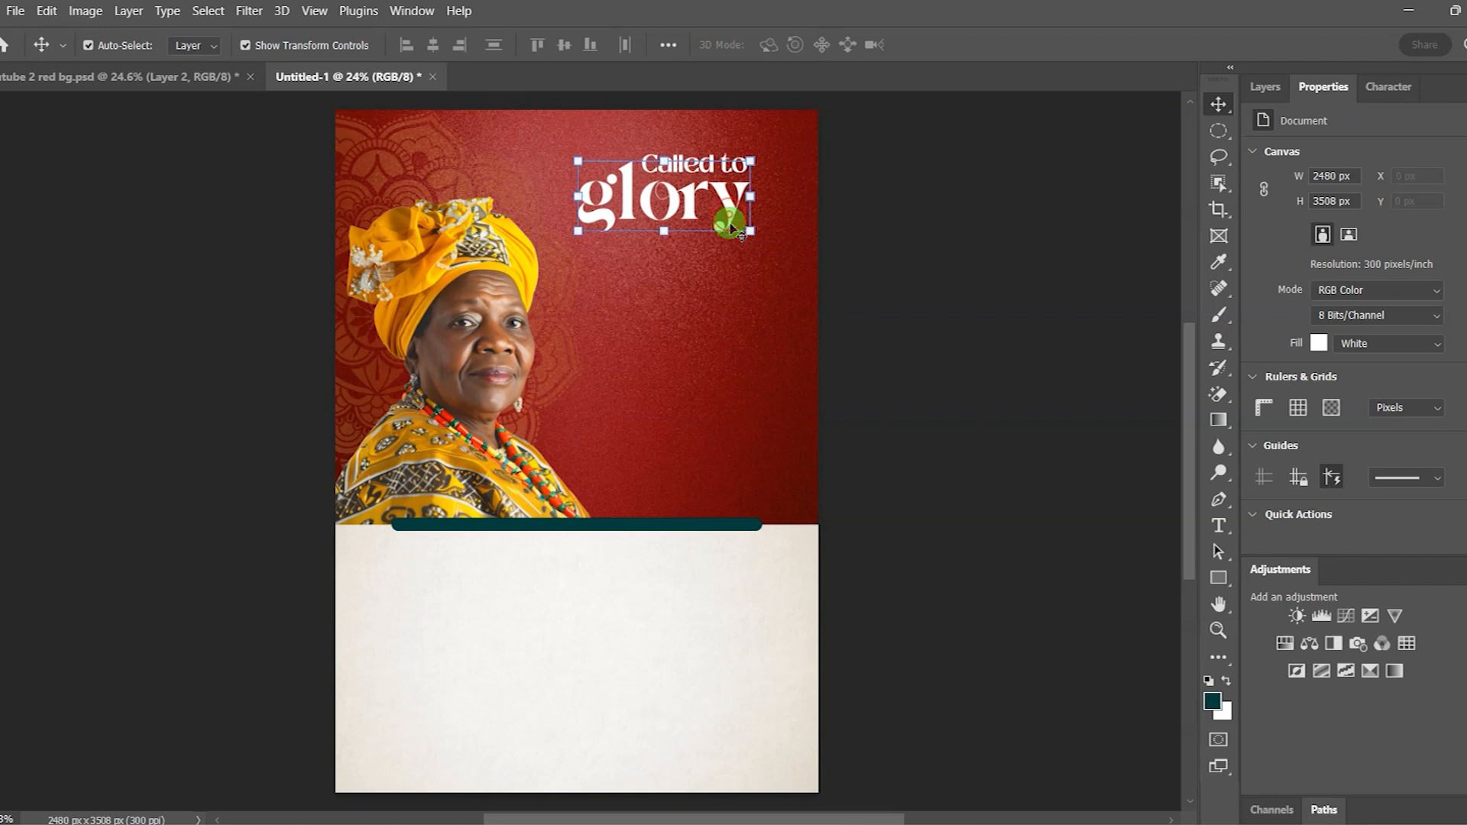
left_click(954, 312)
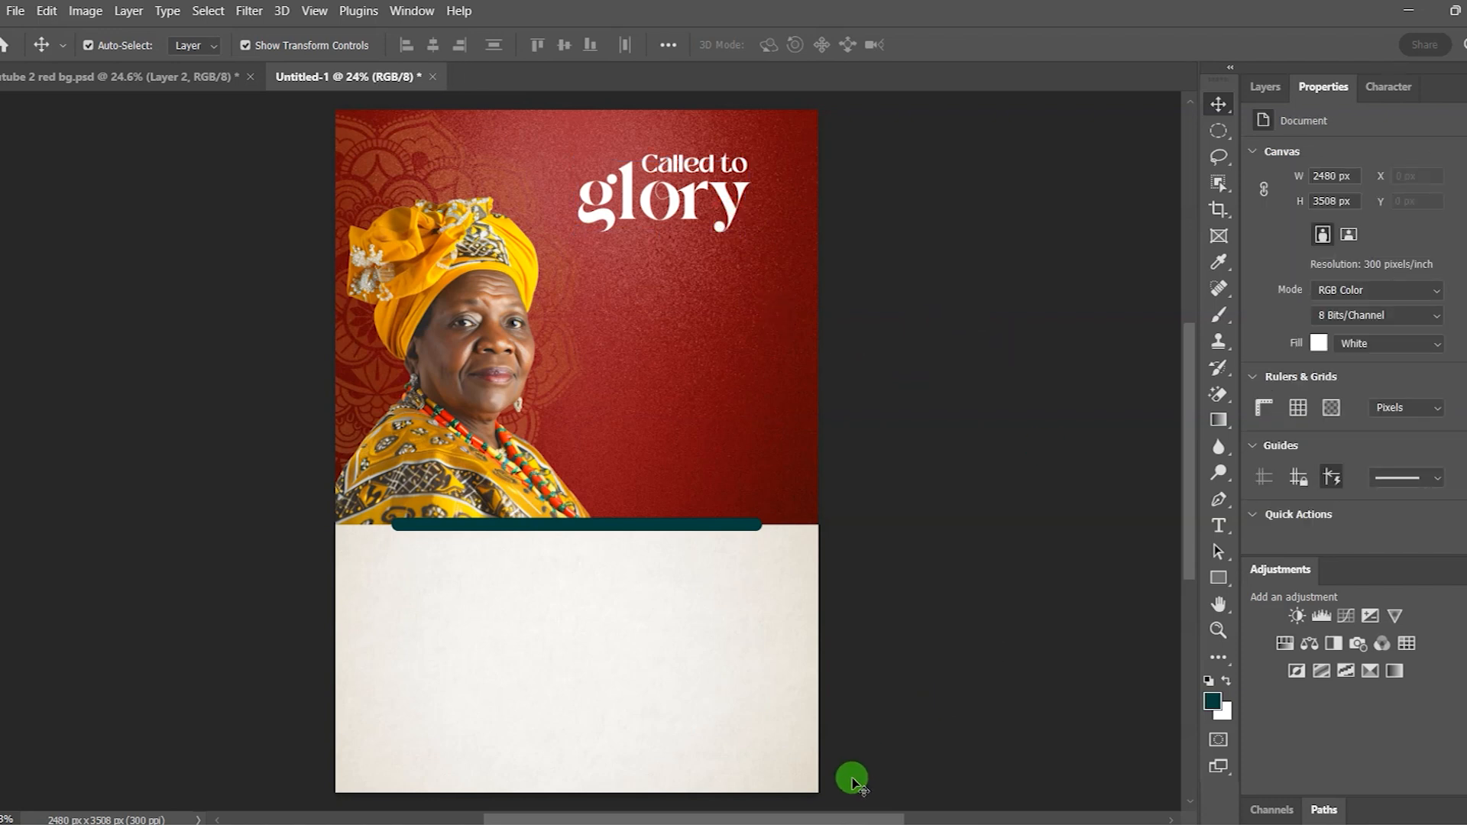
- Place the gold-texture image in the poster and scale it to about 13.4%, covering the "glory" text
left_click(798, 822)
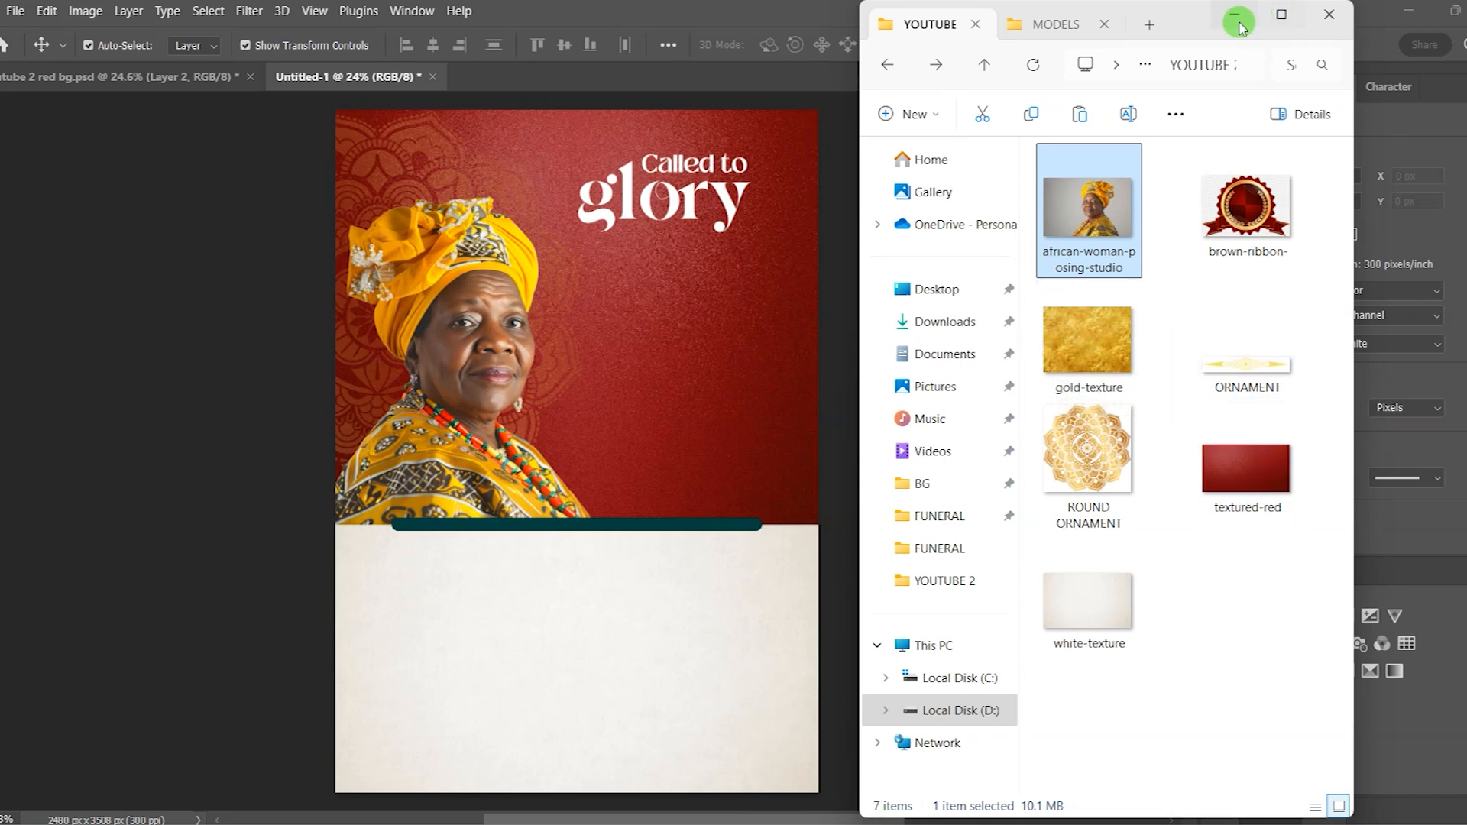
left_click_drag(1097, 356, 644, 391)
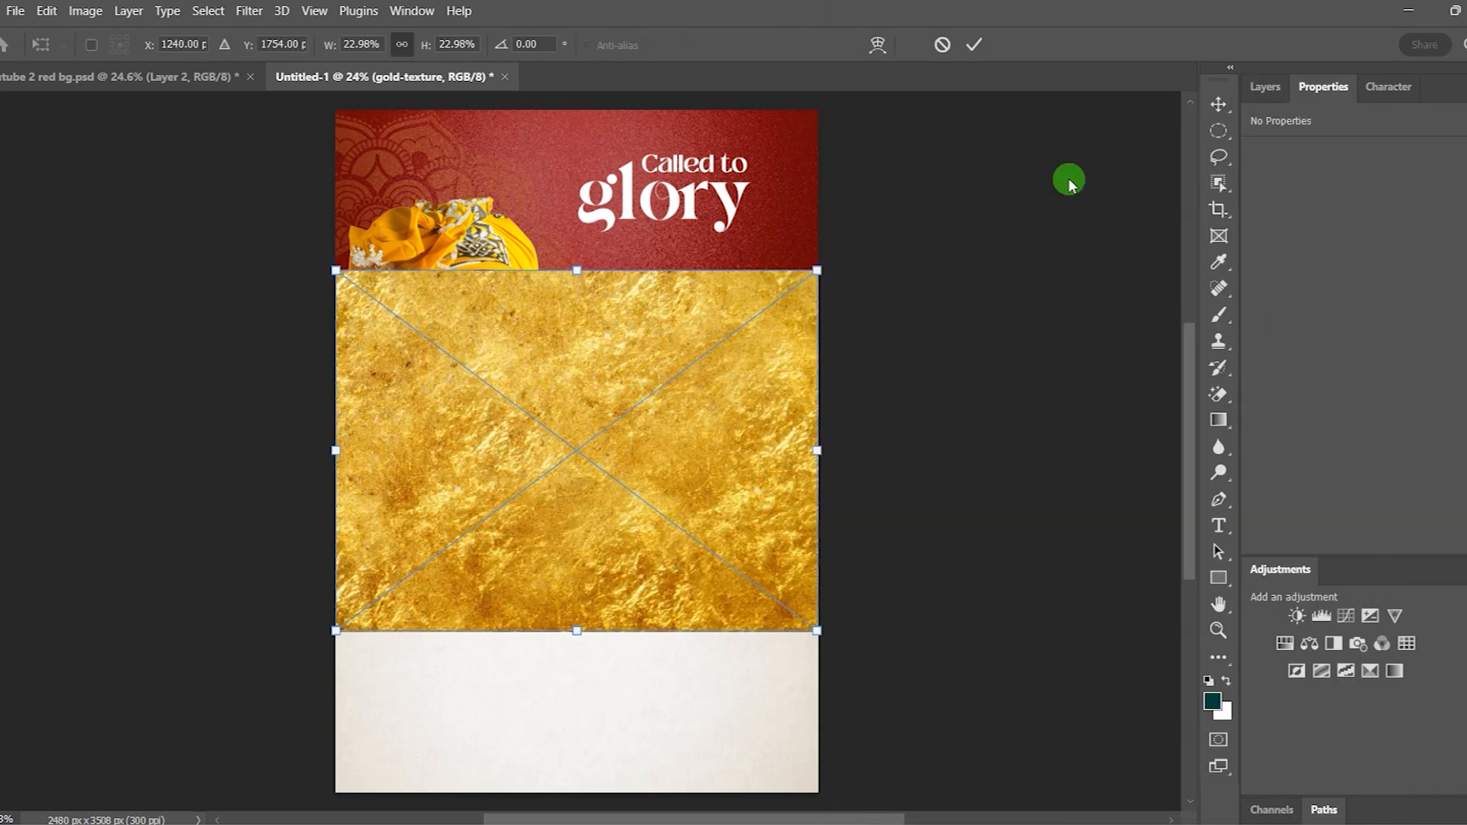
left_click(1263, 88)
left_click(1336, 258)
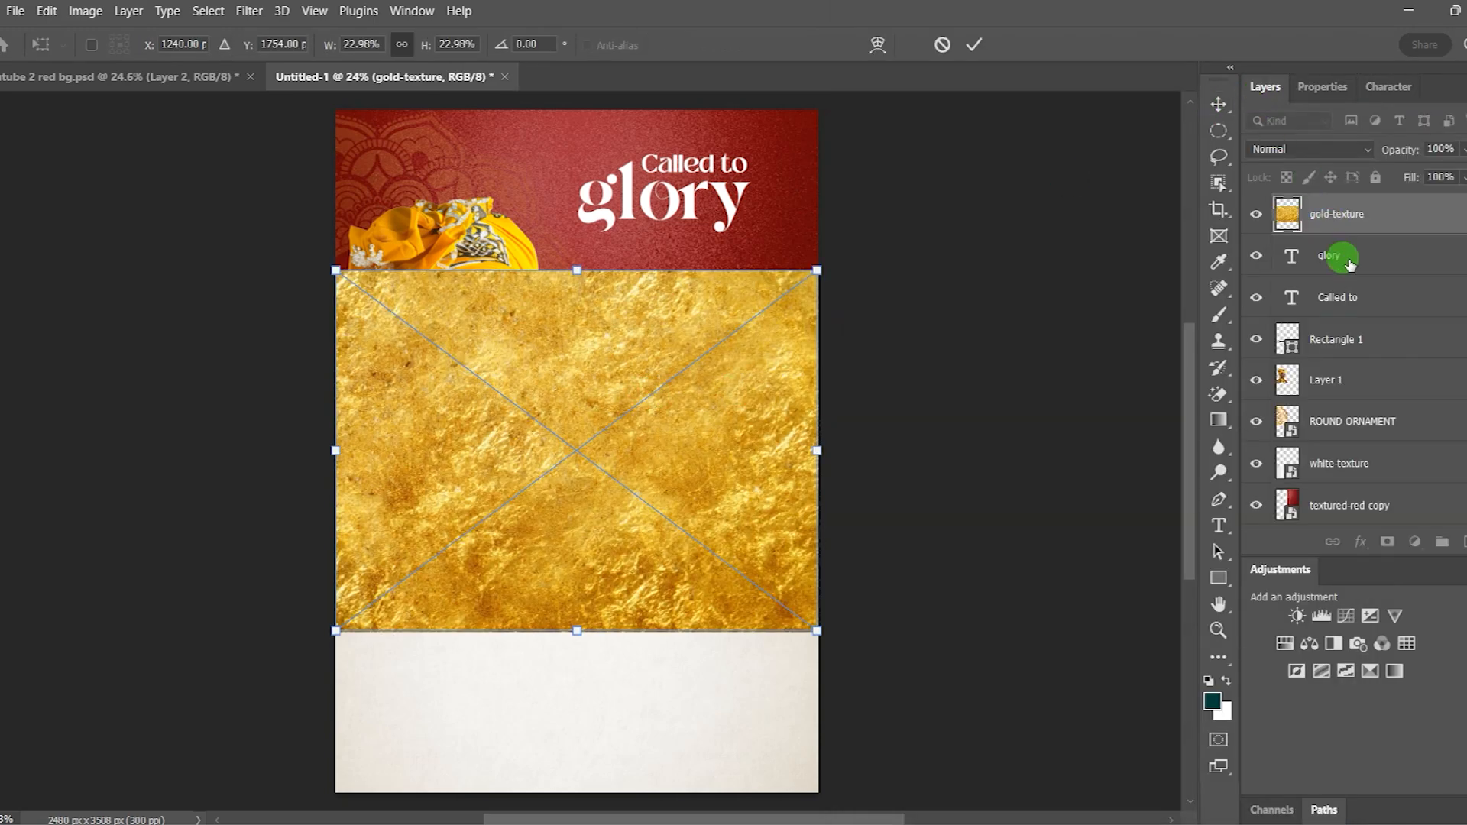
left_click_drag(645, 398, 645, 269)
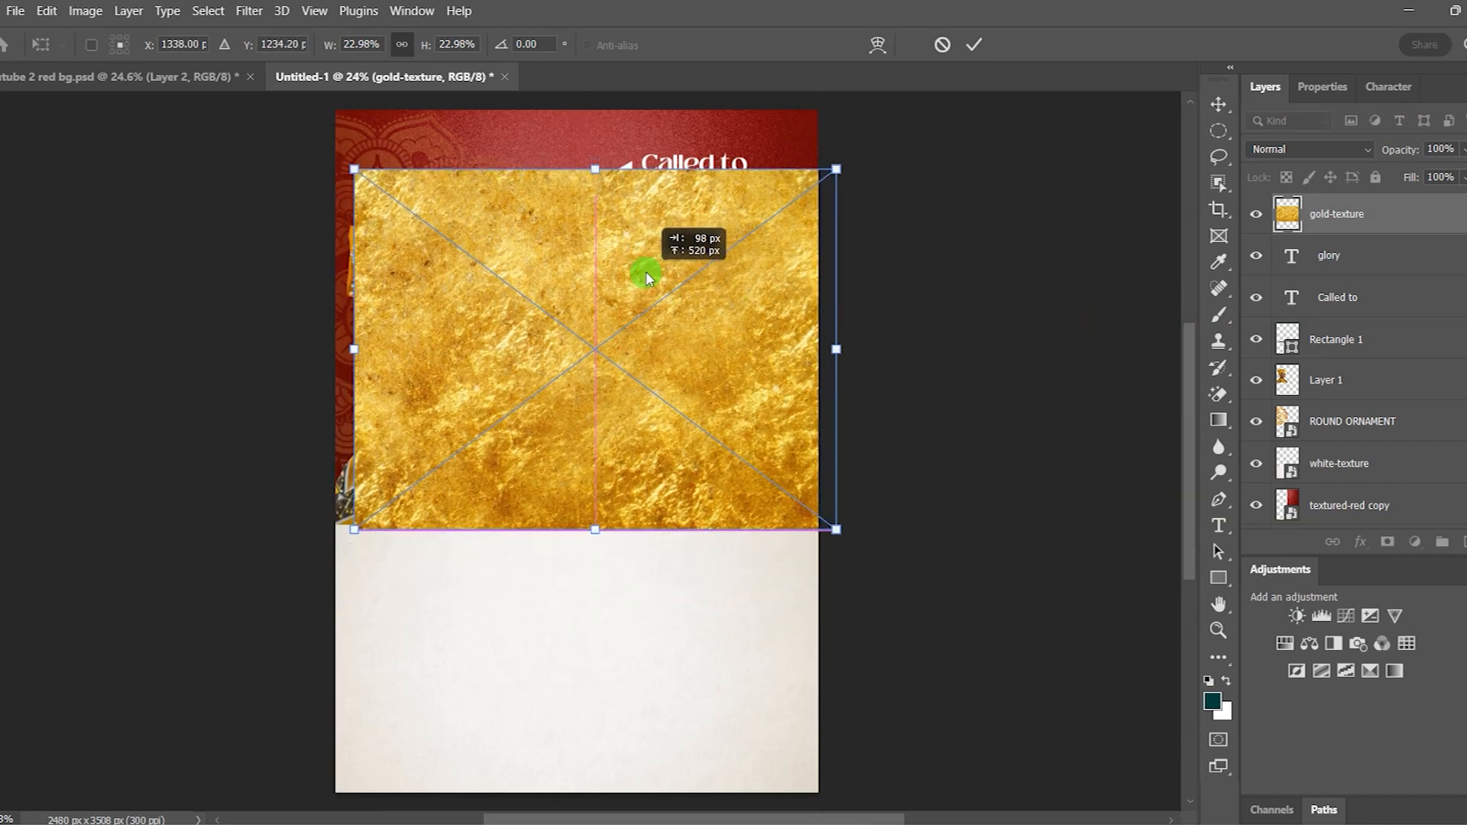
left_click_drag(354, 523, 556, 374)
left_click(982, 44)
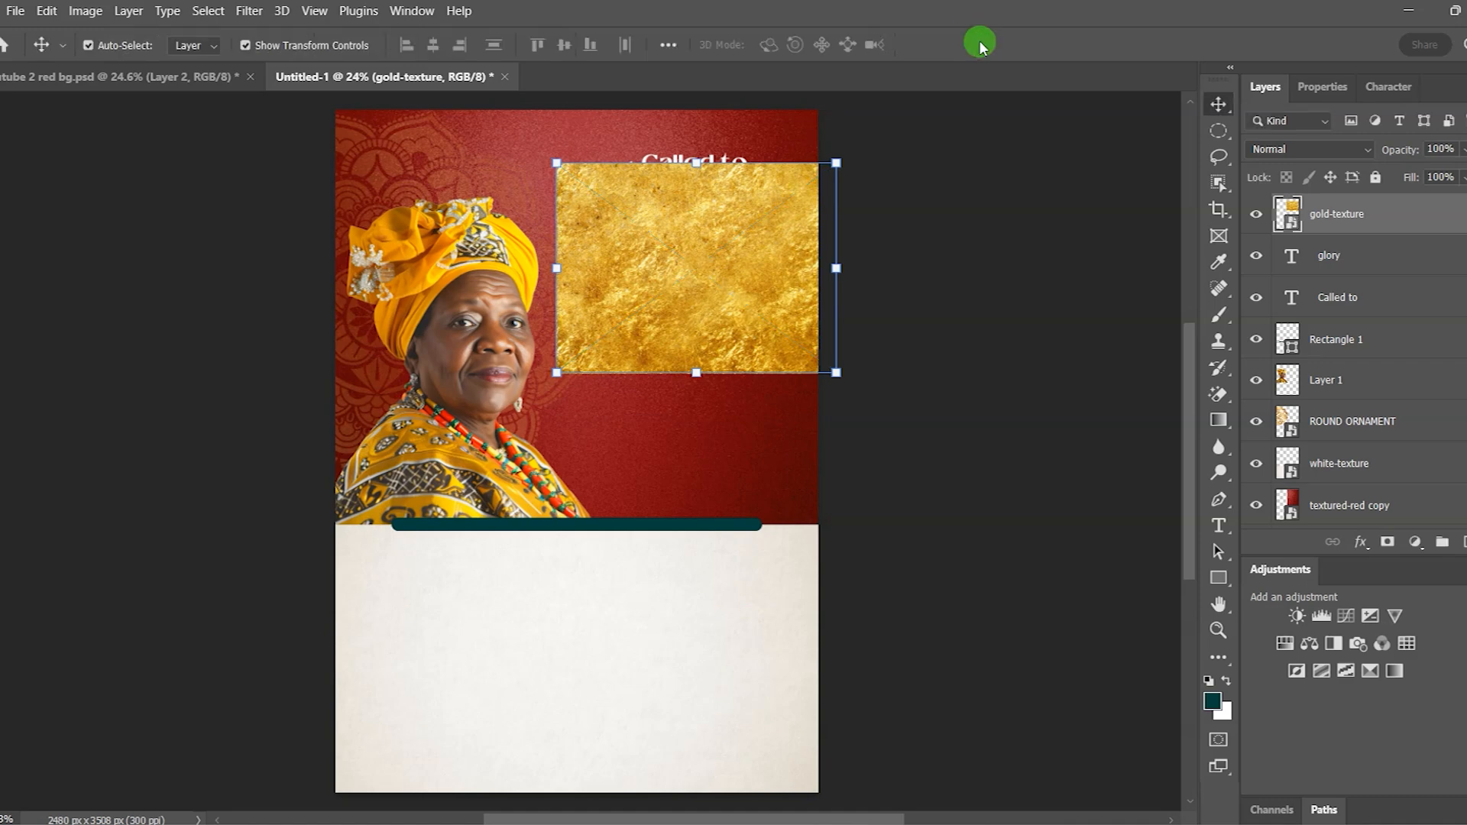
- Clip the gold-texture layer to the "glory" text, shift it slightly up and shrink it to fit closely around the word
right_click(1412, 221)
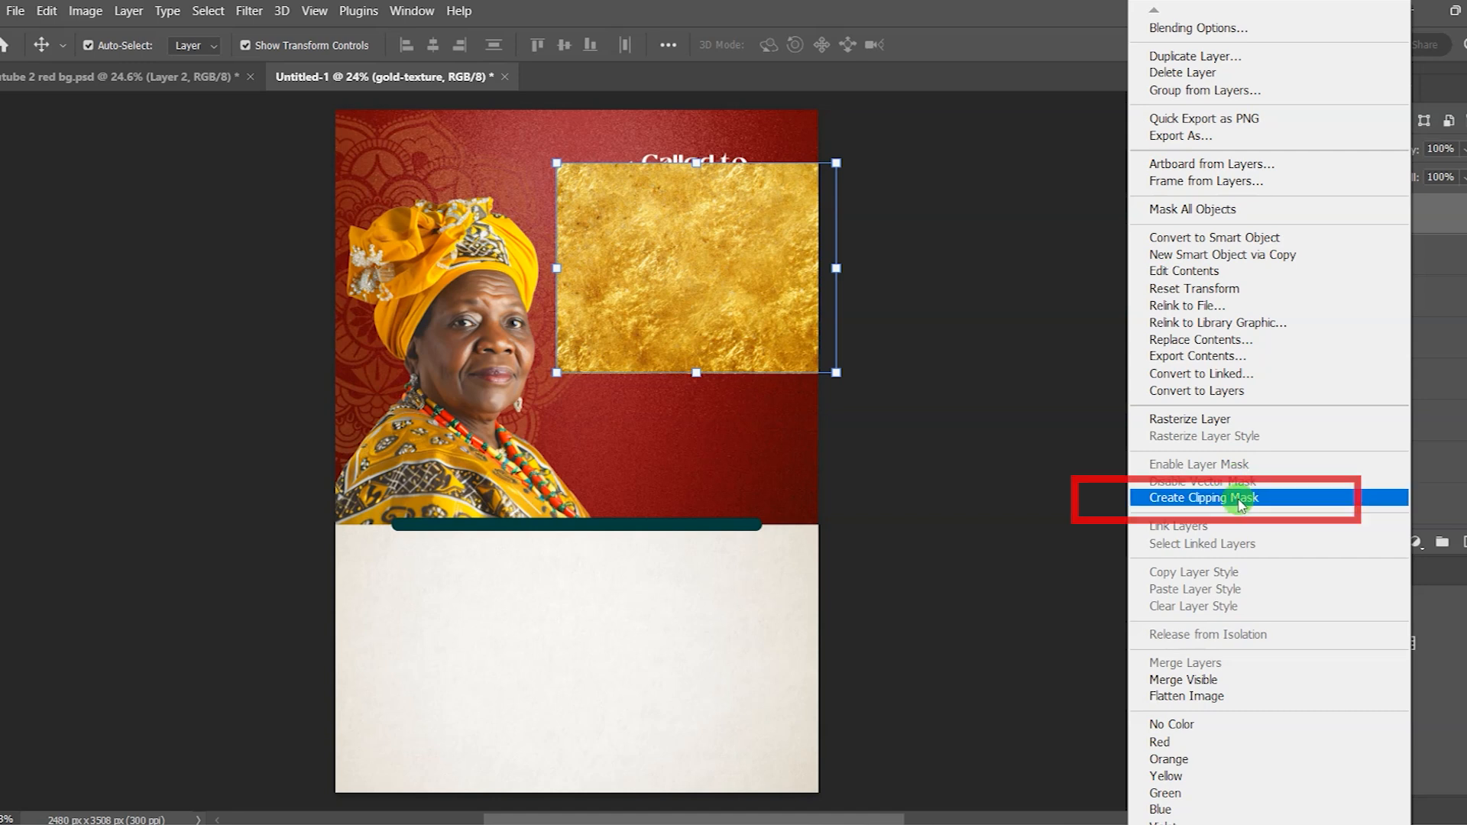
left_click(1311, 501)
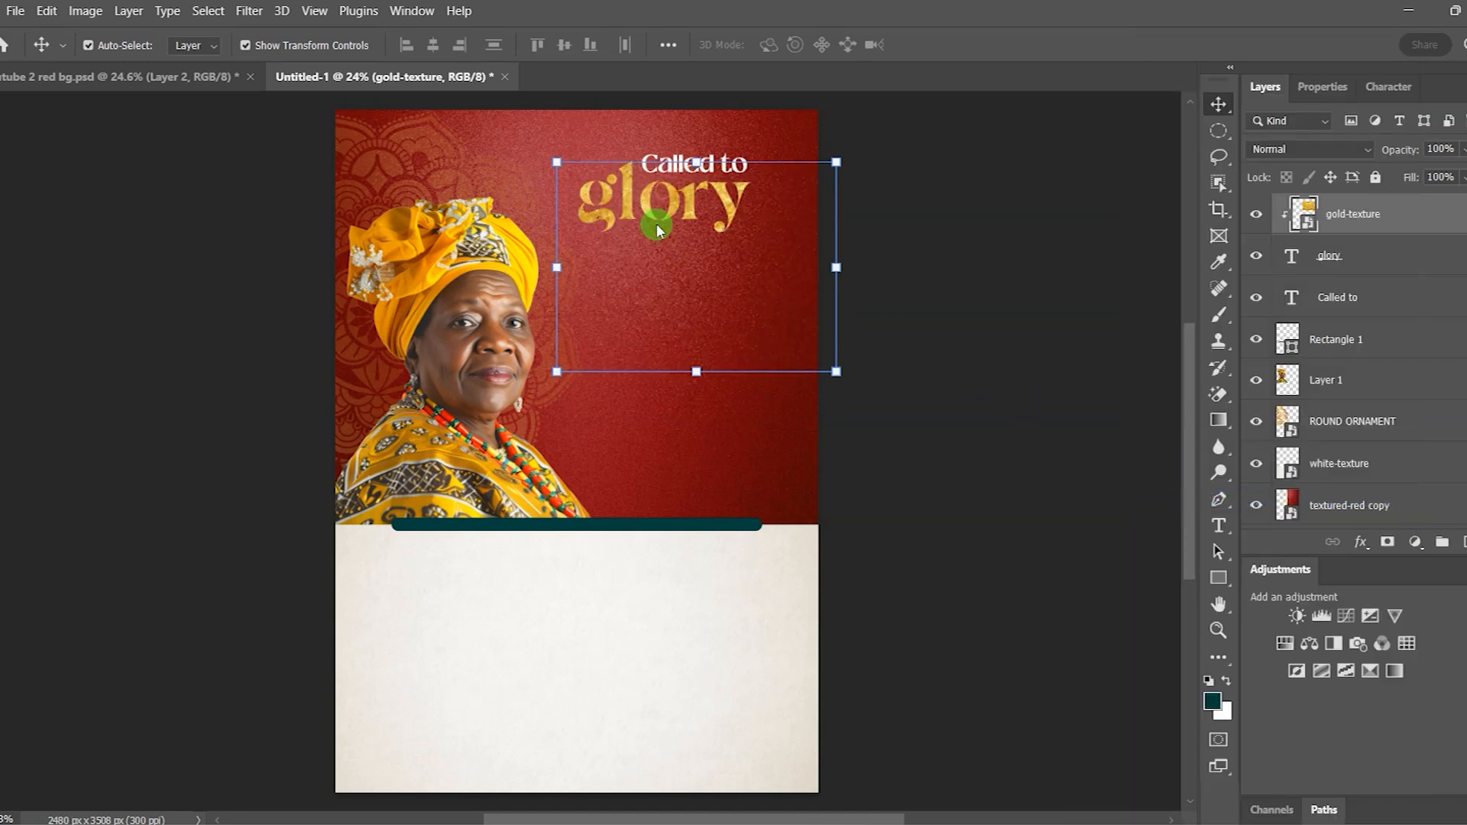
left_click_drag(656, 228, 657, 219)
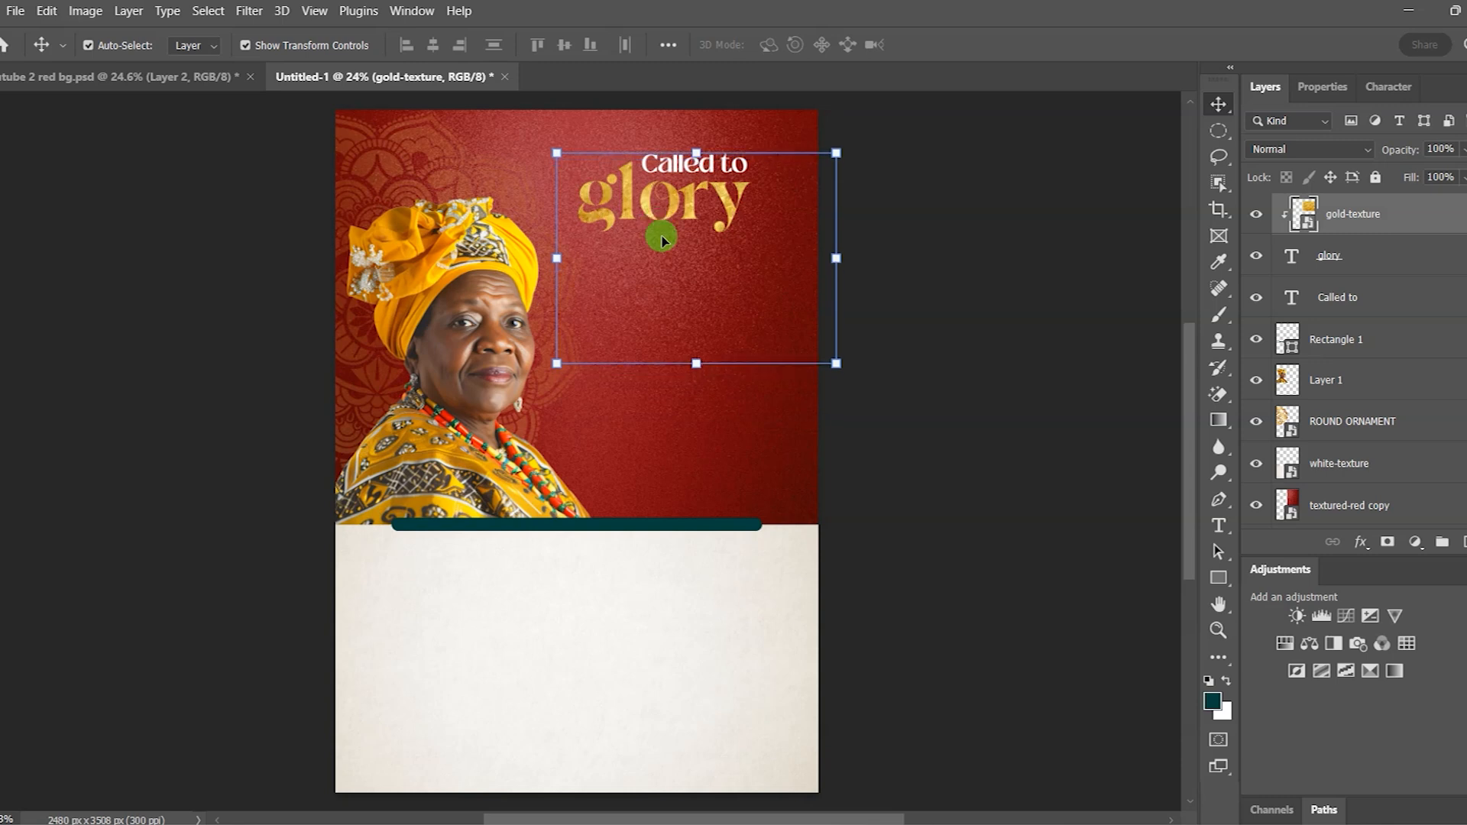
left_click(836, 363)
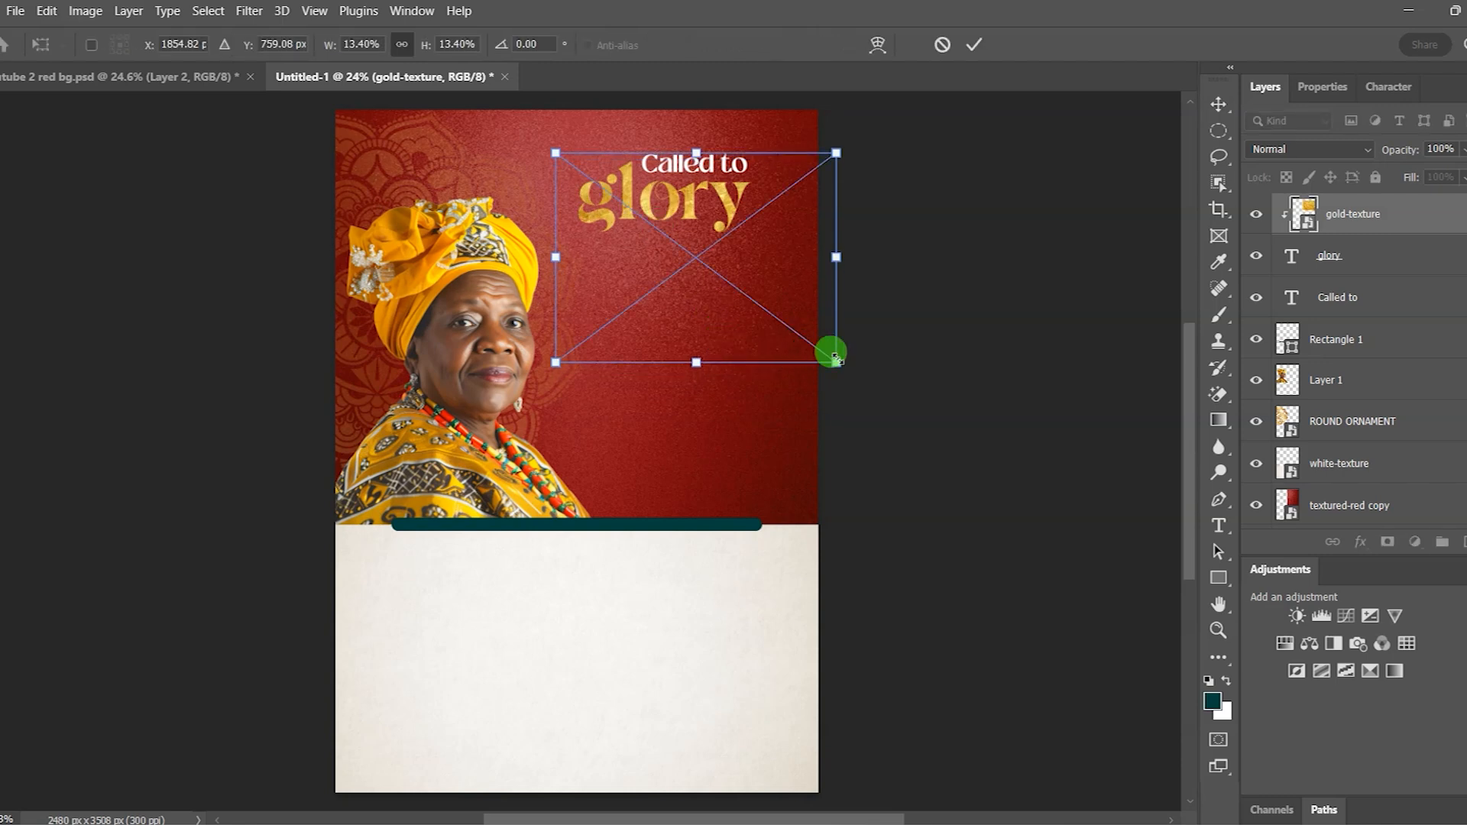
left_click_drag(836, 359, 782, 289)
left_click(972, 46)
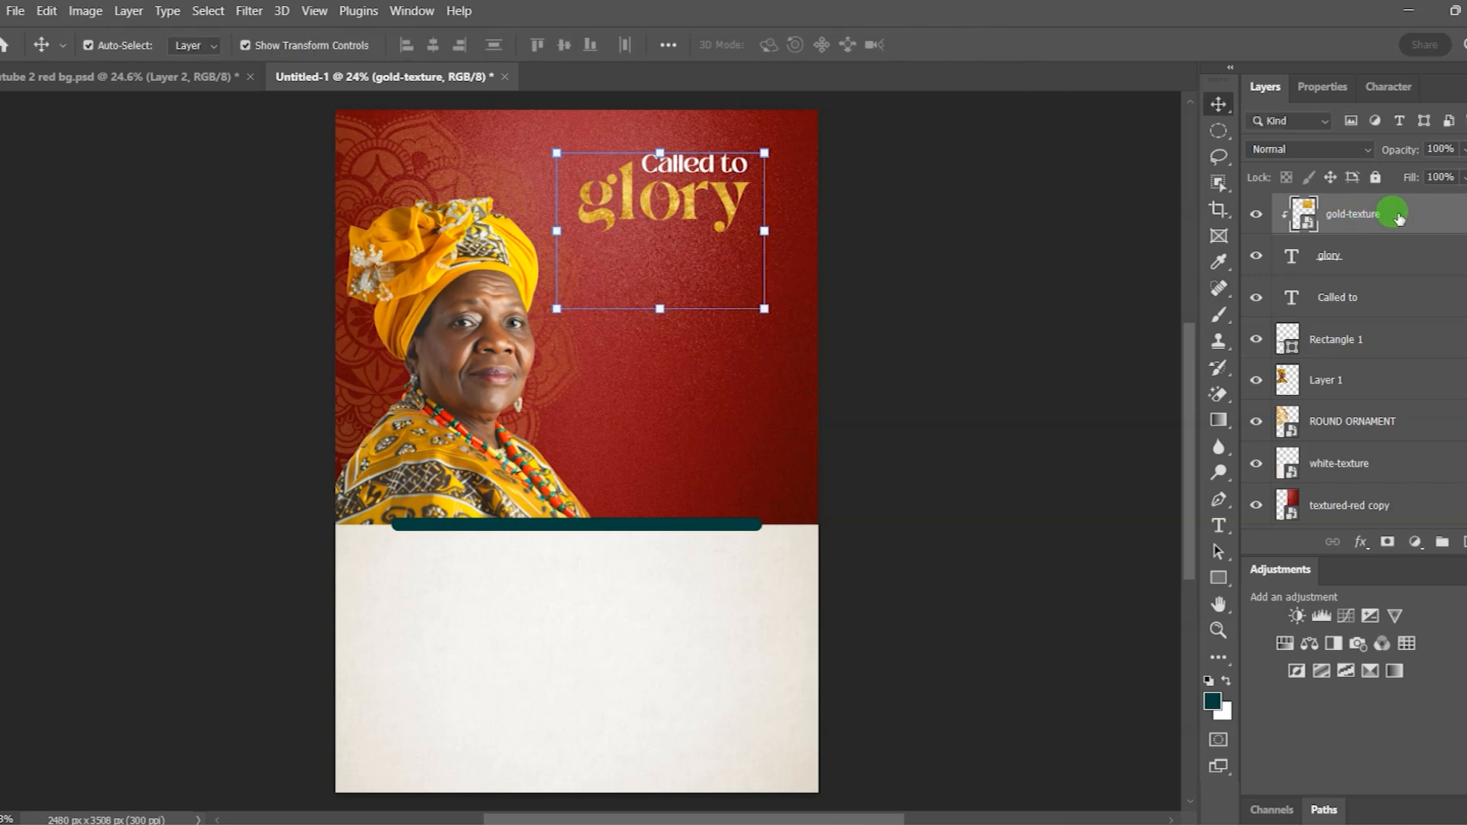
- Apply a Brightness/Contrast adjustment with brightness 90 to the gold-texture layer
left_click(86, 10)
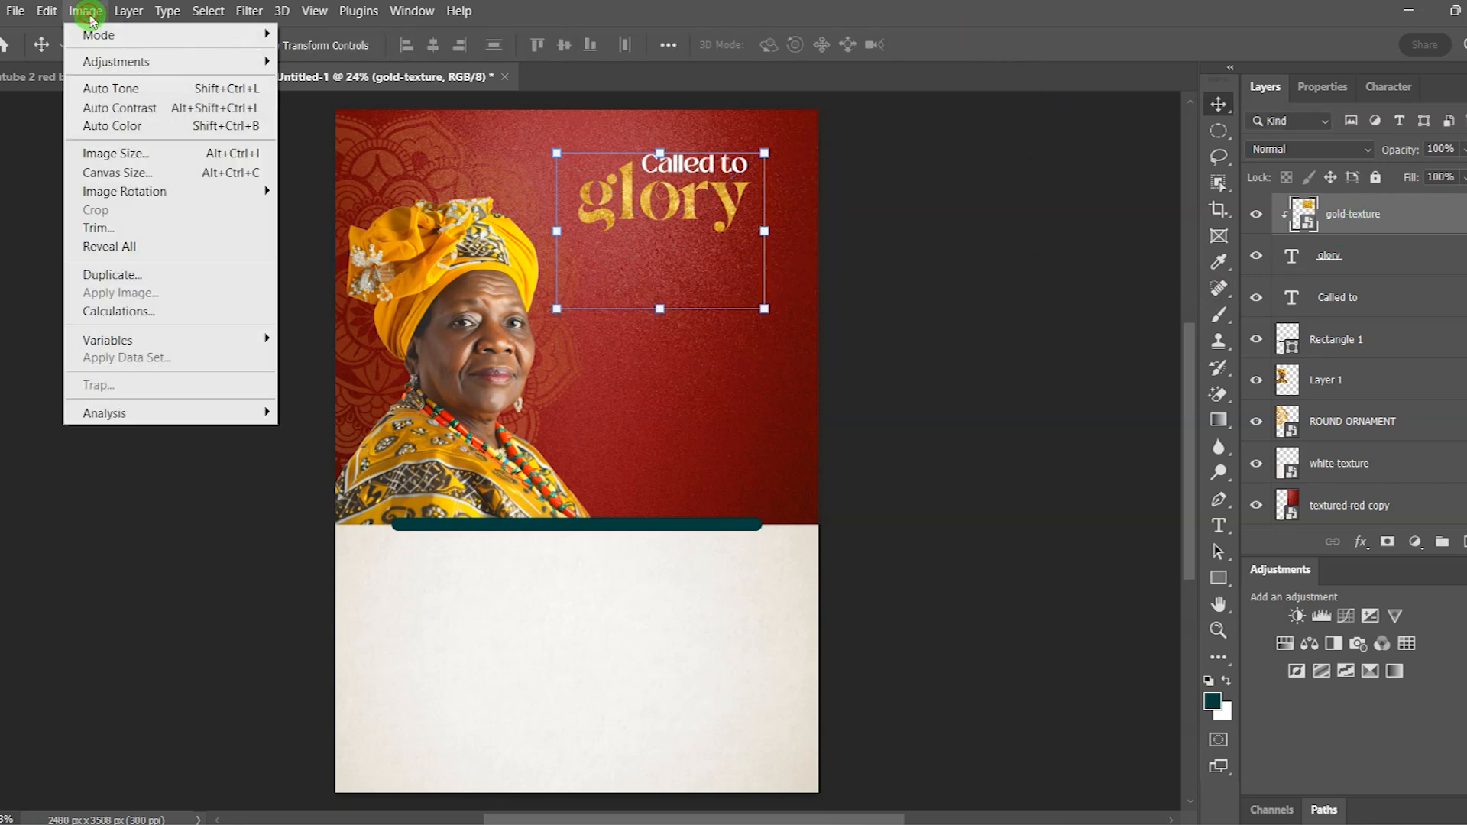
mouse_move(126, 65)
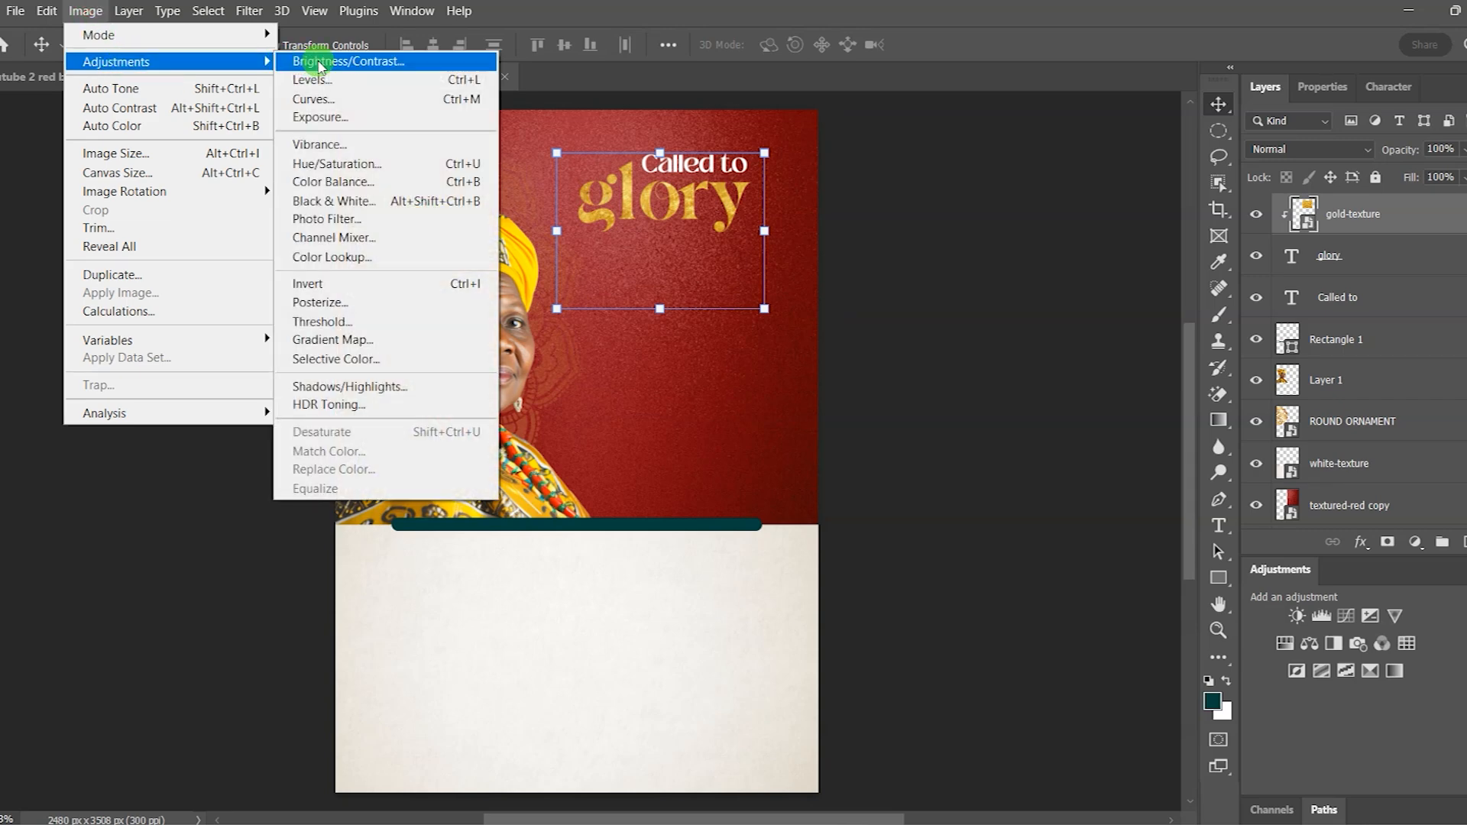
left_click(374, 69)
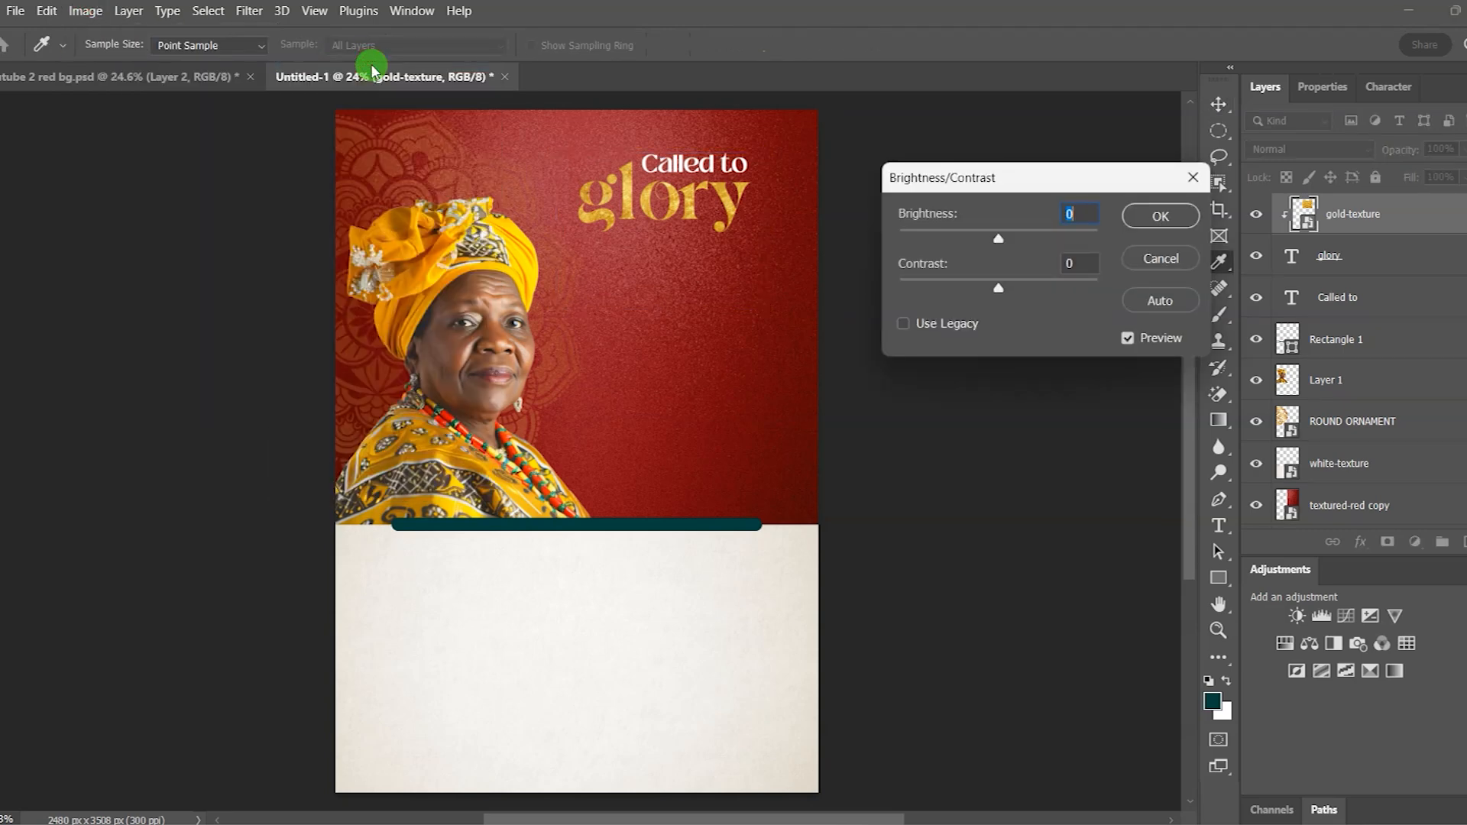
left_click(1070, 235)
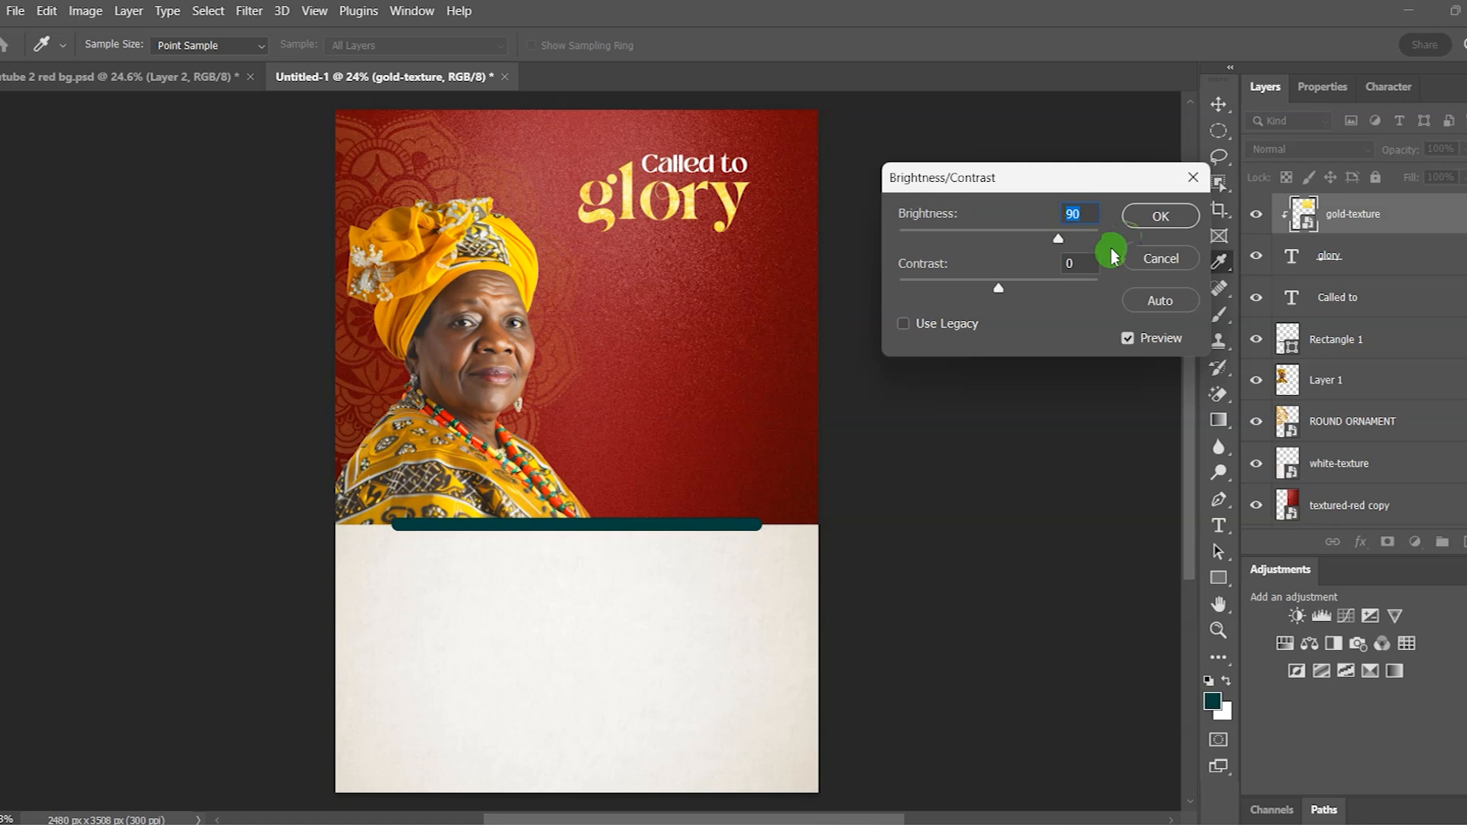
left_click(1158, 216)
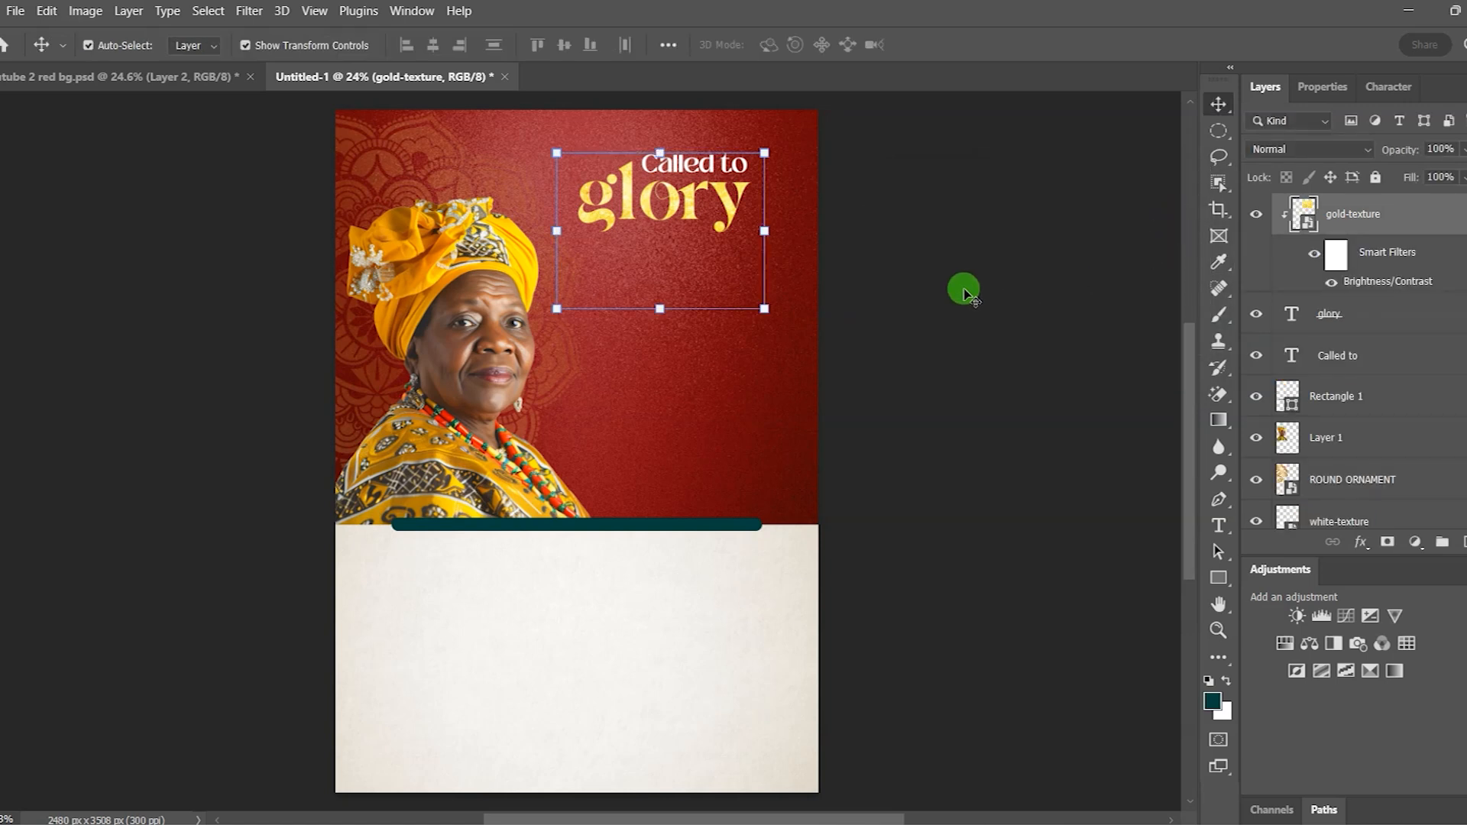
left_click(965, 291)
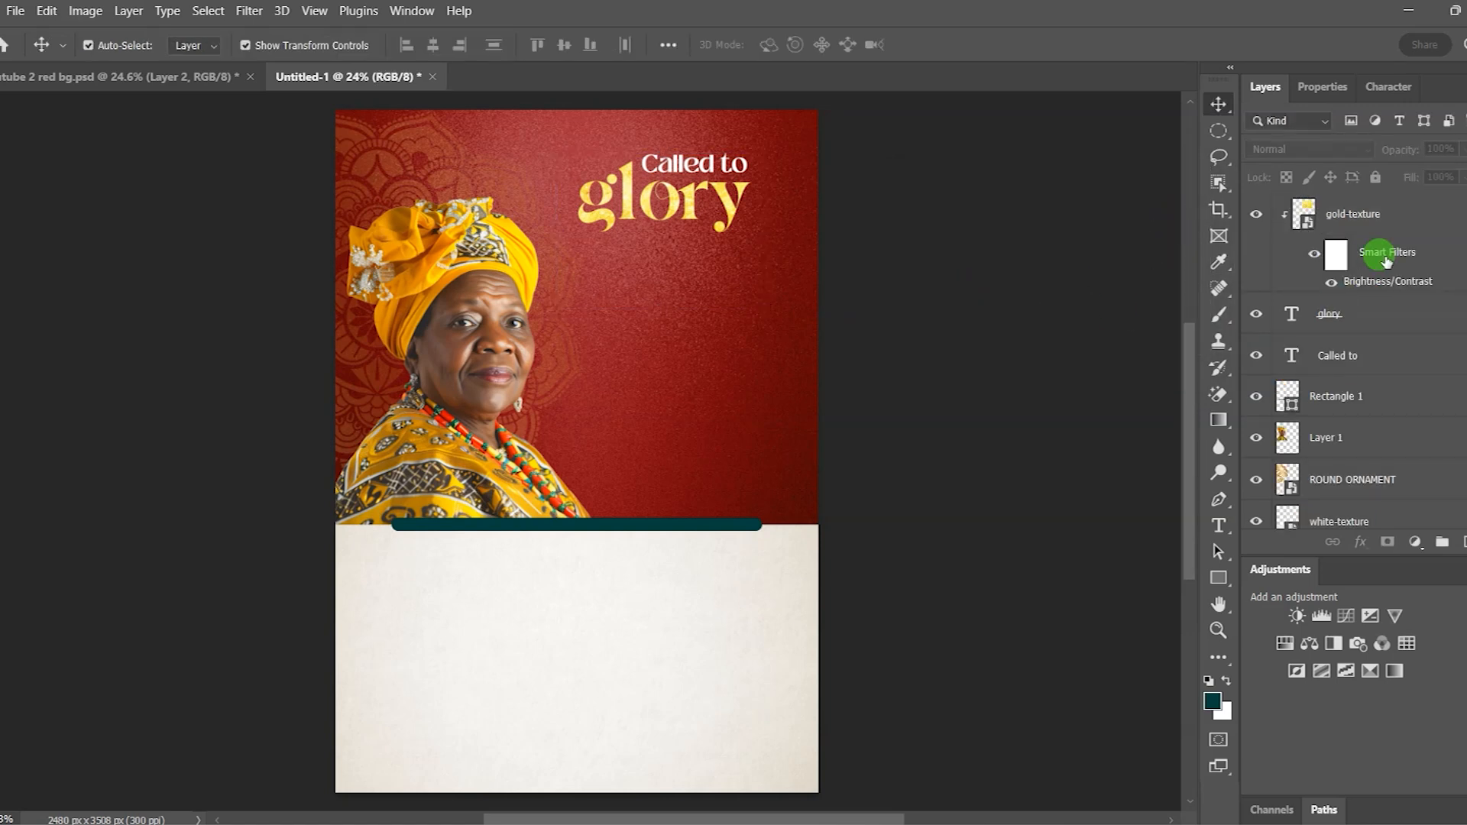
- Duplicate the gold-texture layer, place the copy directly above the "Called to" layer and clip it to that text
left_click(1363, 214)
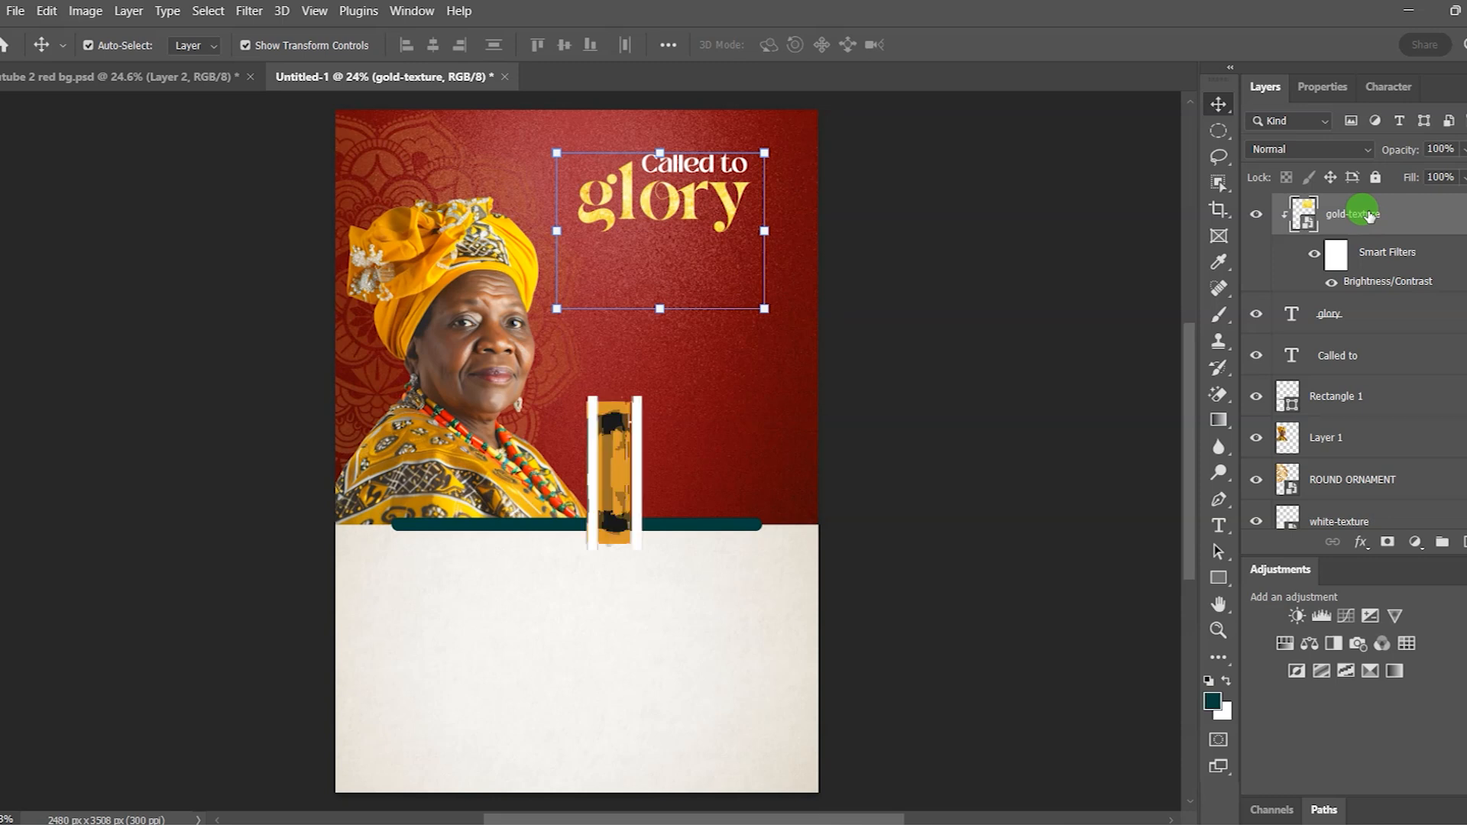
key("ctrl+j")
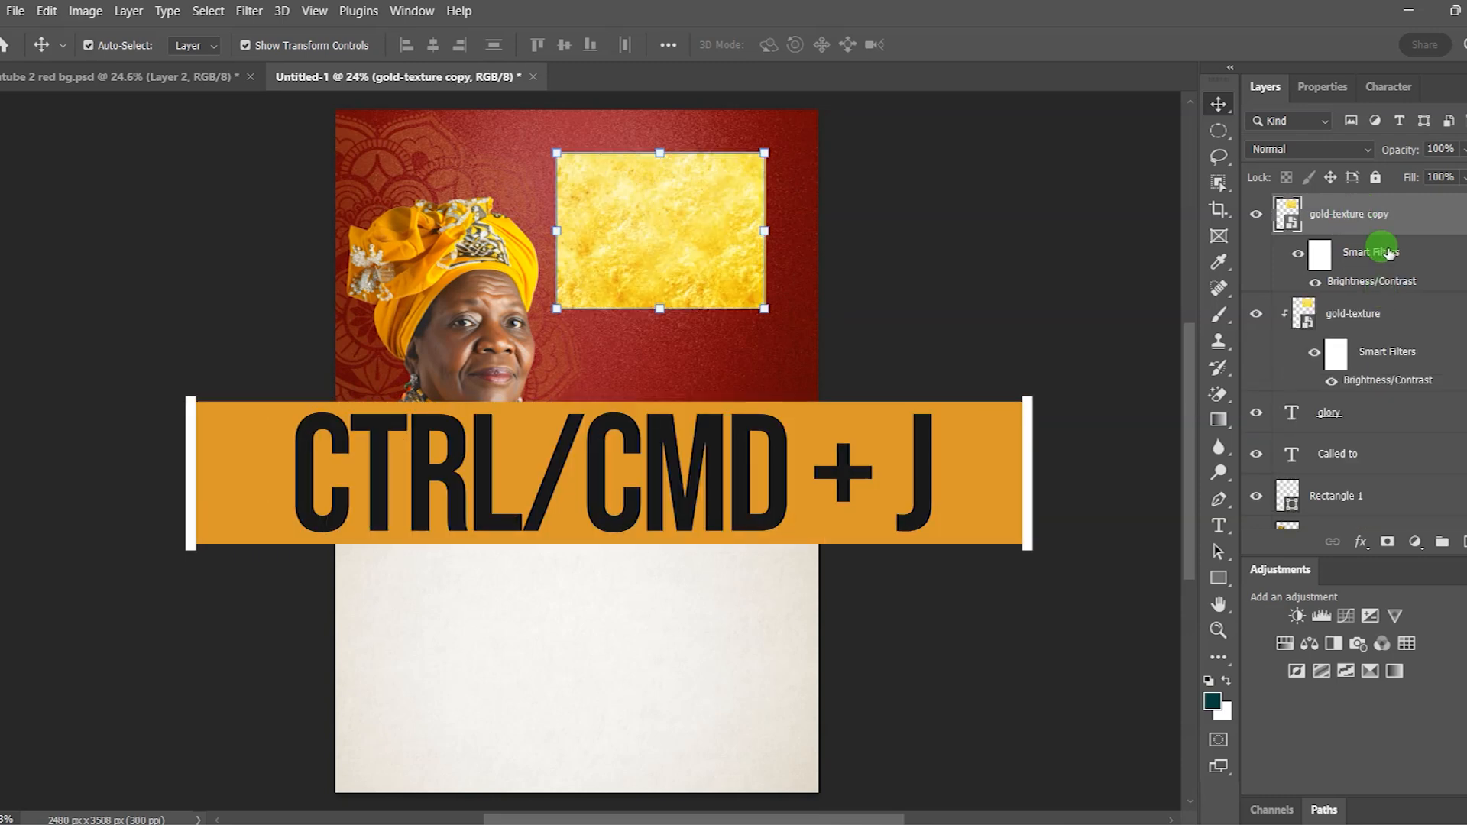
left_click_drag(1375, 215, 1391, 425)
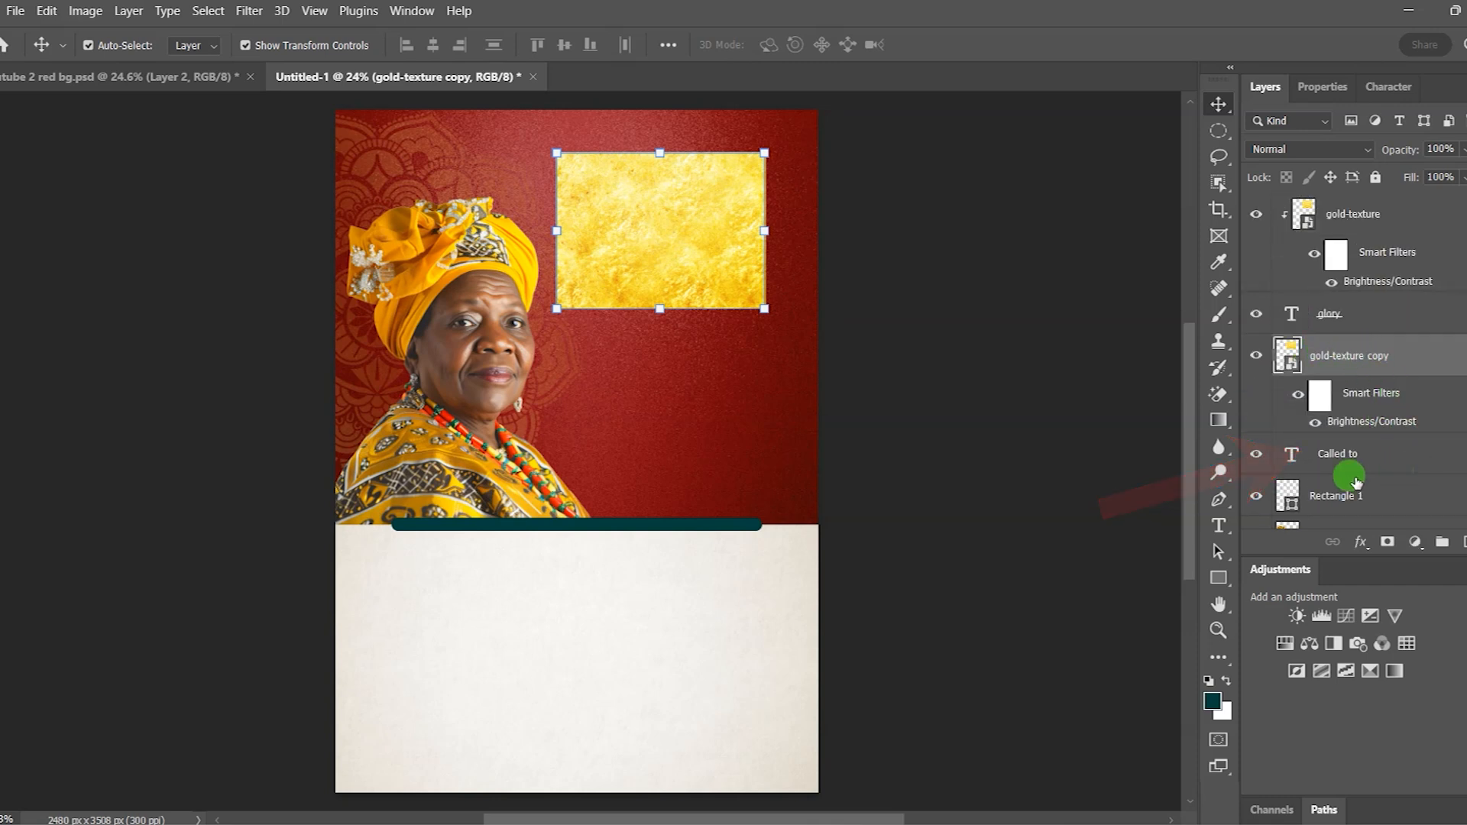
right_click(1410, 357)
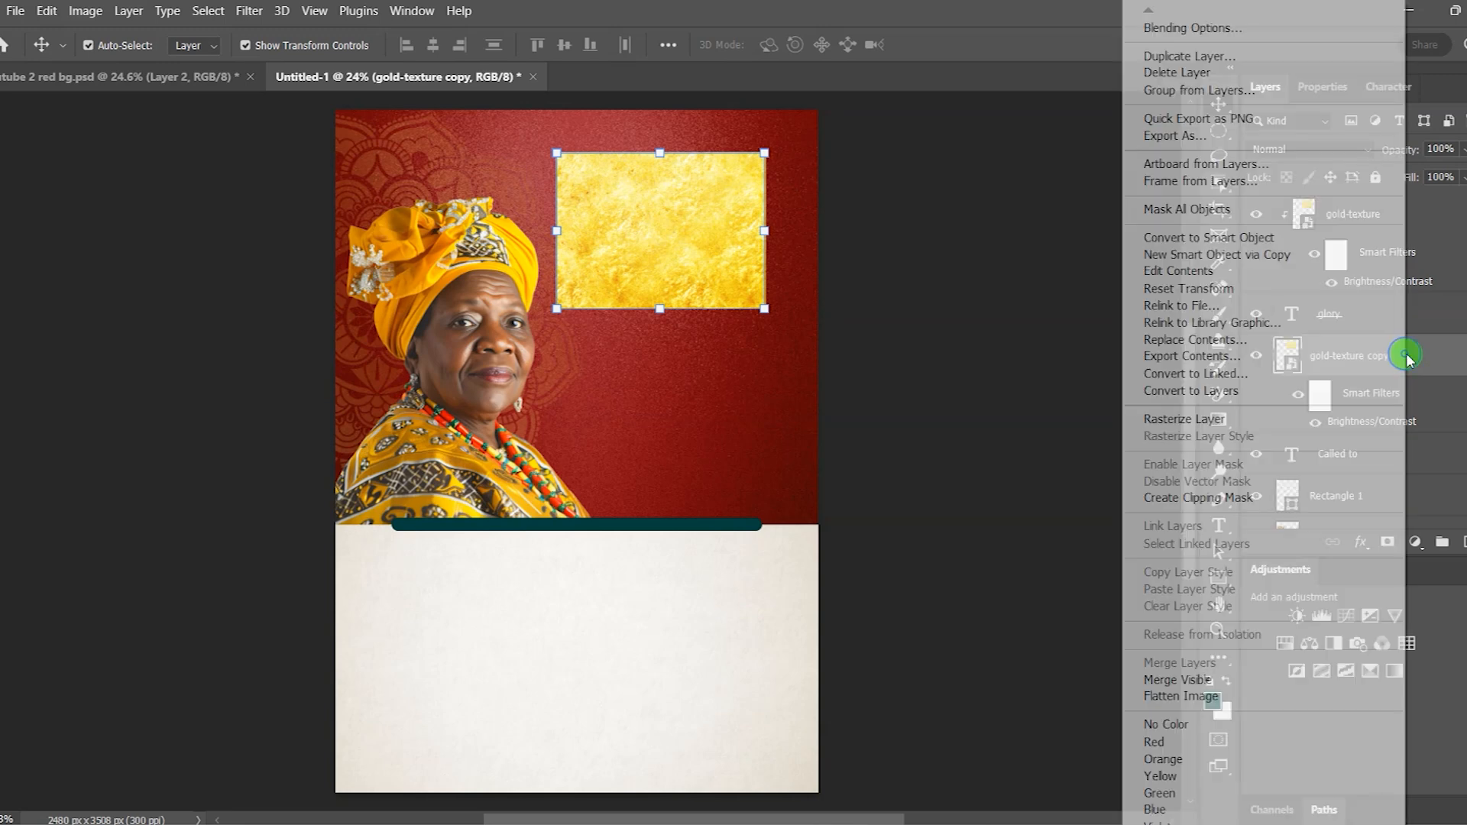
left_click(1218, 497)
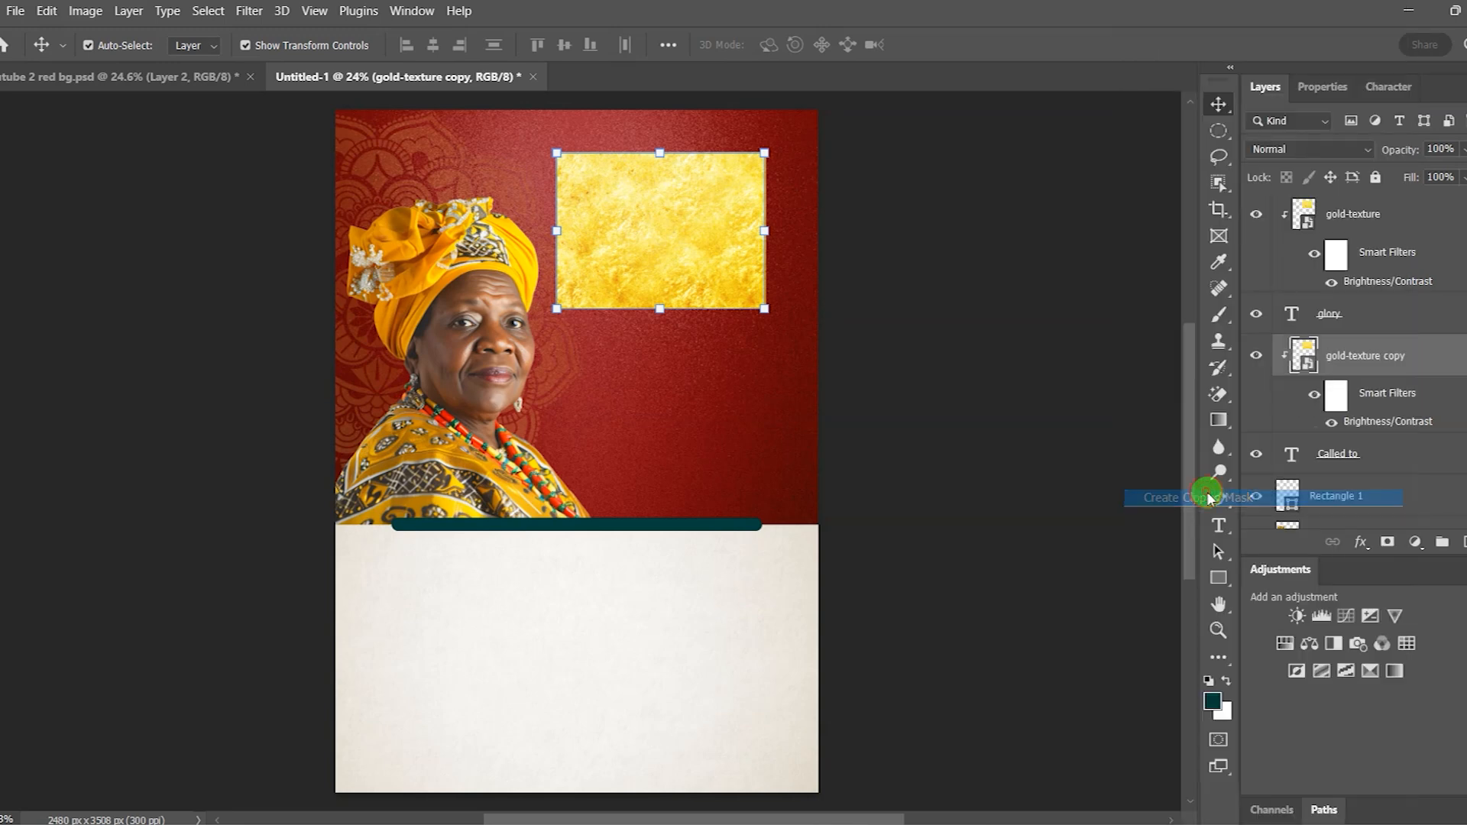
- Move the gold-texture copy up over the "Called to" text and scale it down while keeping the line covered
key("shift+Up")
key("shift+Up")
key("shift+Up")
key("shift+Up")
key("shift+Up")
key("shift+Up")
key("shift+Up")
key("shift+Up")
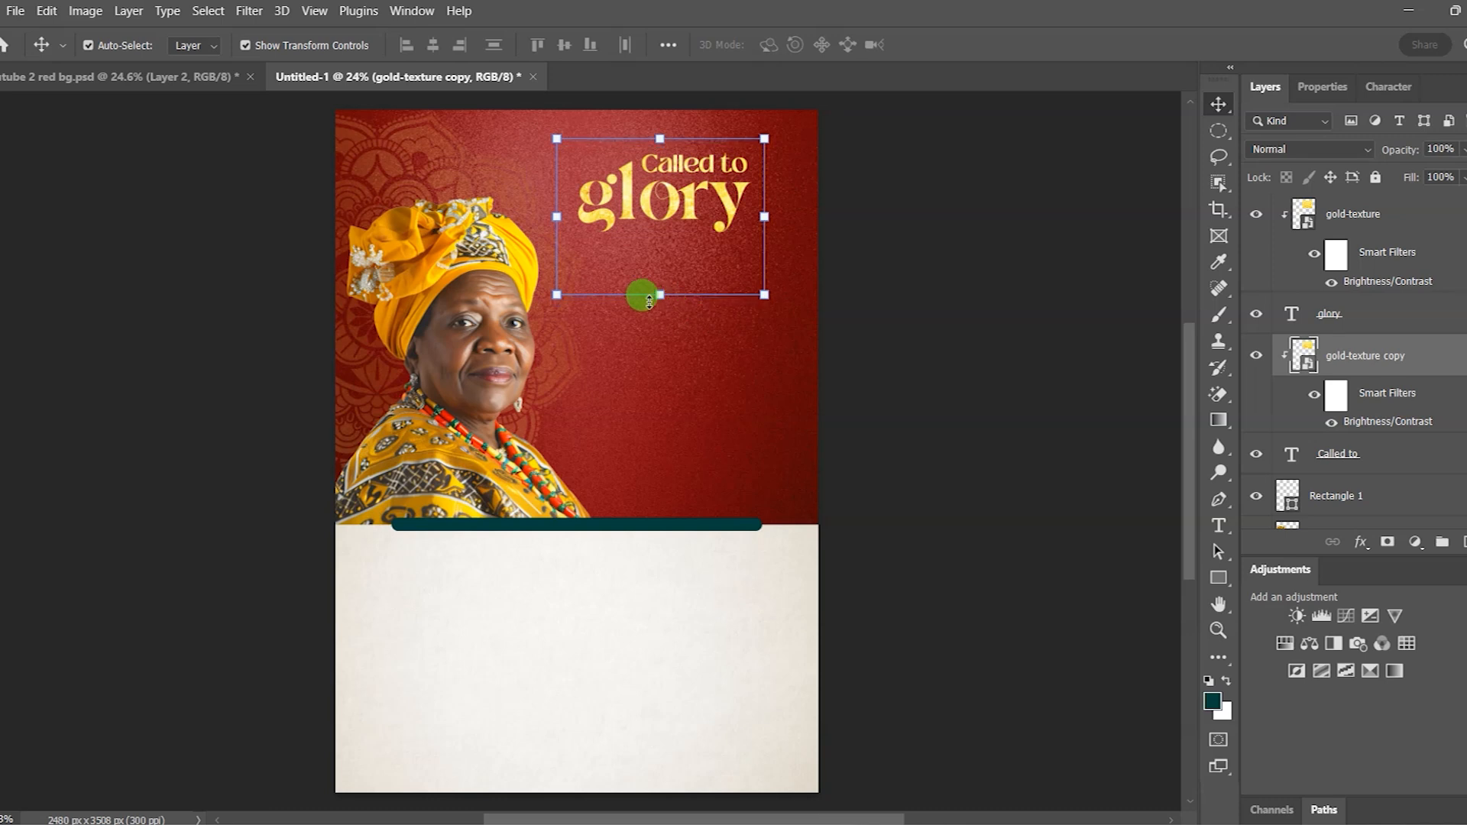
left_click_drag(553, 297, 595, 242)
left_click(967, 60)
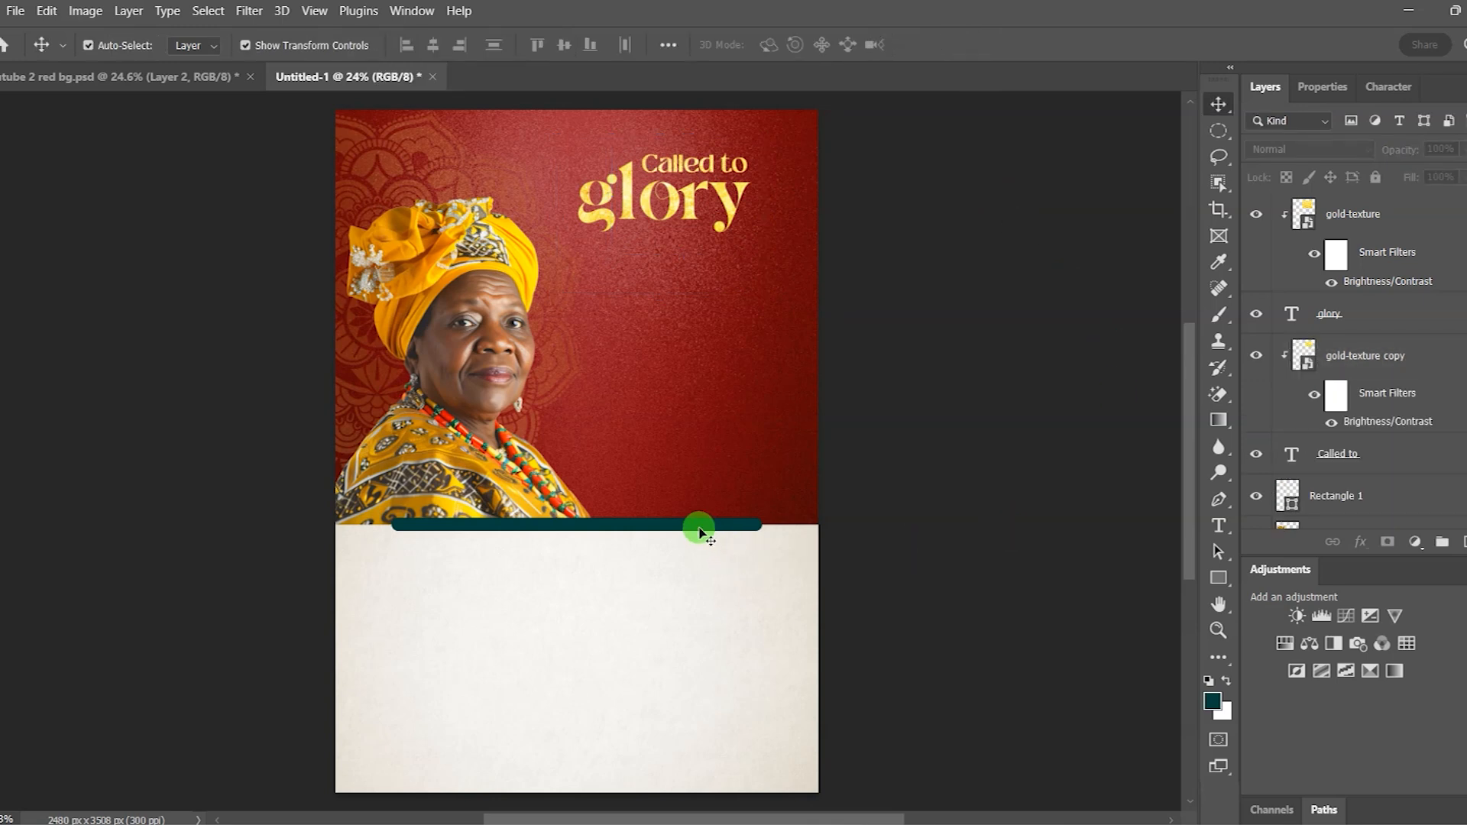
- Remove the stroke from the teal divider bar between the red and white sections
left_click(701, 531)
left_click(1337, 90)
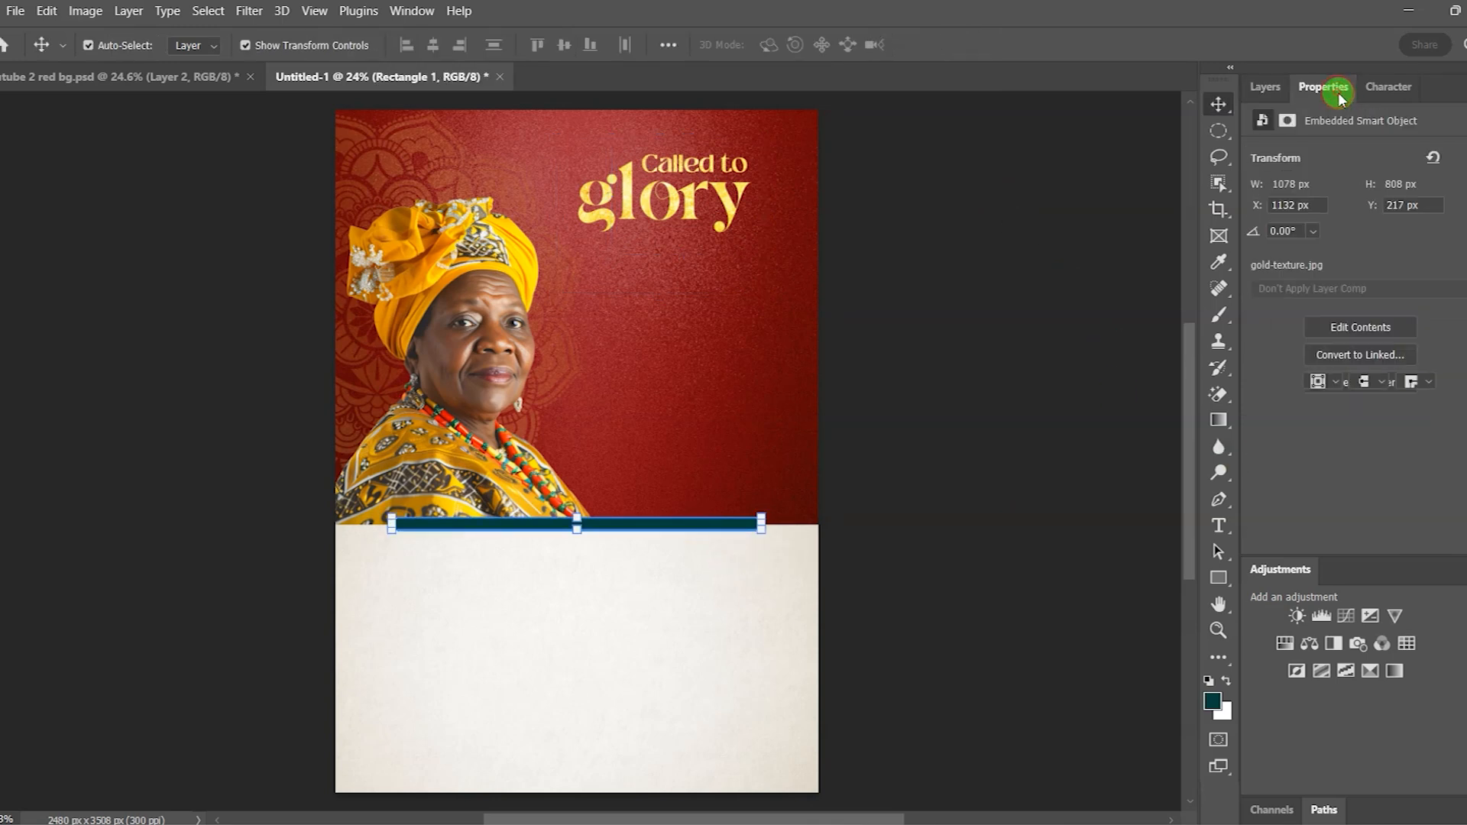
scroll(1402, 315, "down", 1)
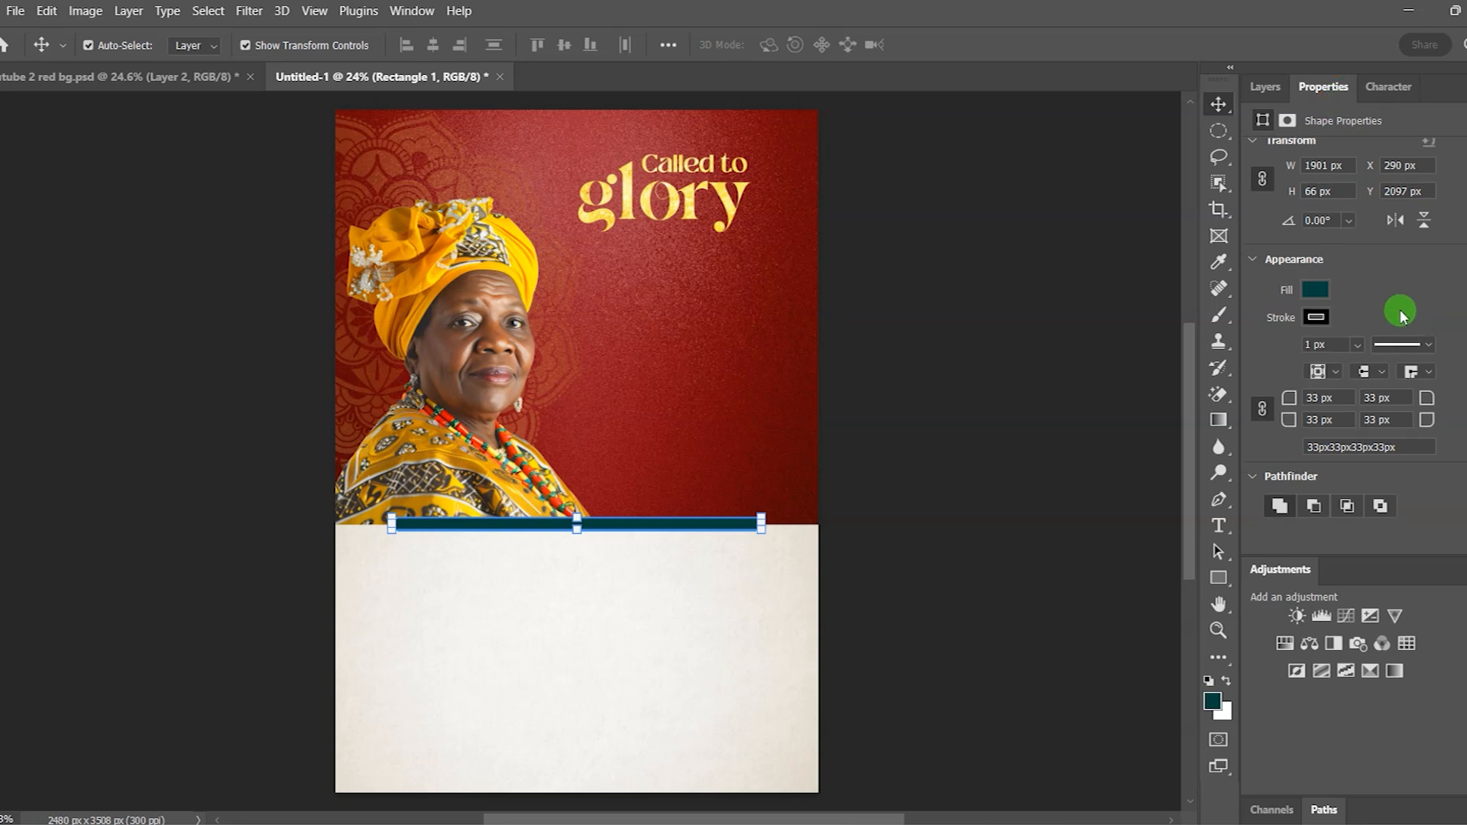
left_click(1314, 320)
left_click(1260, 355)
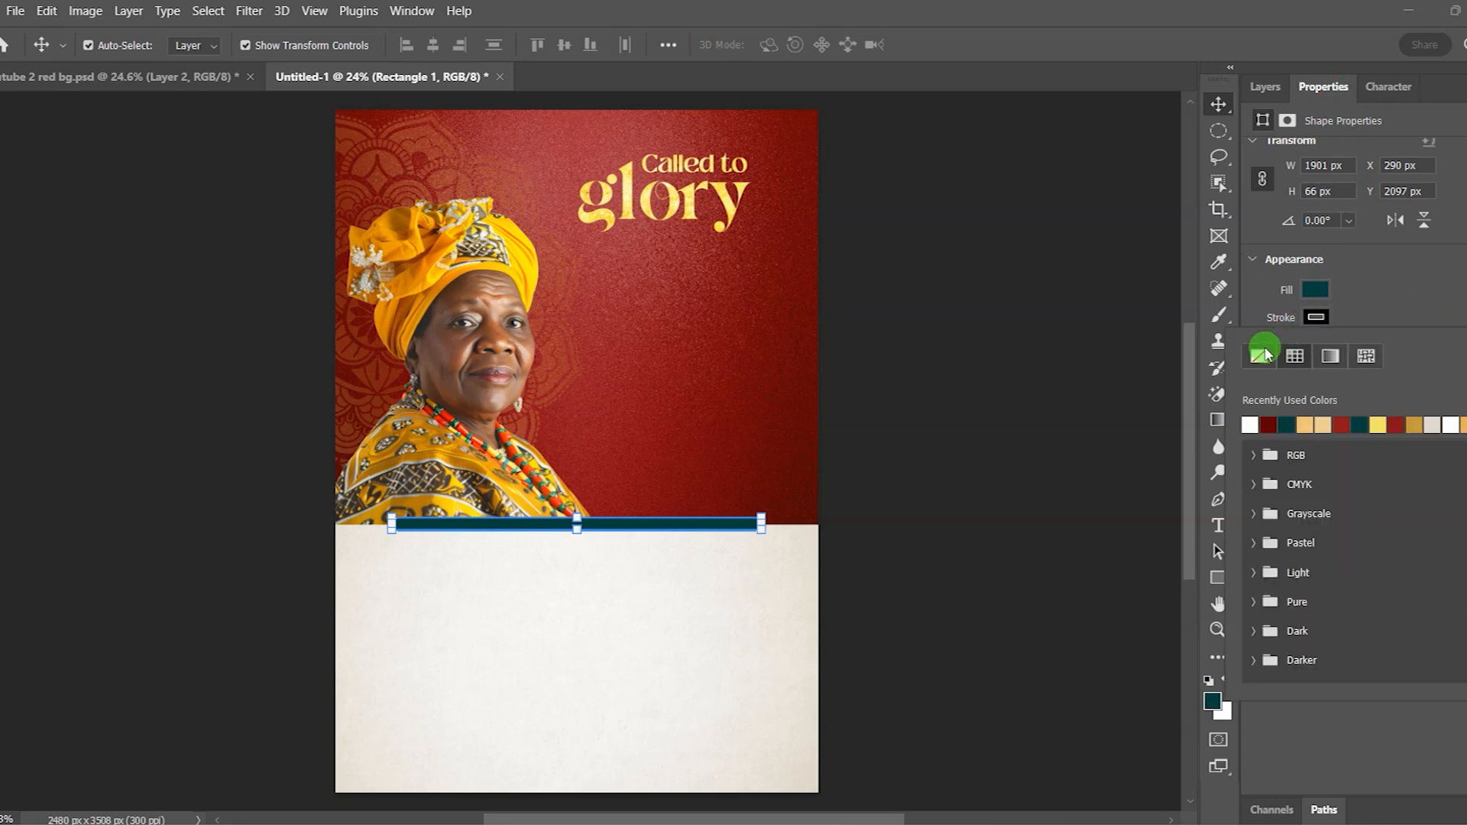
left_click(1041, 430)
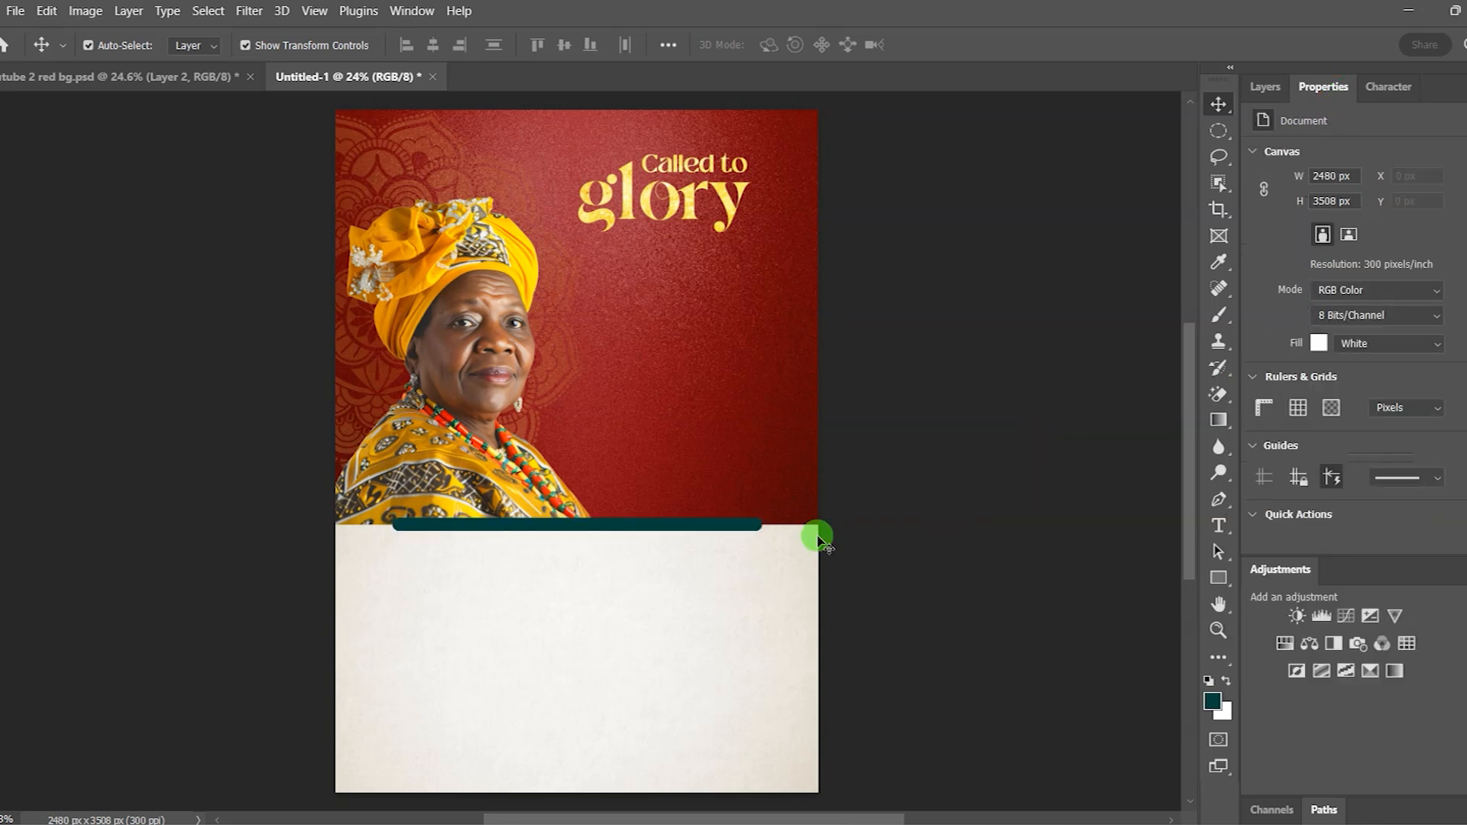
- Place the gold-texture image directly above the divider bar's layer and scale it to about 18% so it still covers the bar
left_click(755, 527)
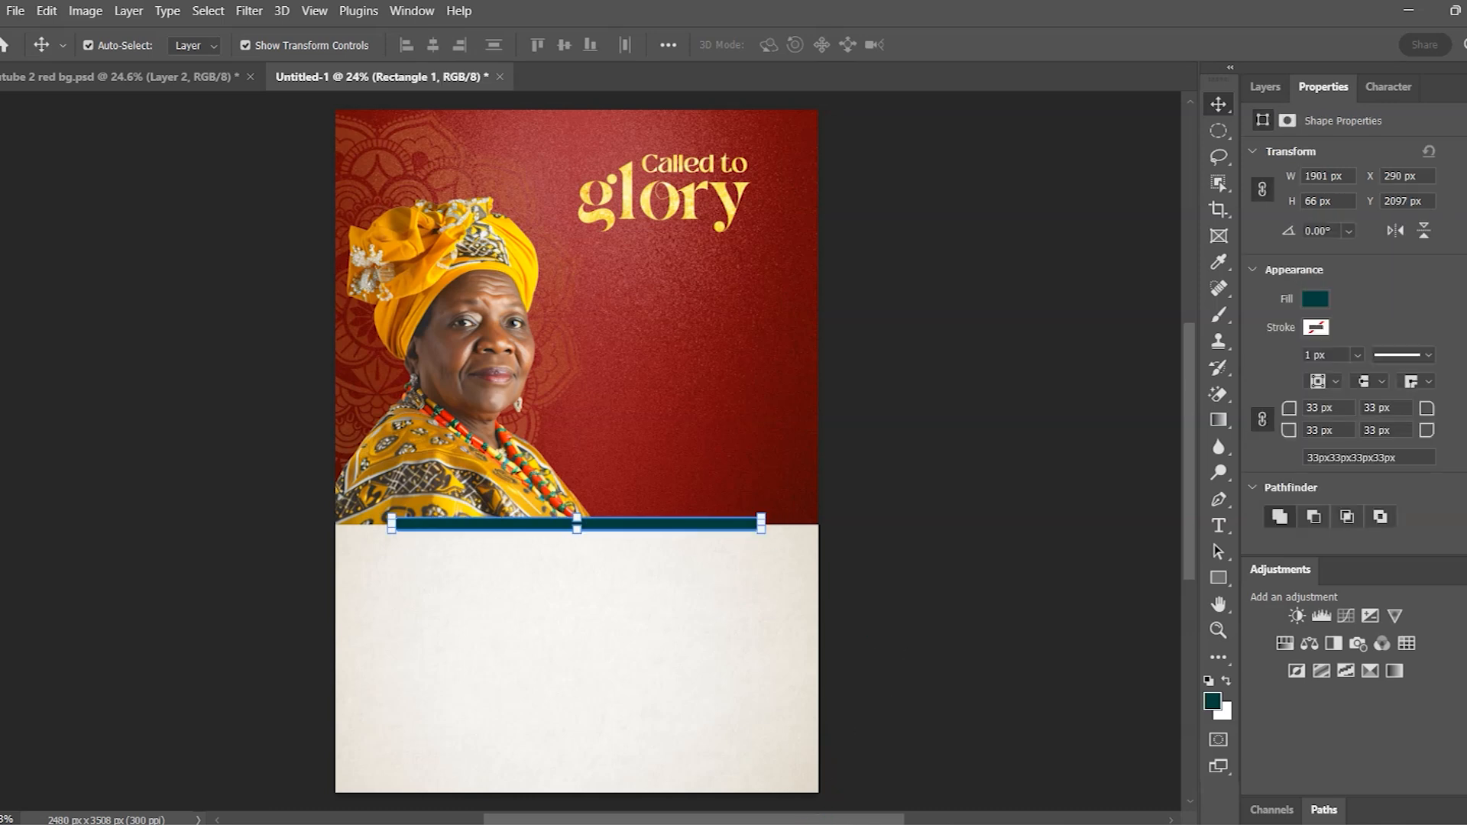
left_click(801, 823)
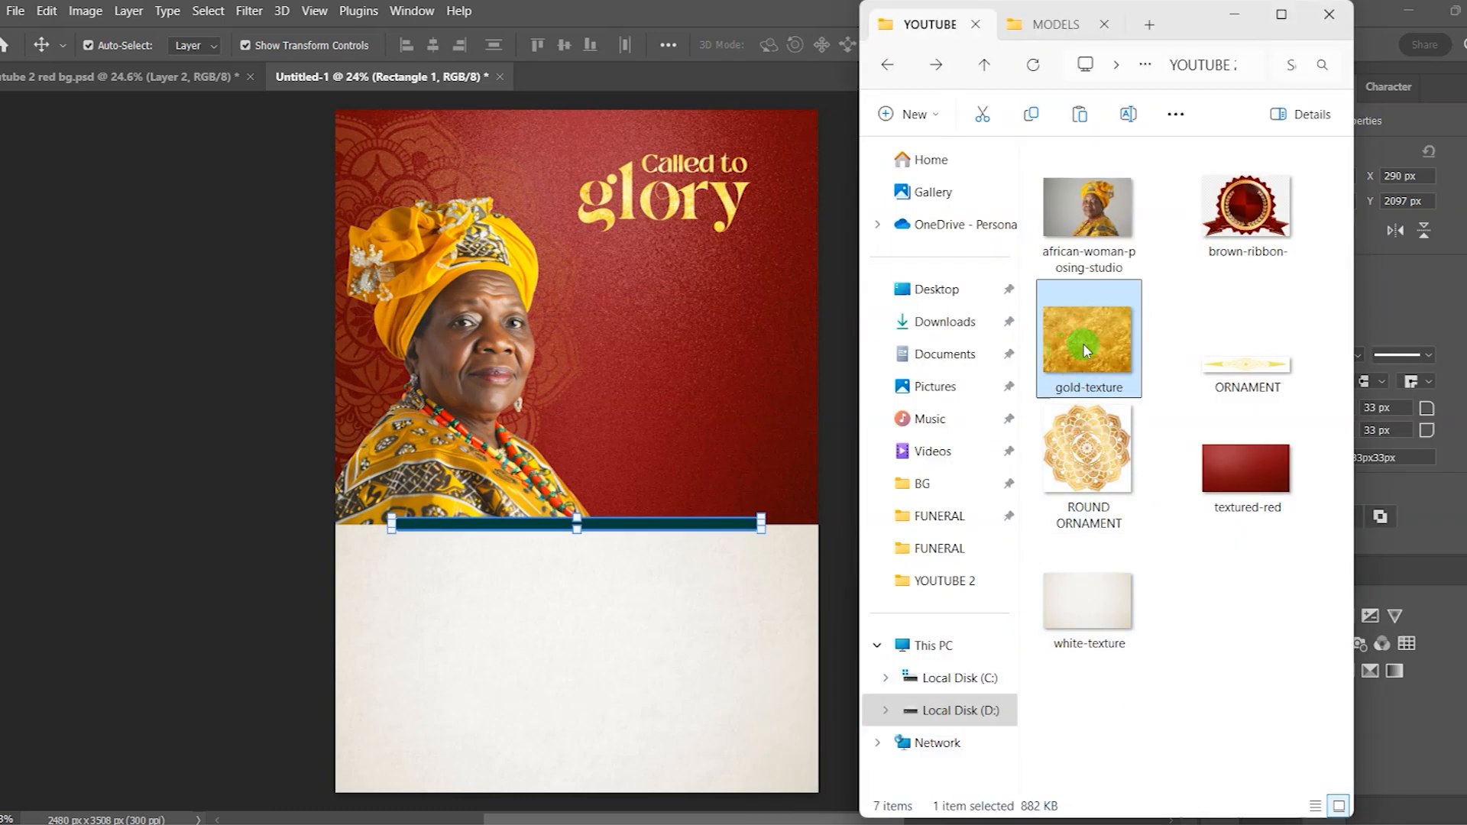
left_click_drag(1086, 350, 992, 397)
left_click_drag(497, 506, 497, 507)
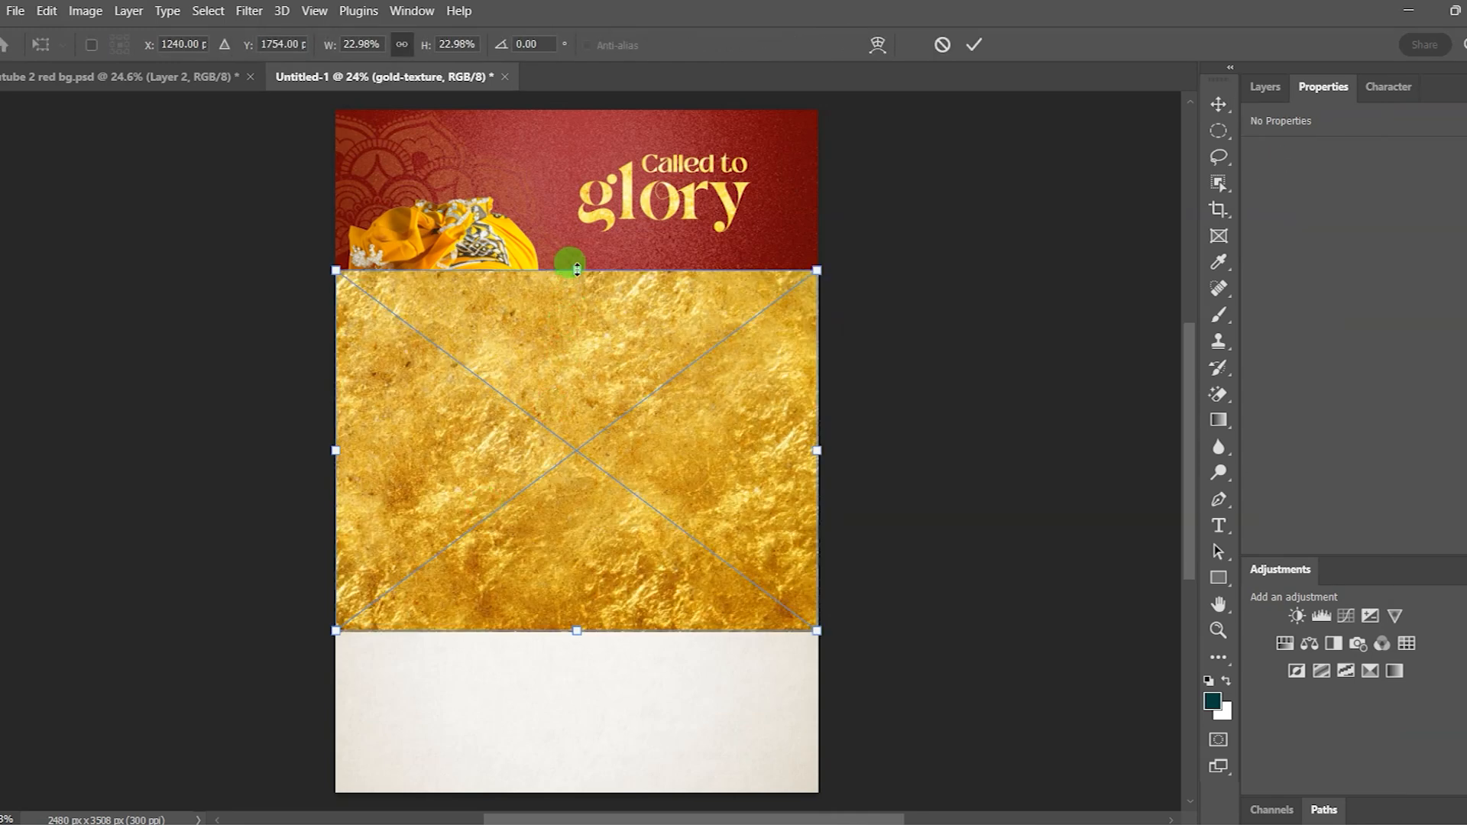
left_click_drag(577, 267, 566, 344)
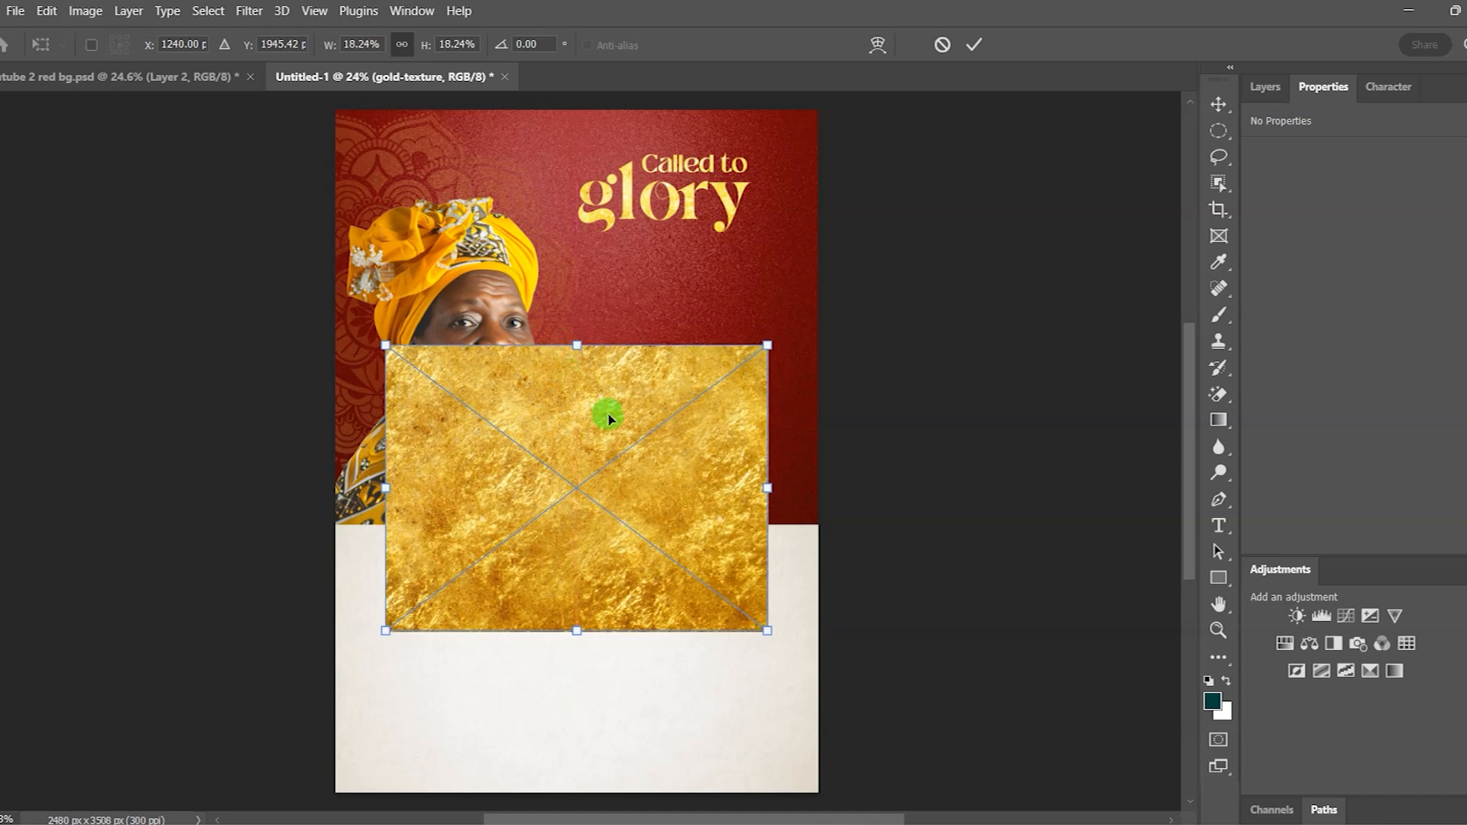
left_click(974, 55)
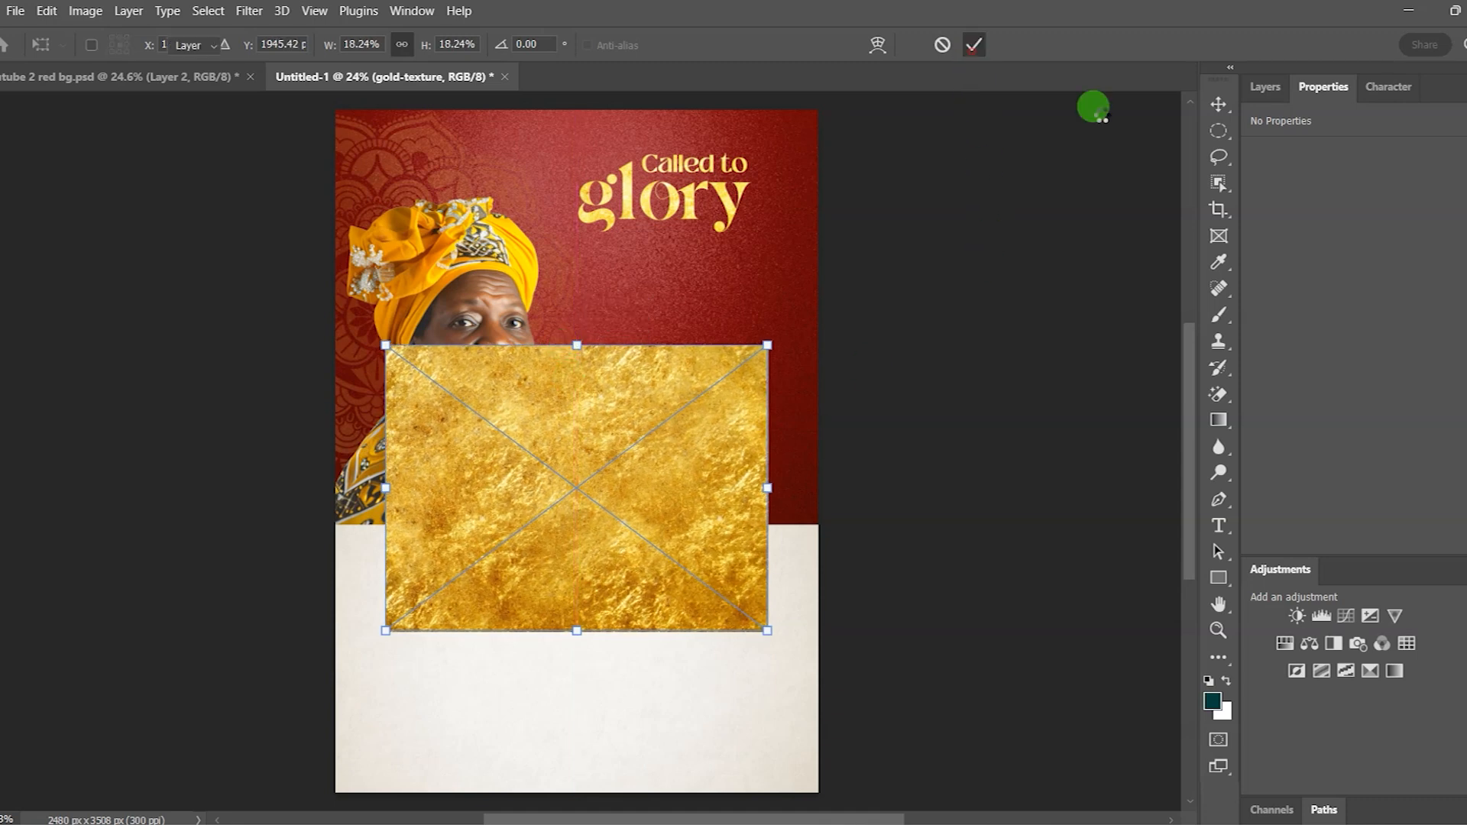
- Clip the new gold-texture layer to the divider bar, Rectangle 1
left_click(1269, 89)
scroll(1431, 419, "down", 3)
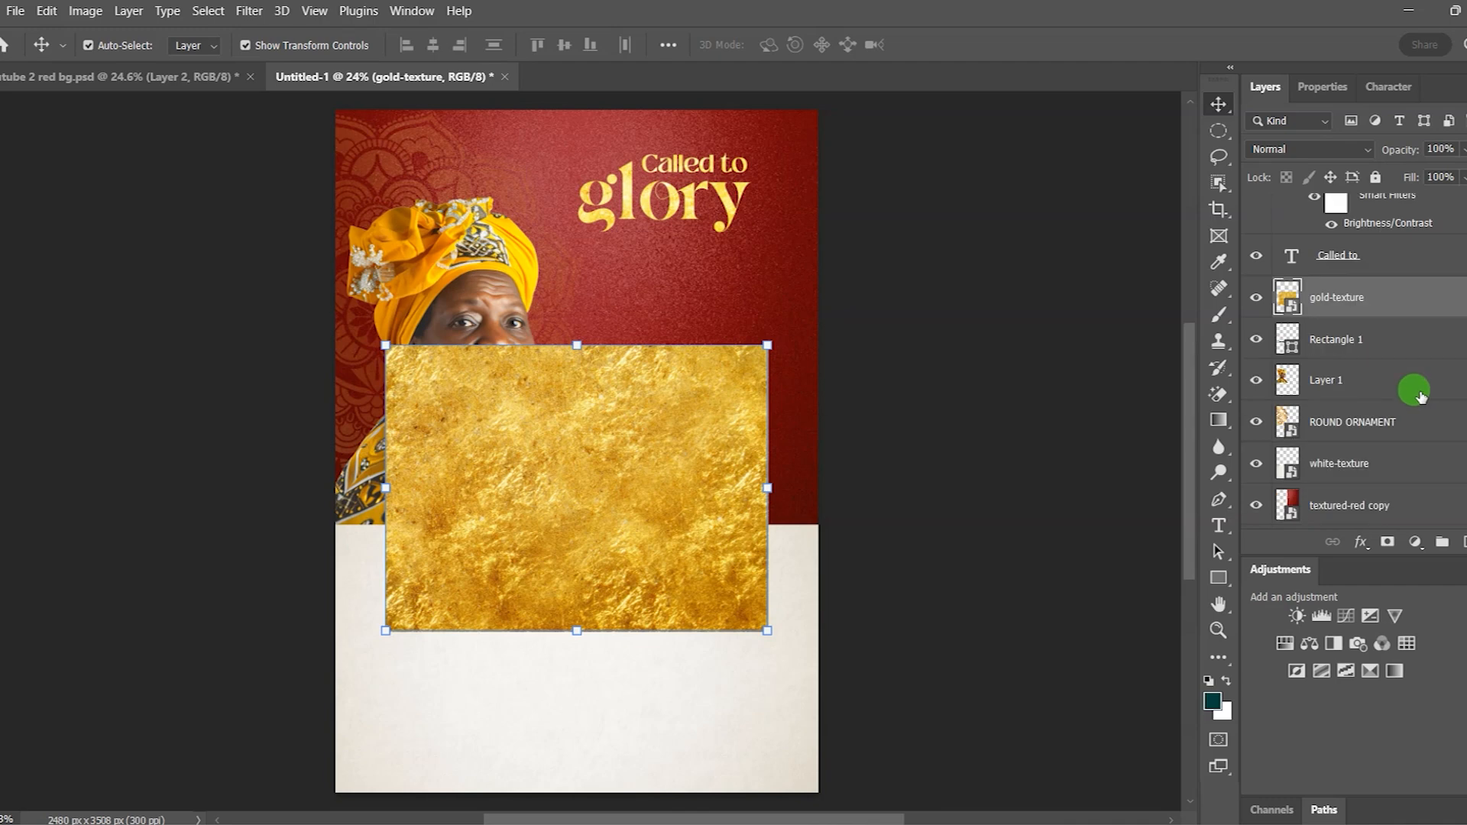
right_click(1386, 303)
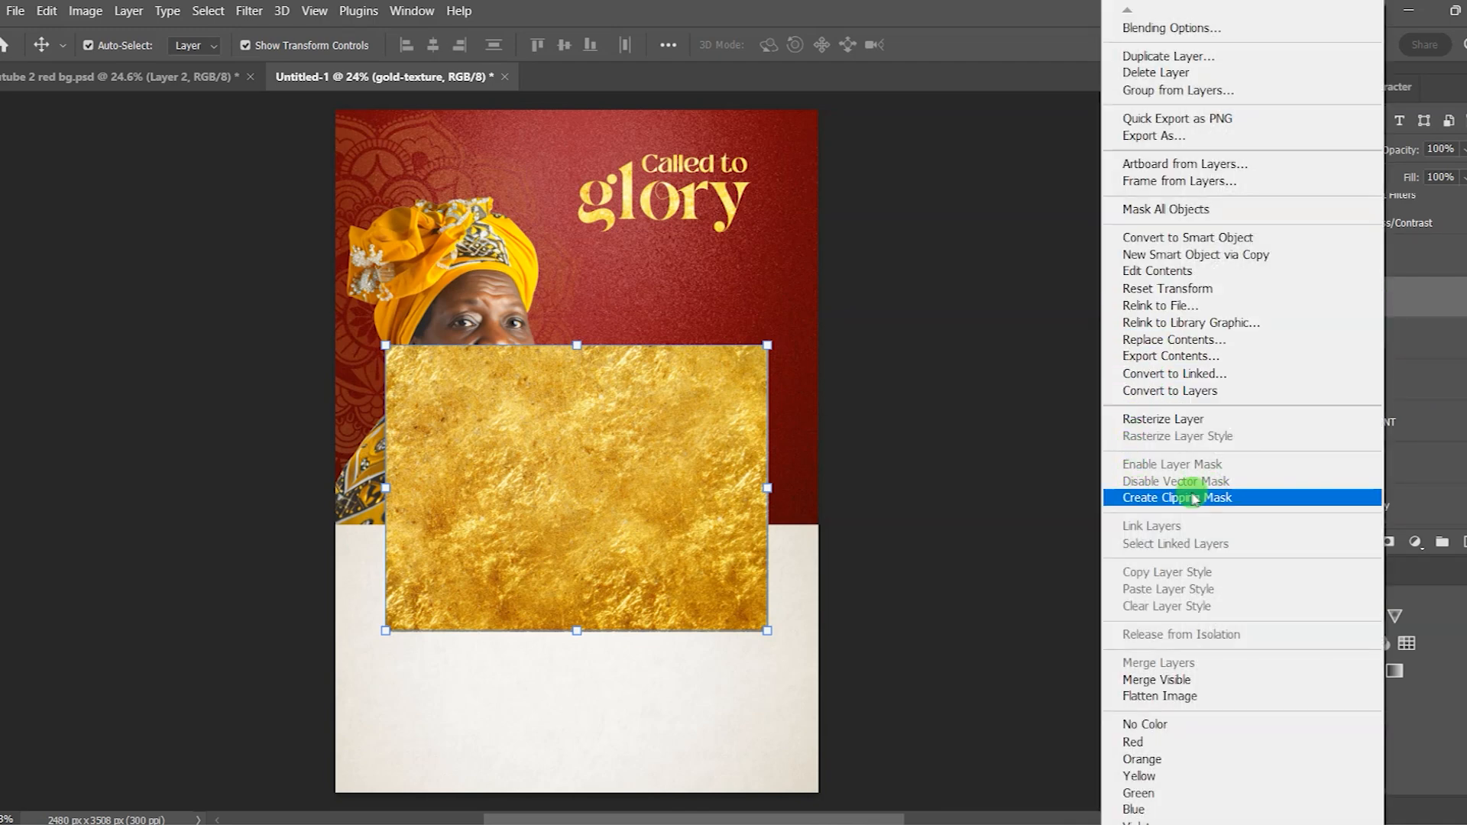
left_click(1257, 498)
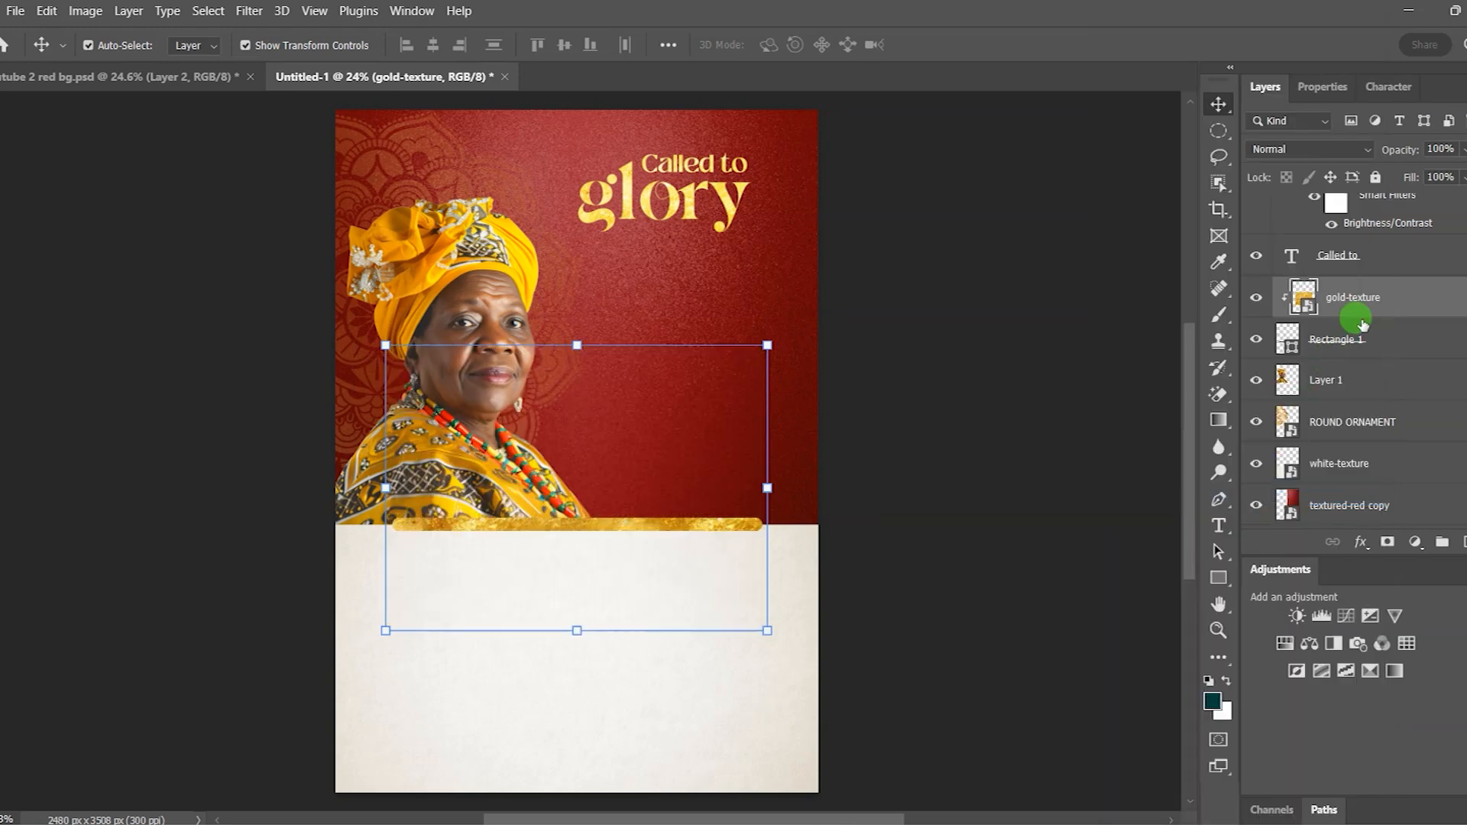
- Apply a Brightness/Contrast adjustment with brightness 10 to the divider bar's gold texture
left_click(84, 11)
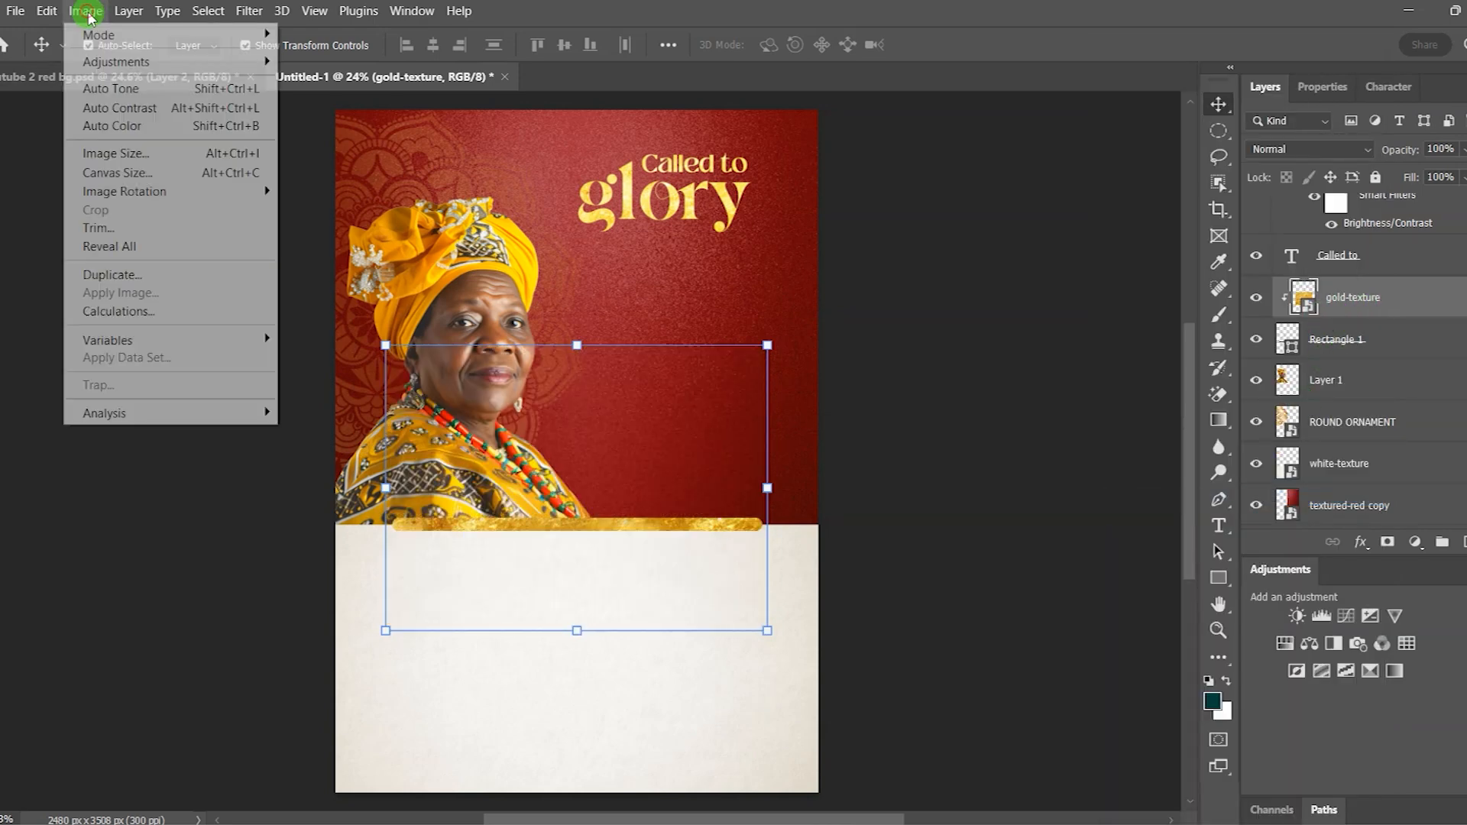
mouse_move(118, 61)
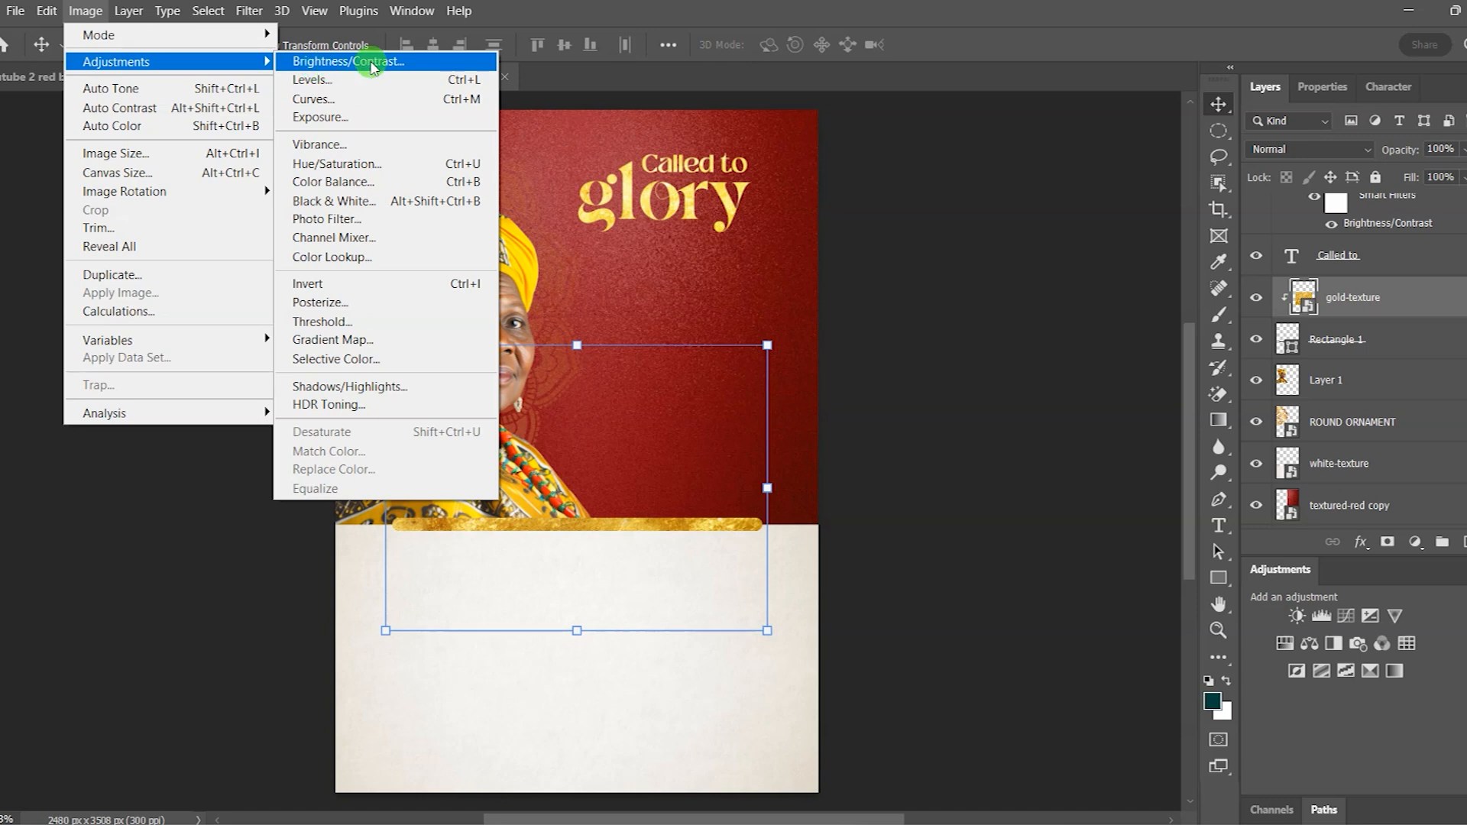
left_click(349, 61)
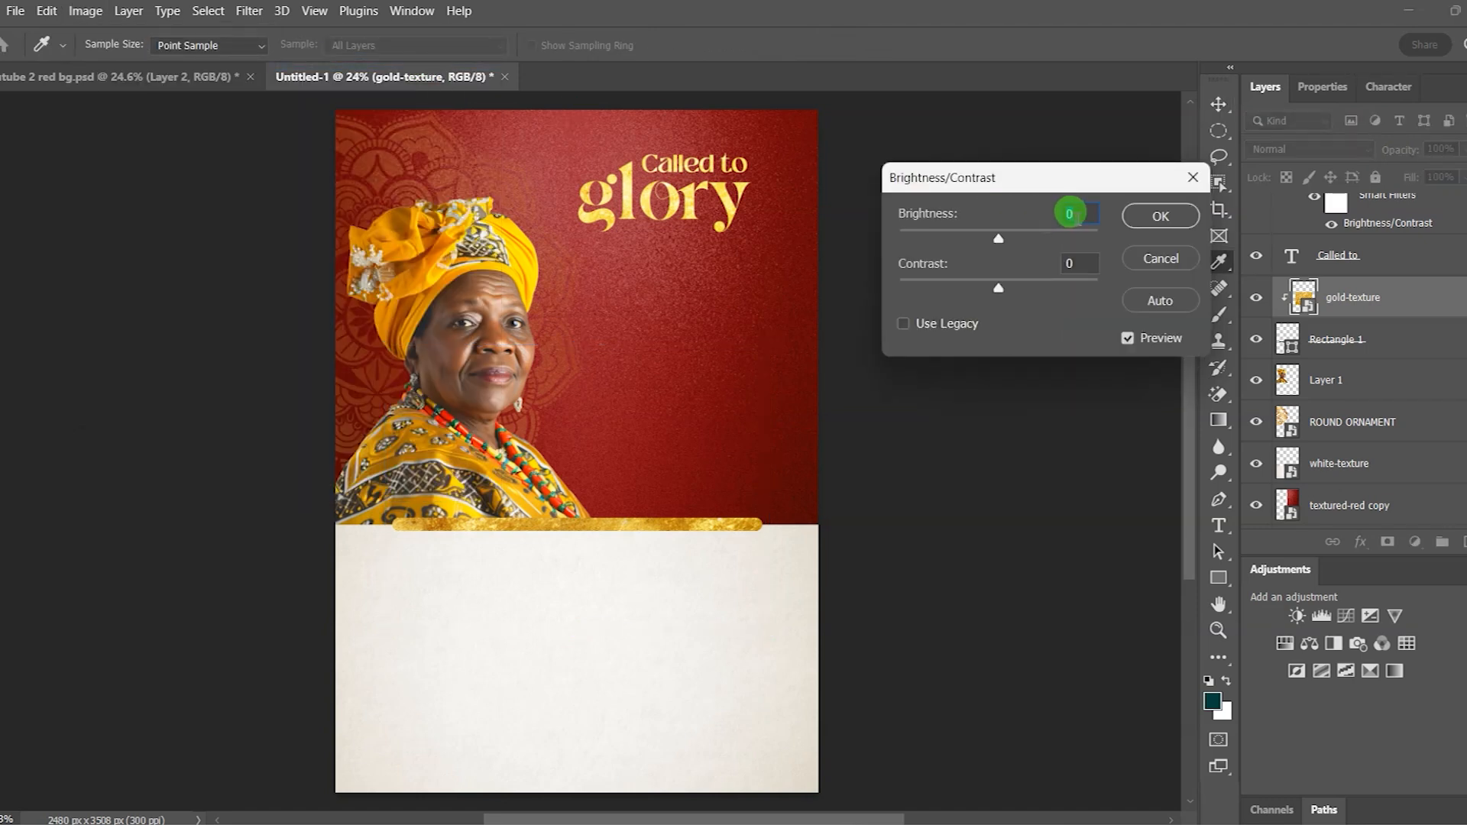
type("10")
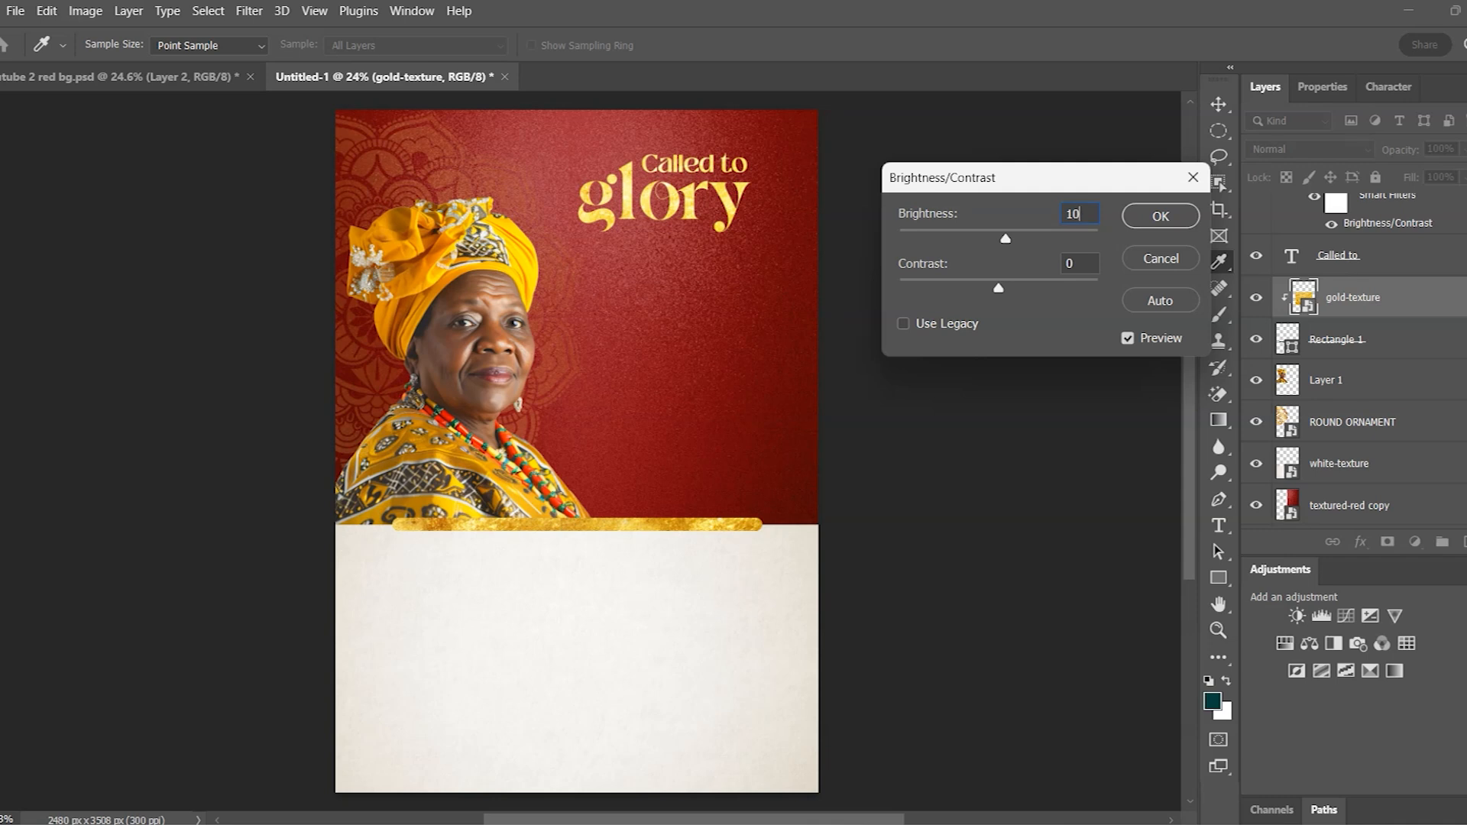
key("Return")
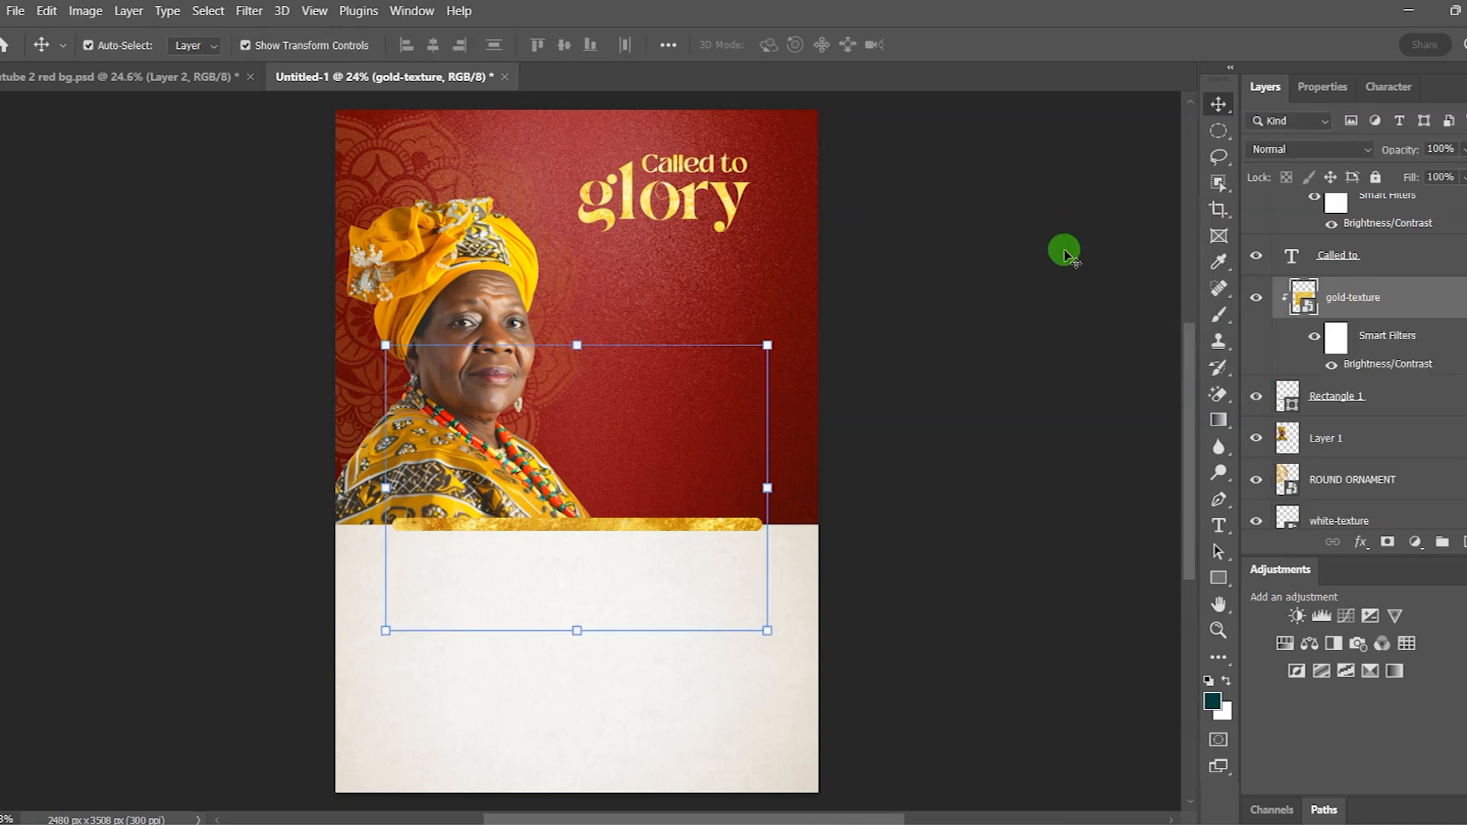
left_click(1016, 335)
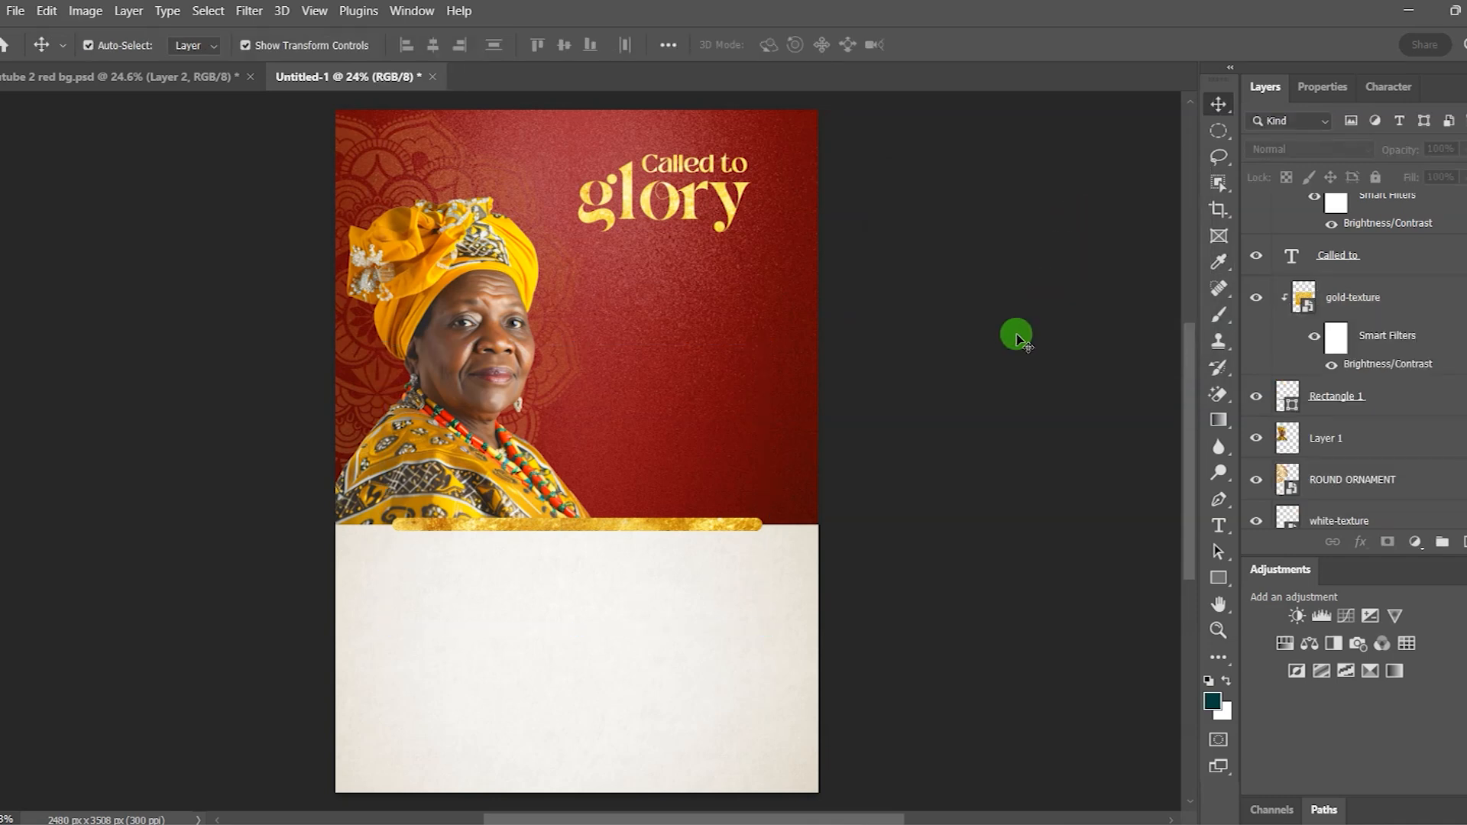
- Draw a teal rectangle about 999 × 459 px below the title and fill it with white lorem ipsum paragraph text at 12 pt
left_click(1216, 578)
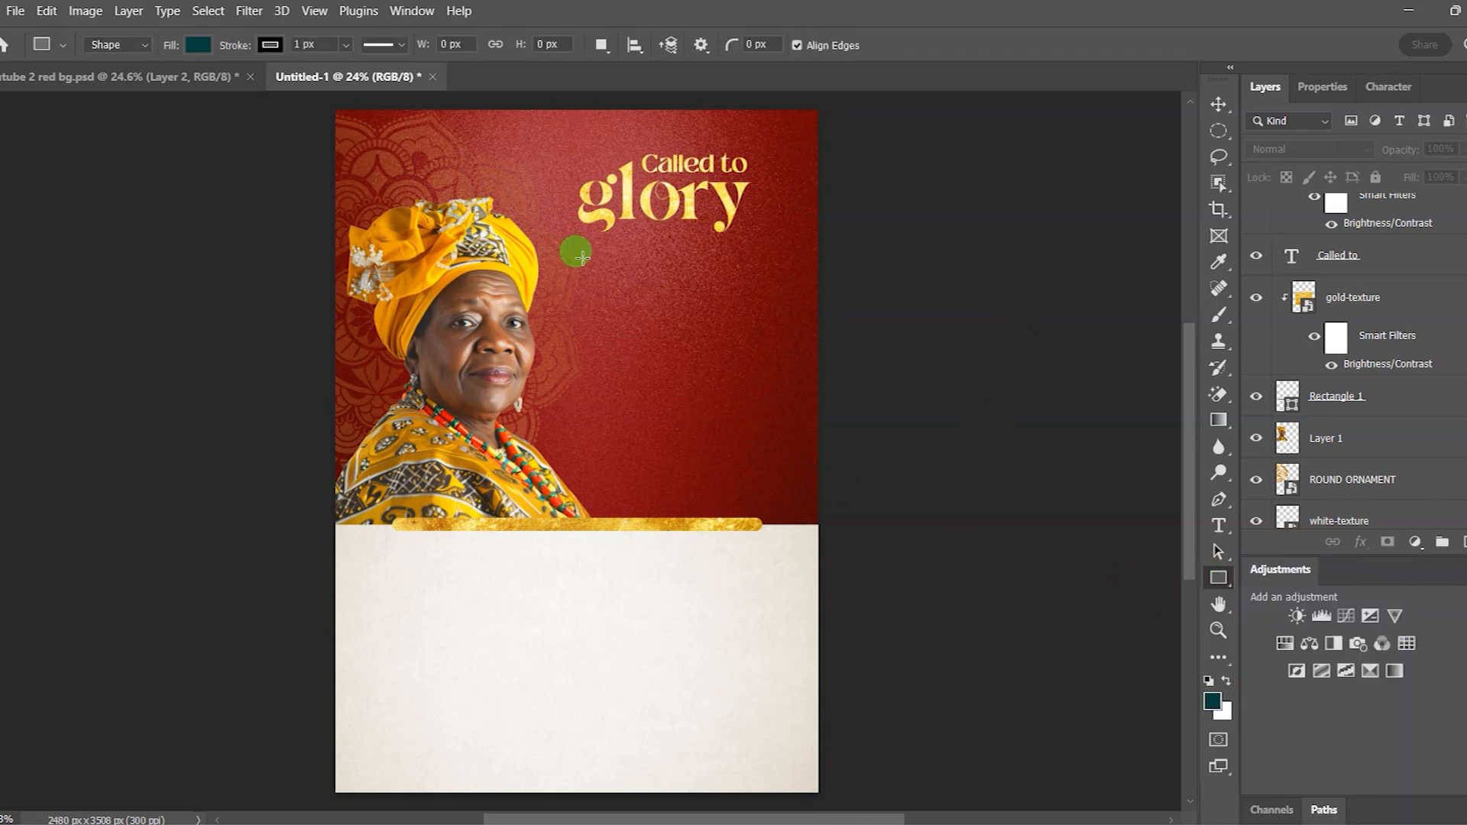
left_click_drag(582, 262, 775, 349)
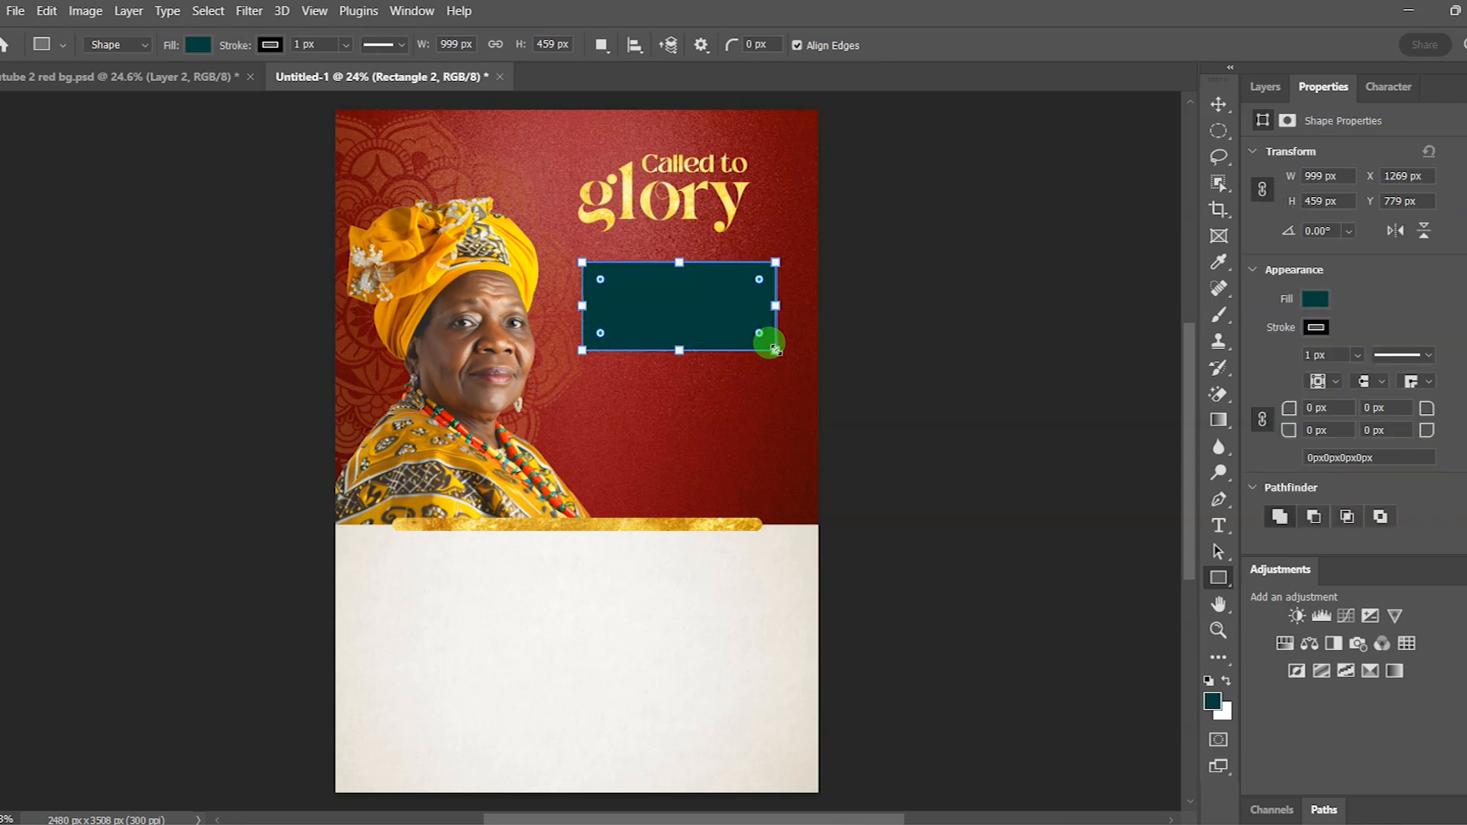
left_click(1218, 525)
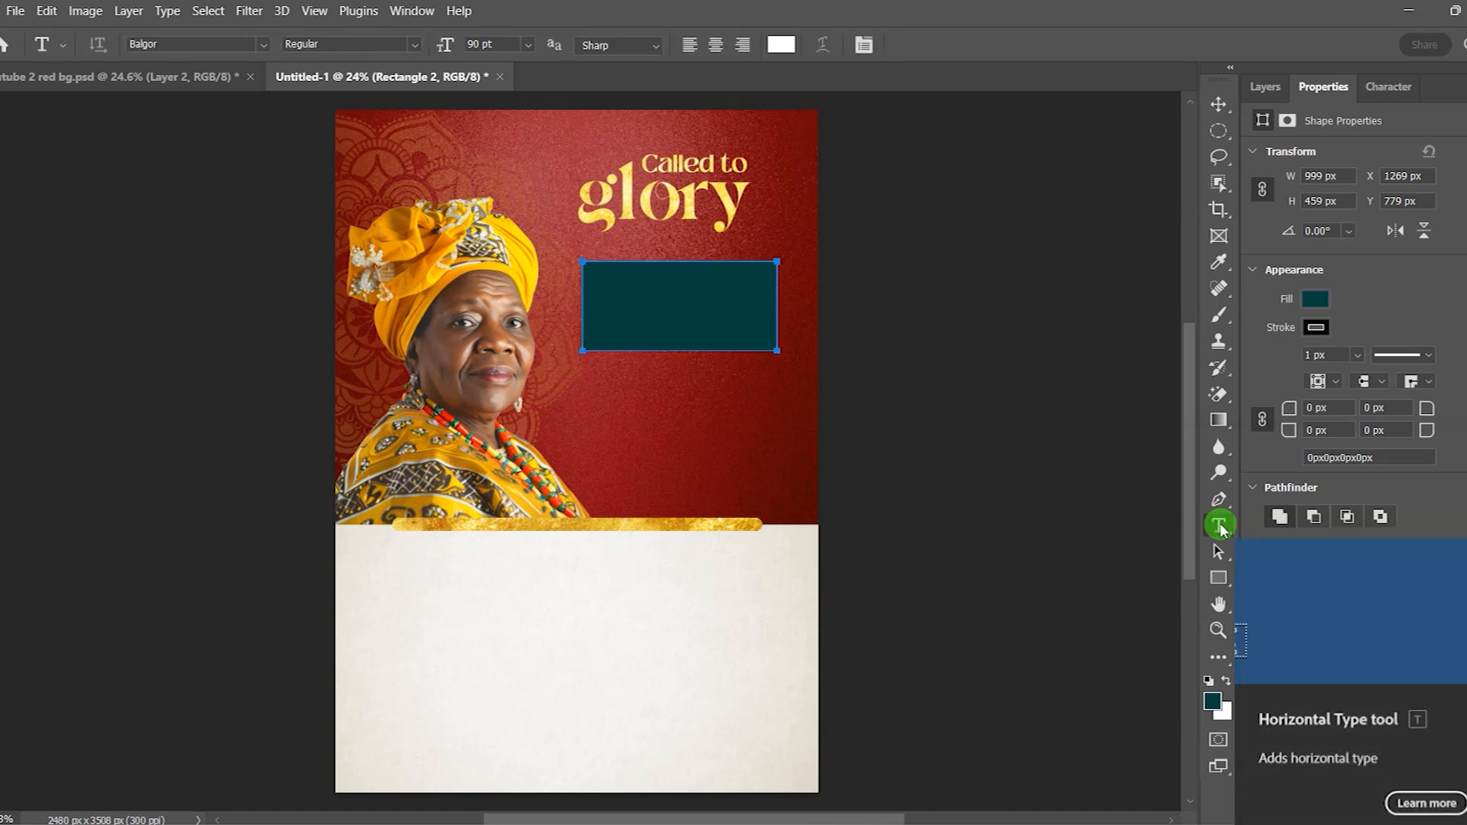
left_click(609, 281)
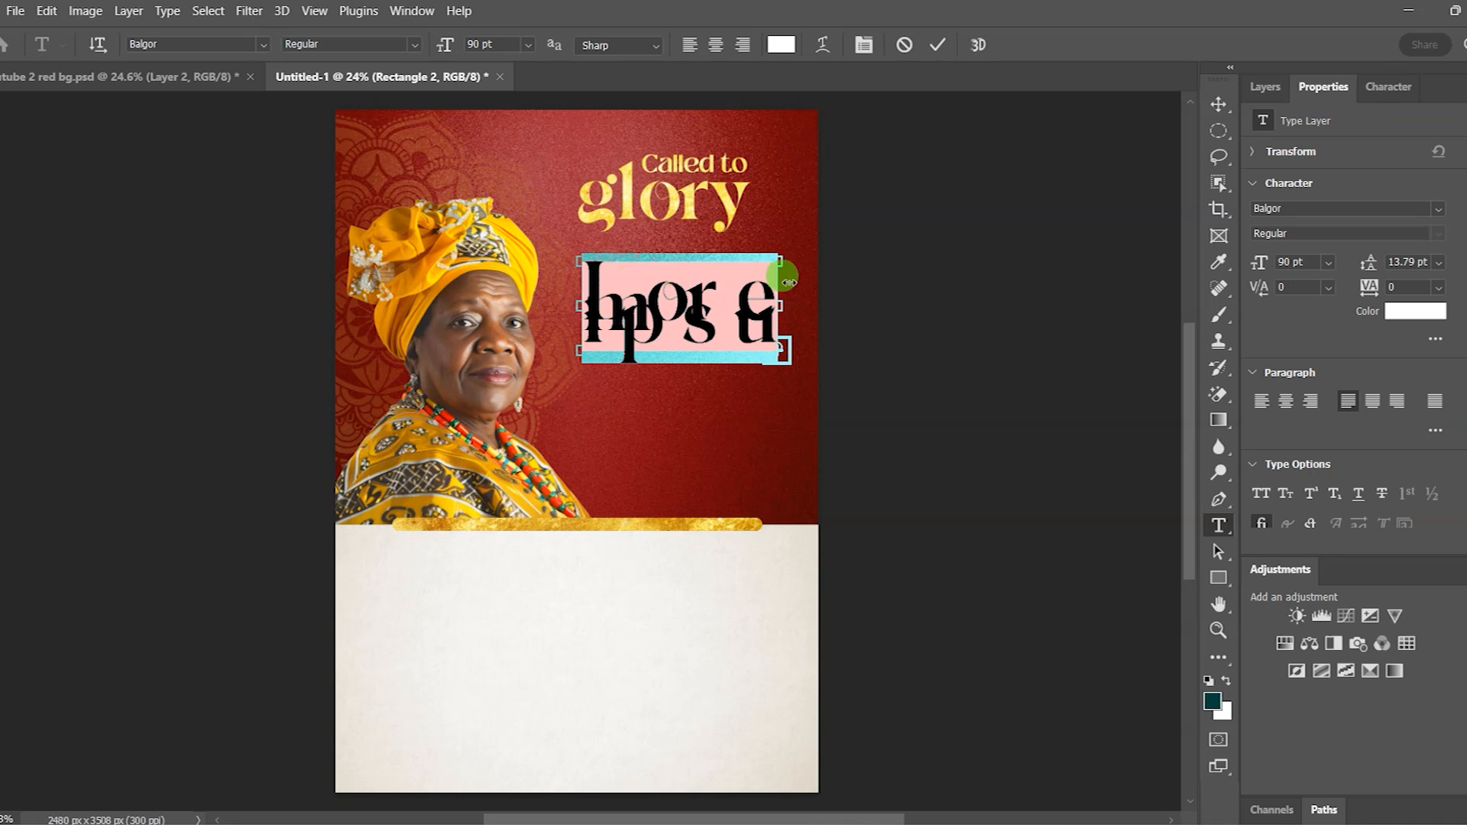
left_click(529, 49)
left_click(507, 165)
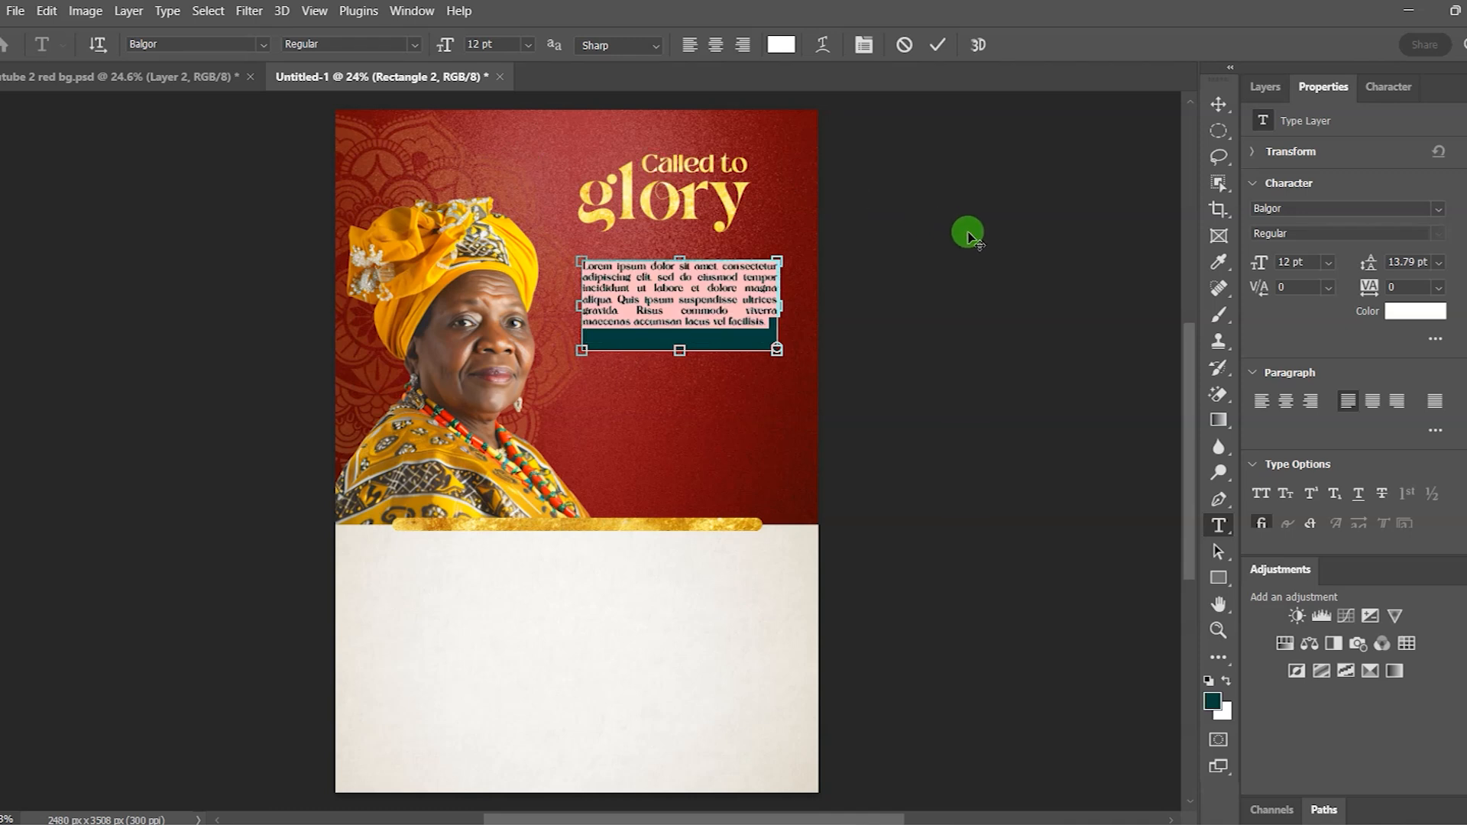
left_click(939, 46)
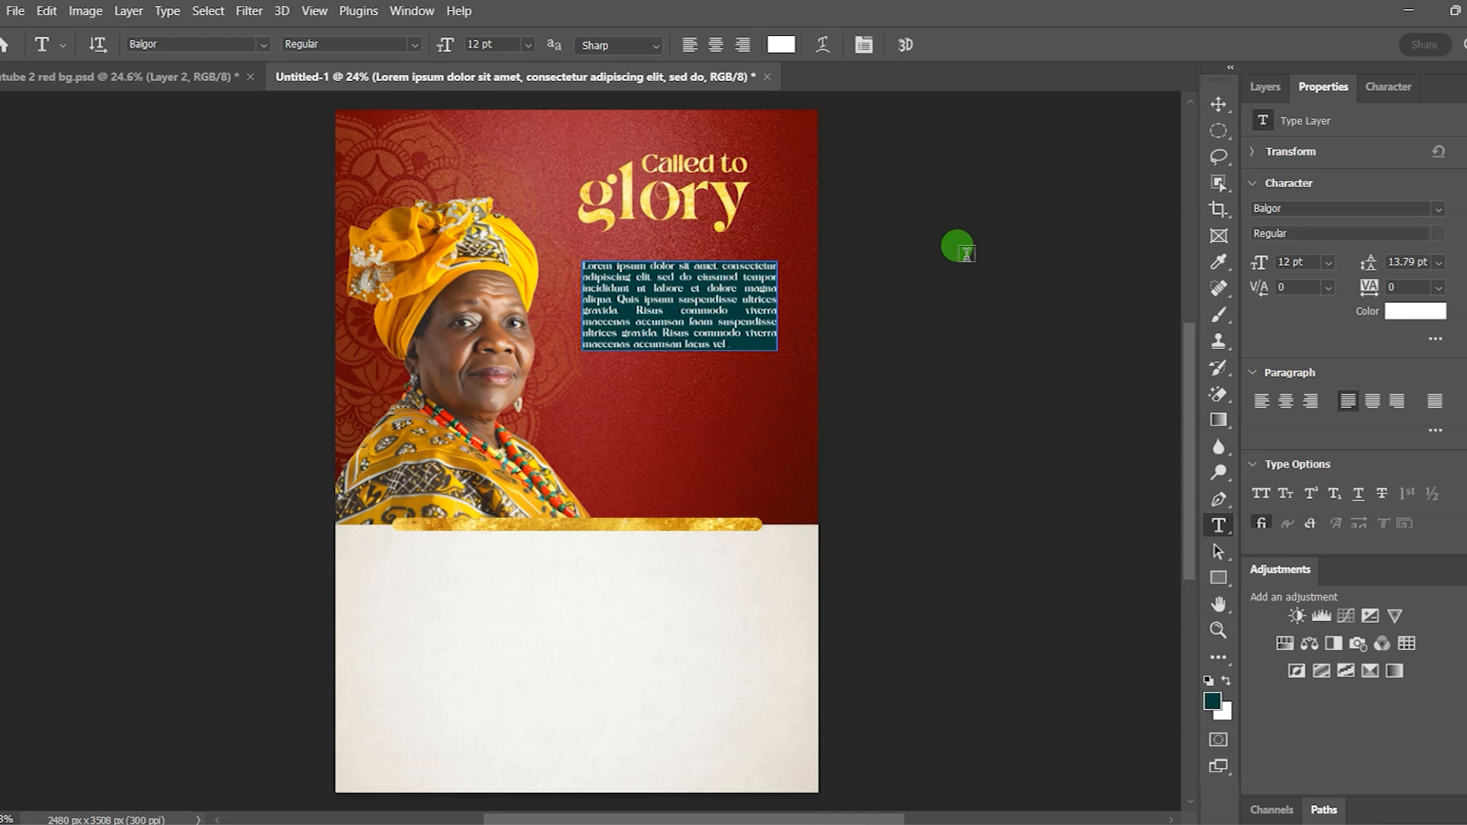
- Change the lorem ipsum paragraph's font to Arial Regular
left_click(1219, 104)
left_click(1439, 264)
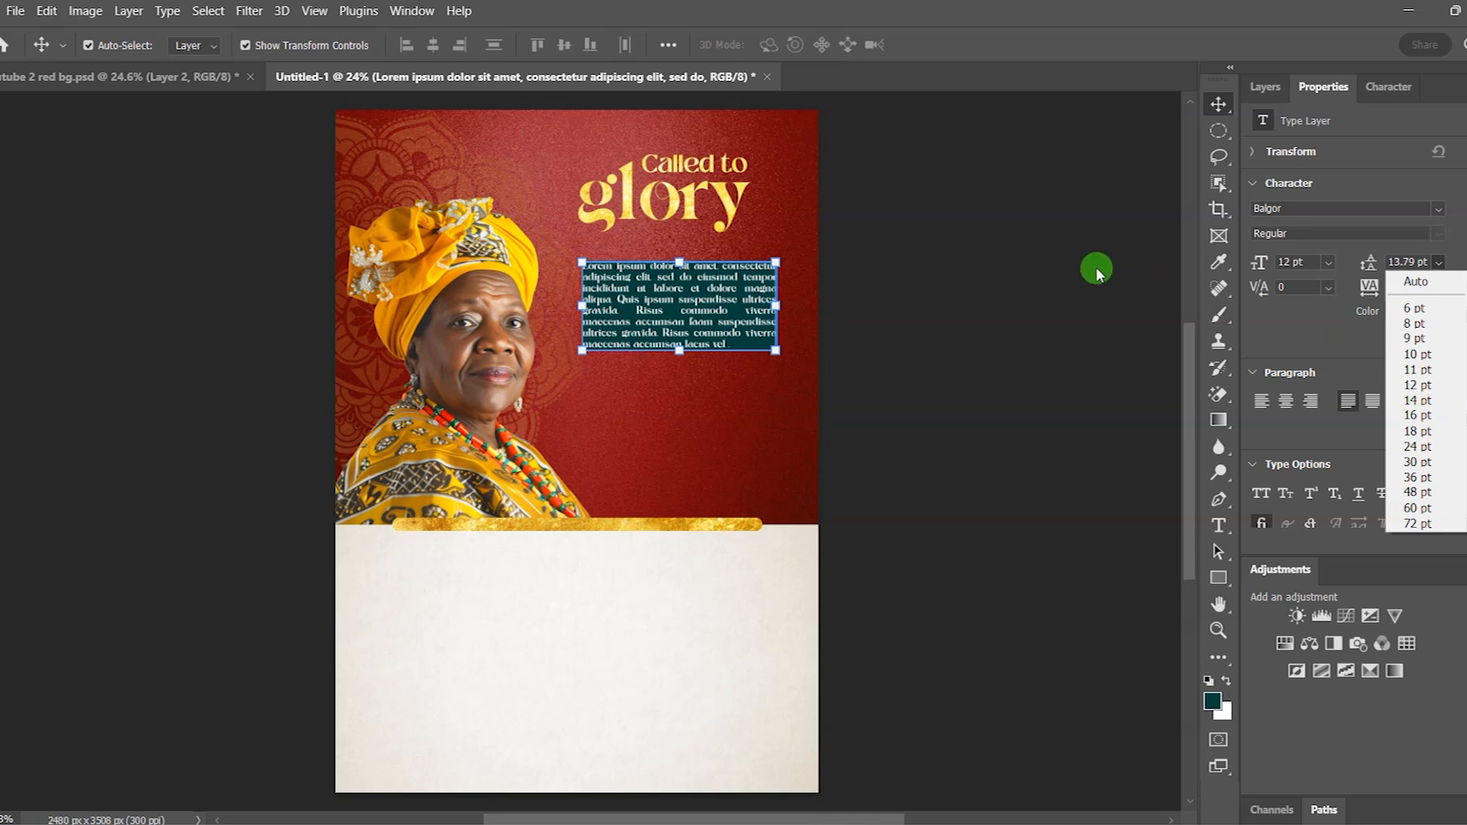
left_click(1437, 211)
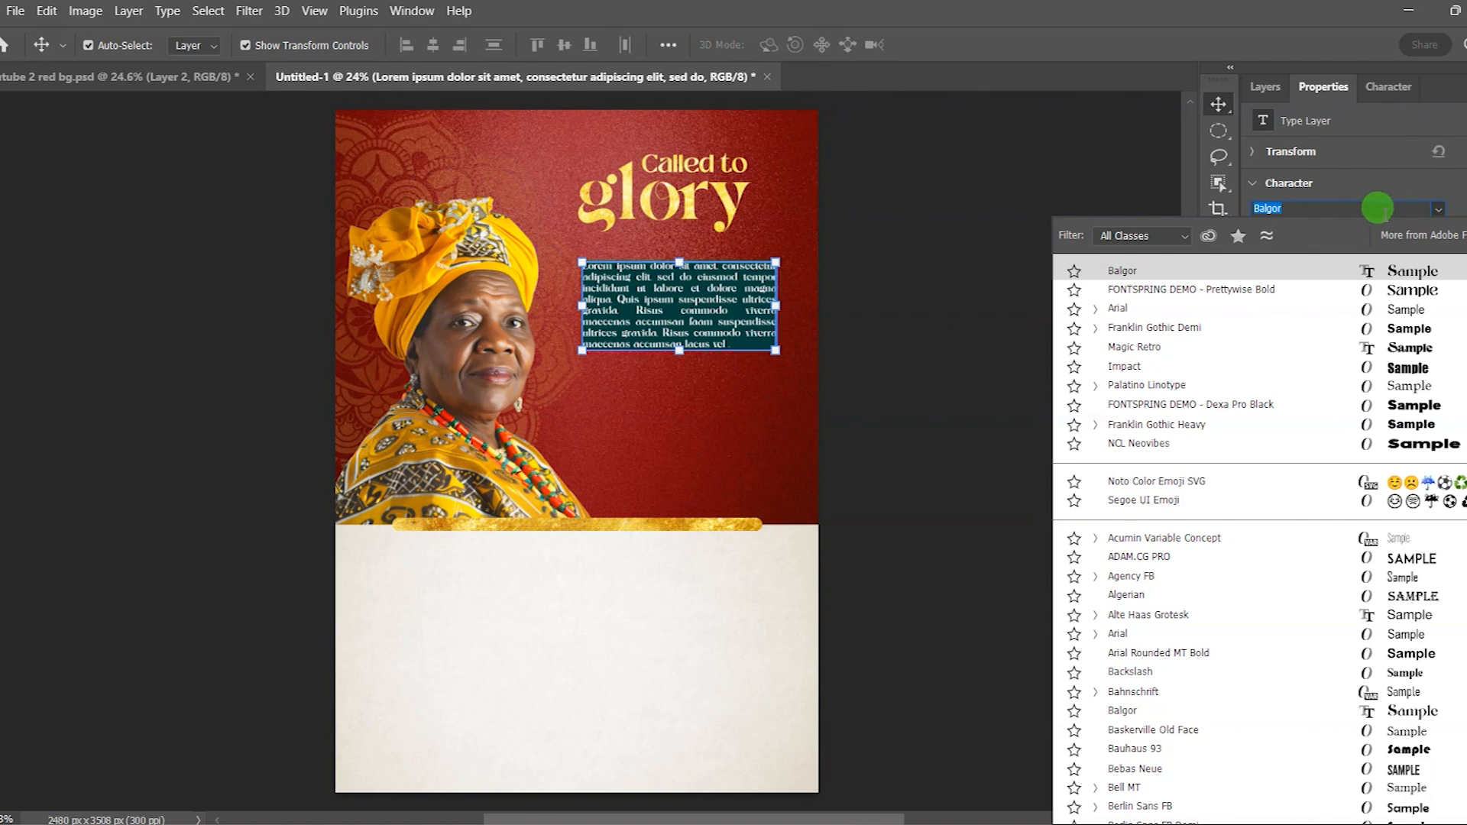
type("ar")
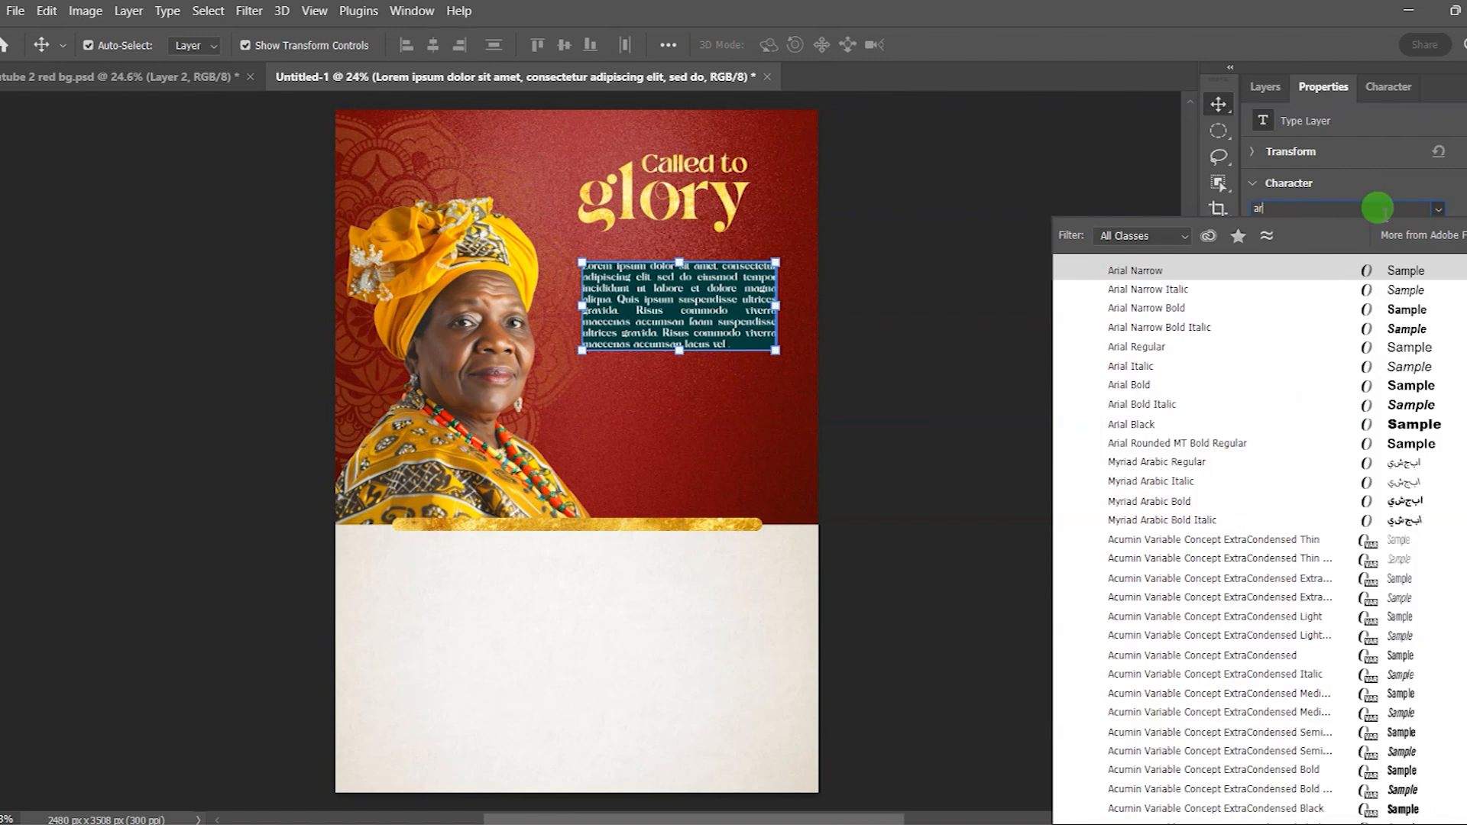
left_click(1137, 350)
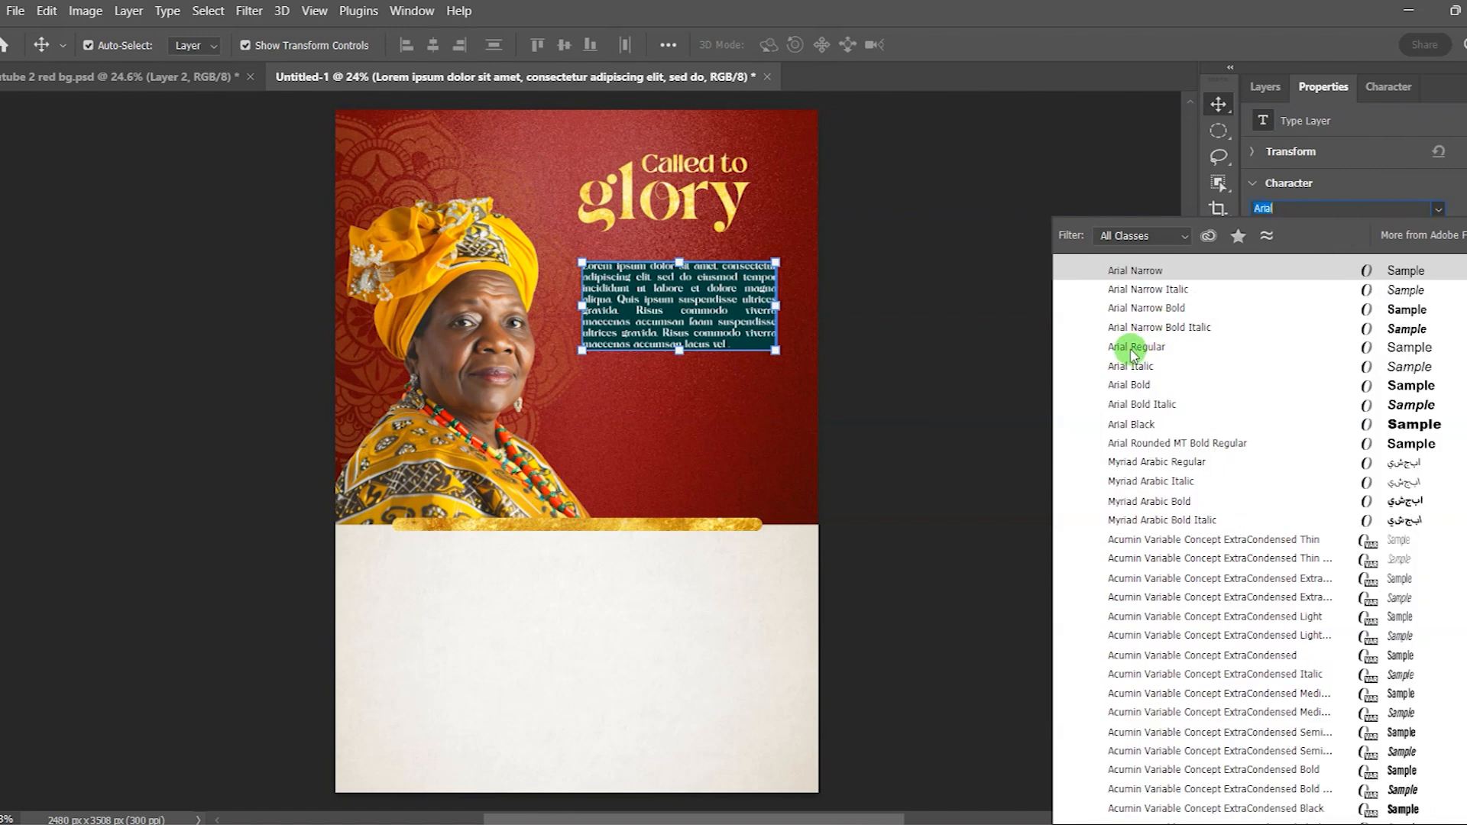
left_click(1165, 350)
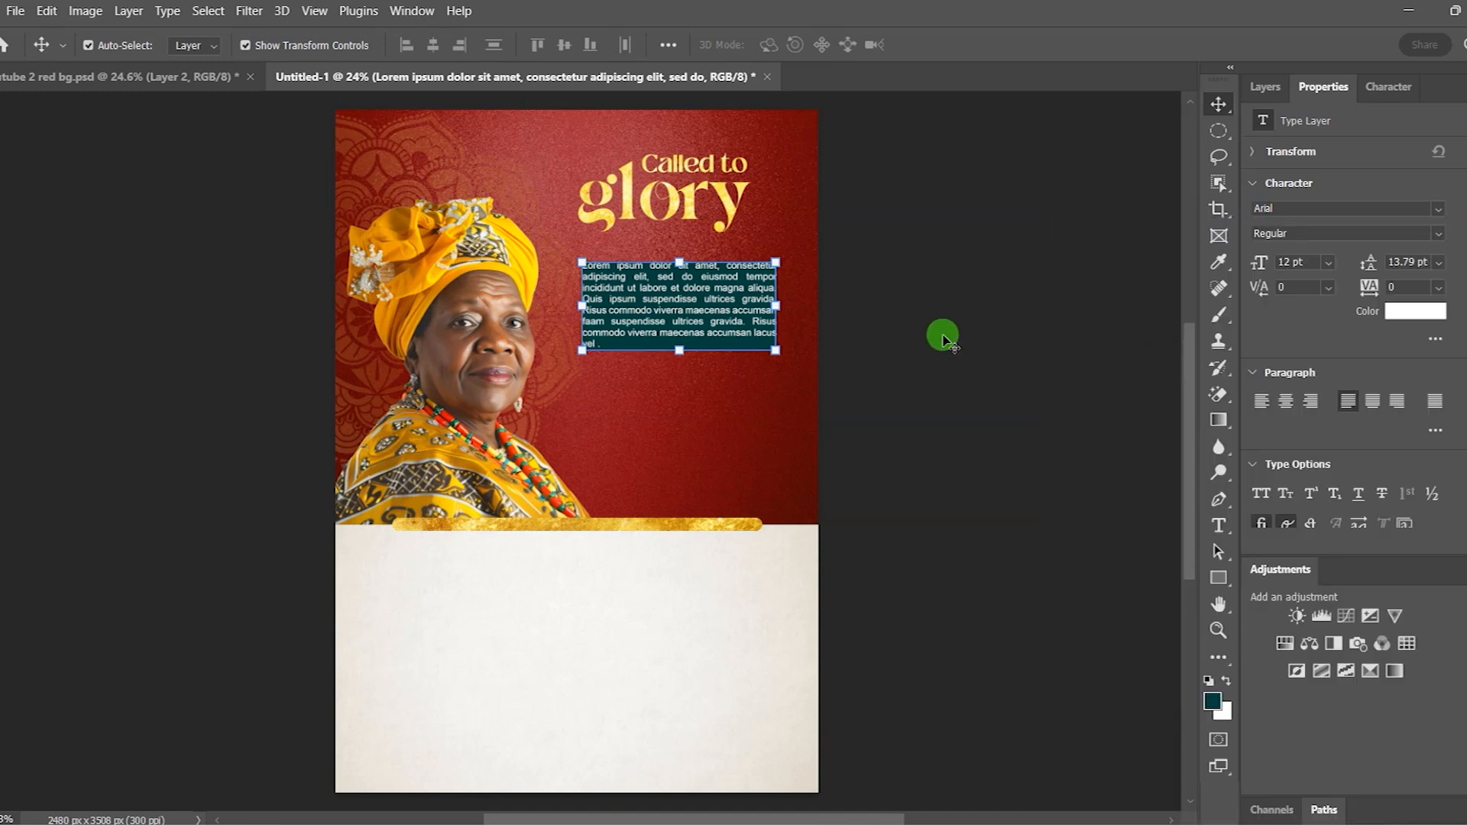
left_click(945, 337)
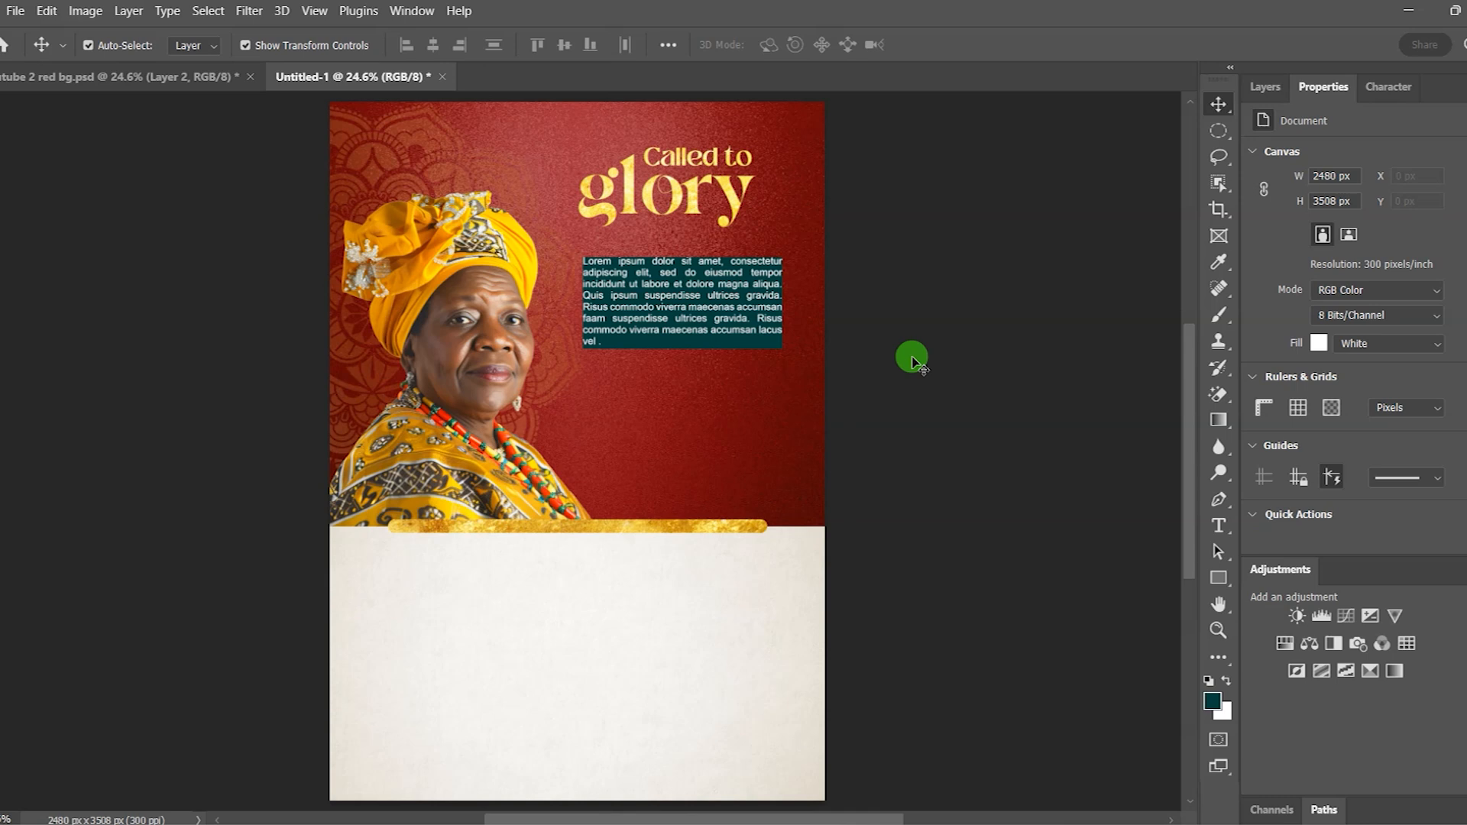
- Remove the stroke from the teal rectangle behind the paragraph text, Rectangle 2
left_click(1265, 86)
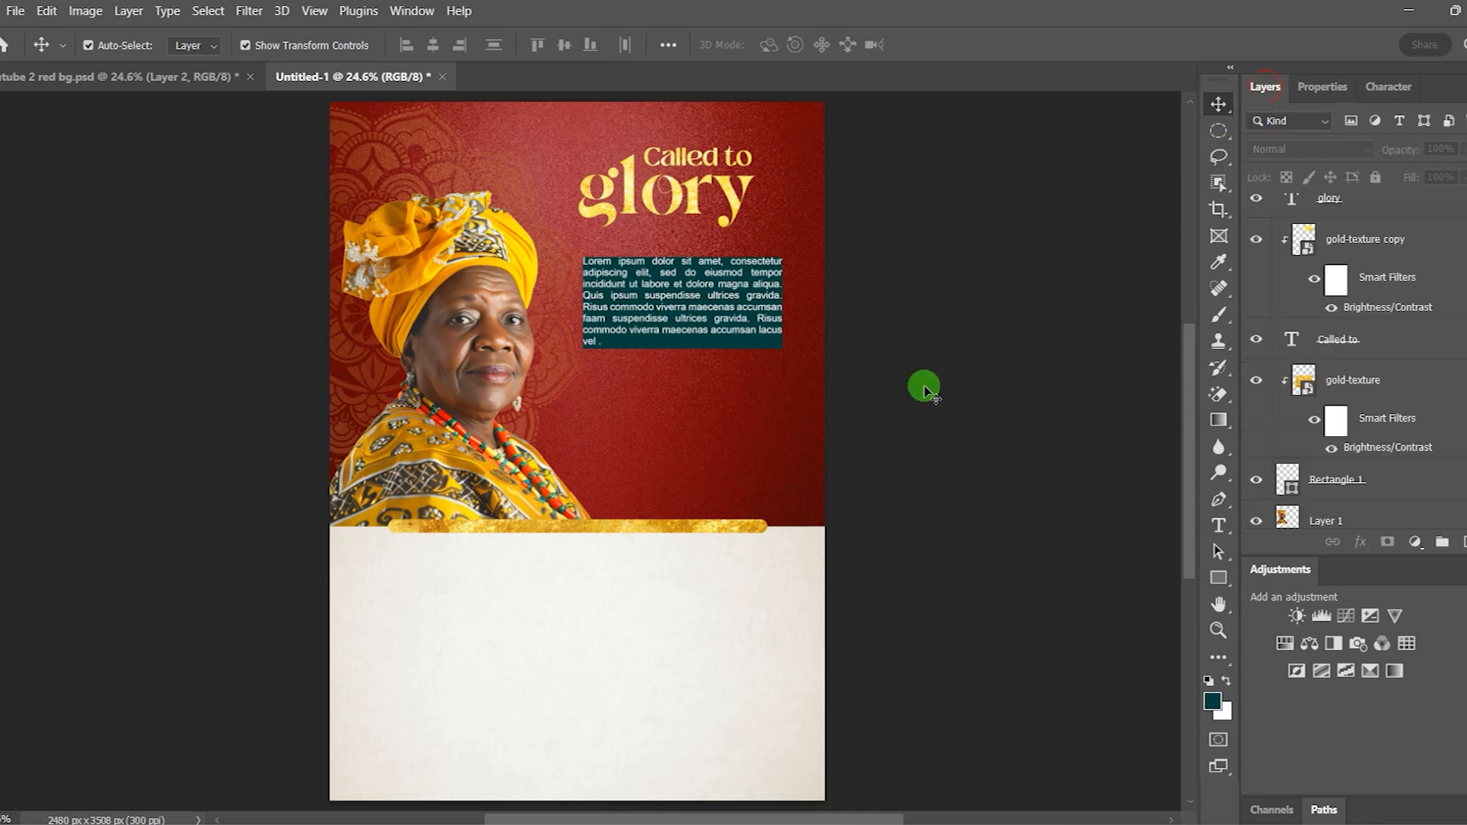
left_click(766, 352)
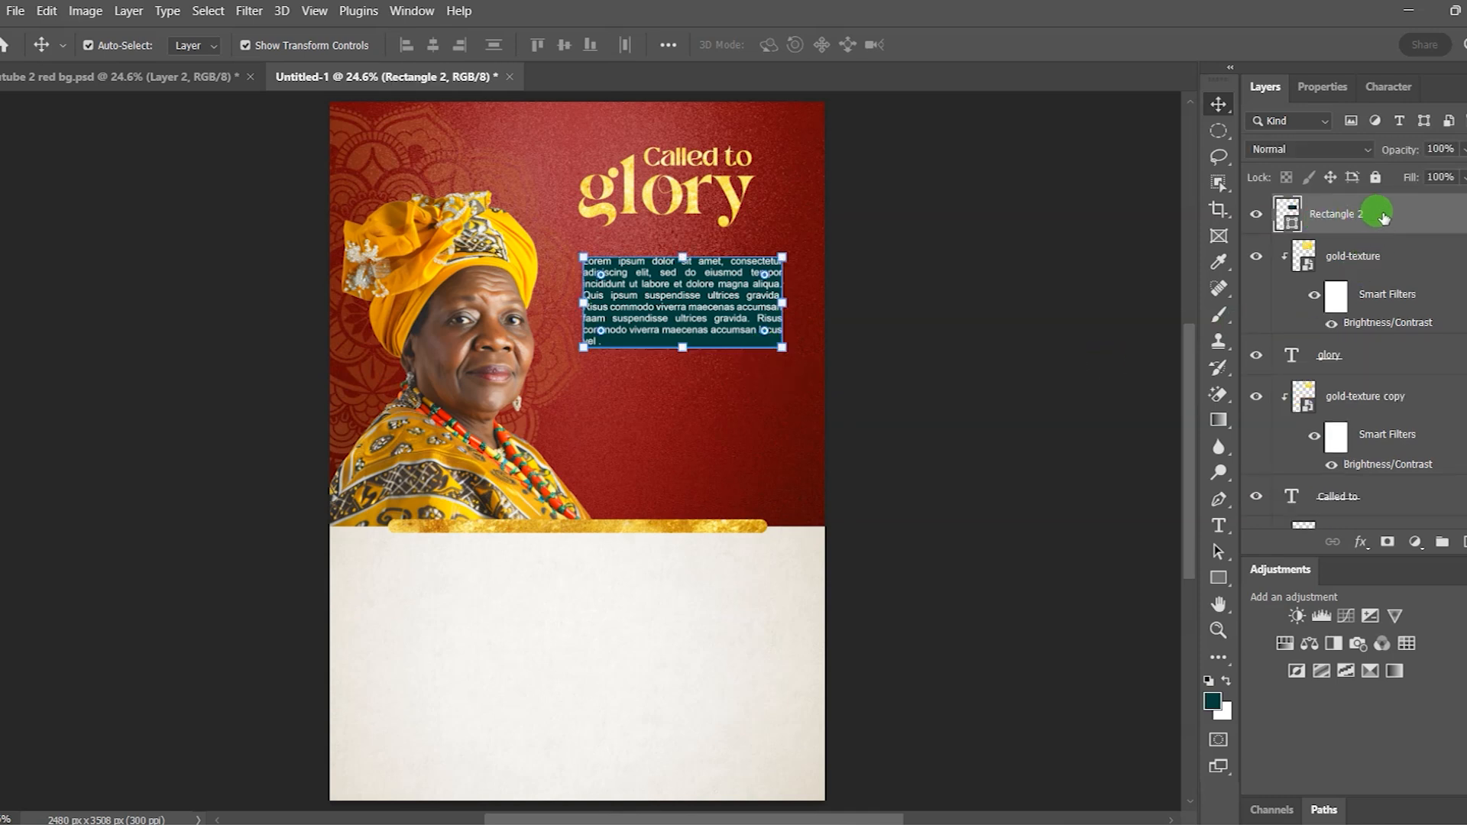
scroll(1383, 218, "up", 1)
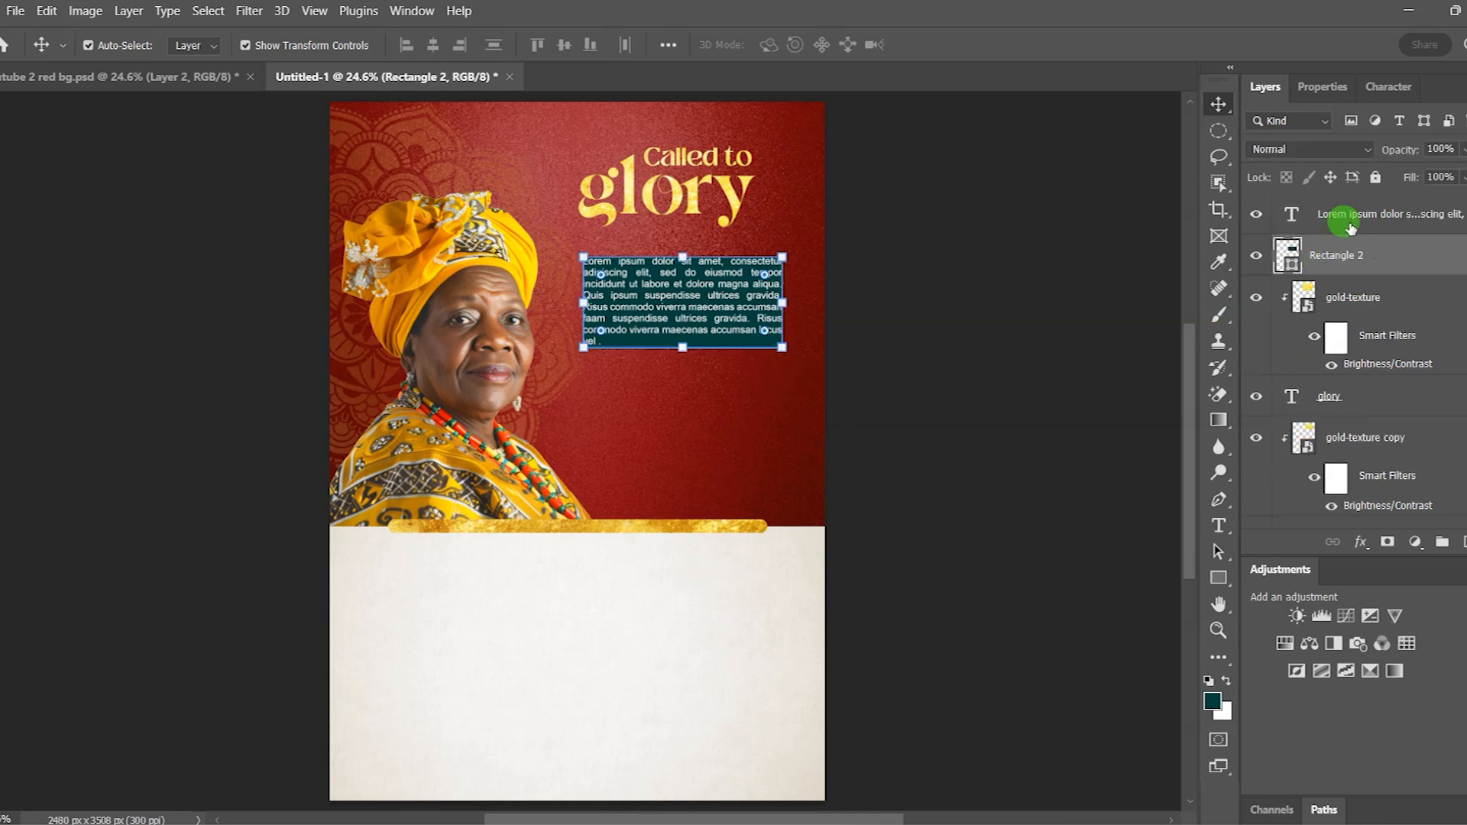
left_click(1330, 88)
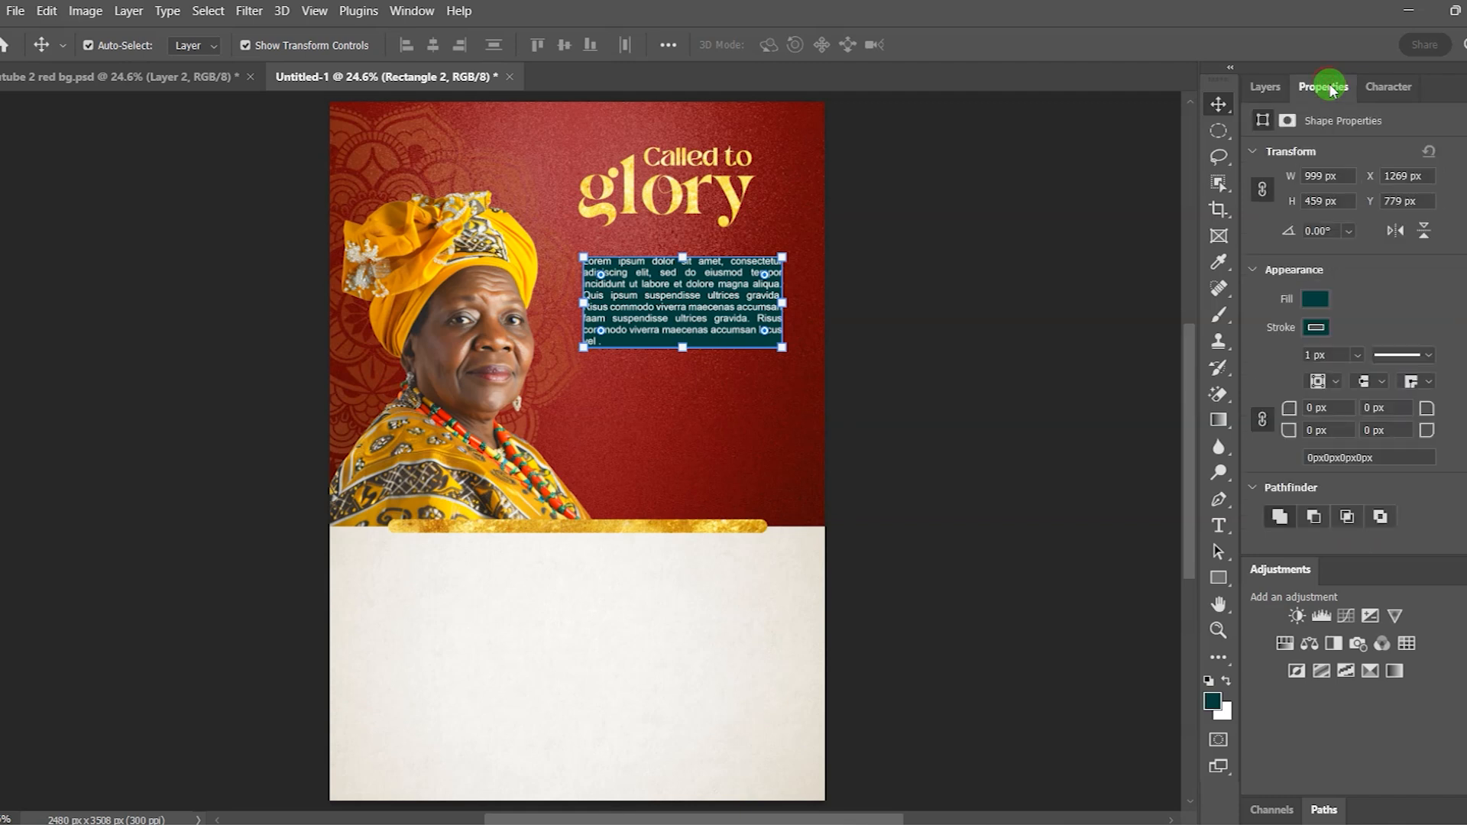
left_click(1317, 329)
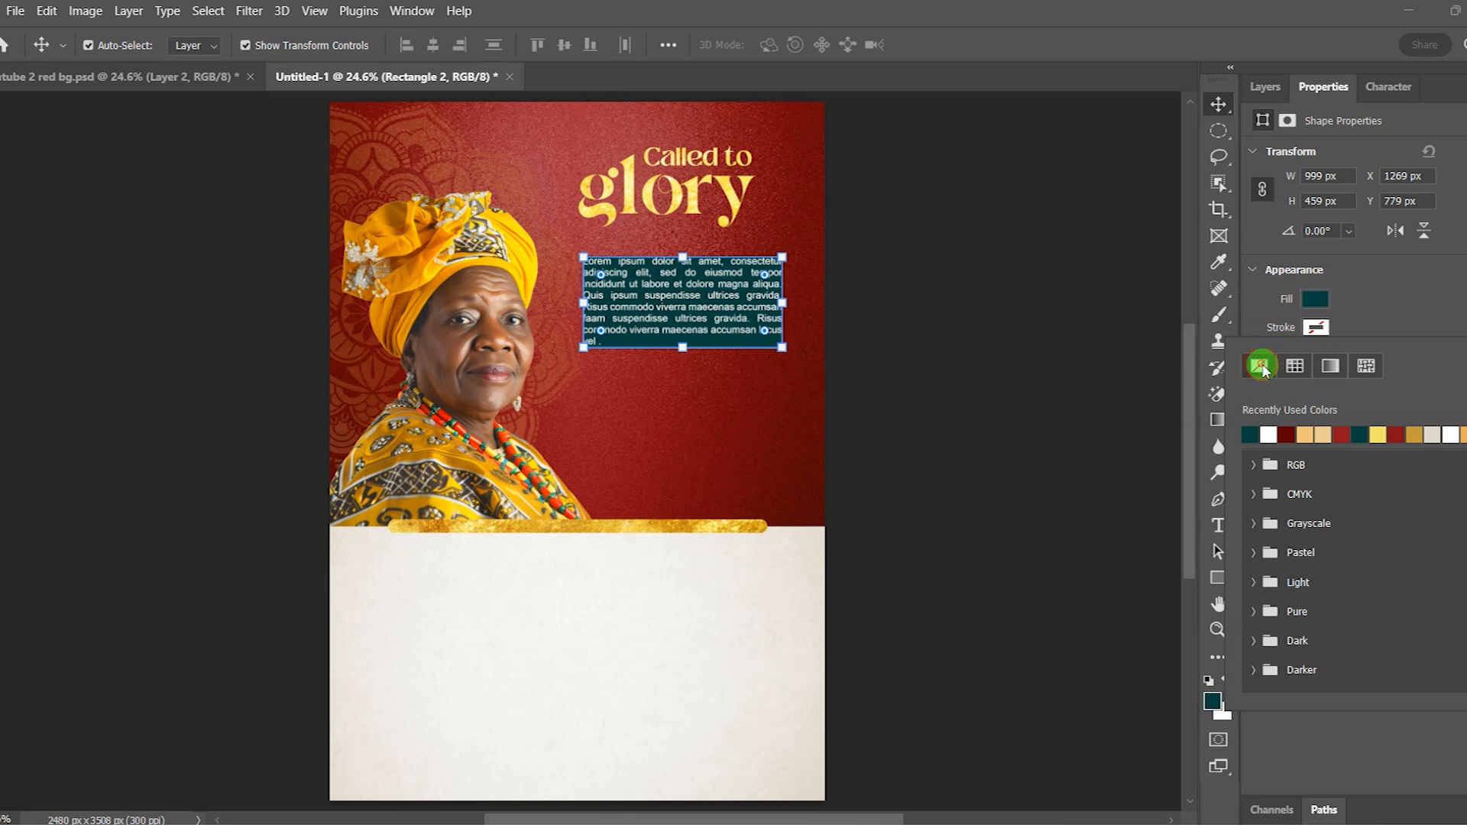
- Remove the fill from Rectangle 2 behind the lorem ipsum paragraph and deselect it
left_click(1427, 278)
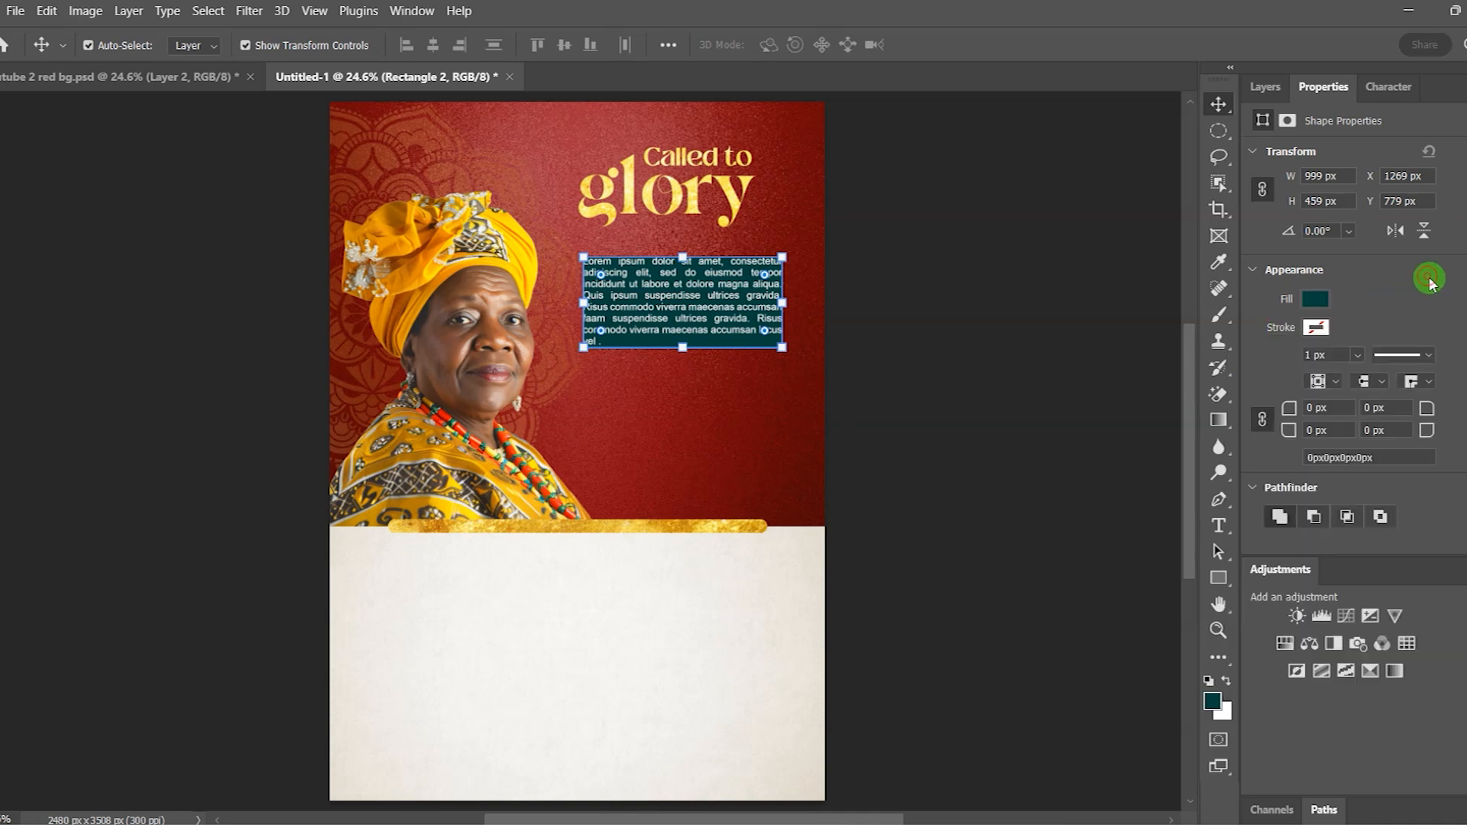
left_click(1314, 302)
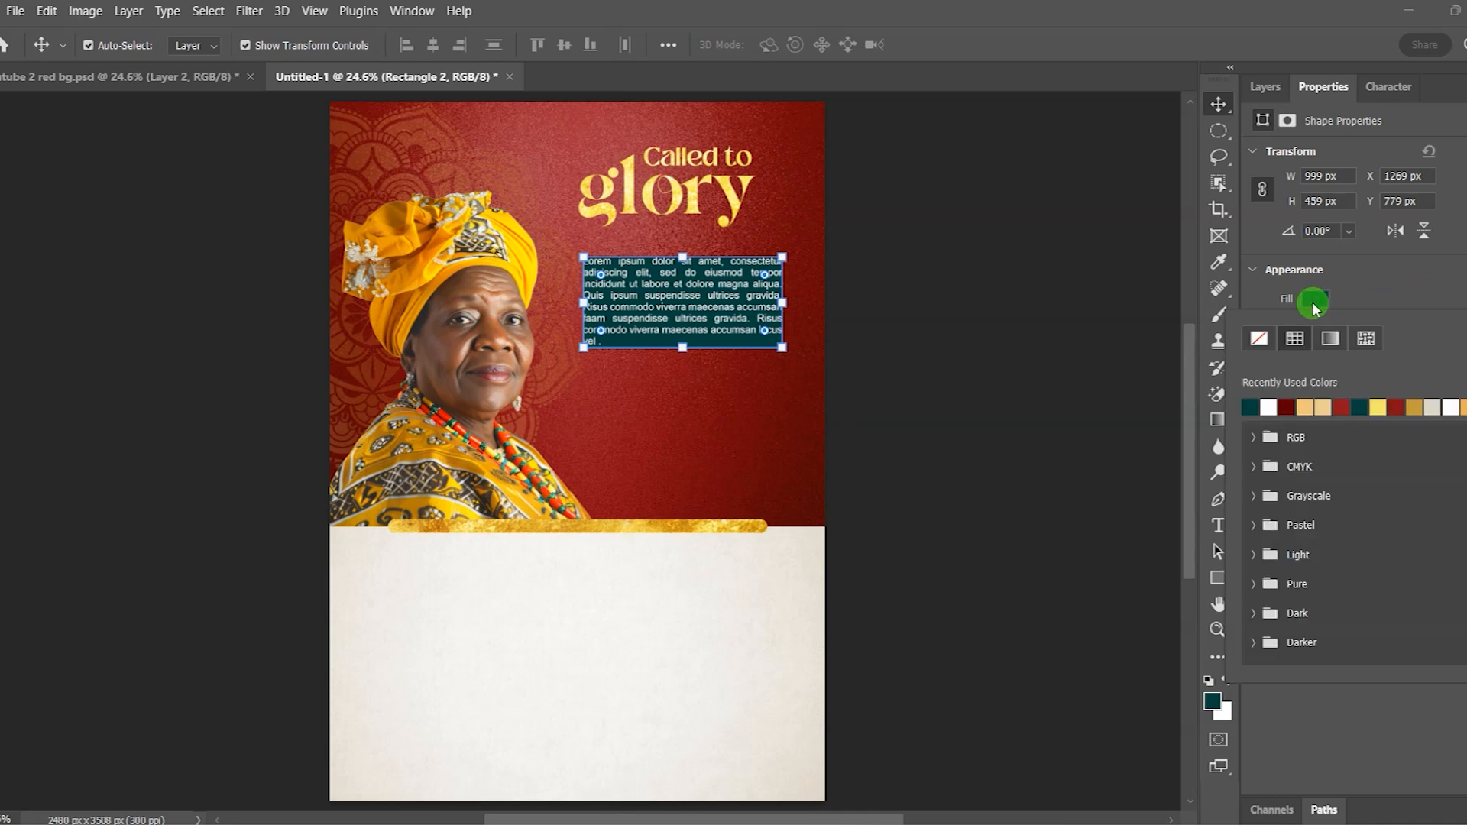
left_click(1261, 340)
left_click(1022, 333)
left_click(1022, 334)
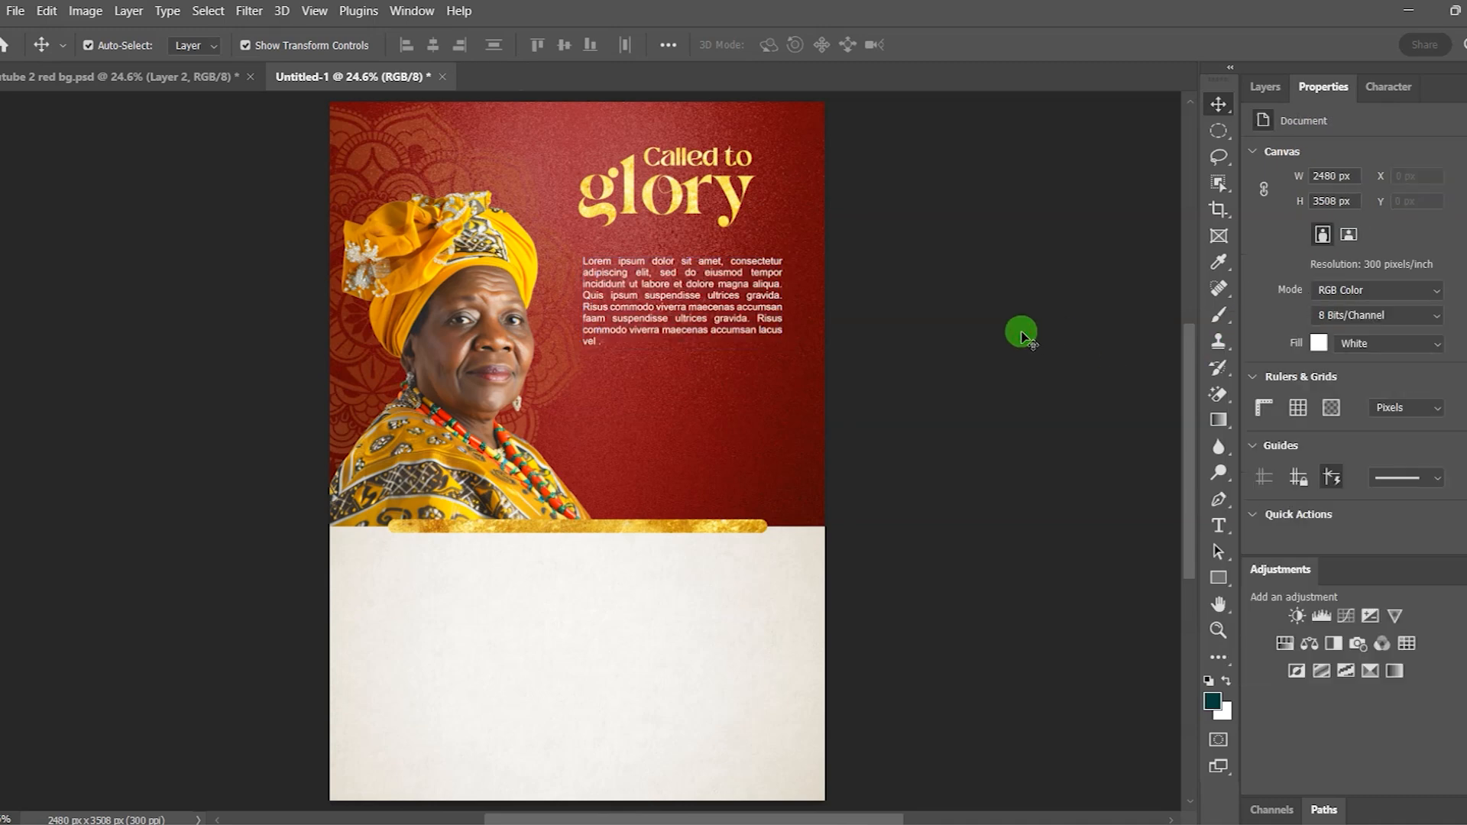
scroll(623, 273, "up", 4)
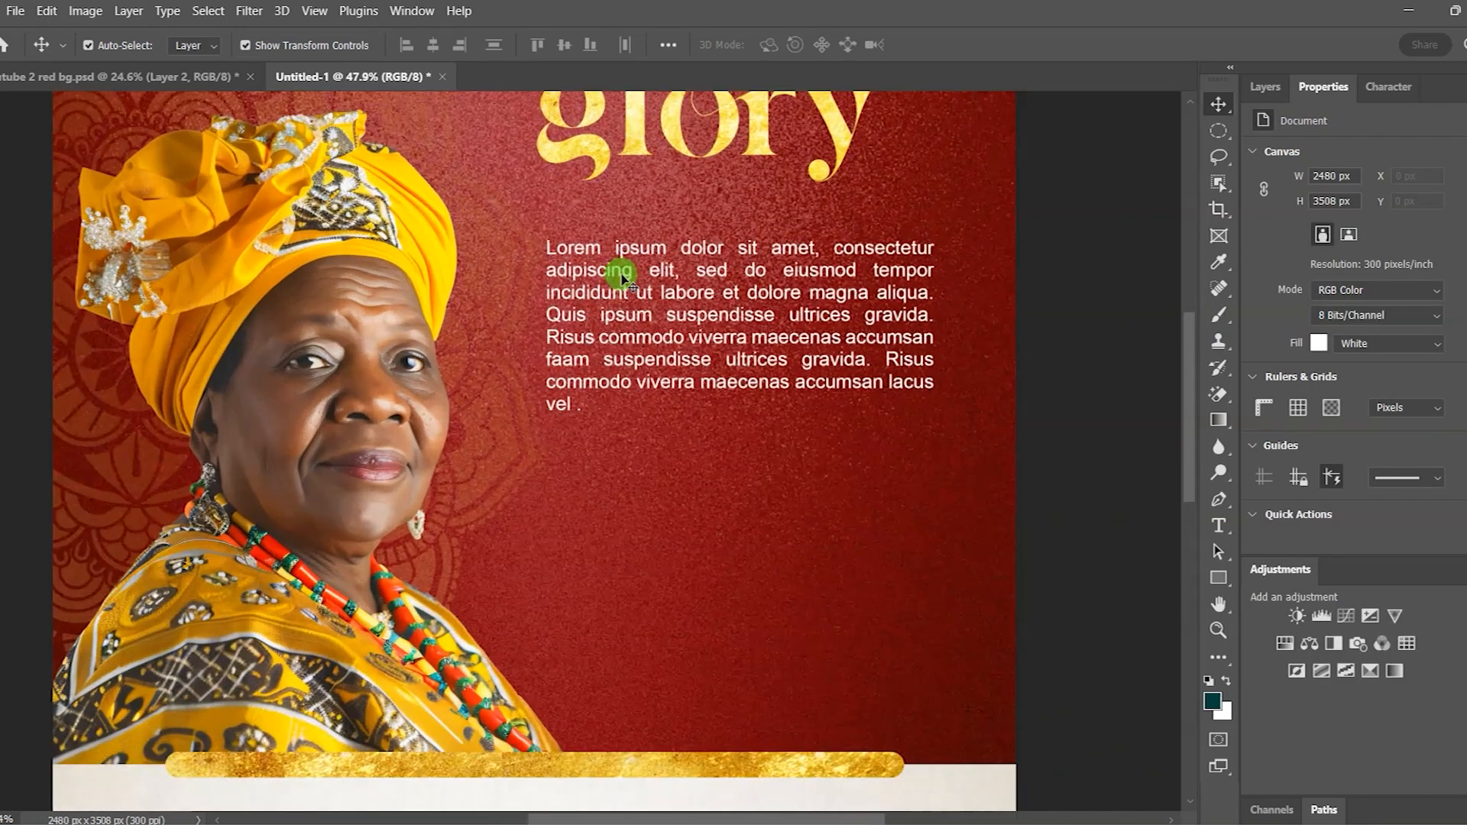
scroll(623, 273, "up", 1)
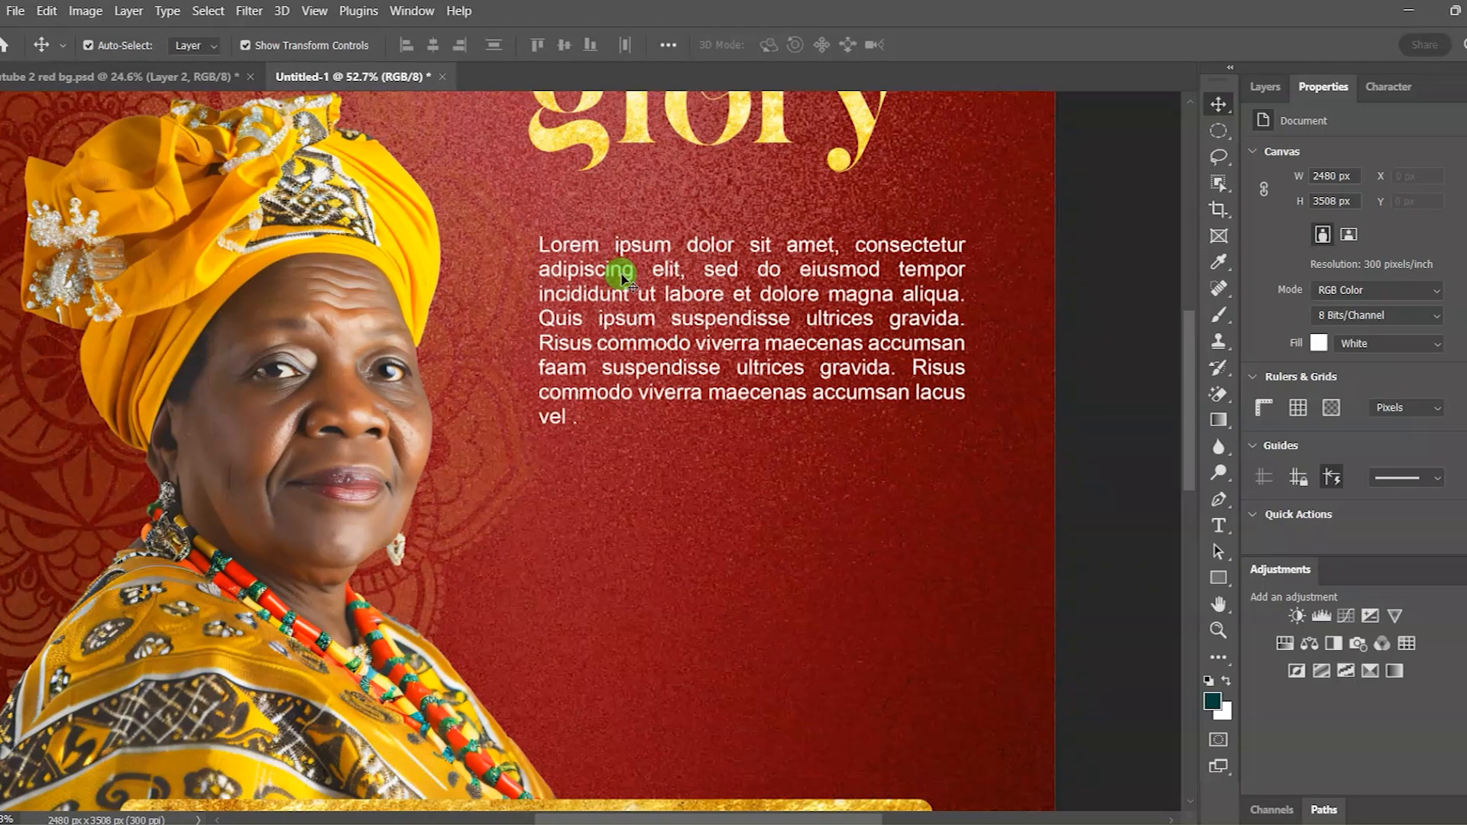
left_click(672, 296)
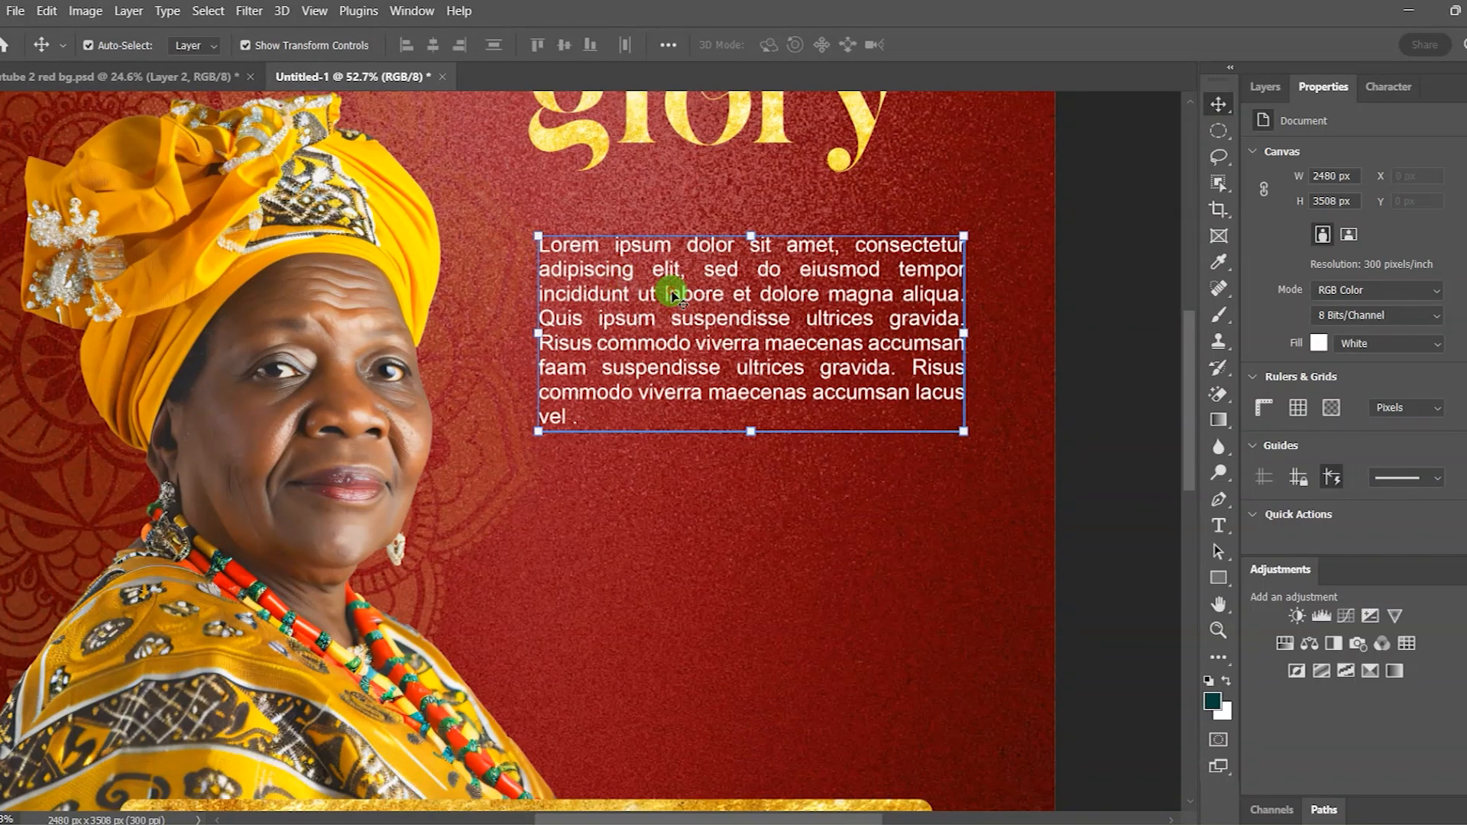
double_click(672, 296)
key("ctrl+a")
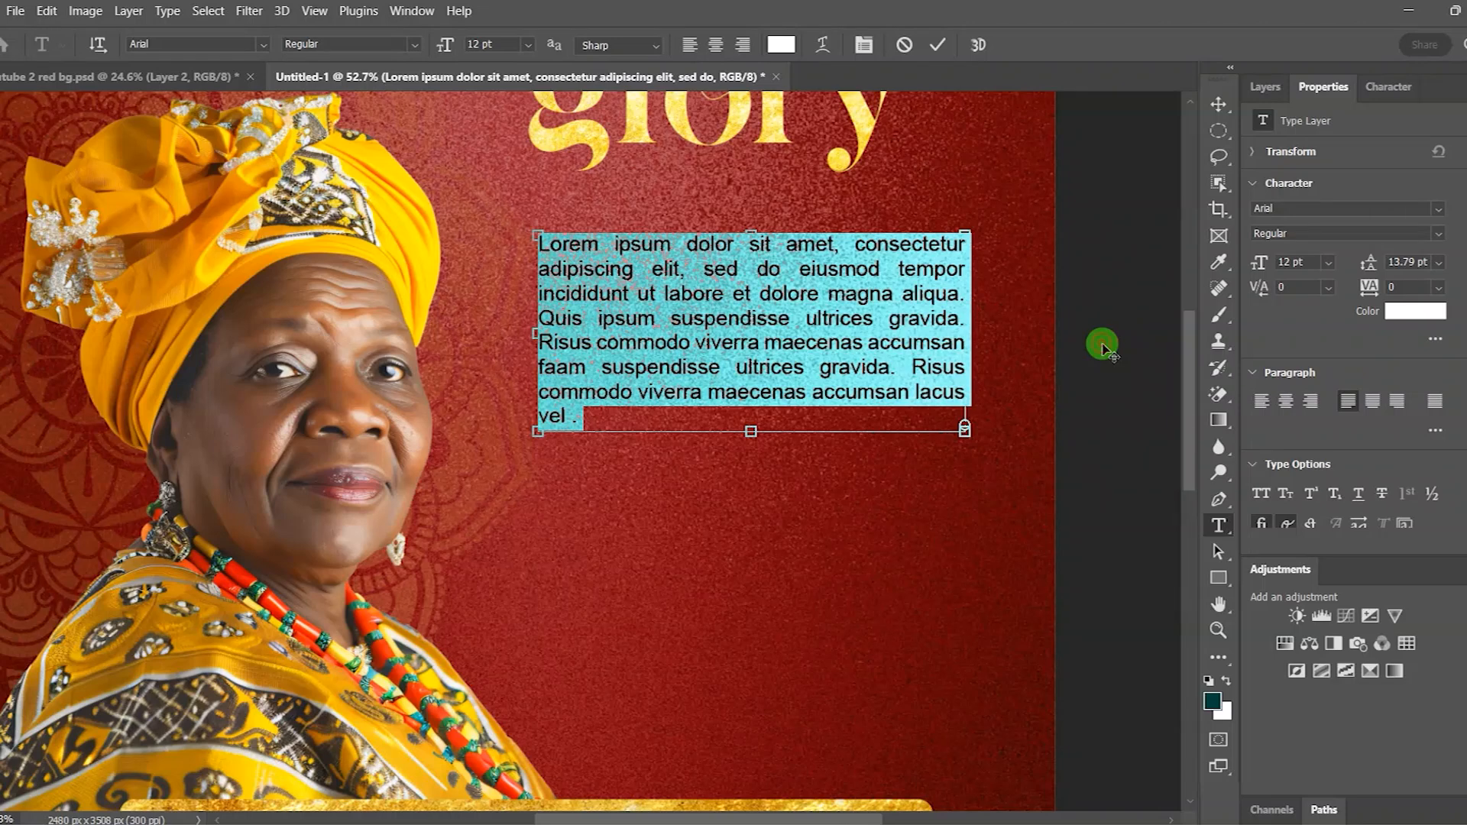
left_click(1219, 104)
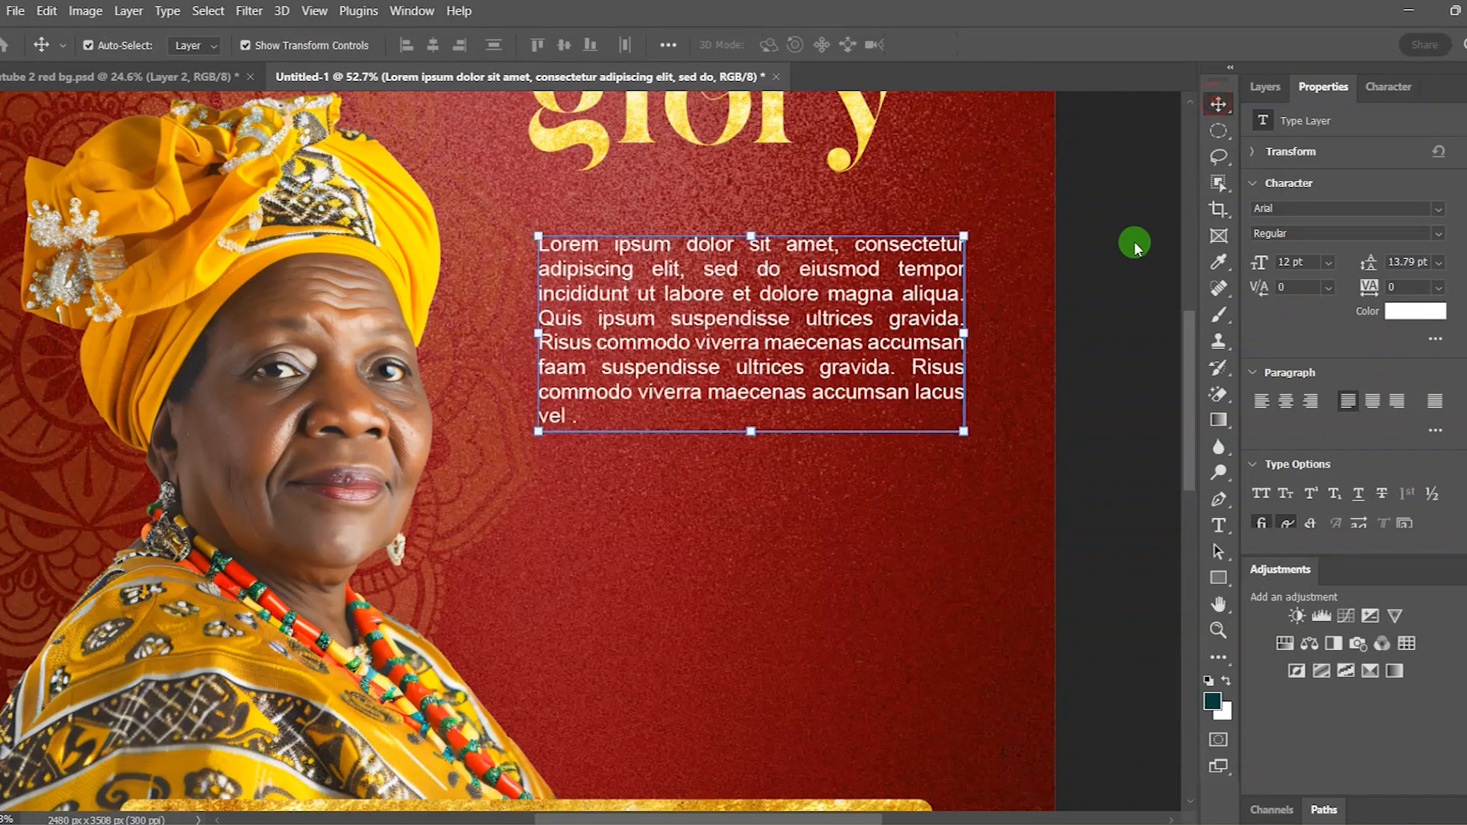
left_click(1124, 246)
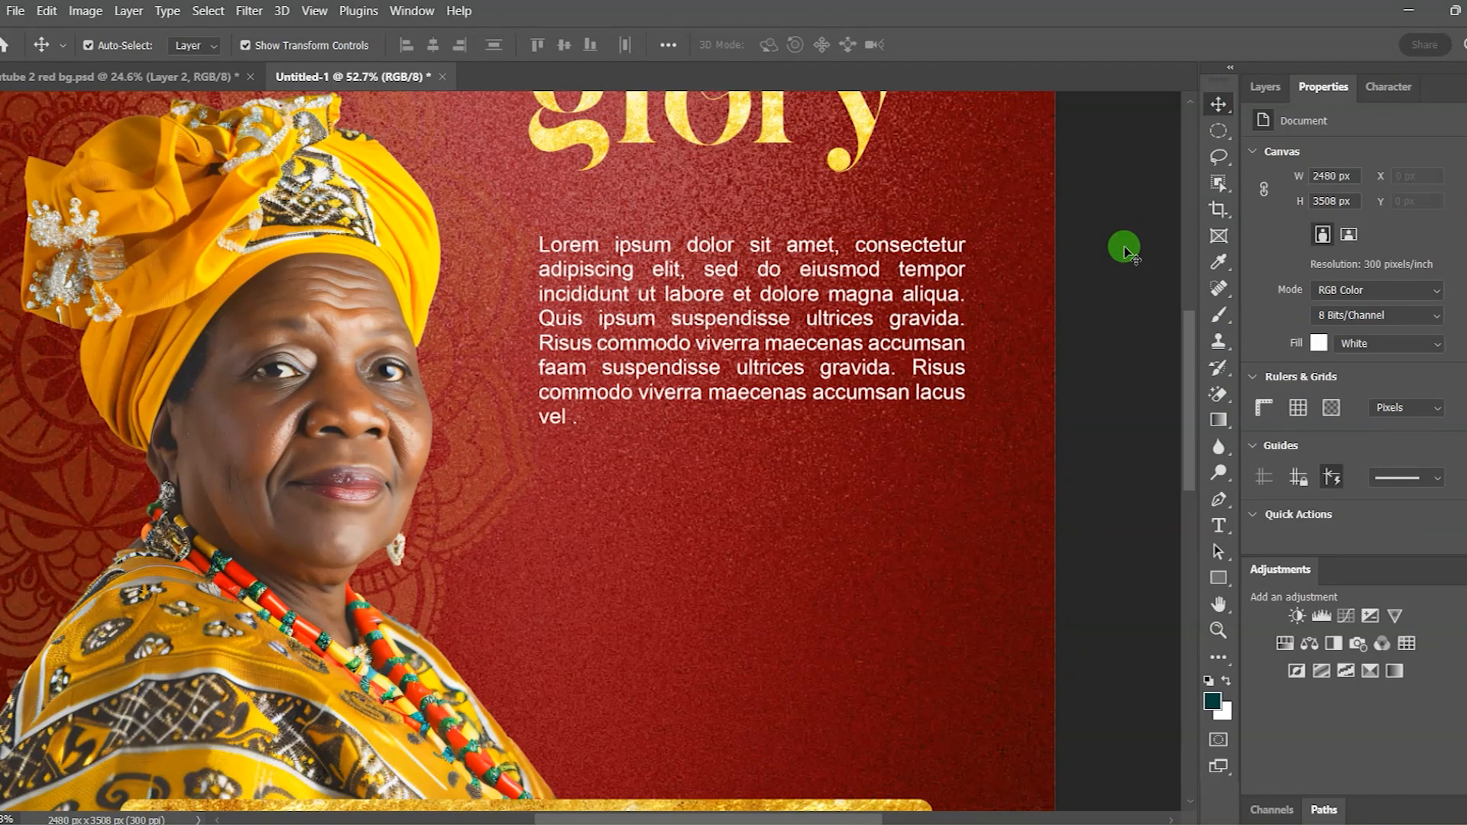
- Place the ORNAMENT image from the YOUTUBE folder at its original size and position it just beneath the word "glory"
mouse_move(799, 822)
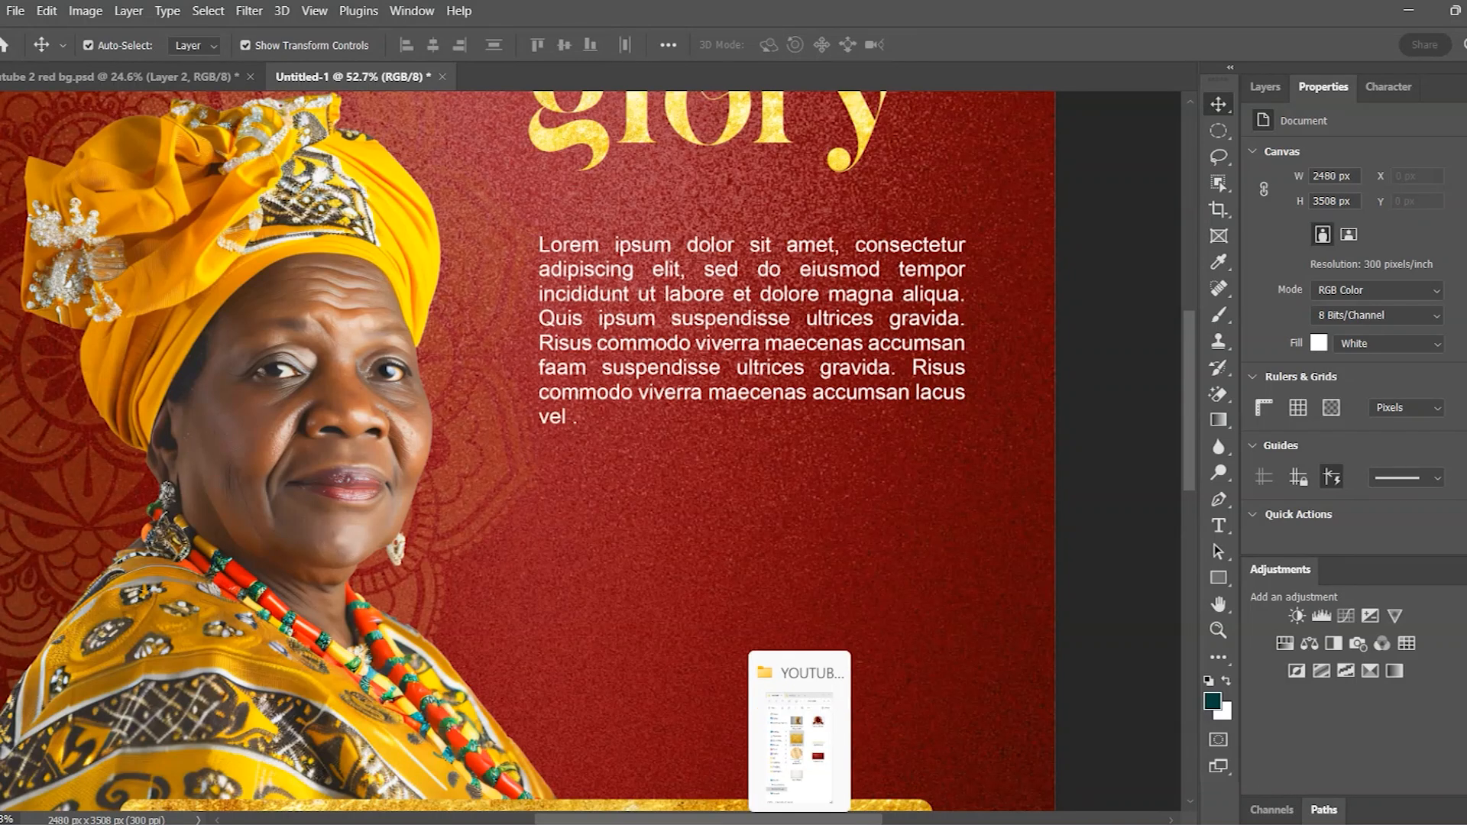
left_click(799, 729)
left_click(1110, 391)
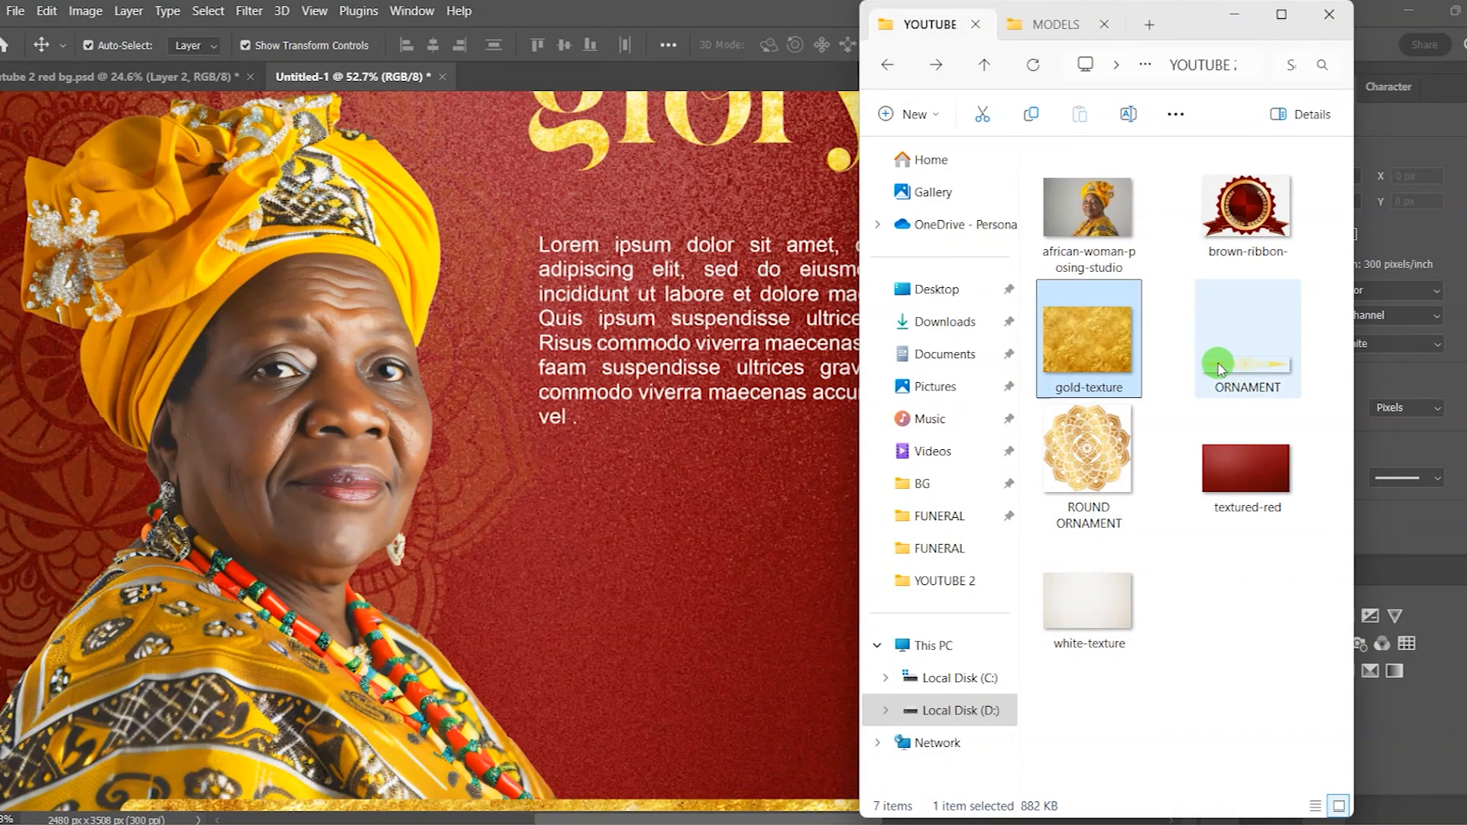
left_click_drag(1218, 369, 702, 215)
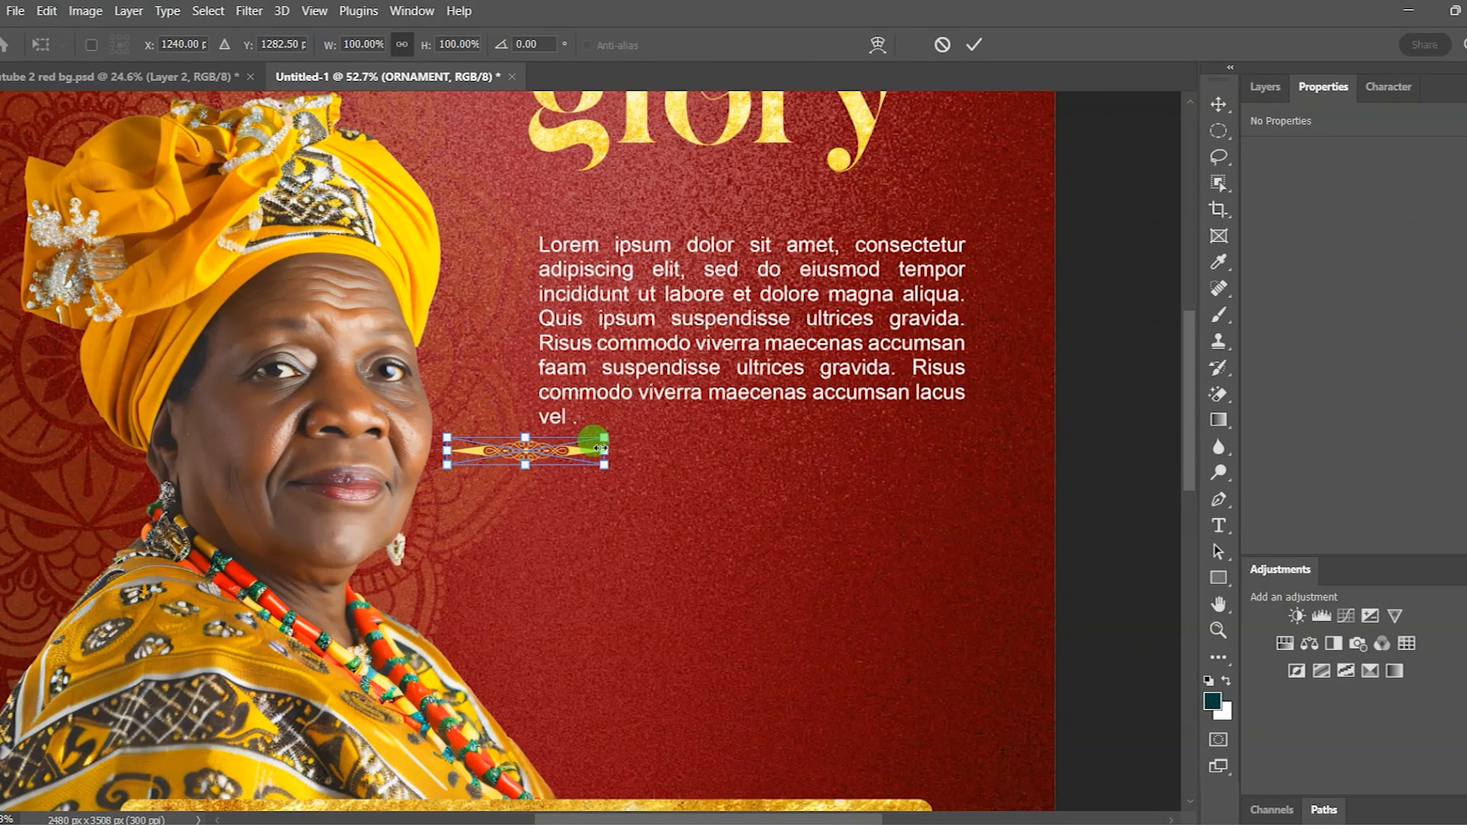
left_click_drag(578, 452, 766, 172)
left_click_drag(1189, 367, 1189, 307)
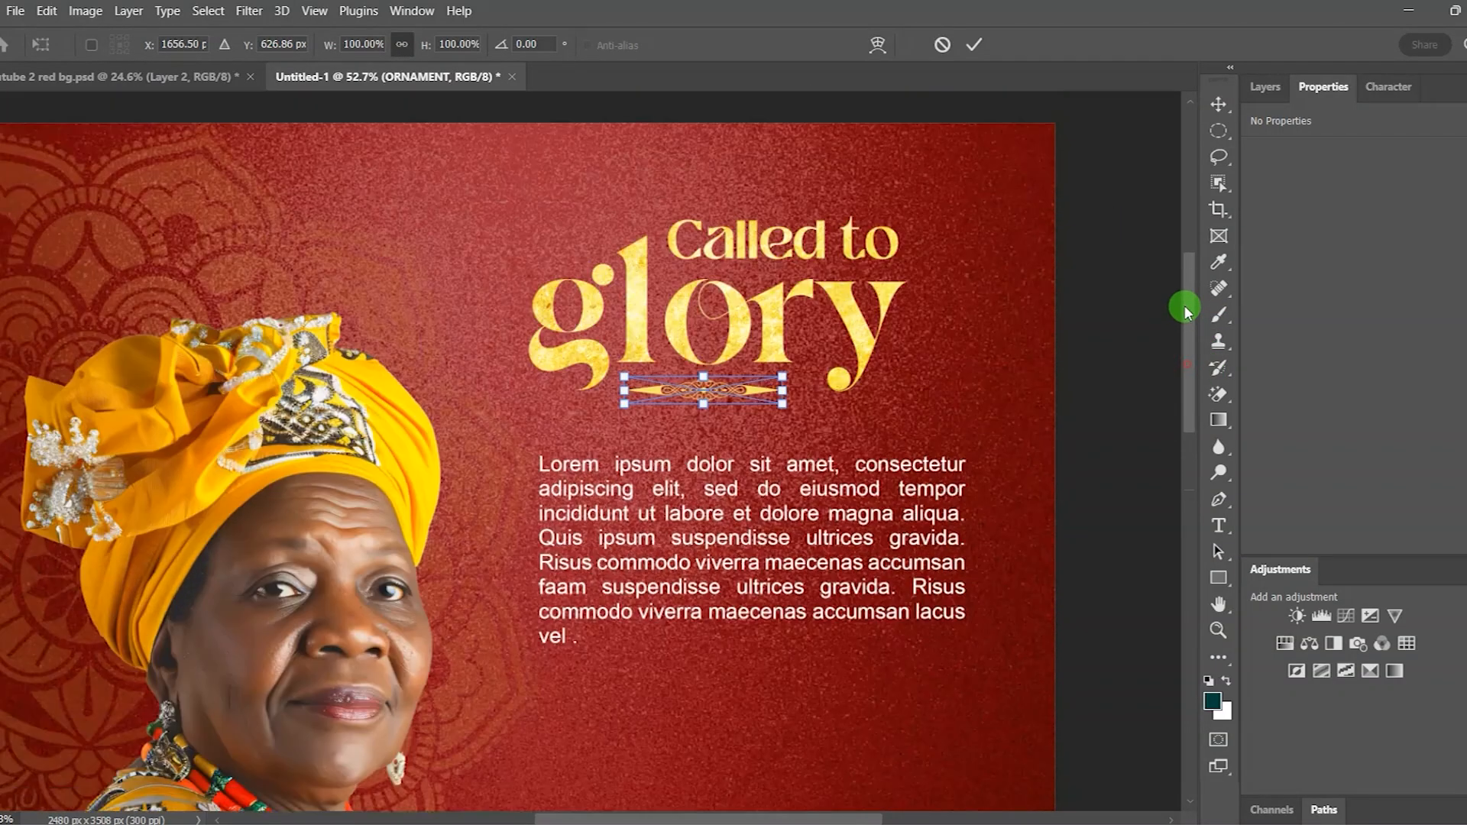
left_click(990, 399)
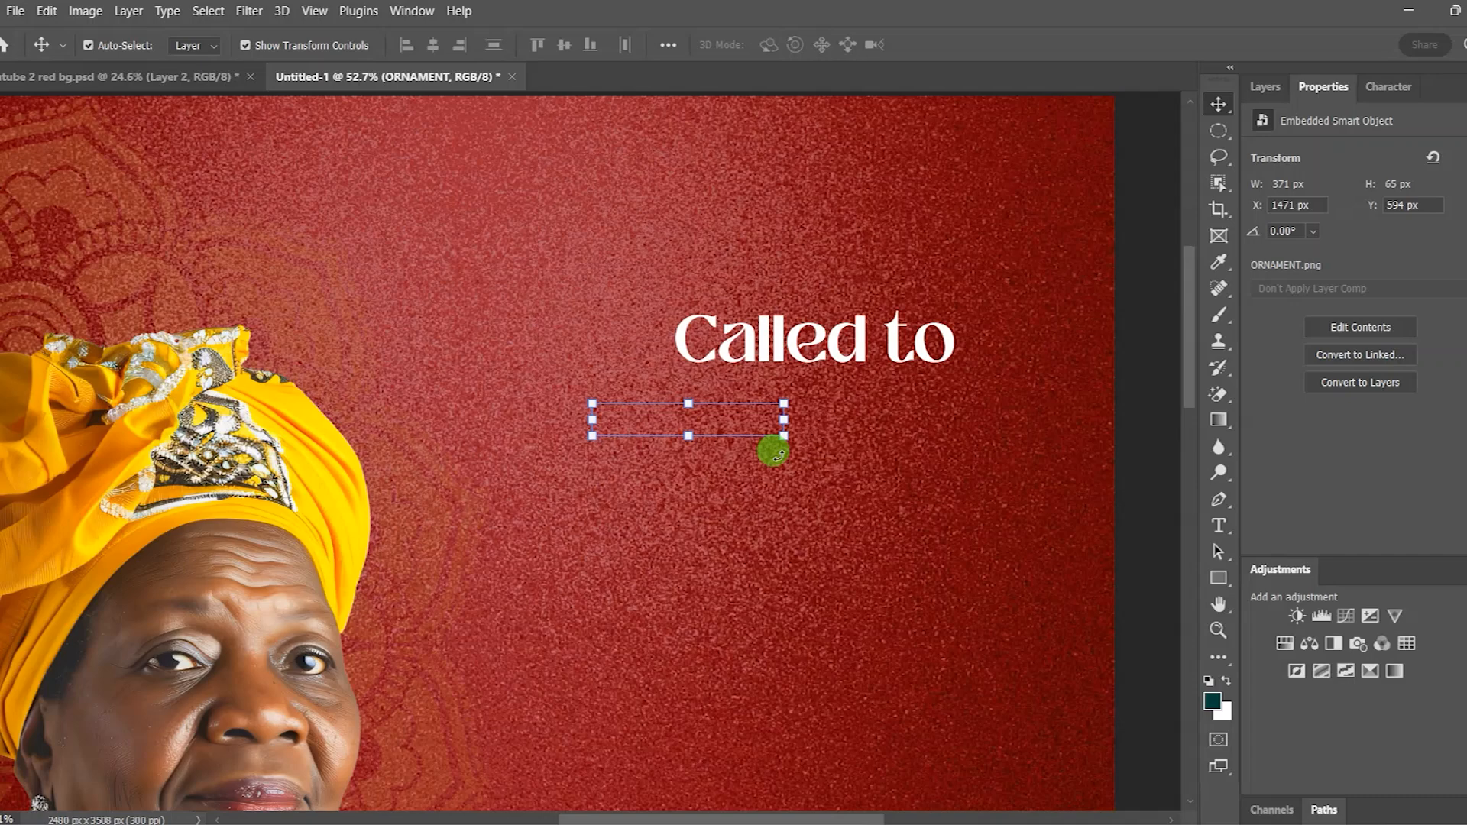
scroll(774, 452, "up", 5)
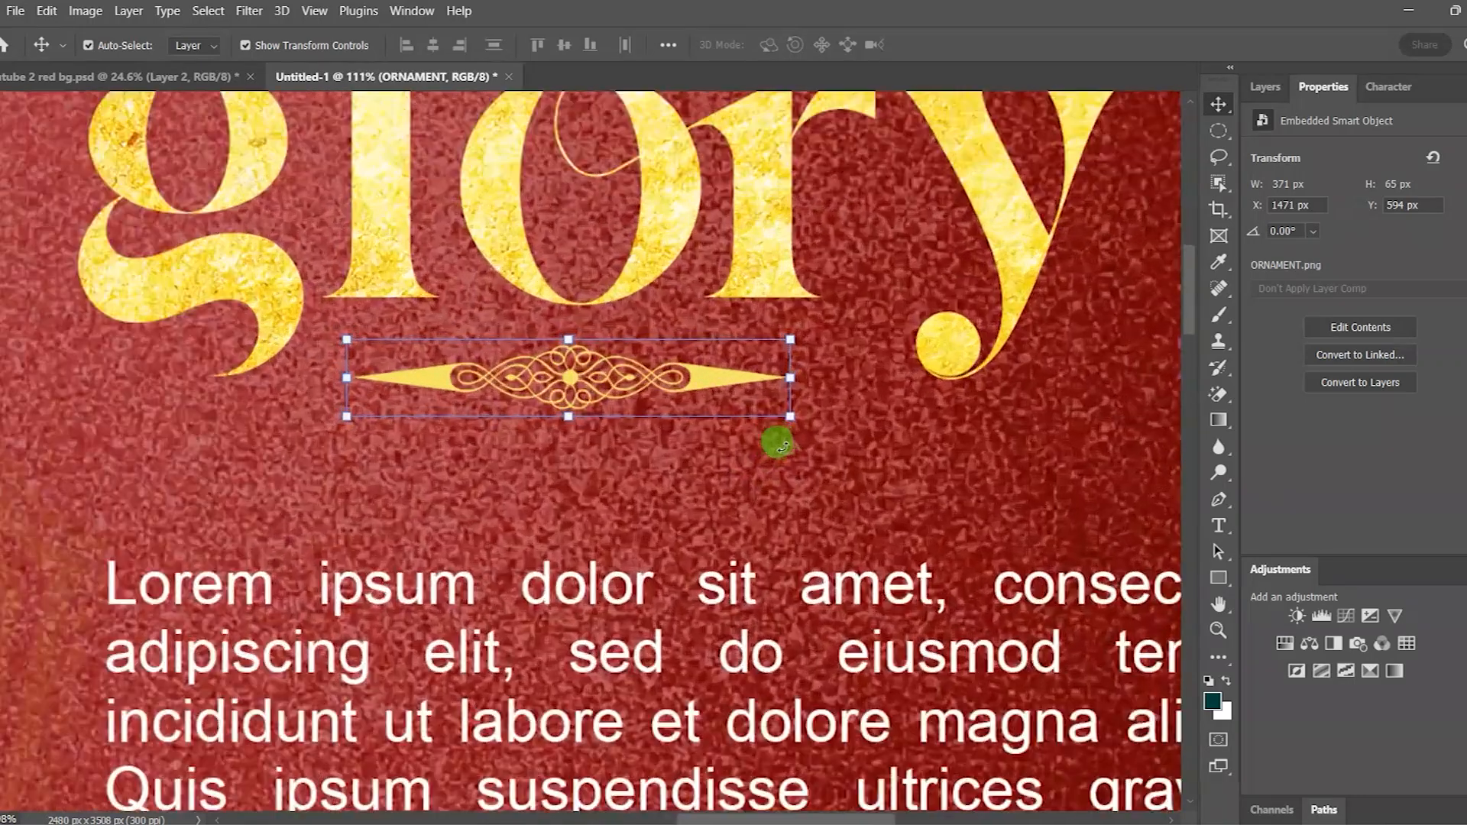
left_click_drag(704, 380, 718, 367)
- Move the lorem ipsum paragraph upward to narrow its gap to the ornament beneath the title
scroll(756, 408, "down", 5)
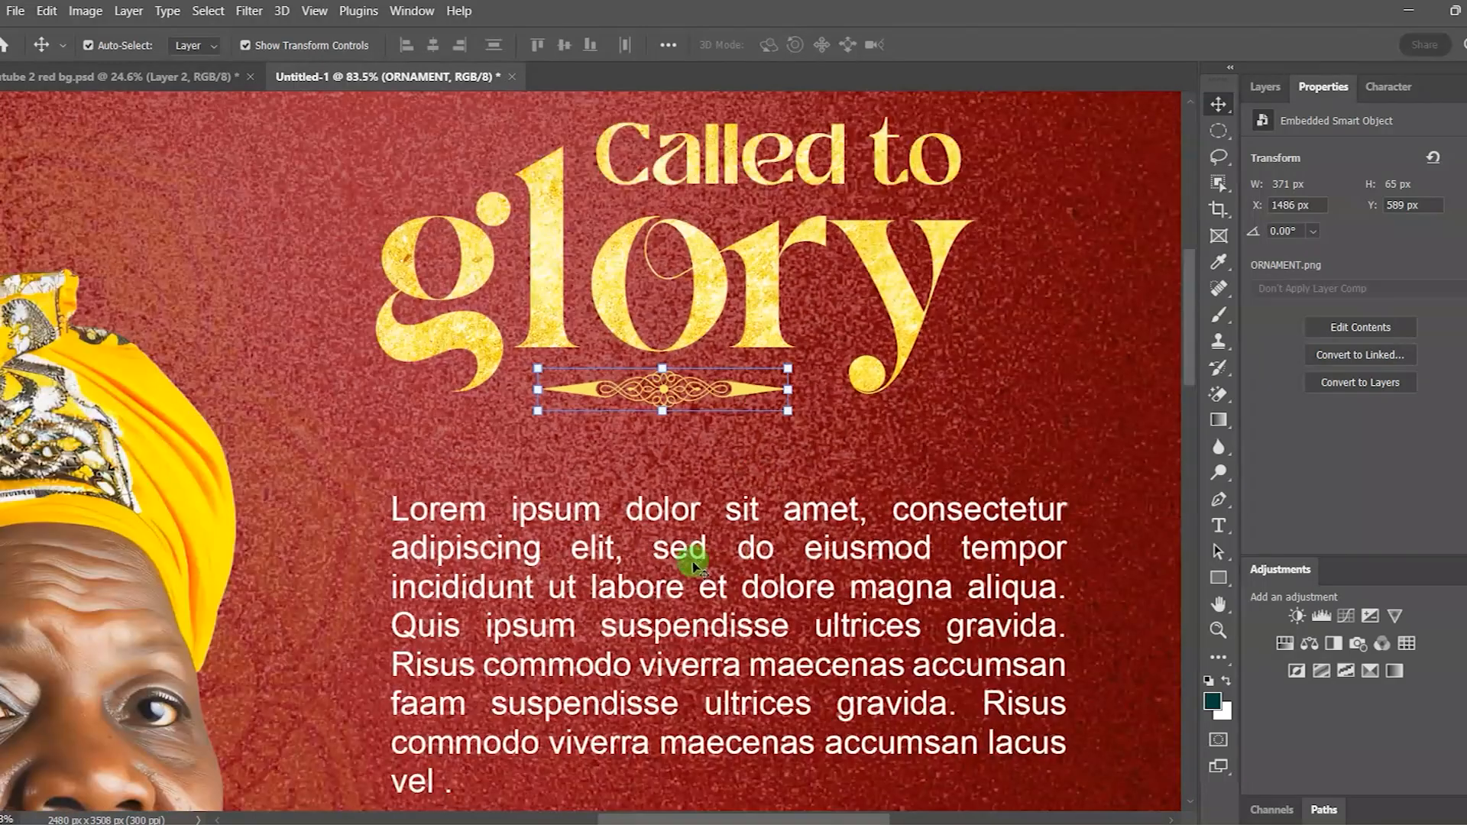
key("Up")
key("Up")
key("Up")
key("Up")
key("Up")
key("Up")
key("Up")
key("Up")
key("Up")
key("Up")
key("Up")
key("Up")
key("Up")
key("Up")
key("Up")
key("Up")
key("Up")
key("Up")
key("Up")
key("Up")
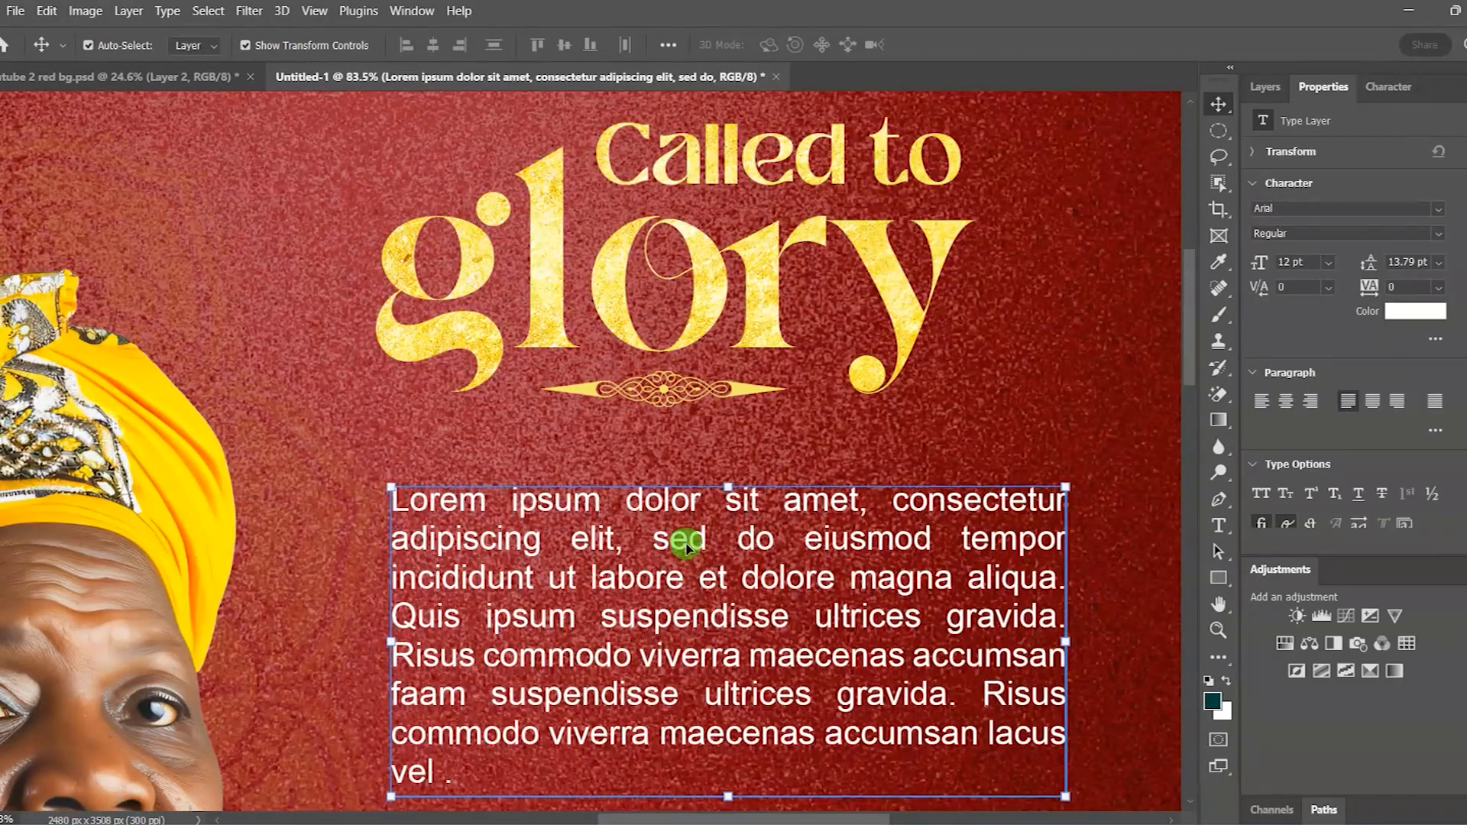
scroll(687, 539, "down", 5)
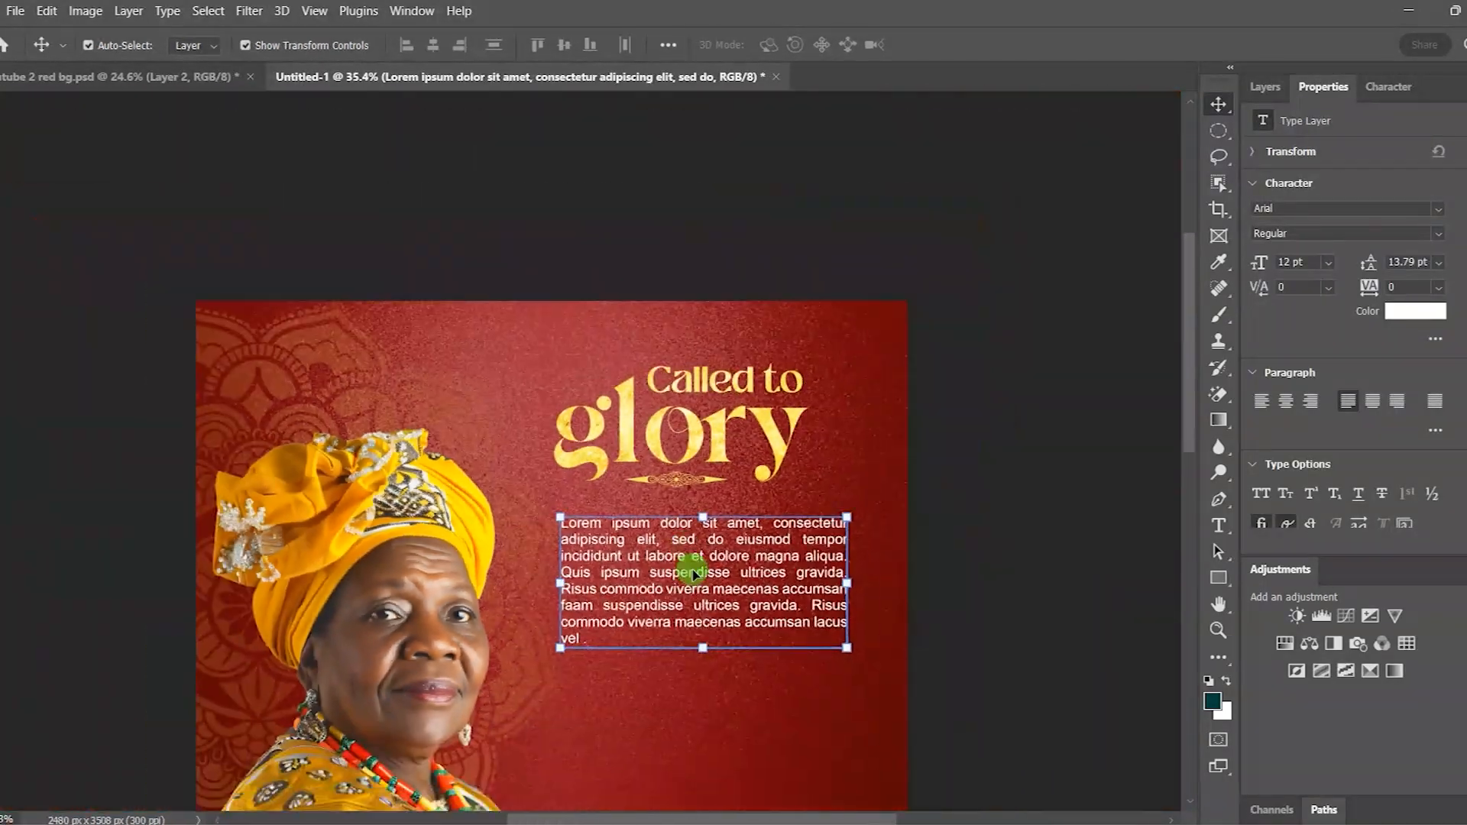
left_click_drag(1191, 252, 1195, 311)
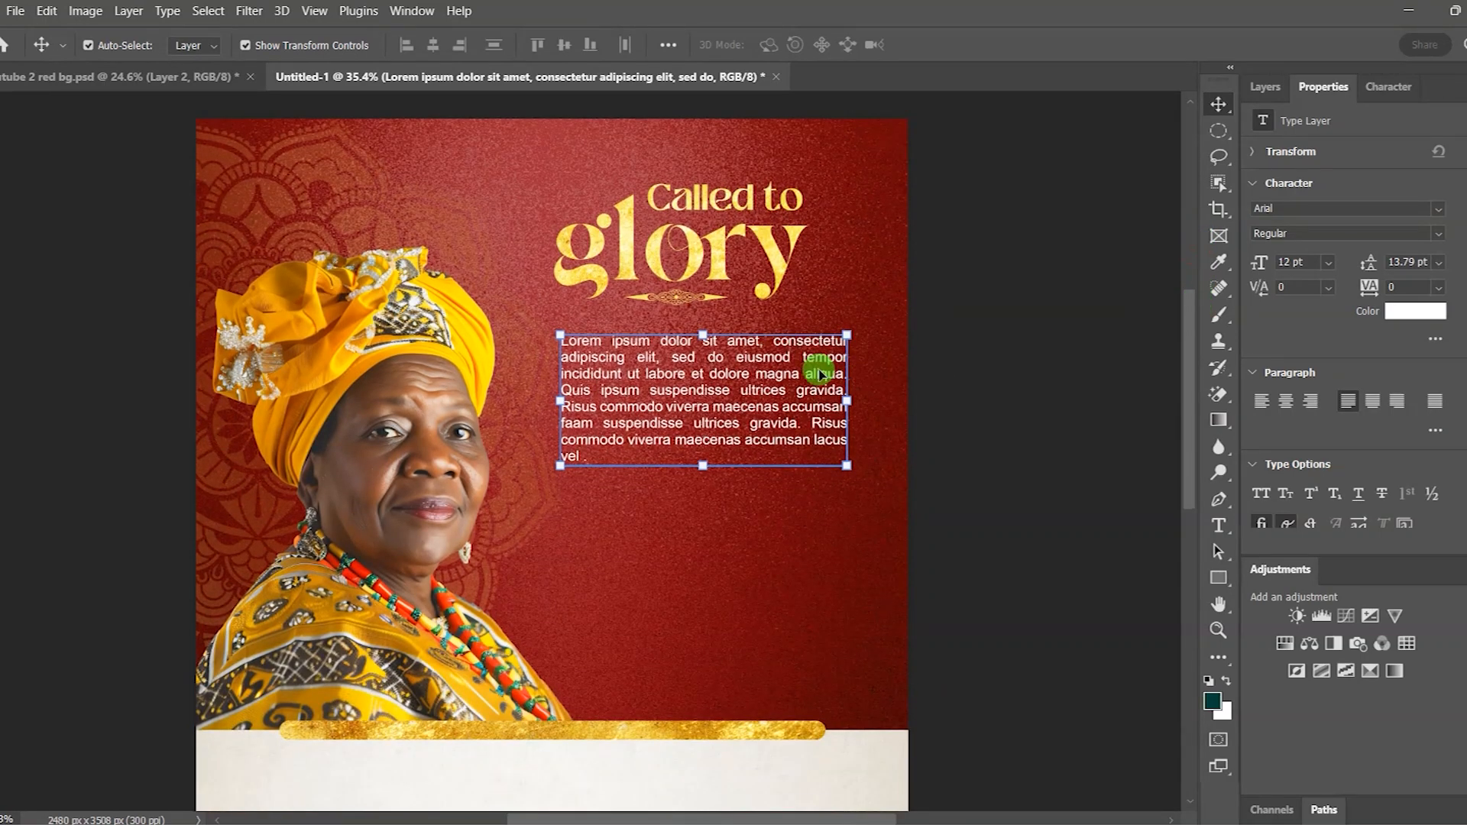
key("Up")
key("Up")
key("Up")
key("Up")
key("Up")
key("Up")
key("Up")
key("Up")
key("Up")
key("Up")
key("Up")
key("Up")
key("Up")
key("Up")
key("Up")
key("Up")
key("Up")
key("Up")
key("Up")
key("Up")
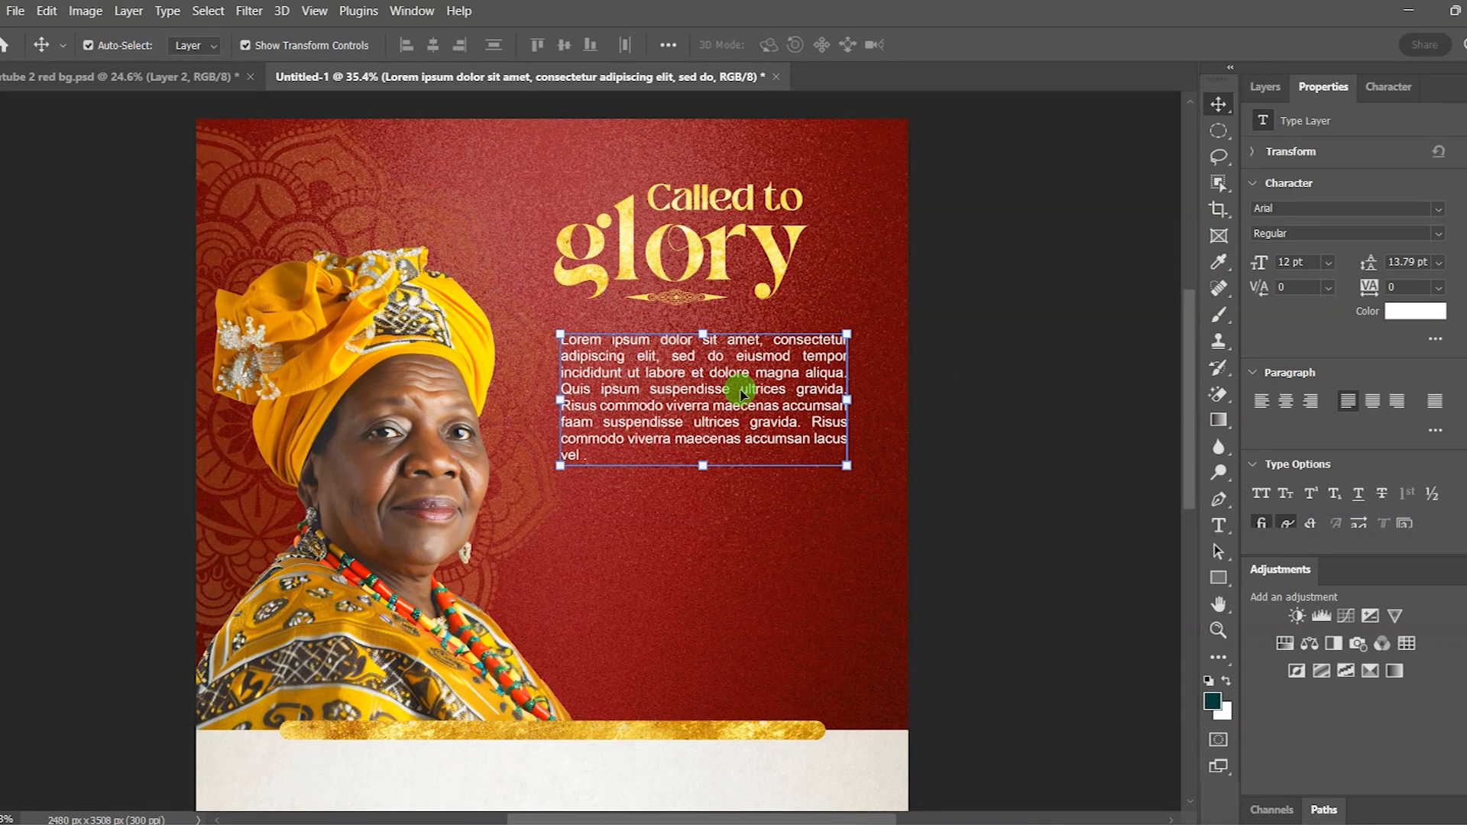
key("Up")
key("Up")
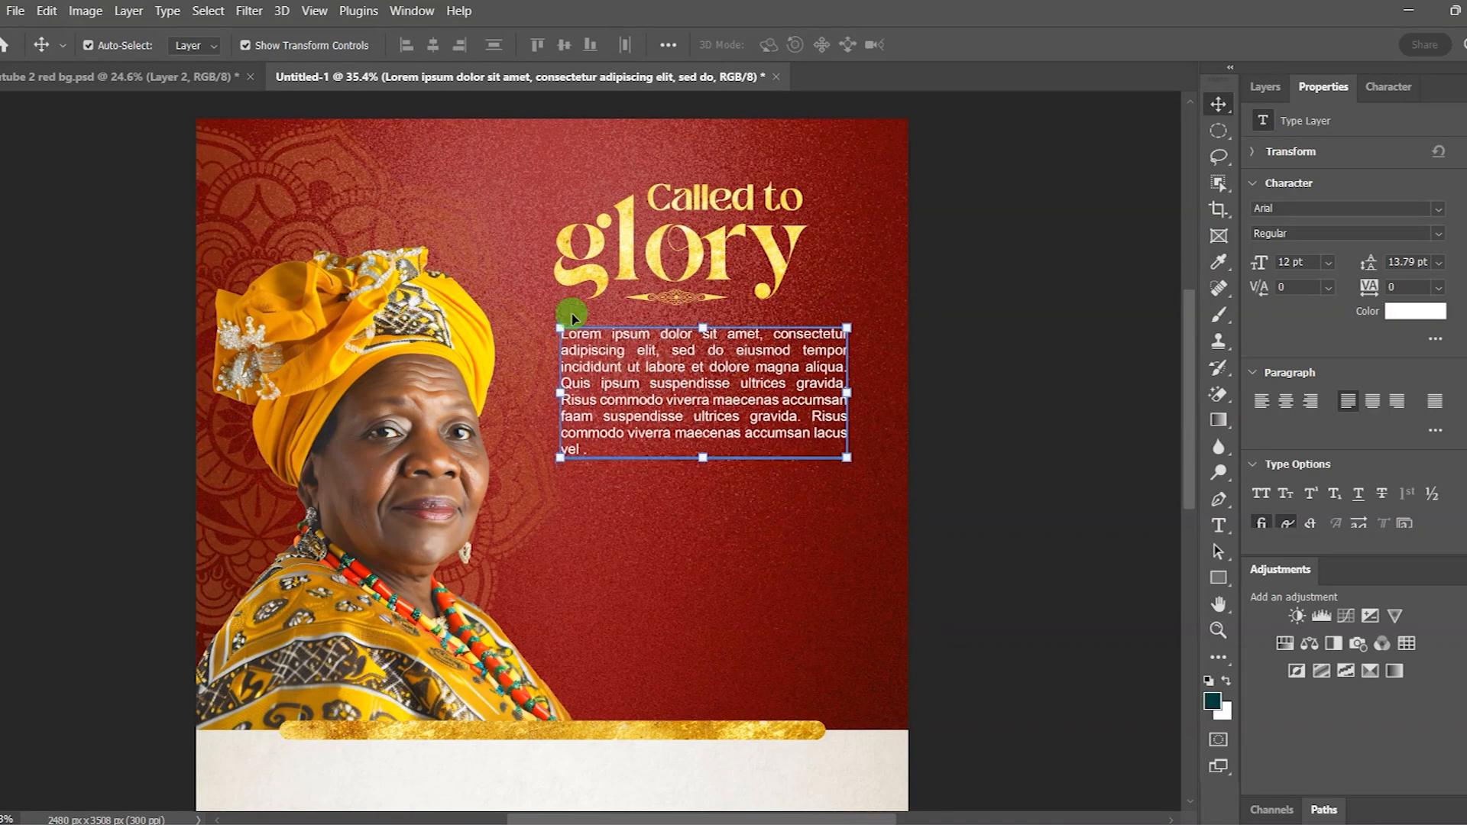
key("Down")
key("Down")
key("Down")
key("Down")
key("Down")
key("Down")
key("Down")
key("Down")
key("Down")
key("Down")
key("Down")
key("Down")
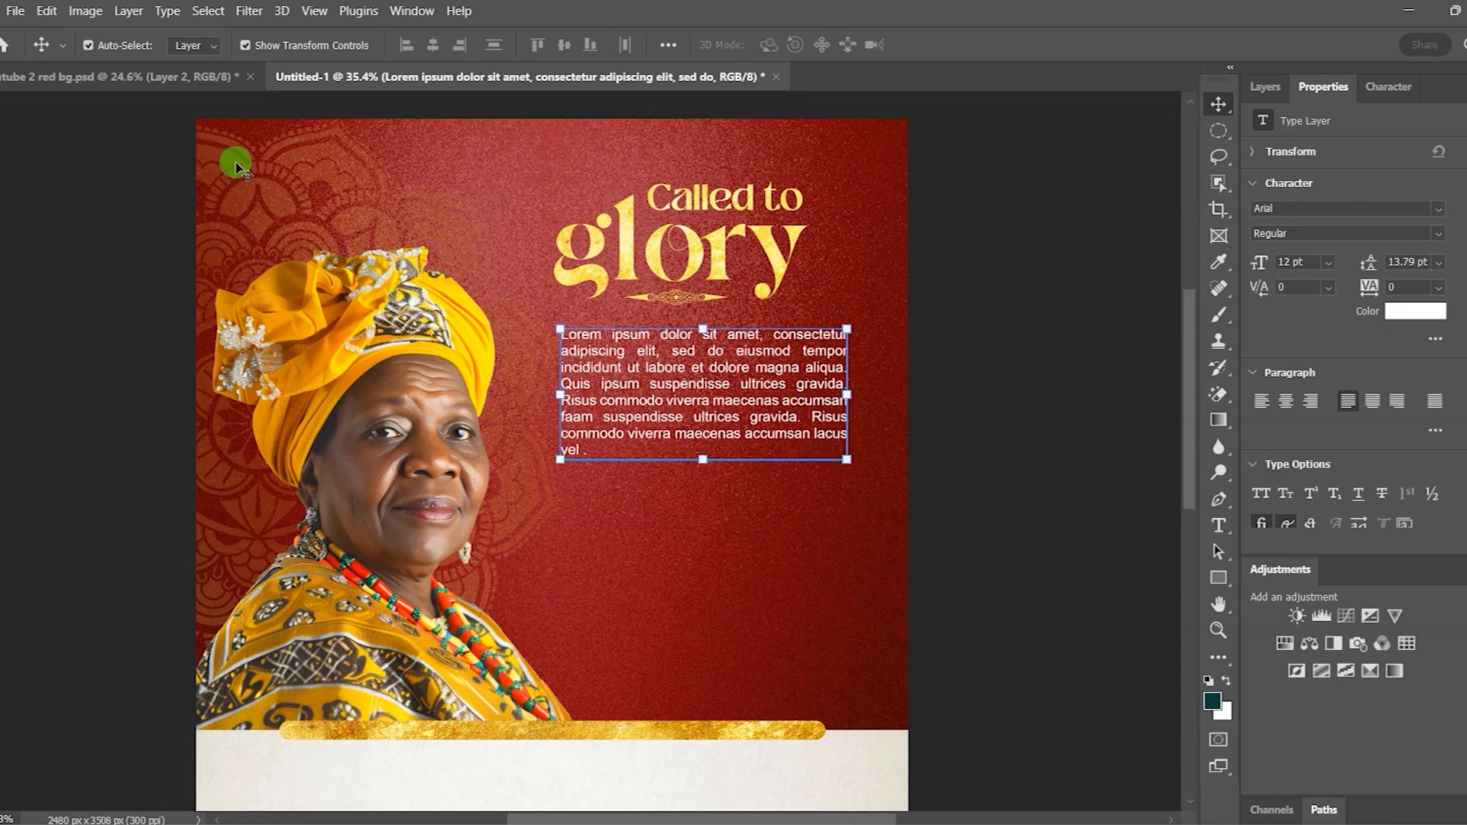
- Nudge the lorem ipsum paragraph further up so it starts directly under the ornament, and deselect it
left_click(303, 20)
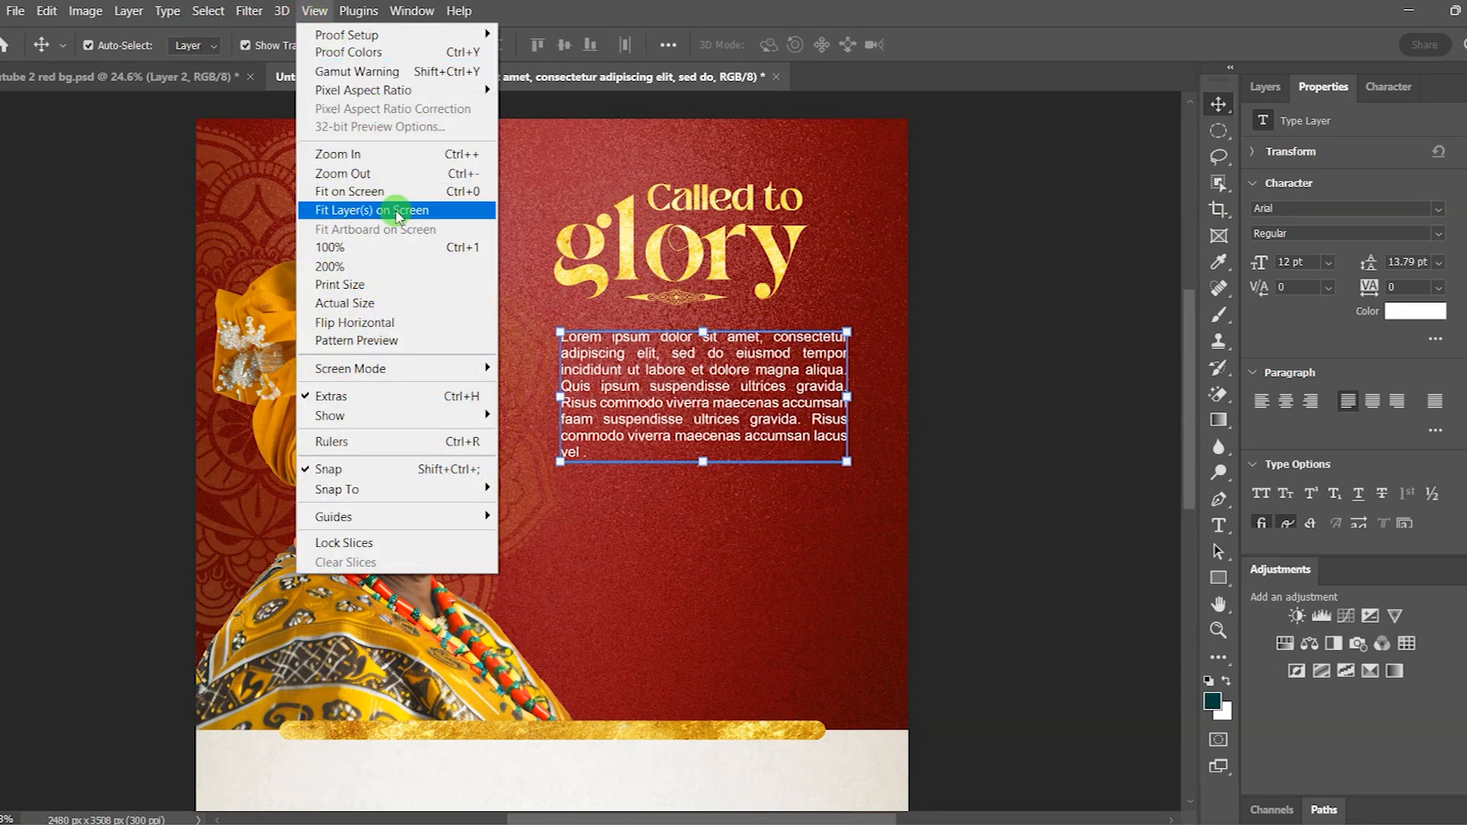
left_click(388, 190)
left_click(745, 295)
key("Up")
key("Up")
key("Up")
key("Up")
key("Up")
key("Up")
key("Up")
key("Up")
key("Up")
key("Up")
key("Up")
key("Up")
key("Up")
key("Up")
key("Up")
key("Up")
key("Up")
key("Up")
key("Up")
key("Up")
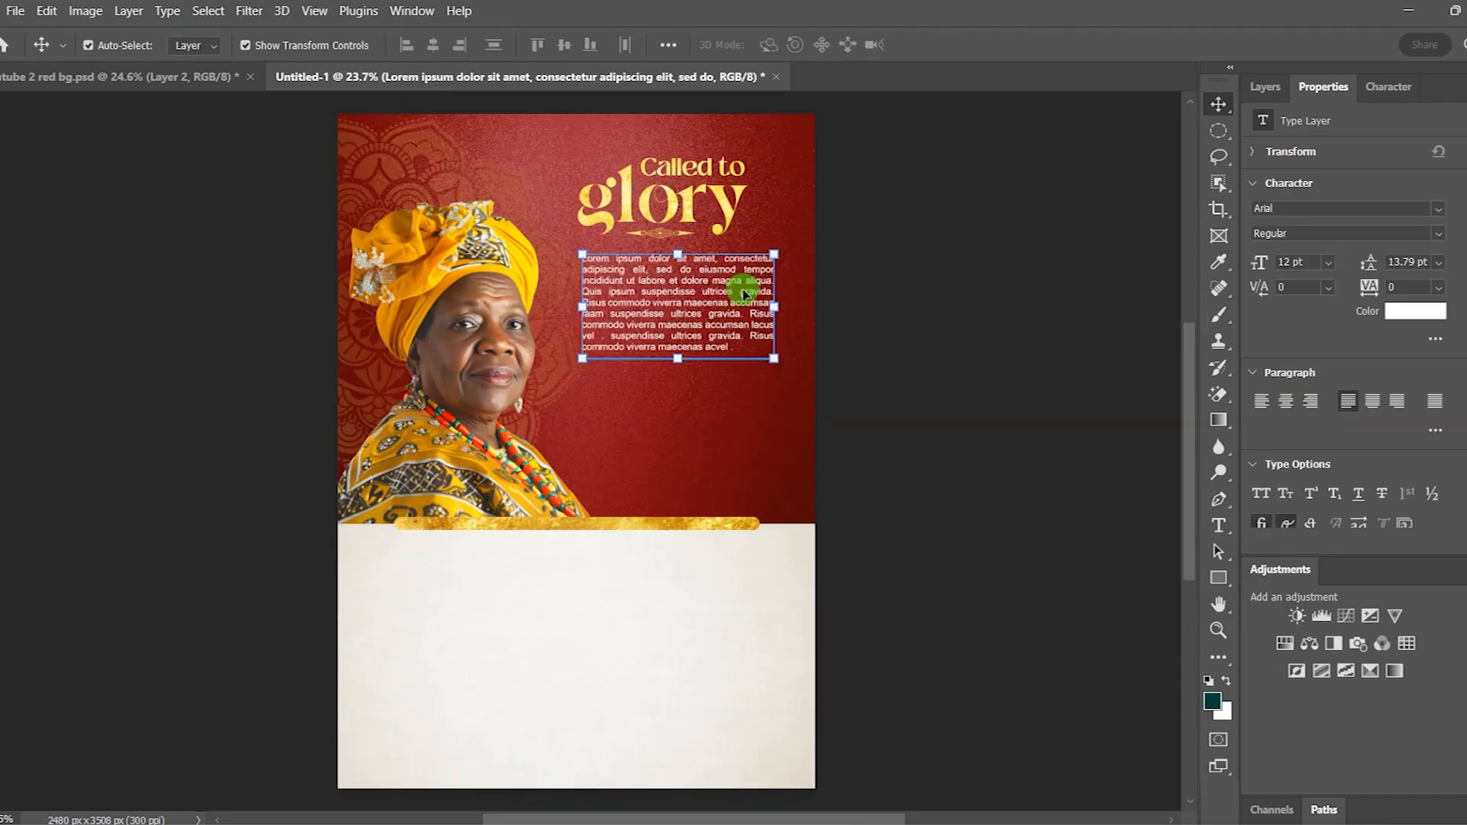
key("Up")
key("Up")
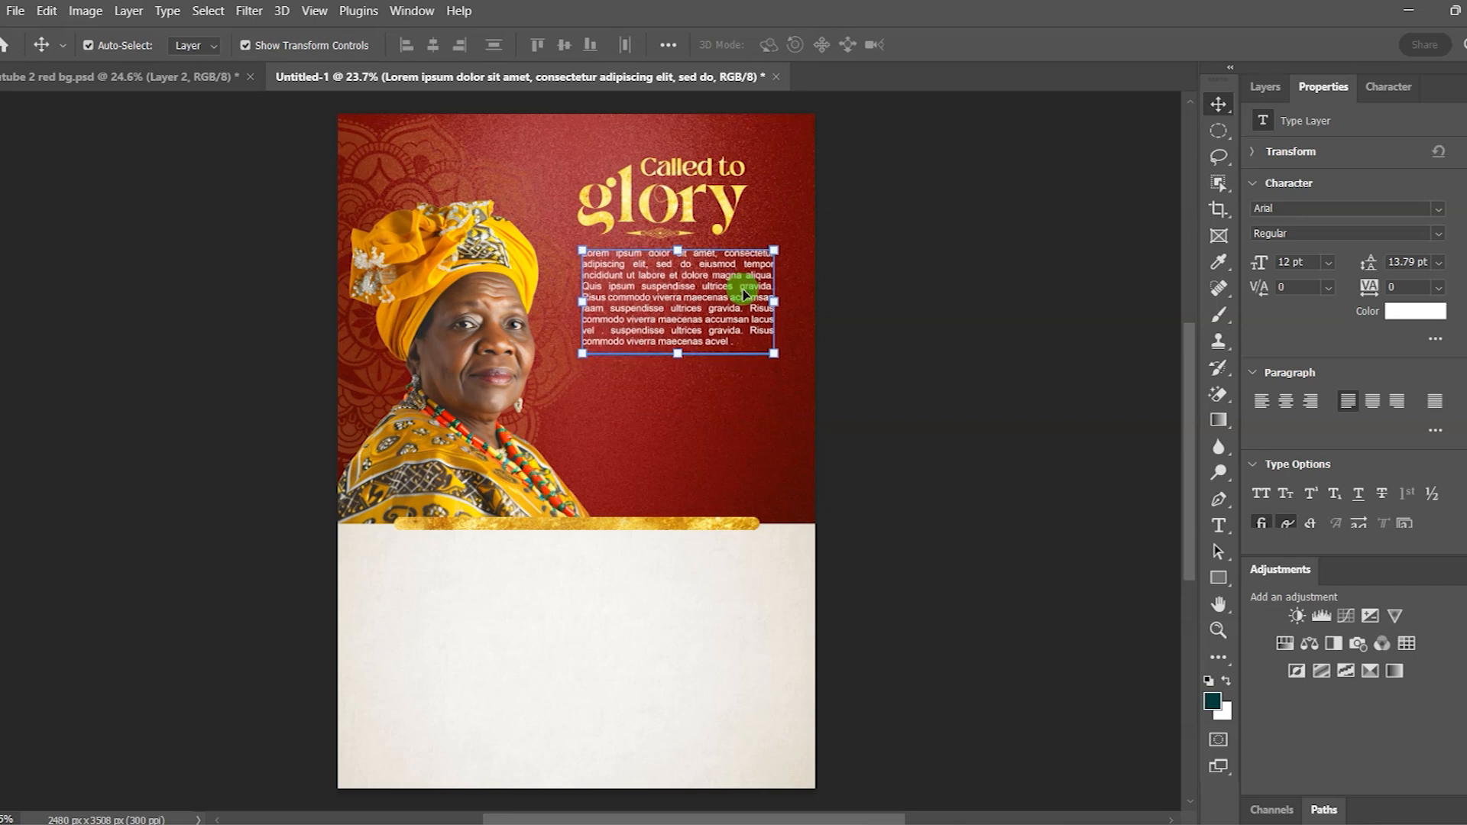
key("Up")
key("Up")
key("Up")
key("Up")
key("Up")
key("Up")
key("Up")
key("Up")
key("Up")
key("Up")
key("Up")
key("Up")
key("Up")
key("Up")
key("Up")
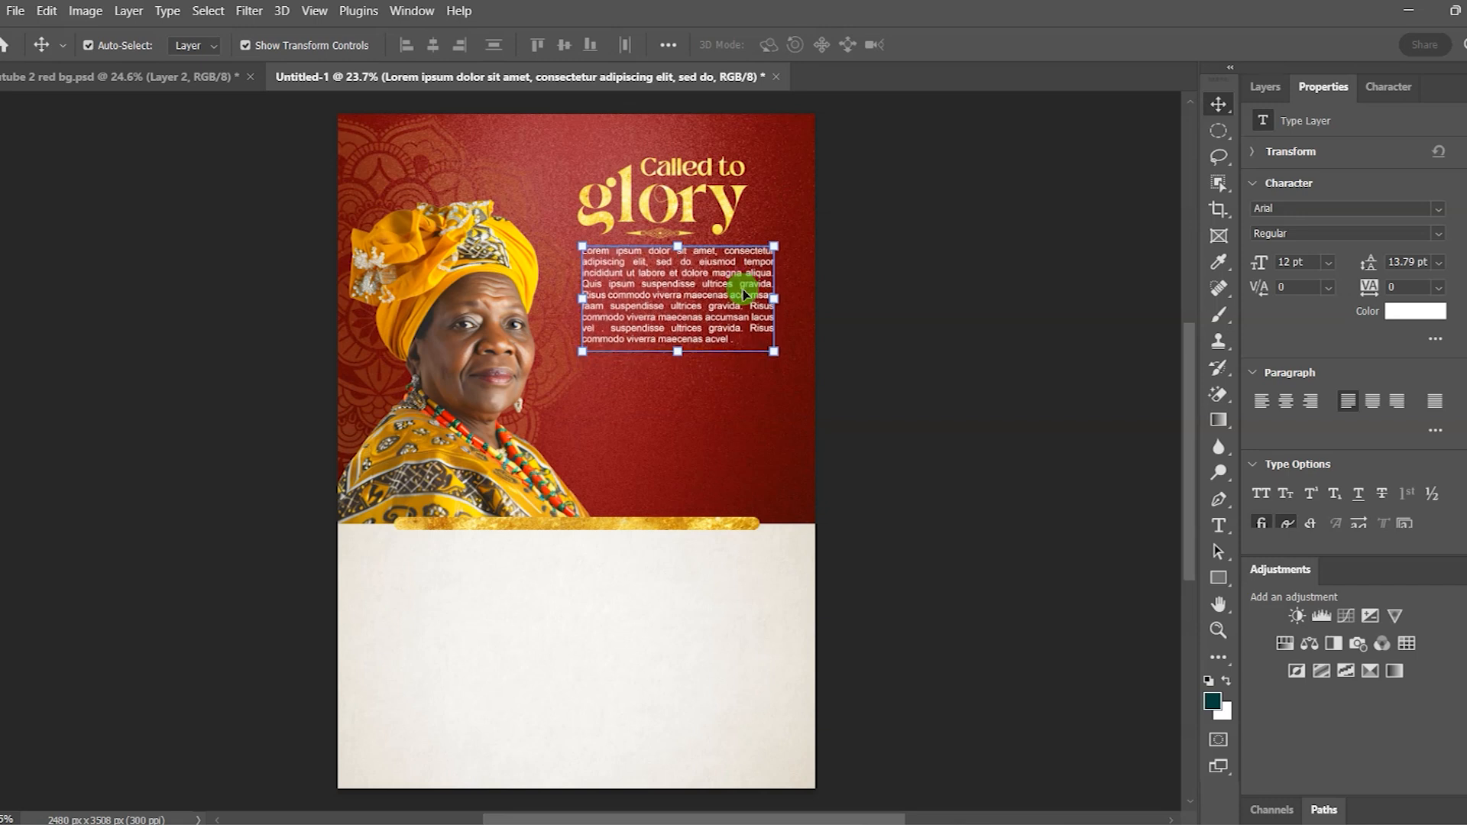
left_click(916, 383)
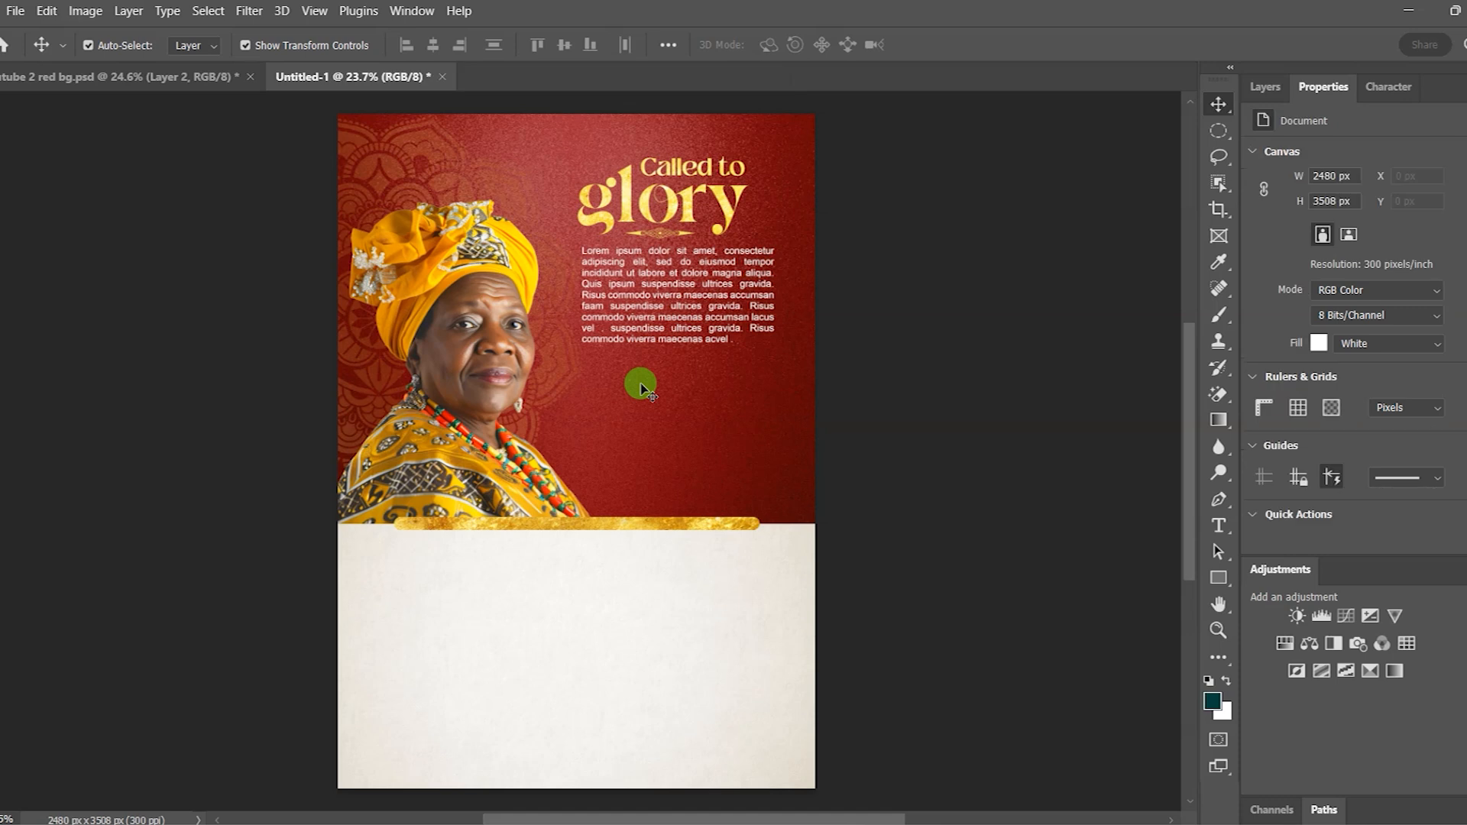
- Add the woman's title and full name on two lines below the paragraph in white 12 pt Arial Regular text
left_click(1220, 530)
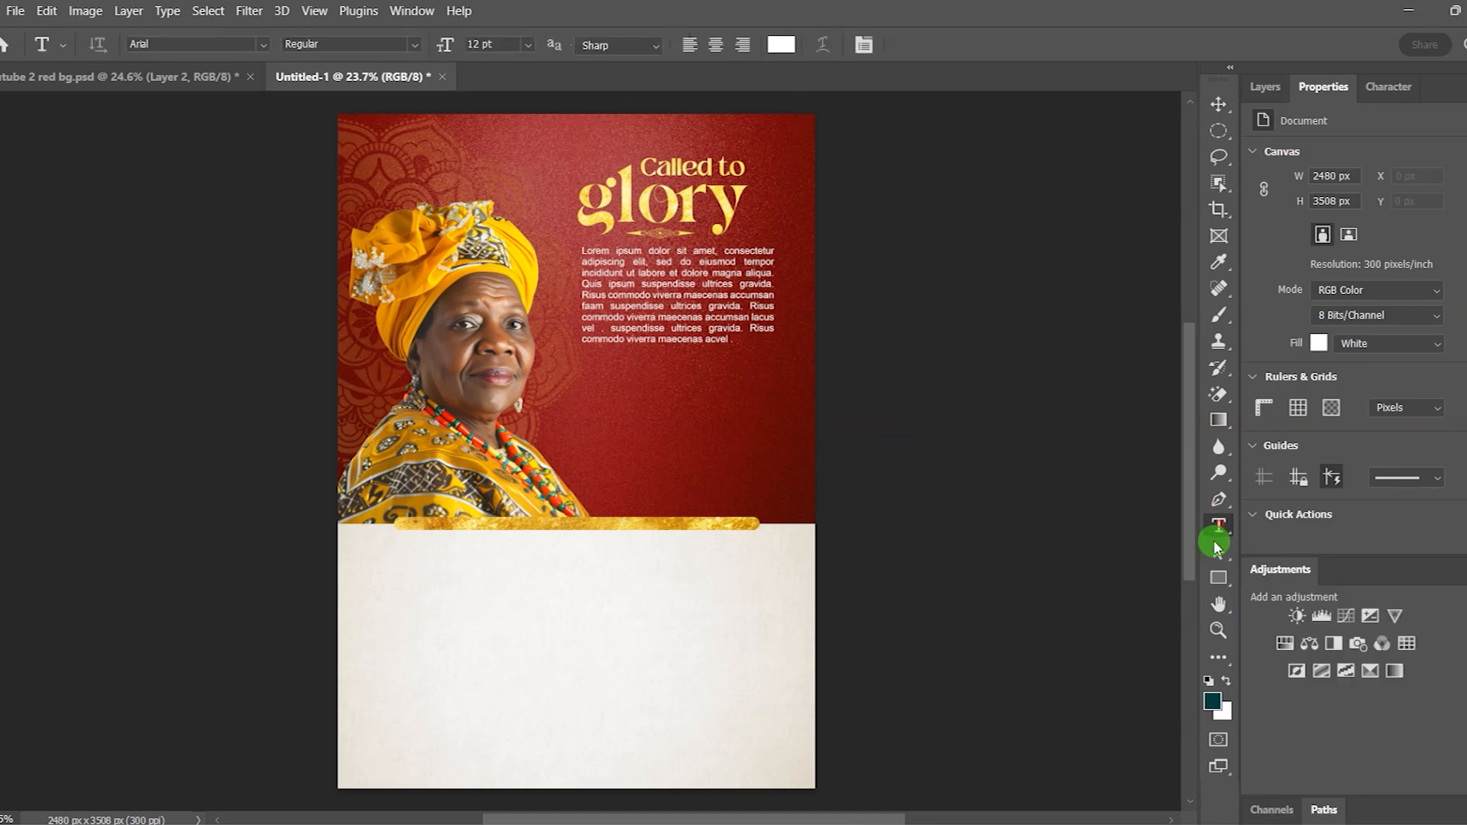
left_click(597, 372)
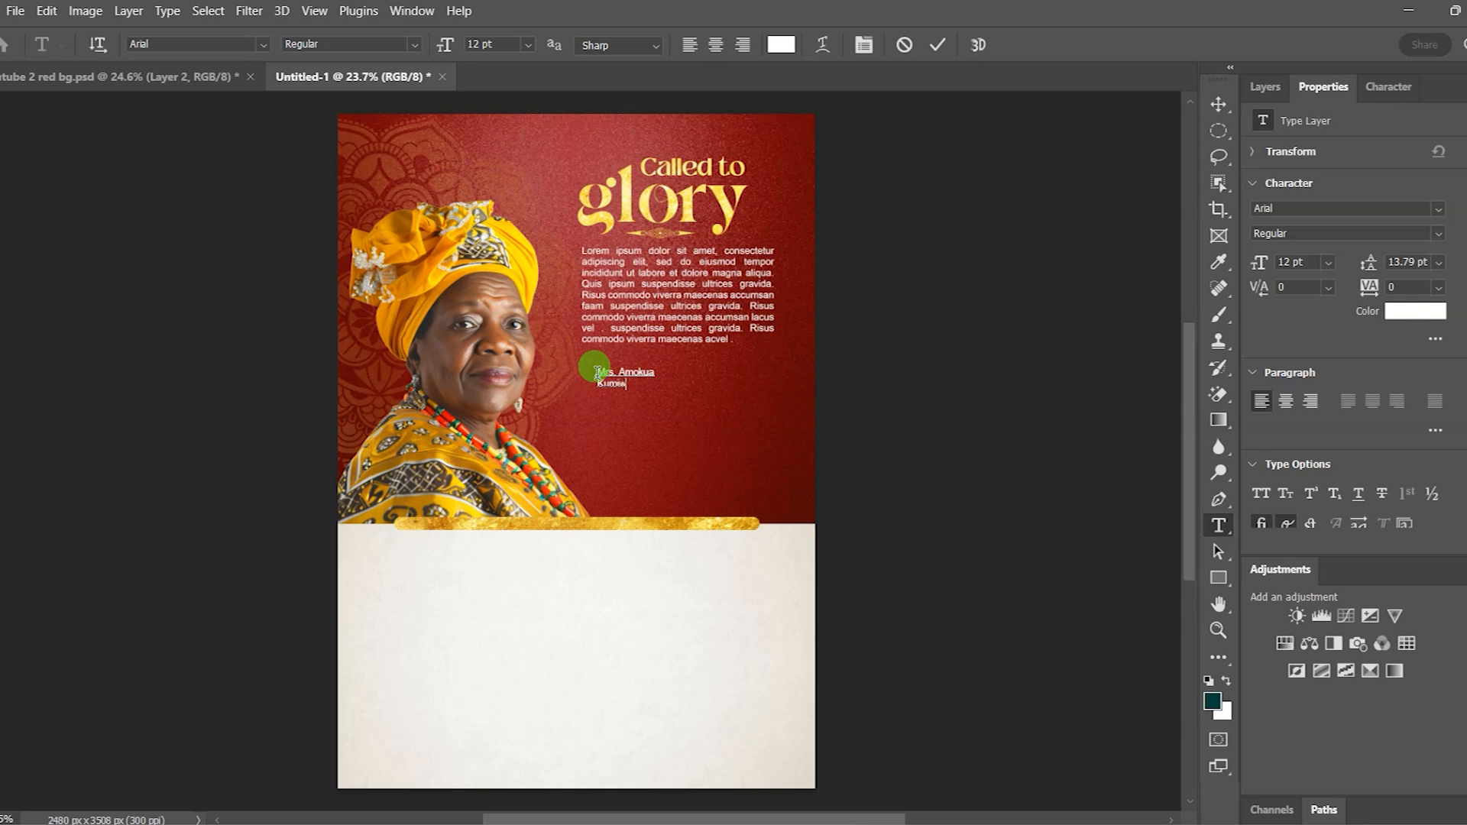
left_click(935, 46)
left_click(1235, 105)
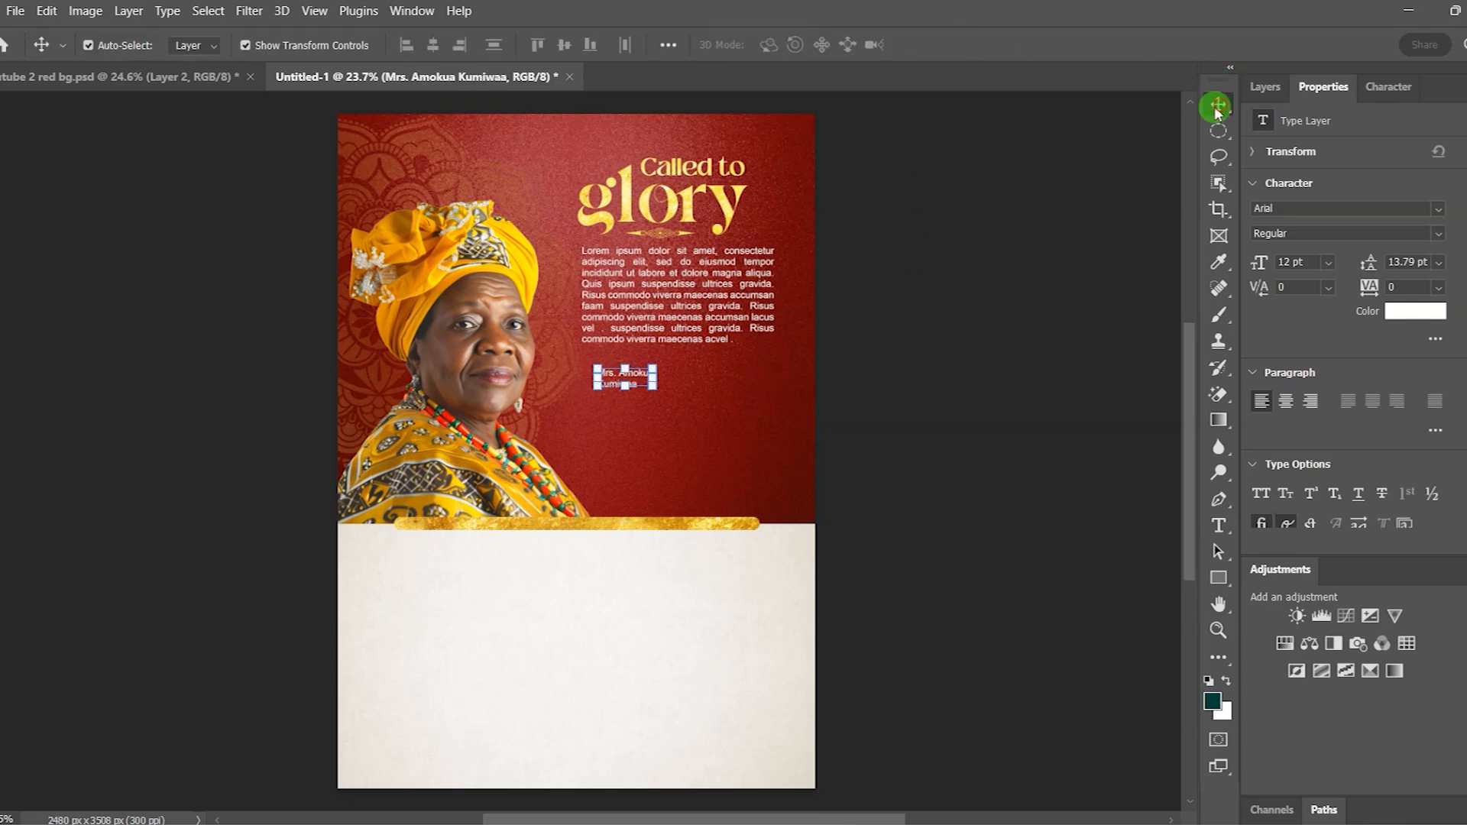
- Set the font size of the name text's first line to 40 pt
scroll(742, 392, "up", 4)
scroll(635, 388, "up", 2)
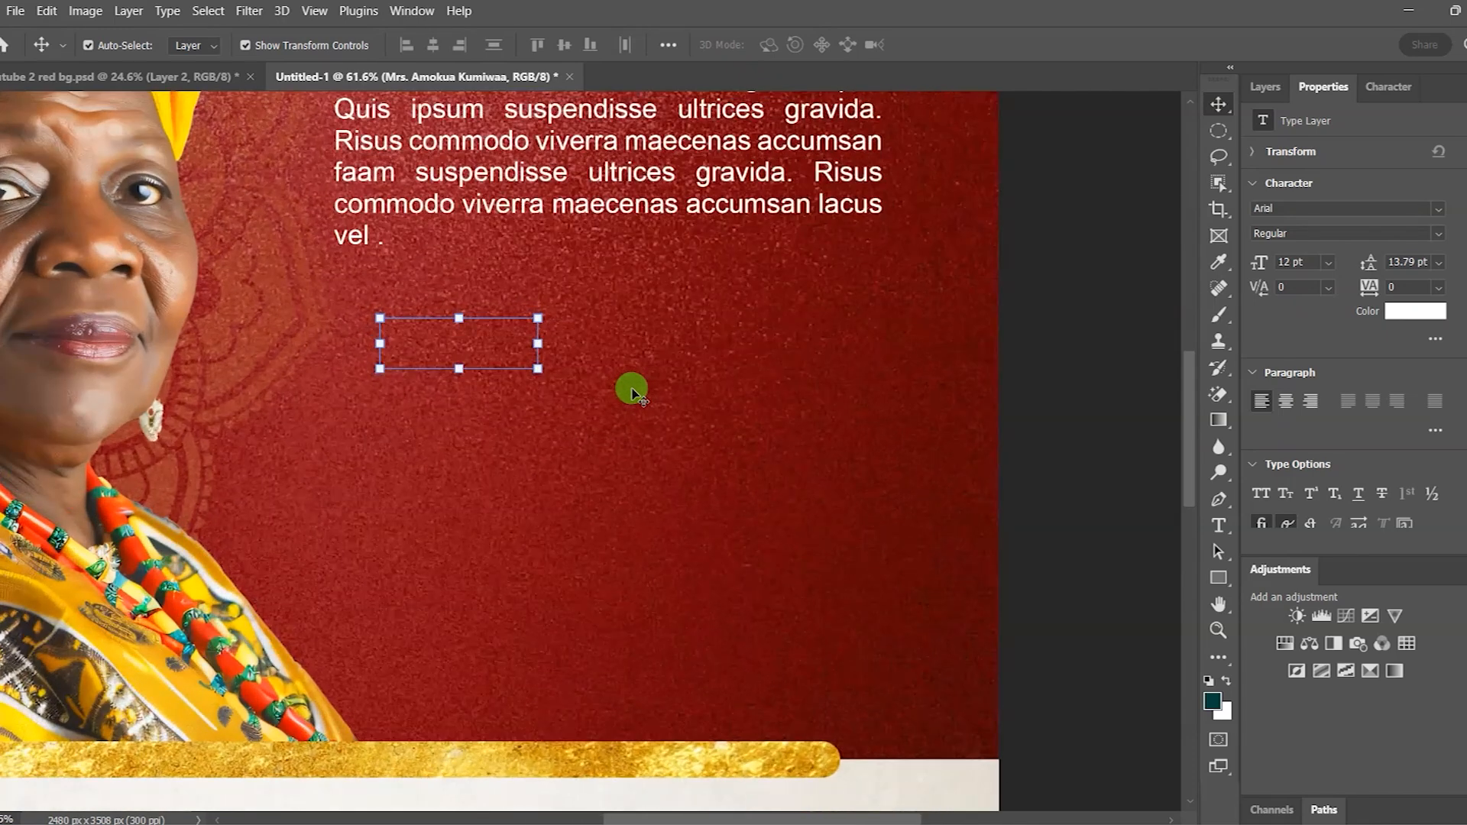
double_click(495, 336)
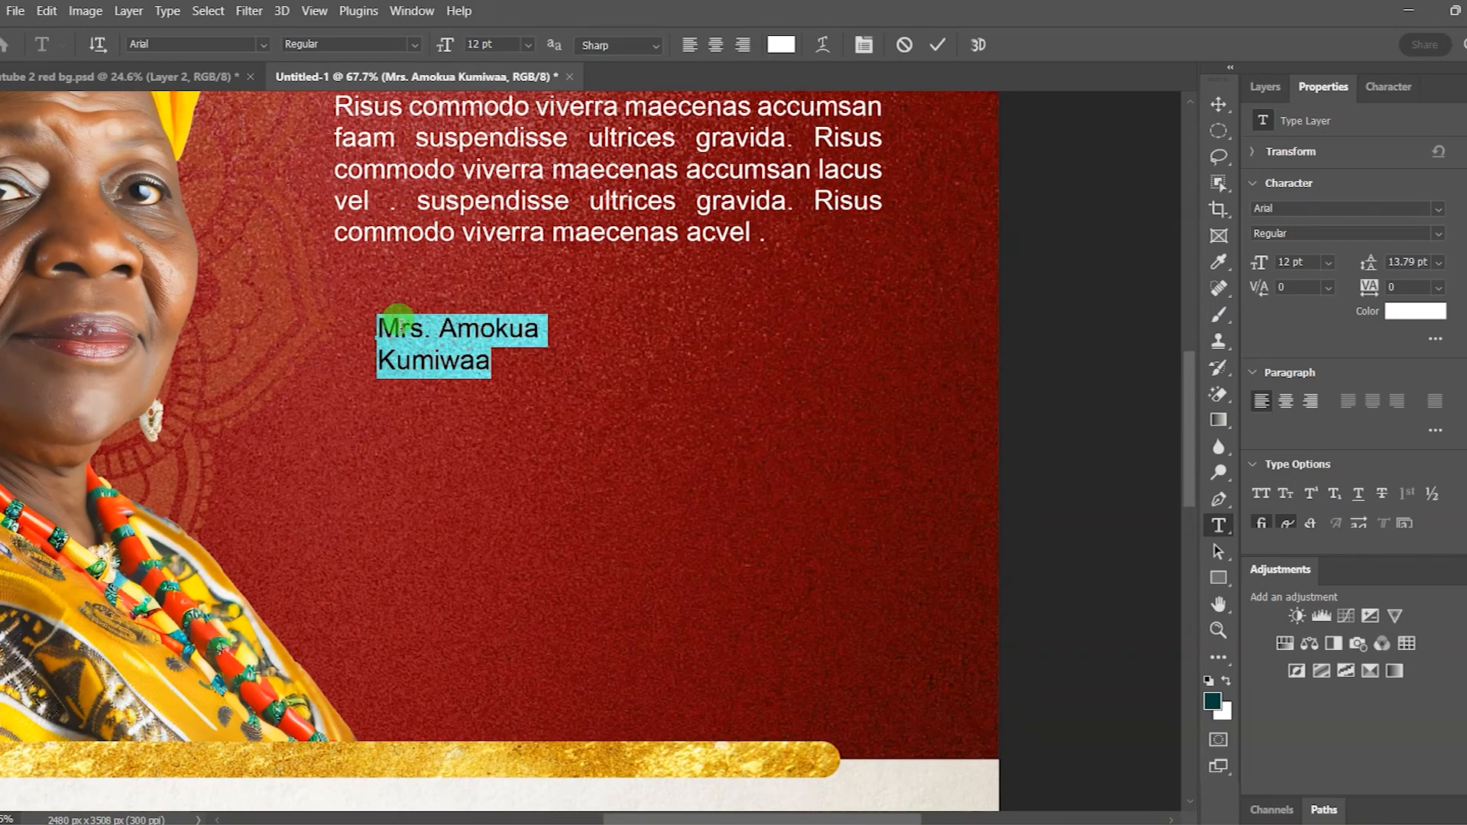
left_click_drag(379, 324, 526, 315)
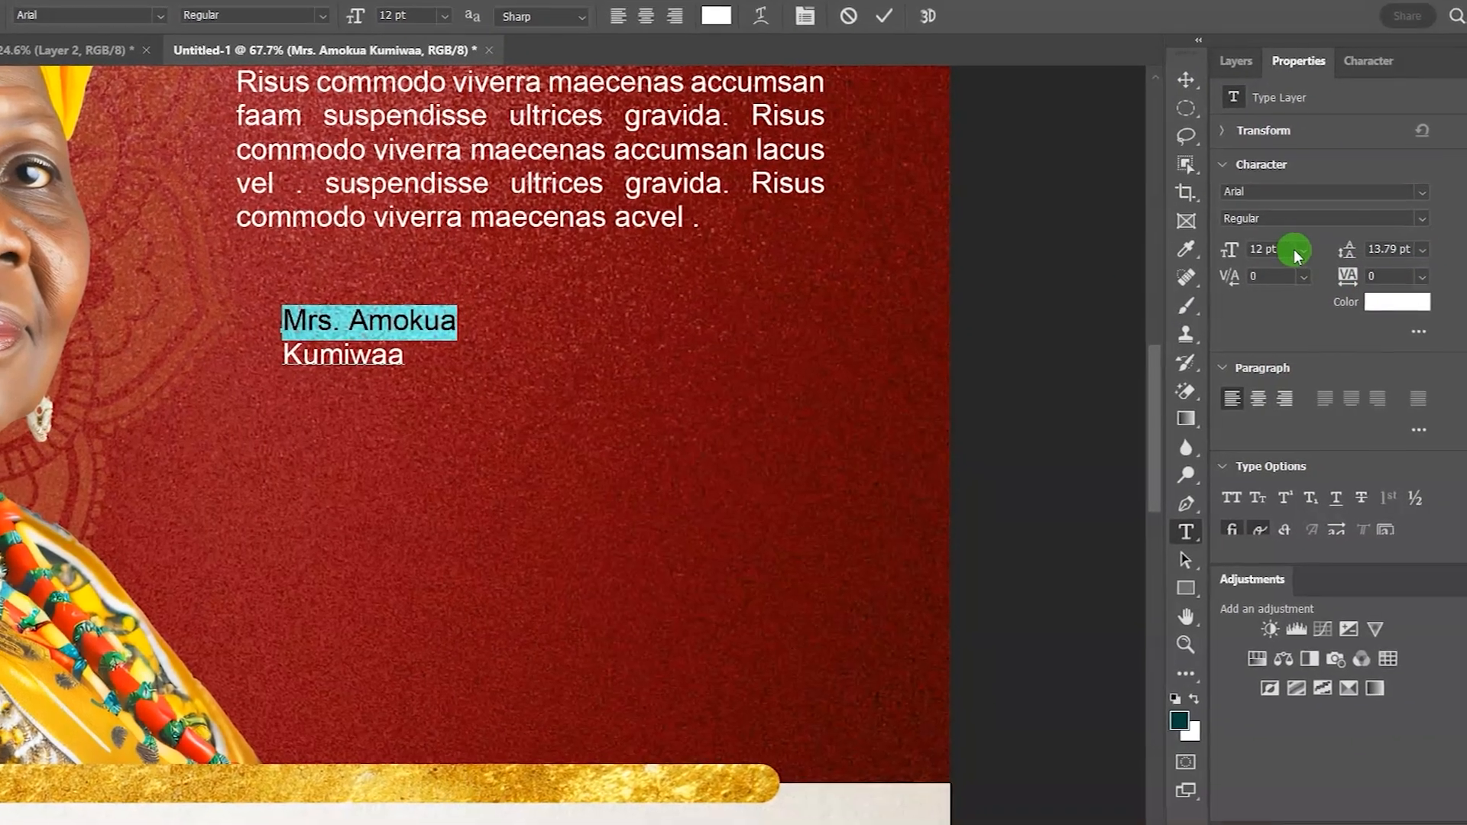
left_click(1293, 263)
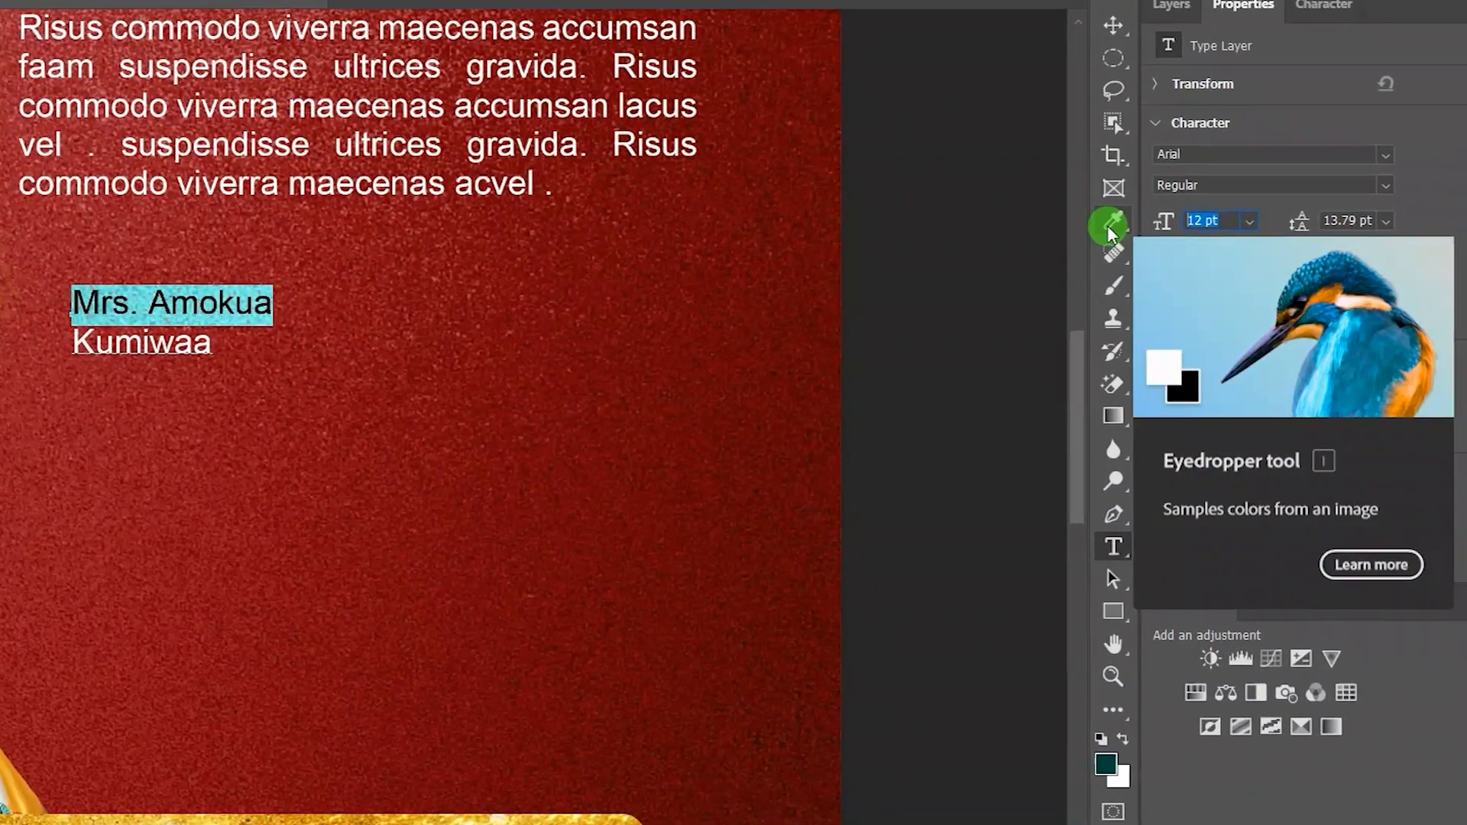
type("40")
key("Return")
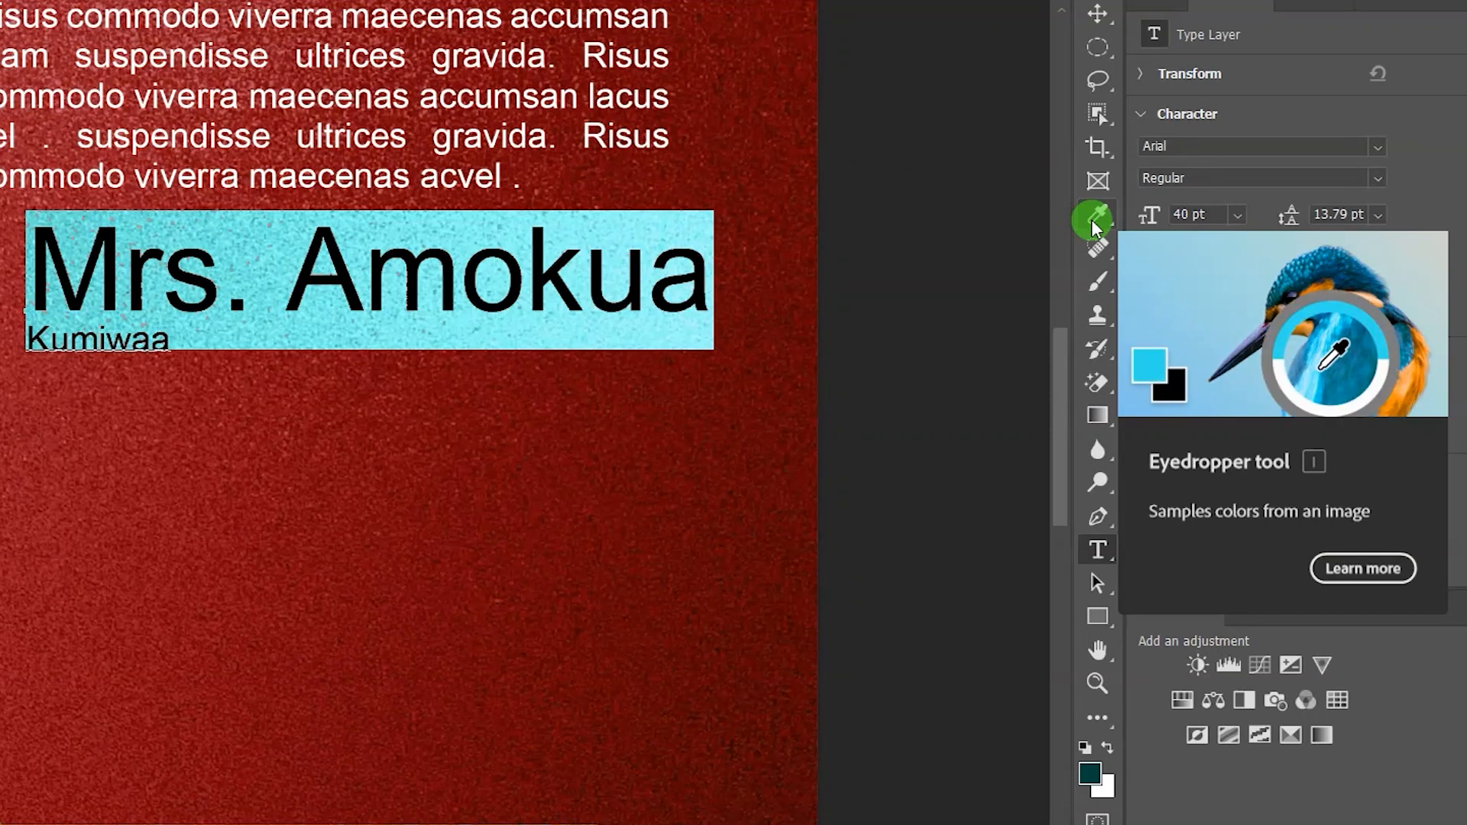
- Set the font of the name text's first line to Magic Retro Regular
left_click(1377, 147)
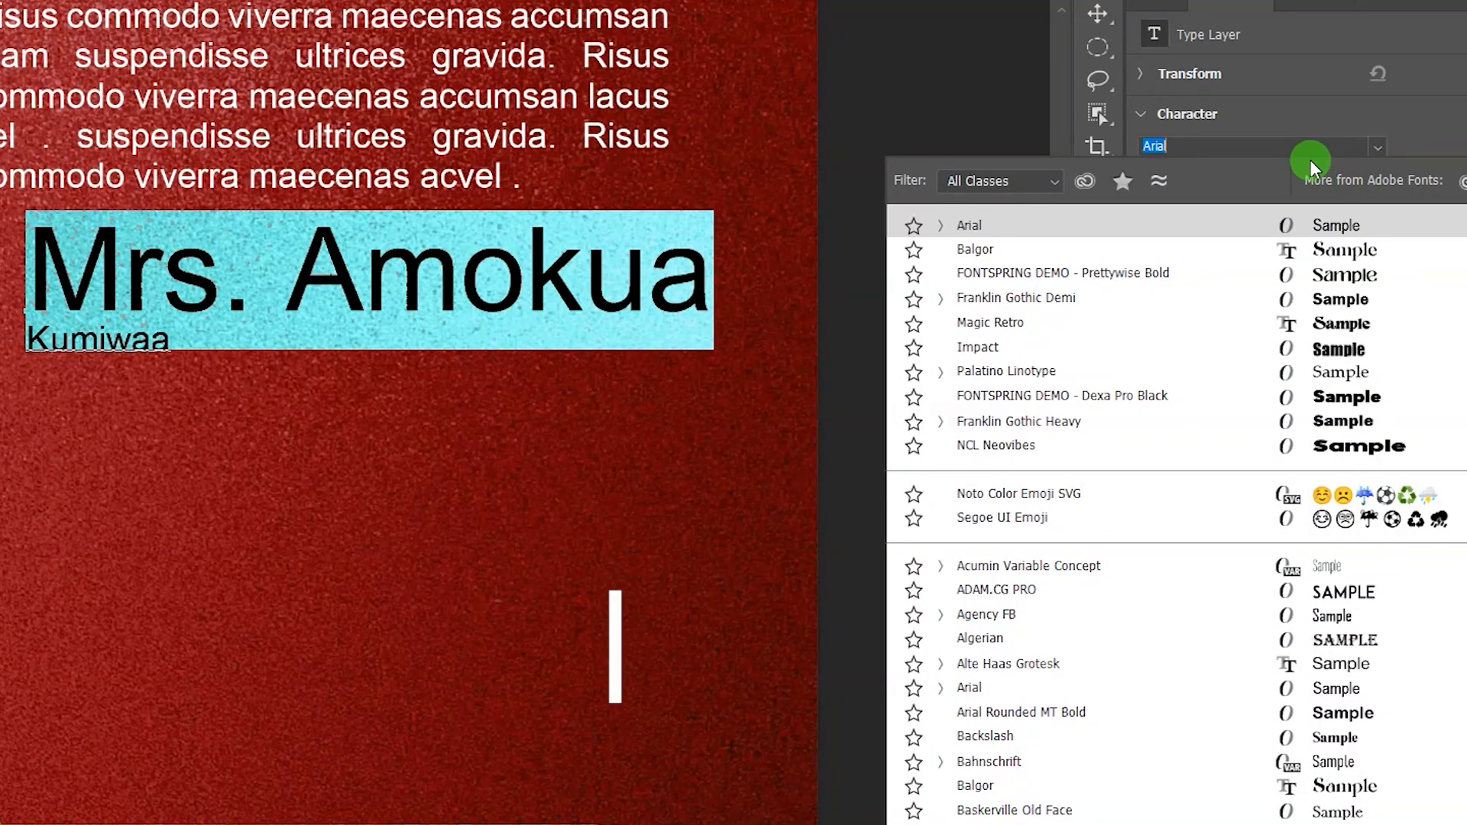
type("magic")
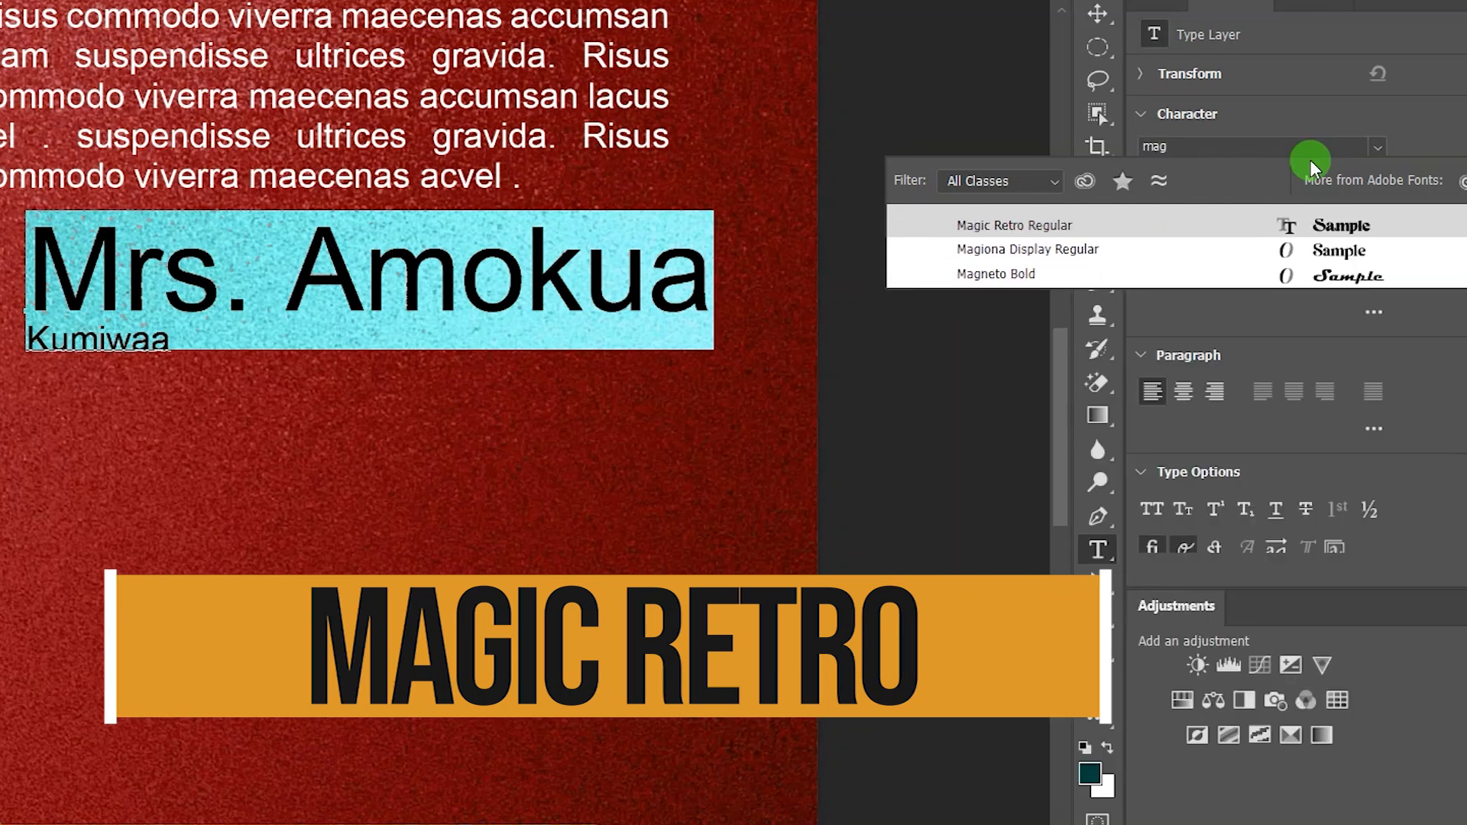
left_click(1169, 225)
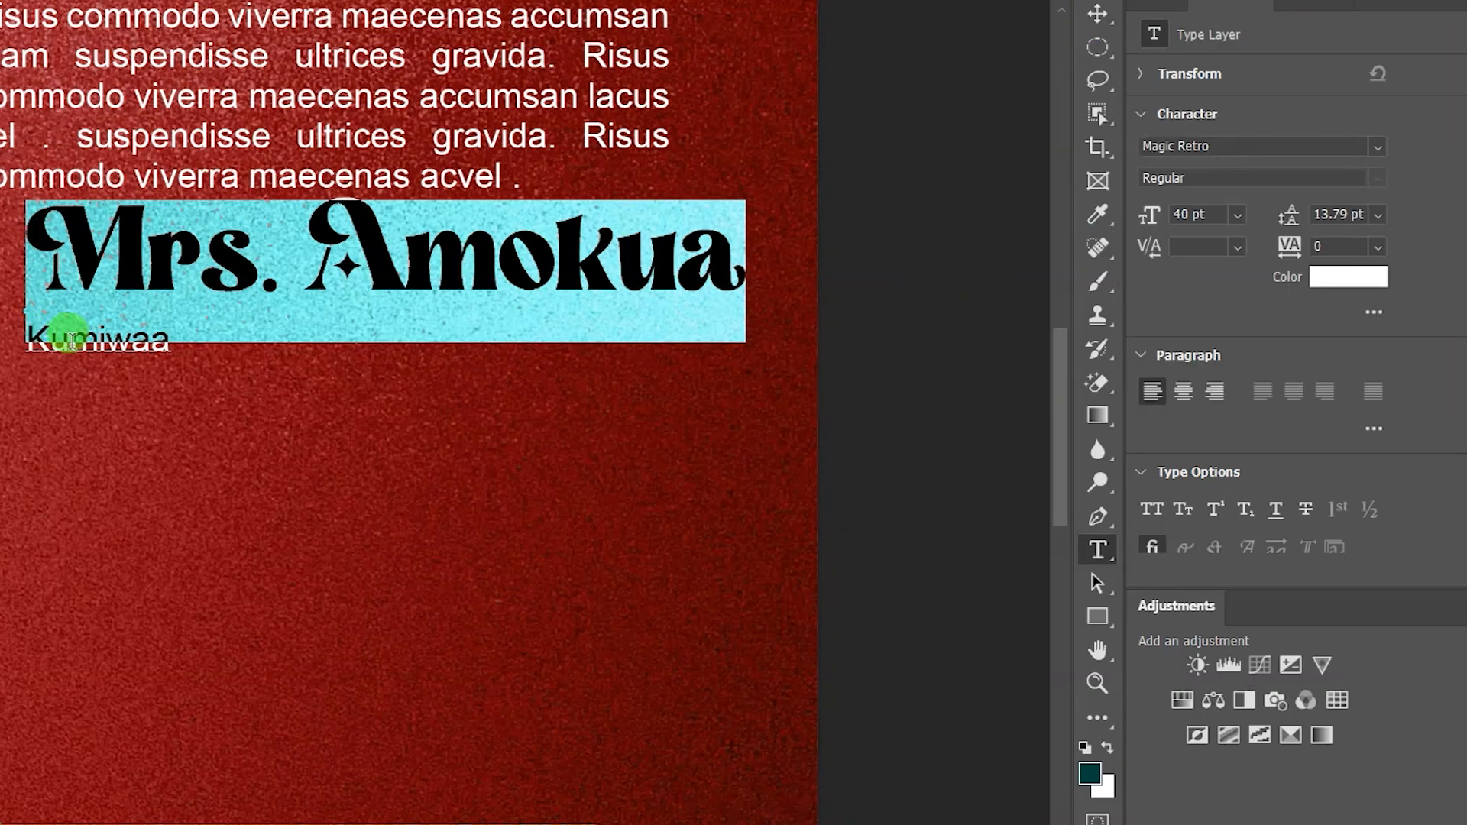
- Set the name text's second line to 55 pt with 38 pt leading
left_click(71, 338)
double_click(71, 339)
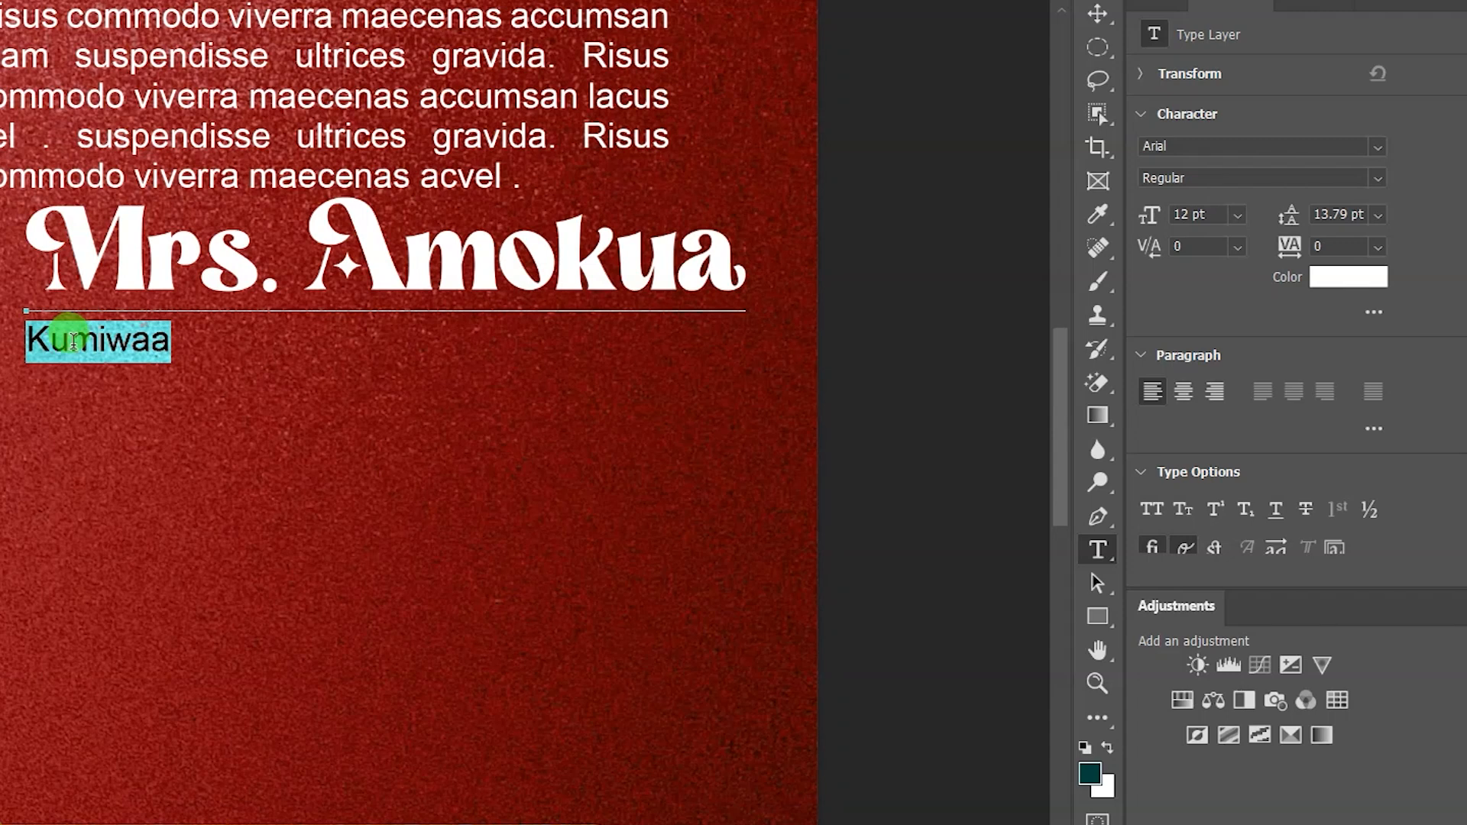
left_click(1244, 142)
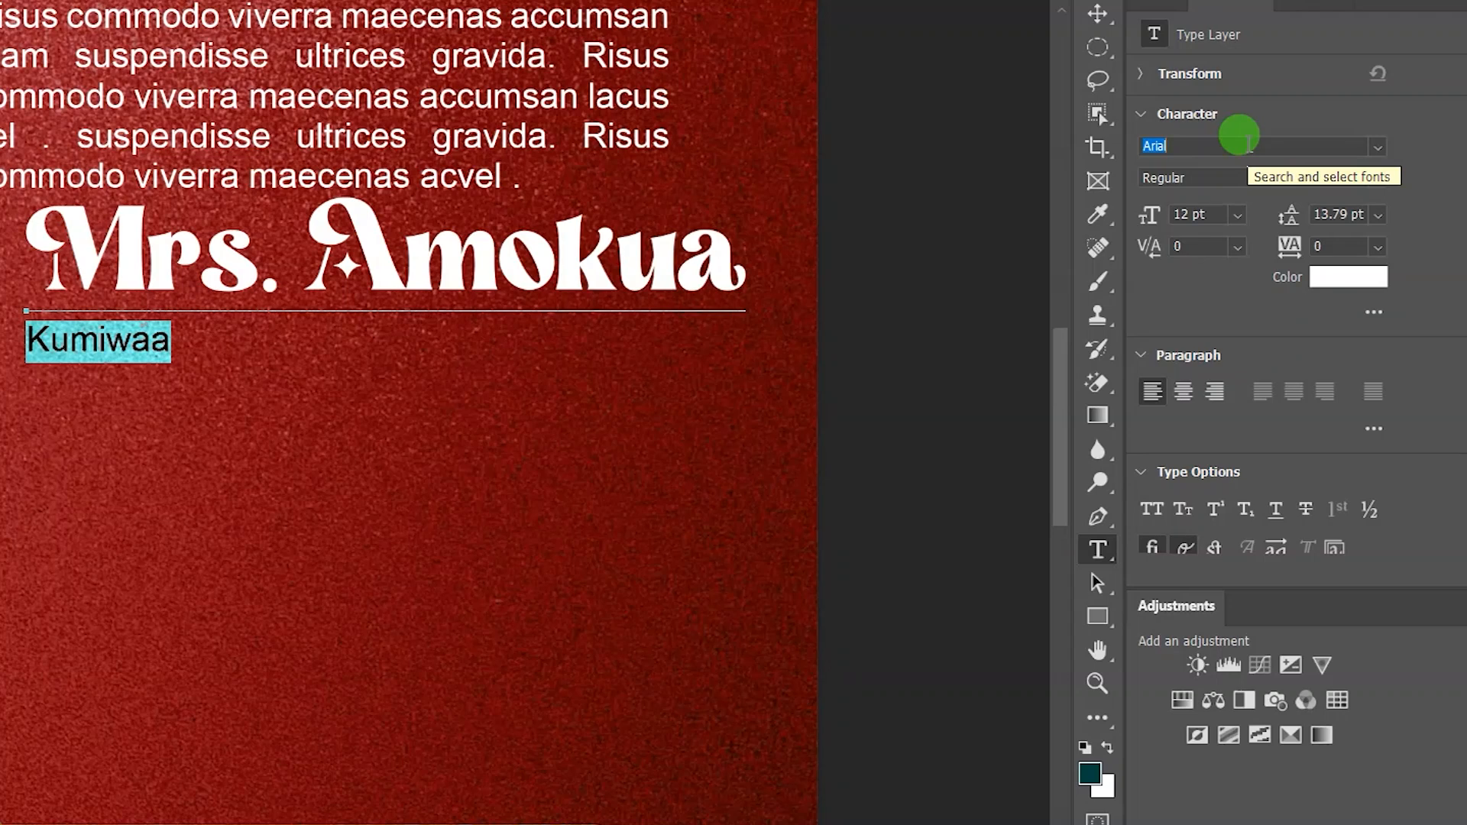
left_click(1146, 217)
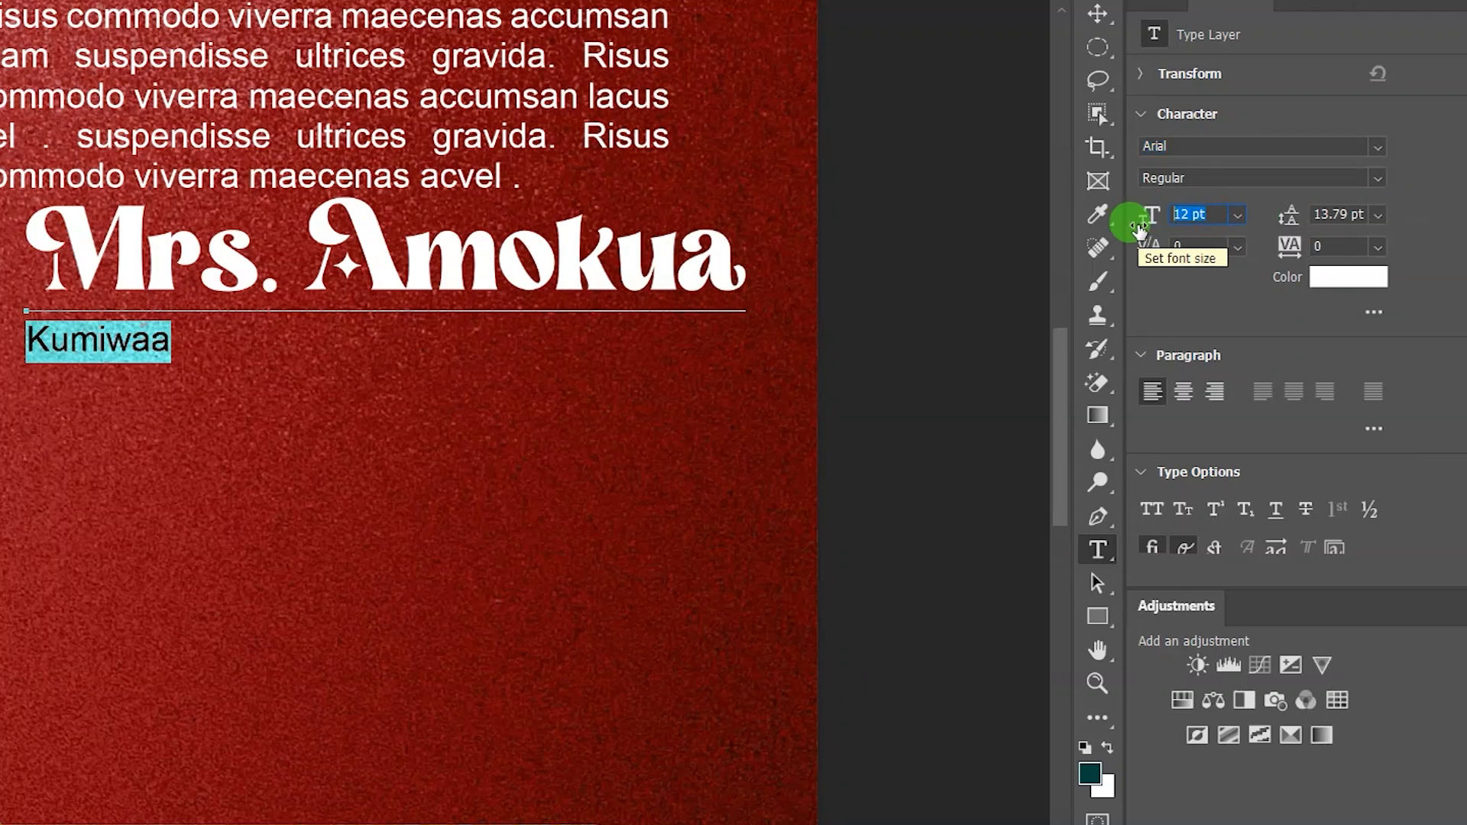
type("55")
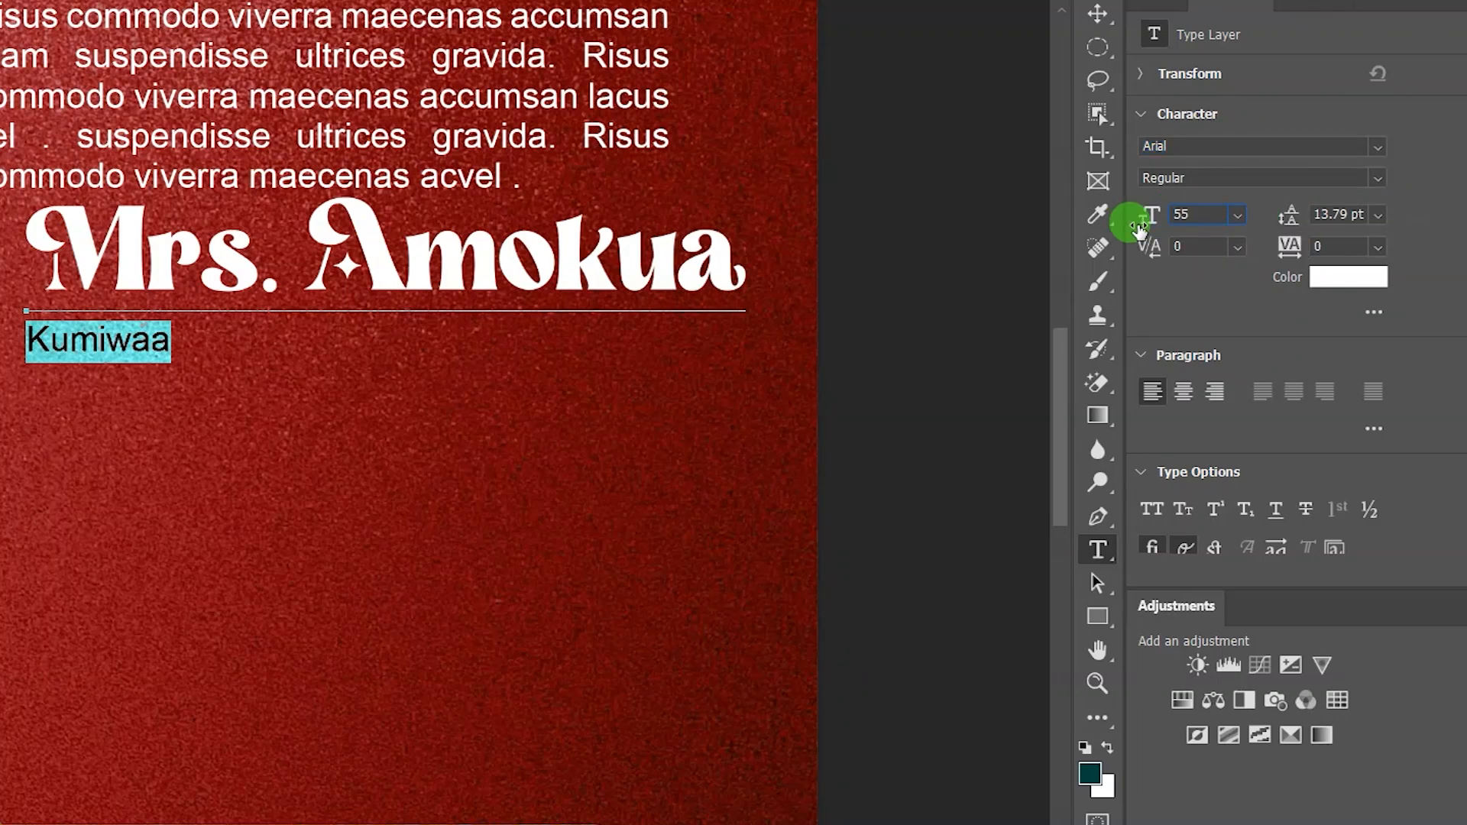
key("Return")
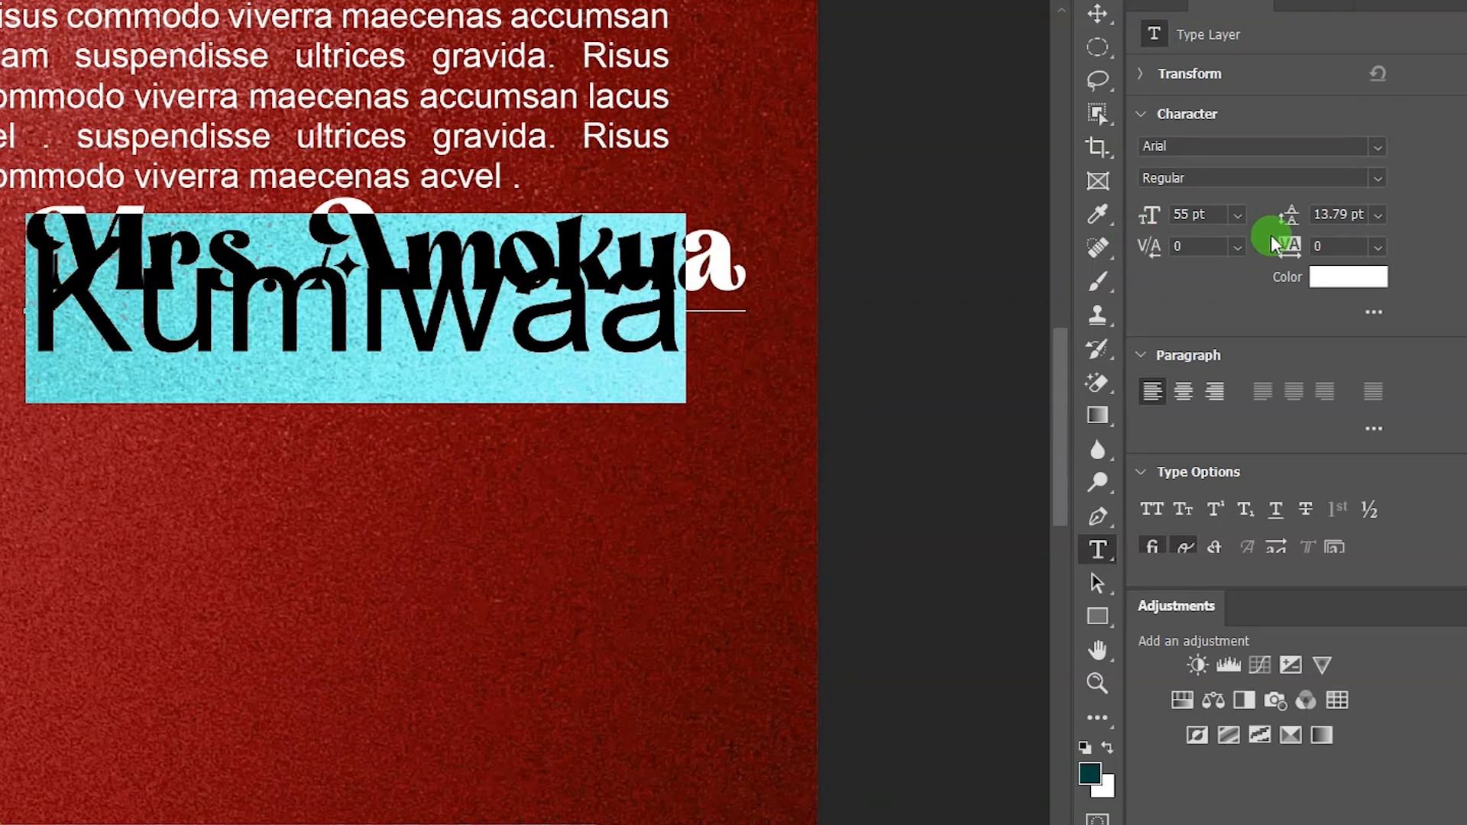
left_click_drag(1288, 214, 1323, 222)
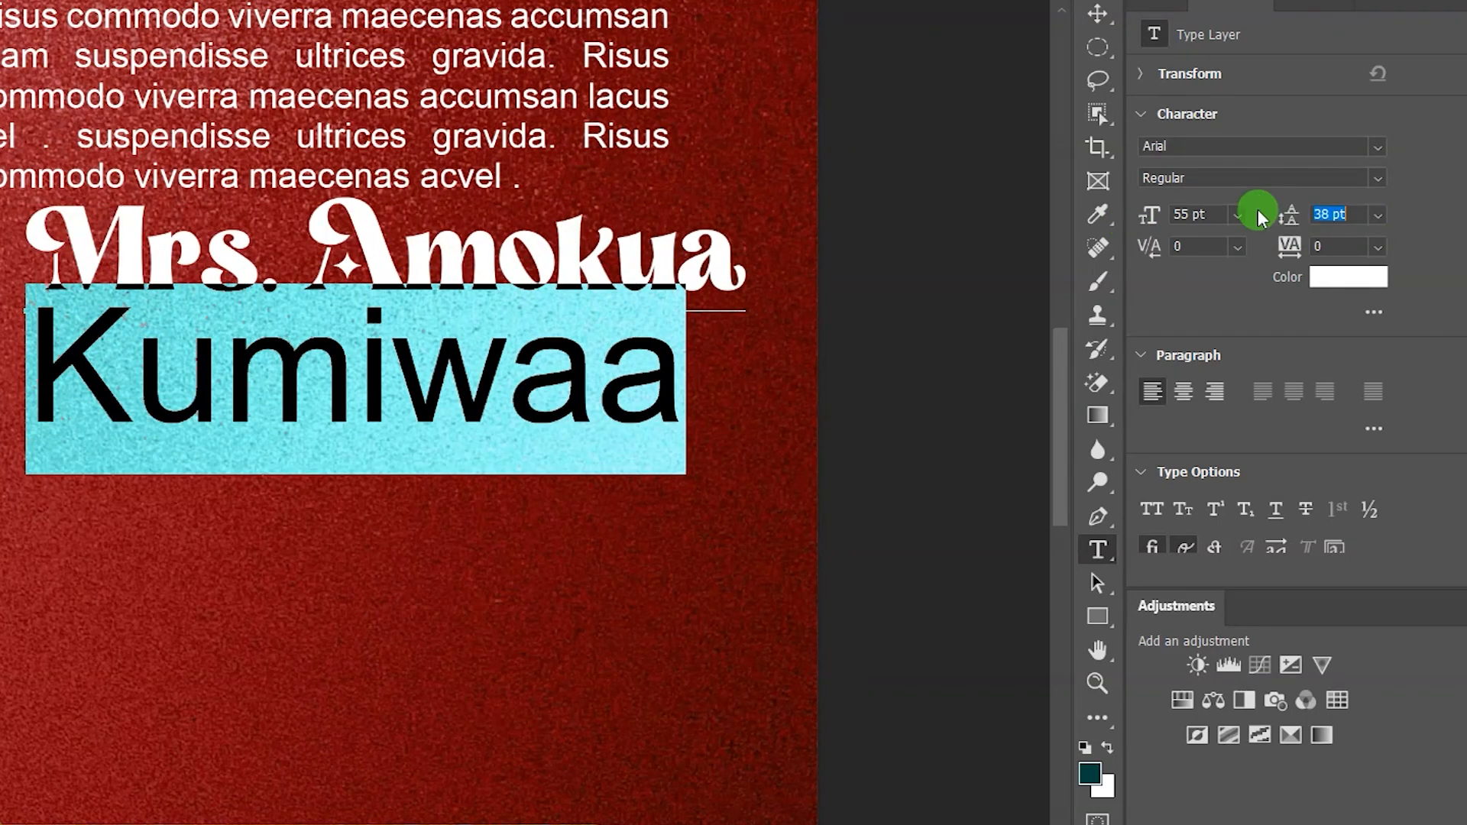
- Set the font of the name's second line to FONTSPRING DEMO - Prettywise Bold Regular
left_click(1233, 145)
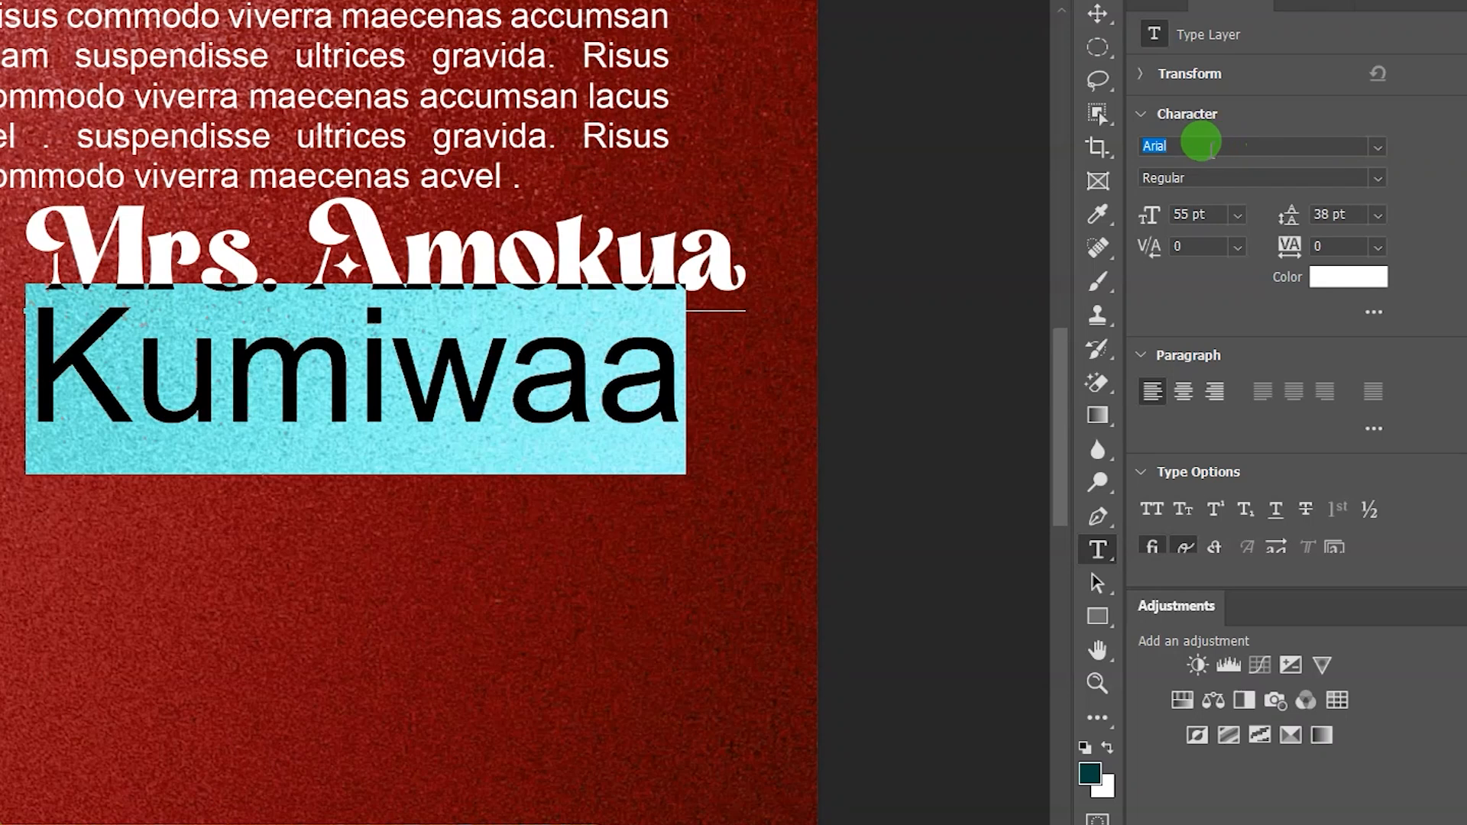
type("fo")
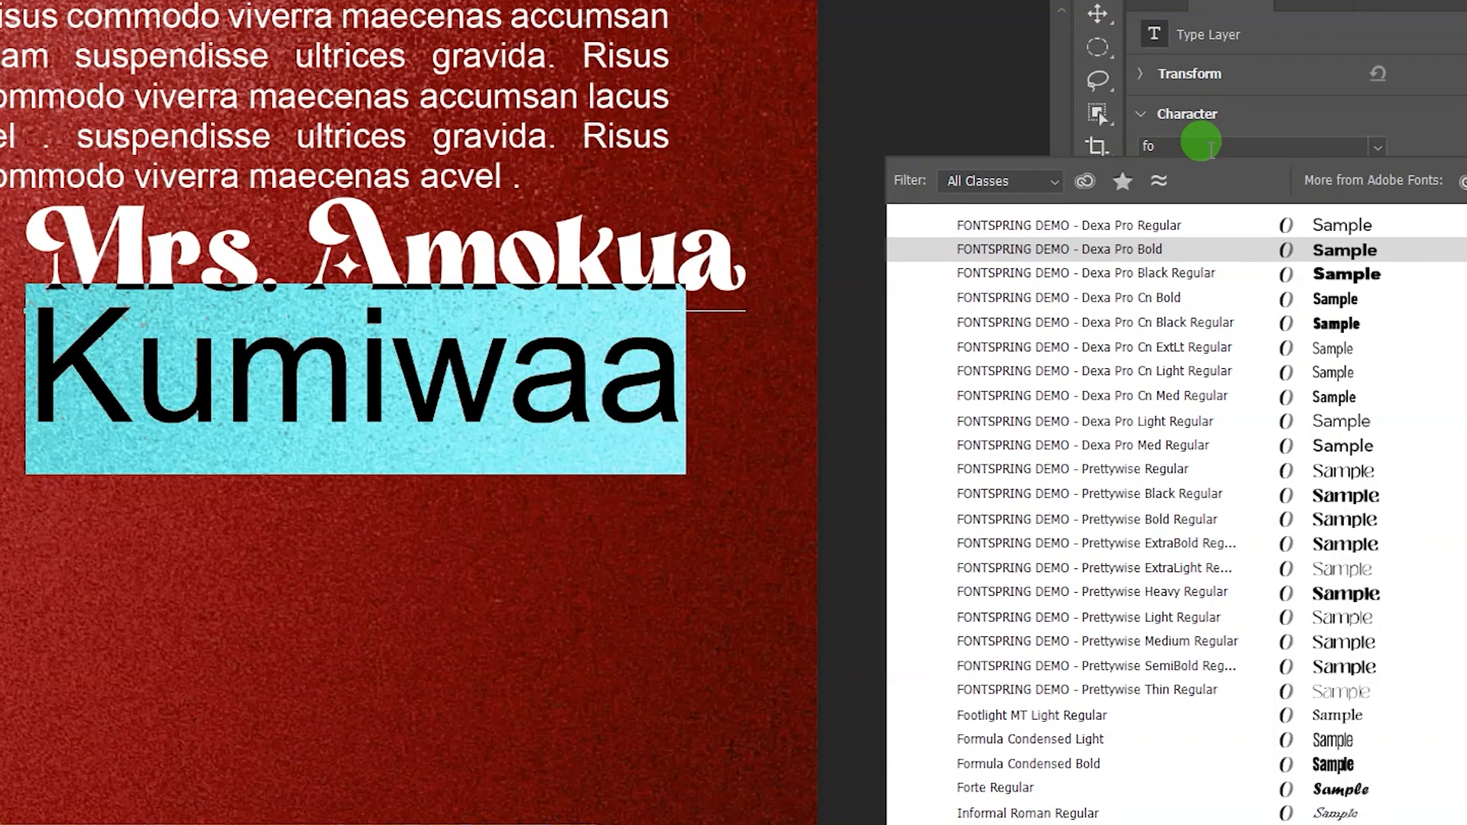
type("nt")
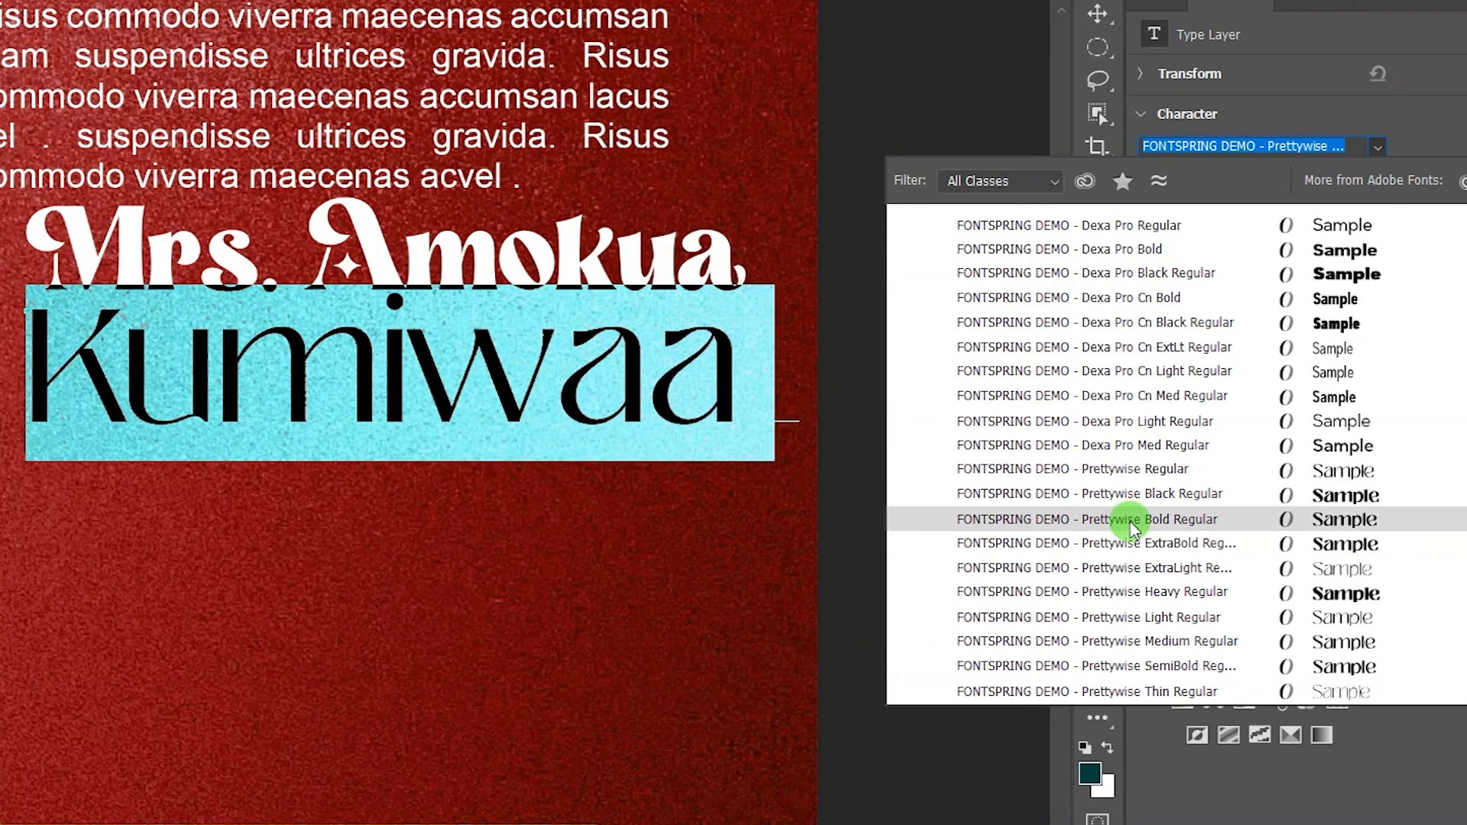
left_click(1131, 521)
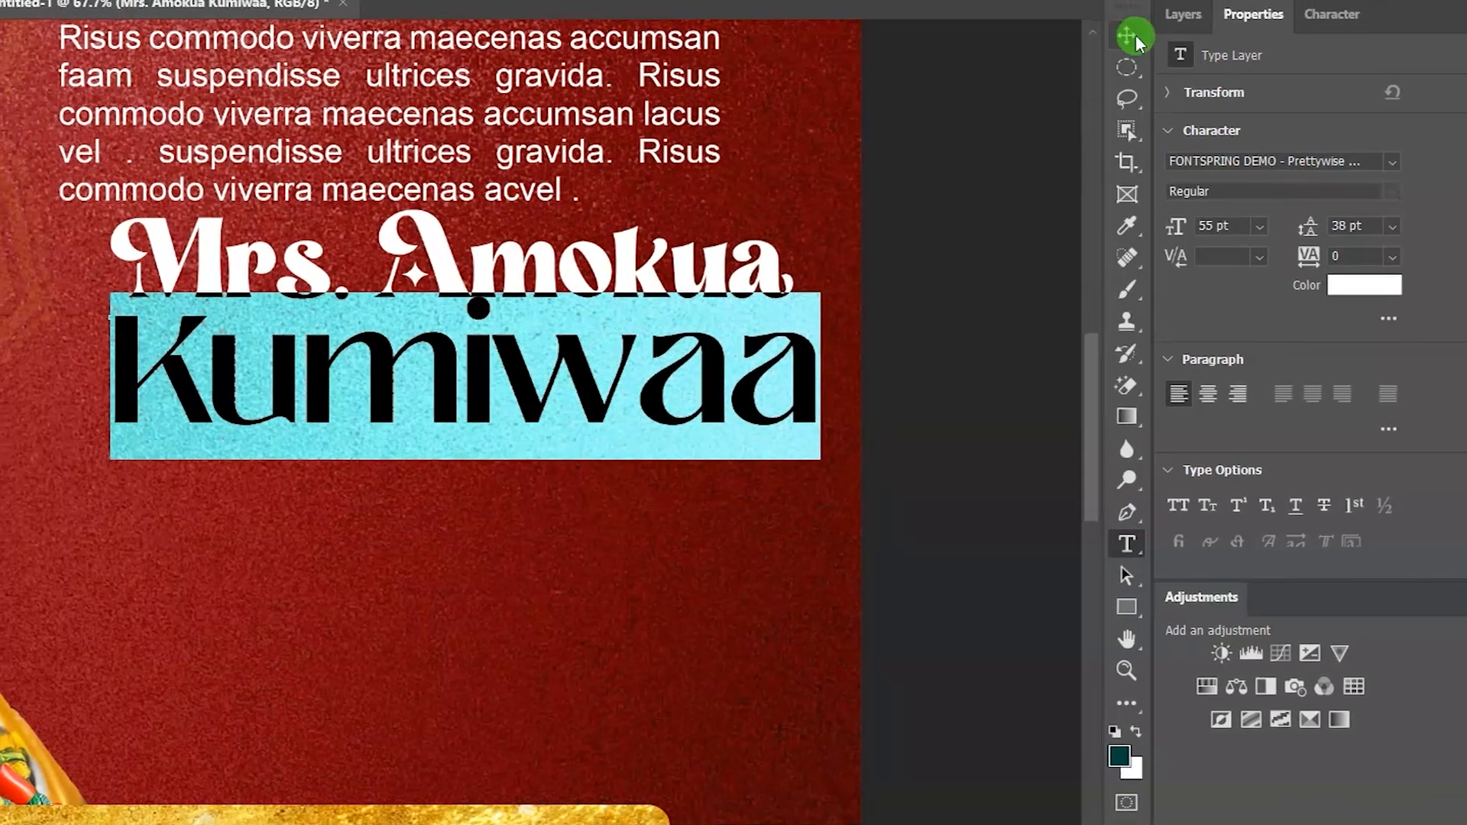
- Move the name text slightly down and left so its left edge aligns with the paragraph above, and deselect it
left_click(1123, 35)
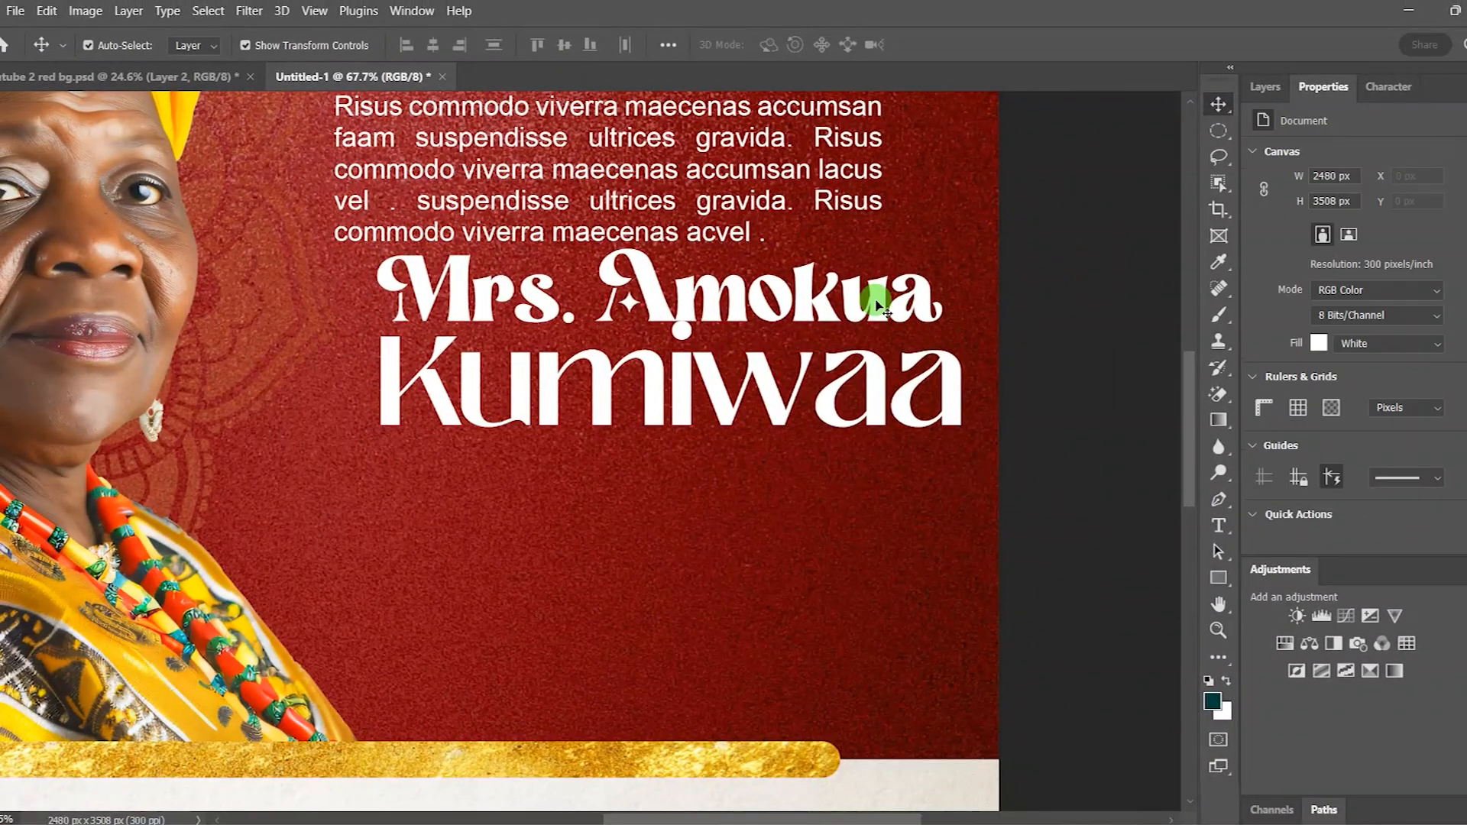
left_click_drag(842, 276, 831, 322)
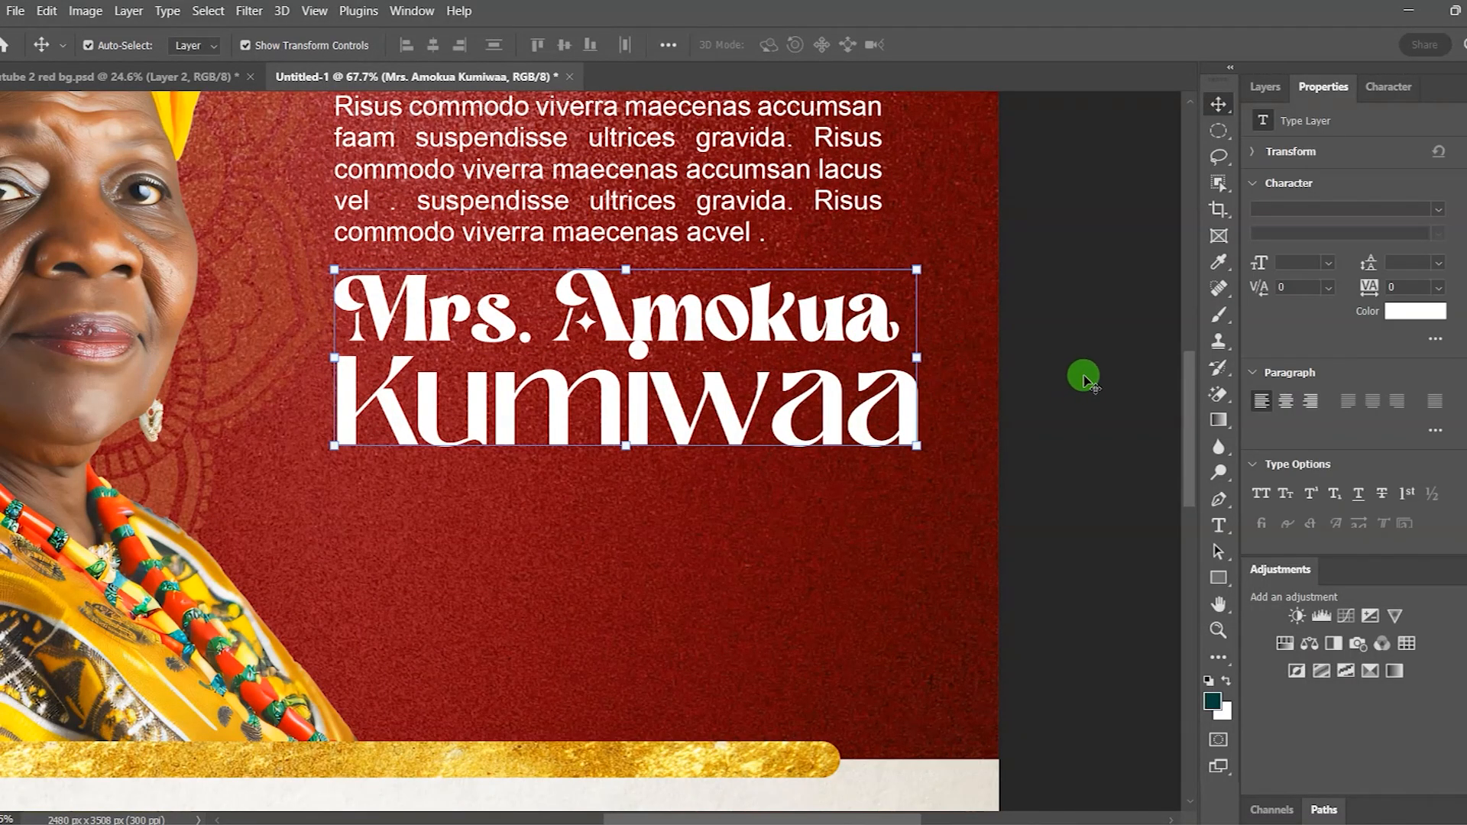
left_click(1083, 377)
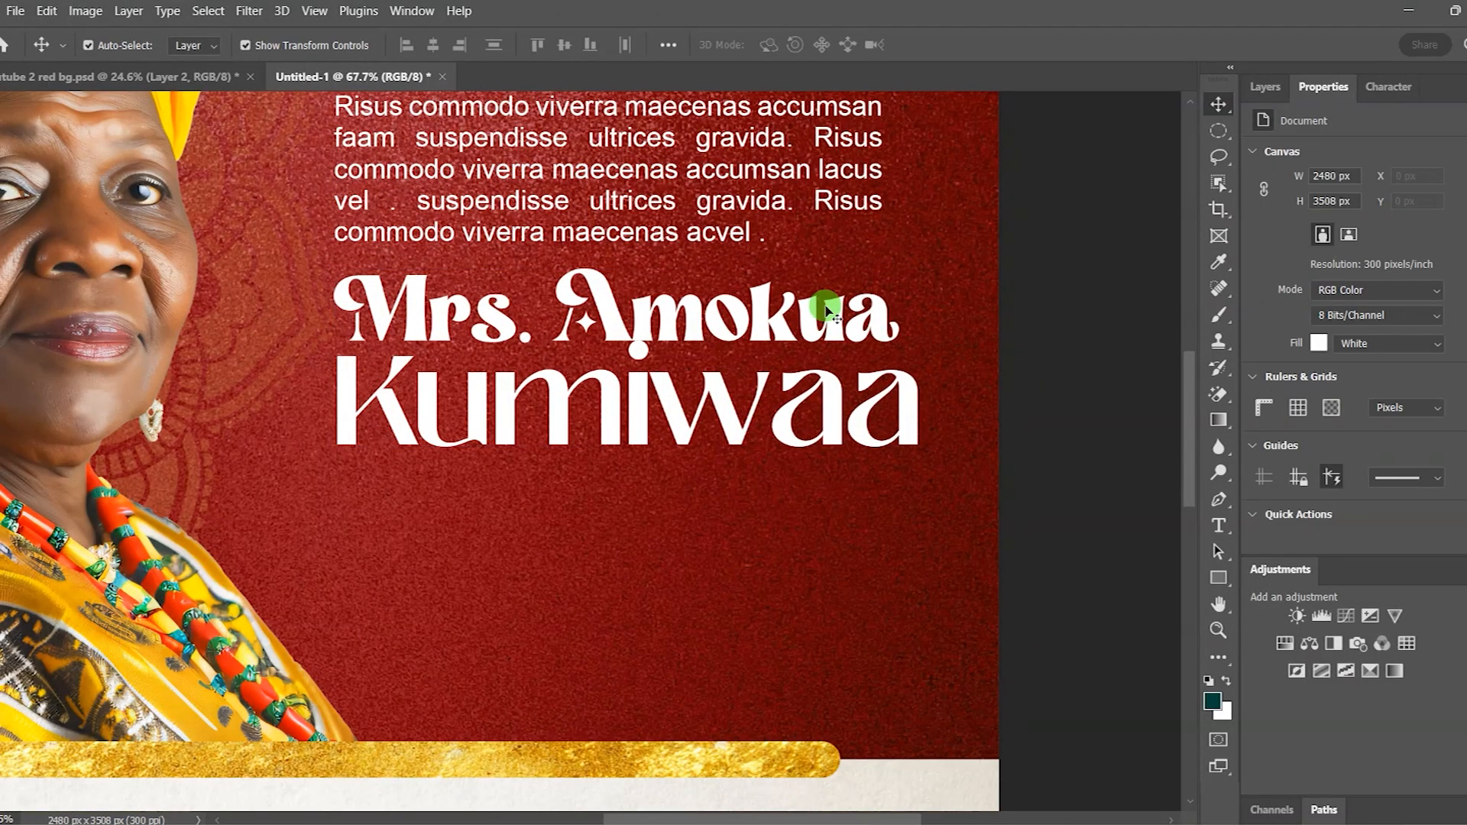
- Duplicate the gold-texture layer clipped to the "glory" text and move the copy above the name text layer
scroll(825, 311, "down", 2)
scroll(831, 309, "down", 1)
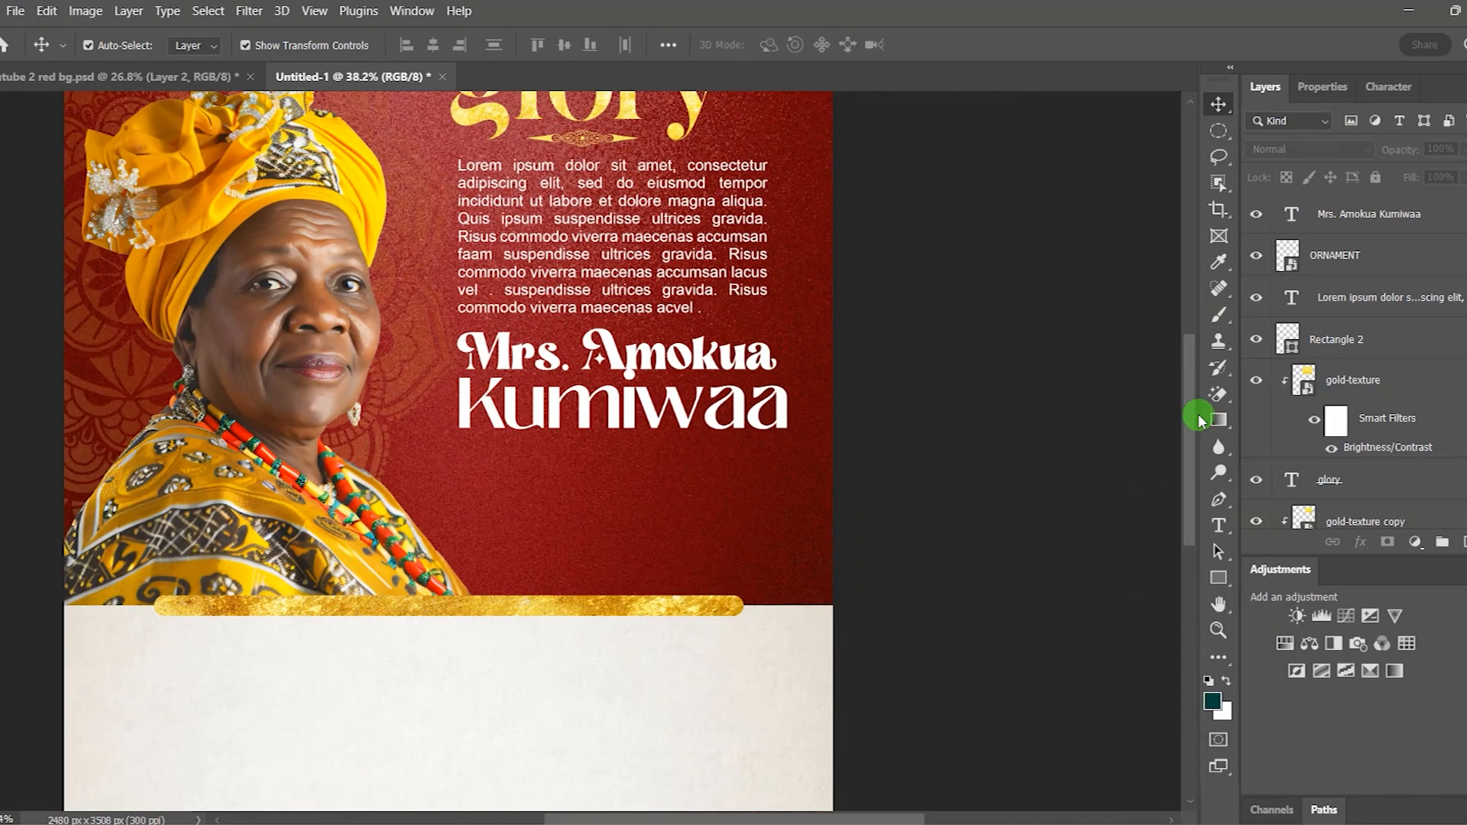
left_click_drag(1193, 437, 1186, 380)
left_click(632, 281)
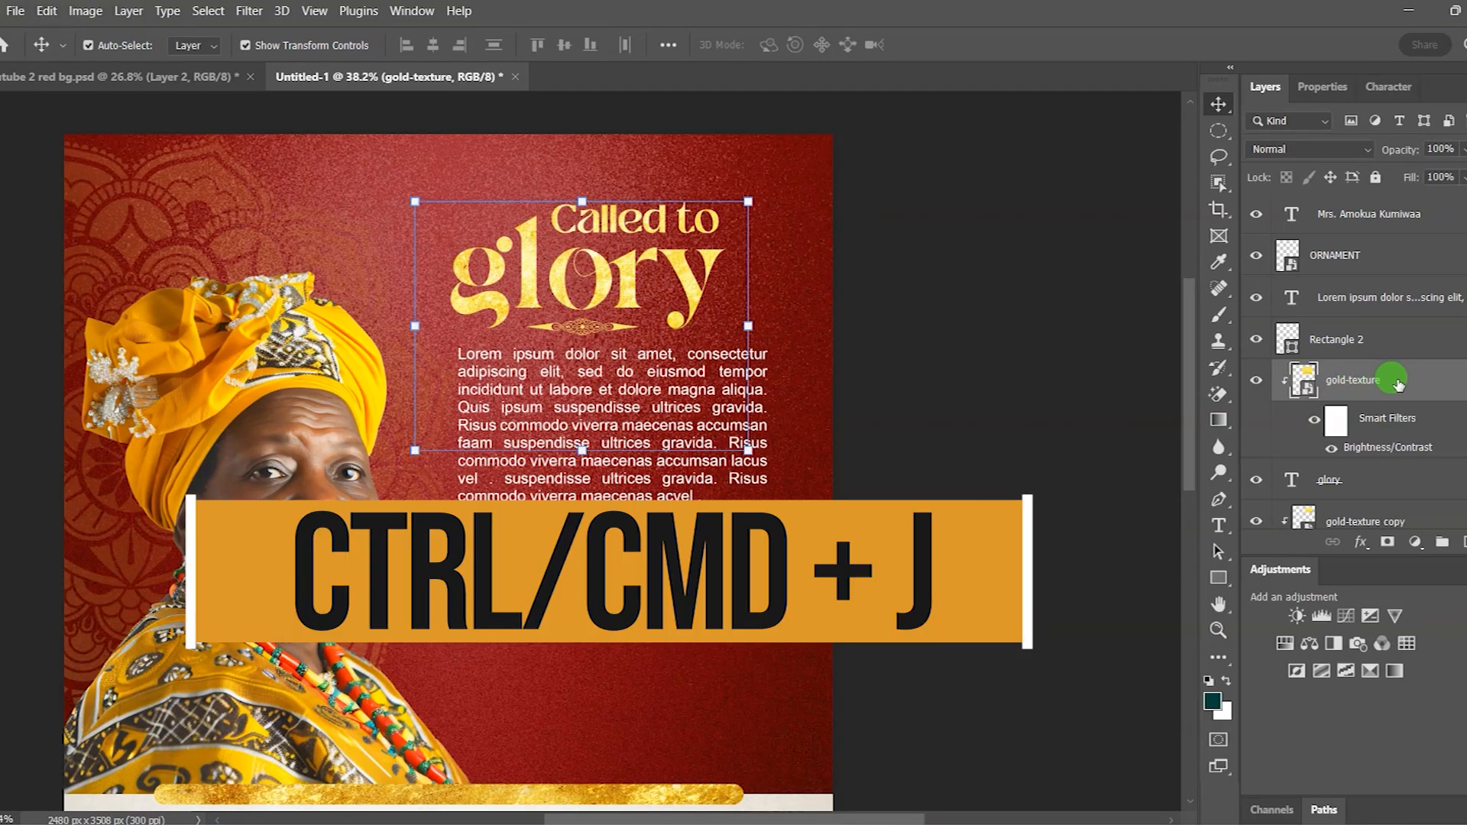
key("ctrl+j")
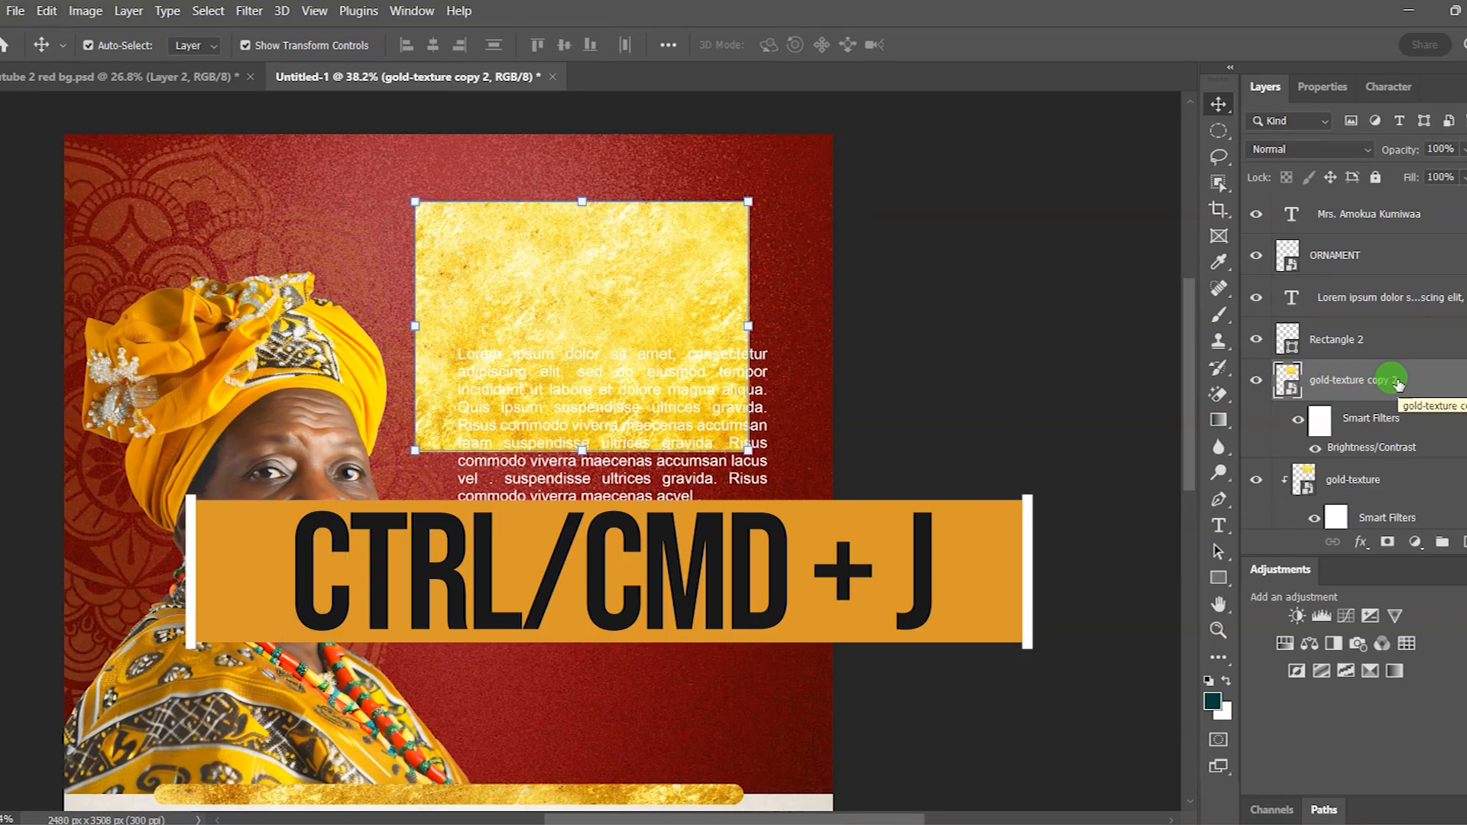
left_click_drag(1404, 385, 1389, 205)
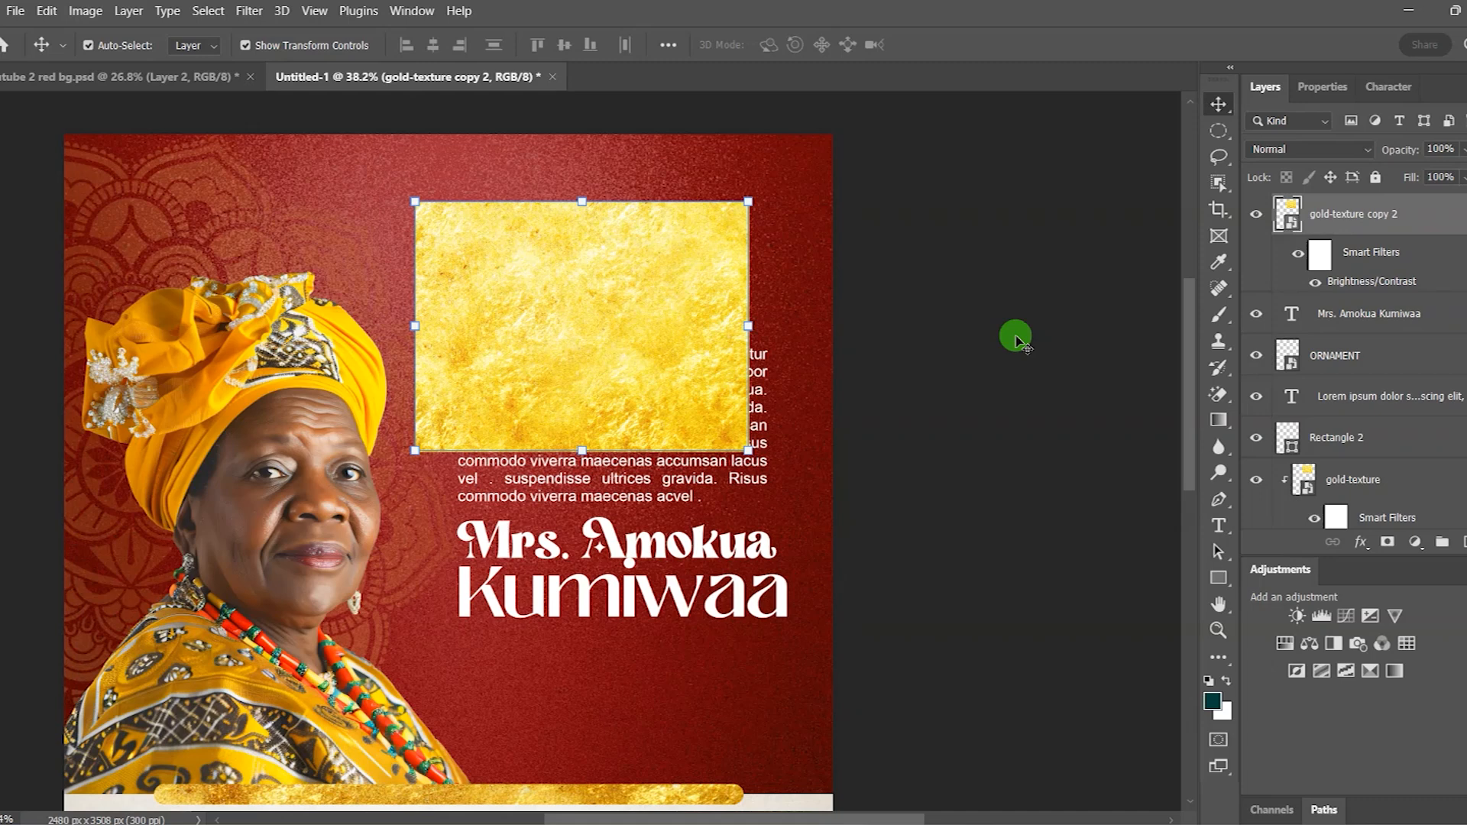
- Move the gold texture copy over the name text and widen it to about 11.59% so it covers both lines
left_click_drag(618, 306, 612, 523)
left_click_drag(751, 547, 805, 545)
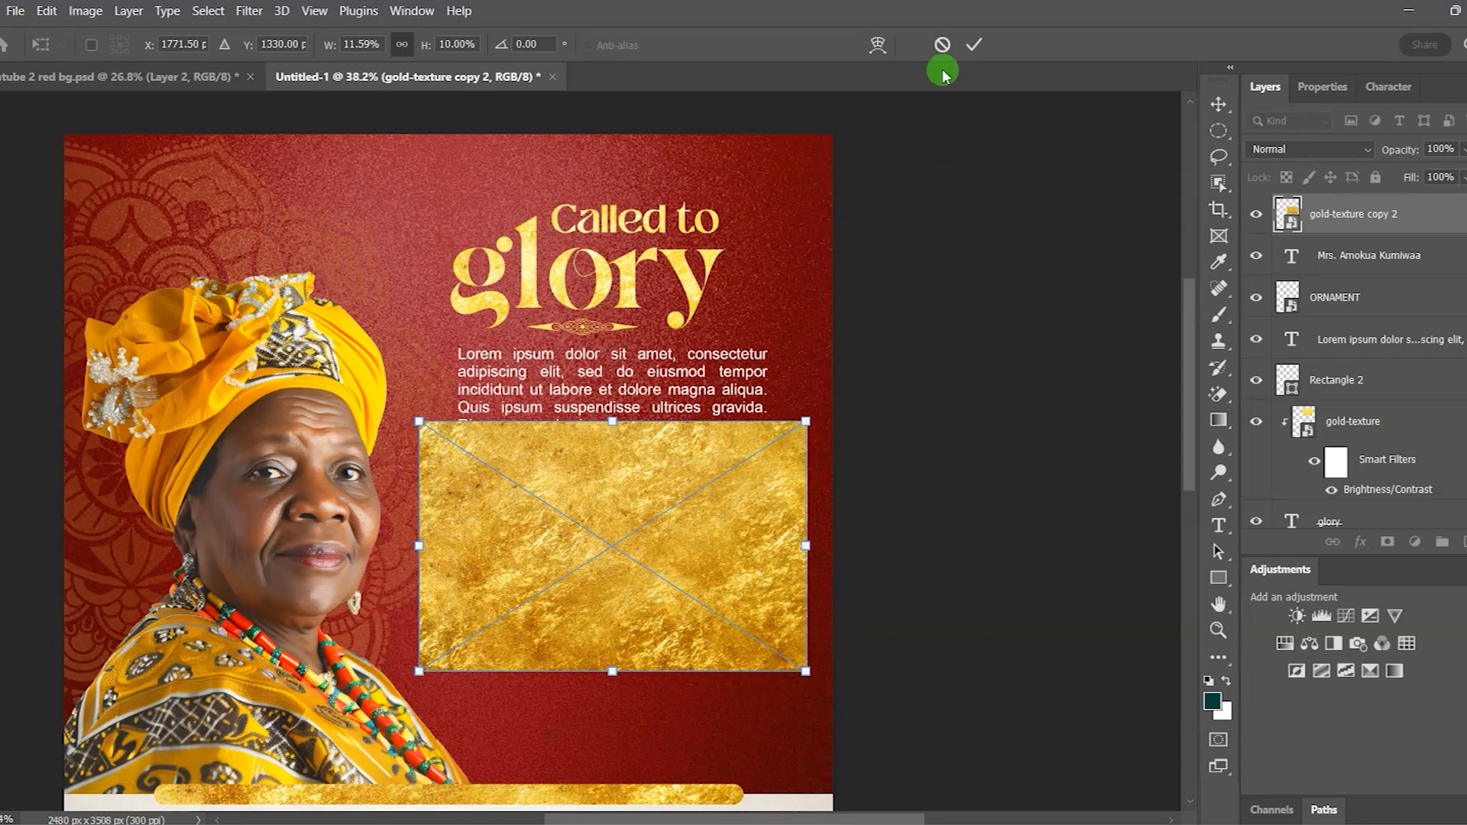
left_click(972, 46)
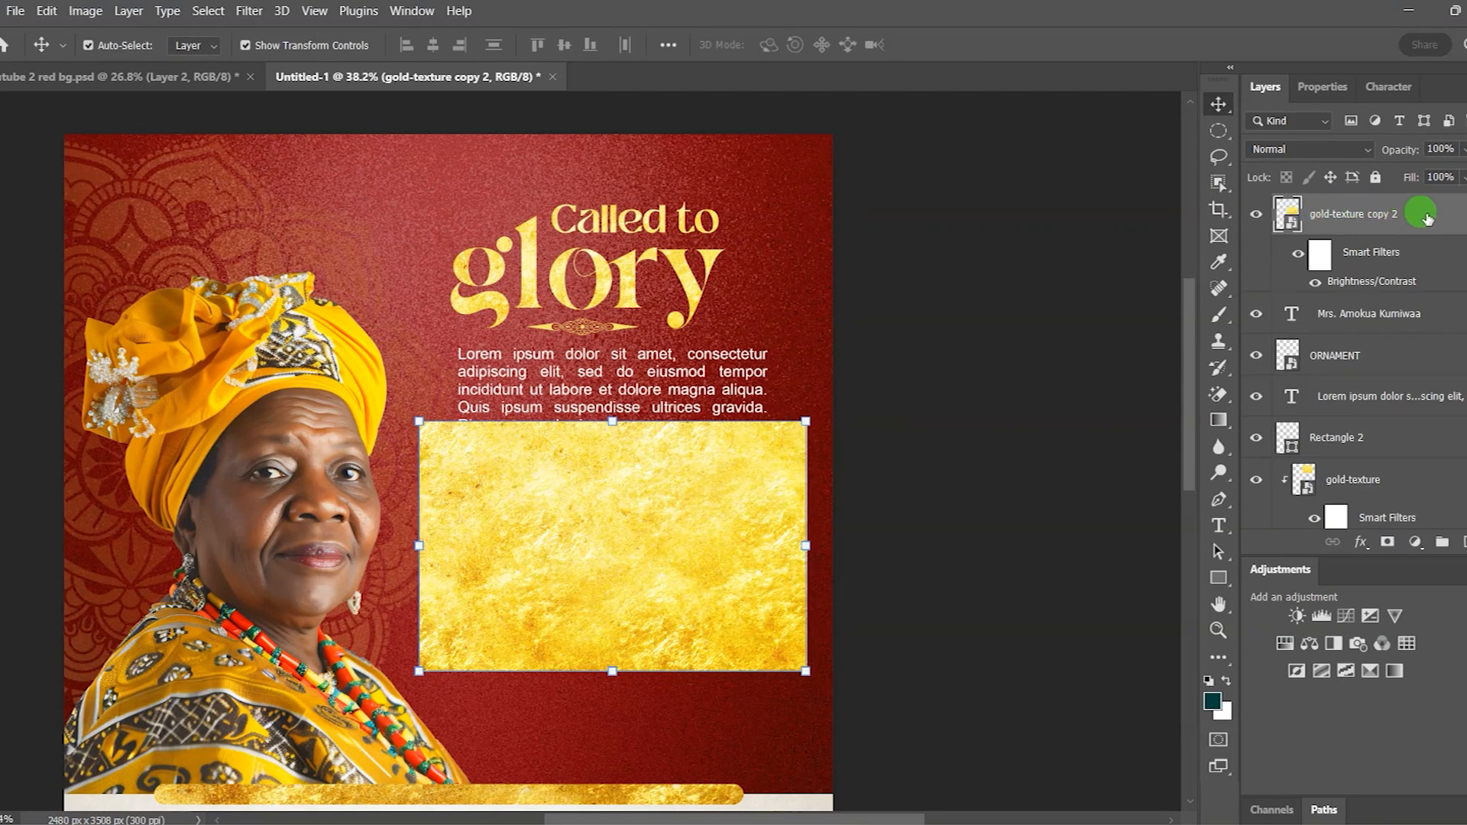
- Clip the gold texture copy to the name text with a clipping mask and deselect it
right_click(1427, 219)
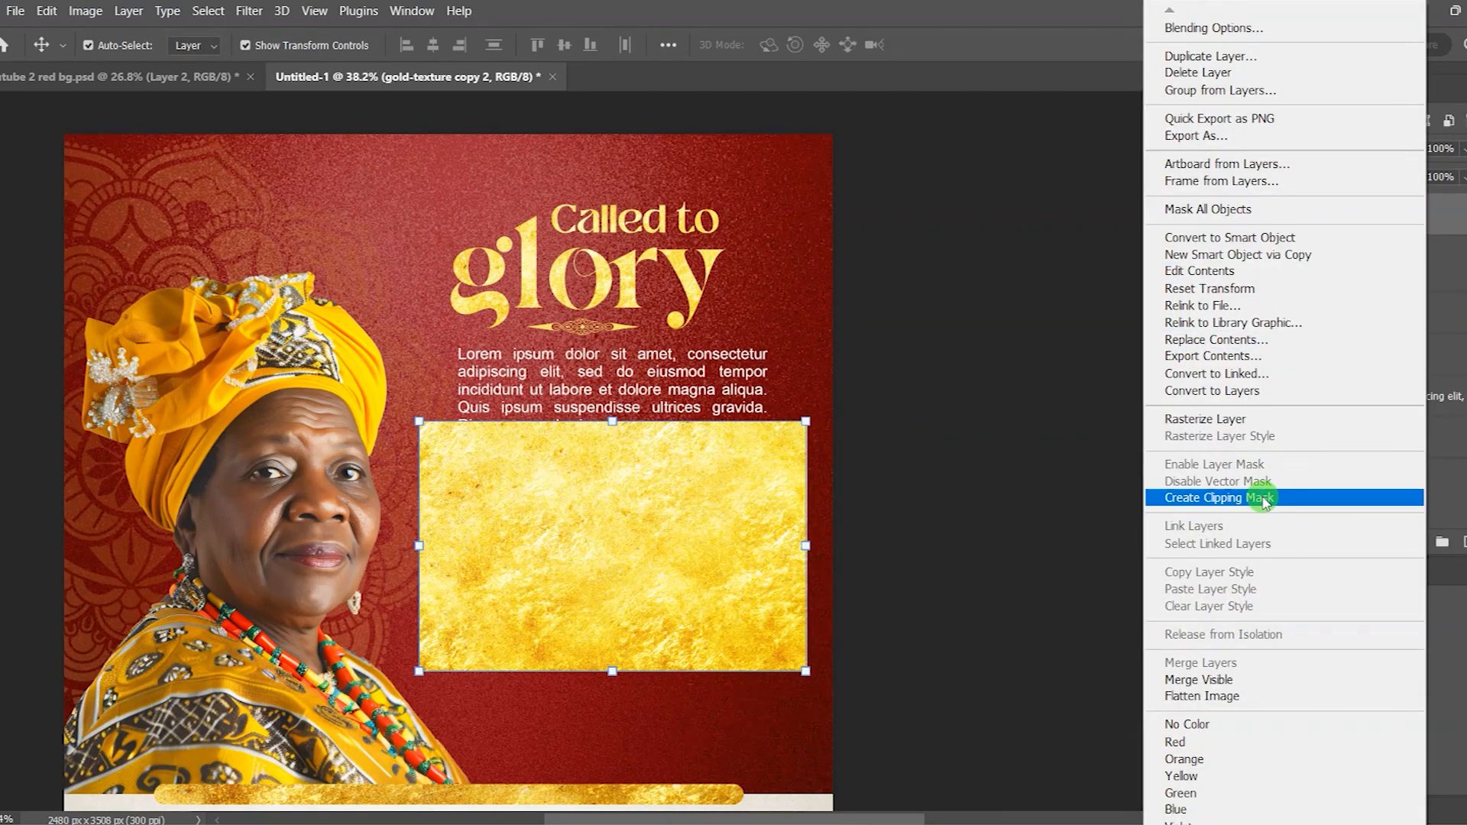
left_click(1336, 500)
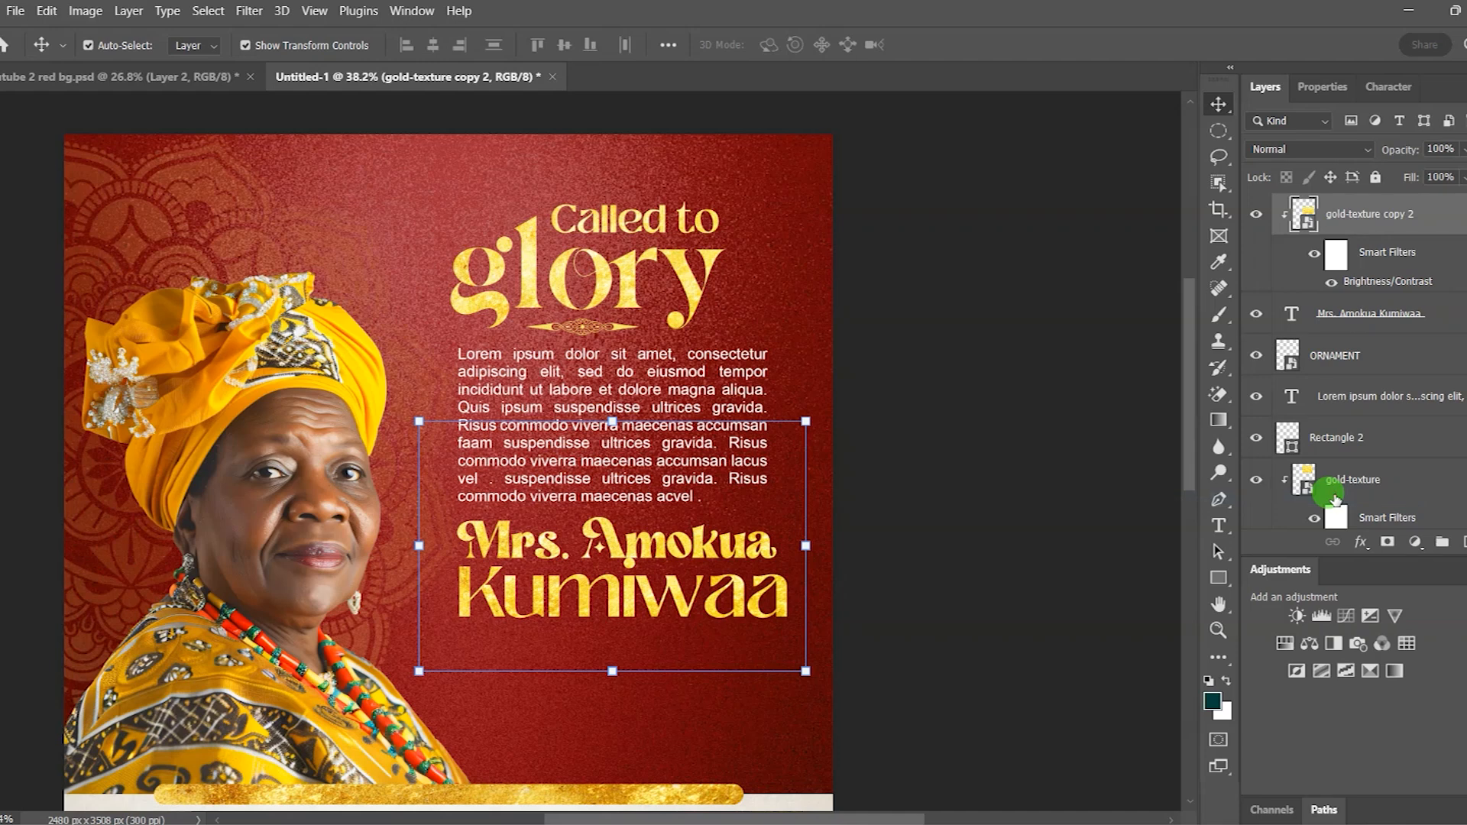
left_click(969, 402)
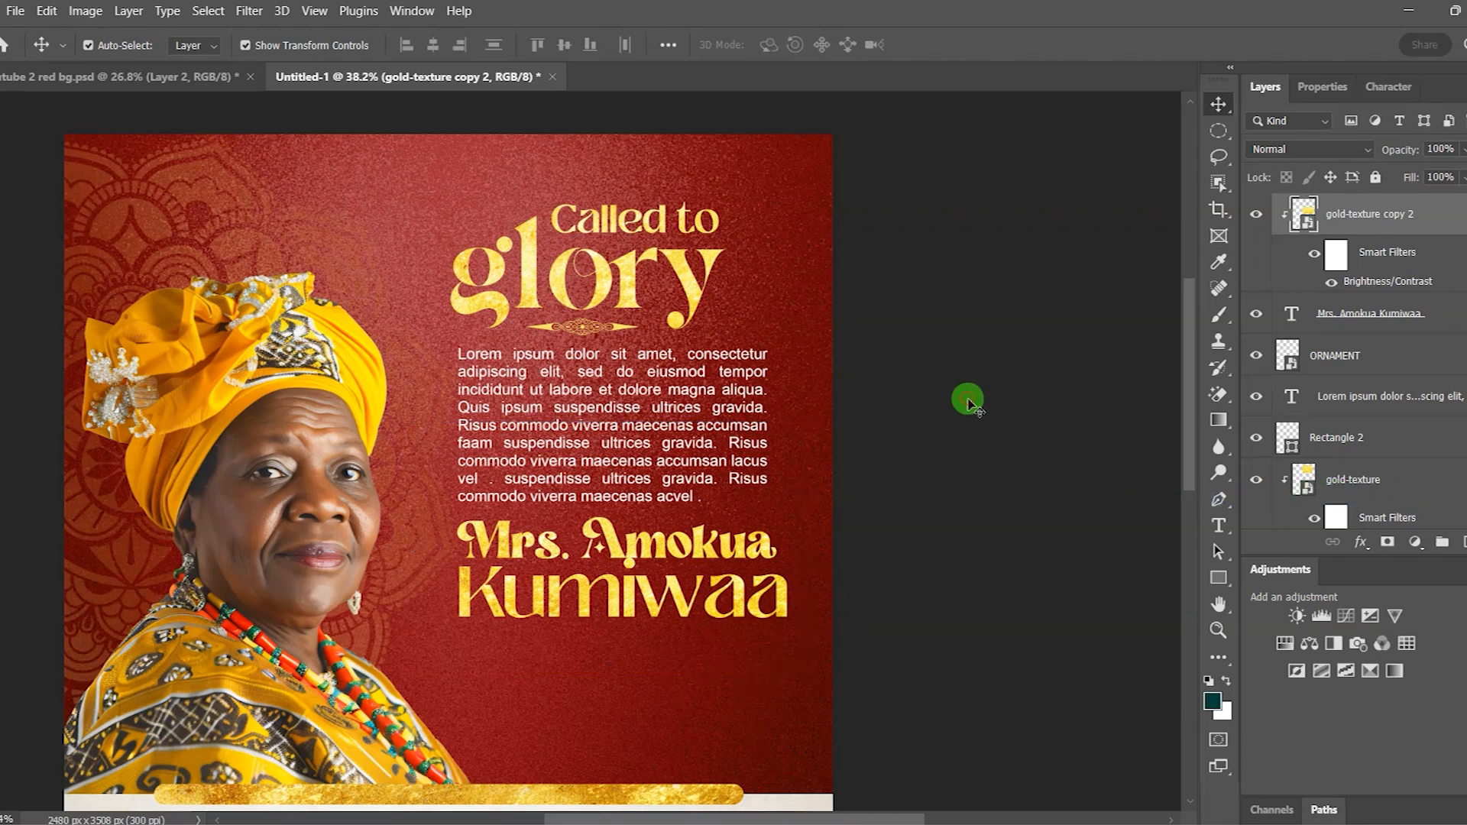
left_click_drag(1189, 309, 1198, 381)
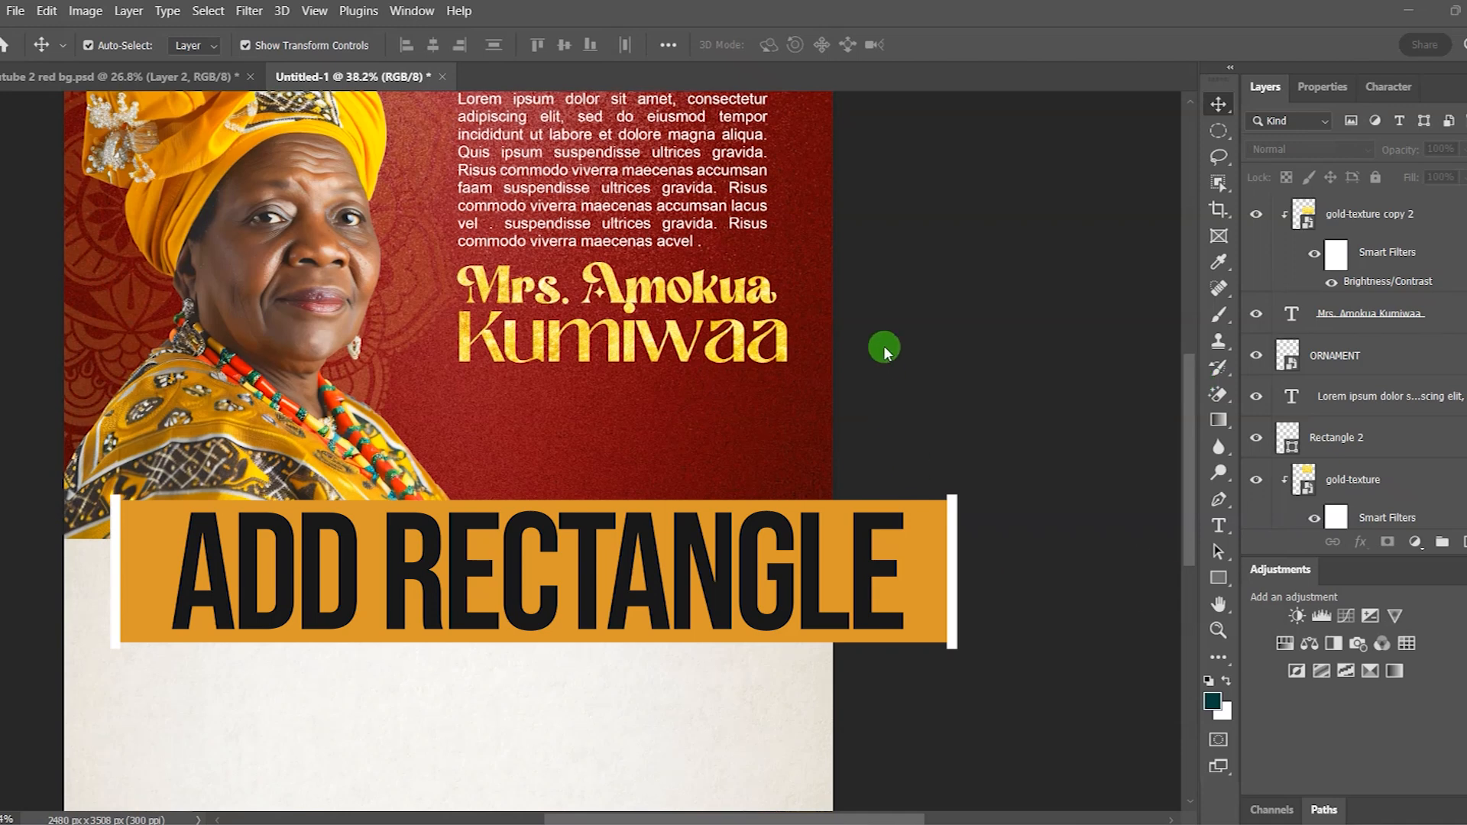
left_click(1221, 581)
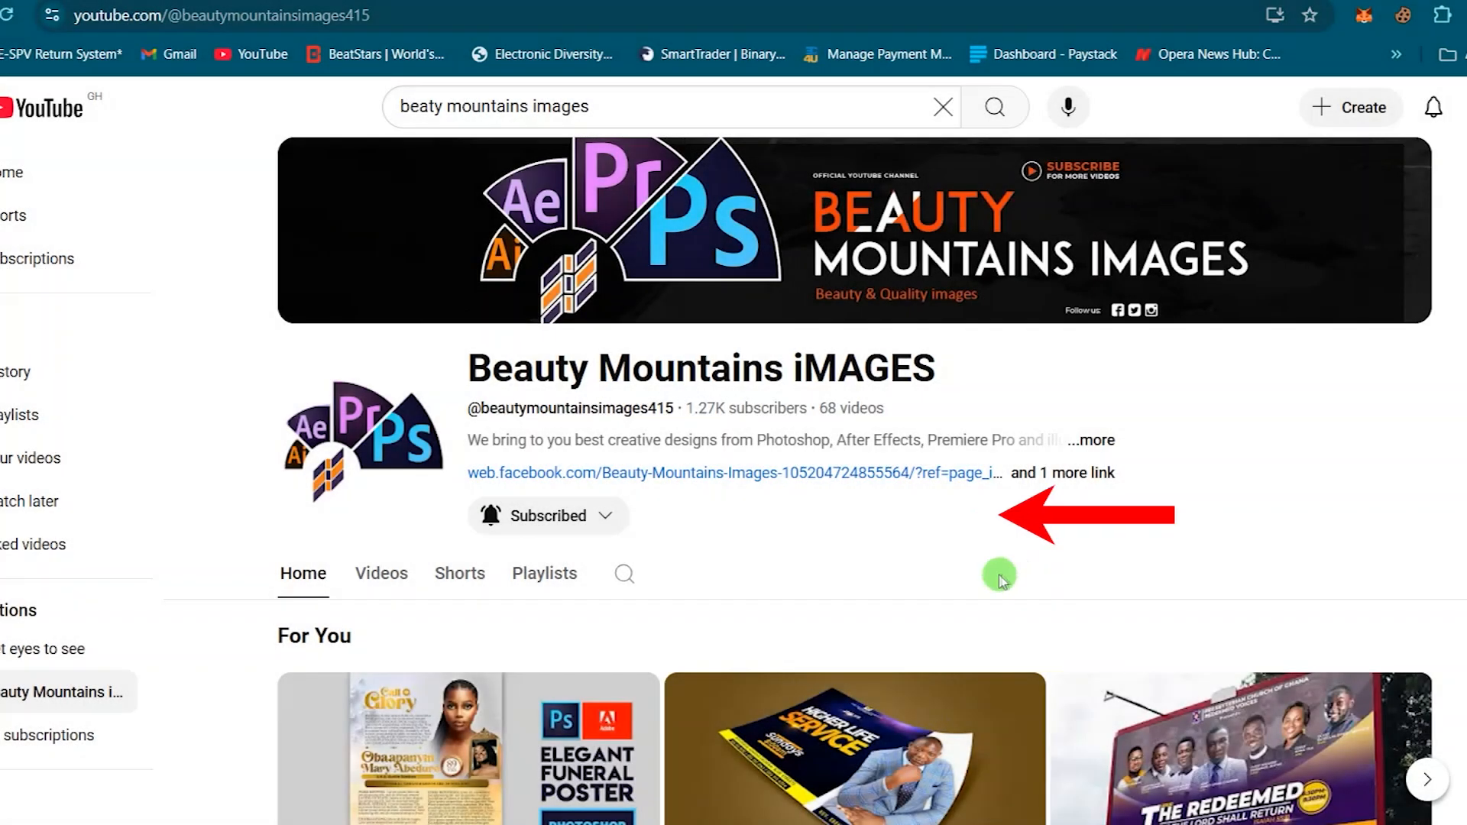
- Switch to the browser and look through the uploaded videos of the Beauty Mountains iMAGES channel on YouTube
left_click(602, 515)
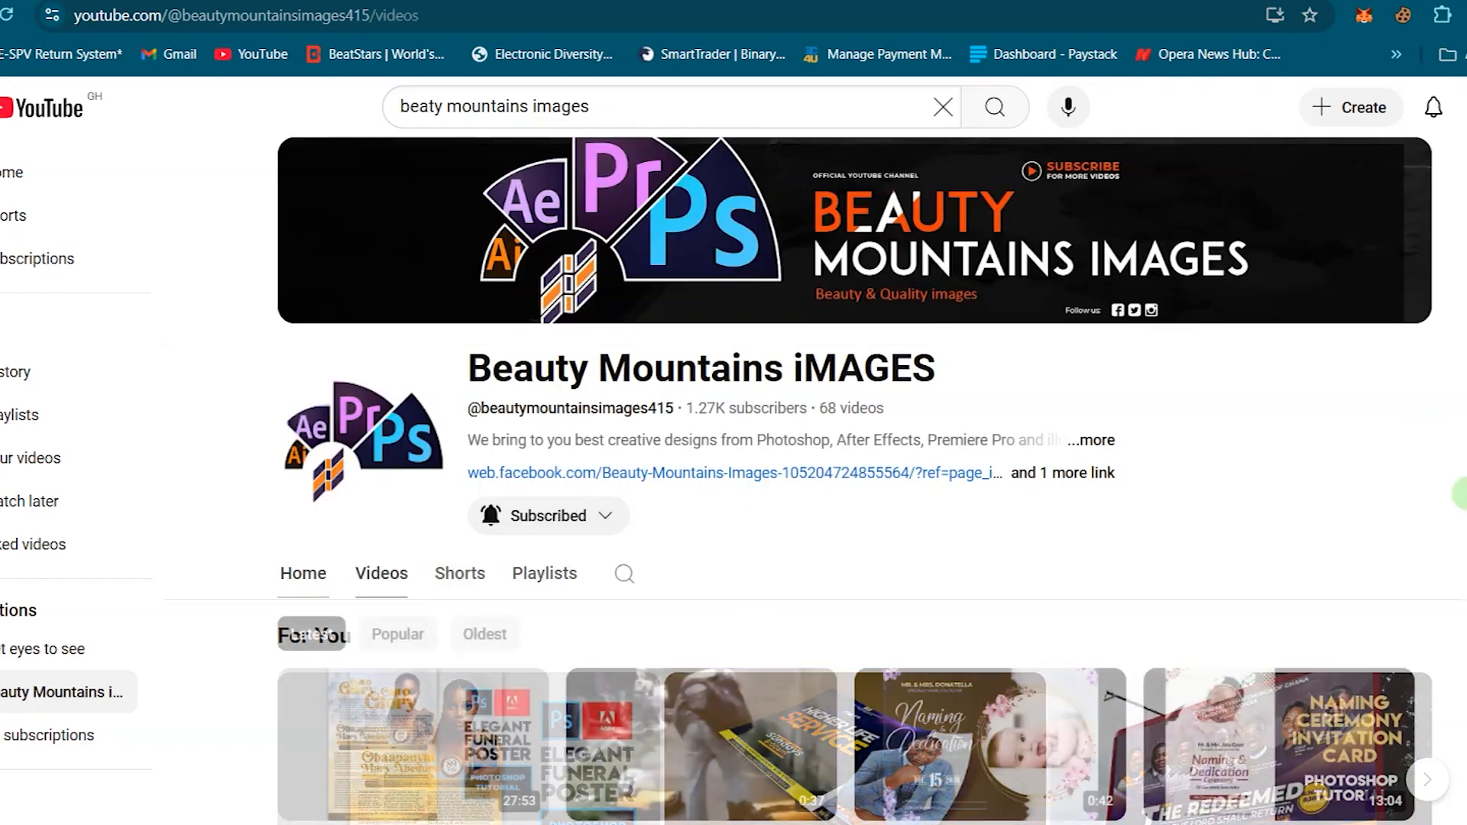
scroll(1143, 550, "down", 15)
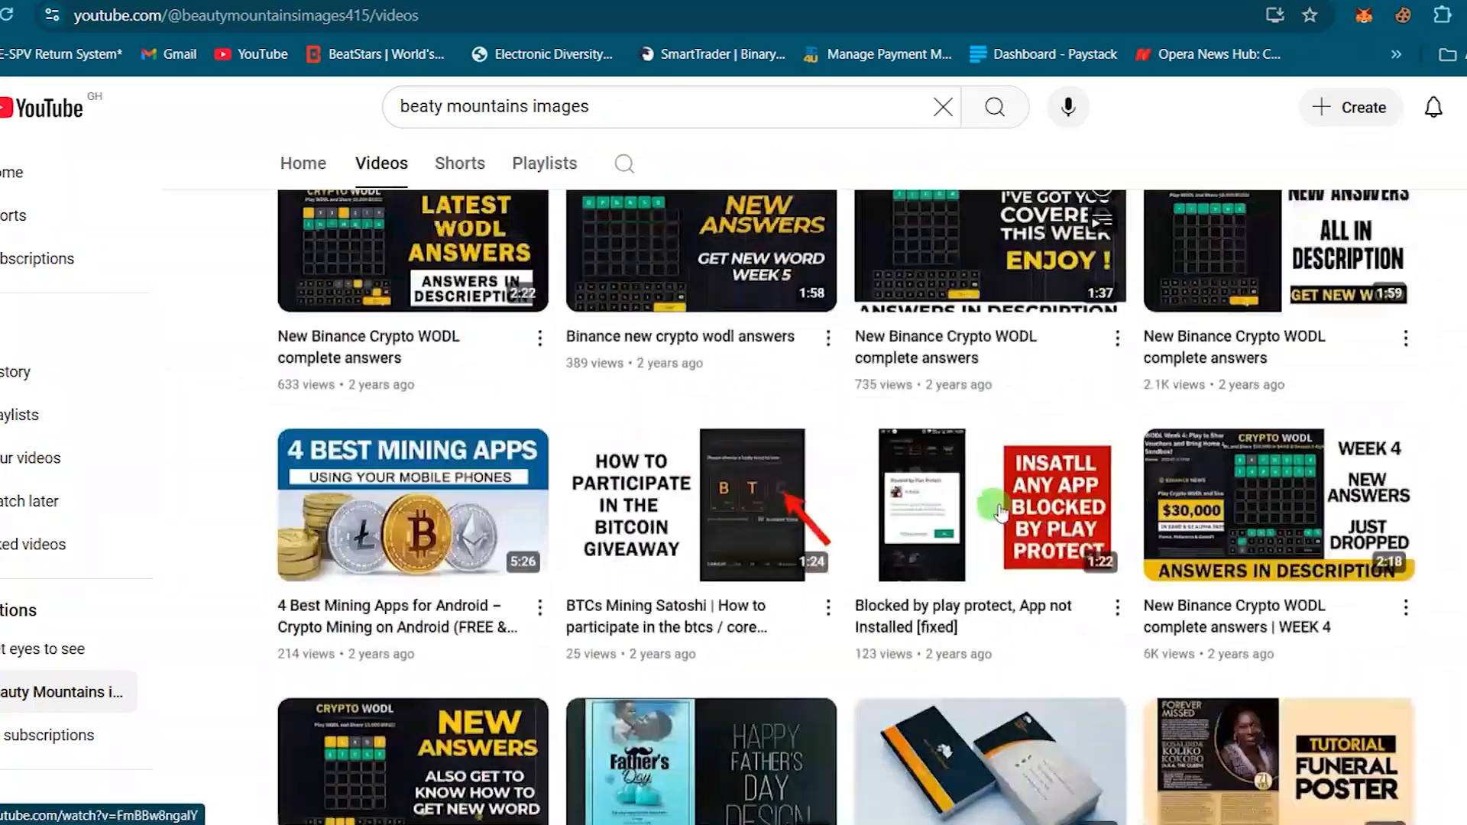
scroll(1001, 512, "down", 7)
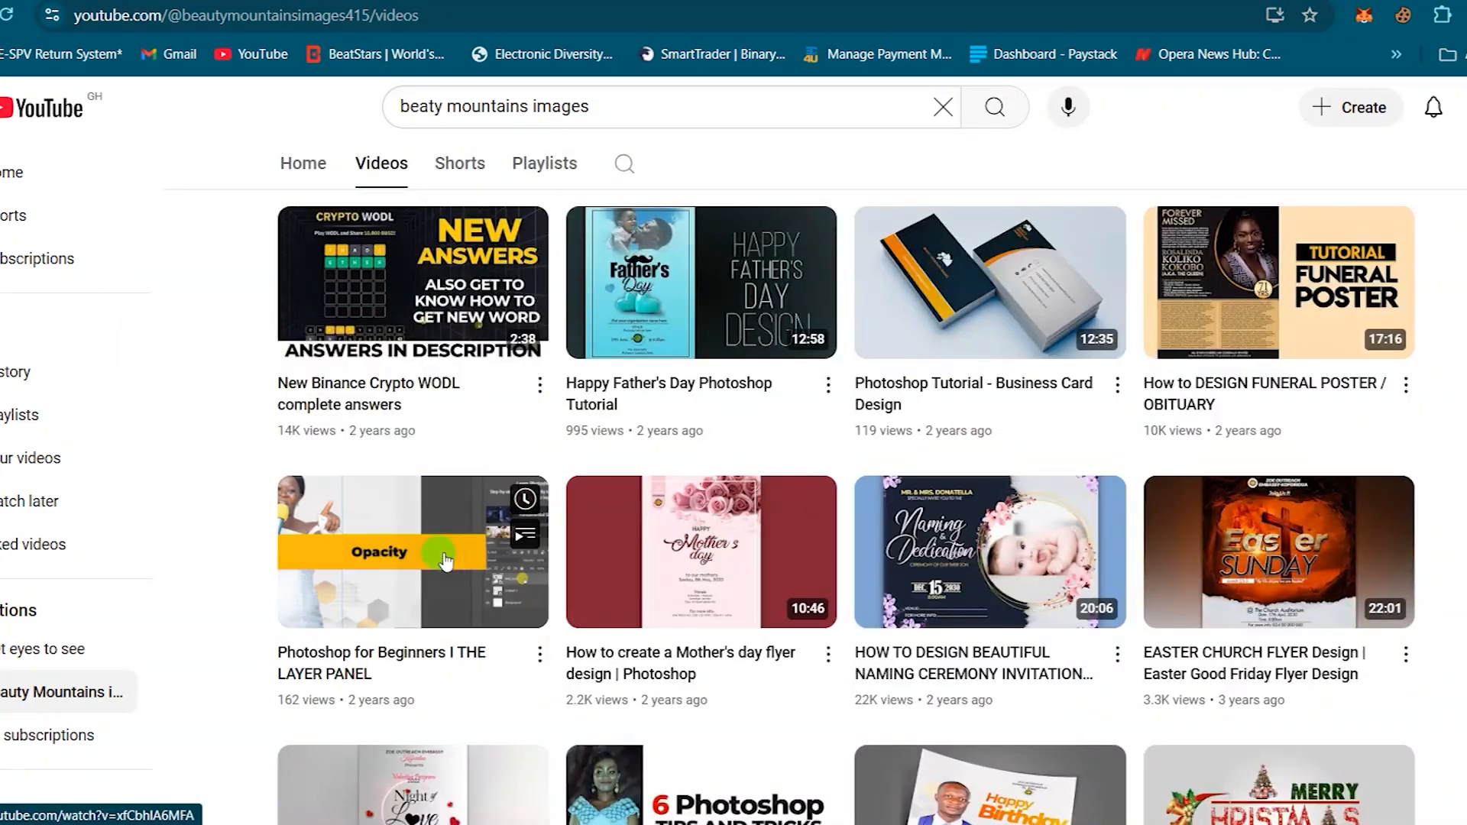
scroll(815, 516, "down", 4)
scroll(956, 491, "down", 5)
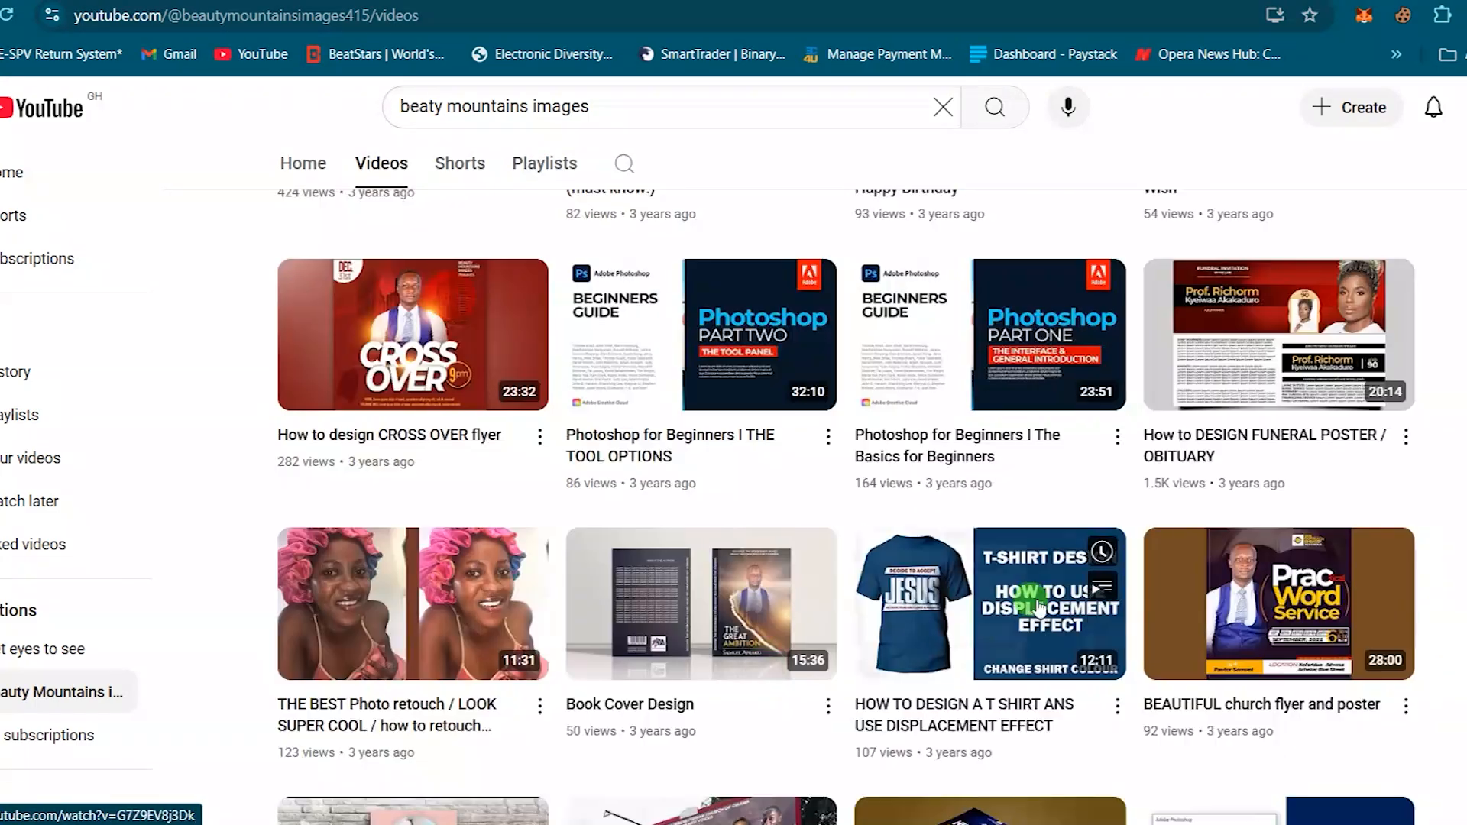
scroll(453, 633, "down", 7)
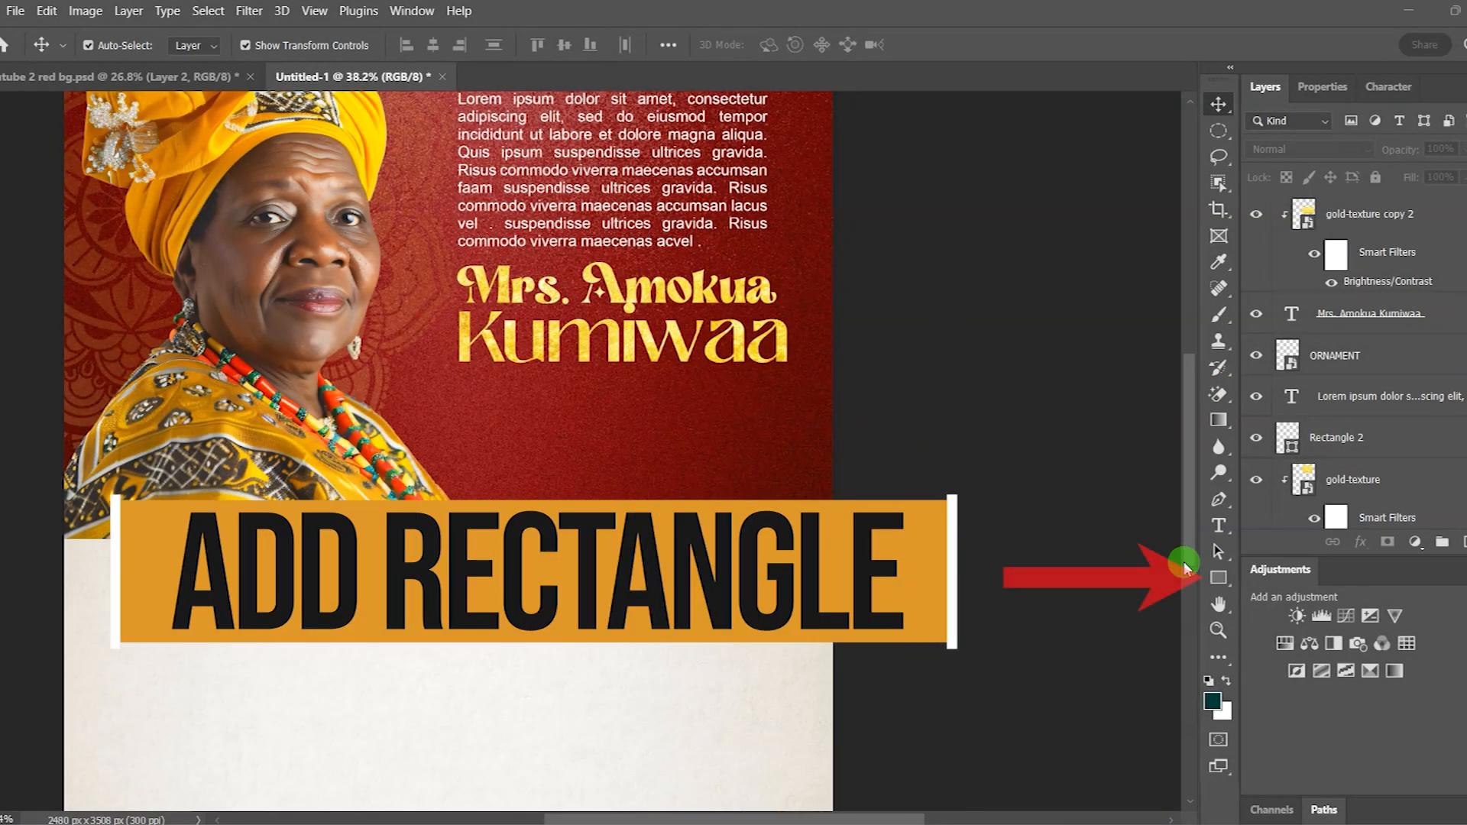
- Draw a dark teal rectangle beneath the gold name text and widen it to match the name's width, about 1047 × 152 px
left_click(1219, 578)
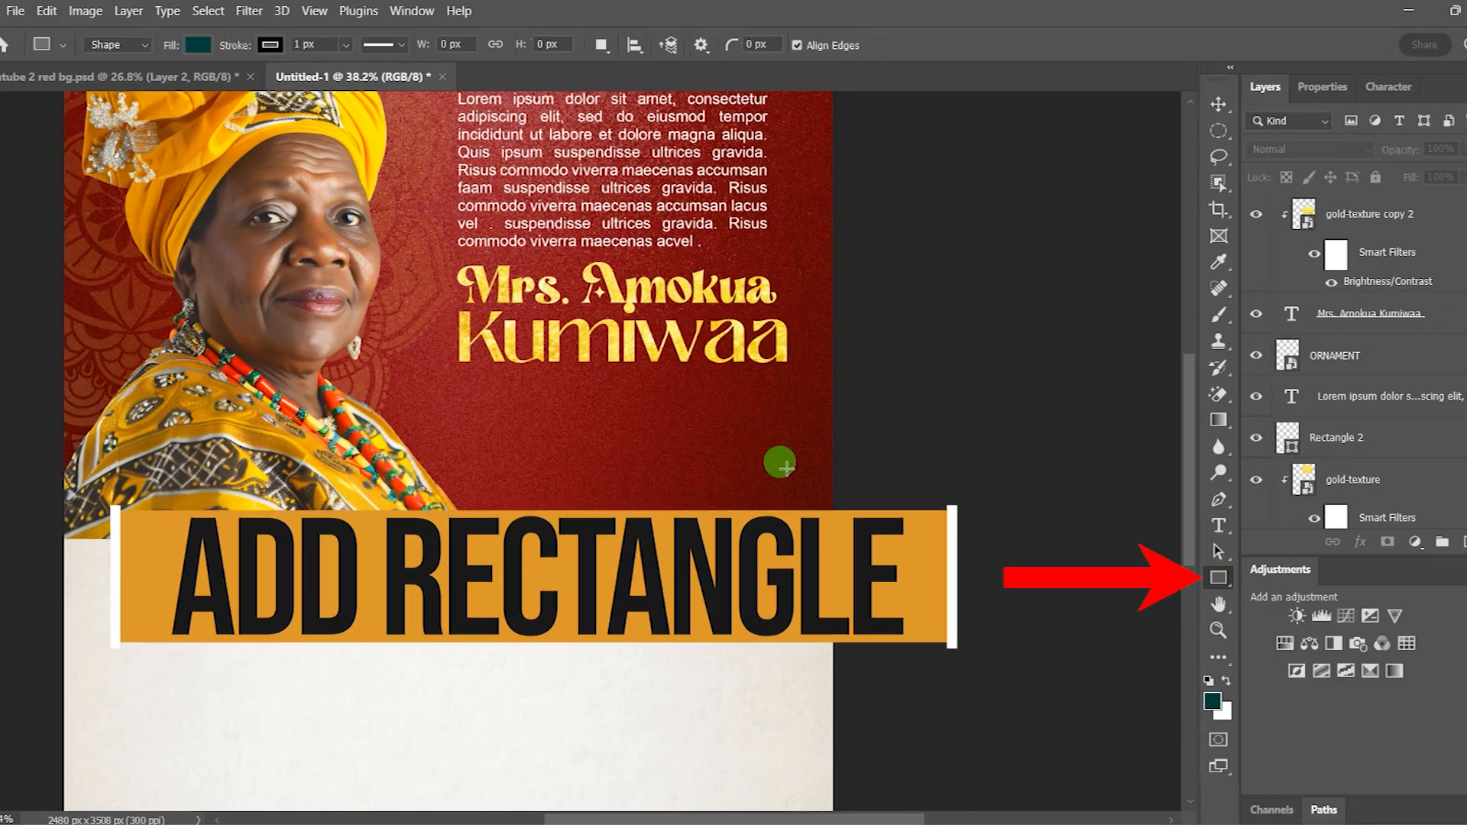
left_click_drag(468, 385, 783, 431)
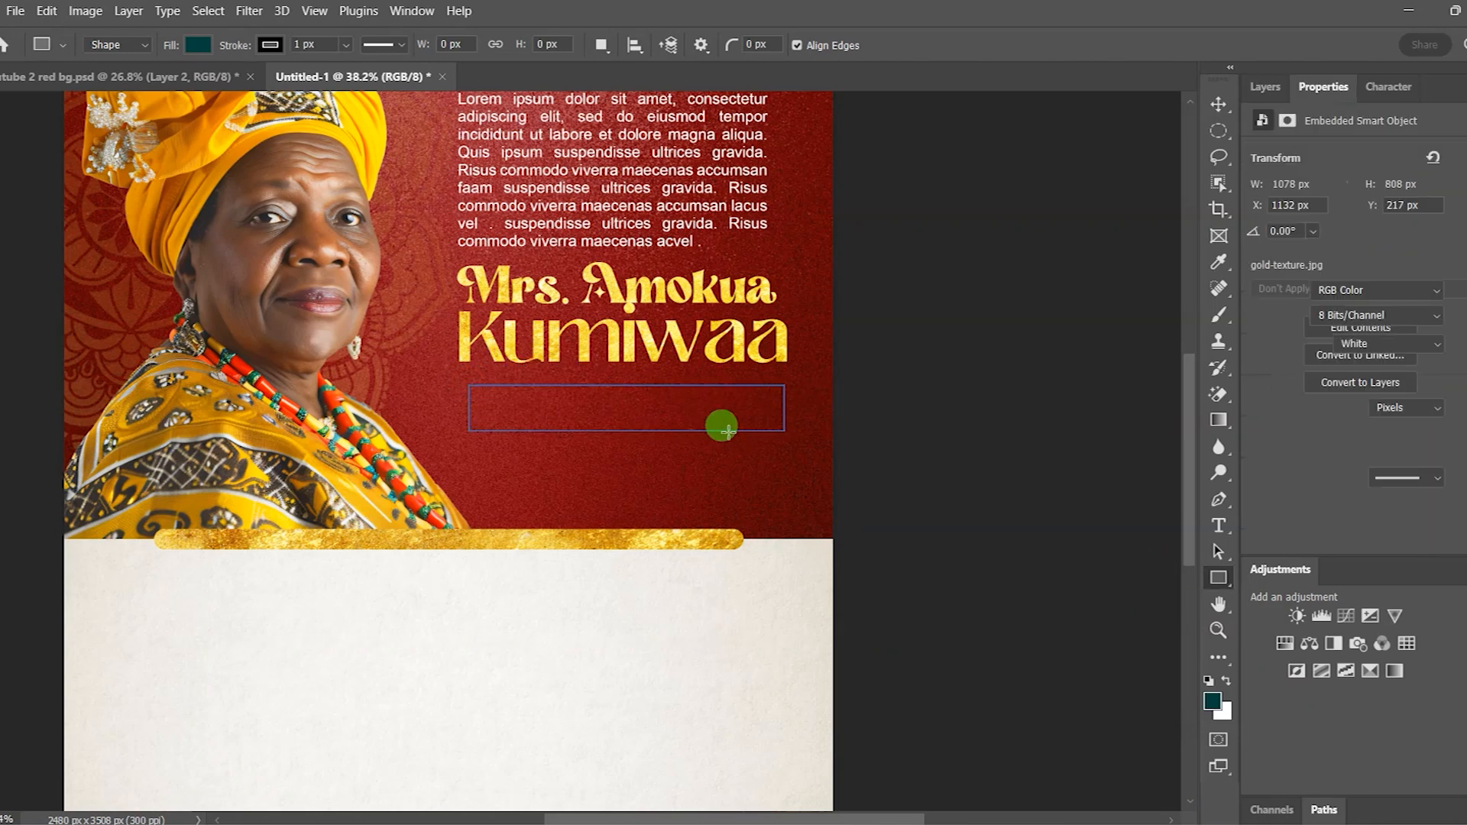
left_click(1218, 105)
left_click_drag(464, 409, 459, 409)
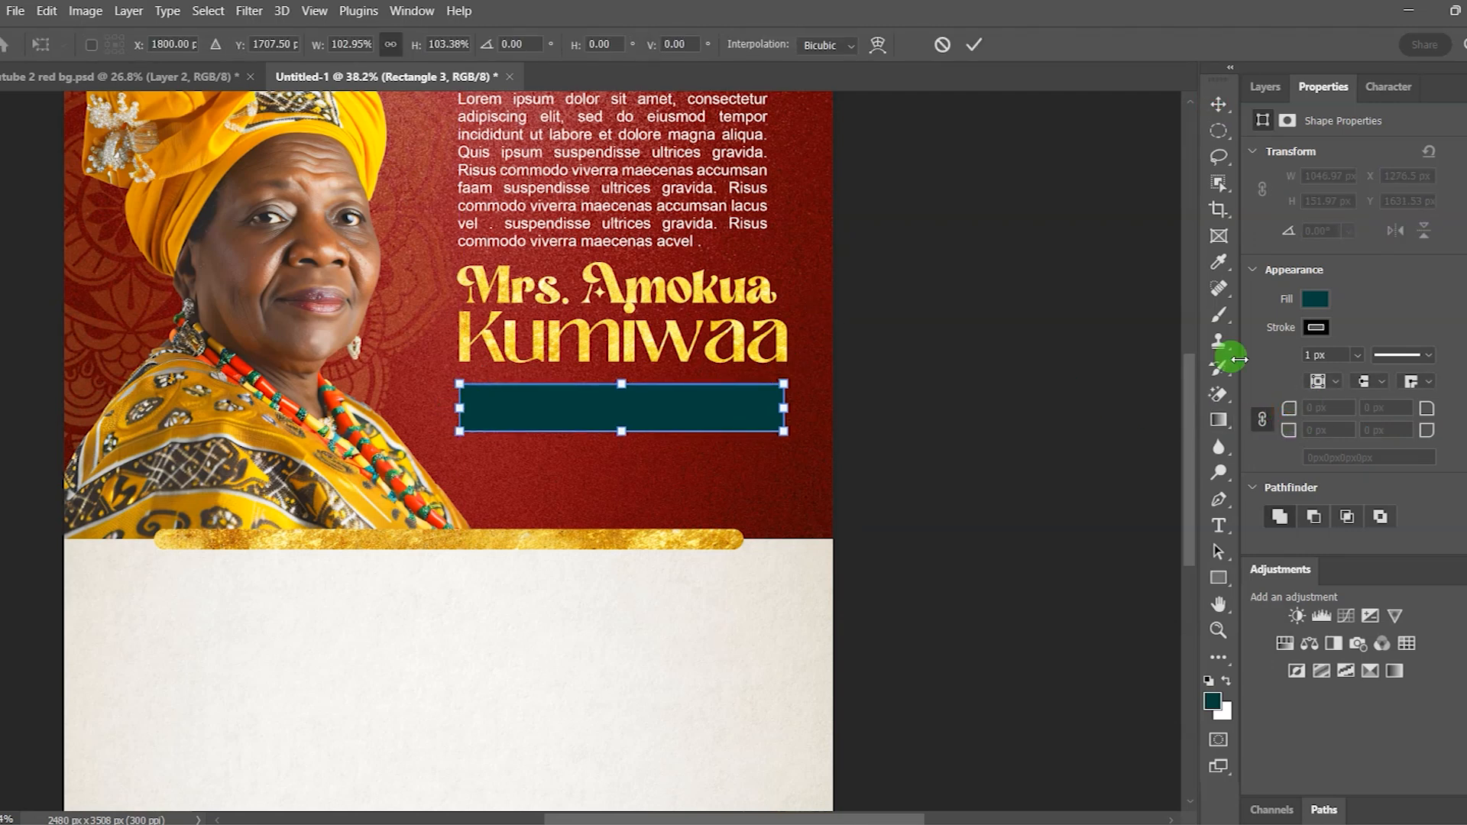
left_click(975, 48)
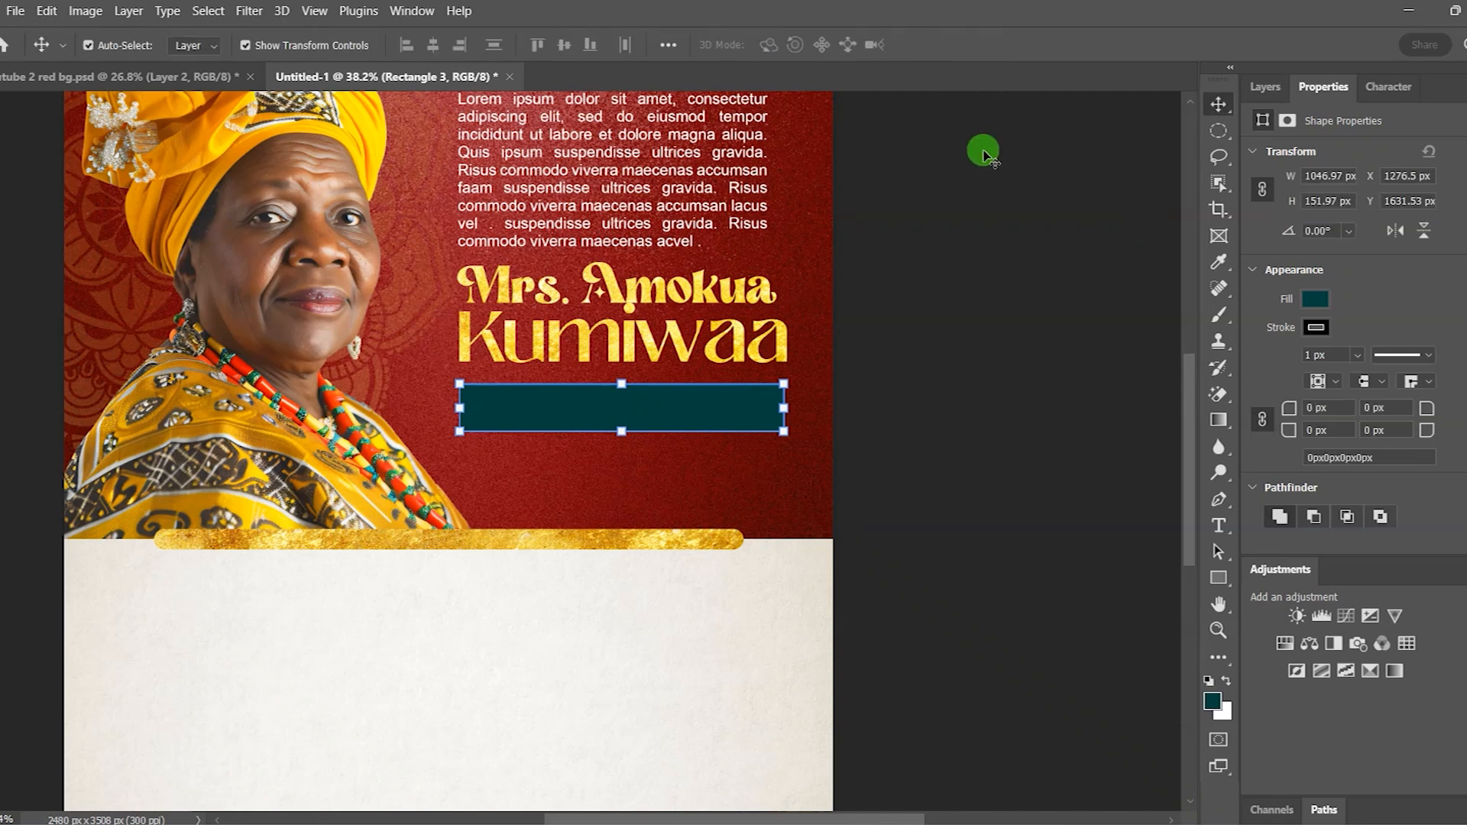
- Round all four corners of the teal rectangle to 75.98 px and deselect it
left_click_drag(1289, 412, 1444, 411)
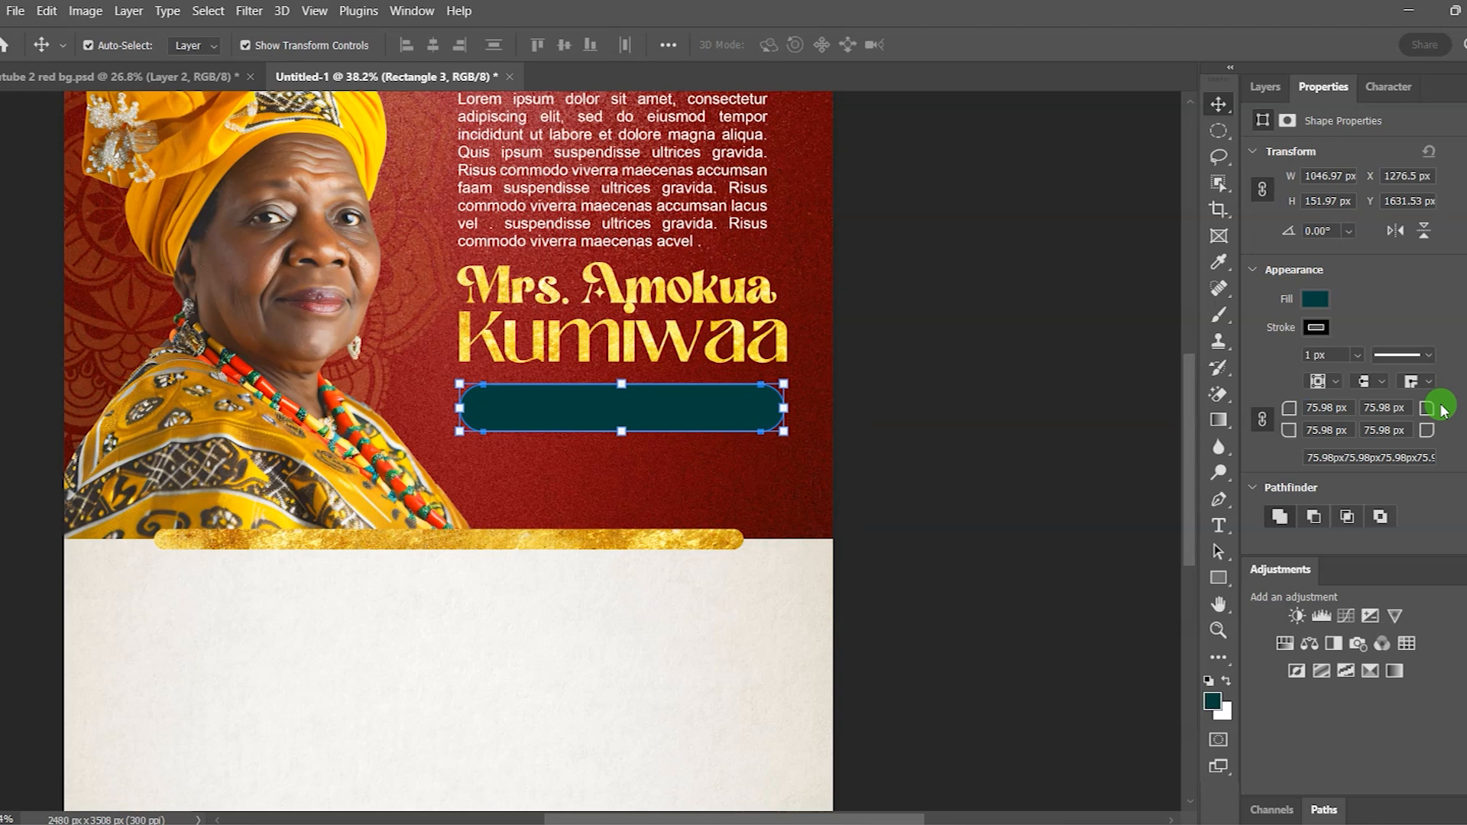
left_click(974, 390)
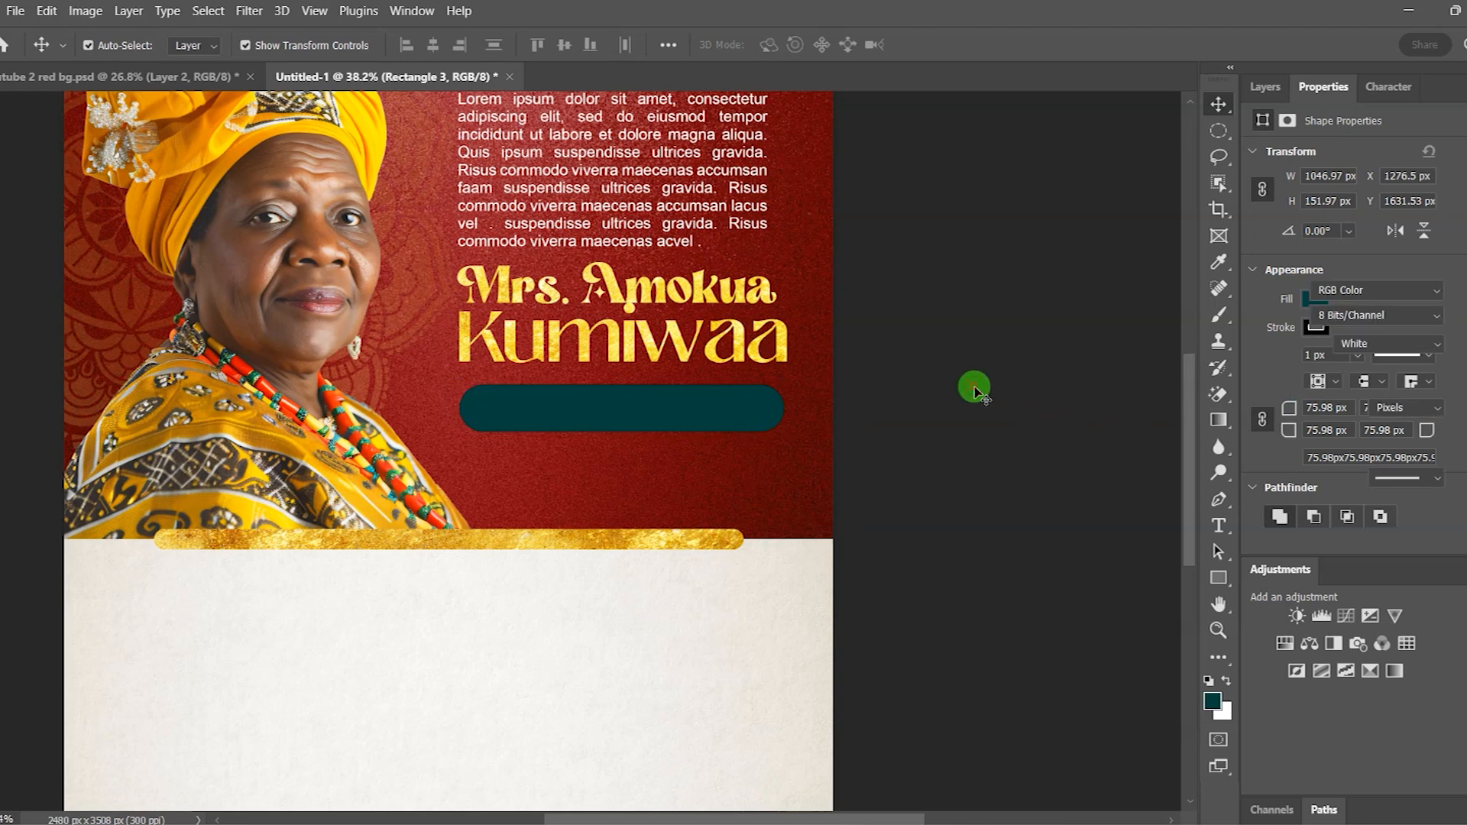
left_click(722, 416)
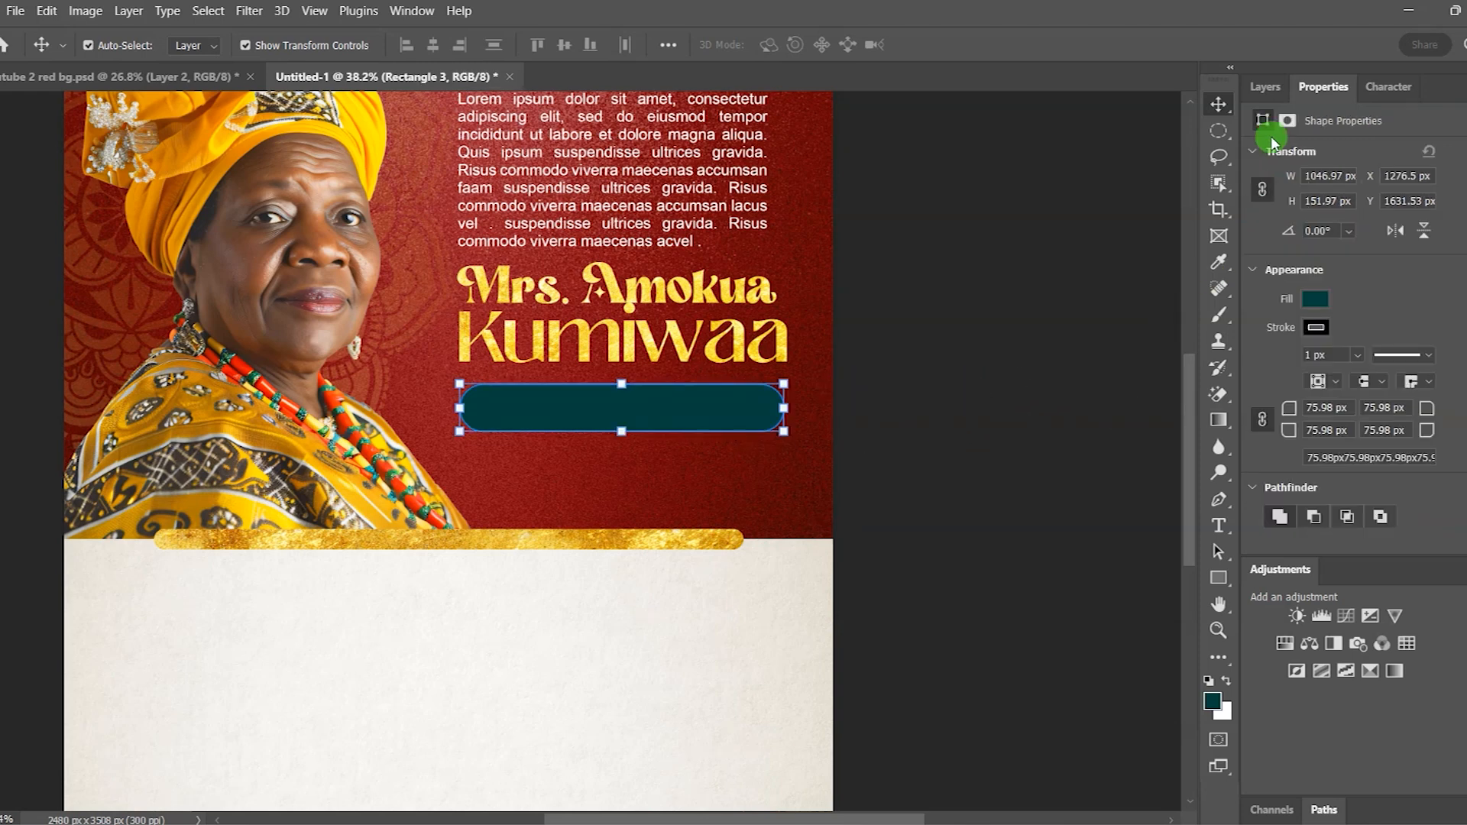
left_click(1316, 329)
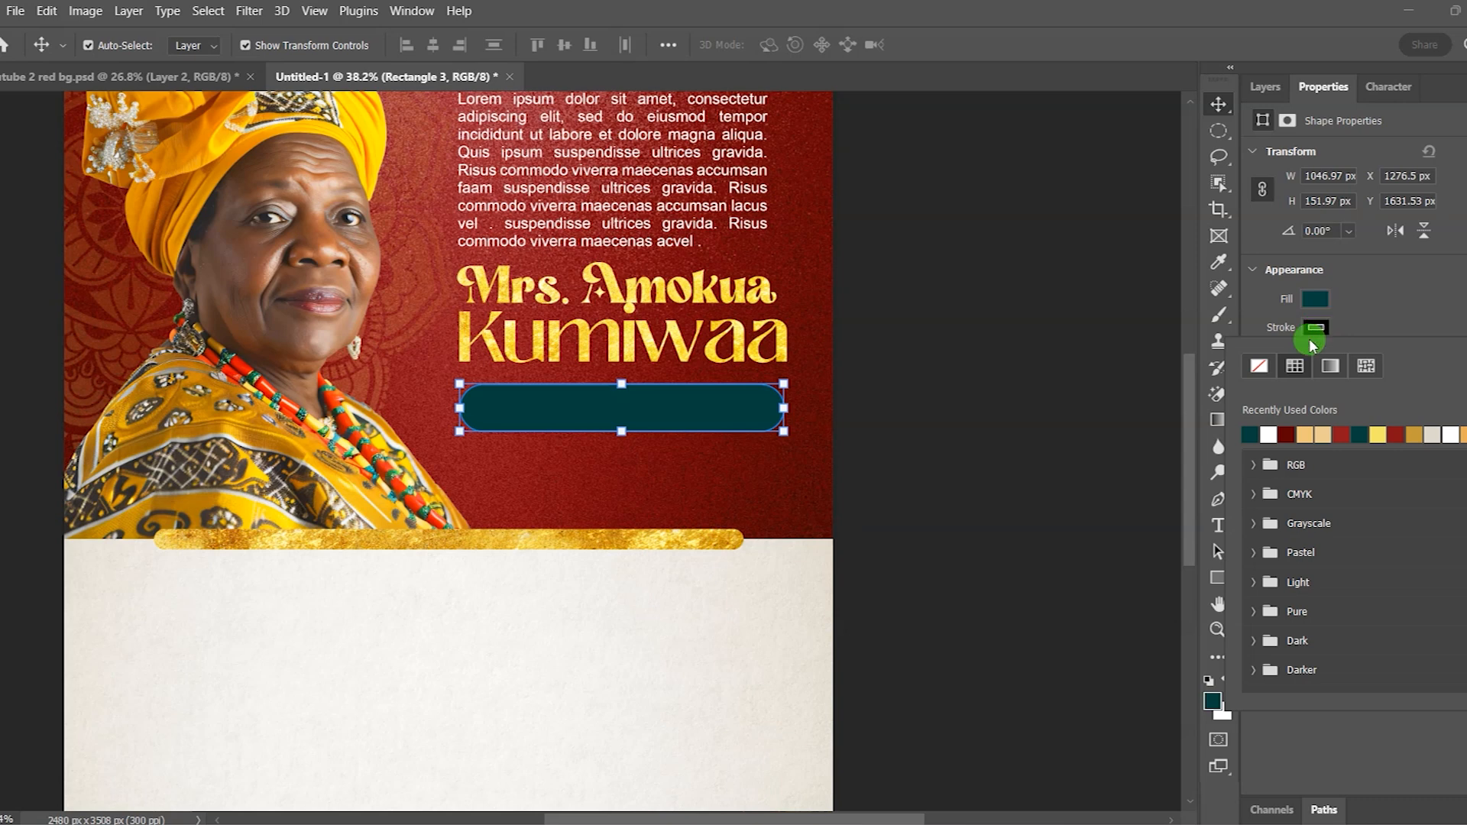
left_click(947, 383)
left_click(947, 382)
left_click(1265, 86)
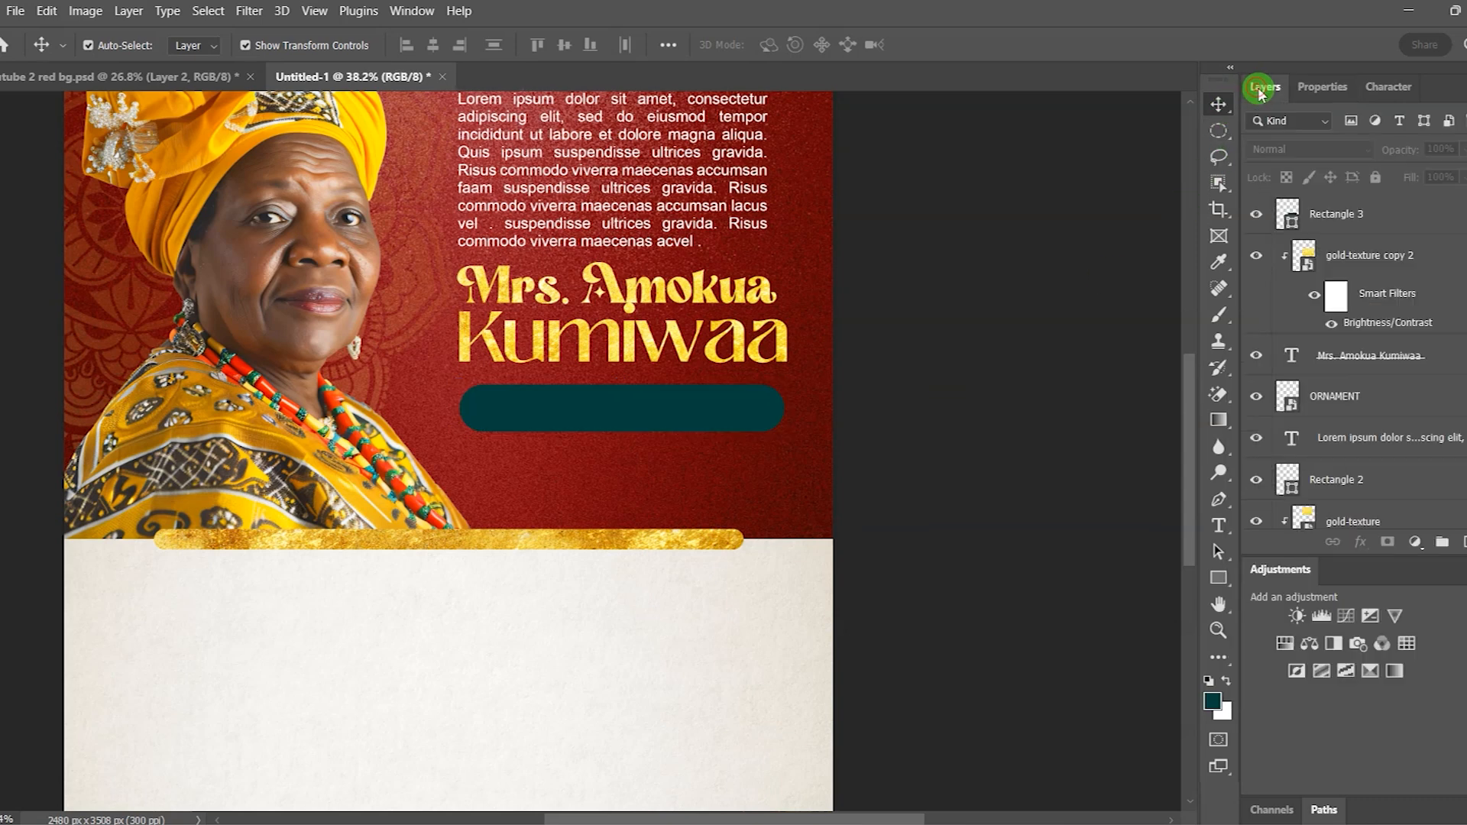
- Duplicate the gold-texture layer of the thin divider bar and move the copy above the Rectangle 3 layer
left_click(440, 545)
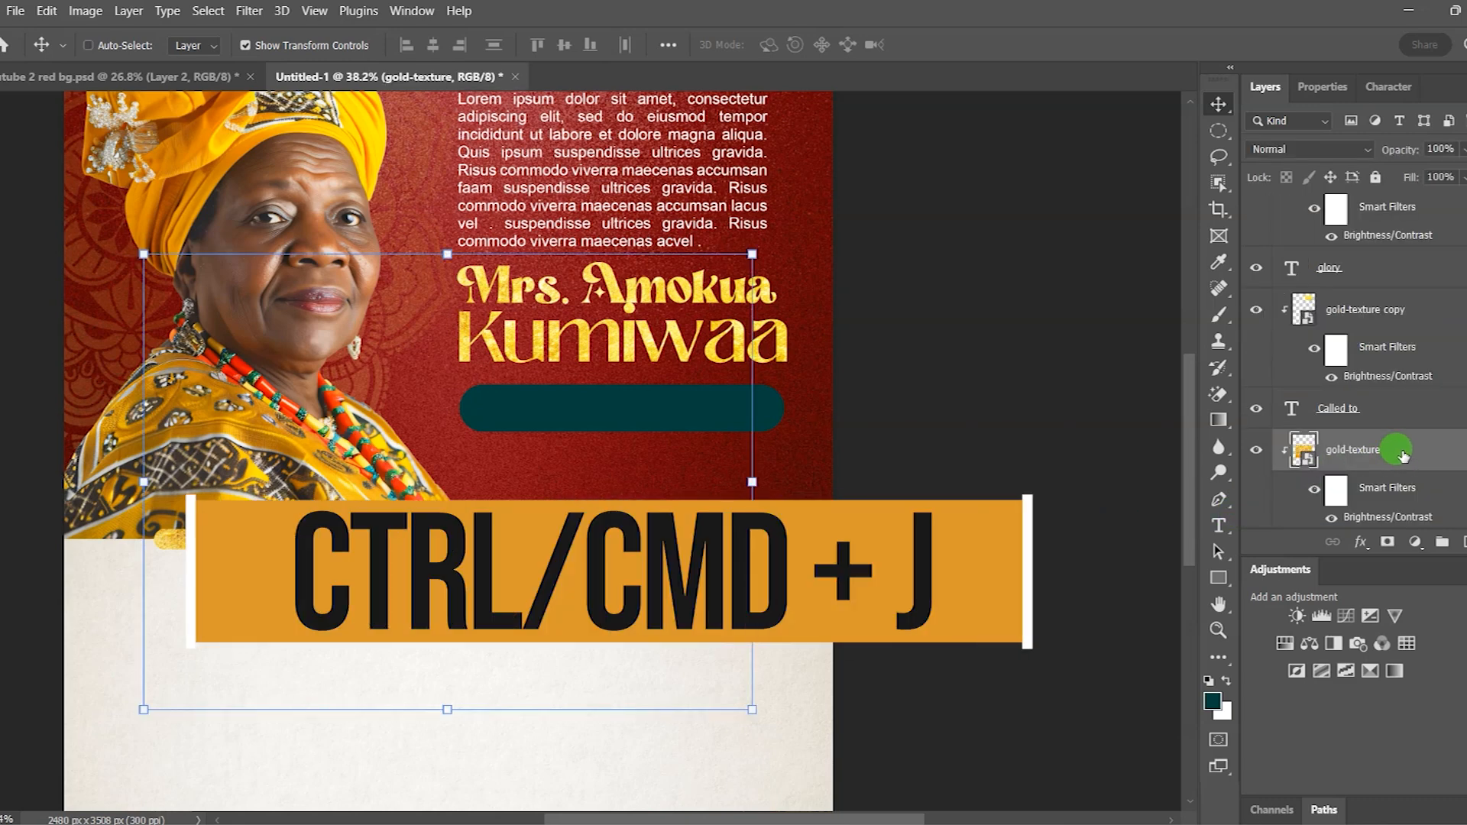
key("ctrl+j")
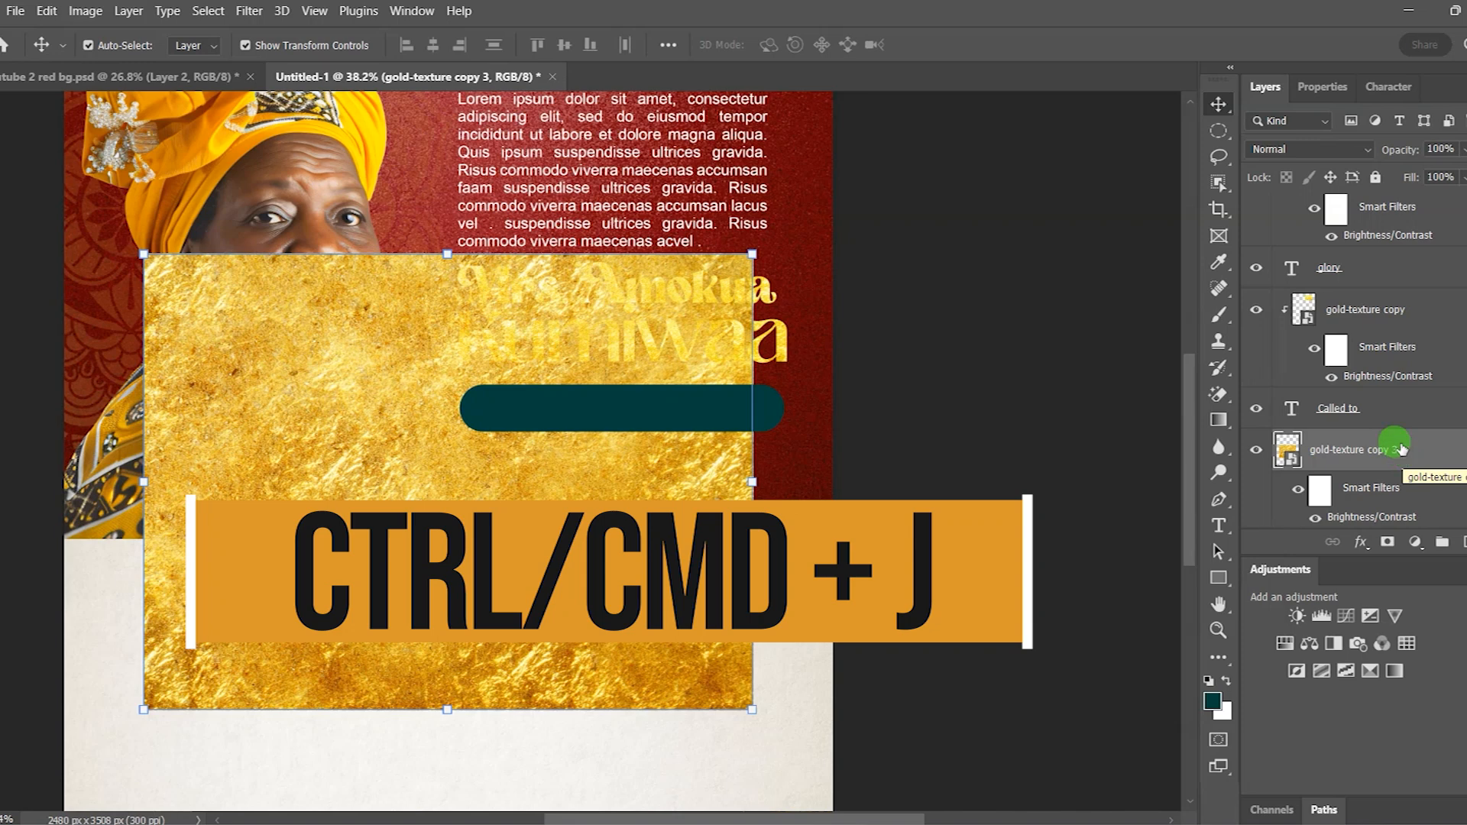
left_click_drag(1402, 449, 1389, 200)
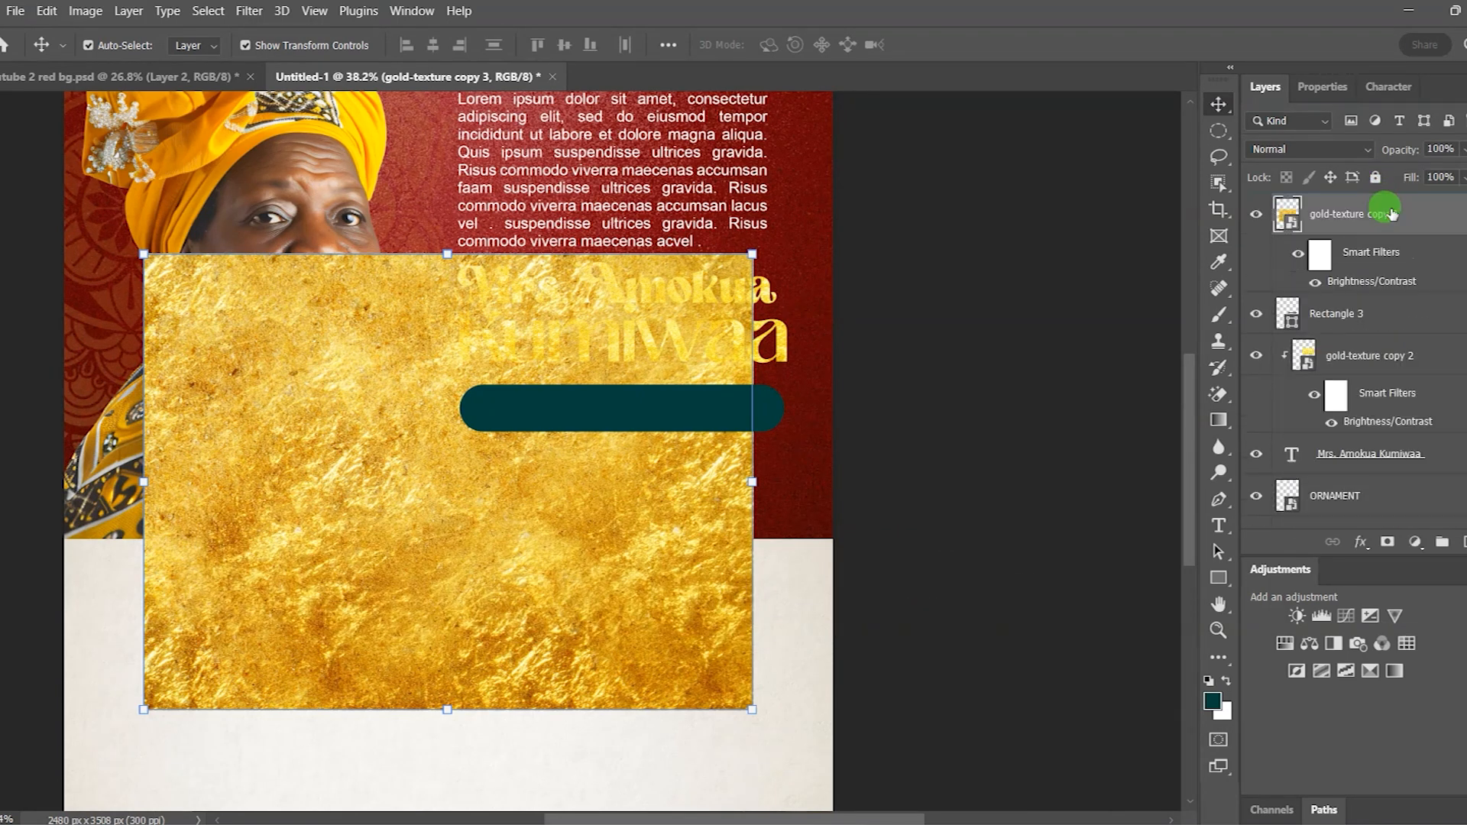
- Scale the gold texture copy to about 11.53% and position it over the dark teal rounded bar
left_click_drag(515, 474, 595, 466)
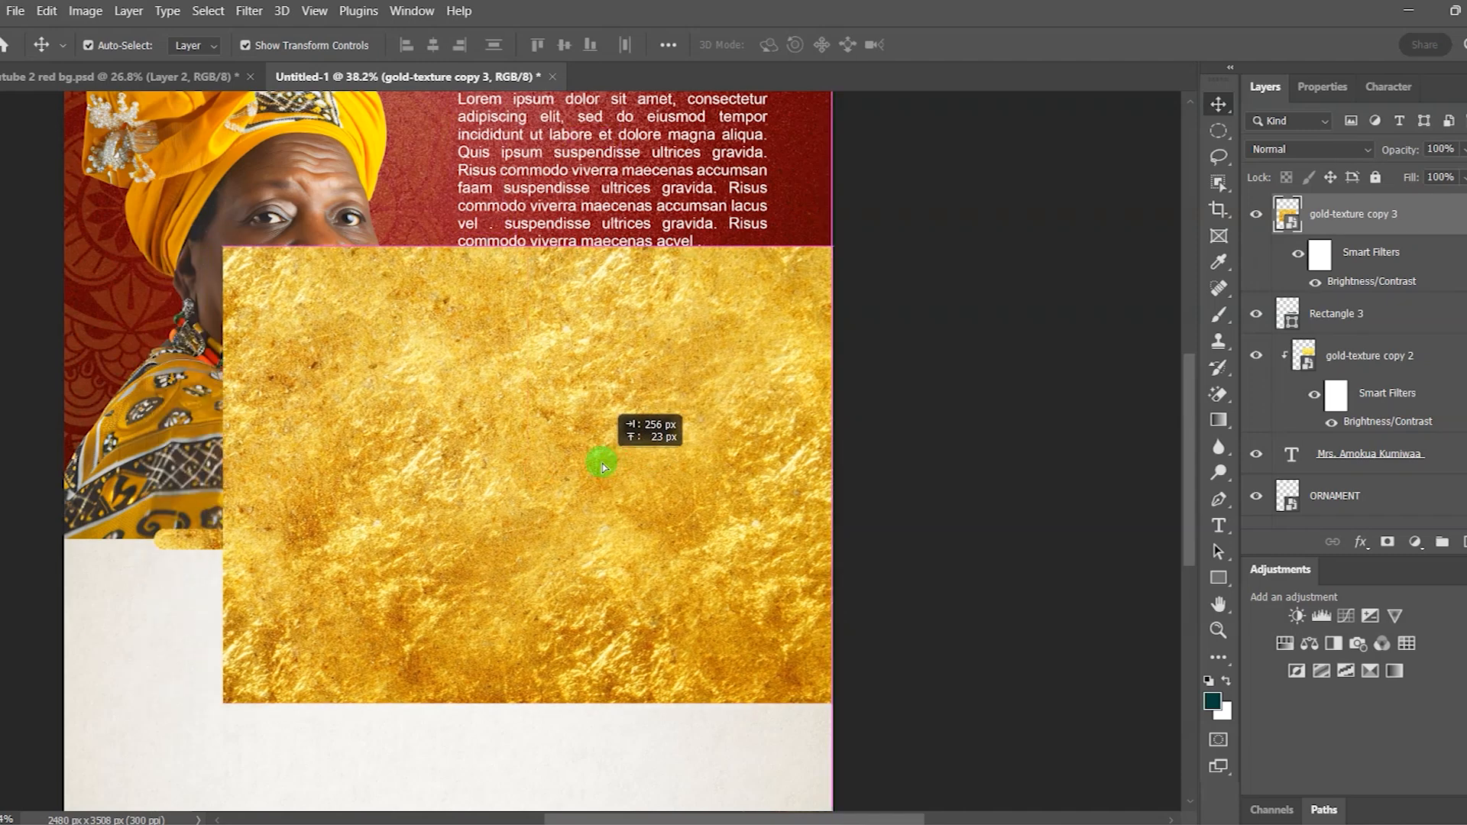
left_click(218, 704)
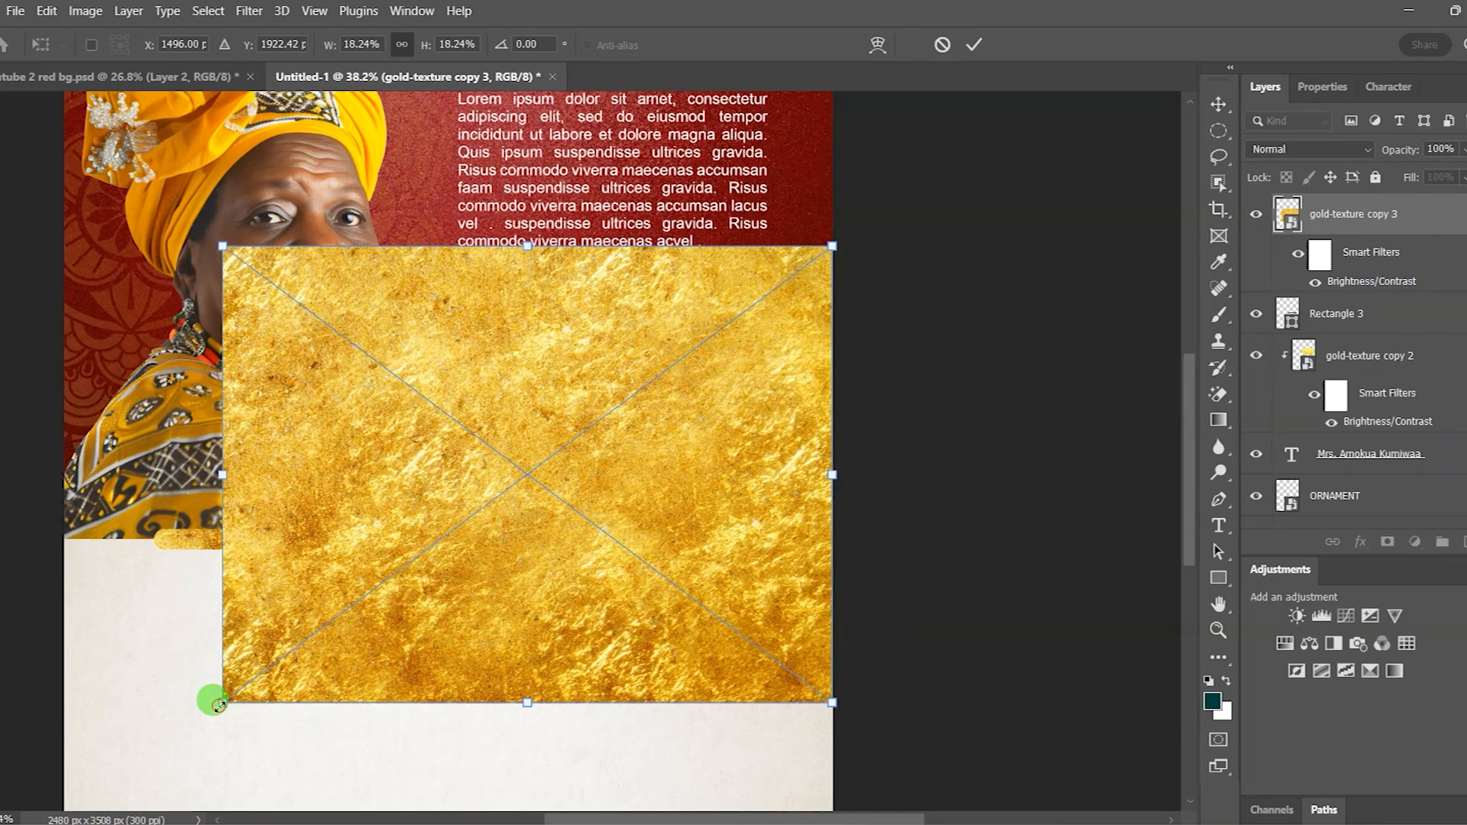
left_click_drag(220, 698, 367, 603)
left_click_drag(356, 424, 448, 419)
left_click(973, 45)
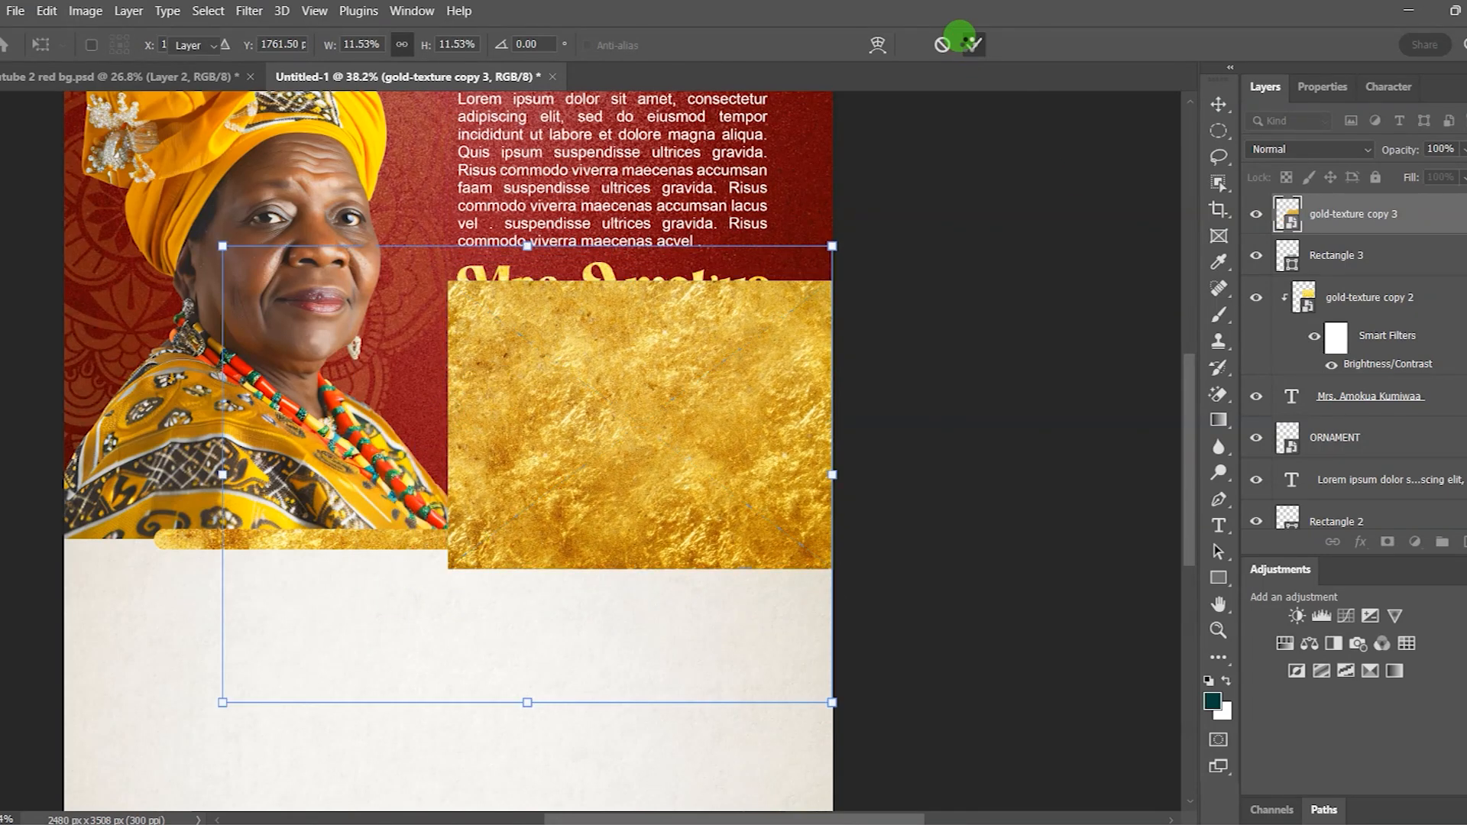
- Clip the gold texture copy to the rounded bar beneath the name with a clipping mask
right_click(1423, 221)
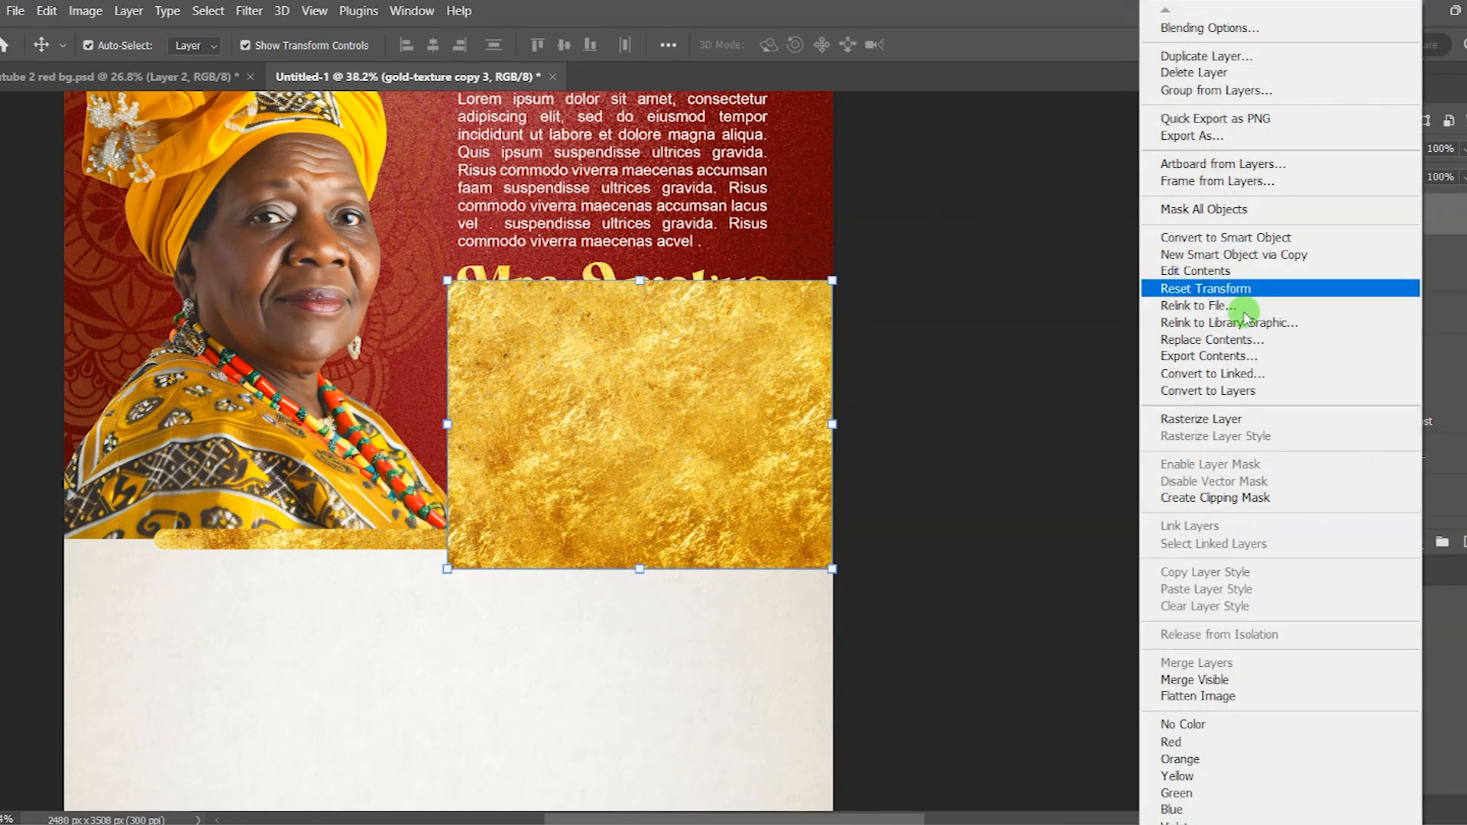
left_click(1280, 498)
left_click(972, 384)
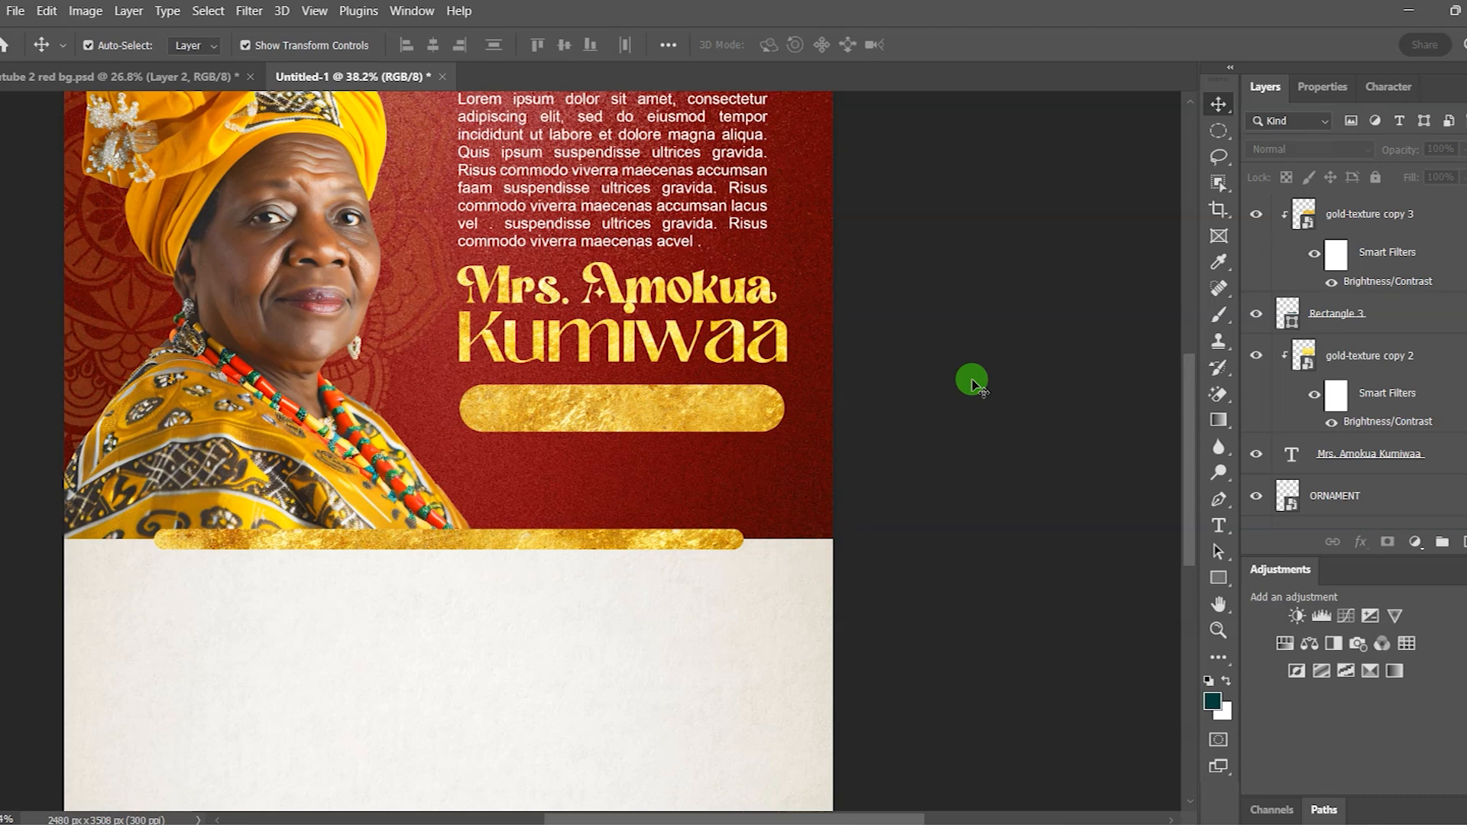
- Add the text "1937-2030" and move it over the gold rounded bar beneath the name
left_click(1221, 527)
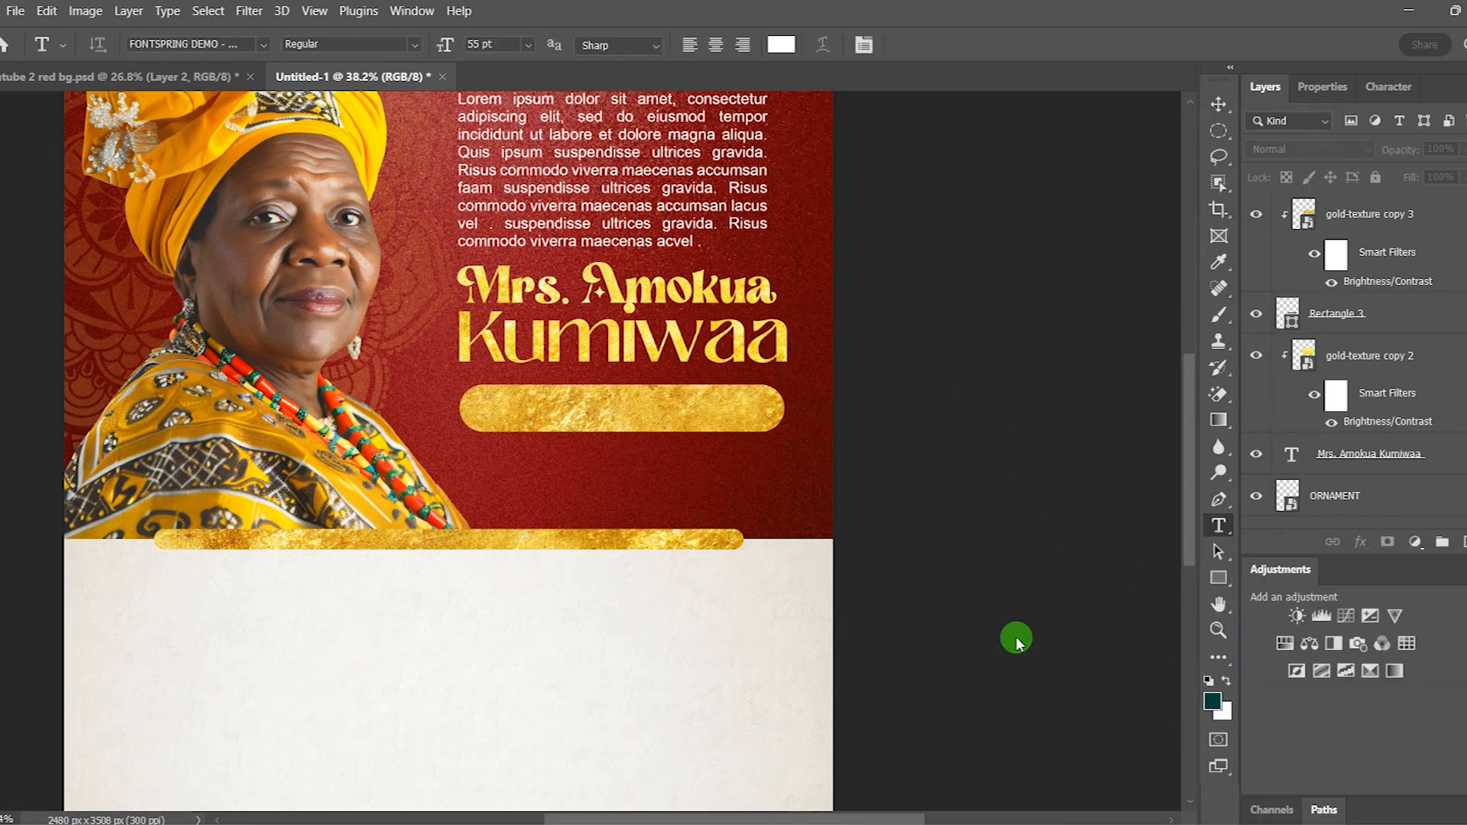
left_click(553, 413)
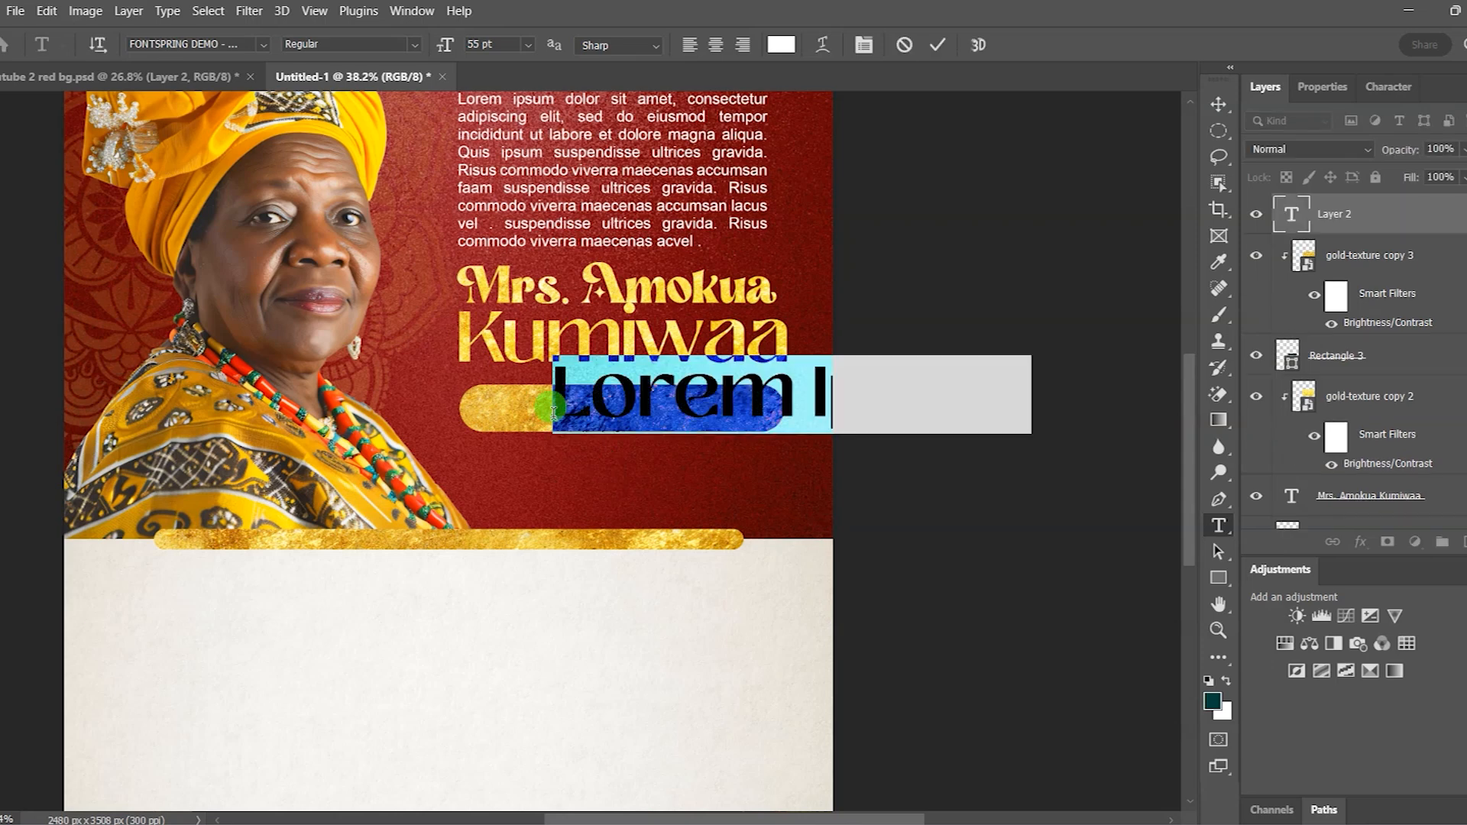
type("1937-20")
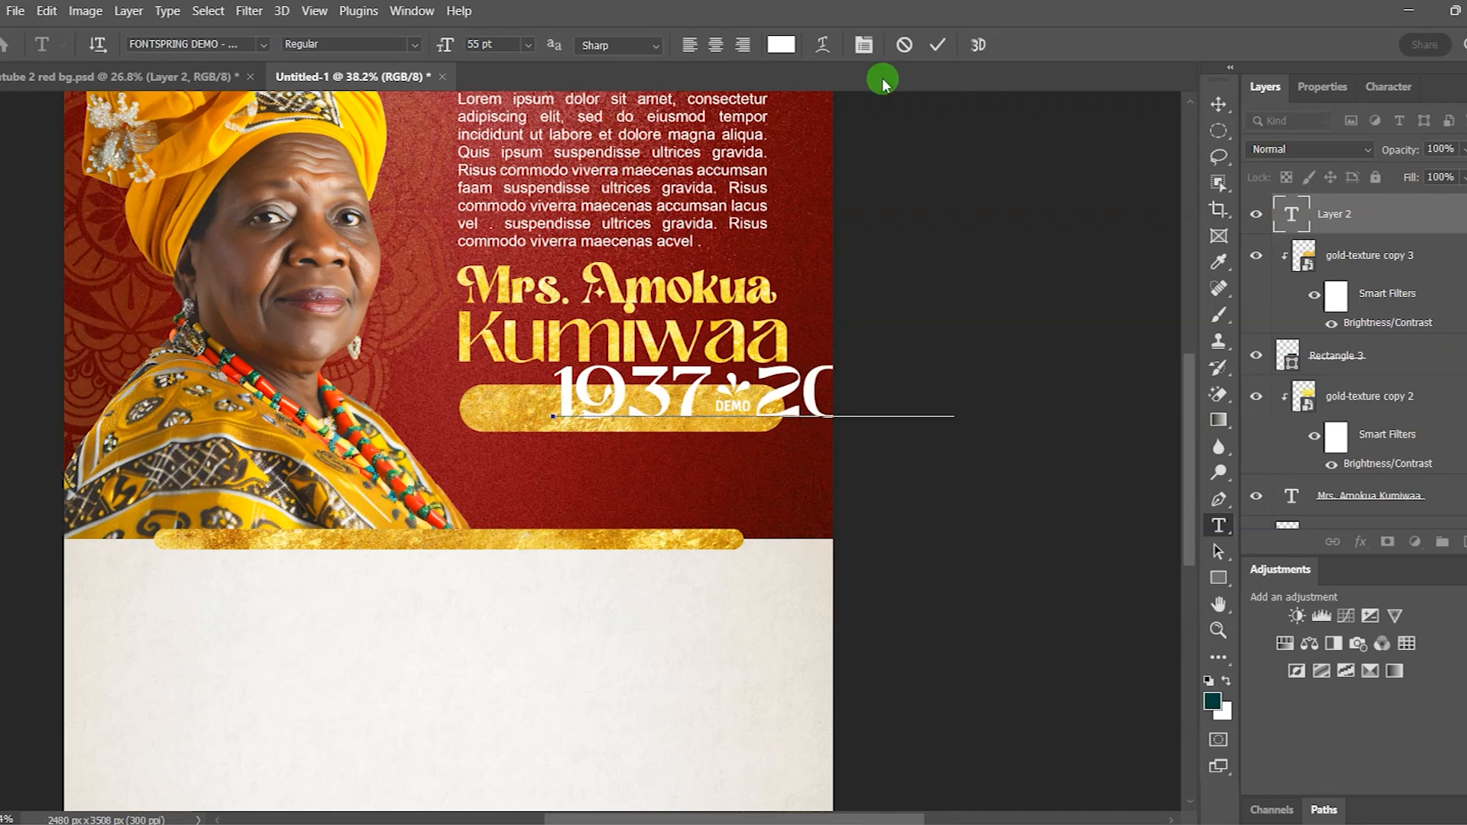
left_click(938, 44)
left_click(1220, 105)
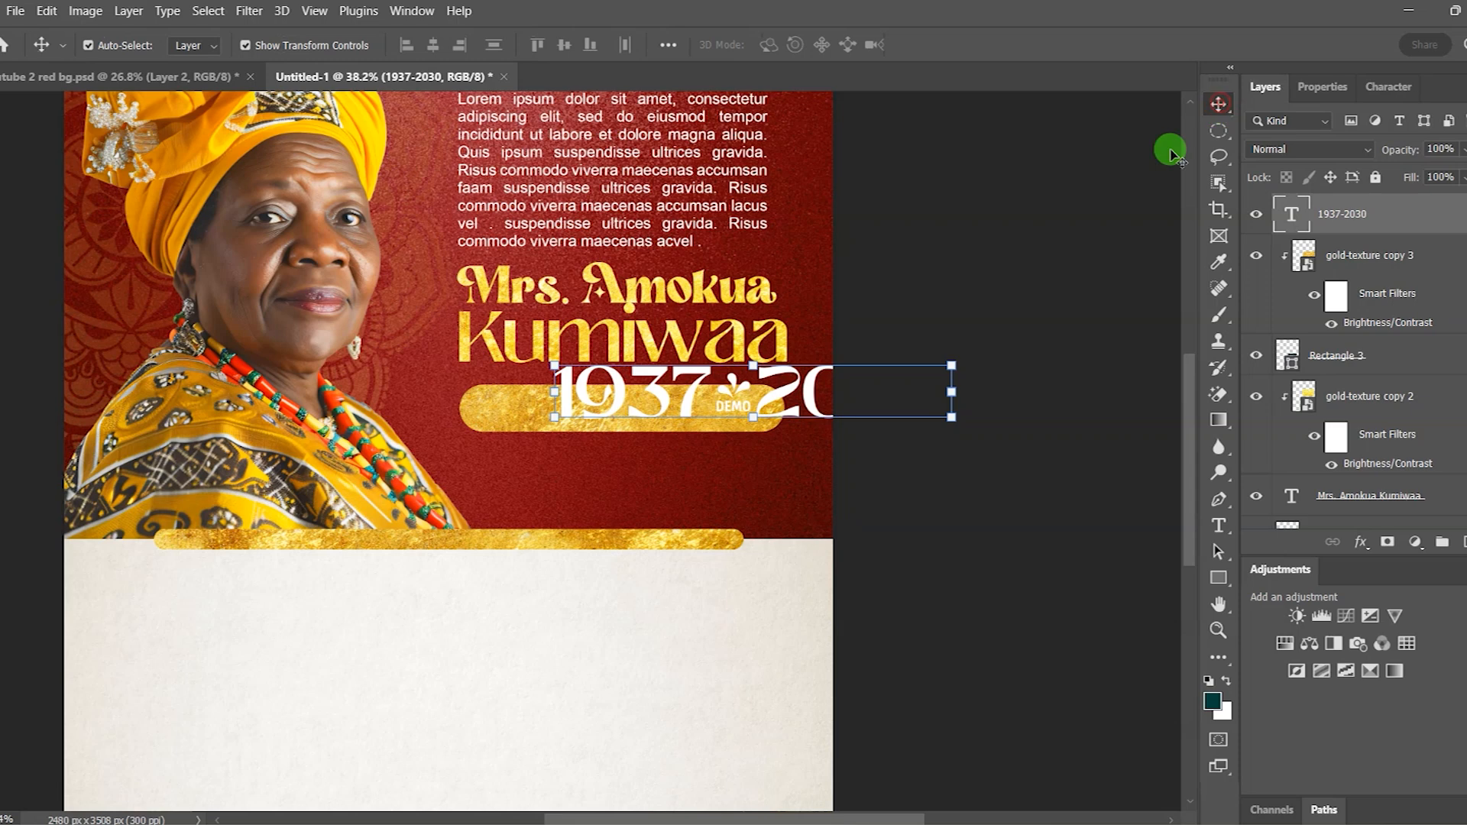
left_click_drag(810, 401, 696, 418)
- Set the year text to 37 pt in the Magic Retro font and reposition it inside the gold bar
left_click(1277, 249)
left_click(1332, 87)
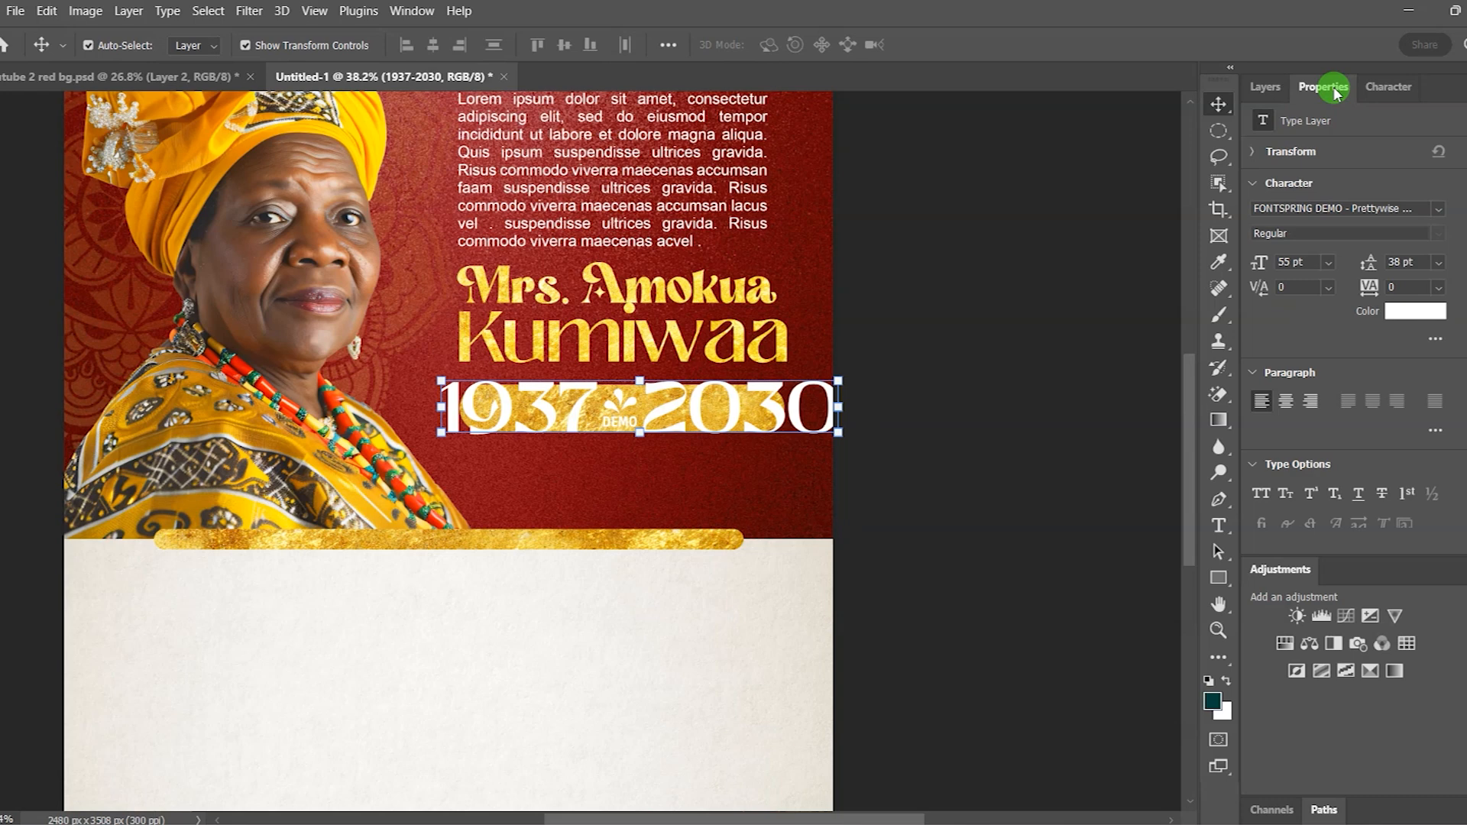
mouse_move(1259, 264)
left_mouse_down()
mouse_move(1219, 262)
mouse_move(1233, 260)
left_mouse_up()
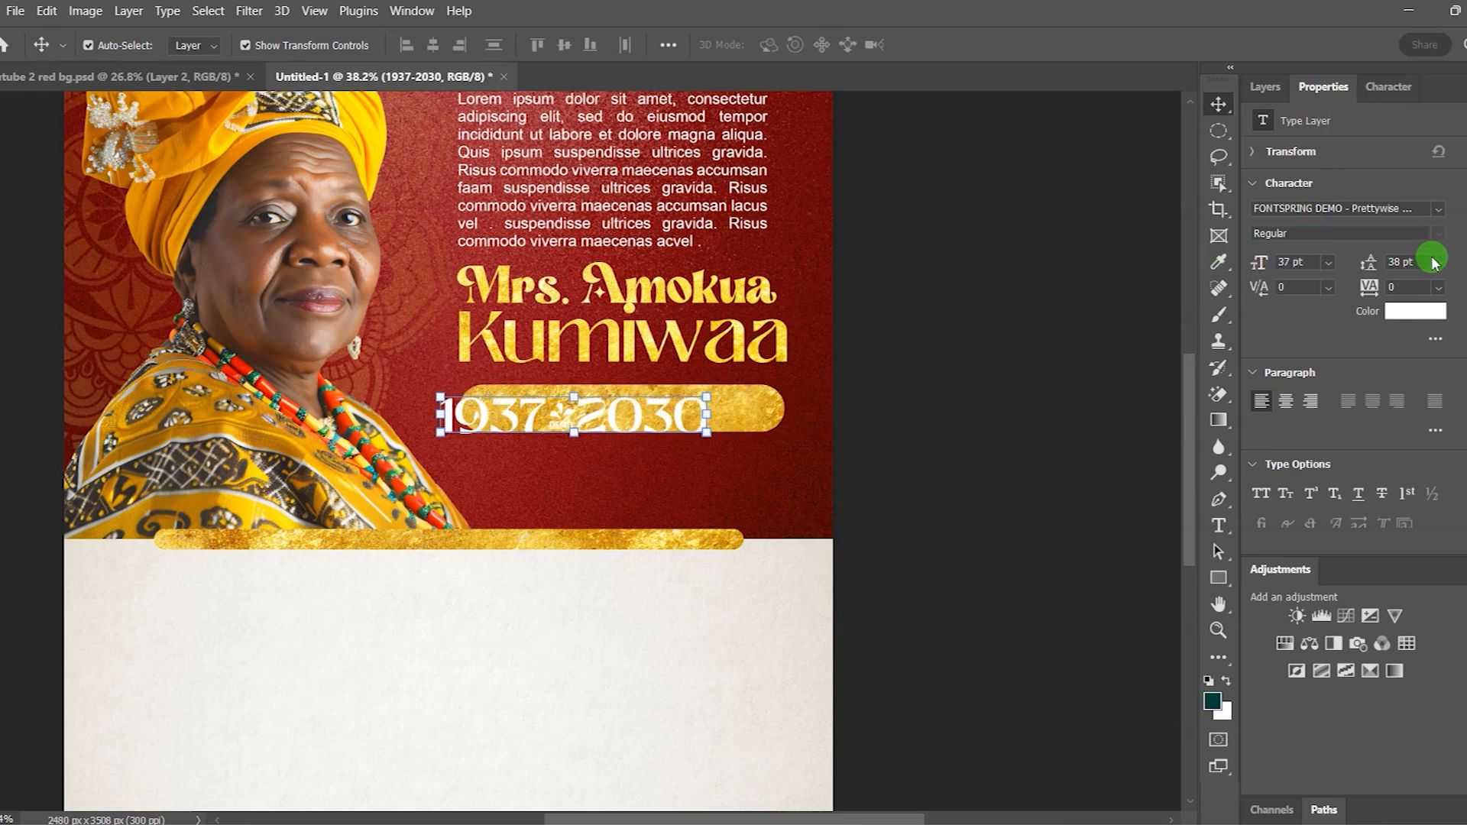
left_click(1440, 214)
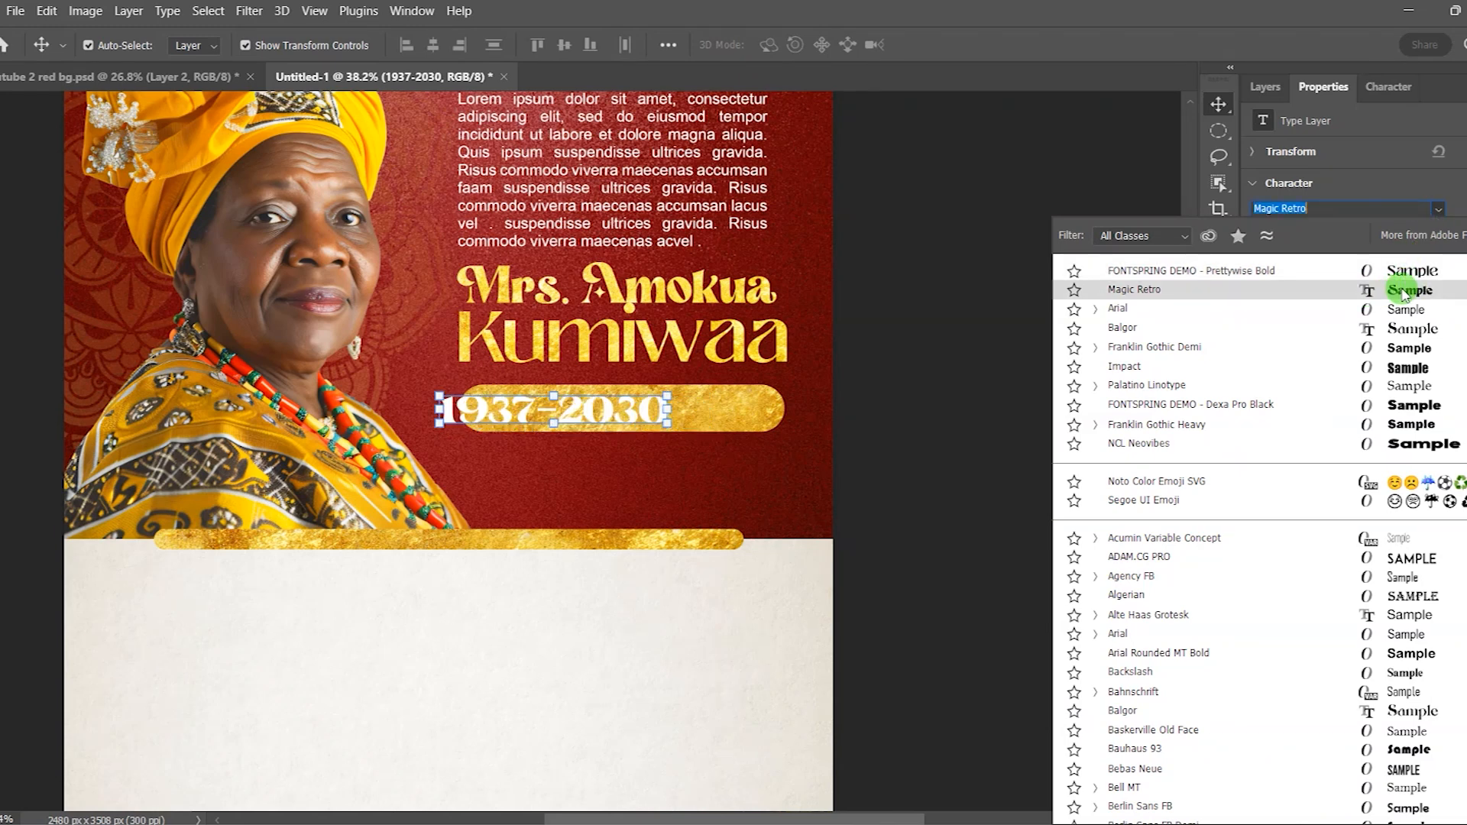
left_click(1403, 290)
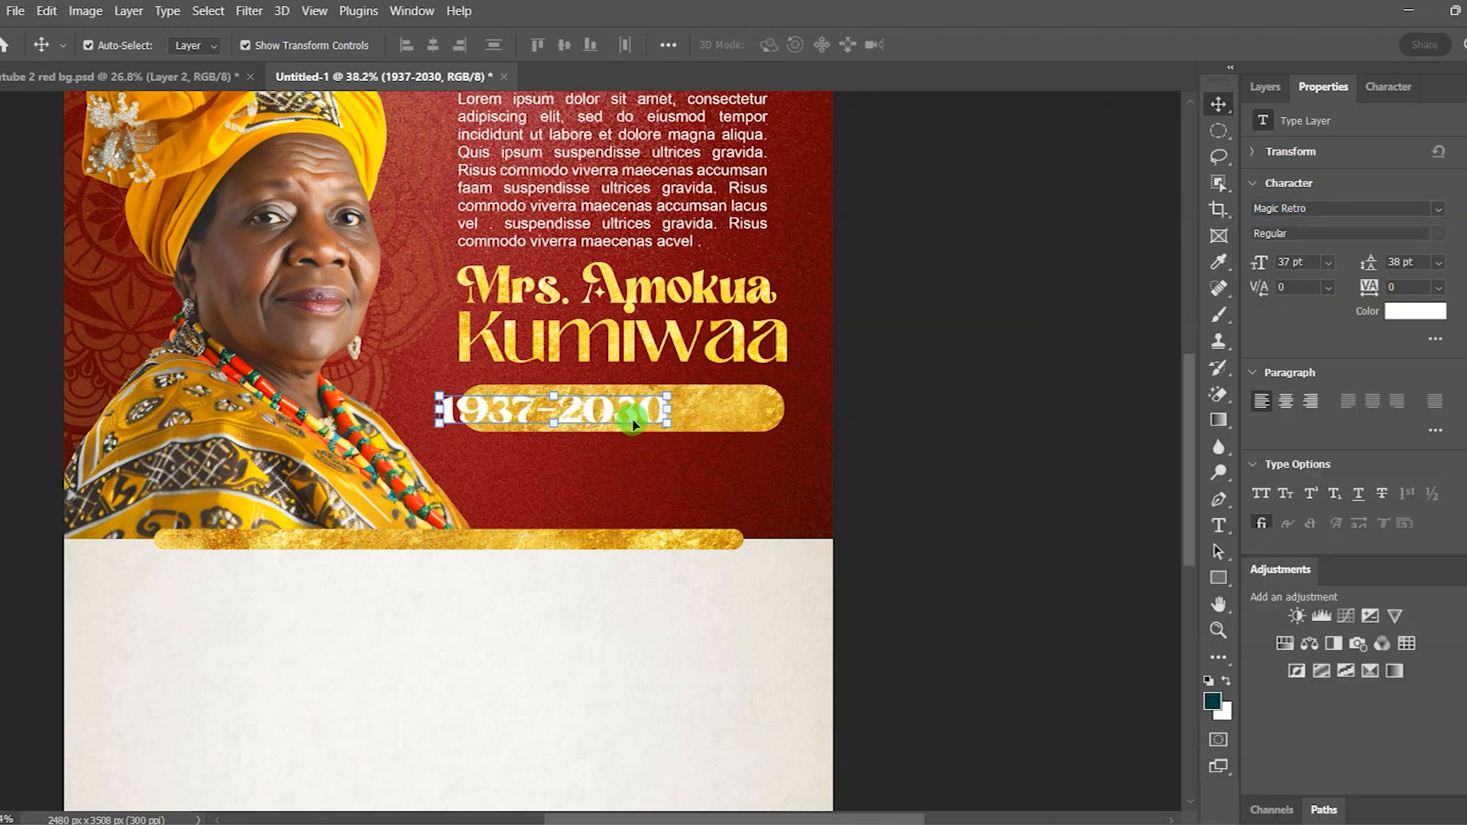
left_click_drag(635, 418, 722, 418)
left_click(1080, 399)
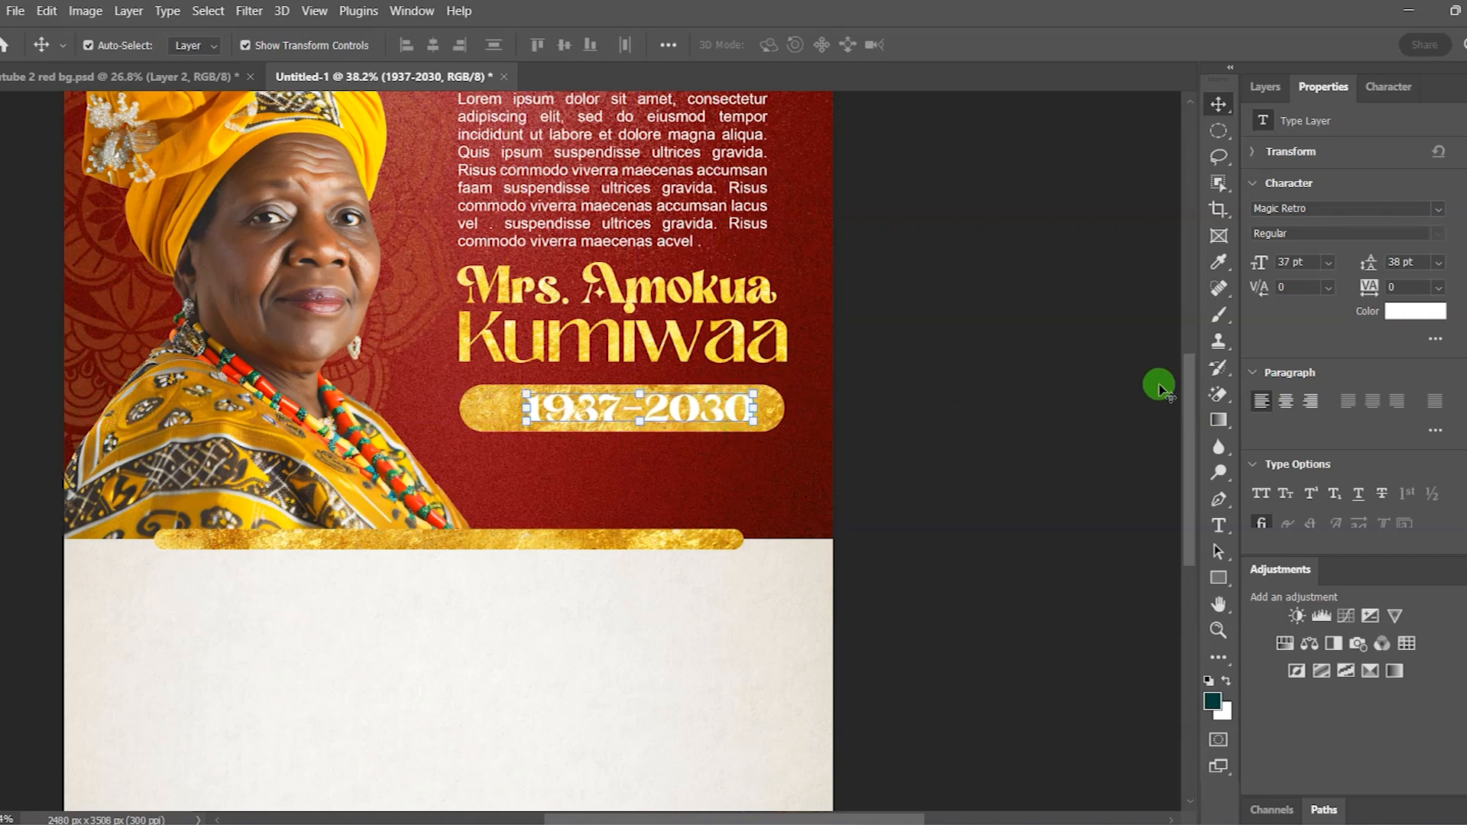
- Recolor the year text dark red (#881217) by sampling the flyer's red background
left_click(1408, 318)
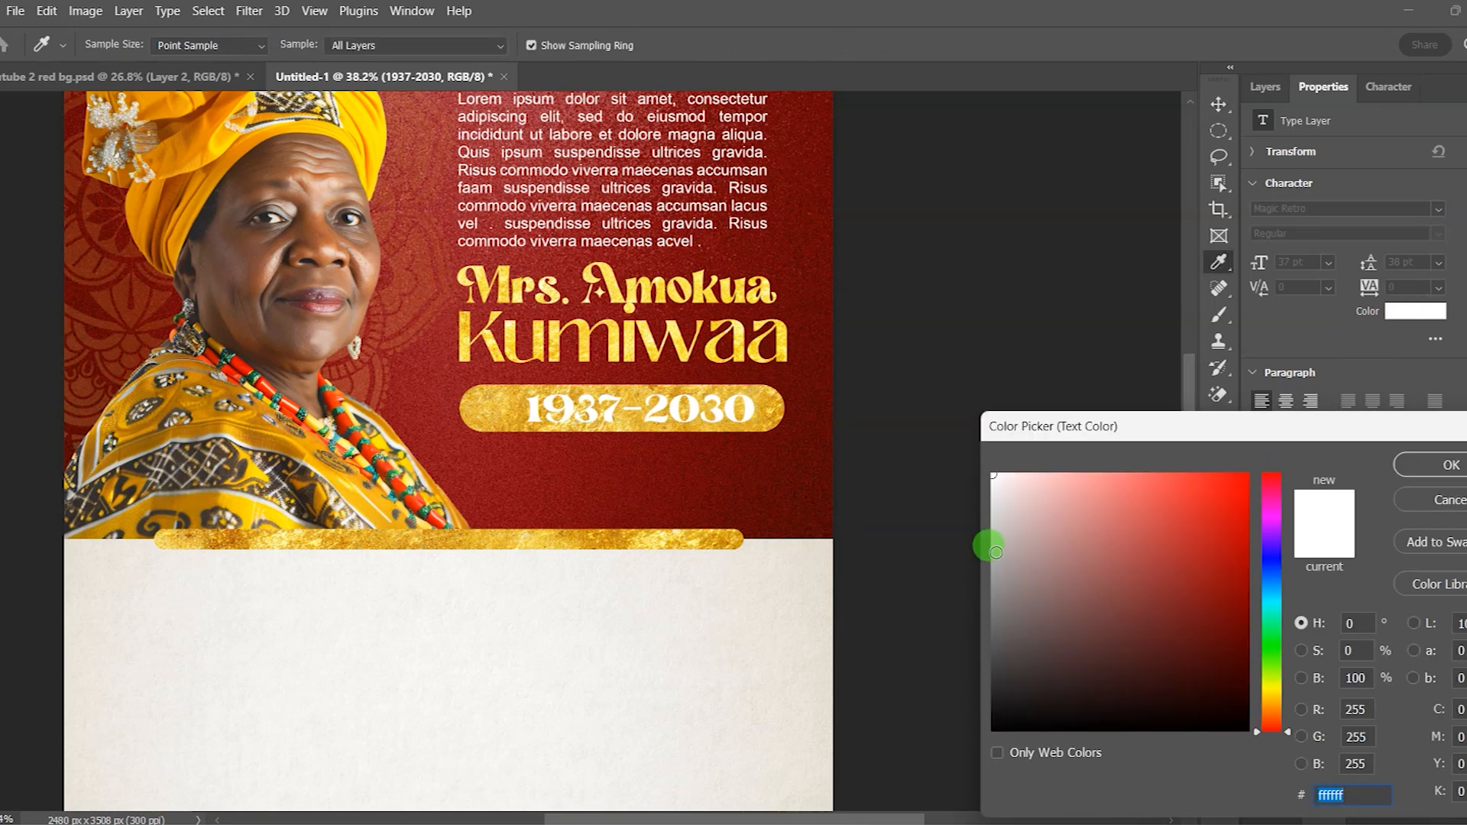
left_click(650, 442)
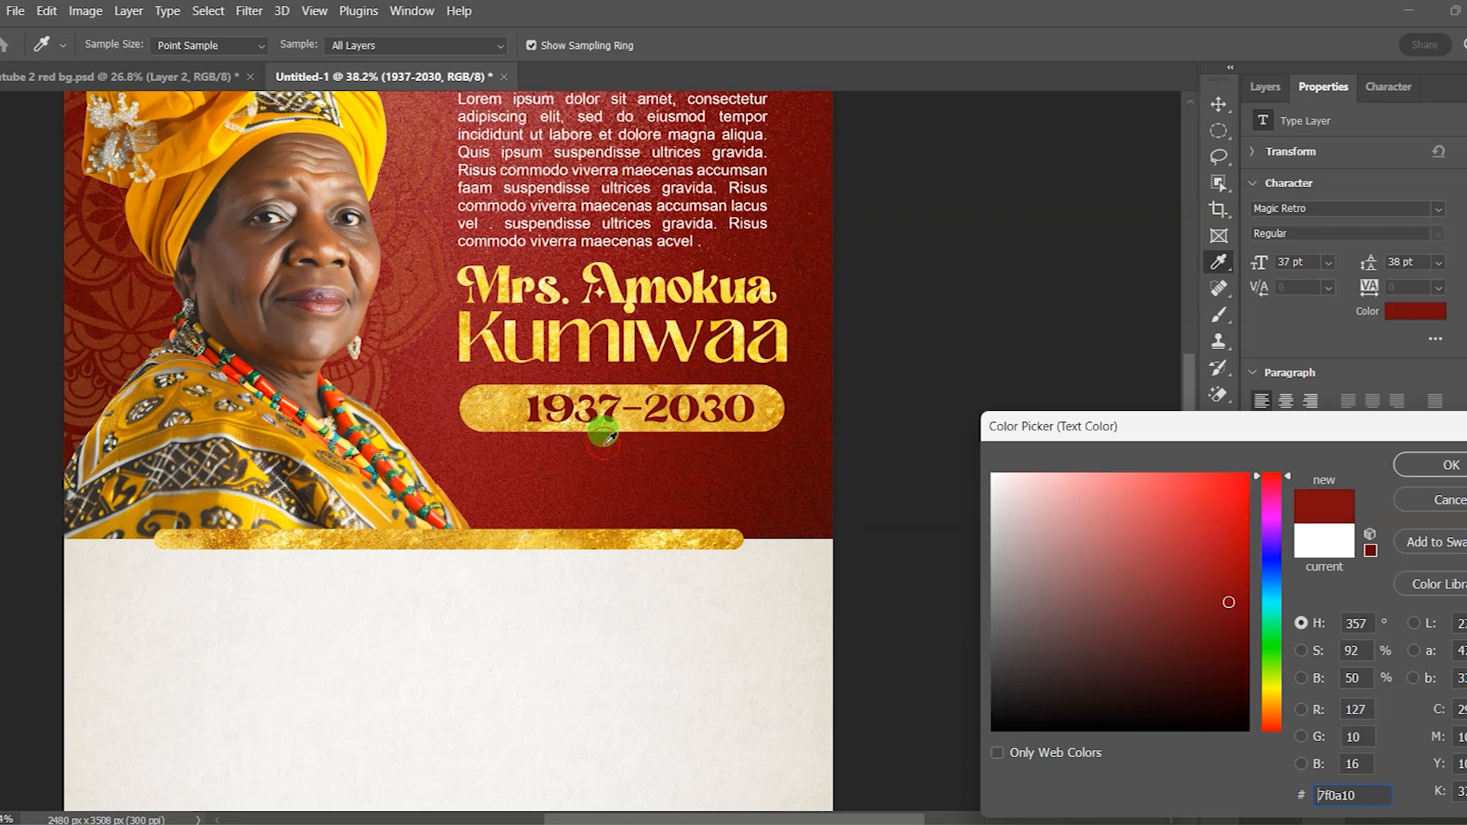
left_click(561, 455)
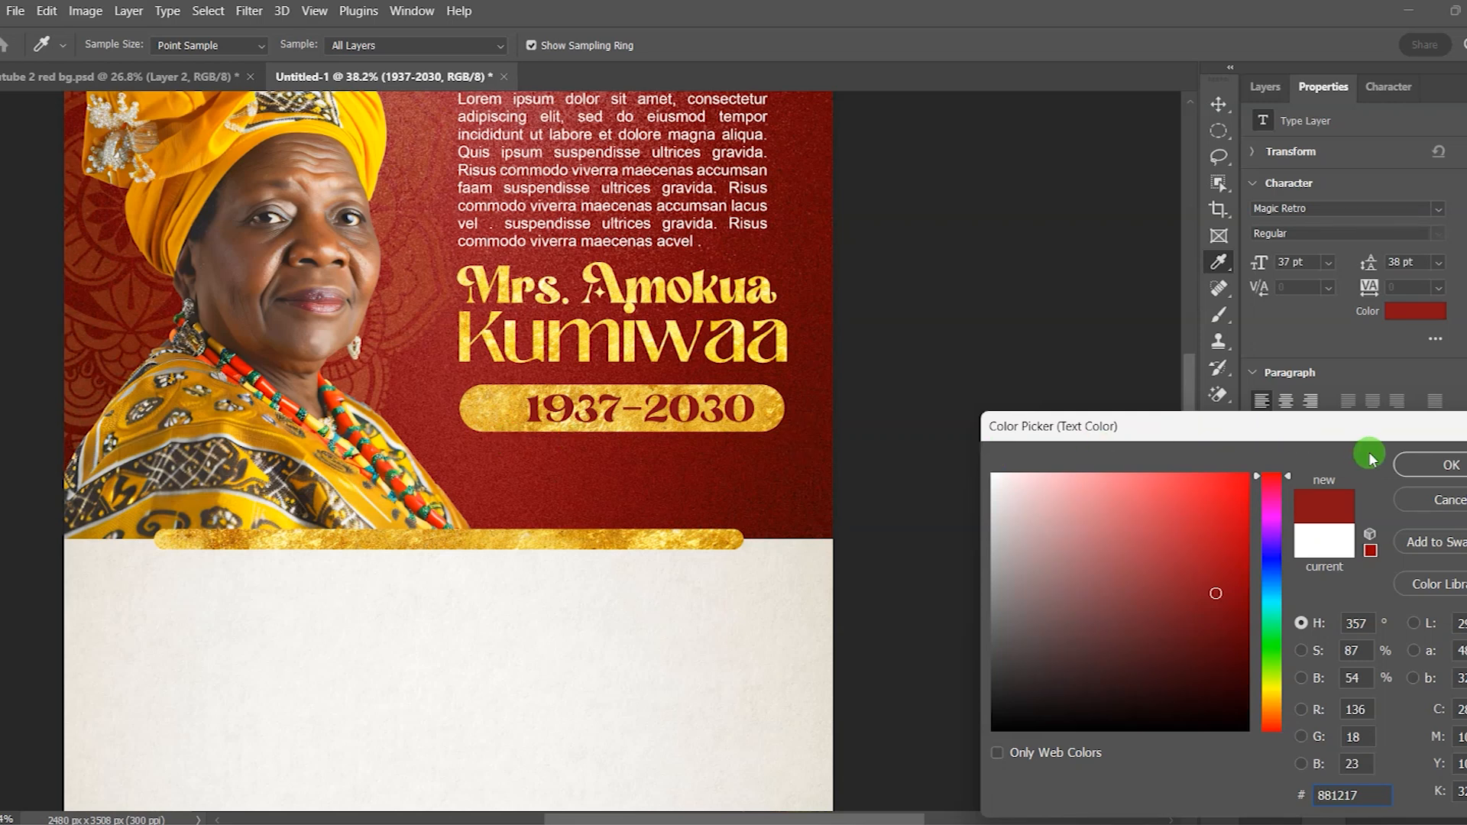
left_click(1410, 466)
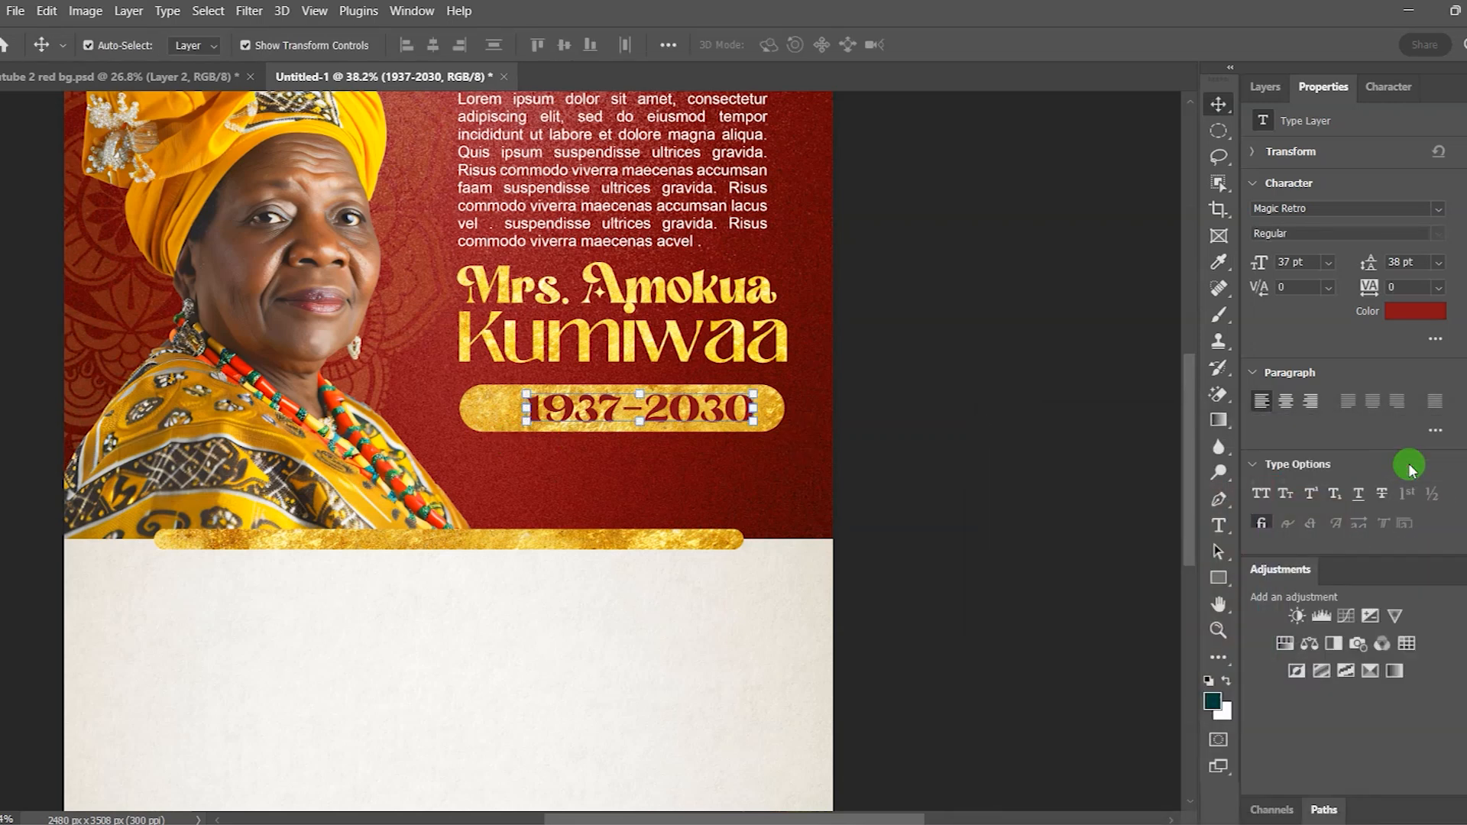
left_click(1001, 367)
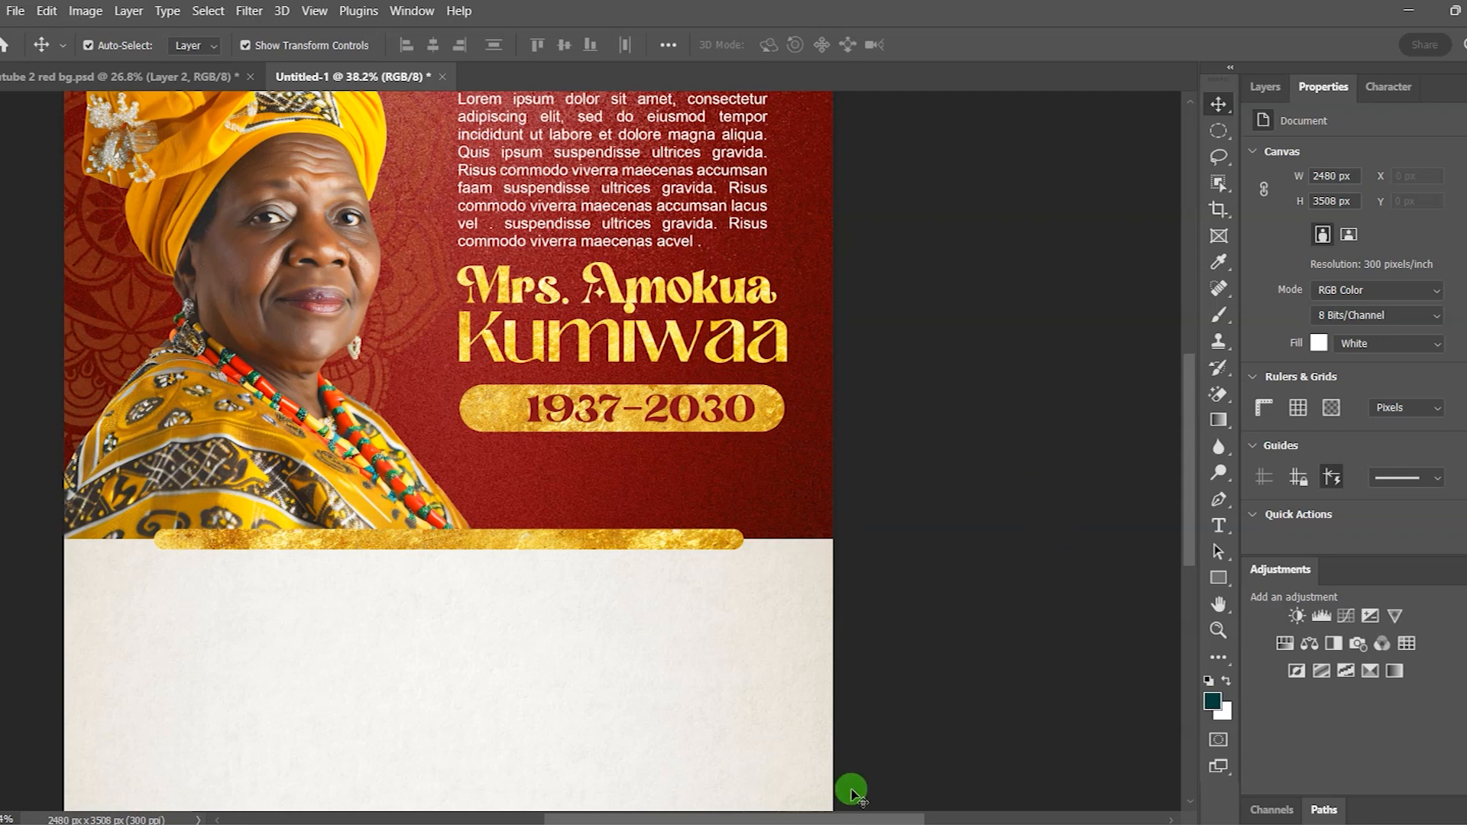
- Place the brown-ribbon image from the assets folder into the flyer
left_click(803, 728)
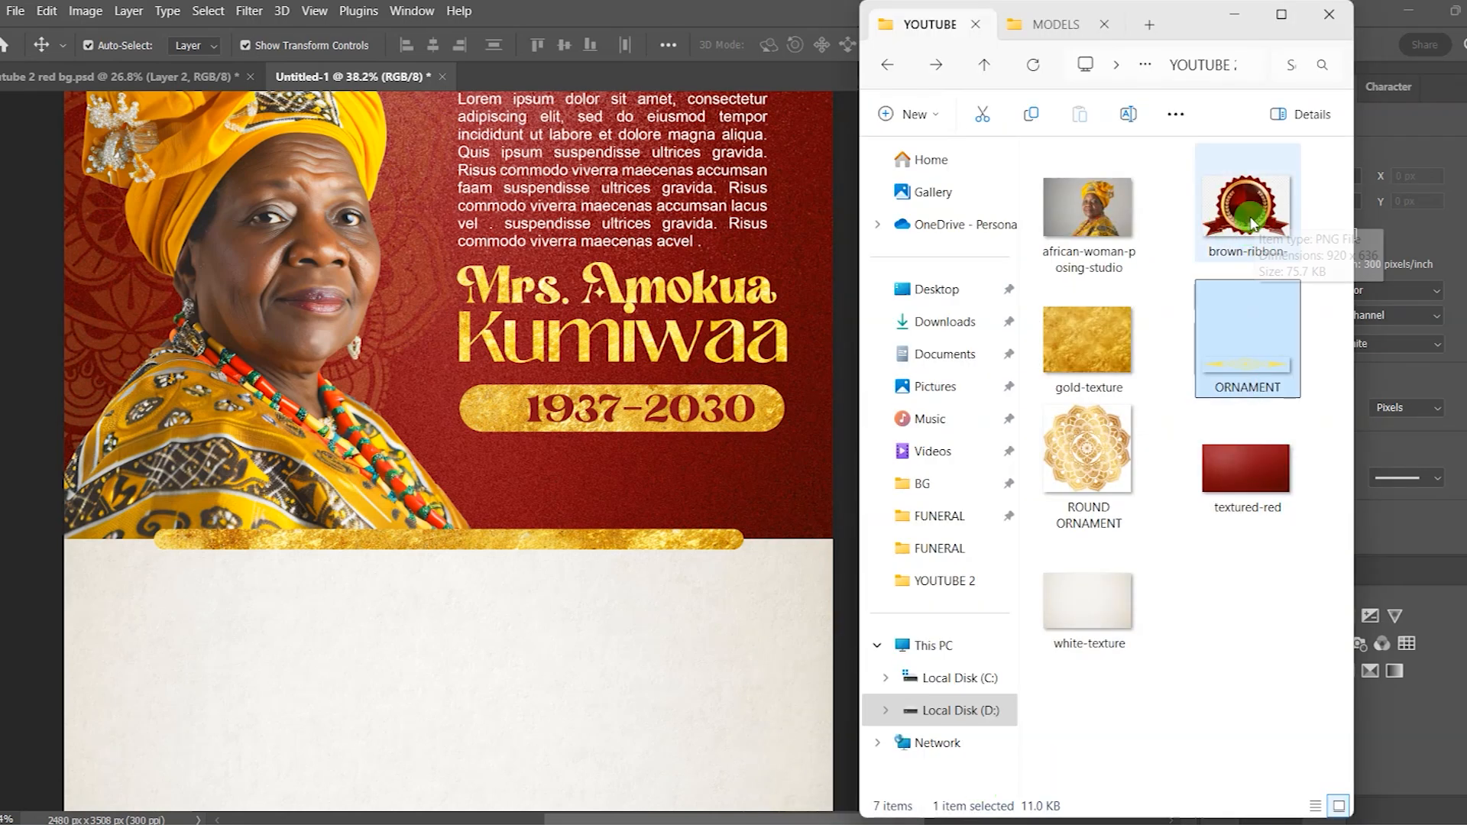
left_click_drag(1252, 223, 525, 434)
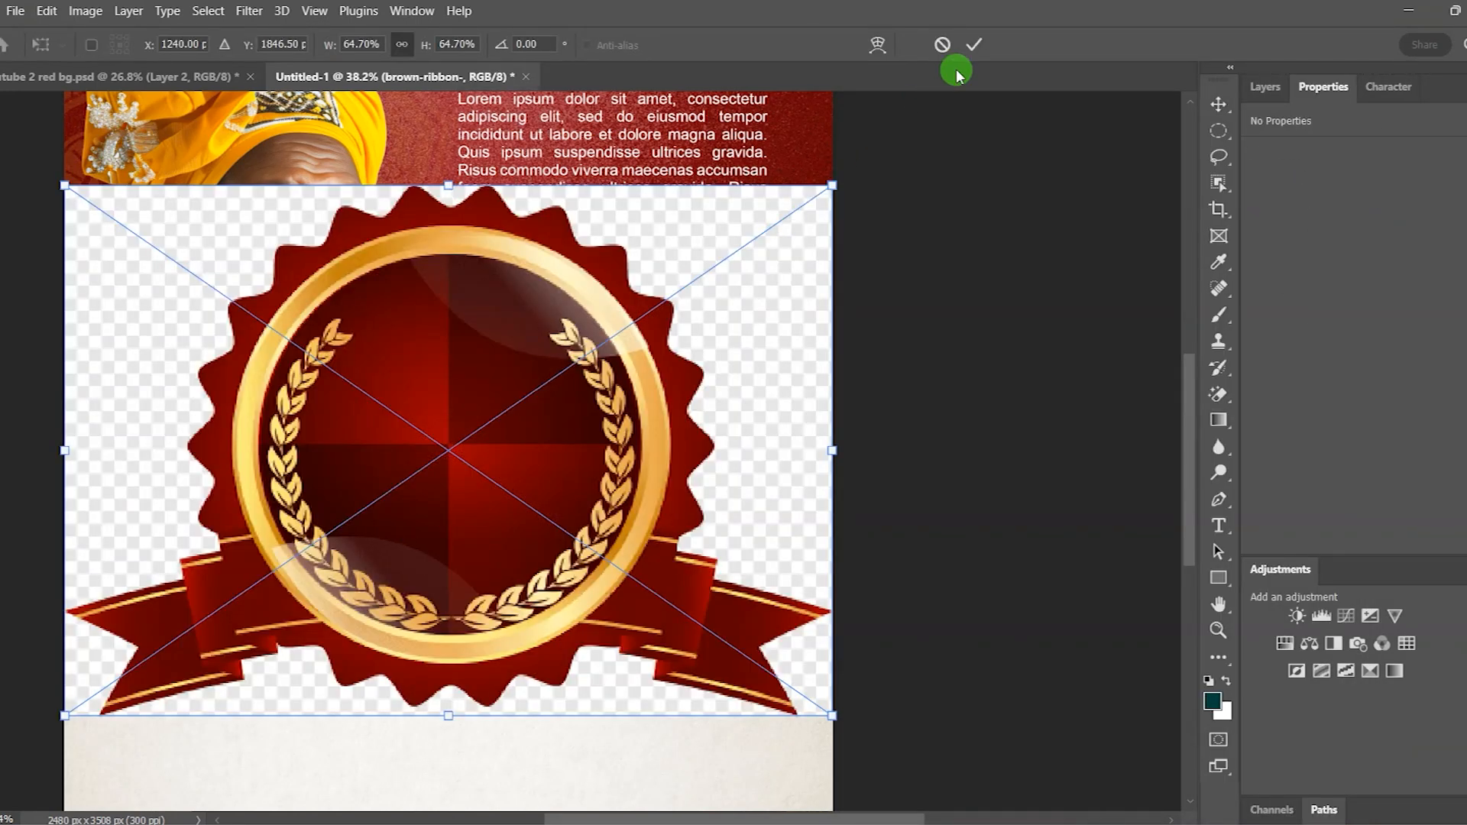
left_click(970, 47)
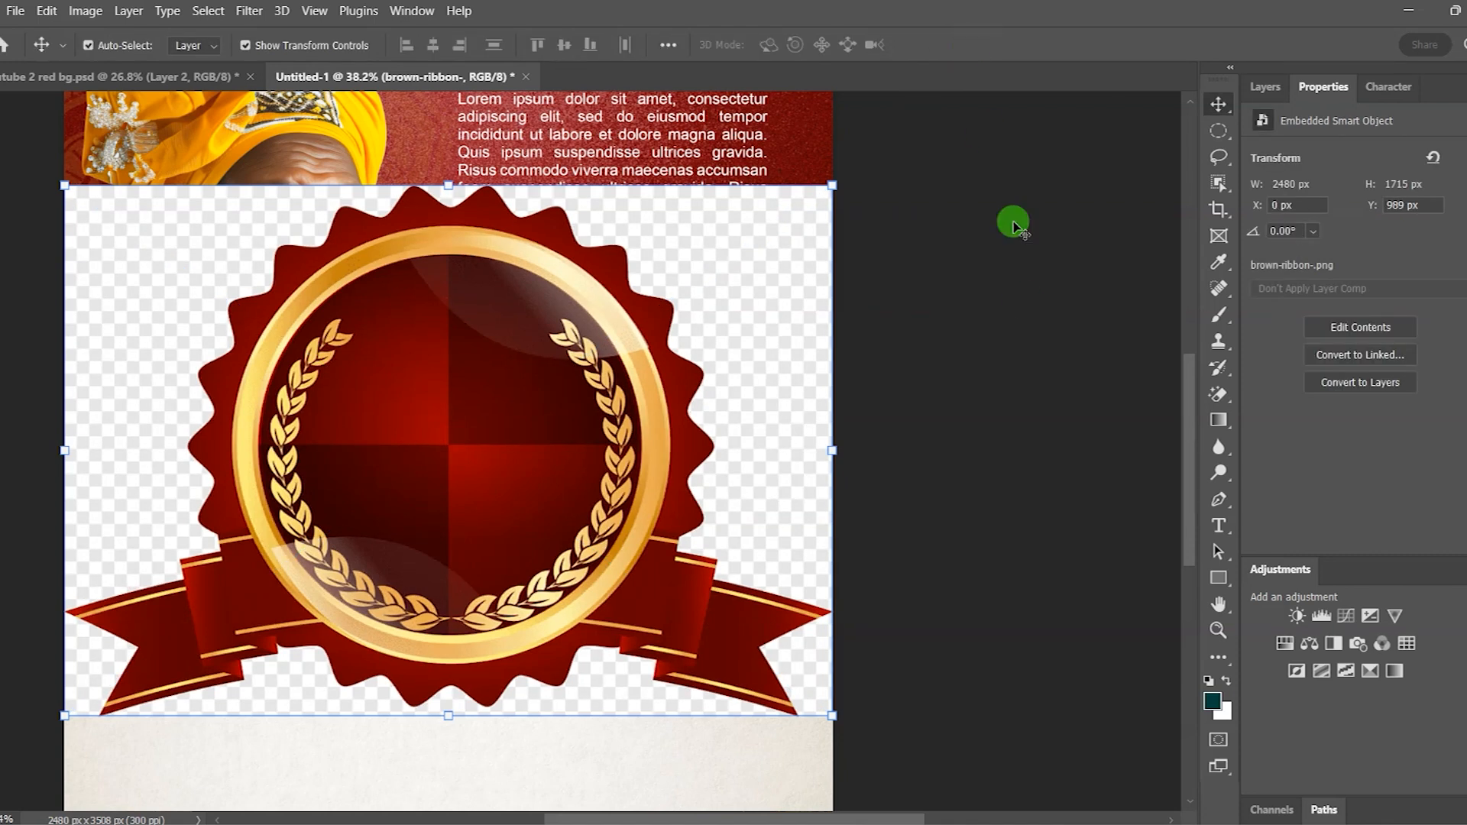
- Erase the checkered background around the ribbon badge with the Magic Eraser at tolerance 64
left_click(1218, 395)
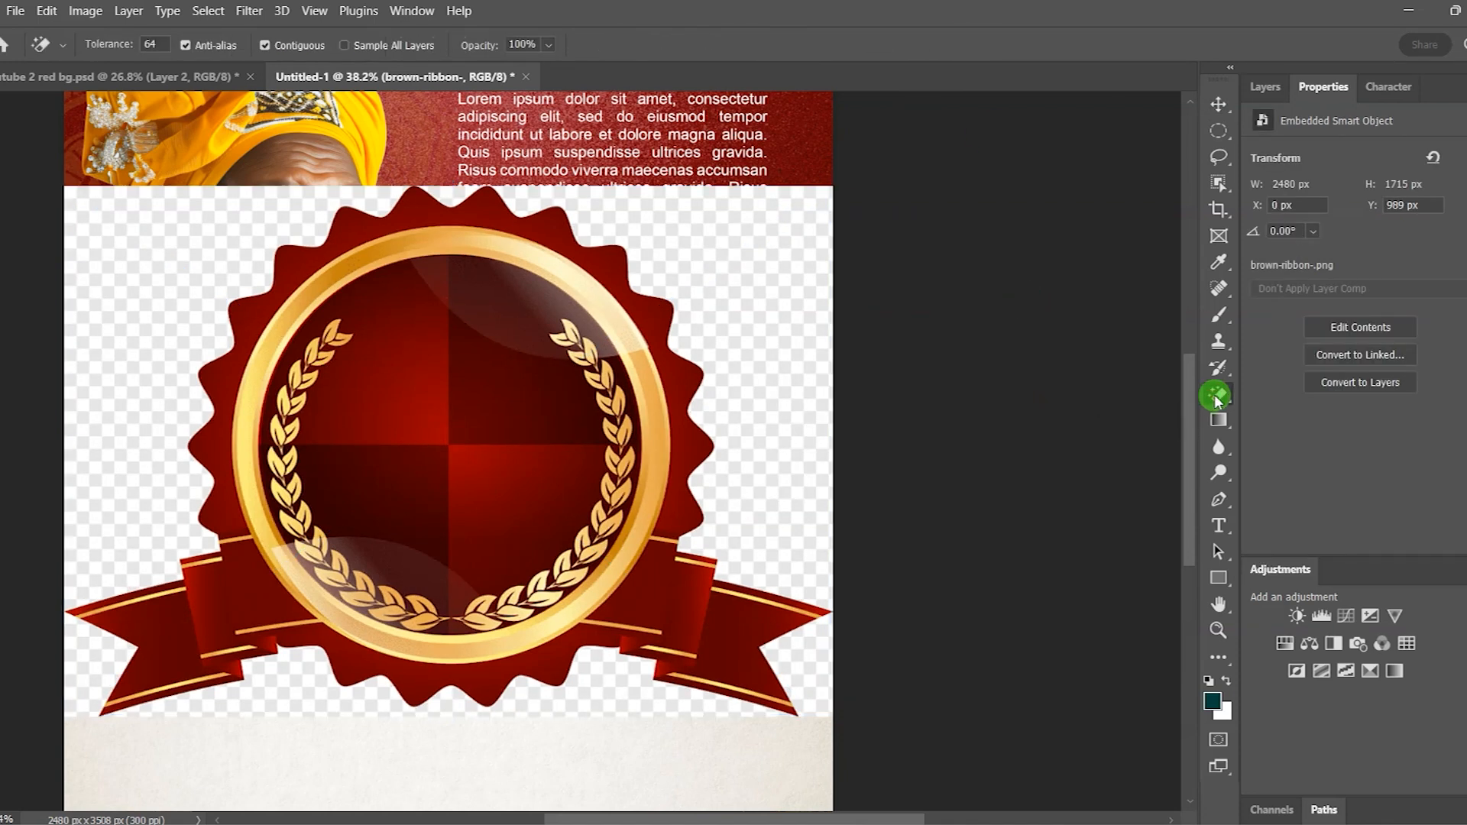
left_click(752, 264)
left_click(709, 328)
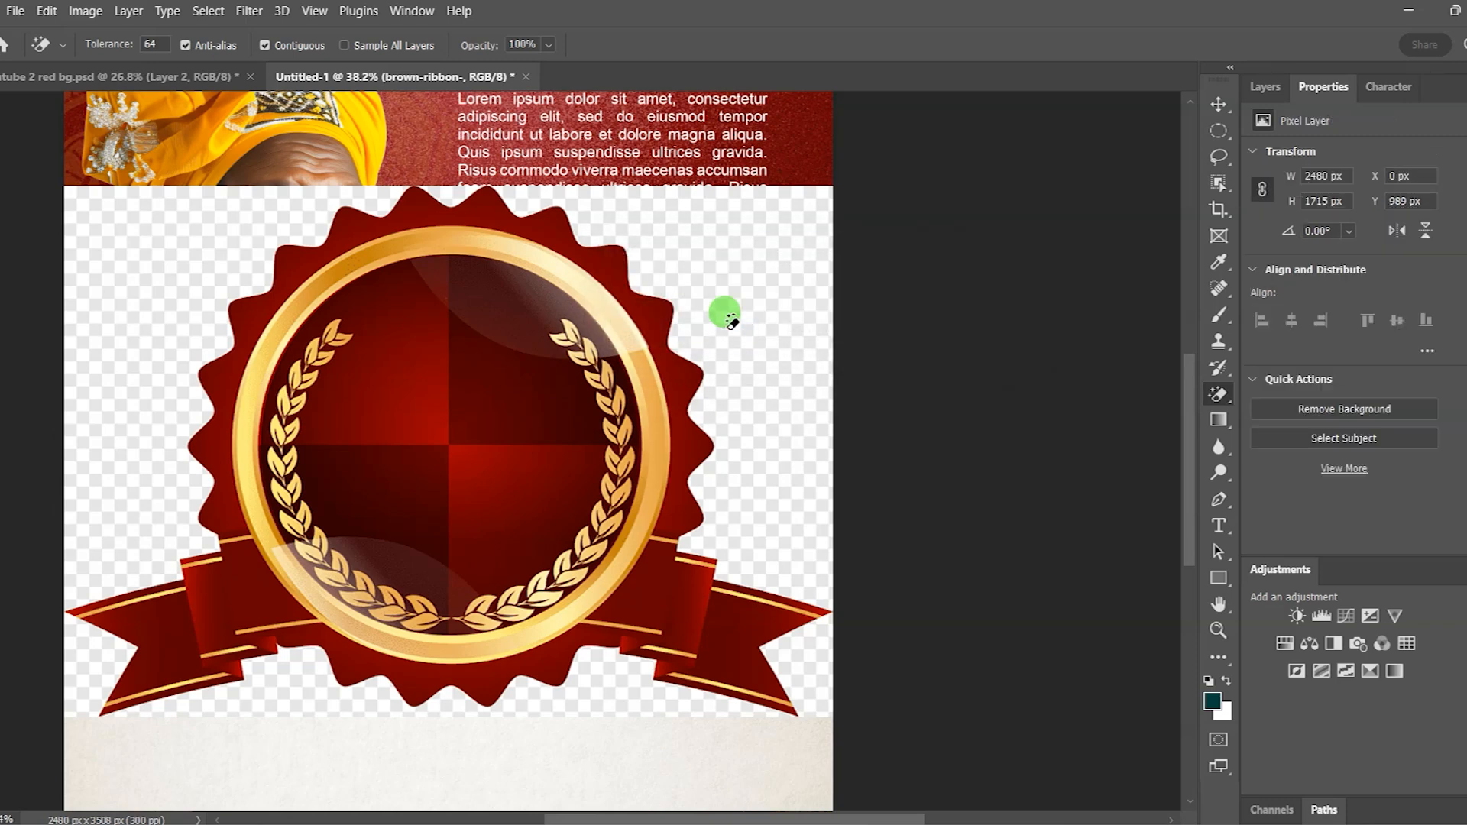
left_click(733, 267)
left_click(172, 260)
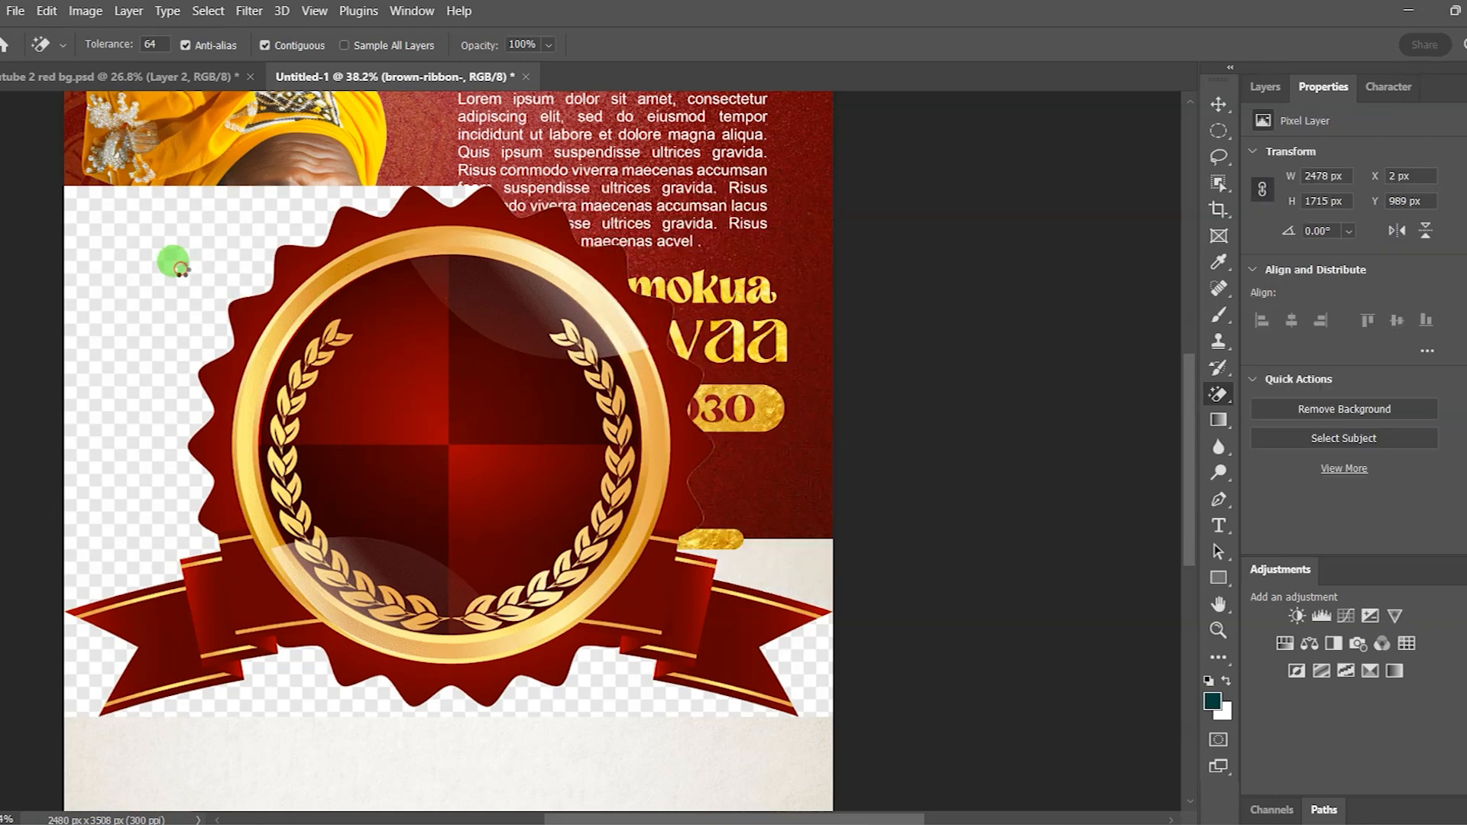
left_click(267, 671)
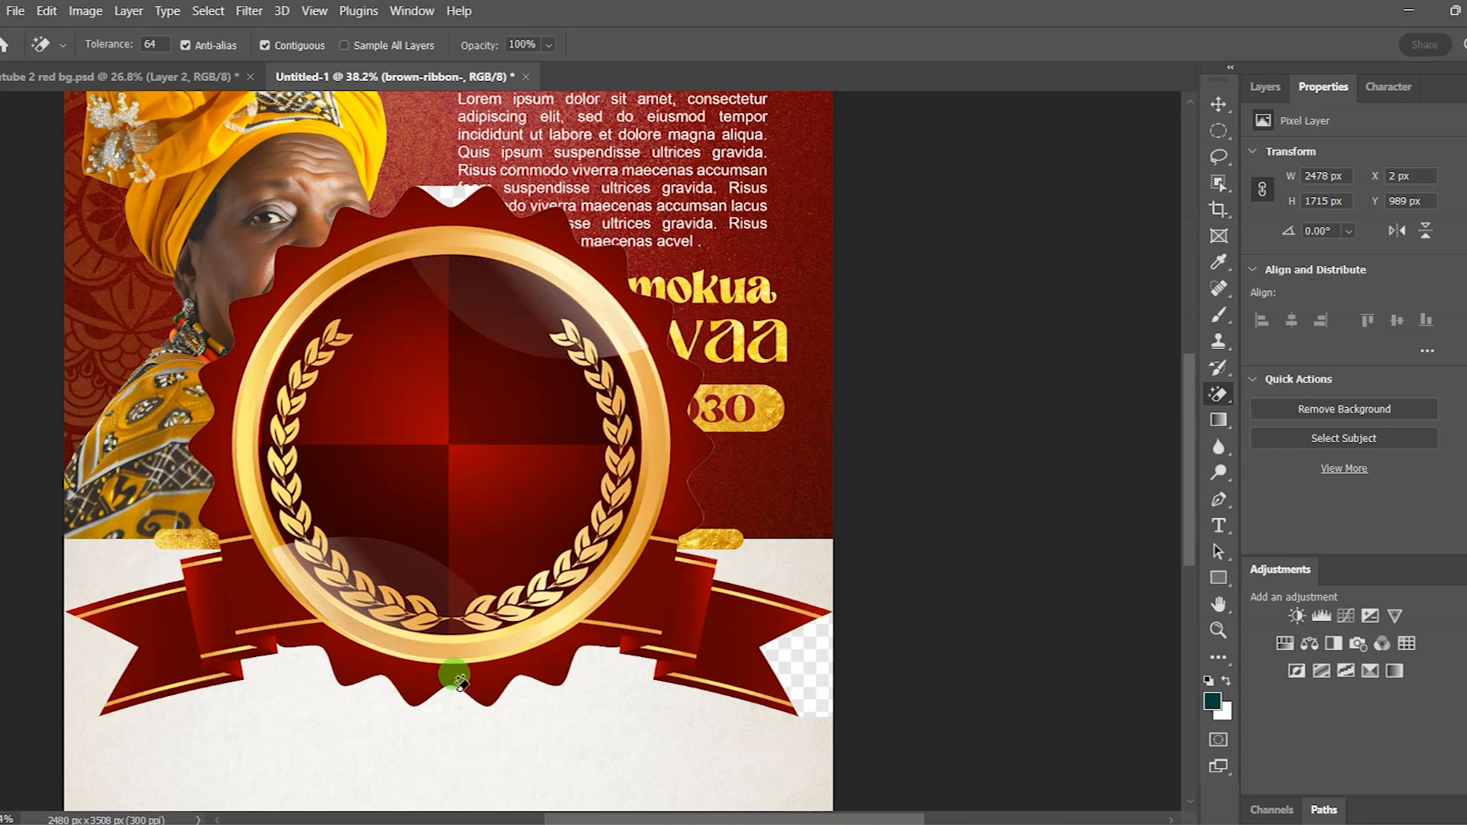
left_click(810, 676)
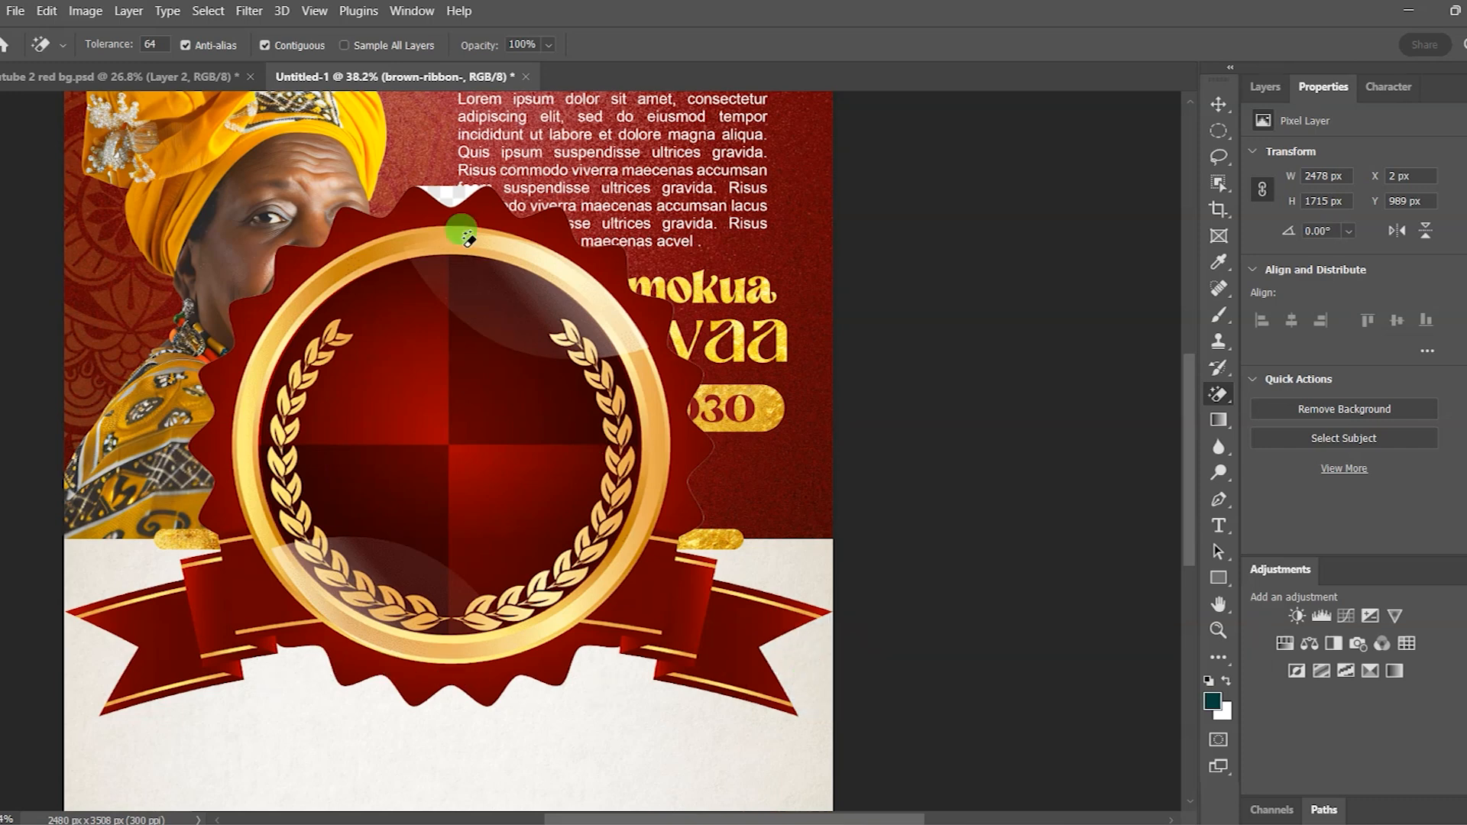
left_click(446, 189)
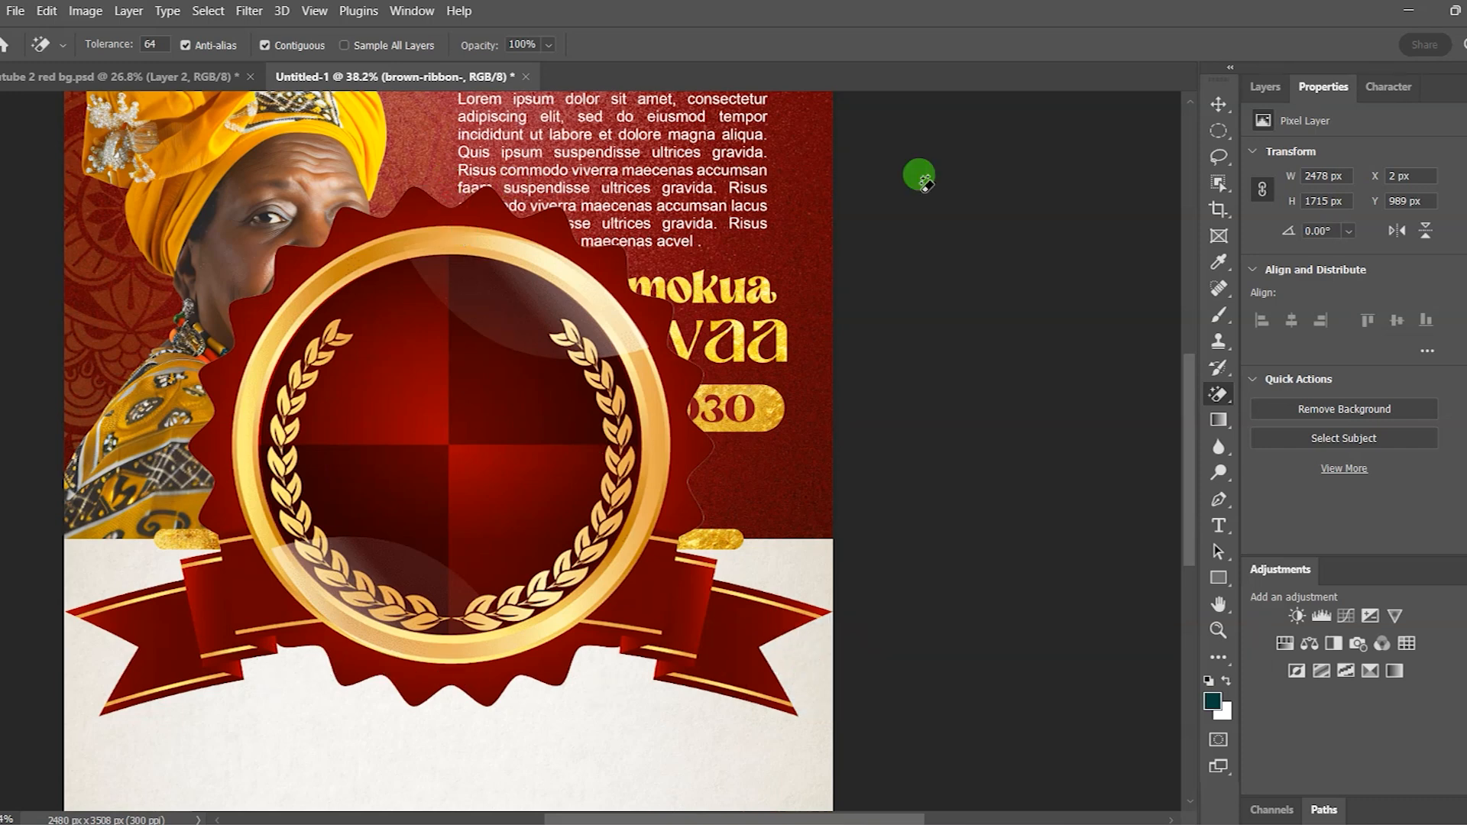
- Scale the ribbon badge down to about 383 by 267 px and place it on the left end of the gold bar
left_click(1215, 109)
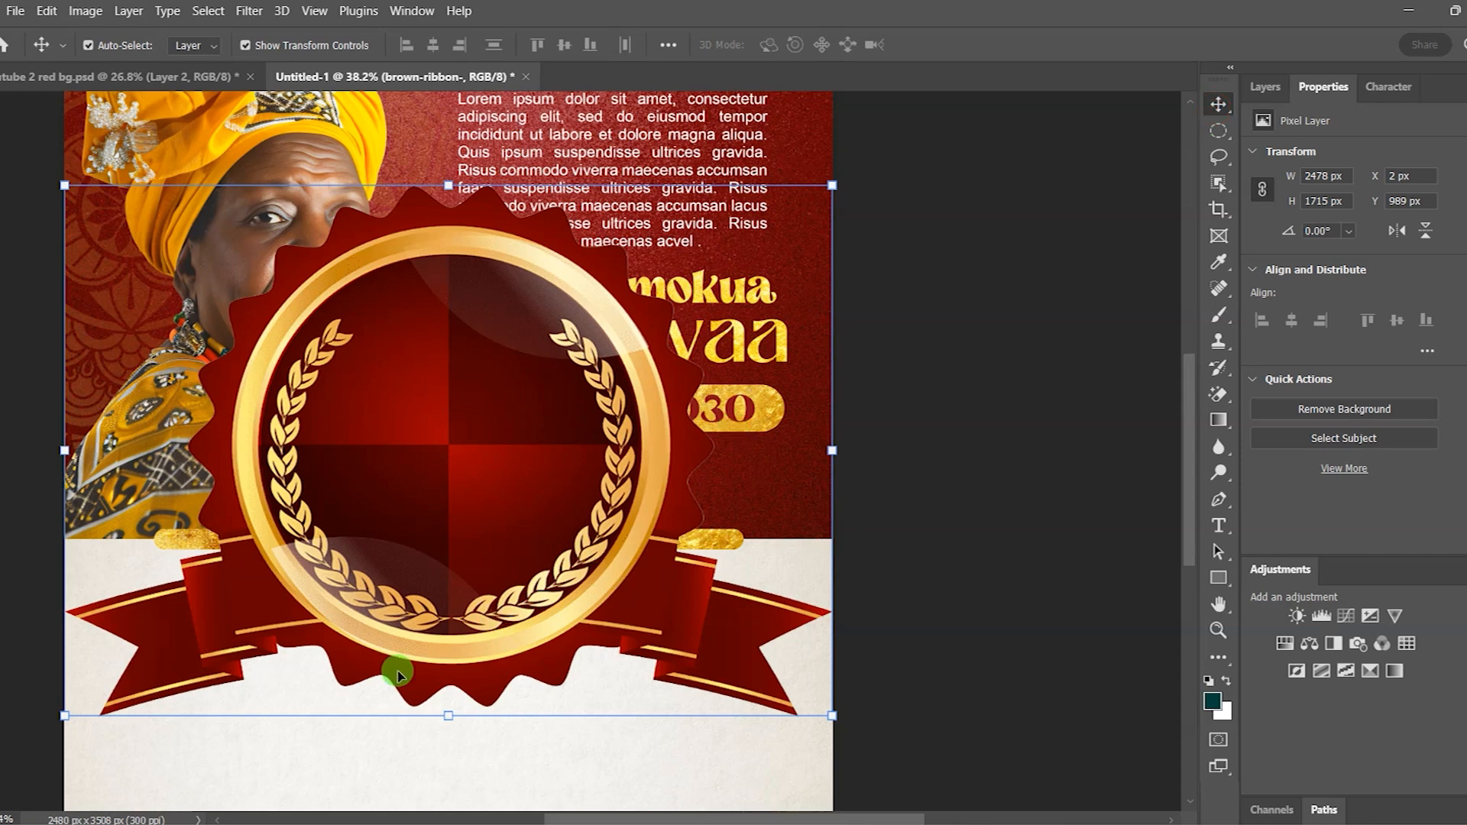
left_click(66, 716)
left_click_drag(66, 715, 449, 497)
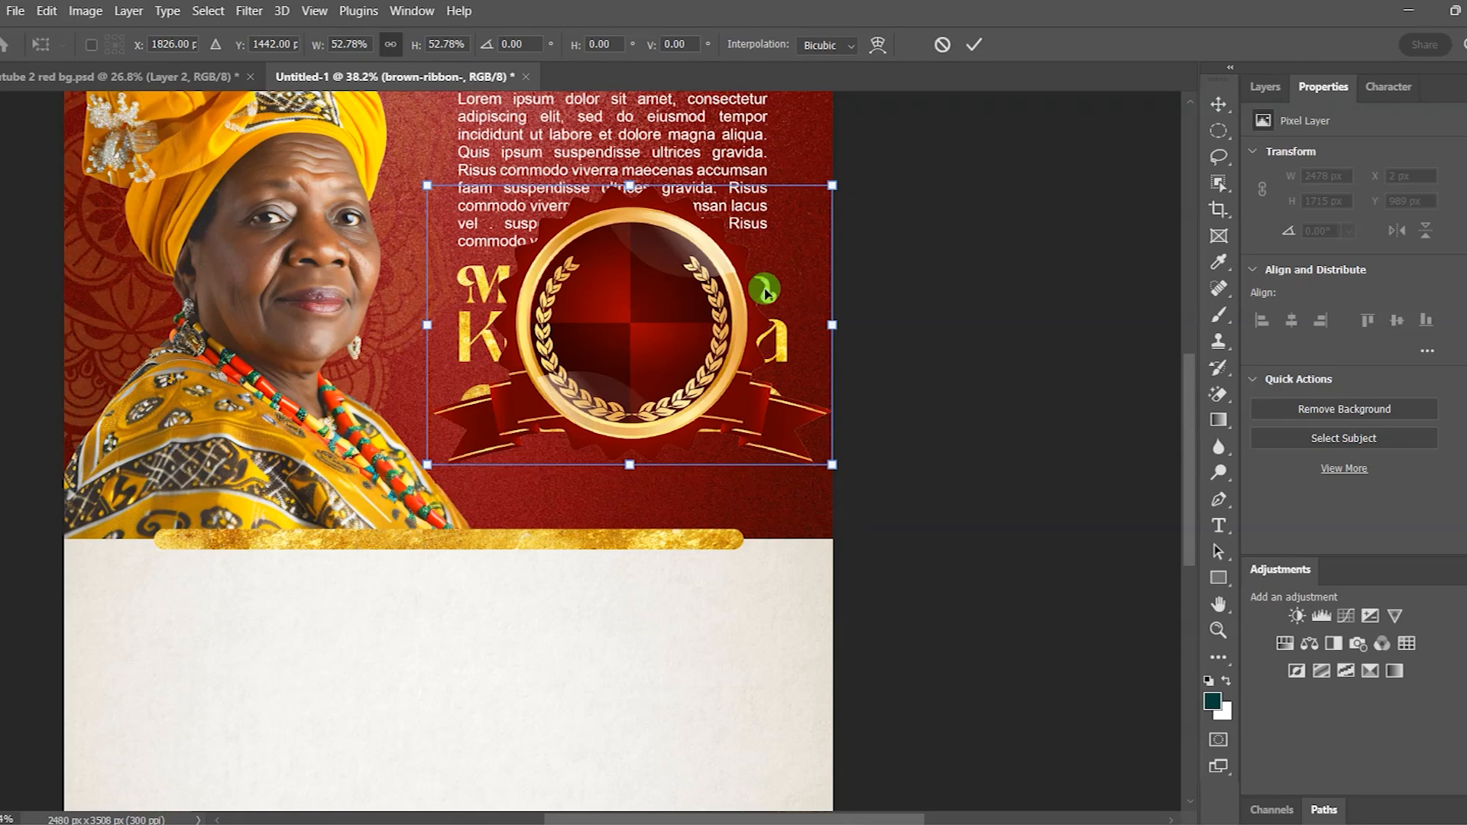
left_click_drag(832, 183, 536, 451)
left_click_drag(427, 451, 438, 444)
left_click_drag(534, 374, 542, 370)
left_click_drag(542, 444, 549, 448)
left_click_drag(438, 448, 431, 451)
left_click(974, 44)
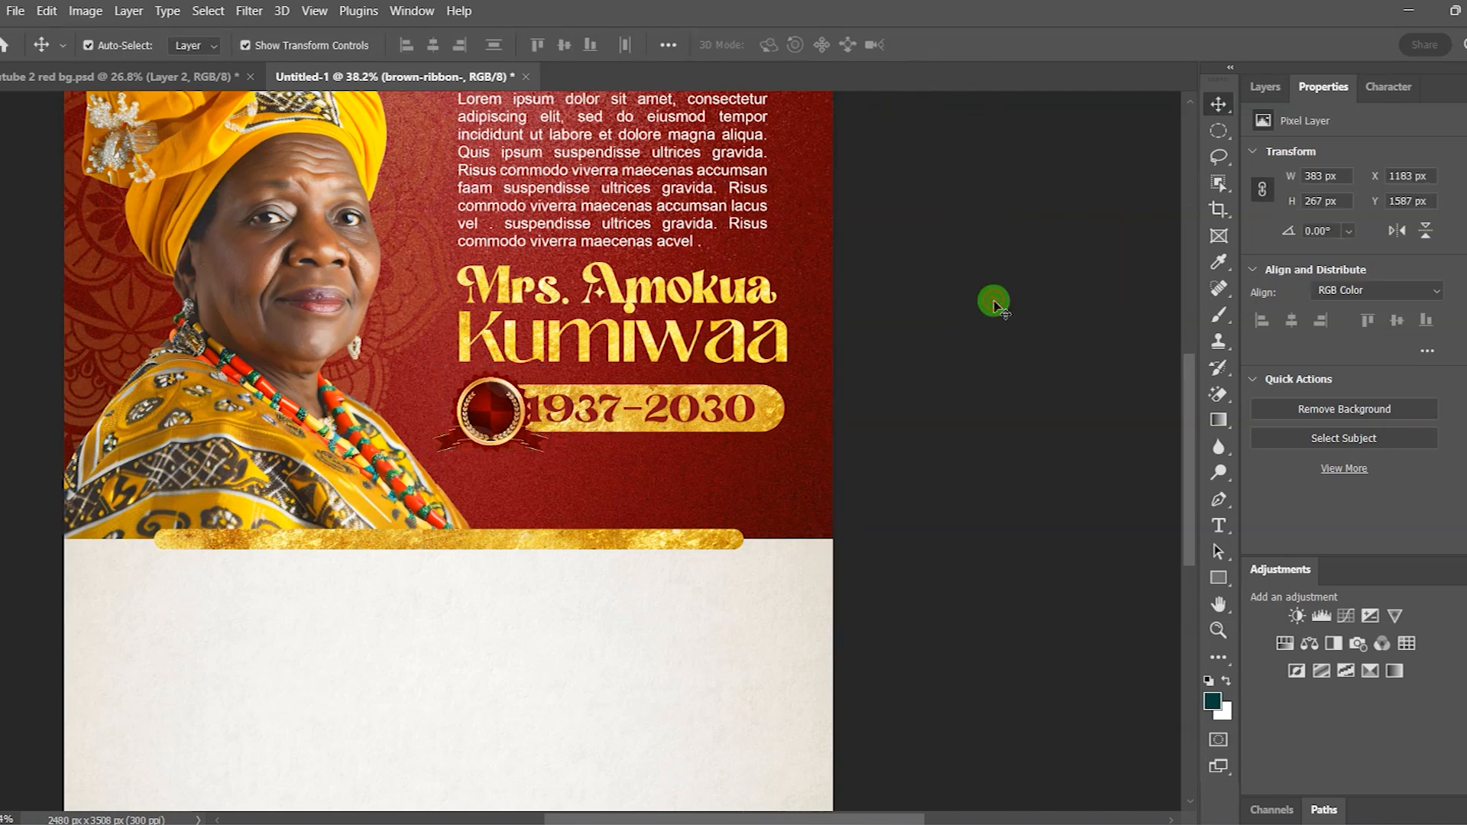
- Nudge the year text slightly to the right, away from the ribbon badge
left_click(991, 301)
left_click_drag(700, 412, 709, 411)
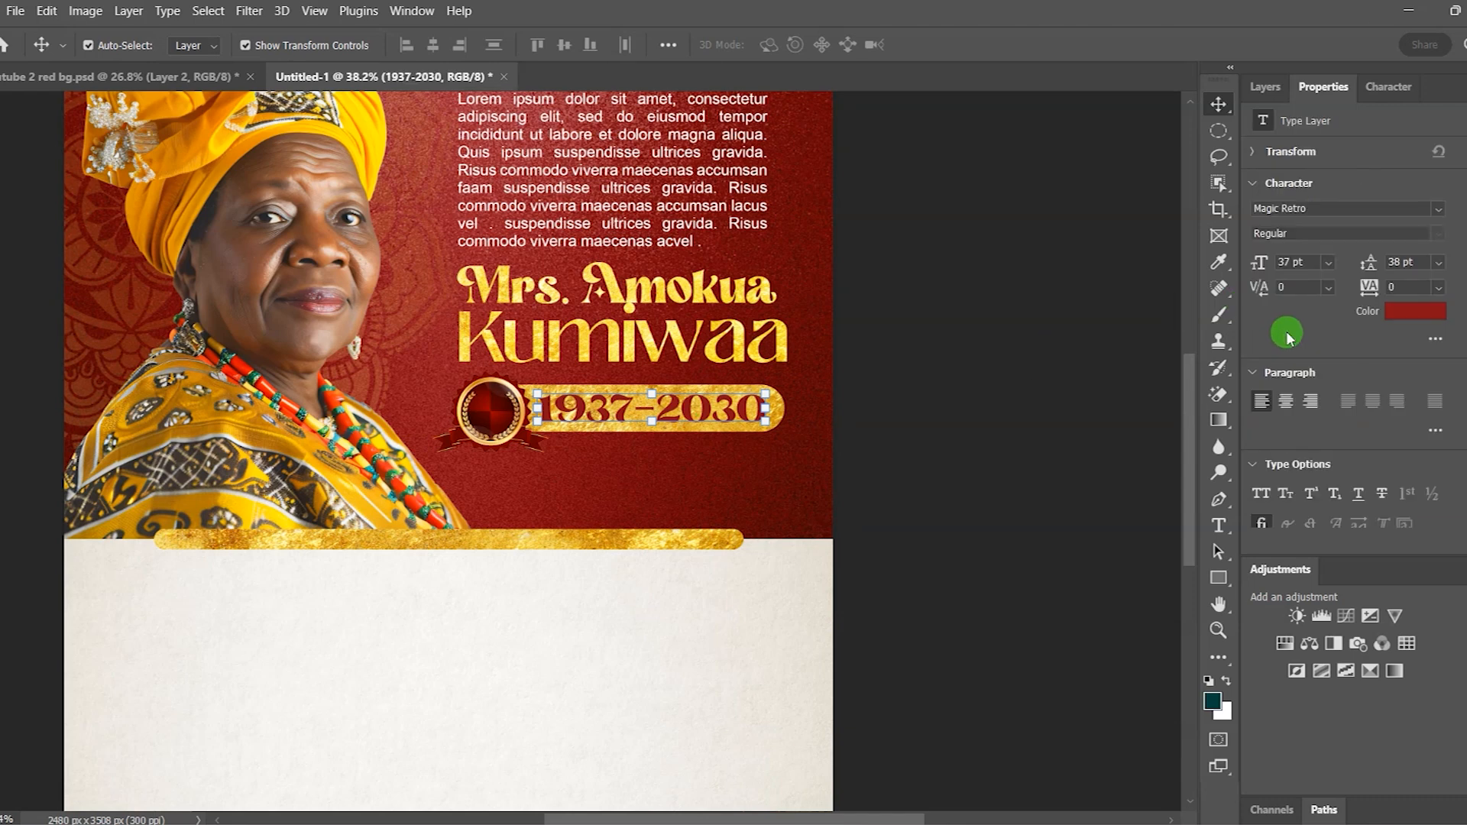
- Set the 1937-2030 text to 36 pt with -25 tracking and shift it slightly right on the gold bar
left_click(1327, 262)
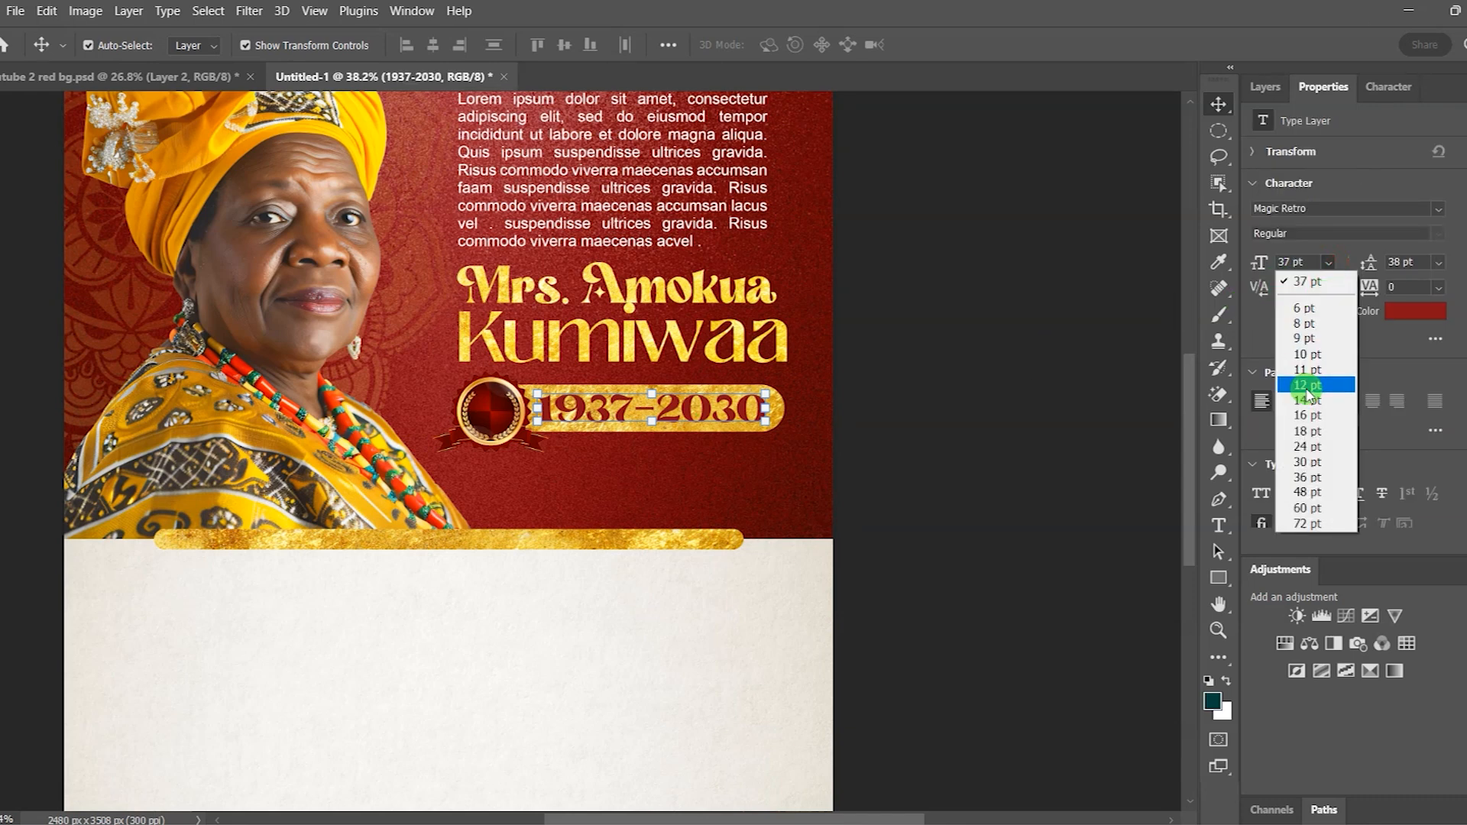
left_click(1307, 477)
left_click_drag(701, 413, 709, 413)
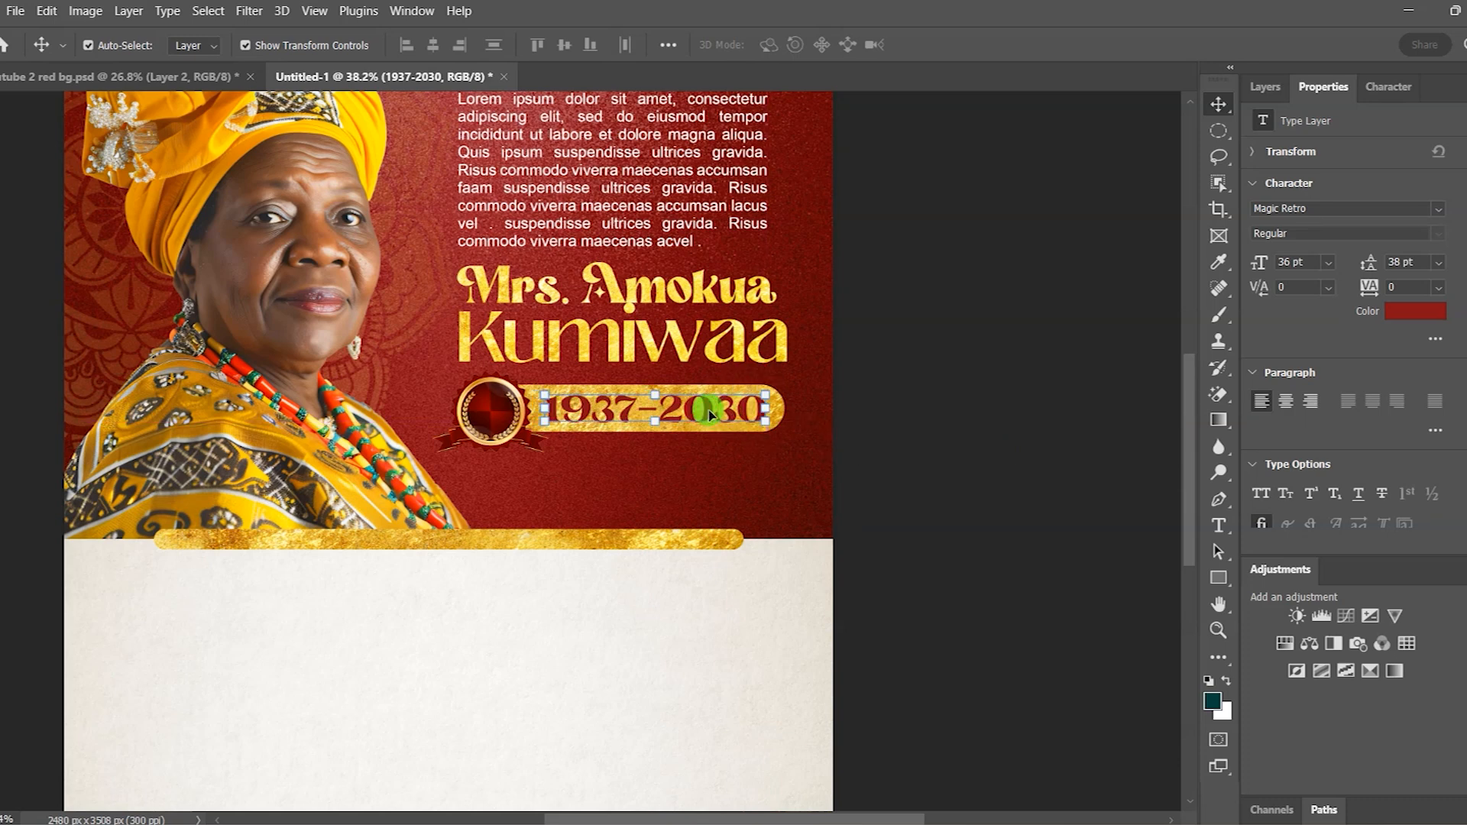
left_click(1440, 288)
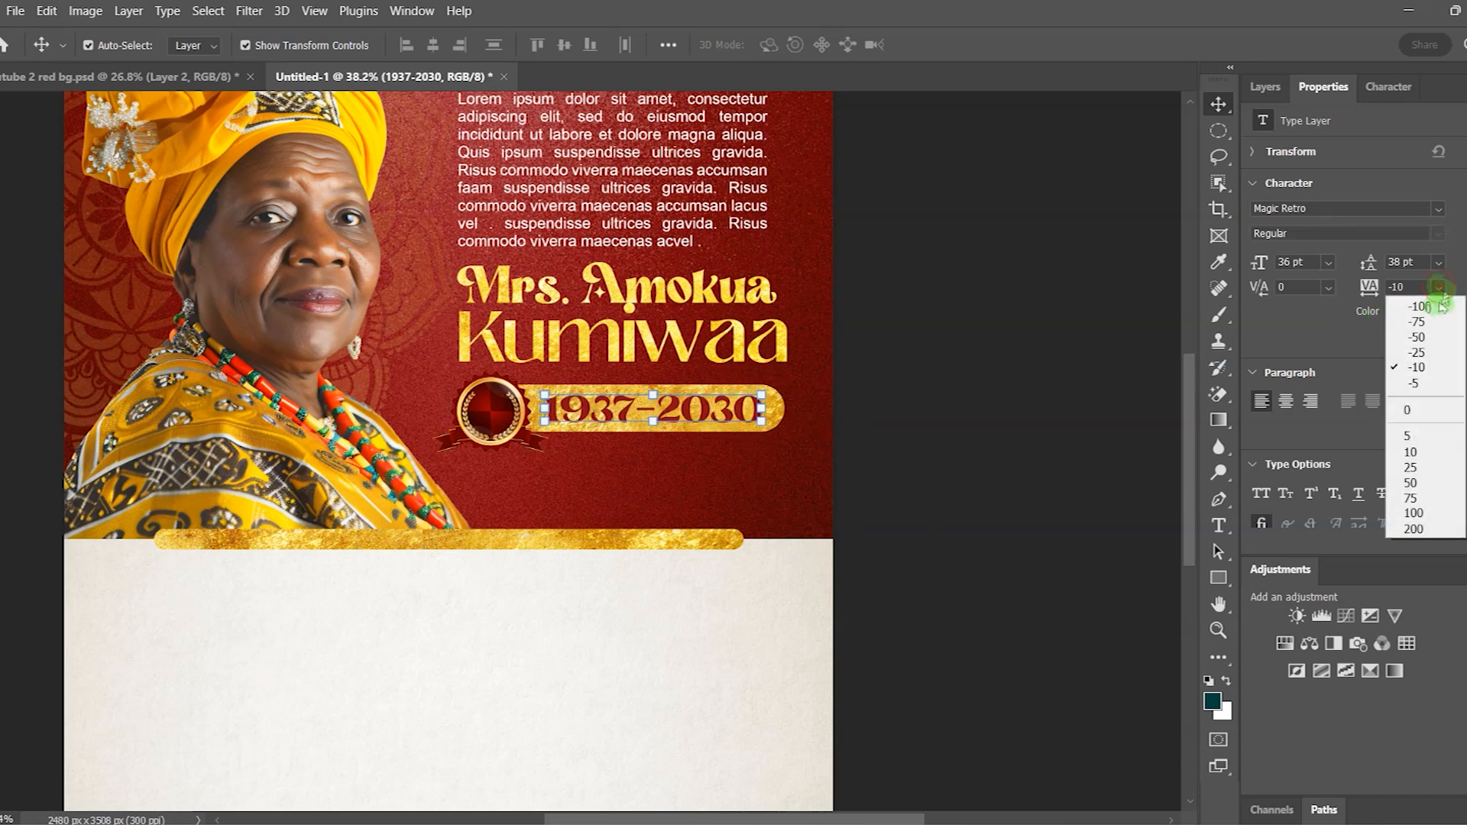
left_click(1419, 352)
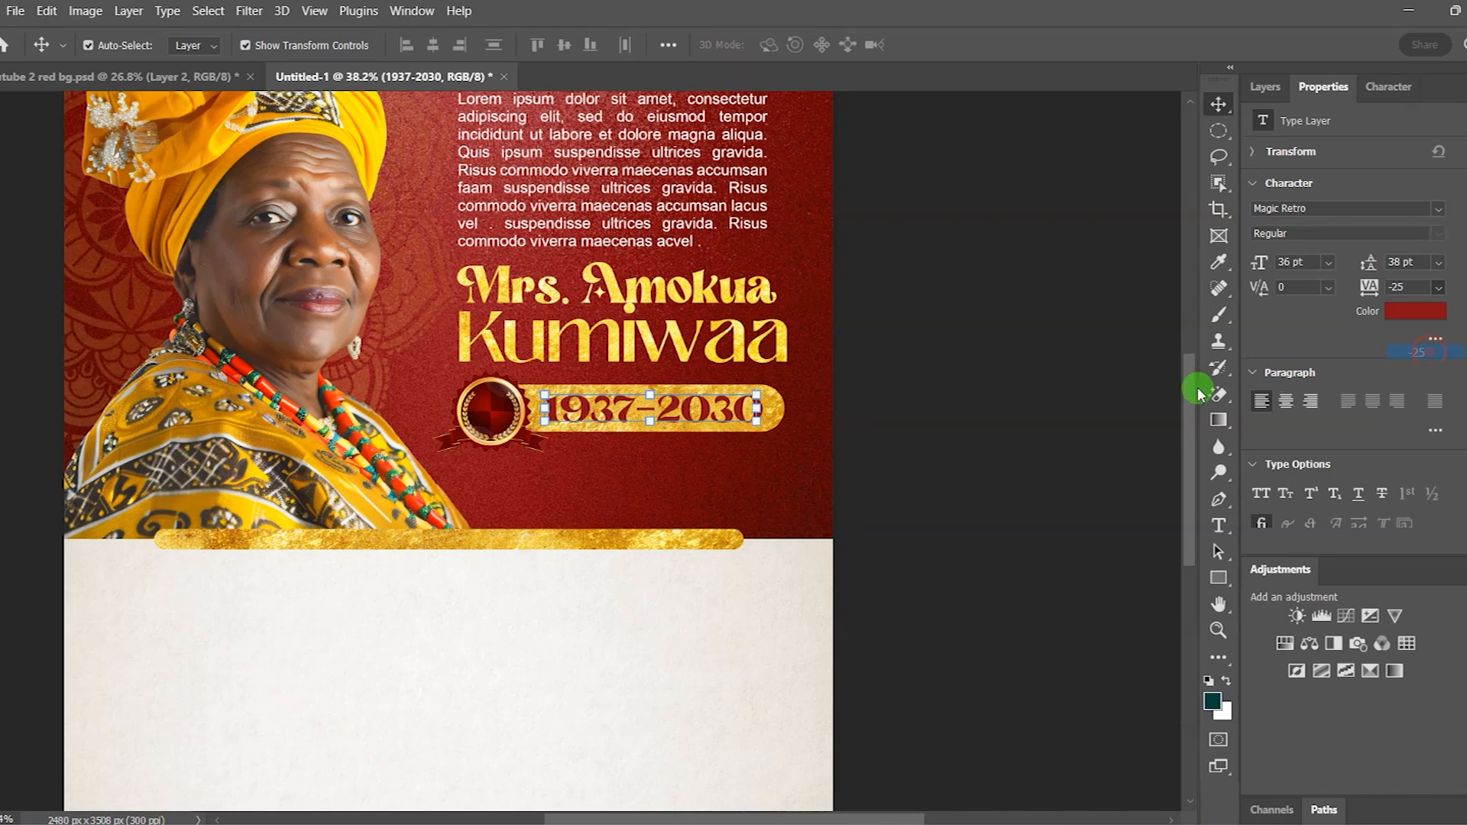
left_click(964, 405)
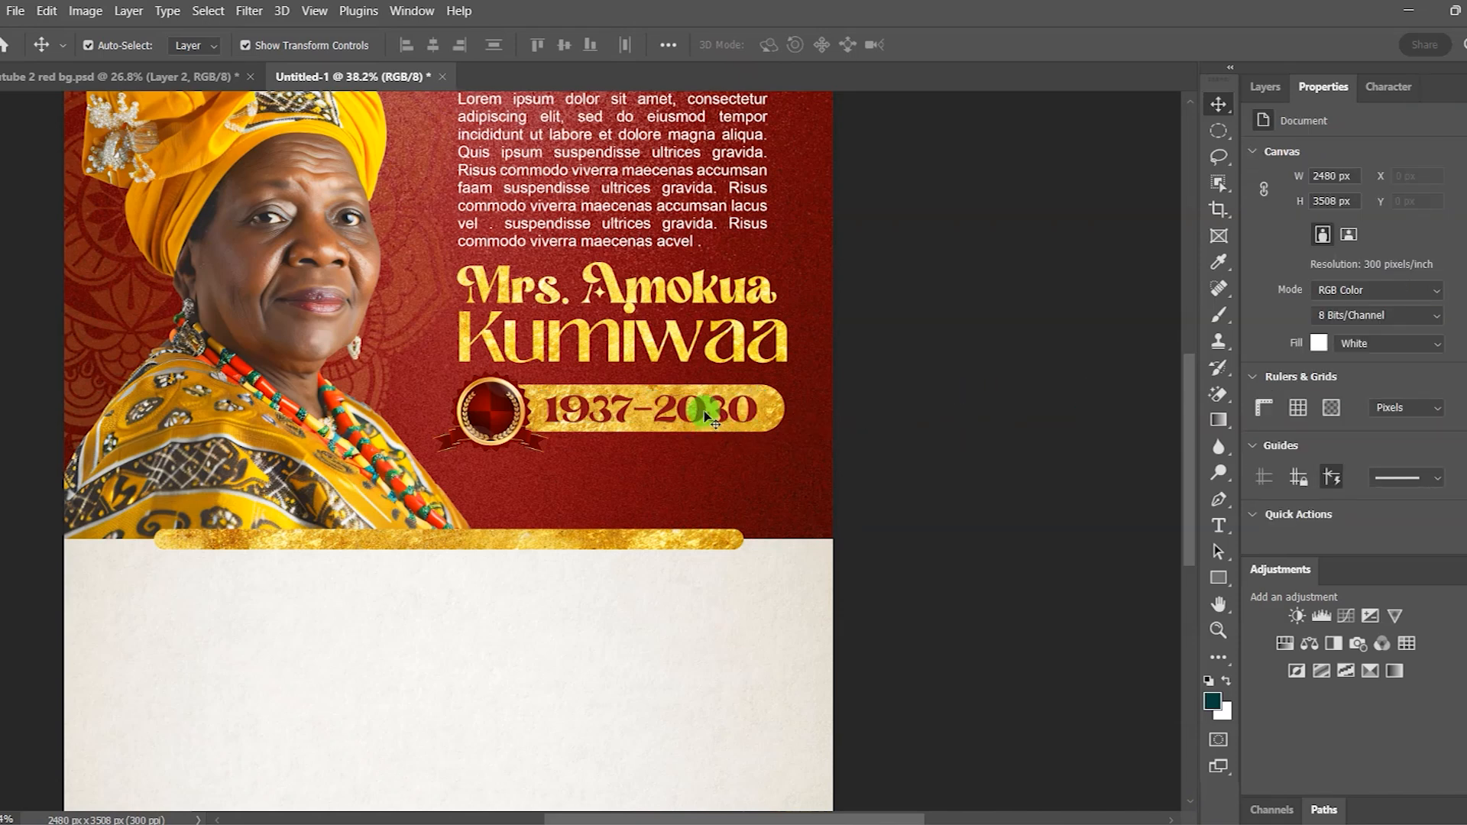
left_click_drag(705, 413, 711, 413)
left_click(960, 382)
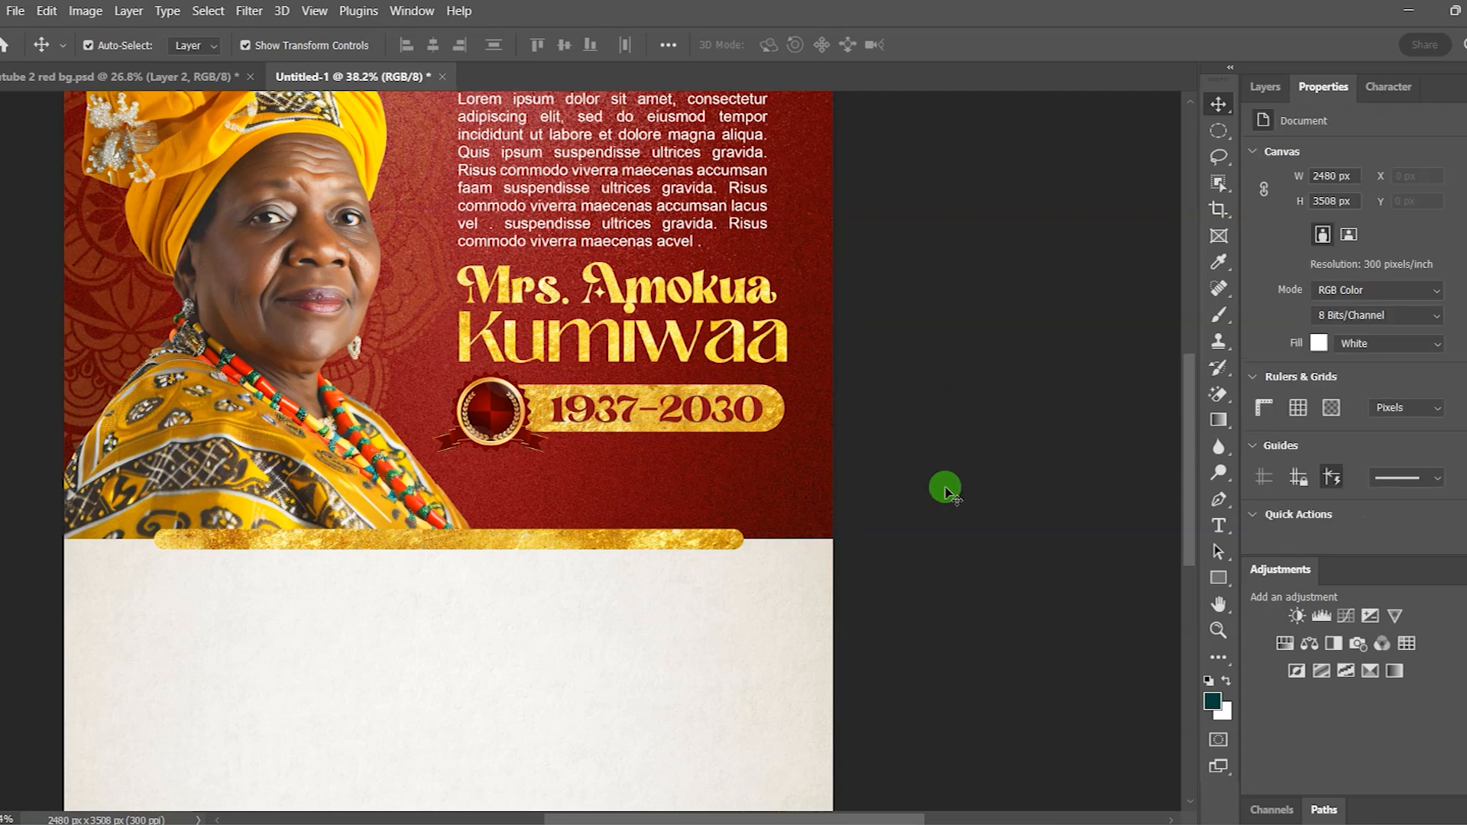
- Add the two-line text "AGED 97" over the ribbon badge
left_click(1219, 527)
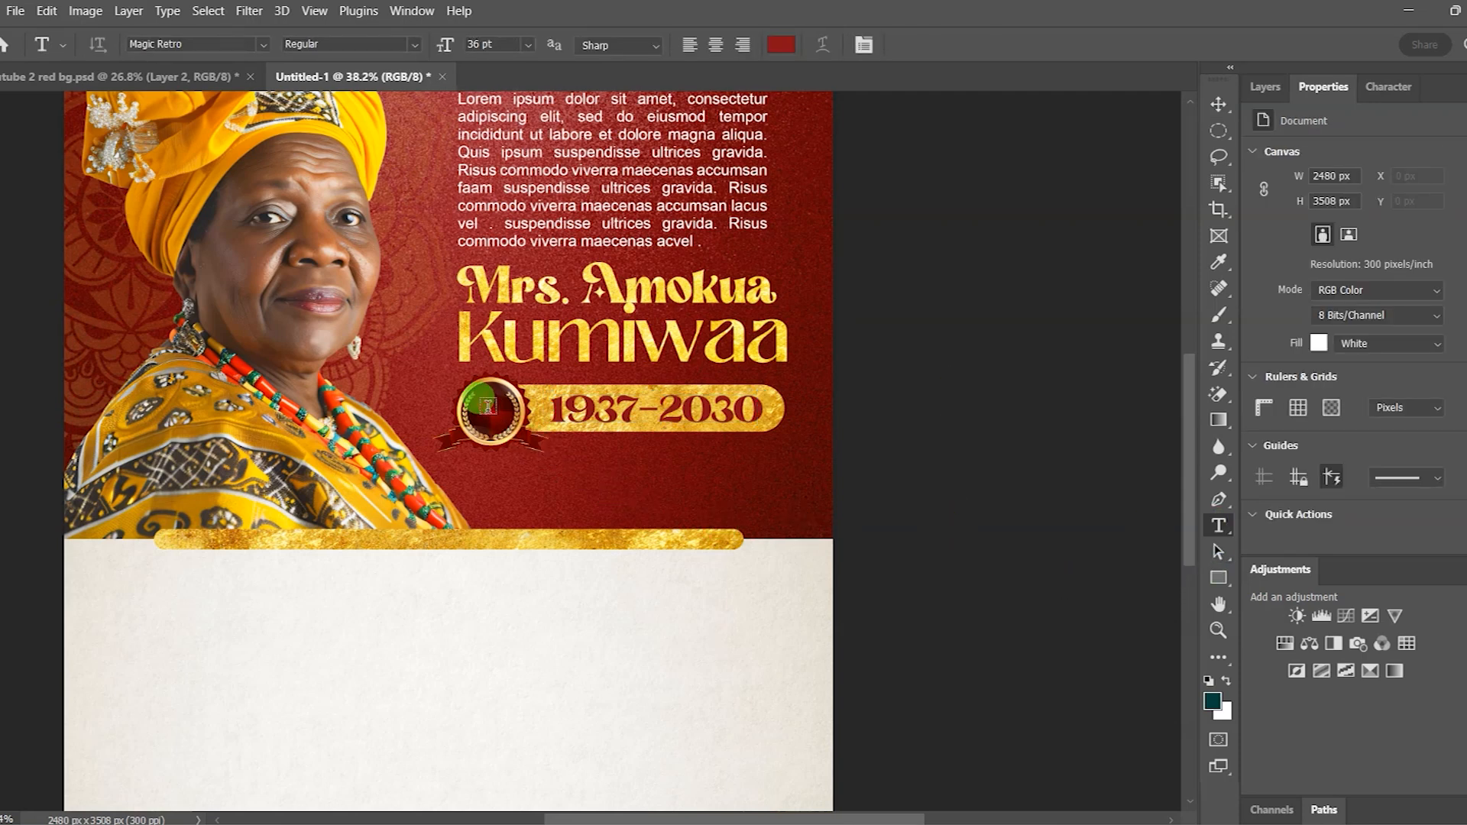
left_click(487, 405)
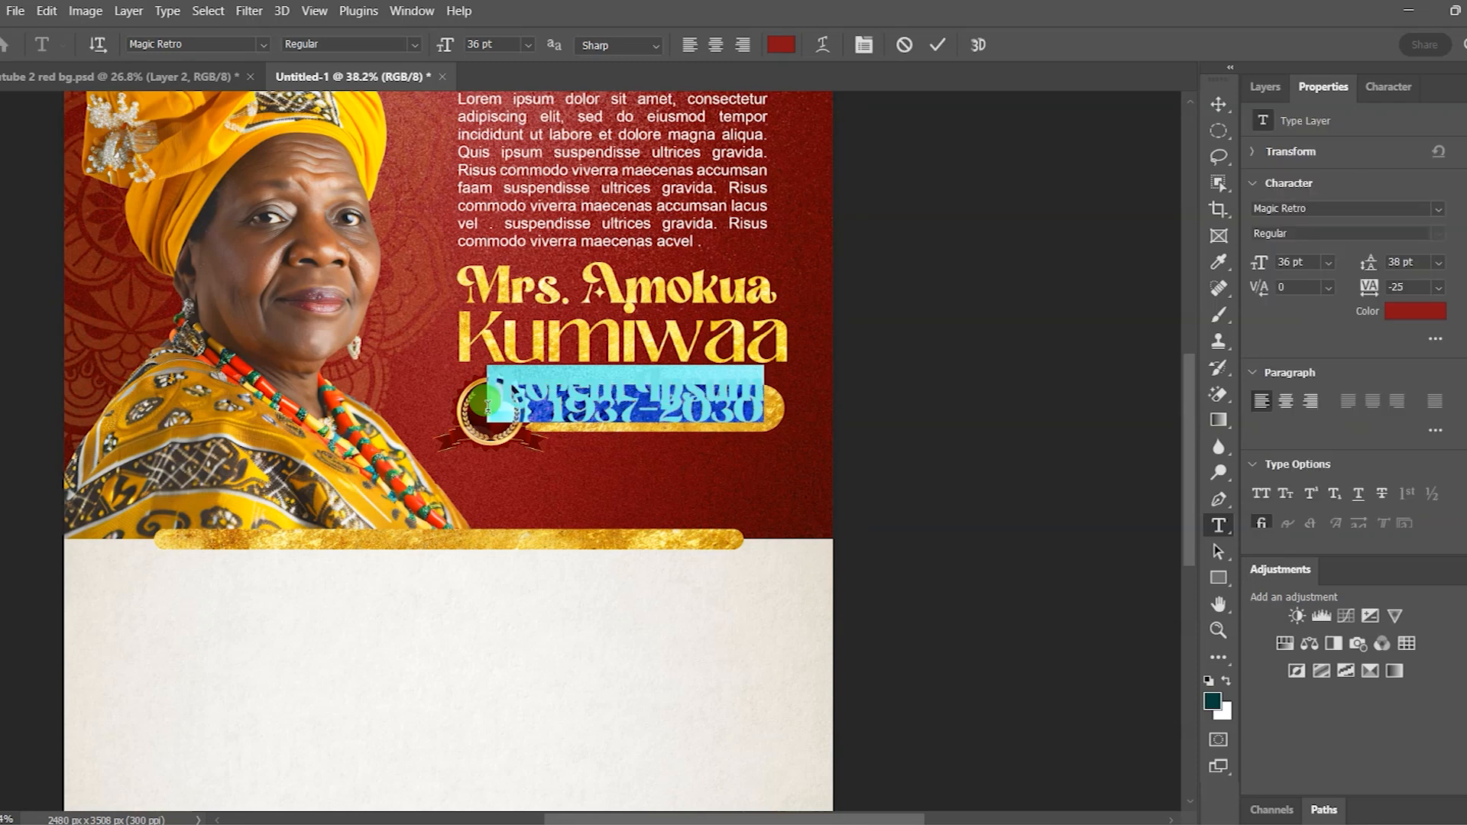
key("BackSpace")
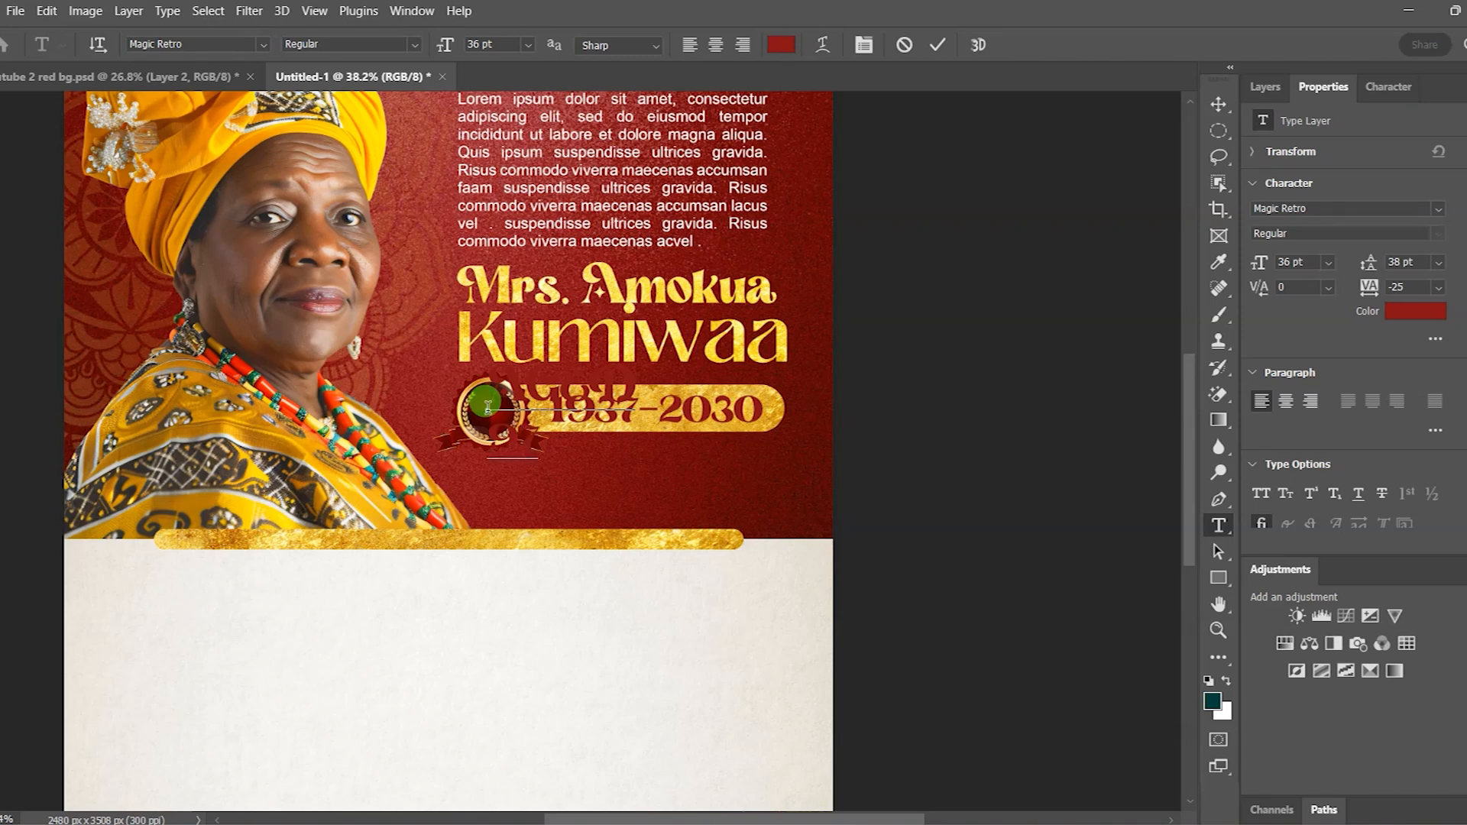
left_click(938, 52)
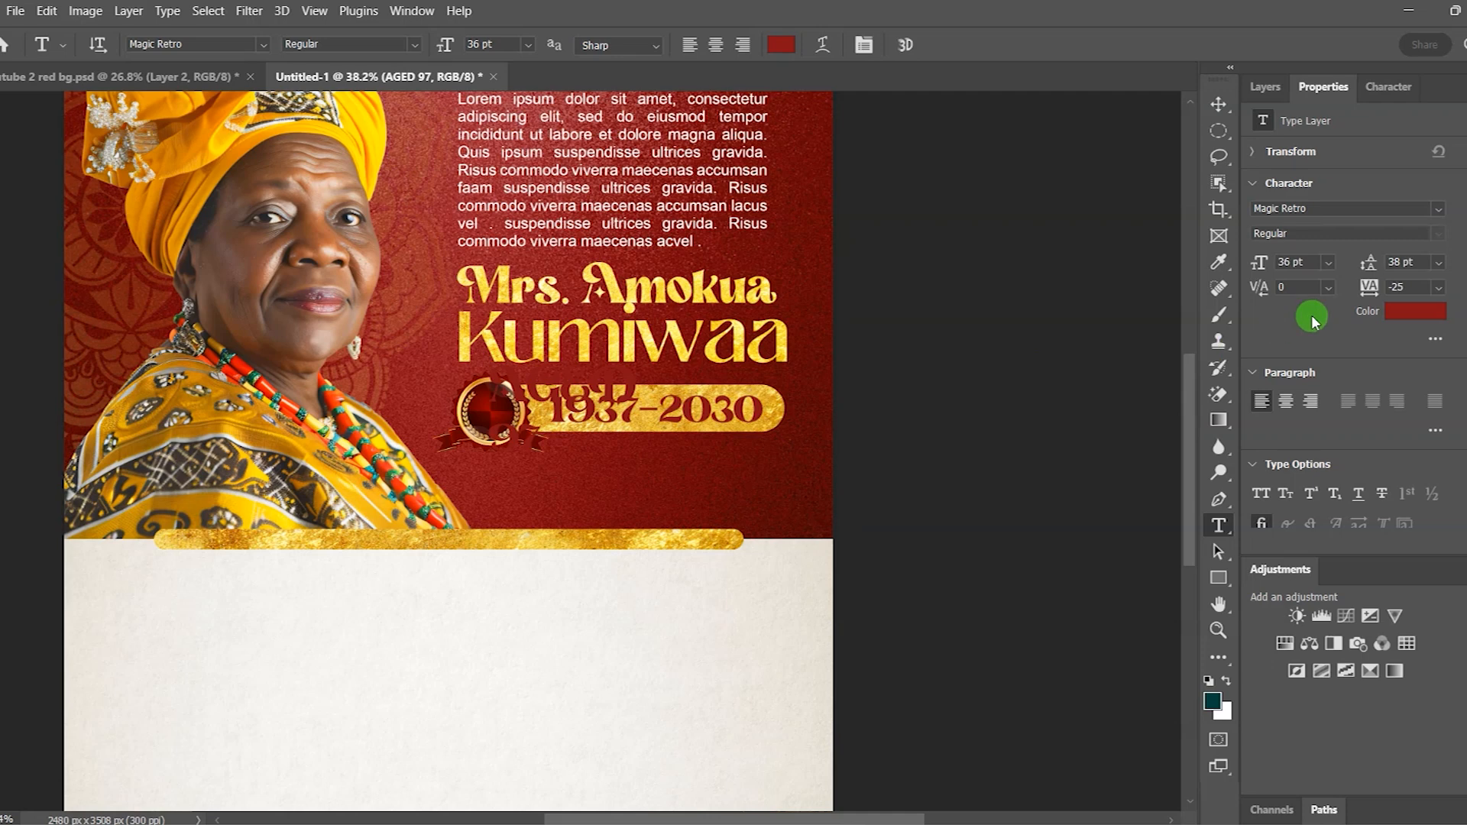
- Recolour the AGED 97 text to the light gold f8e072 sampled from the badge's rim
left_click(1218, 105)
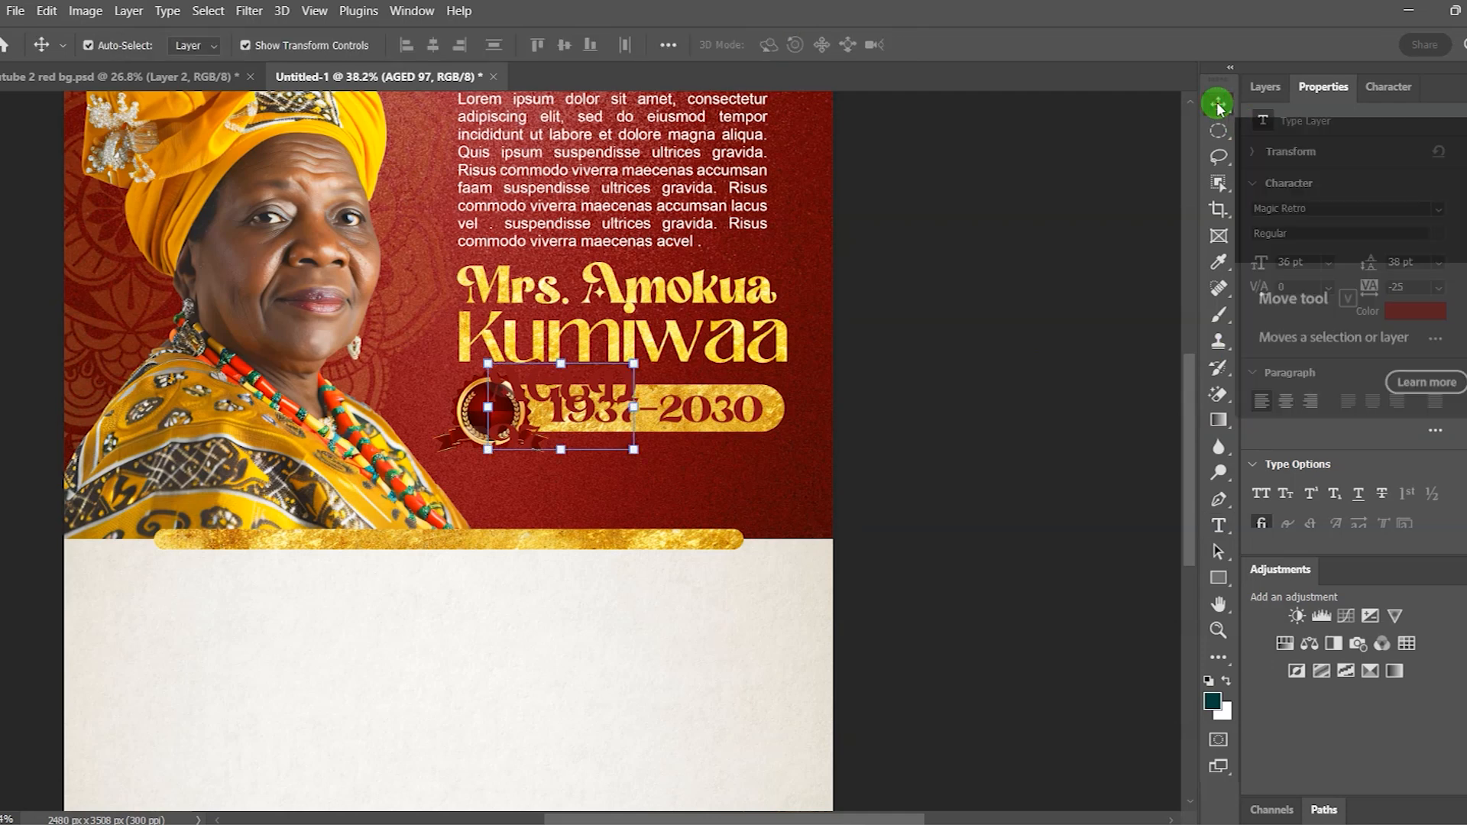
left_click(1404, 321)
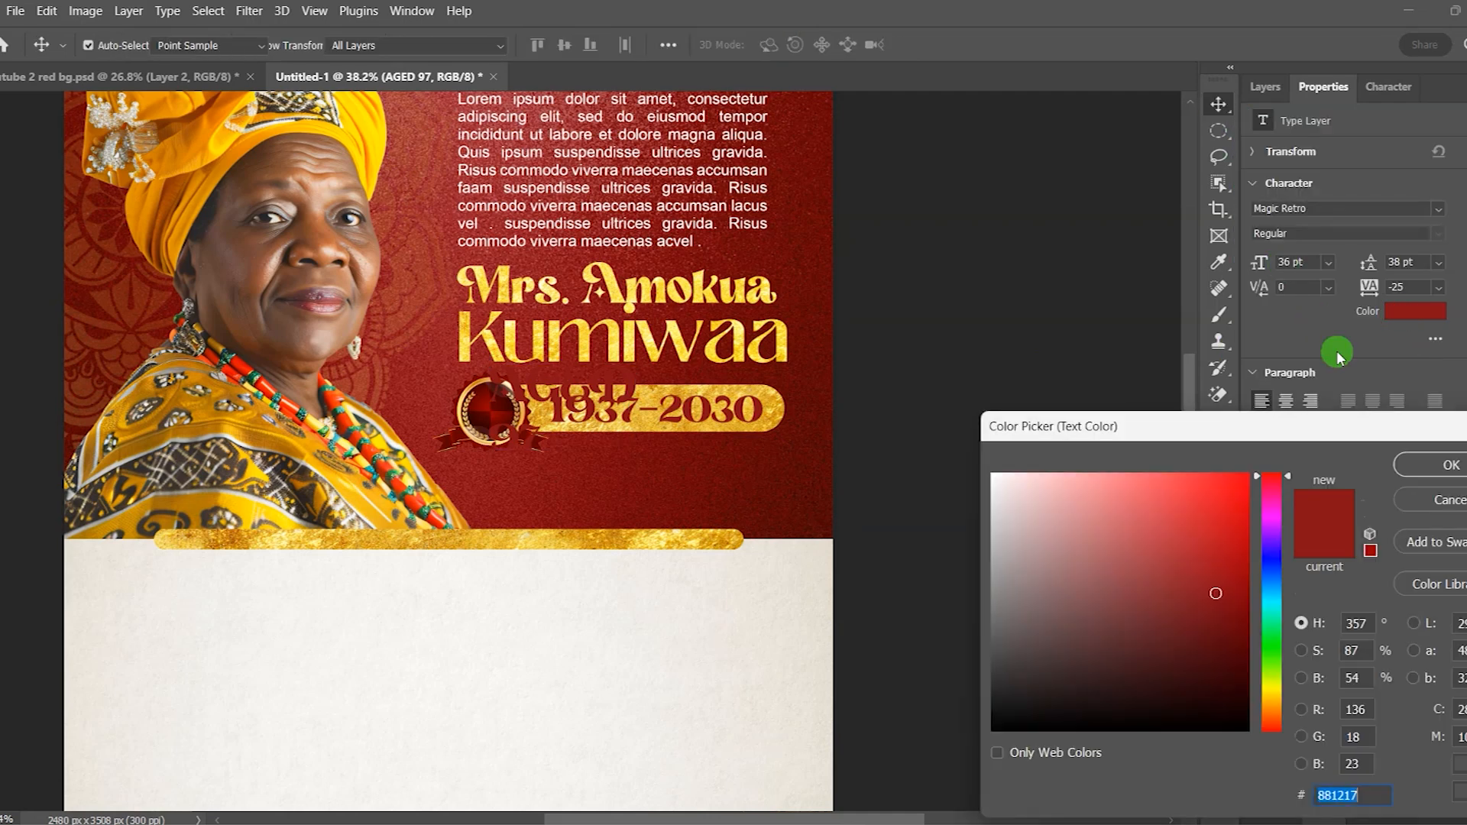
left_click(464, 398)
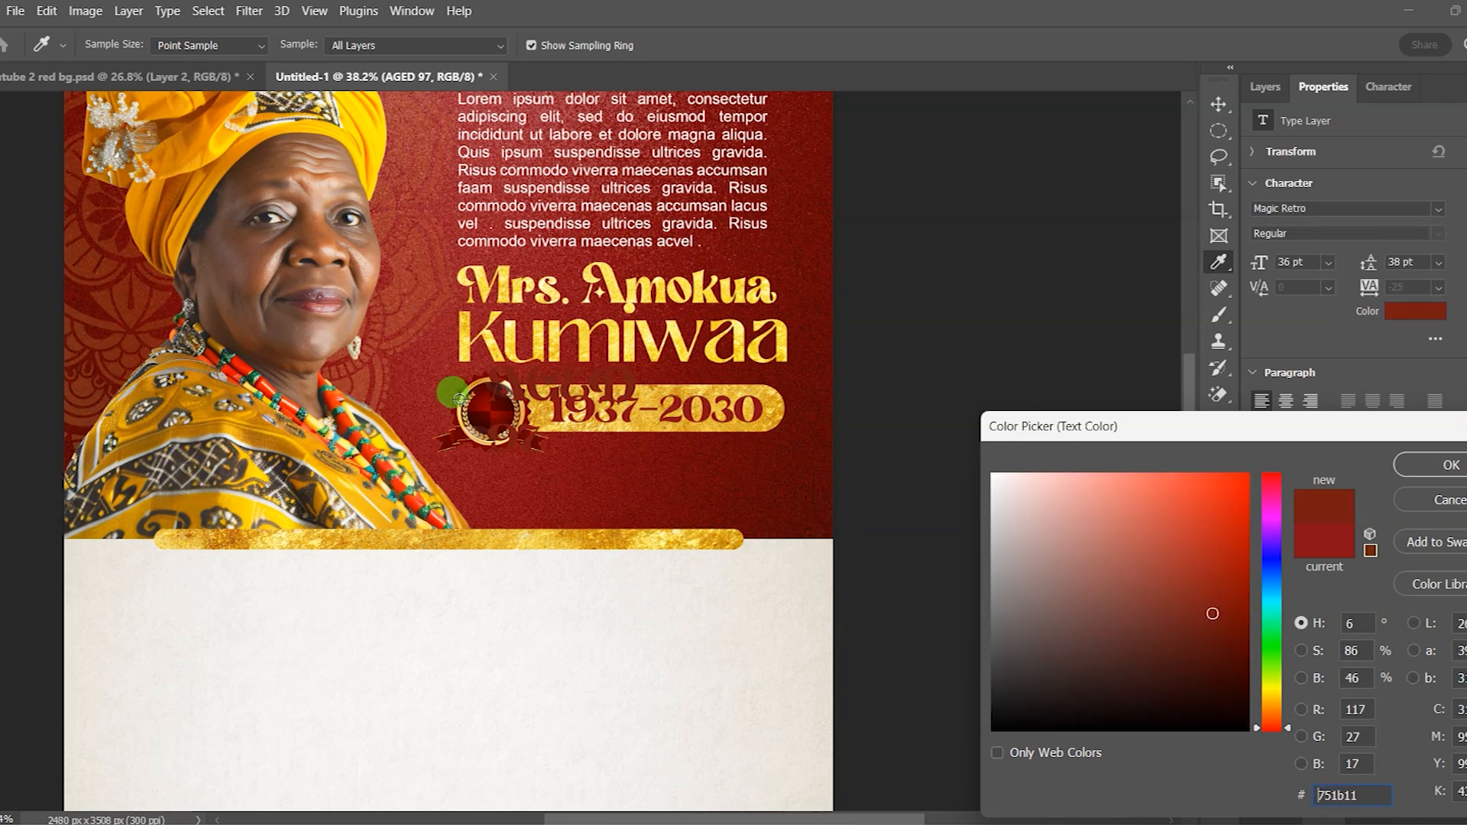
left_click(460, 401)
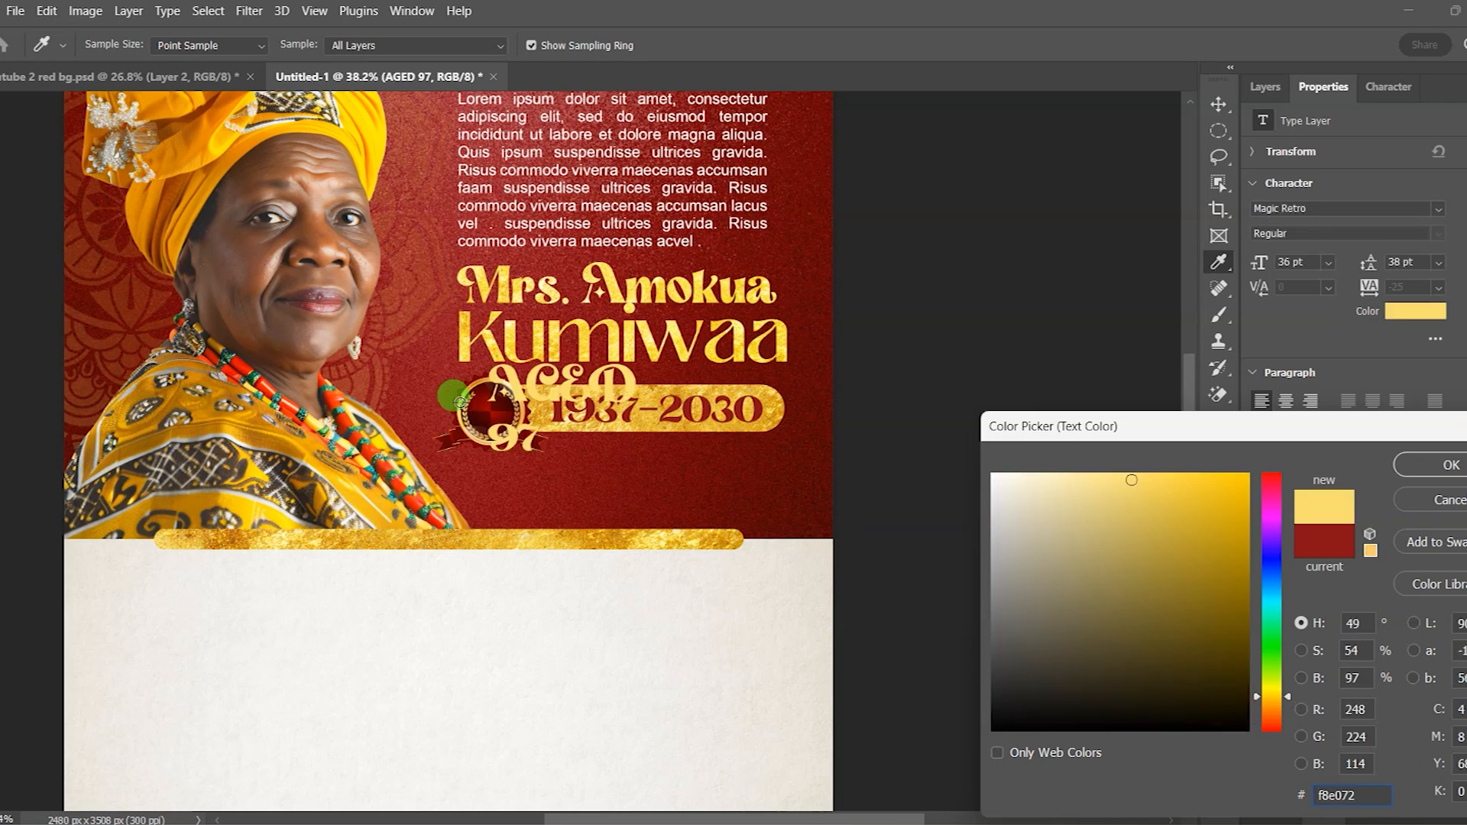
left_click(1455, 465)
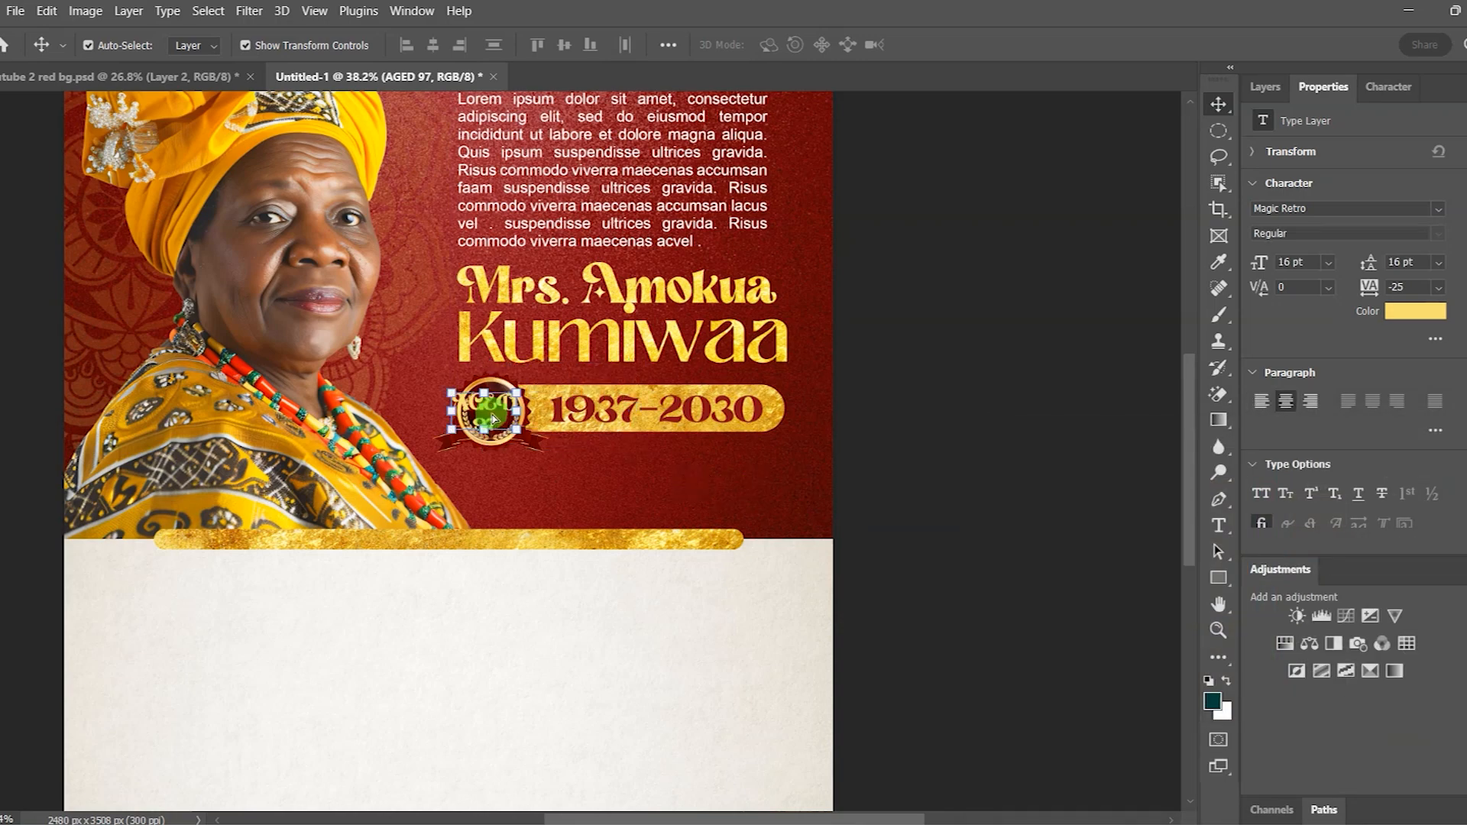
- Set the AGED 97 text in Arial at 12 pt and centre it inside the badge's laurel wreath
scroll(510, 418, "up", 3)
scroll(510, 417, "up", 6)
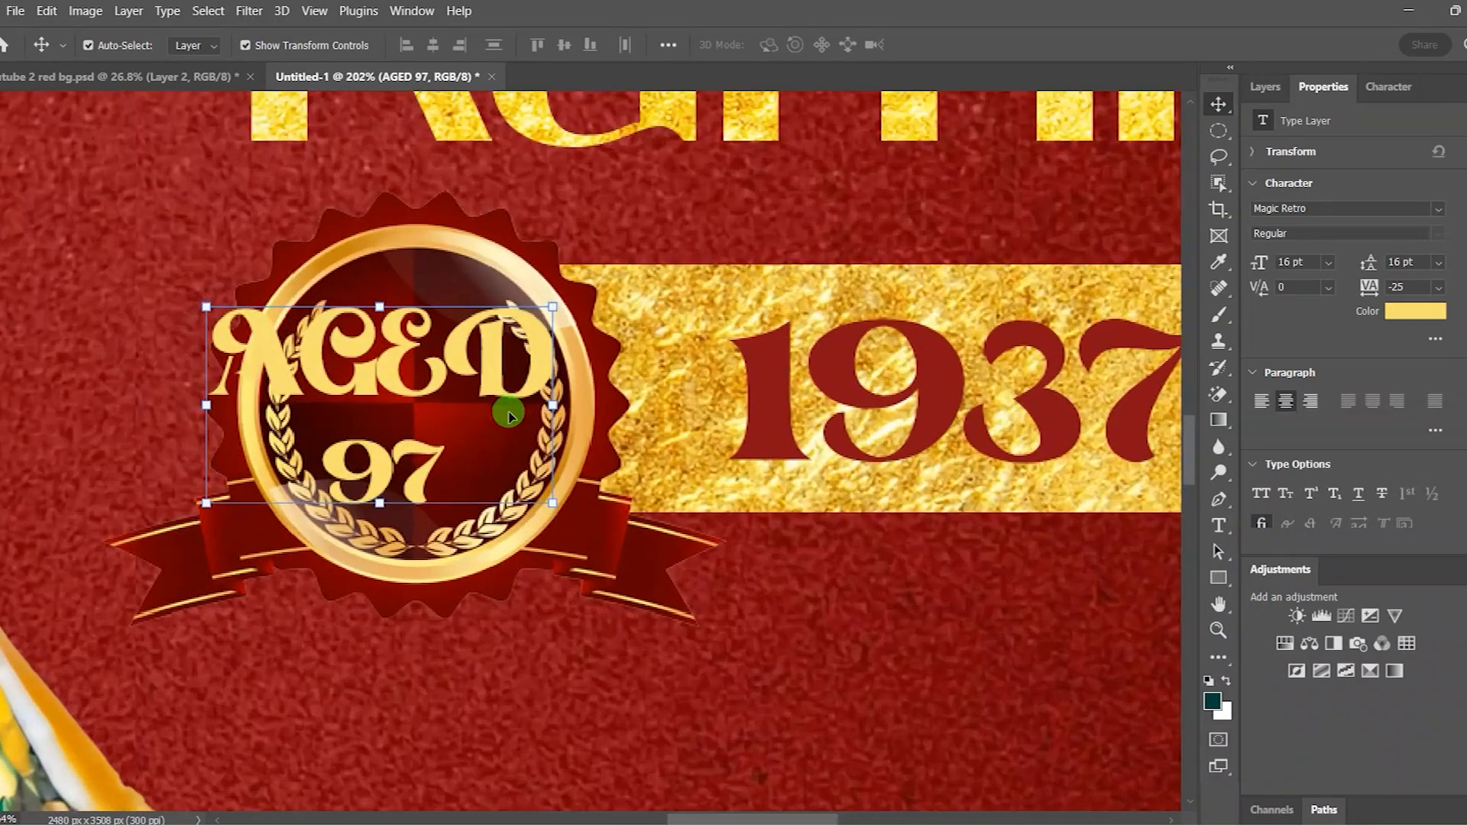
scroll(511, 416, "up", 1)
left_click_drag(482, 370, 500, 373)
scroll(505, 375, "down", 1)
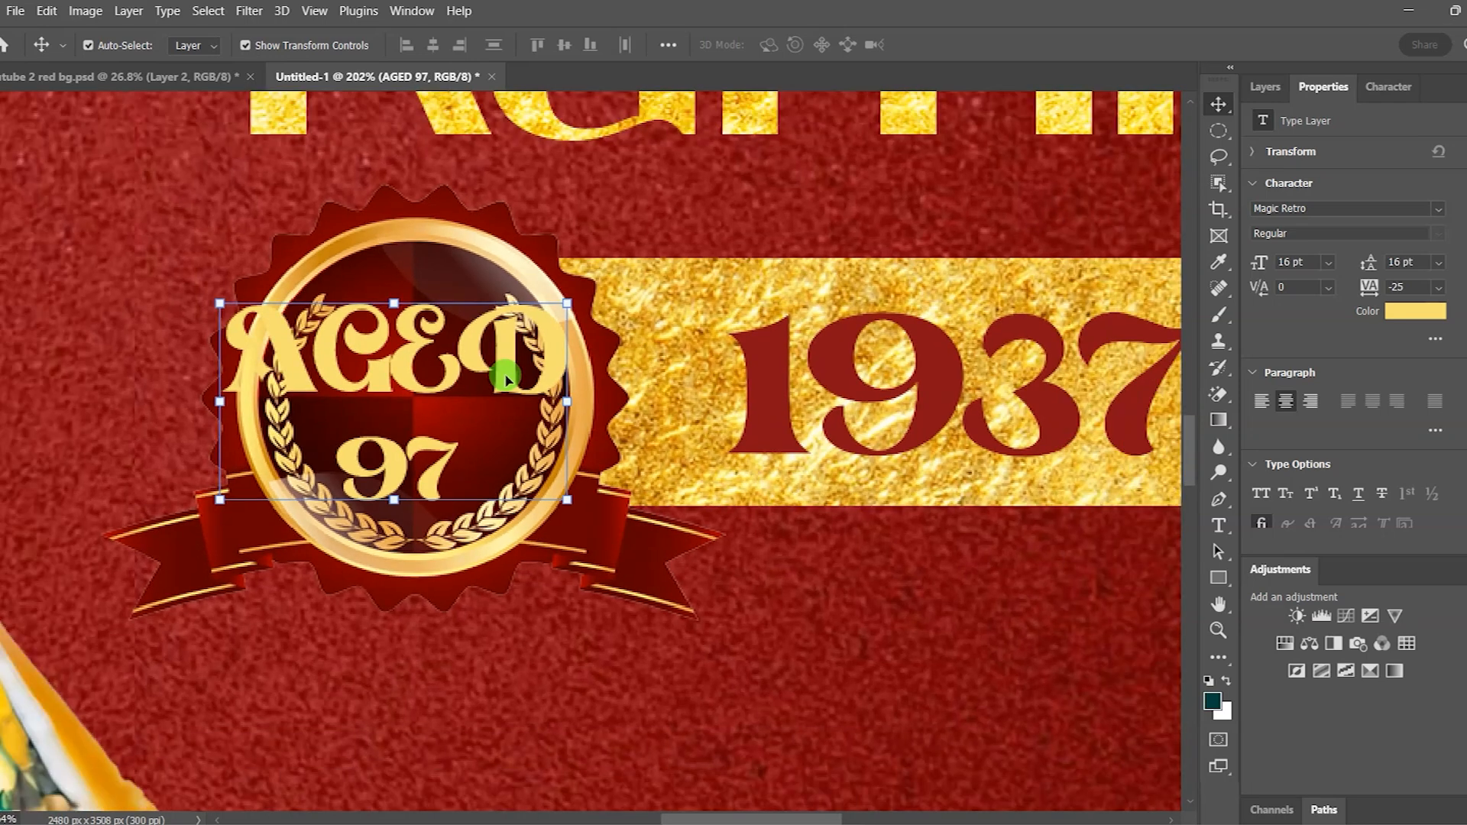
left_click(1440, 212)
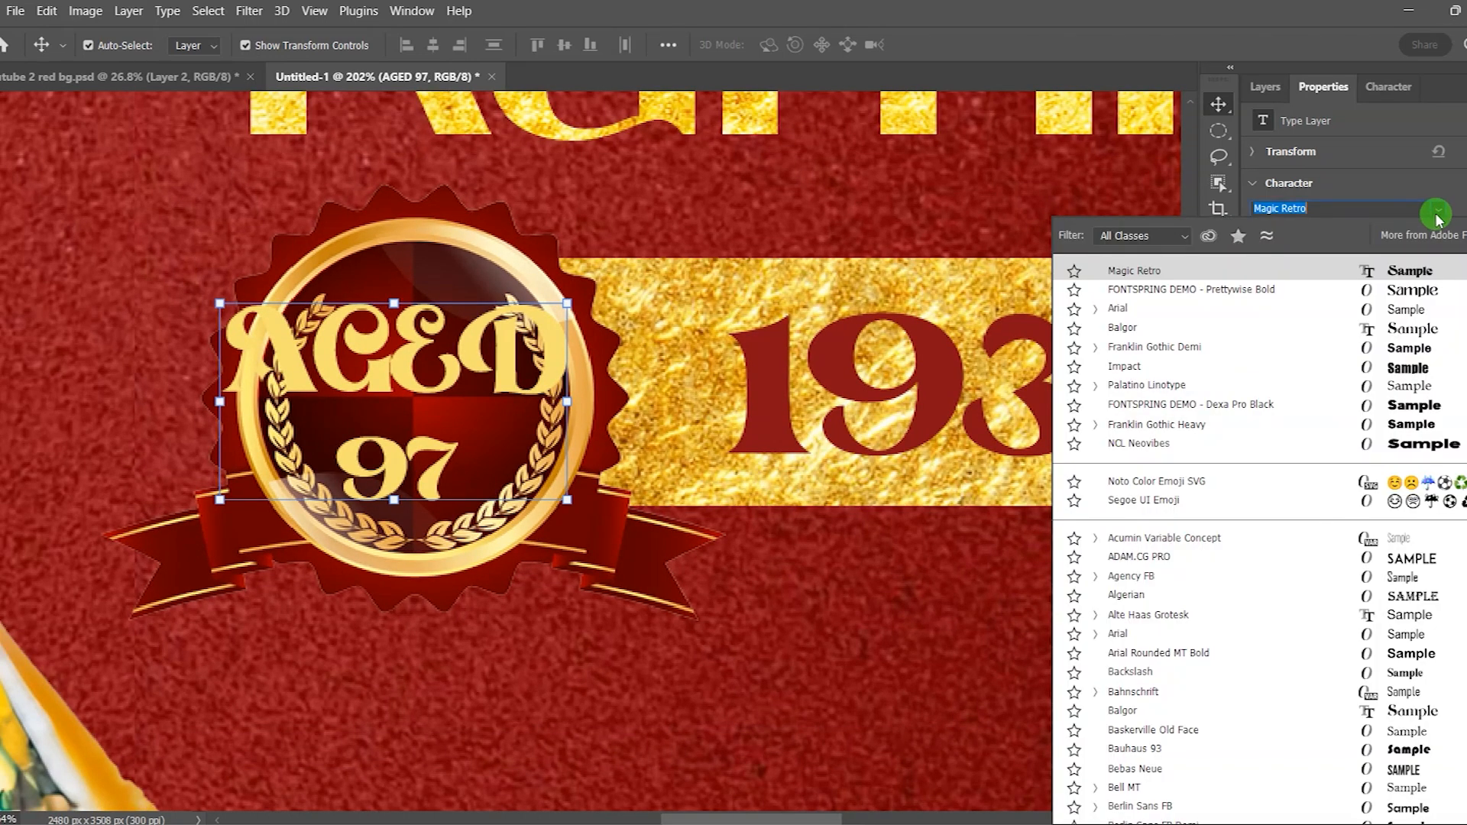
left_click(1405, 311)
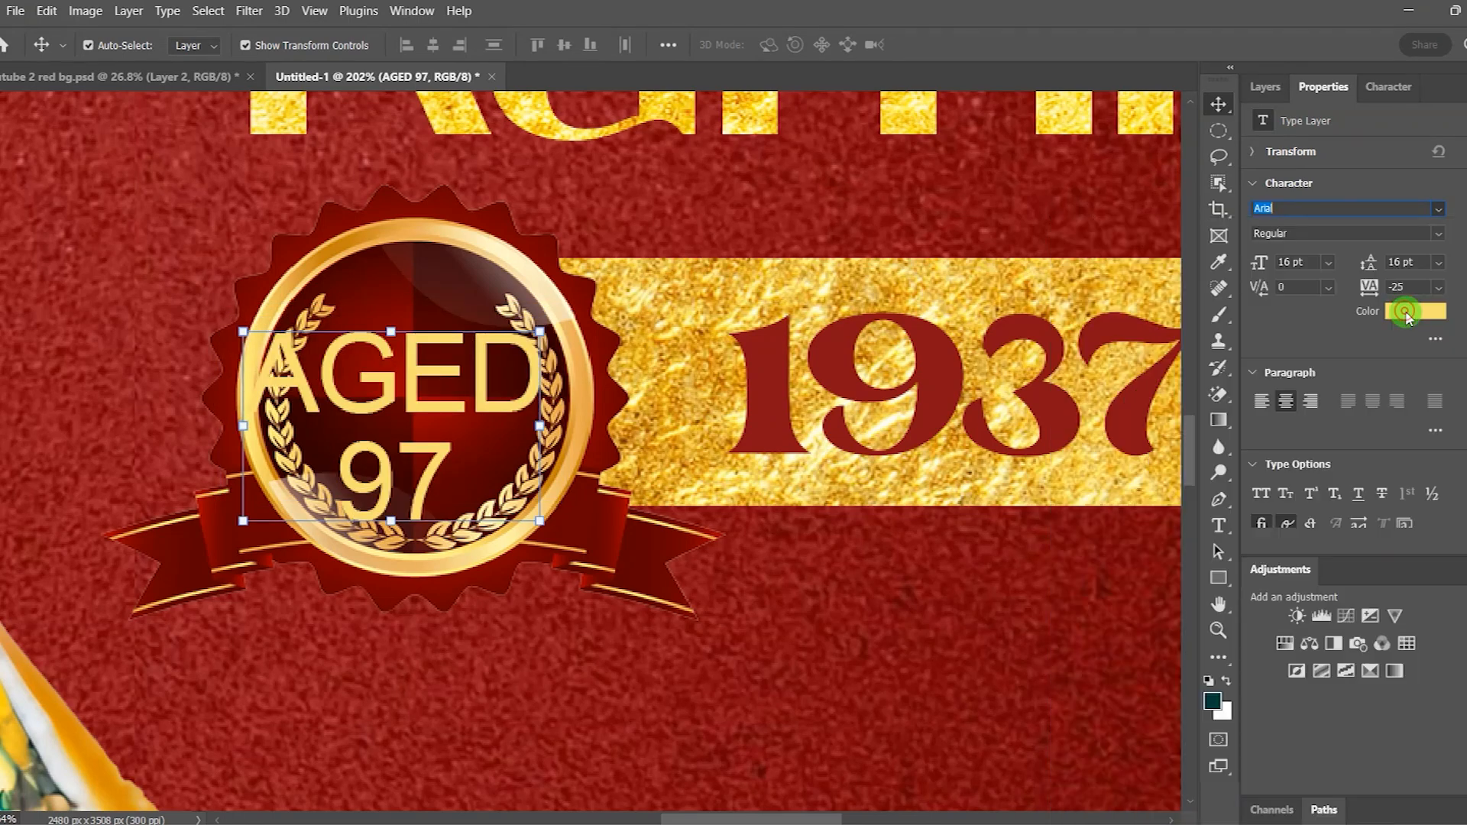
left_click(1328, 262)
left_click(1320, 388)
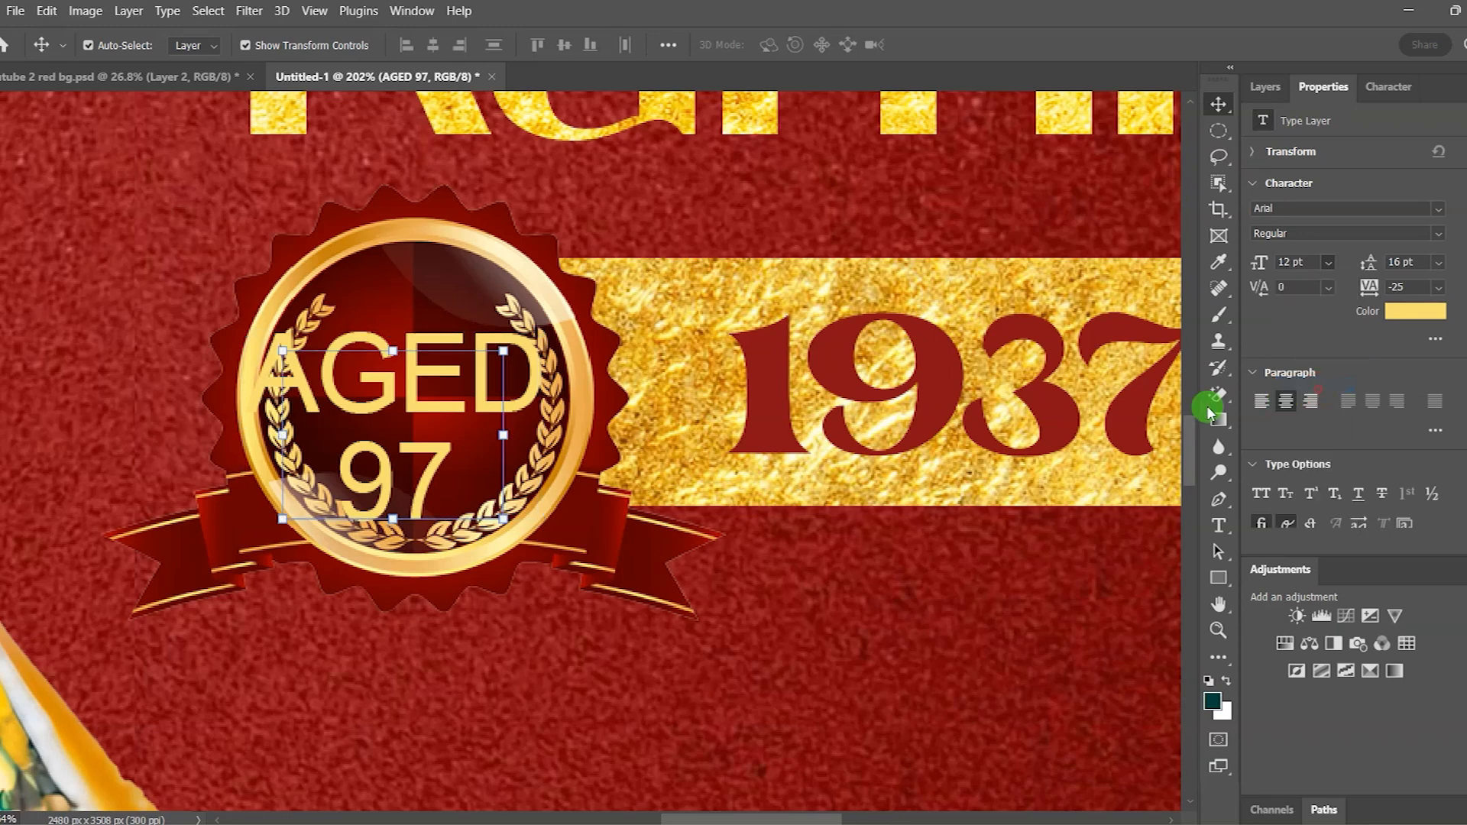
left_click_drag(411, 385, 430, 368)
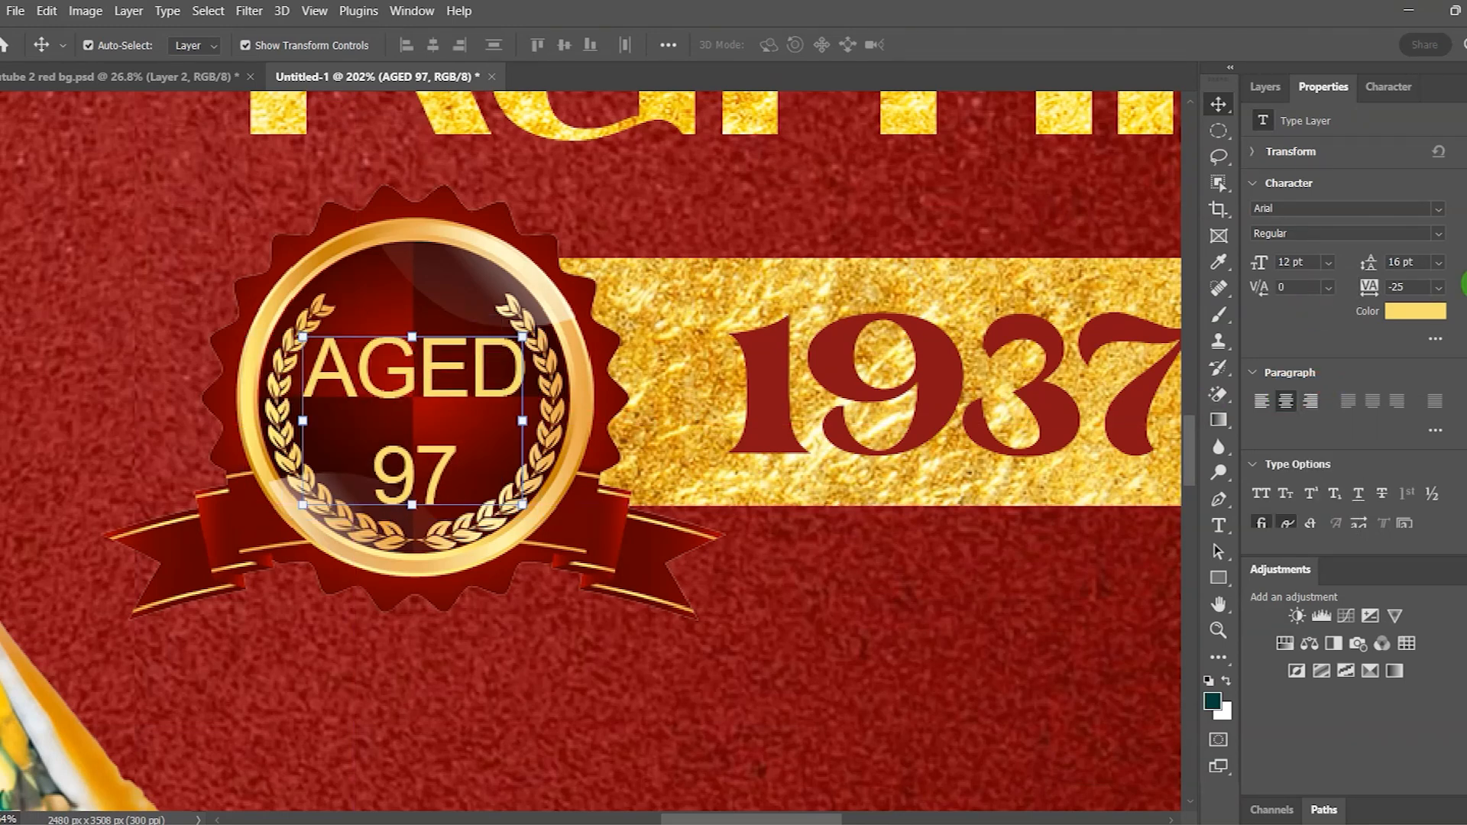
- Give the AGED 97 text 14 pt leading and the Bold style, and move it slightly up and right within the badge
left_click(1438, 262)
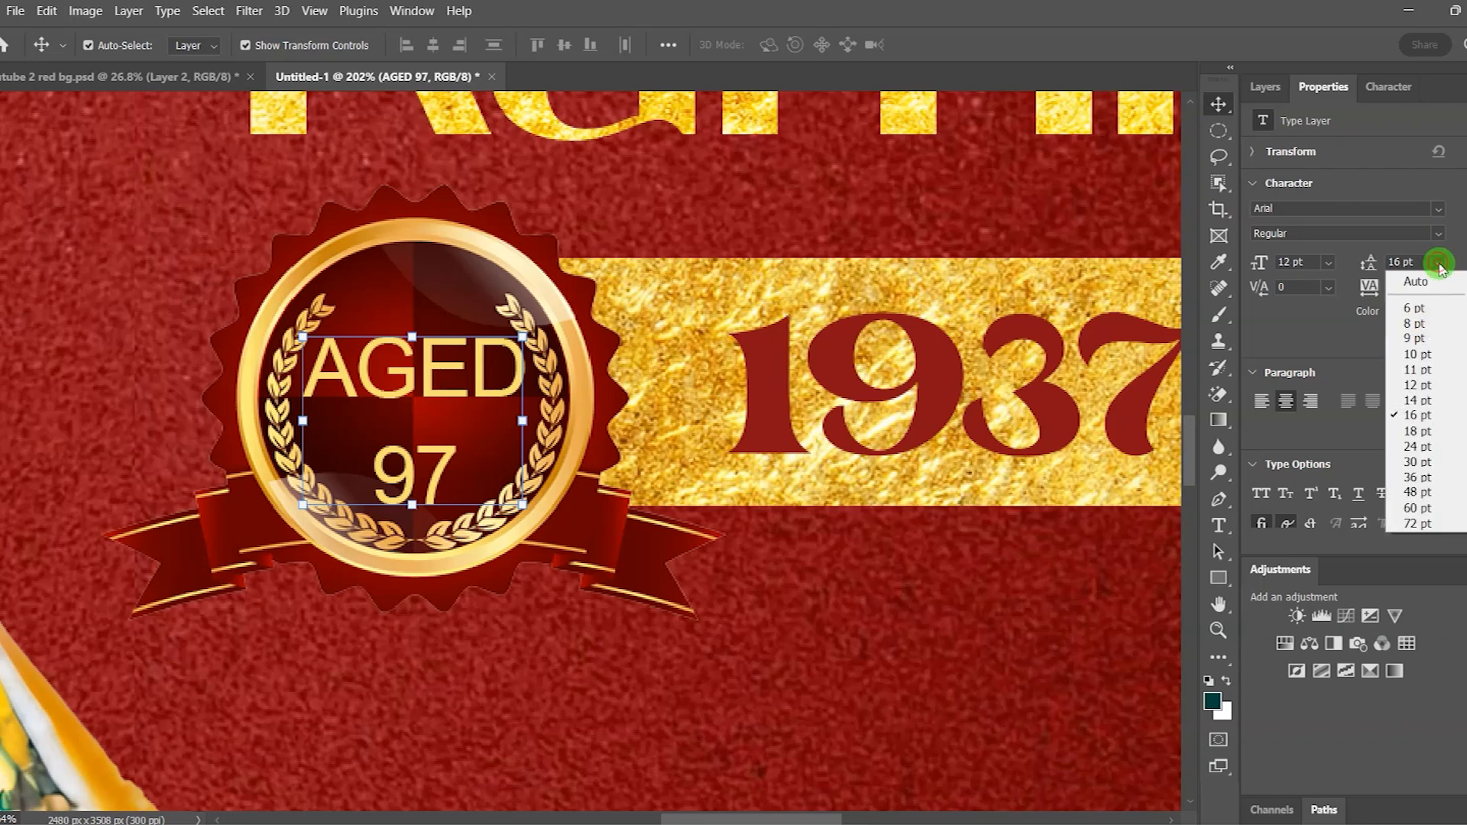
left_click(1426, 401)
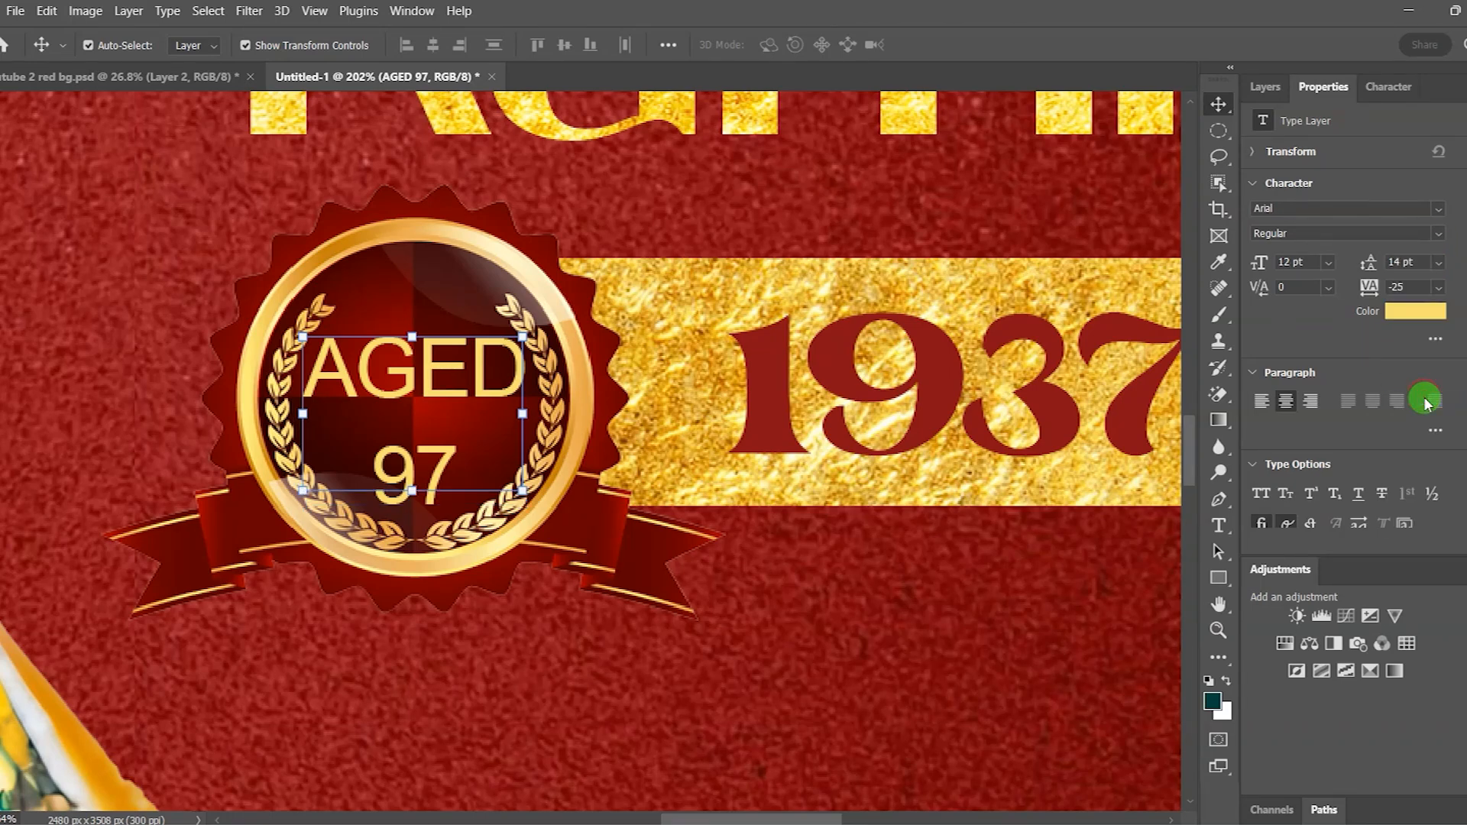
left_click(1436, 234)
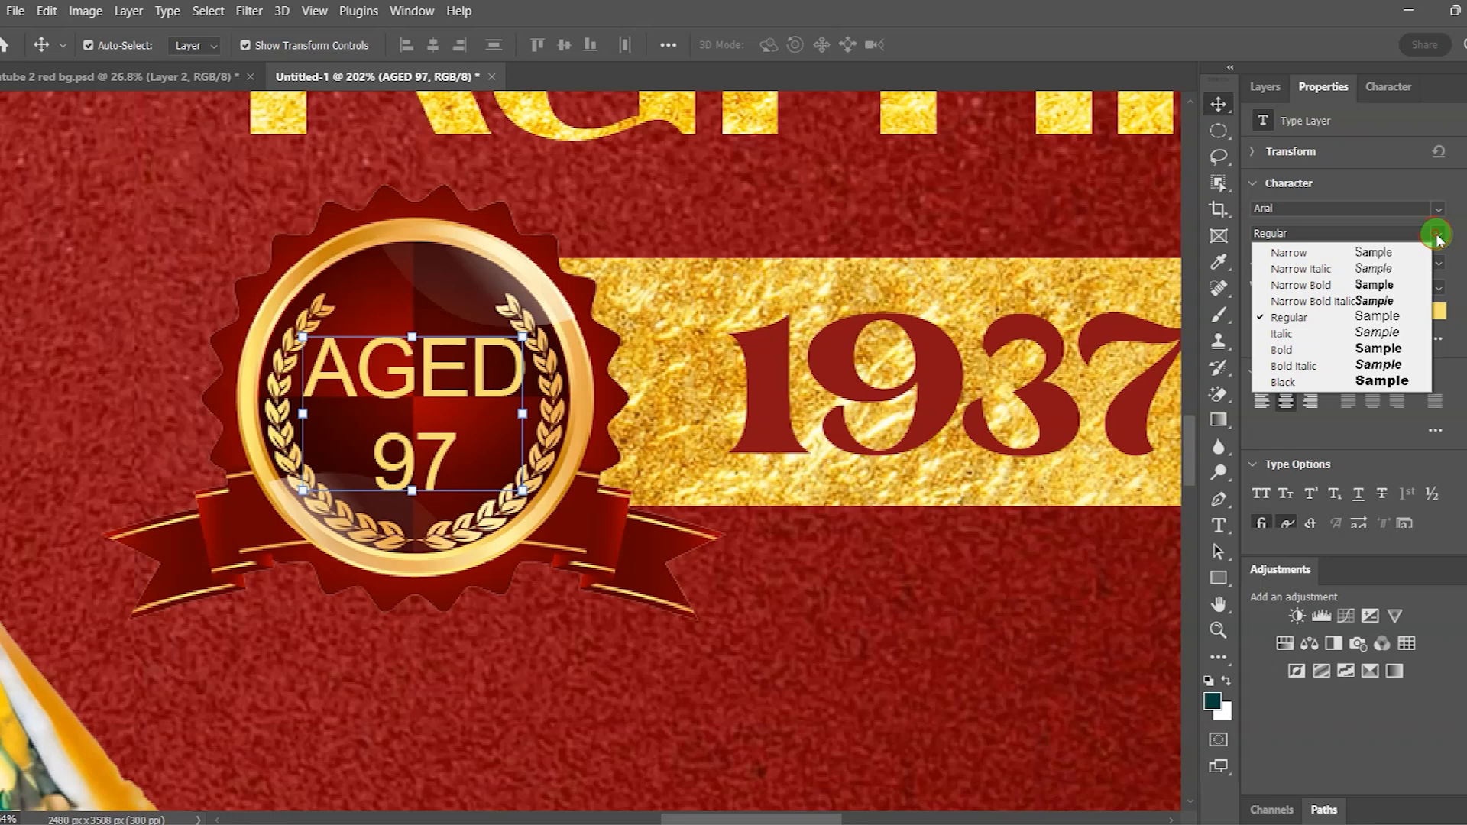
left_click(1362, 350)
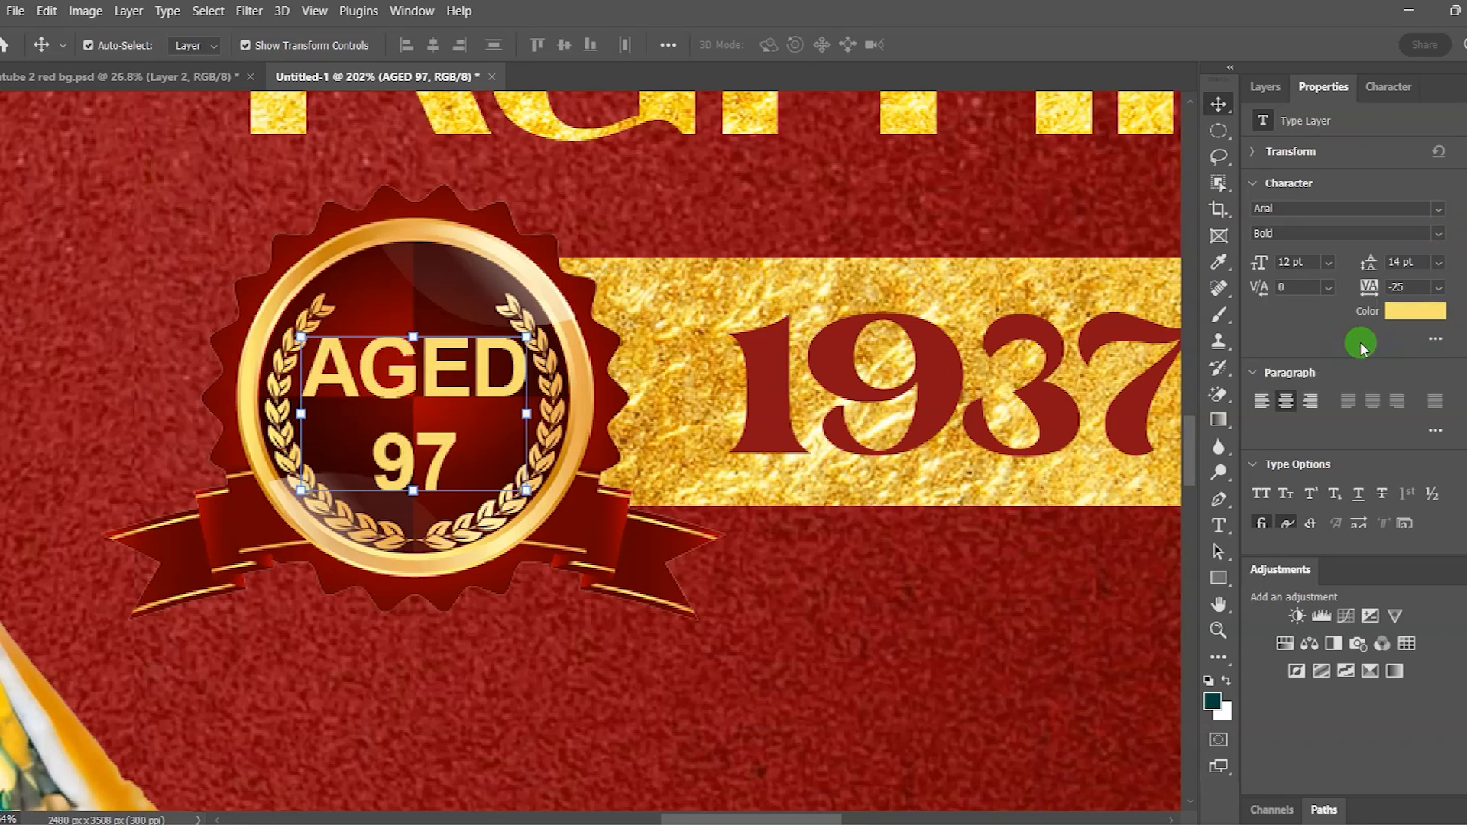
mouse_move(428, 389)
left_mouse_down()
mouse_move(458, 359)
mouse_move(436, 378)
left_mouse_up()
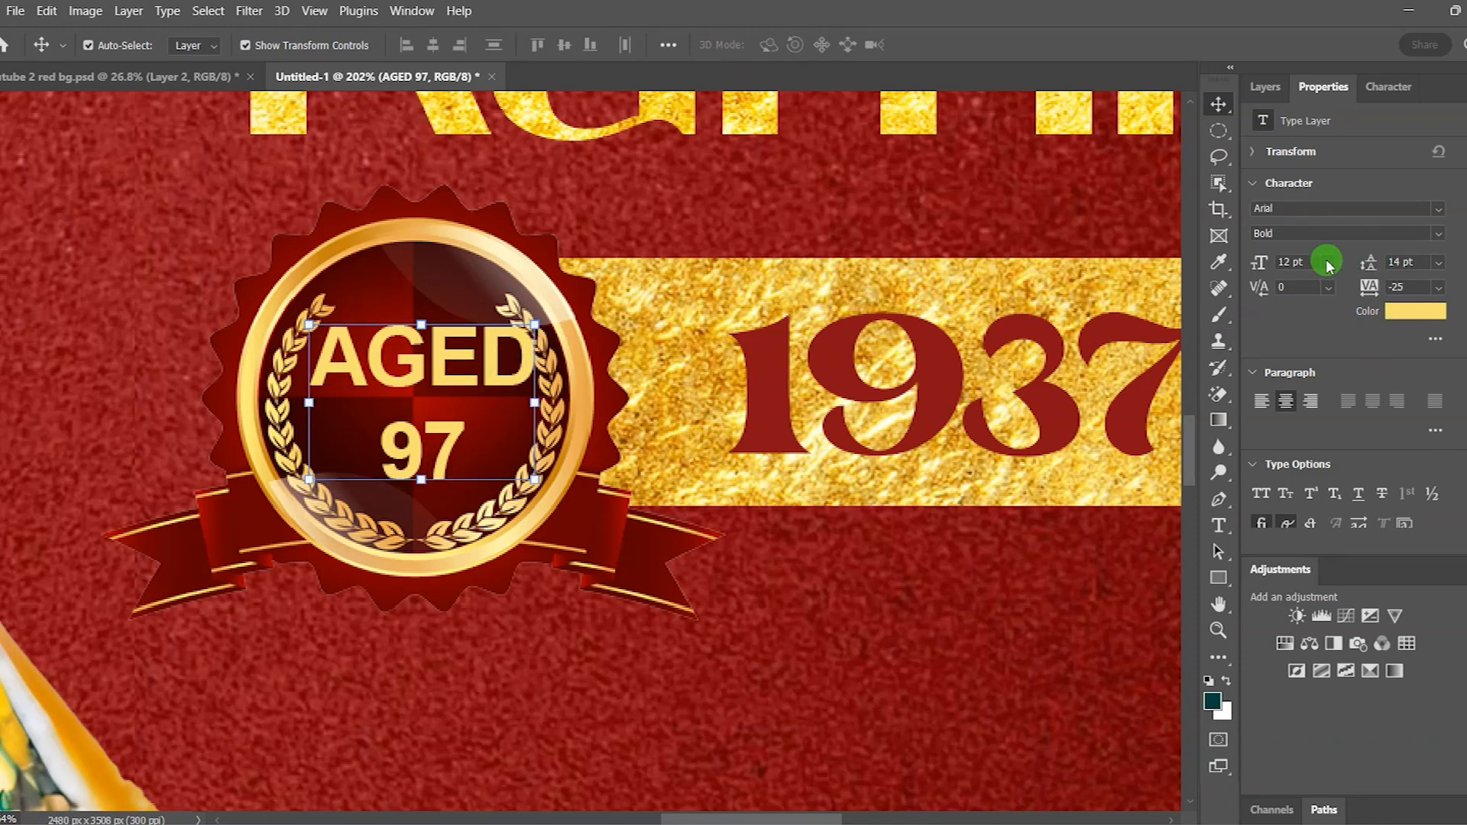
- Enlarge the ribbon badge to about 422 by 295 px around the AGED 97 text
left_click(642, 570)
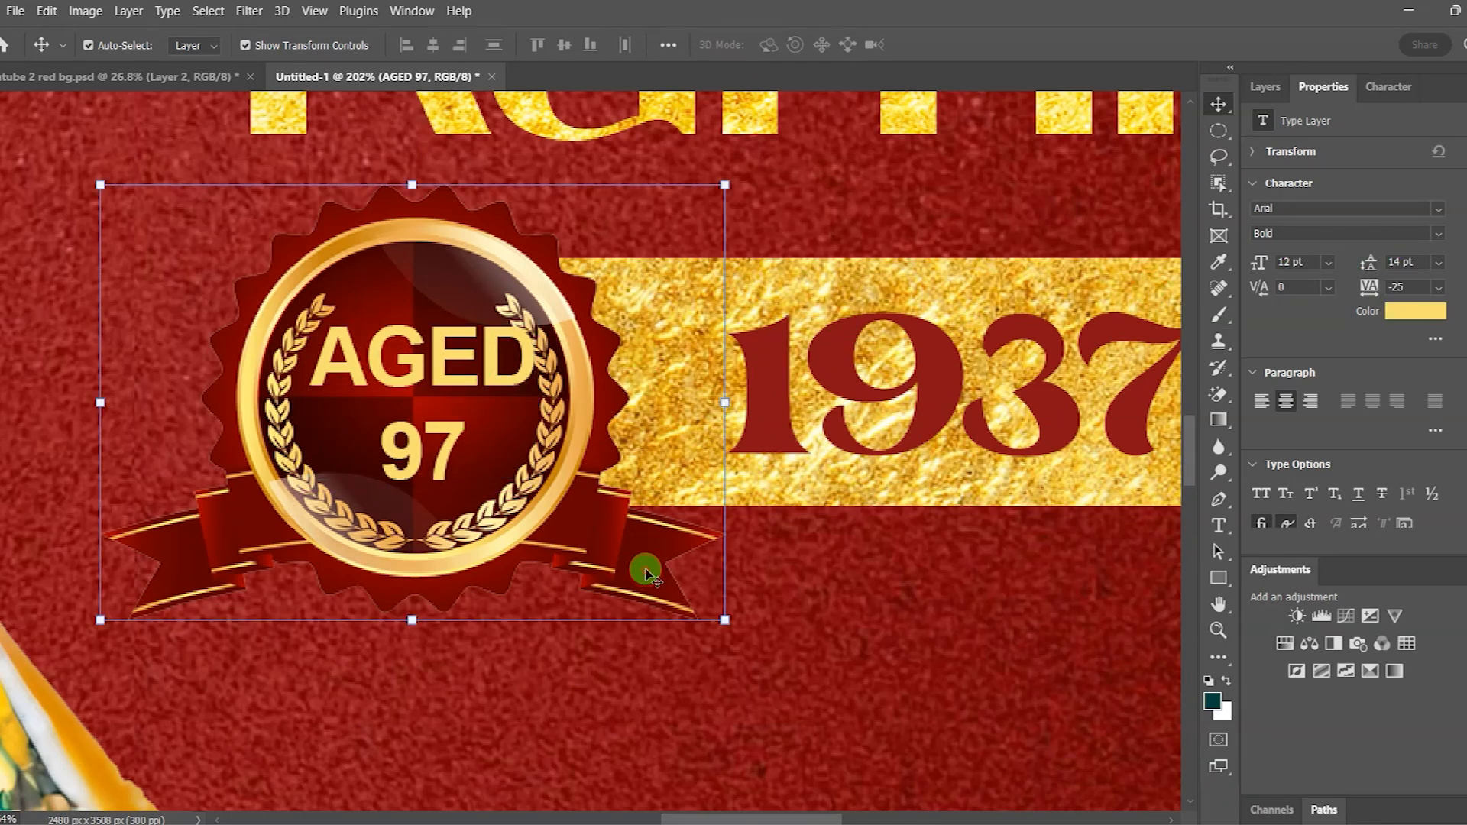
left_click(412, 620)
left_click_drag(411, 632, 408, 633)
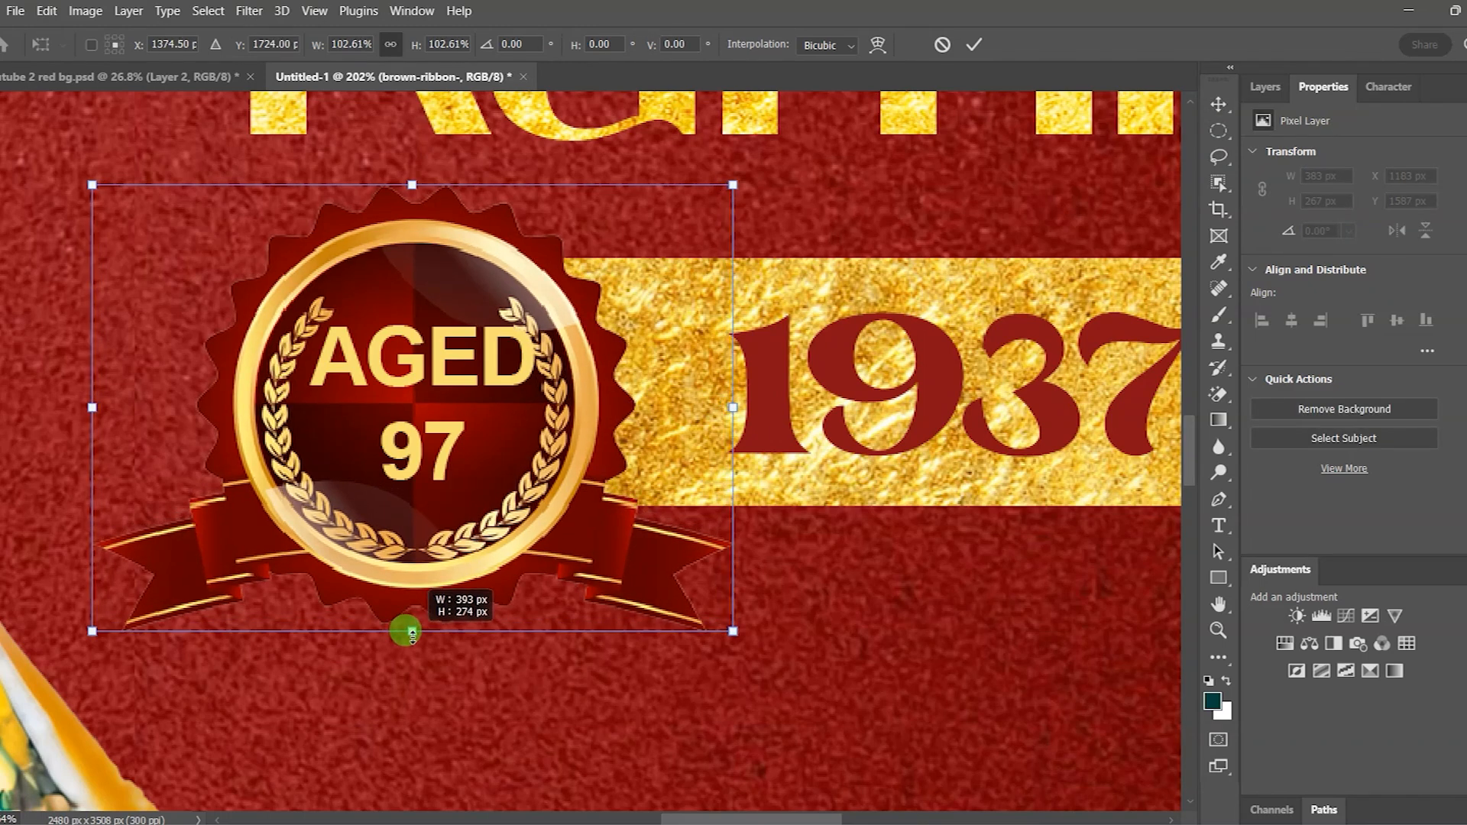
left_click_drag(411, 184, 405, 172)
left_click_drag(733, 616, 780, 631)
left_click(972, 45)
- Reduce the word AGED on the badge to 10 pt
left_click(440, 369)
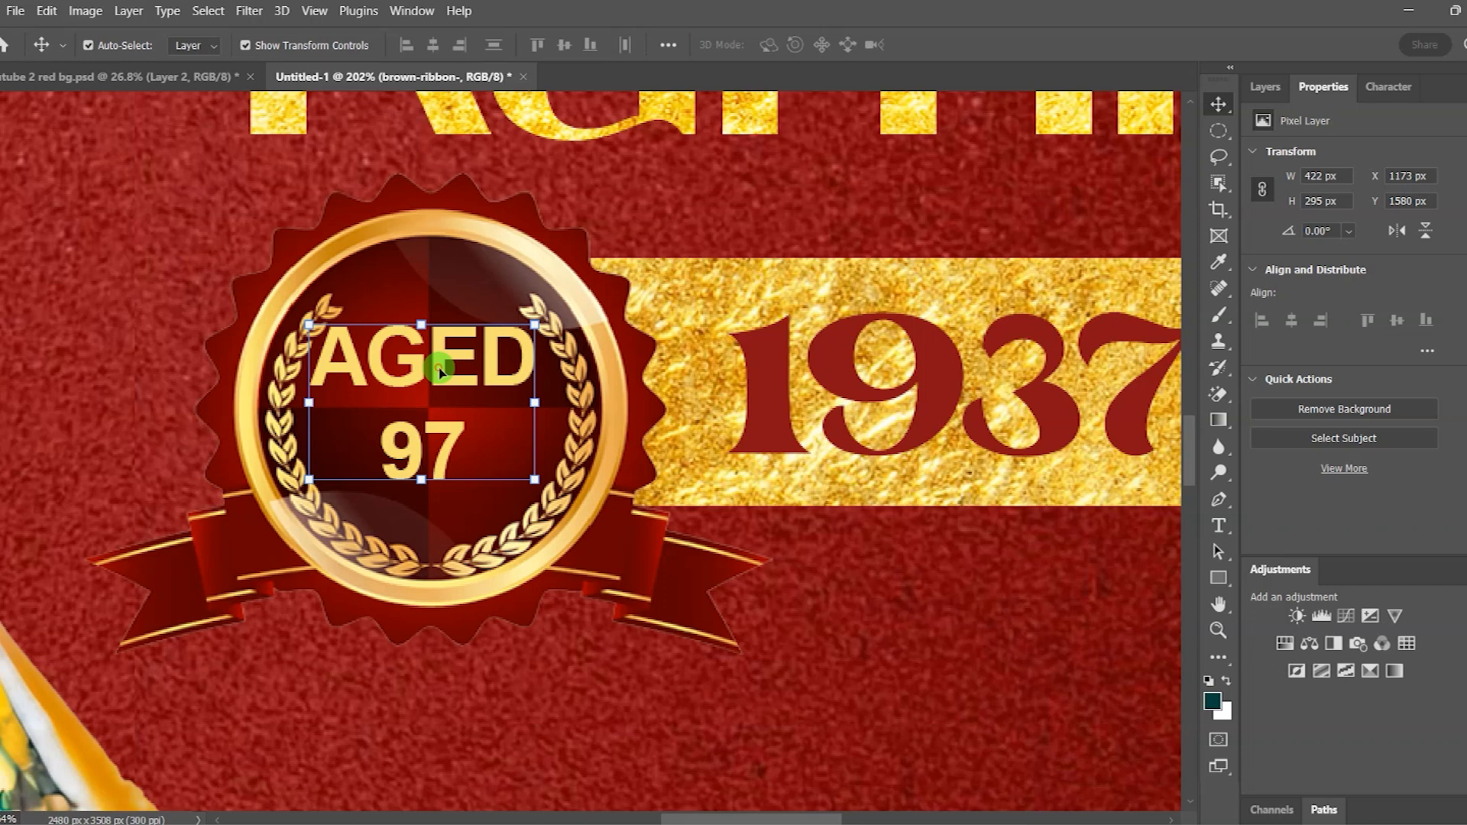
double_click(440, 370)
double_click(440, 356)
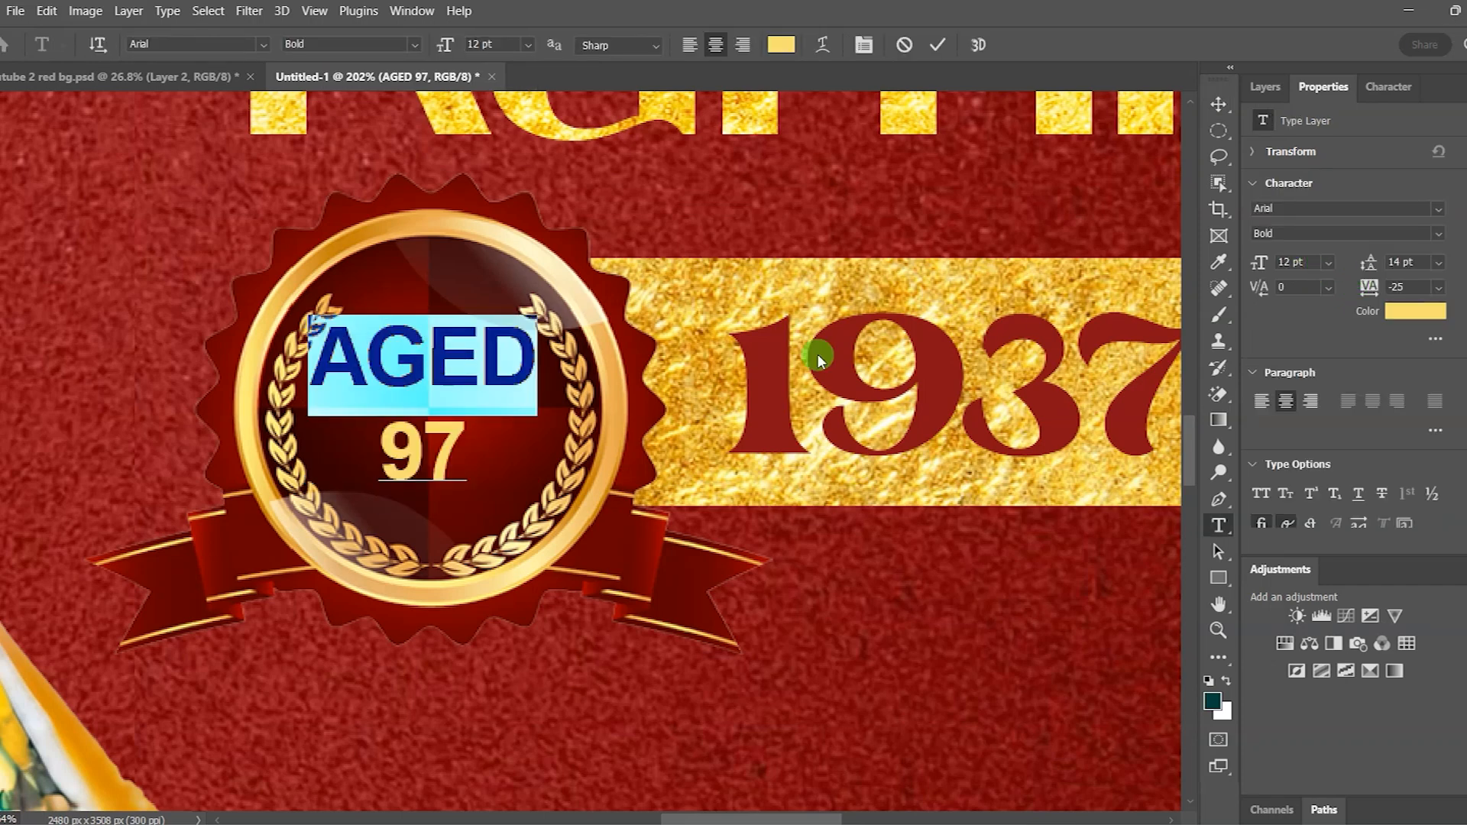
left_click_drag(1259, 262, 1259, 265)
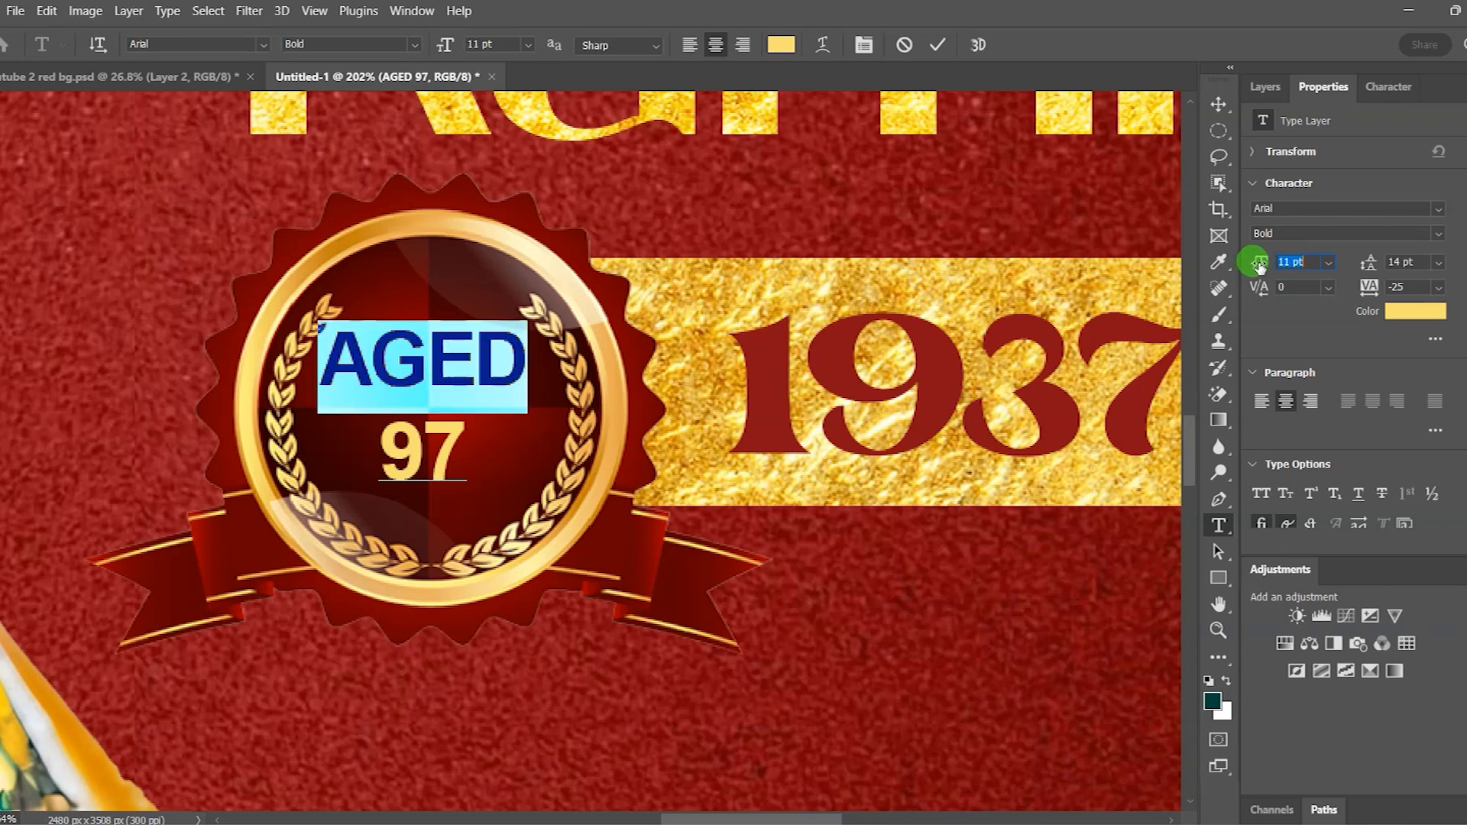
left_click_drag(1259, 265, 1256, 266)
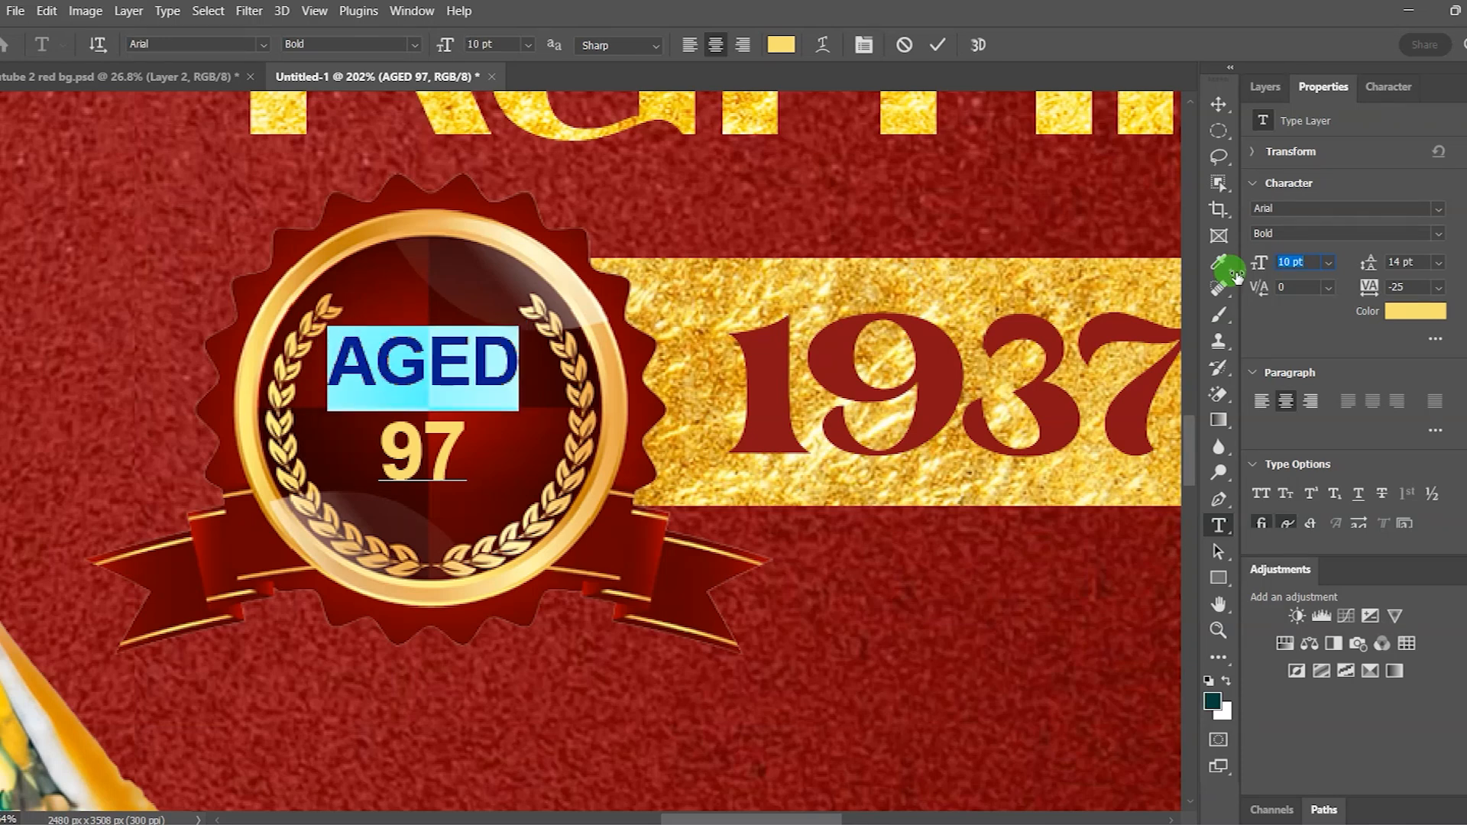
- Enlarge the number 97 on the badge to 17 pt and set its leading to 15 pt
left_click(433, 447)
double_click(433, 447)
left_click_drag(1257, 263, 1262, 267)
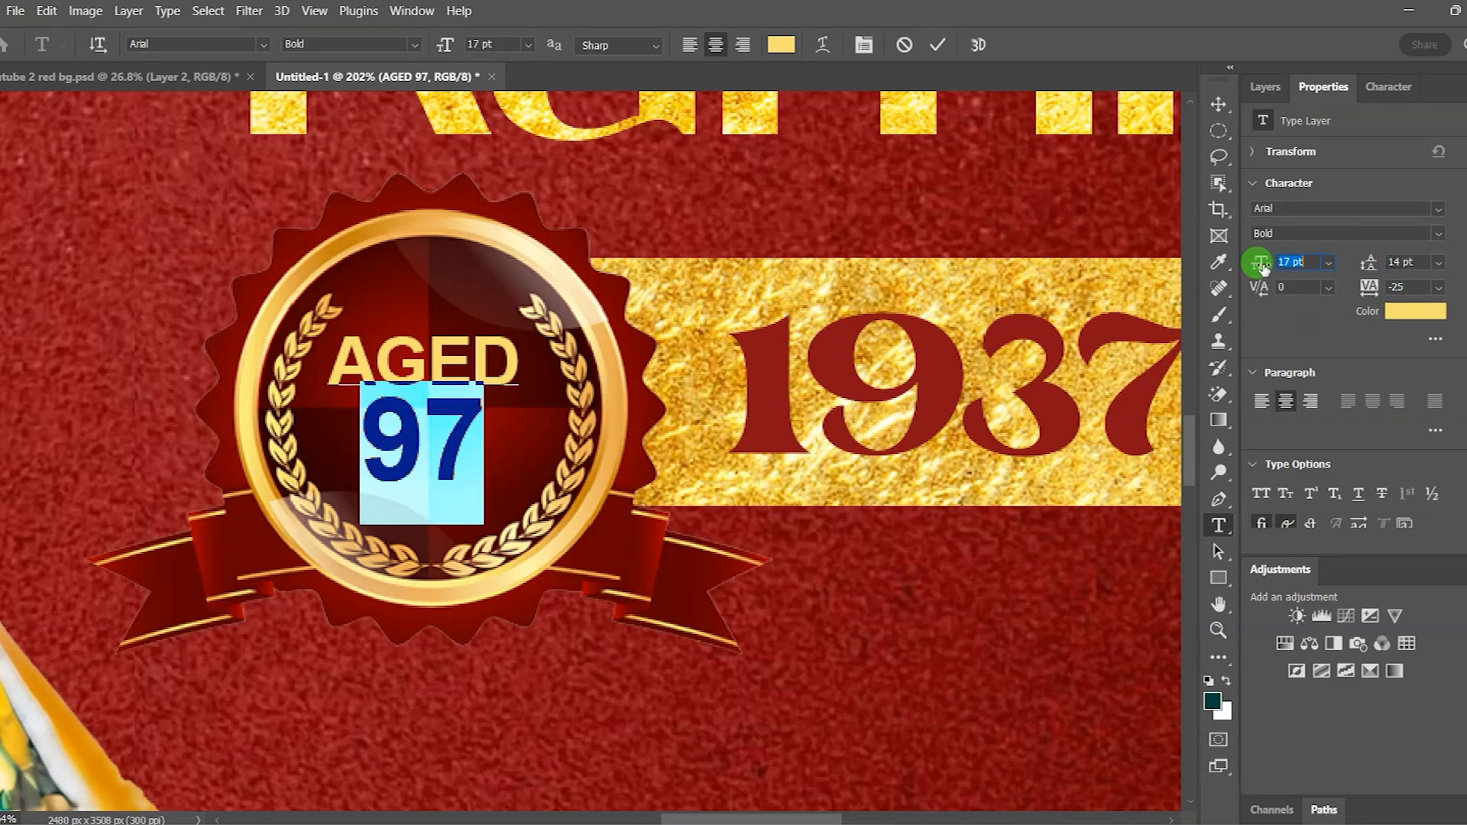
left_click_drag(1363, 263, 1366, 265)
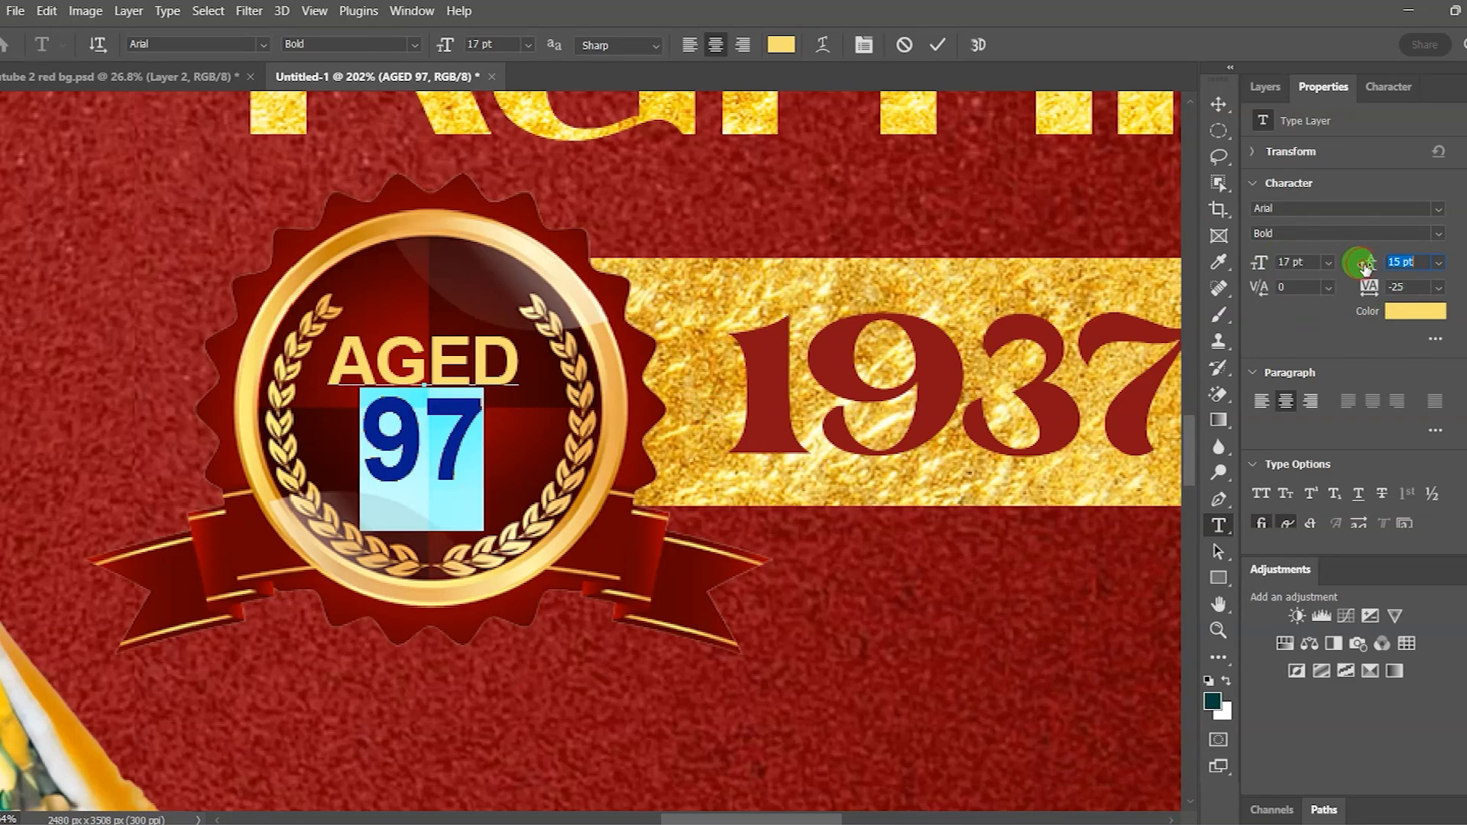
left_click(941, 46)
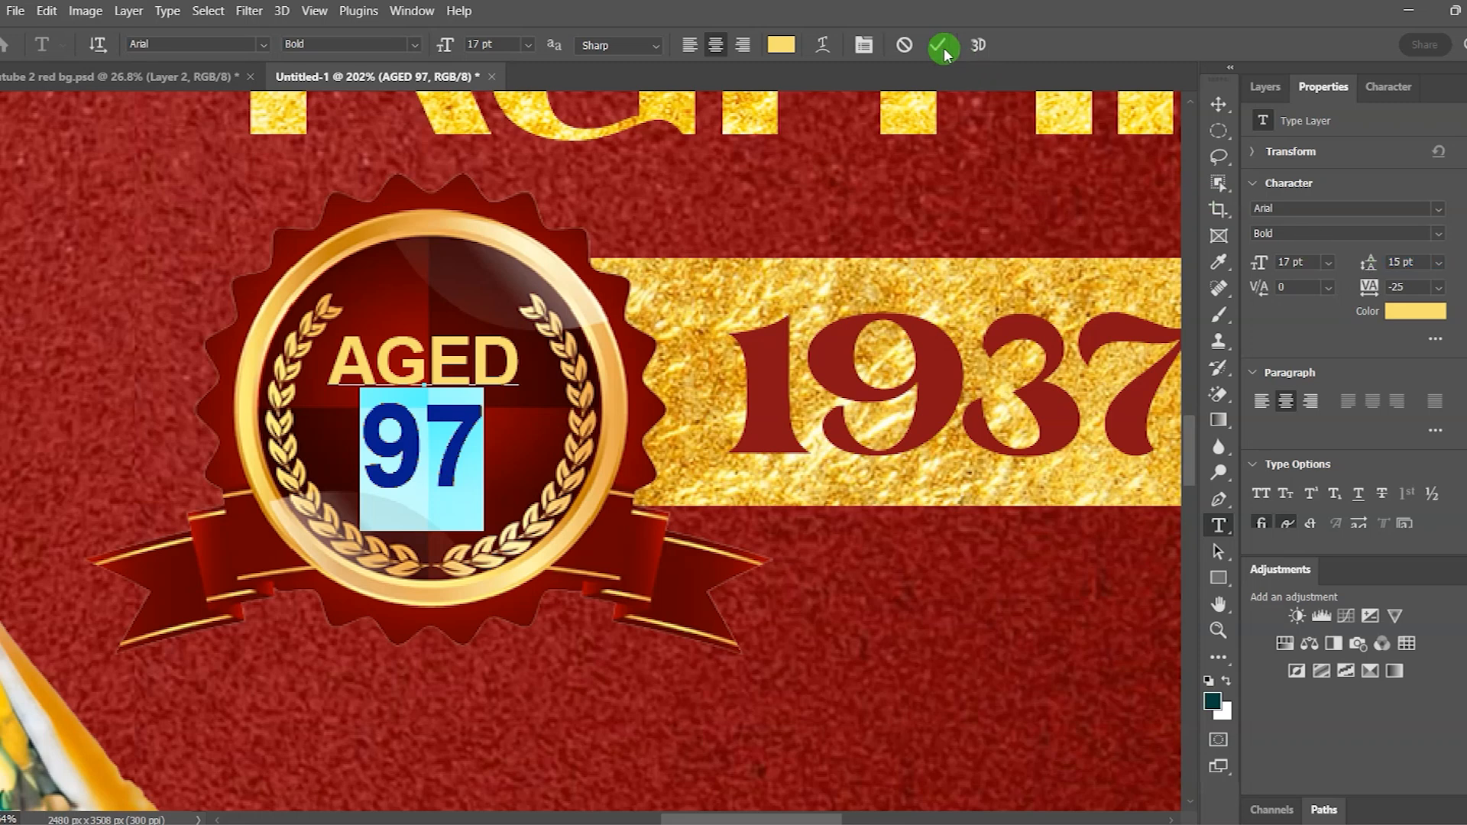
- Recolour the AGED 97 badge text to the light gold #f3d36e
key("v")
left_click(1417, 311)
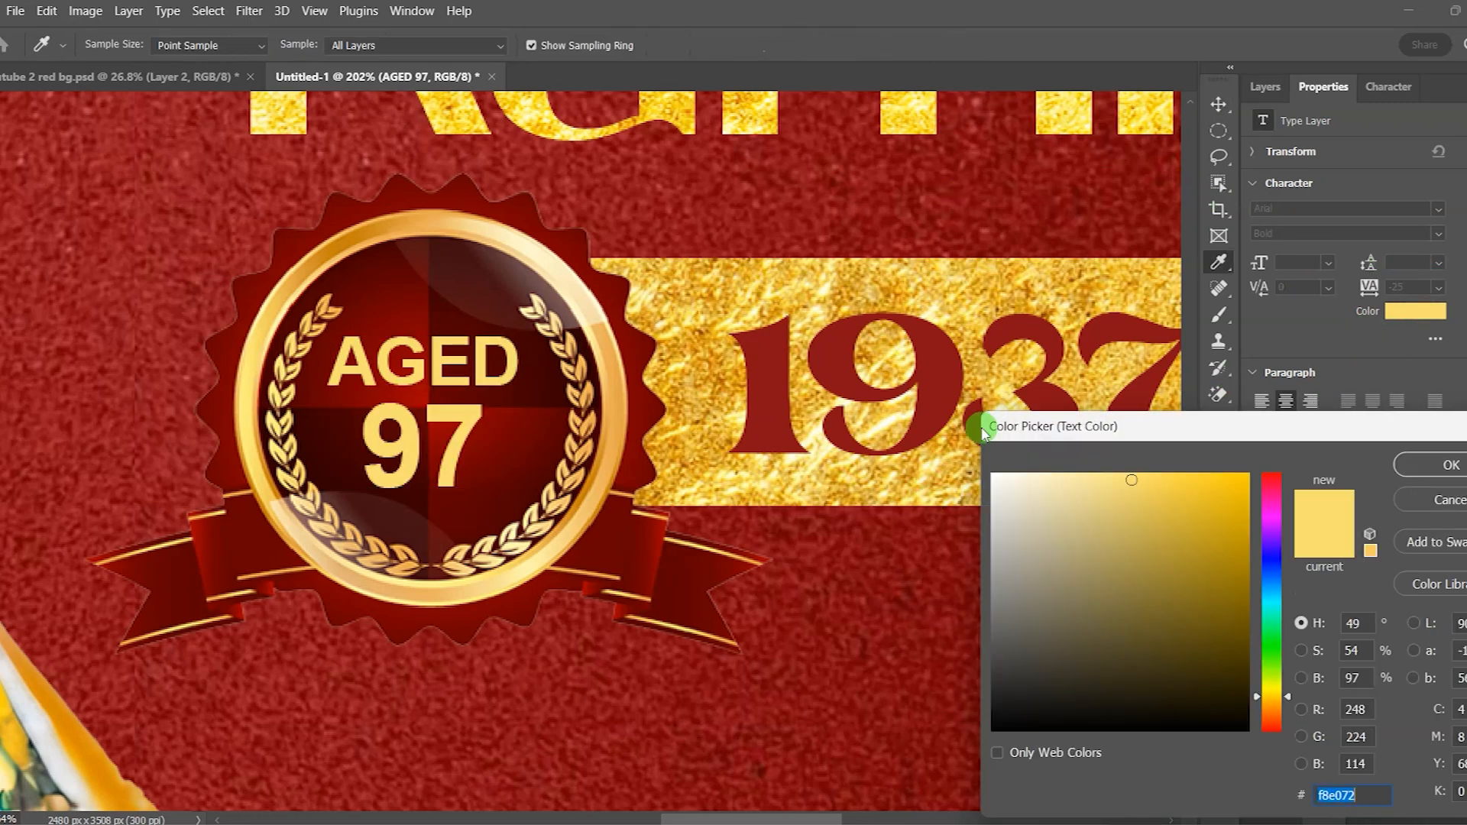
left_click(327, 420)
left_click(286, 398)
left_click(290, 373)
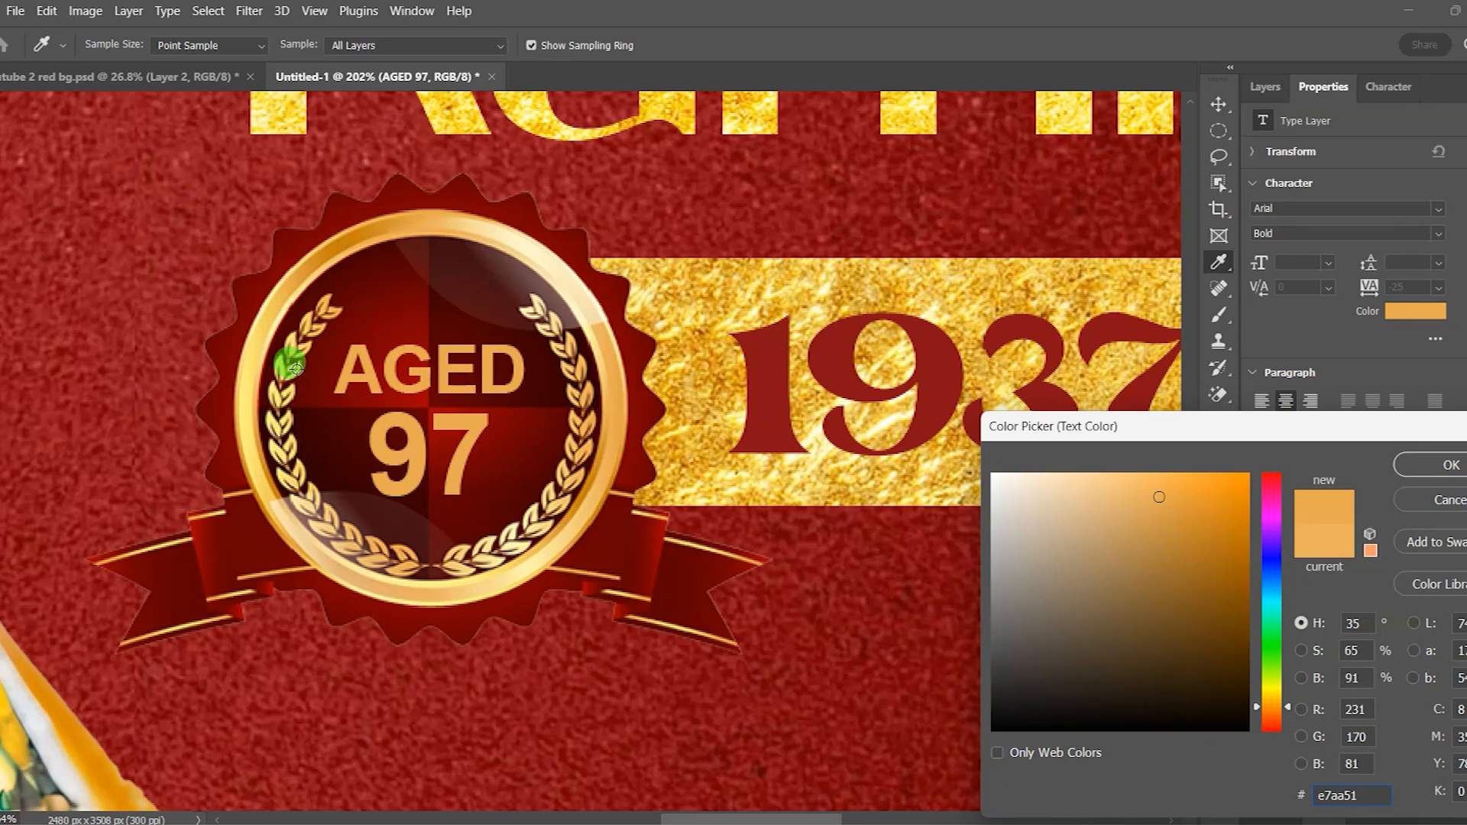
type("f3d36e")
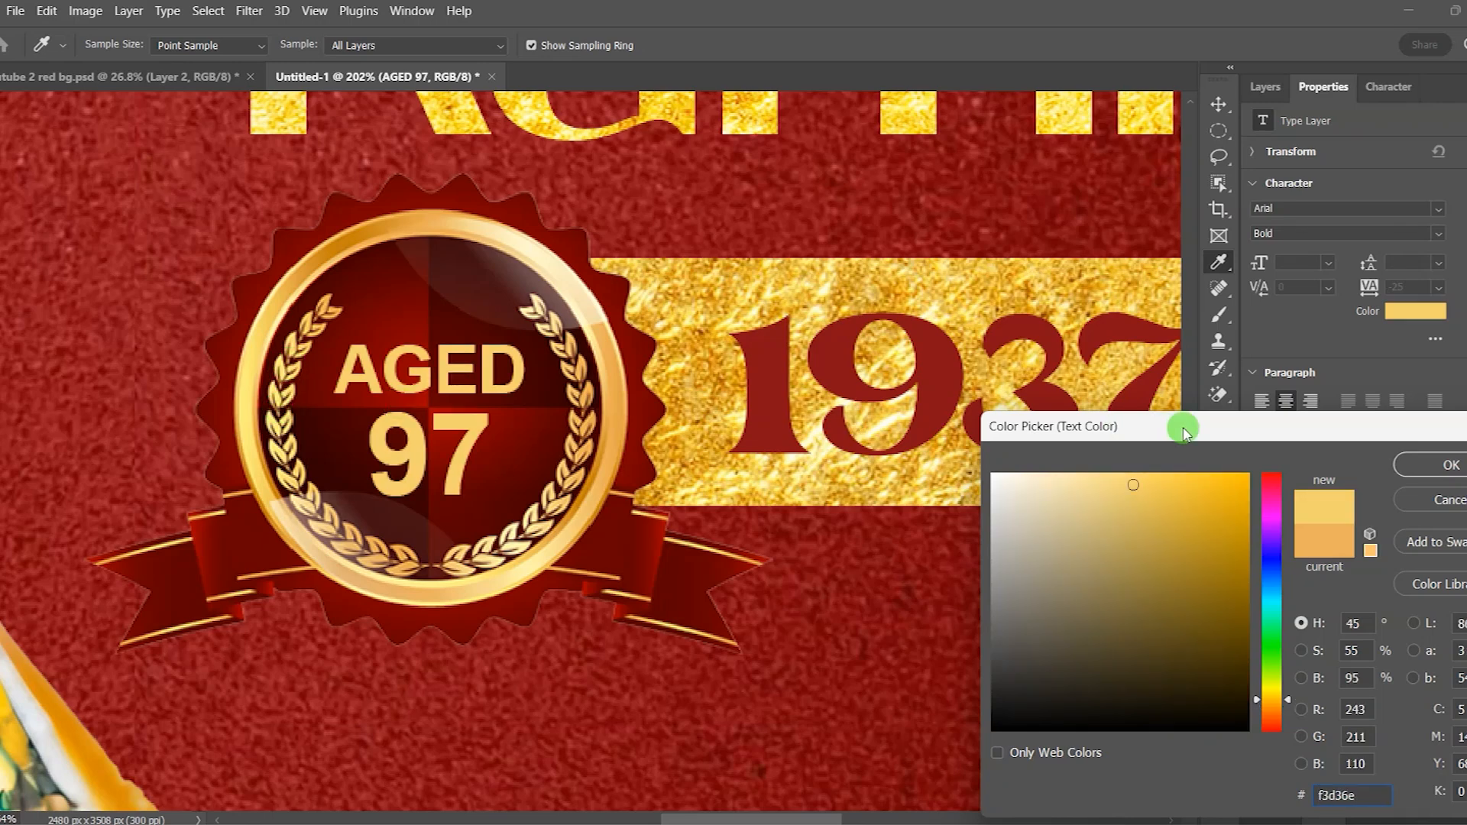
left_click(1443, 479)
key("v")
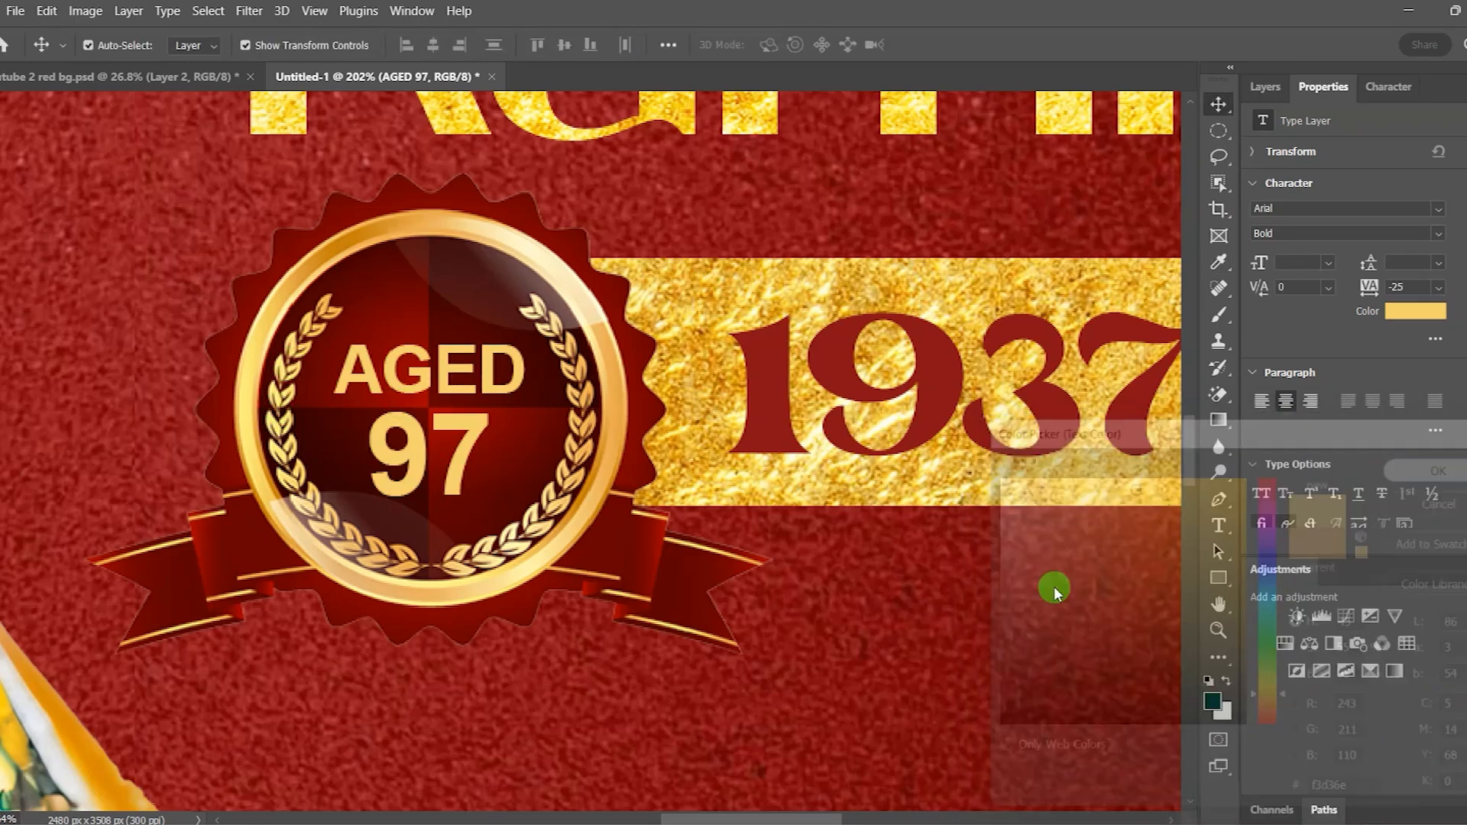
left_click(919, 632)
- Duplicate the white Lorem ipsum paragraph and place the copy below the 1937-2030 gold bar
scroll(797, 587, "down", 6)
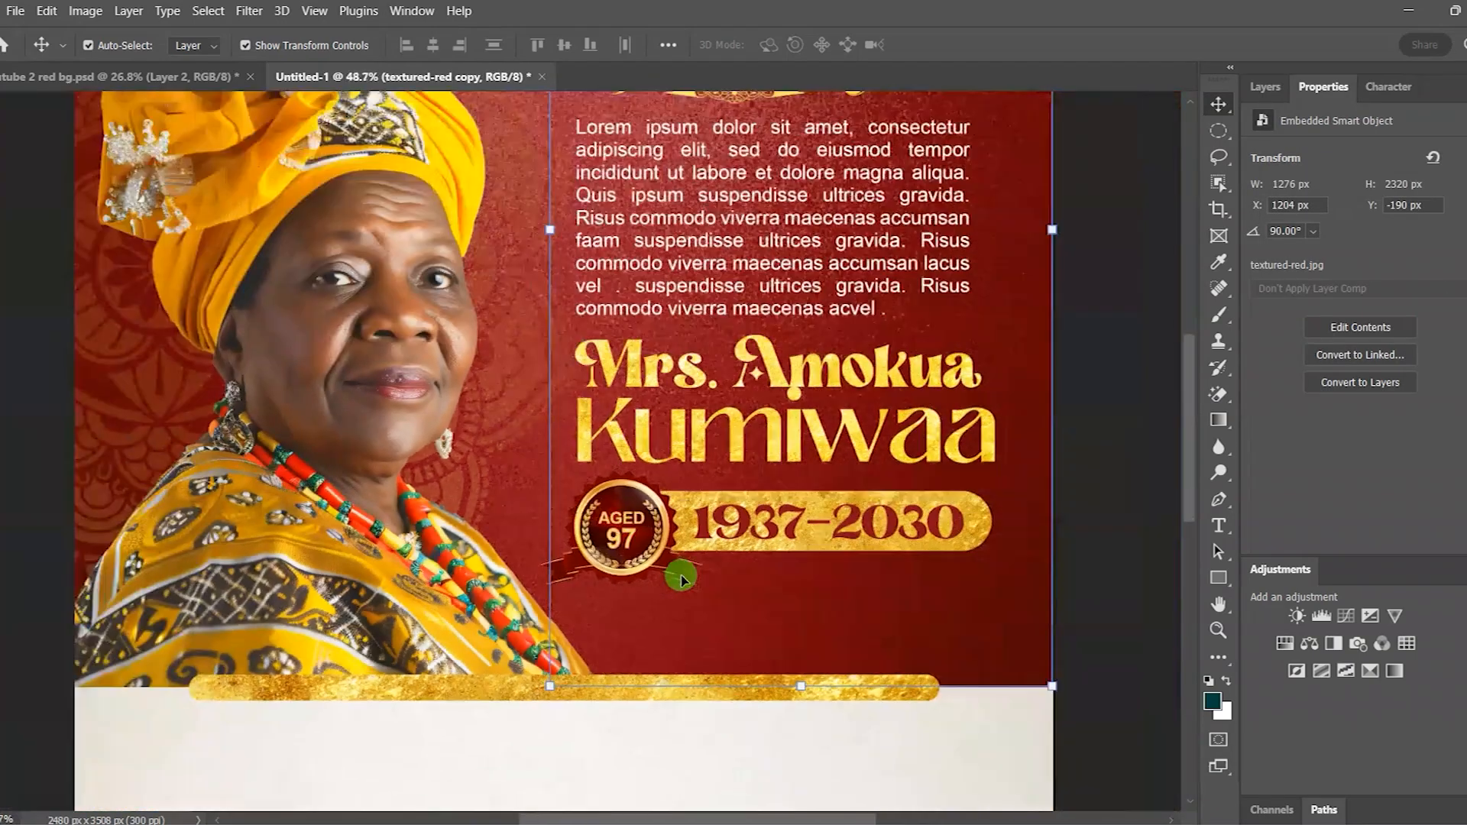
left_click(1077, 511)
left_click_drag(1190, 424, 1190, 444)
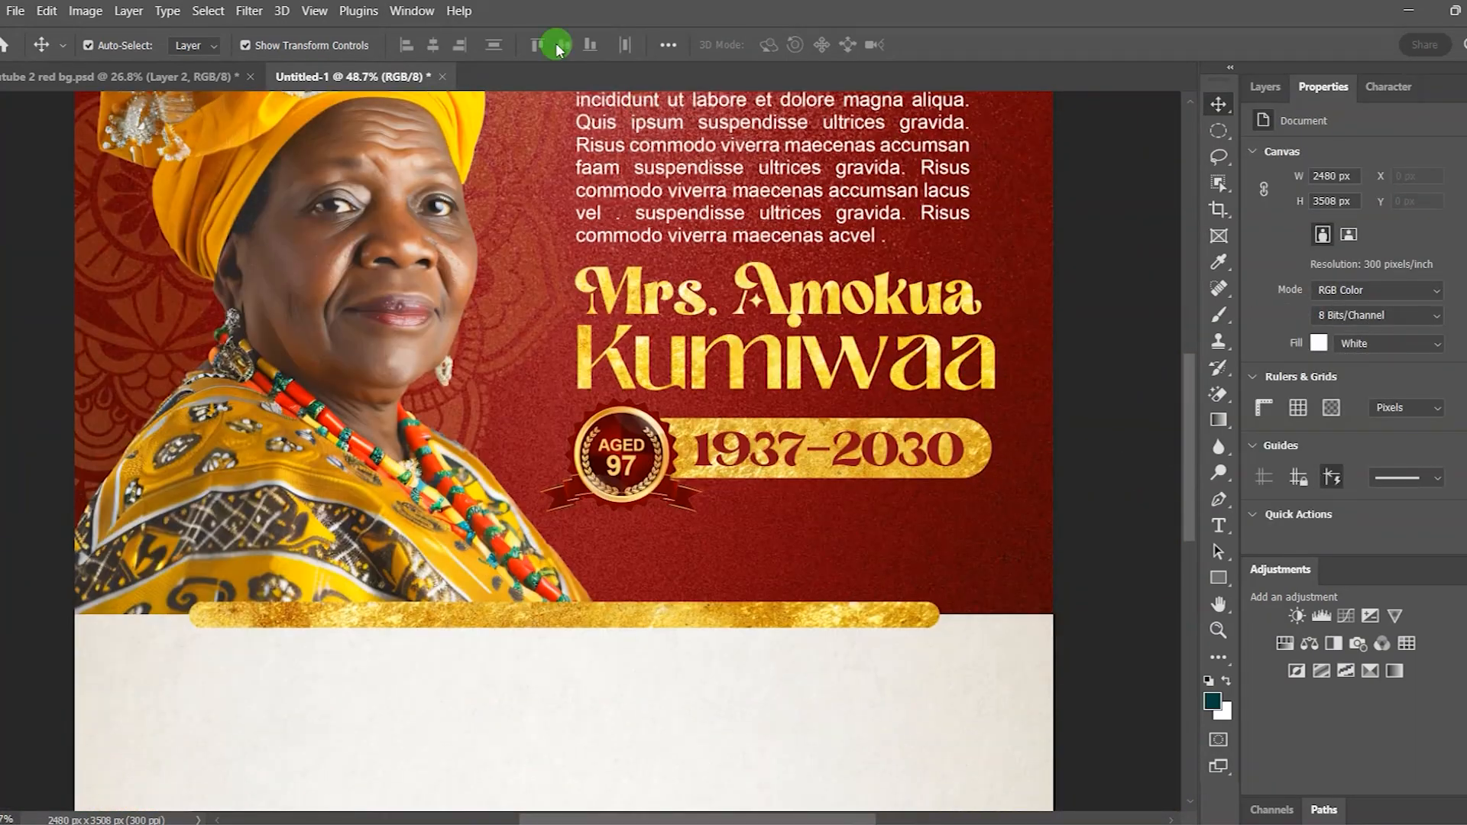
left_click(314, 10)
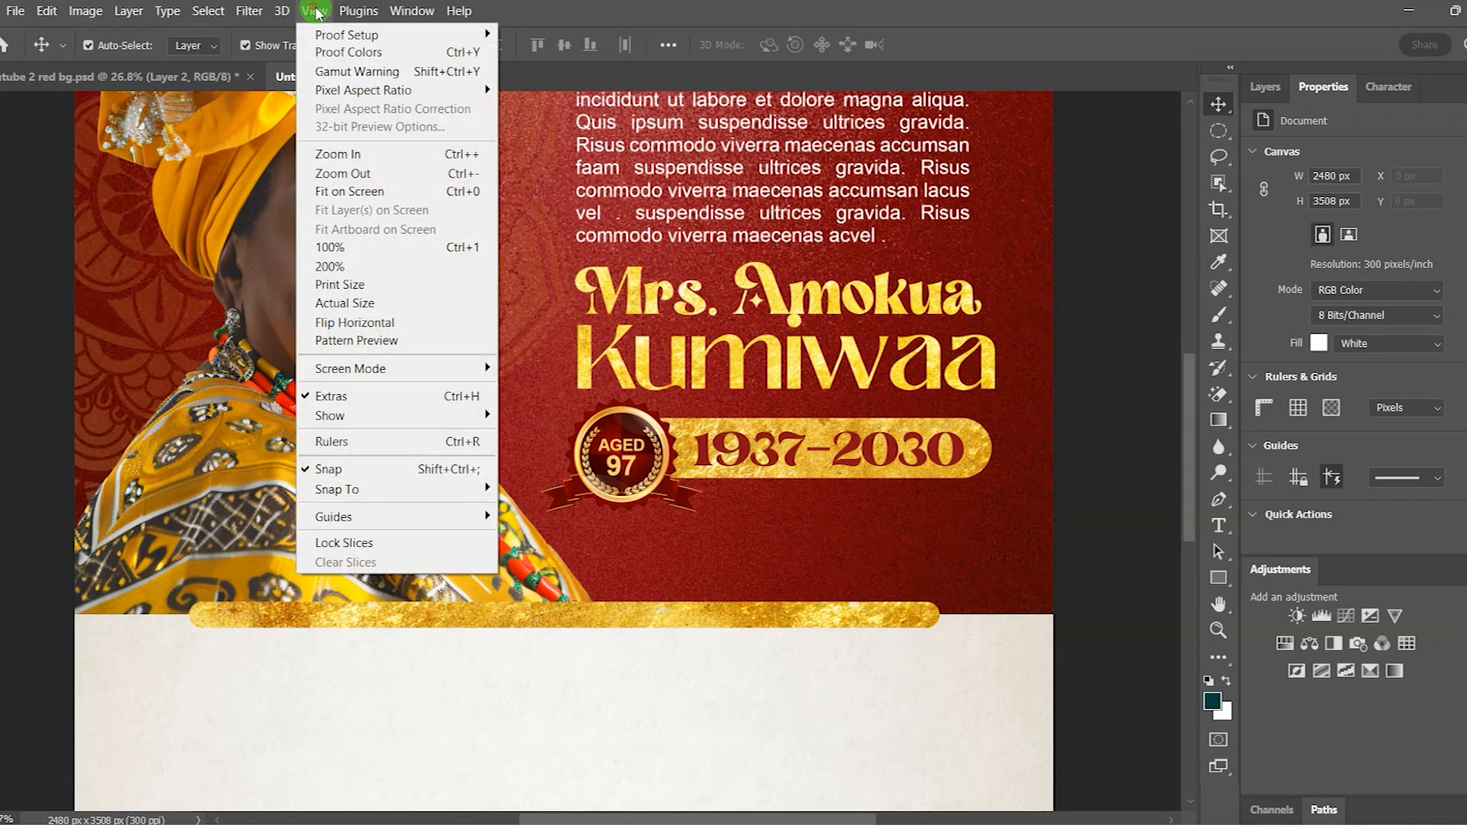
left_click(373, 192)
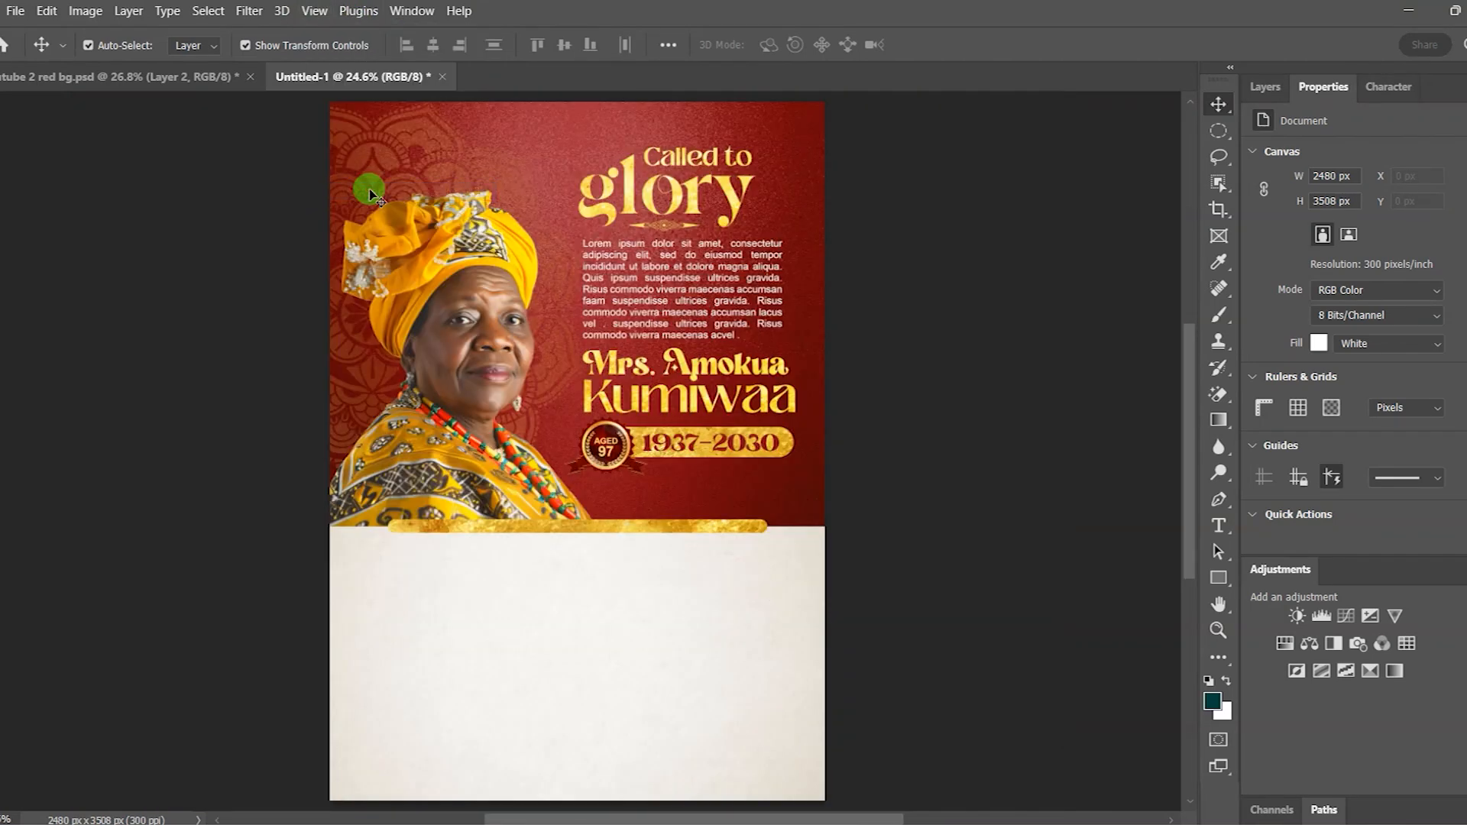
left_click(681, 295)
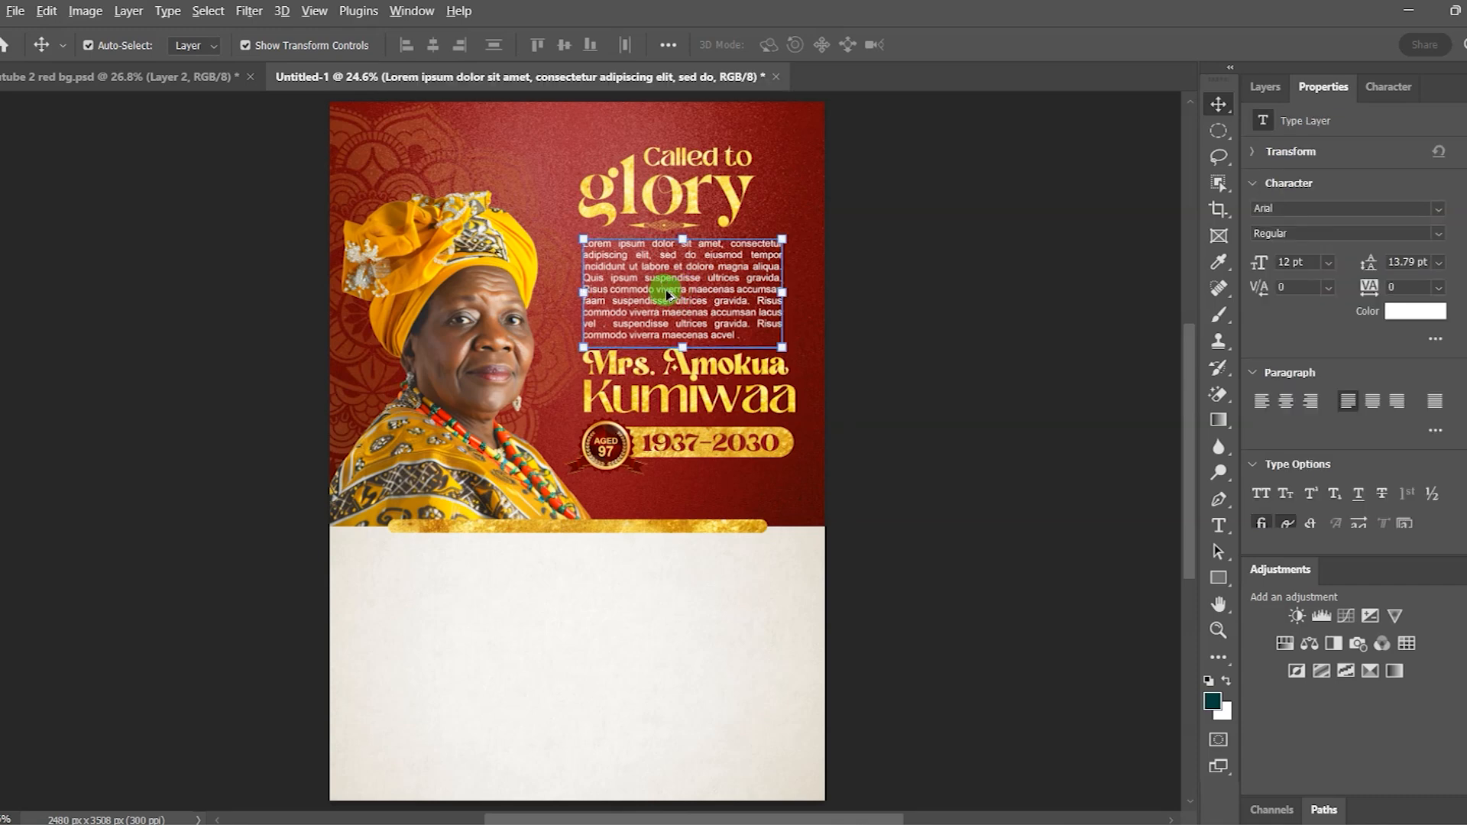
left_click_drag(667, 294, 669, 505)
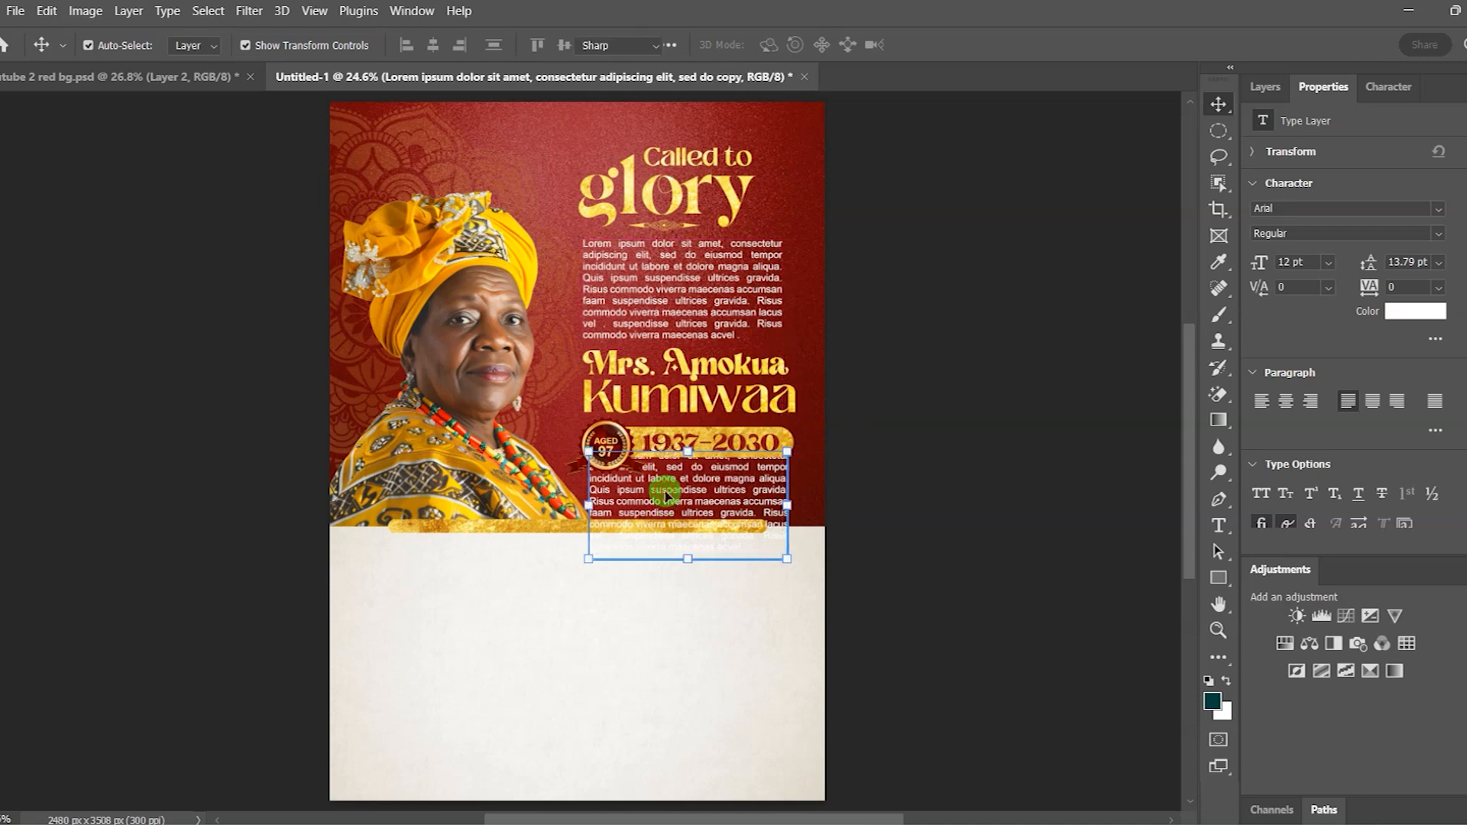
- Replace the copied paragraph's text with "Whose sudden death occured at" followed by Lorem ipsum filler ending in "labore et dolore magna aliqua"
double_click(665, 488)
left_click(601, 480)
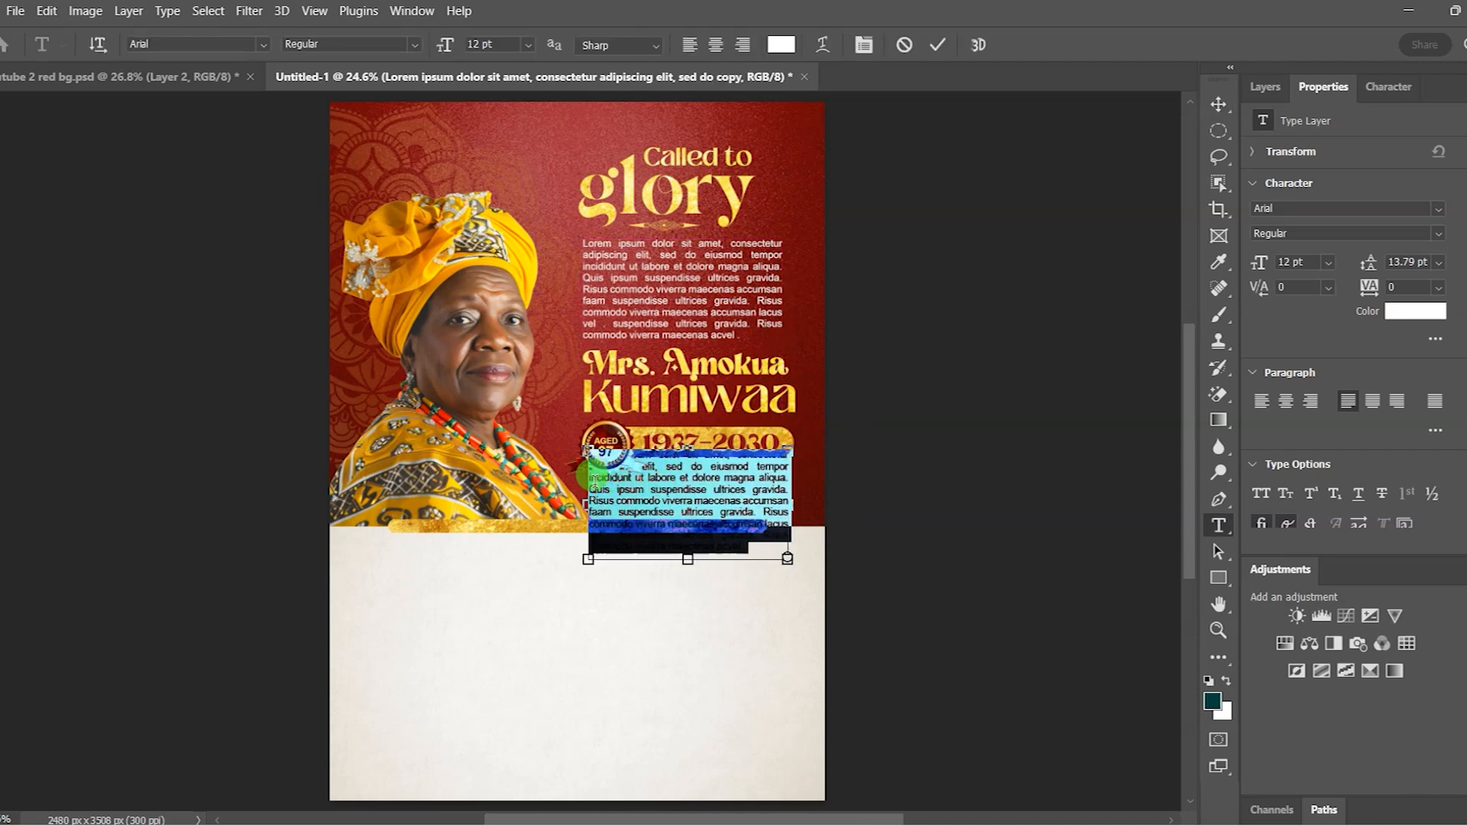
scroll(592, 478, "up", 5)
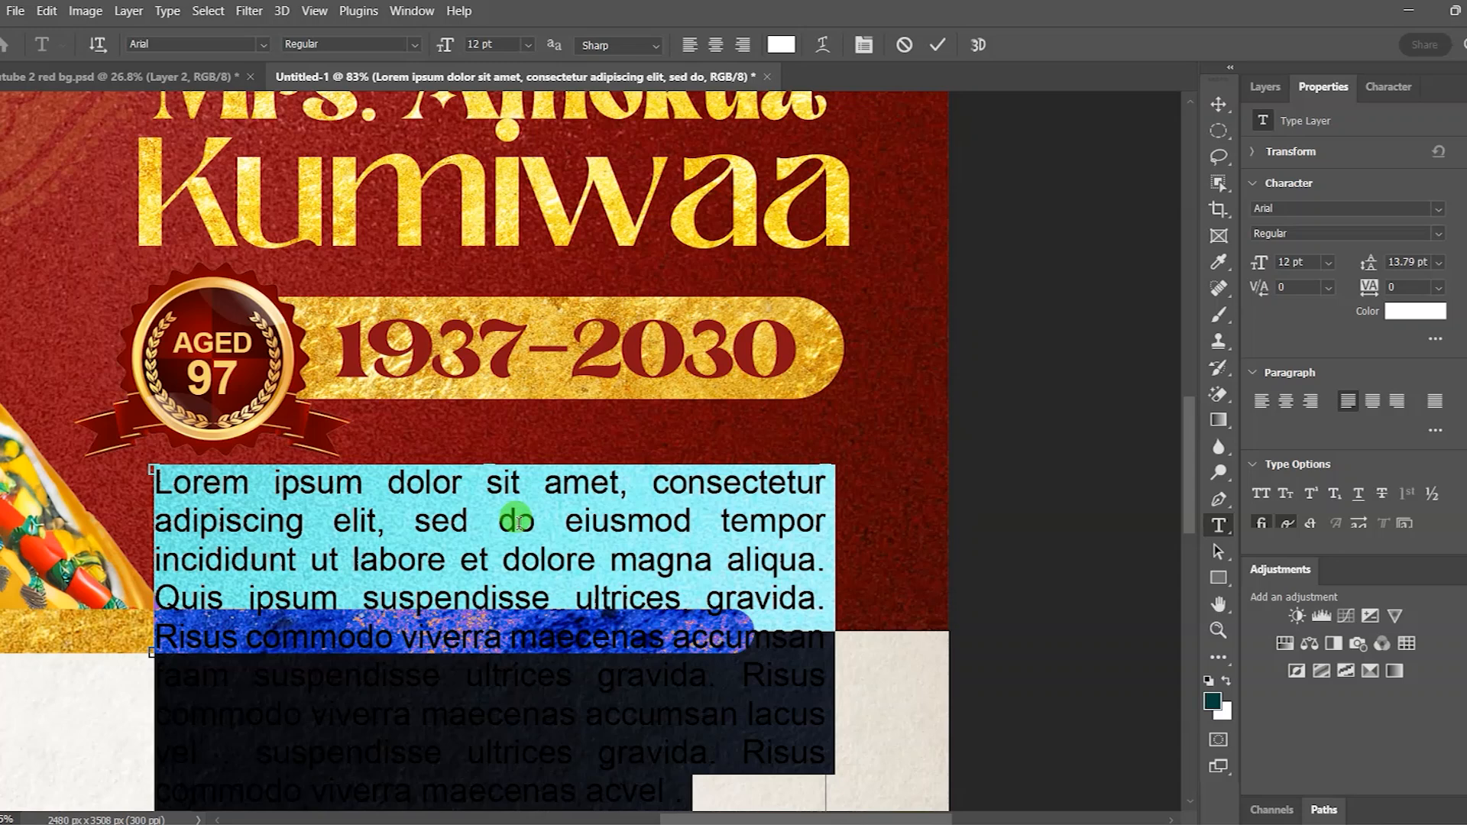
type("Whose sudden death occured at")
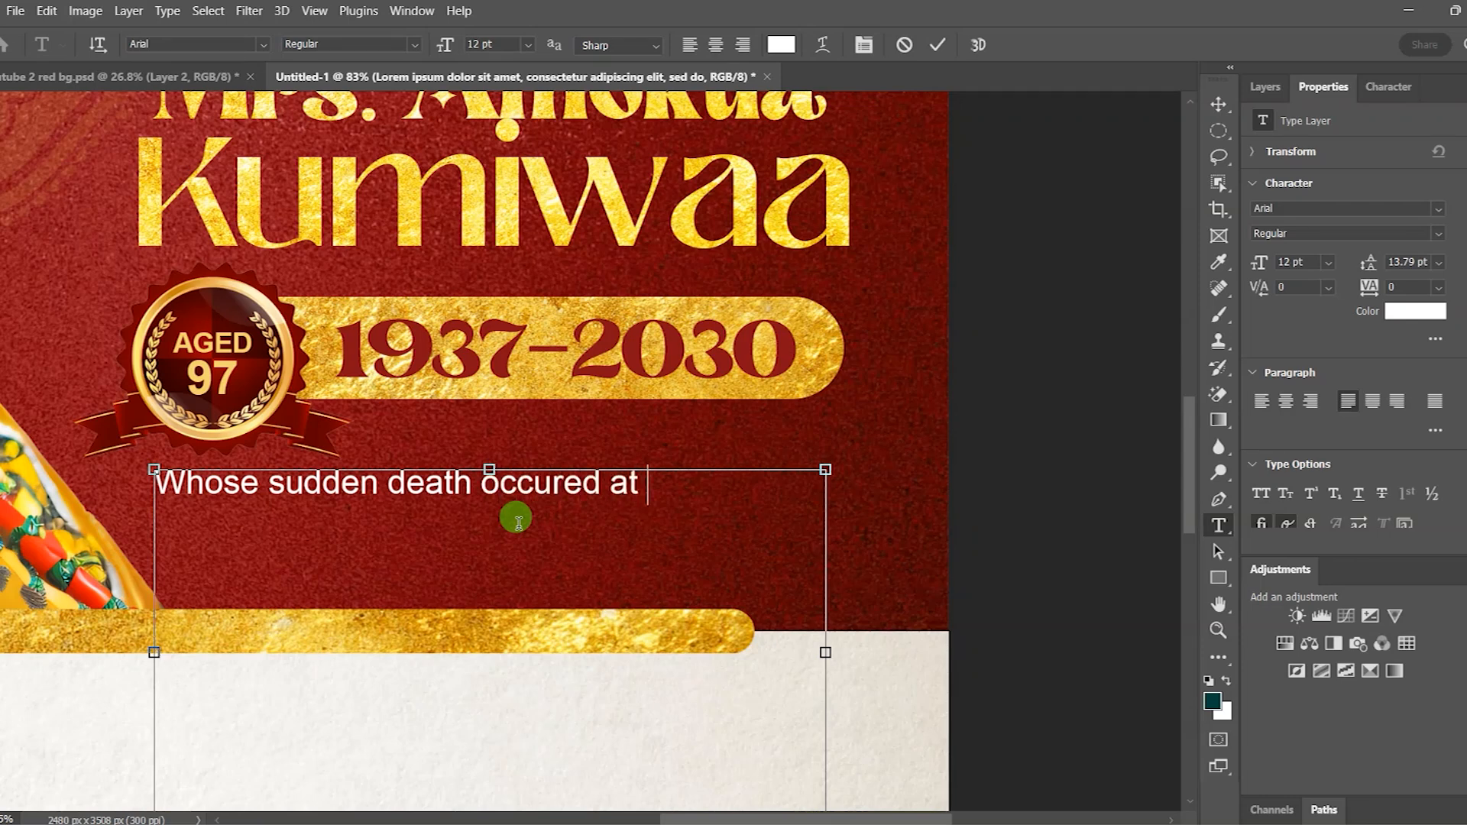
type("Lorem ipsum dolor sit amet, consectetur adipiscing elit, sed do eiusmod tempor incididunt ut labore et dolore magna aliqua")
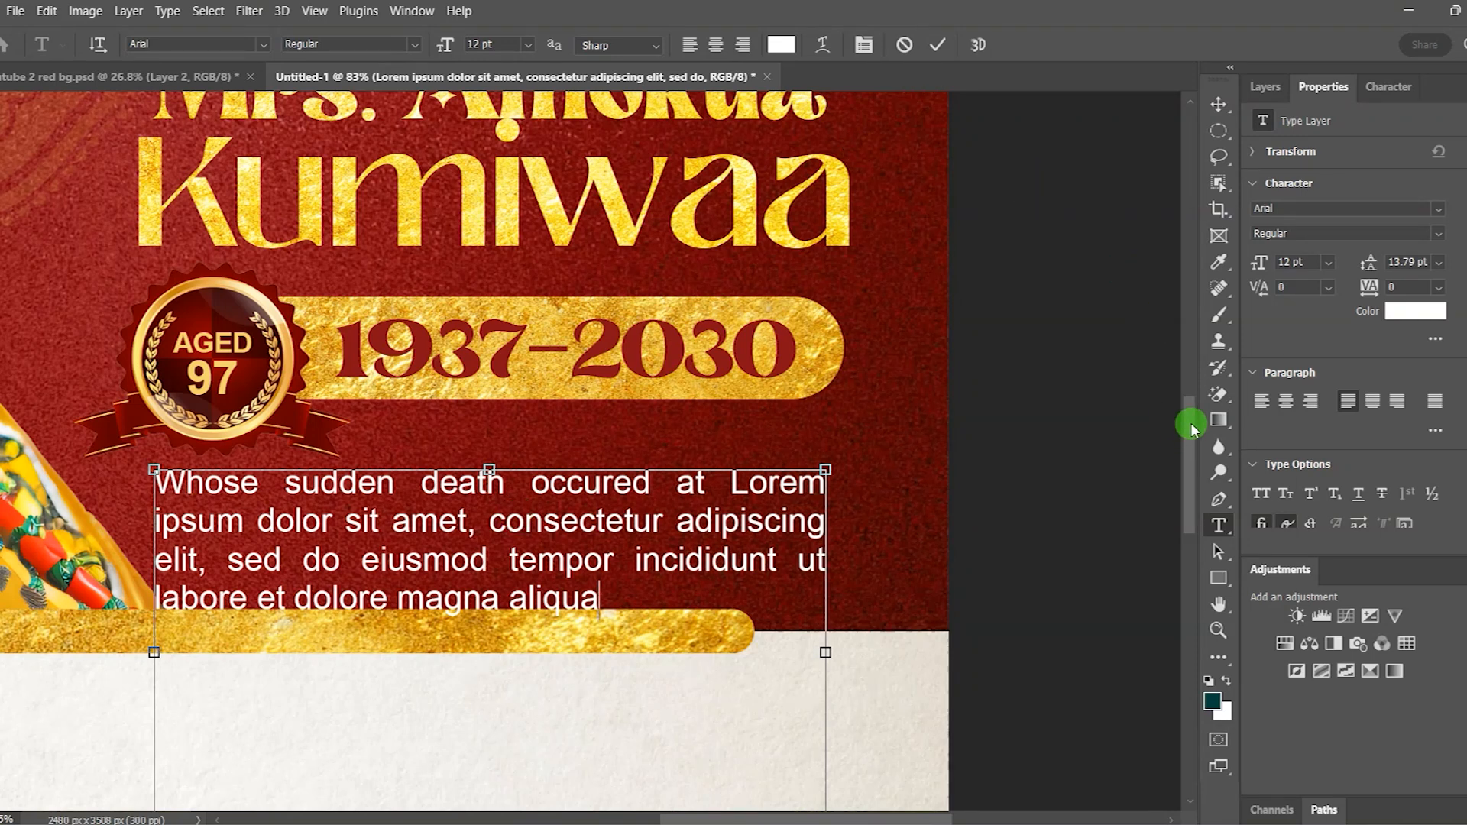
- Shorten the copied paragraph's text box so it ends just below its last line
left_click_drag(1189, 424, 1182, 455)
left_click_drag(487, 678, 455, 475)
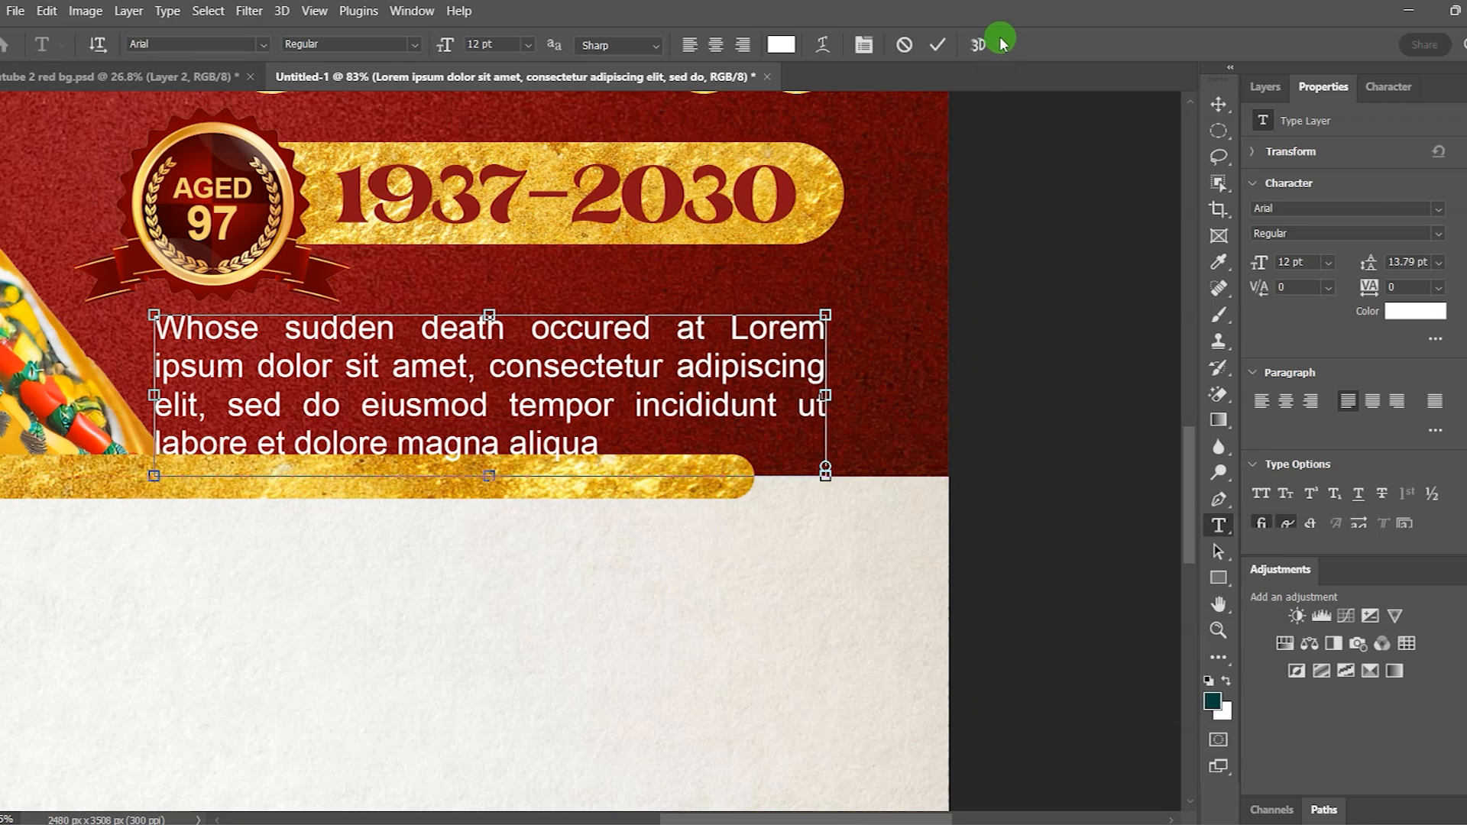
left_click(938, 44)
key("v")
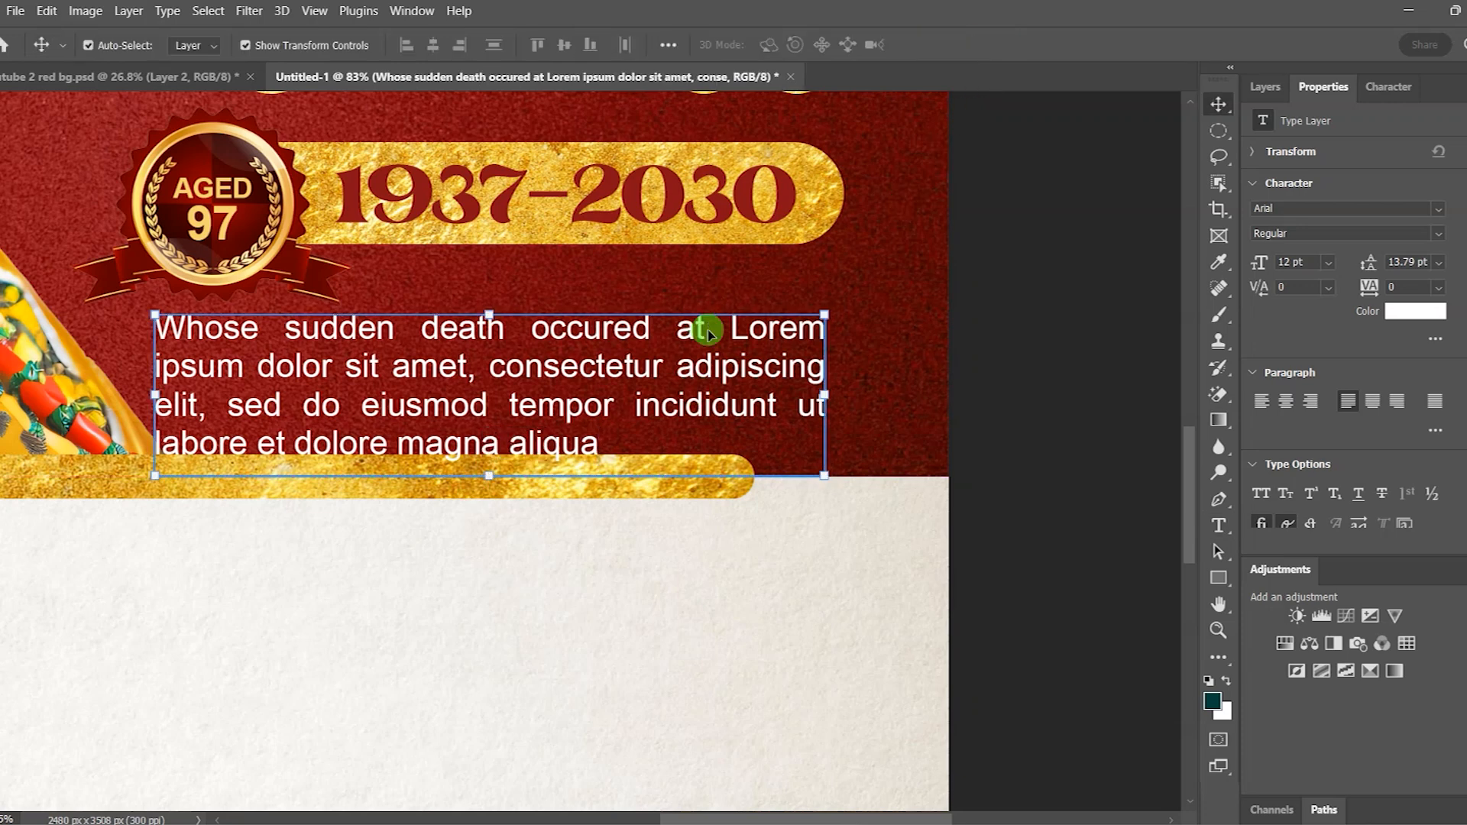
- Trim the paragraph to three lines ending "elit, sor ut labore et magna aliqua" and reduce its text box to about 999 by 204 px
double_click(702, 328)
mouse_move(489, 315)
left_mouse_down()
mouse_move(487, 302)
mouse_move(486, 321)
left_mouse_up()
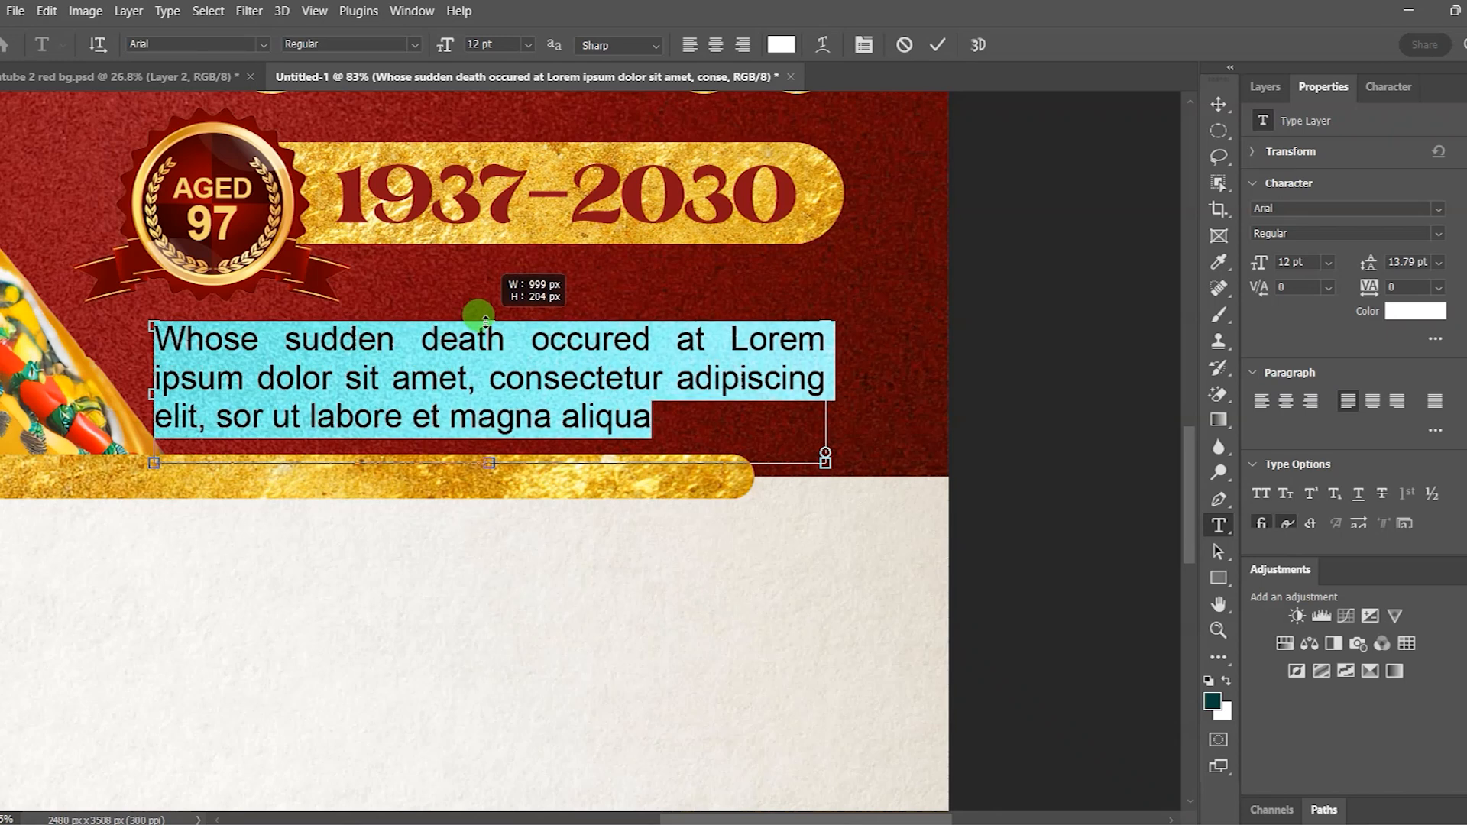
left_click(937, 46)
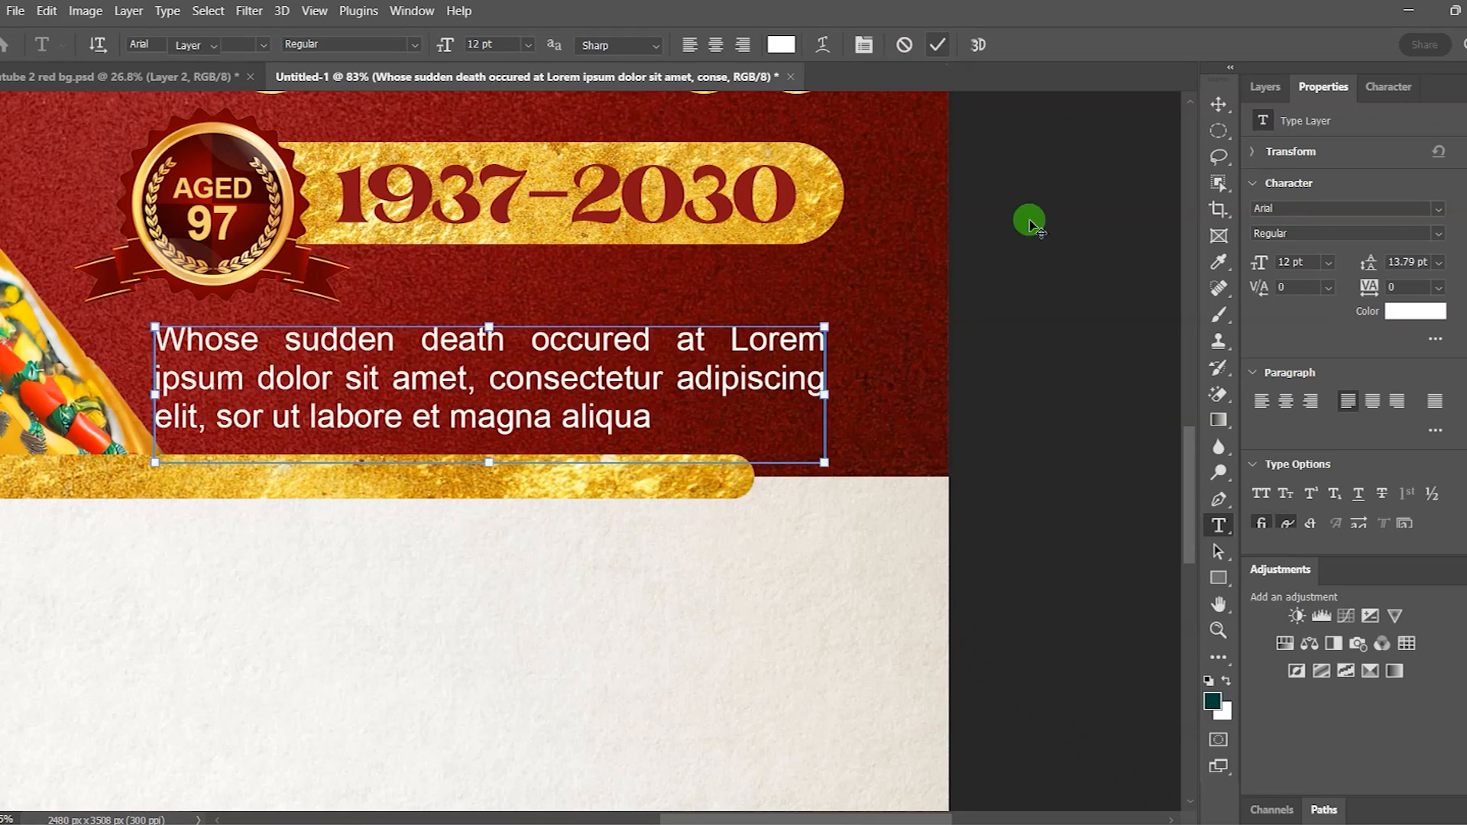
key("v")
left_click(1048, 297)
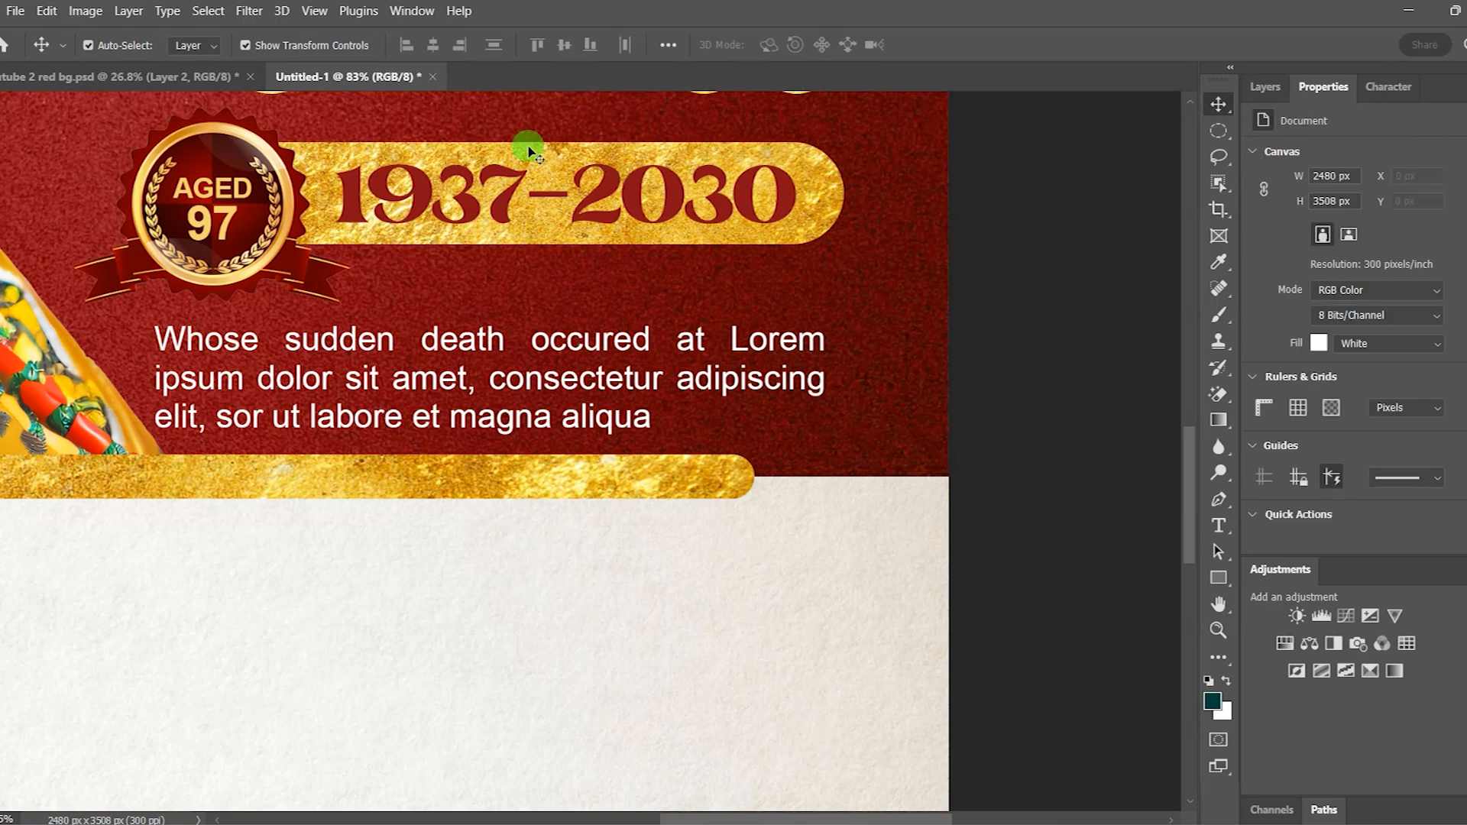
- Draw a dark teal rectangle about 678 by 1100 px near the left edge of the cream area below the gold strip
left_click(316, 11)
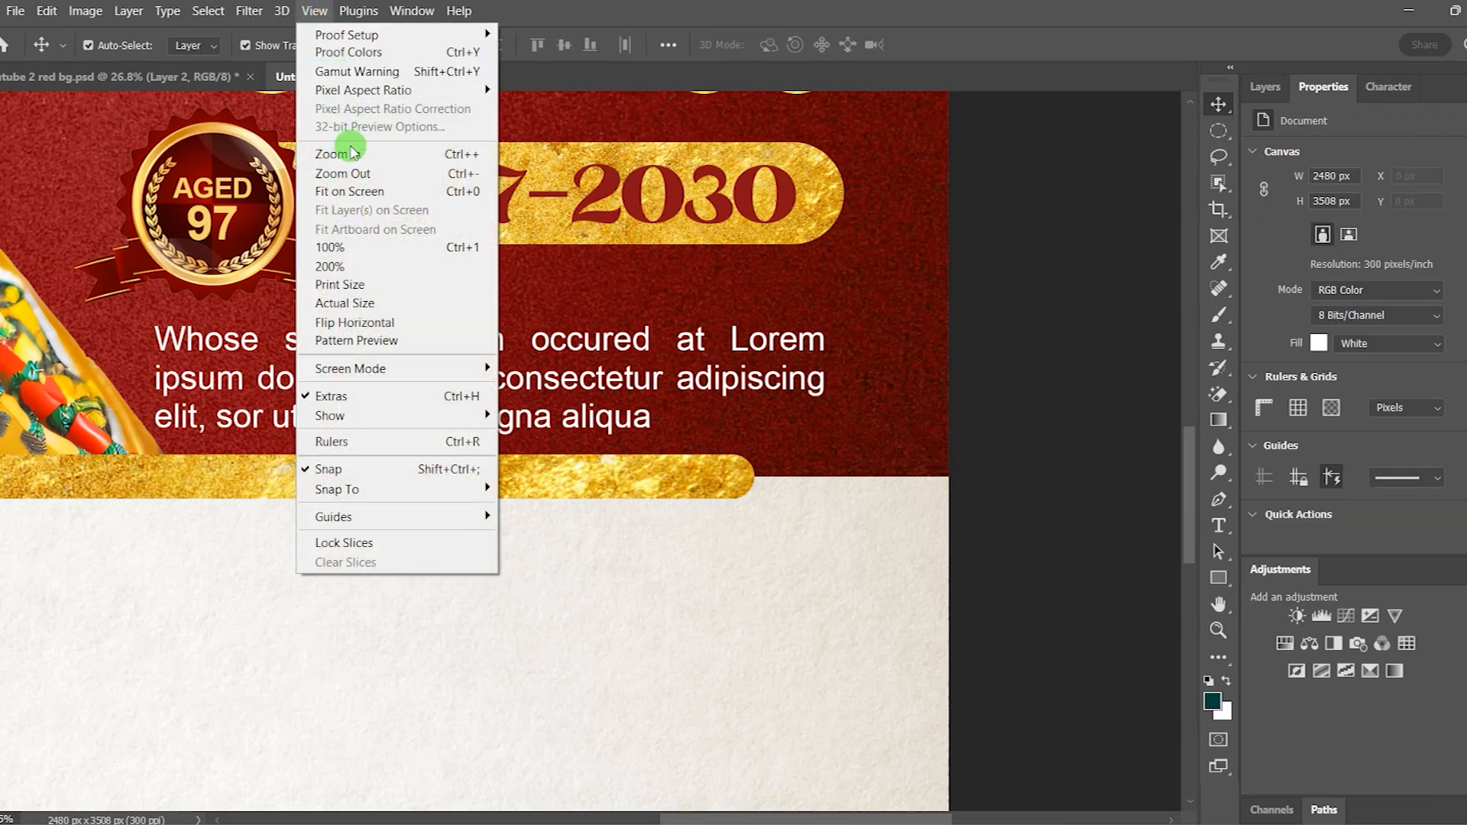
left_click(354, 175)
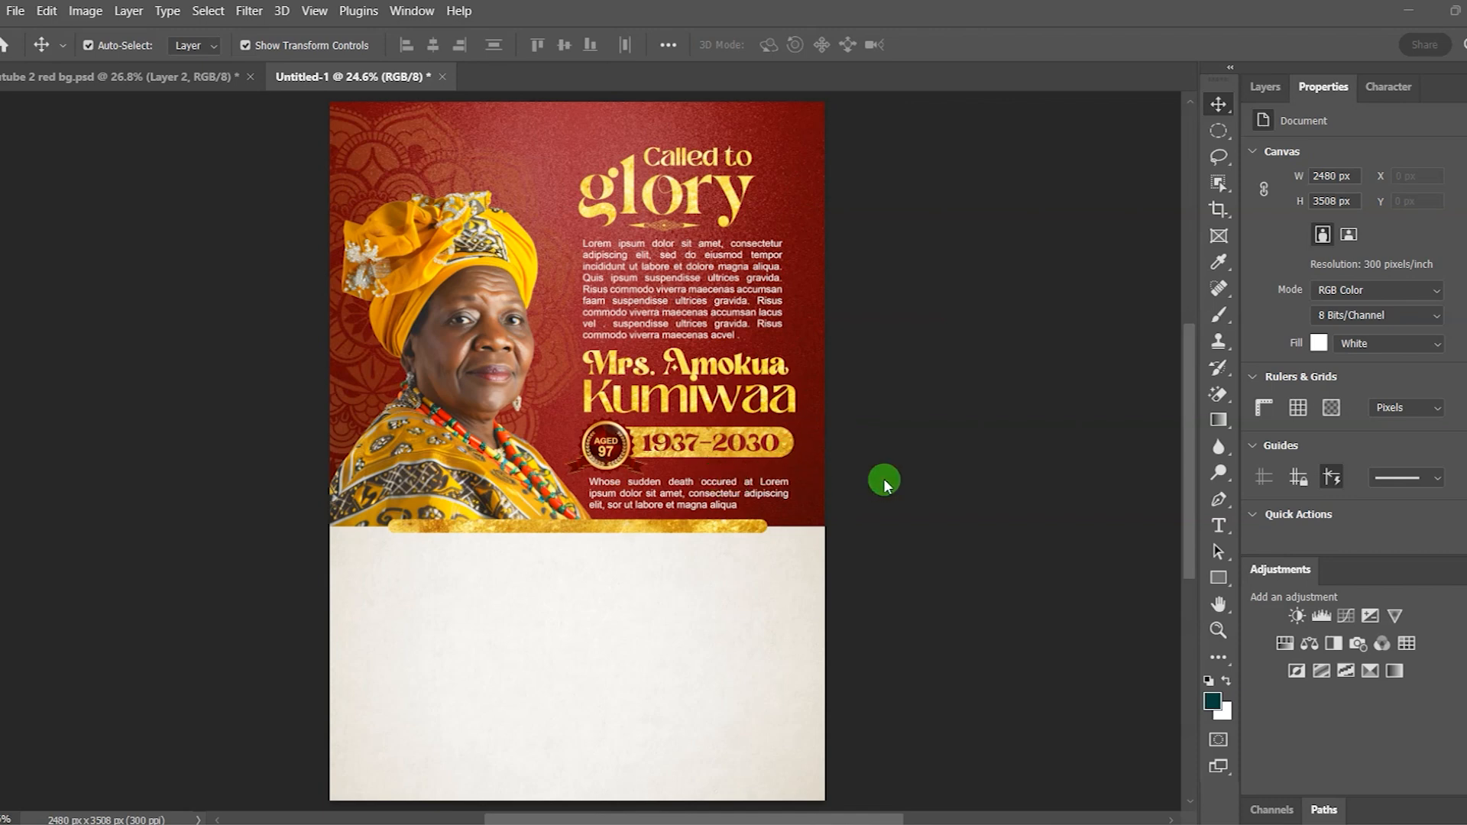
key("ctrl+plus")
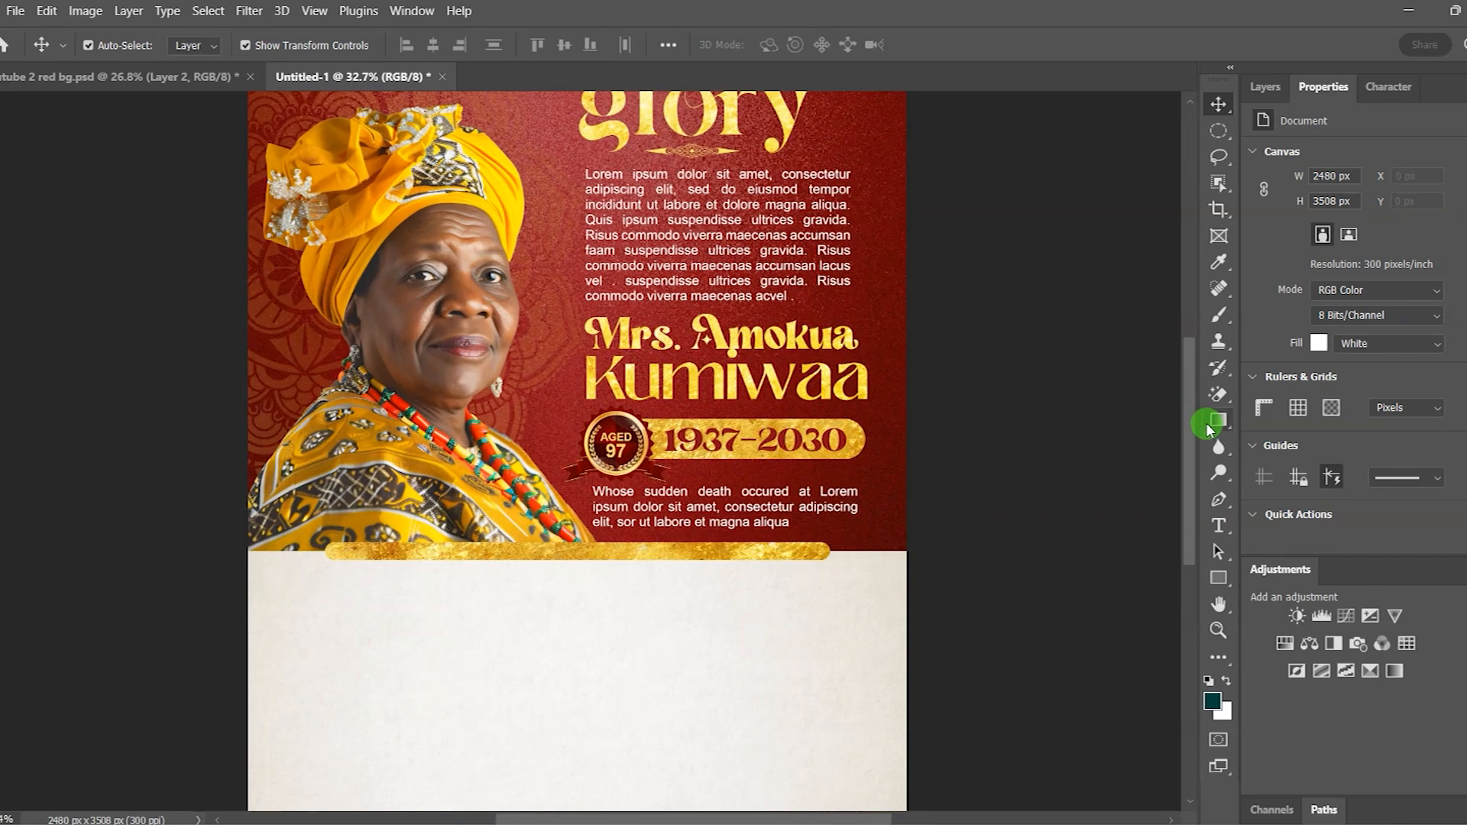
left_click_drag(1189, 413, 622, 711)
key("ctrl+plus")
scroll(613, 722, "up", 2)
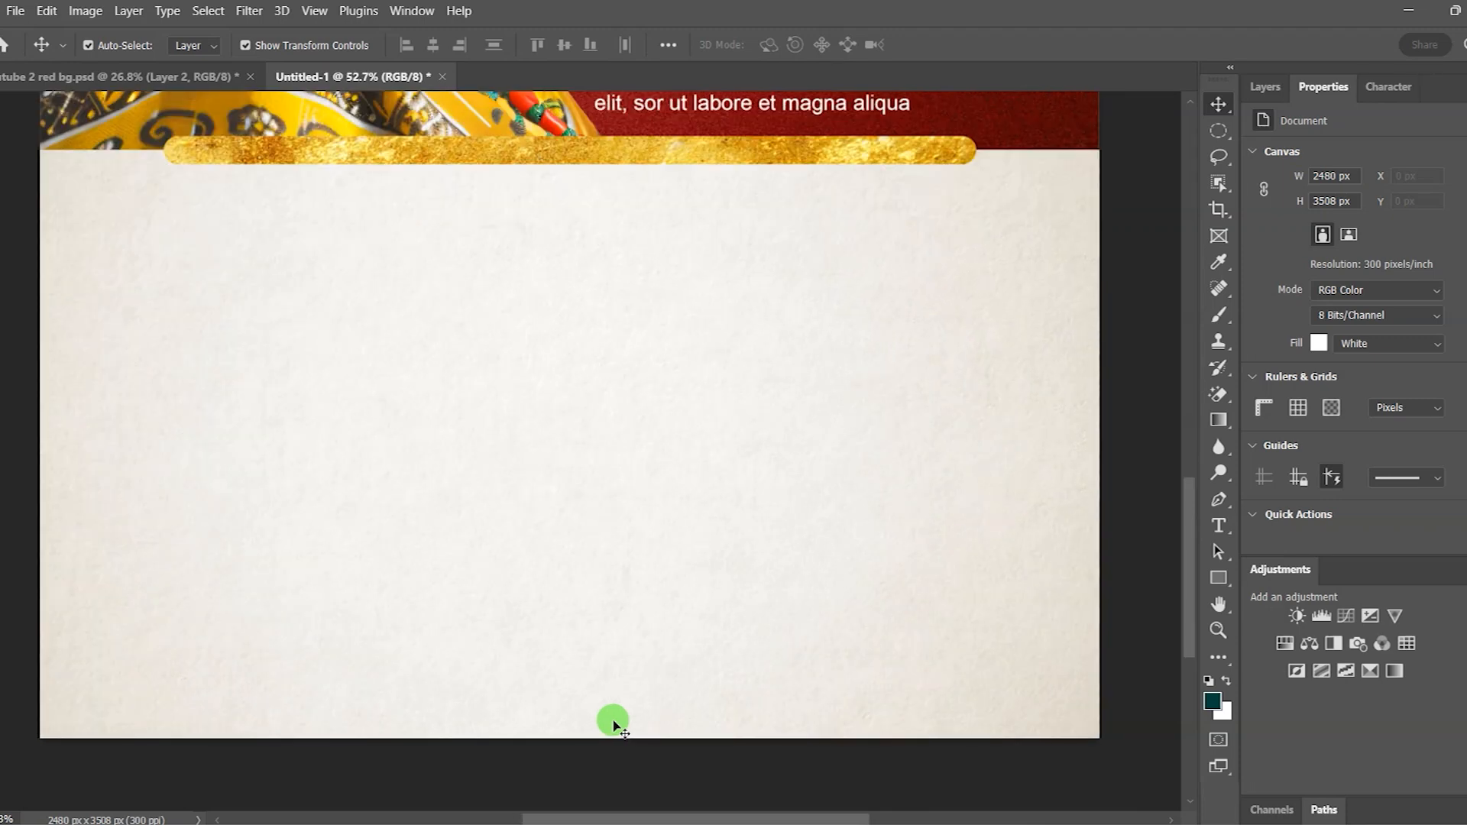
left_click(1219, 578)
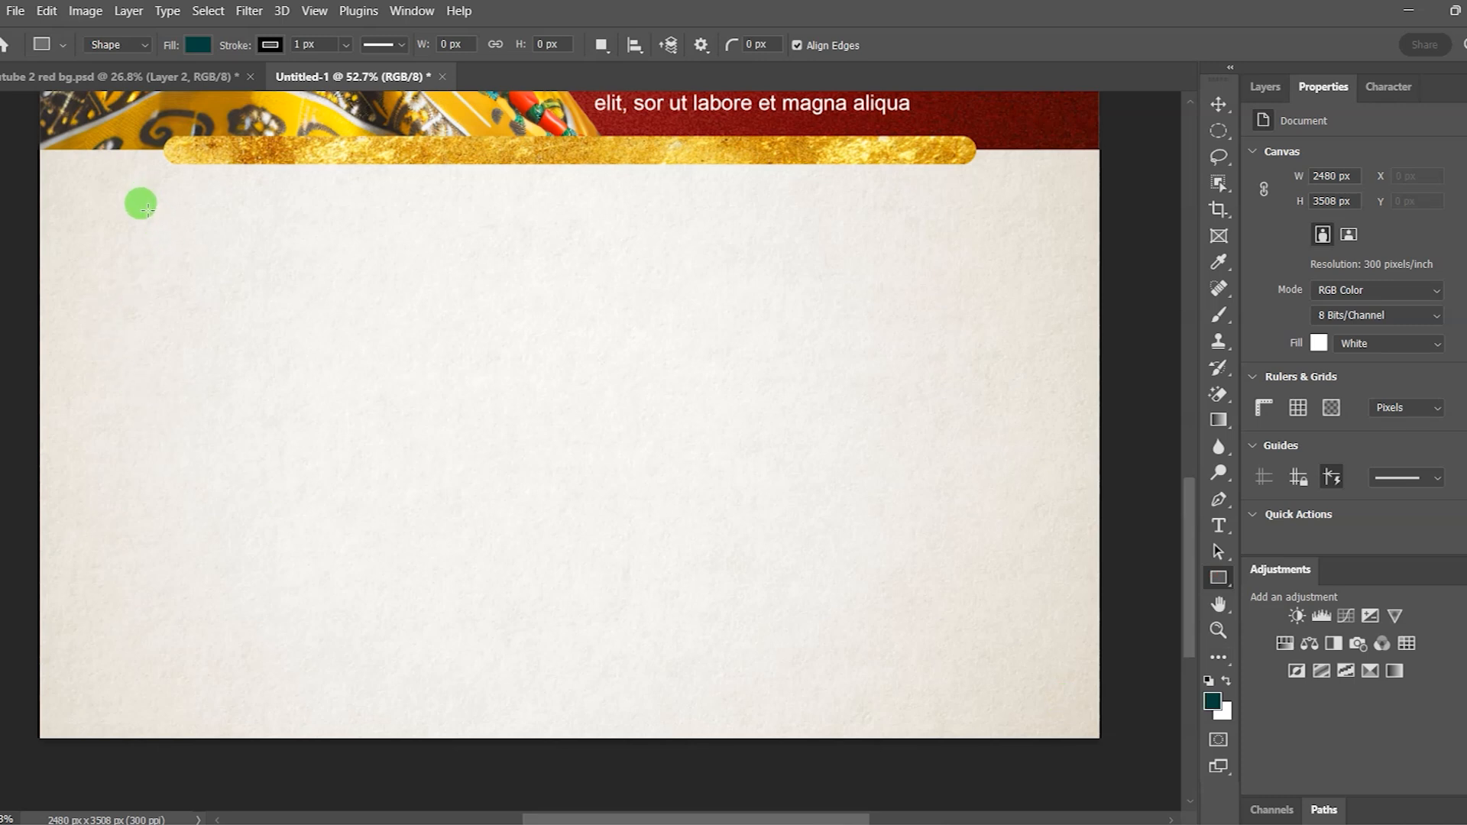
left_click_drag(146, 211, 428, 673)
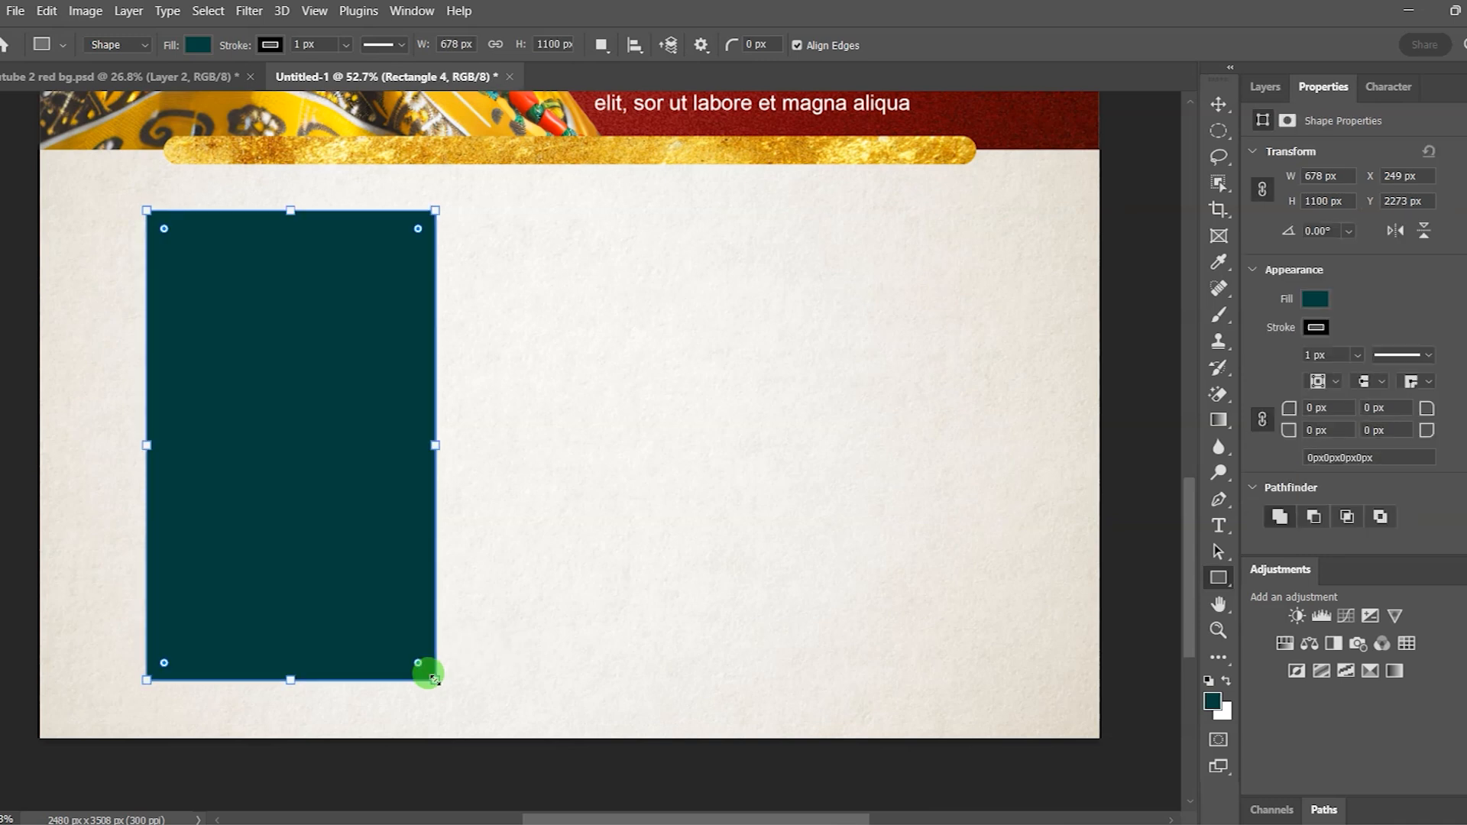
- Duplicate the teal rectangle twice to its right, forming a row of three columns with narrow gaps
left_click(1218, 104)
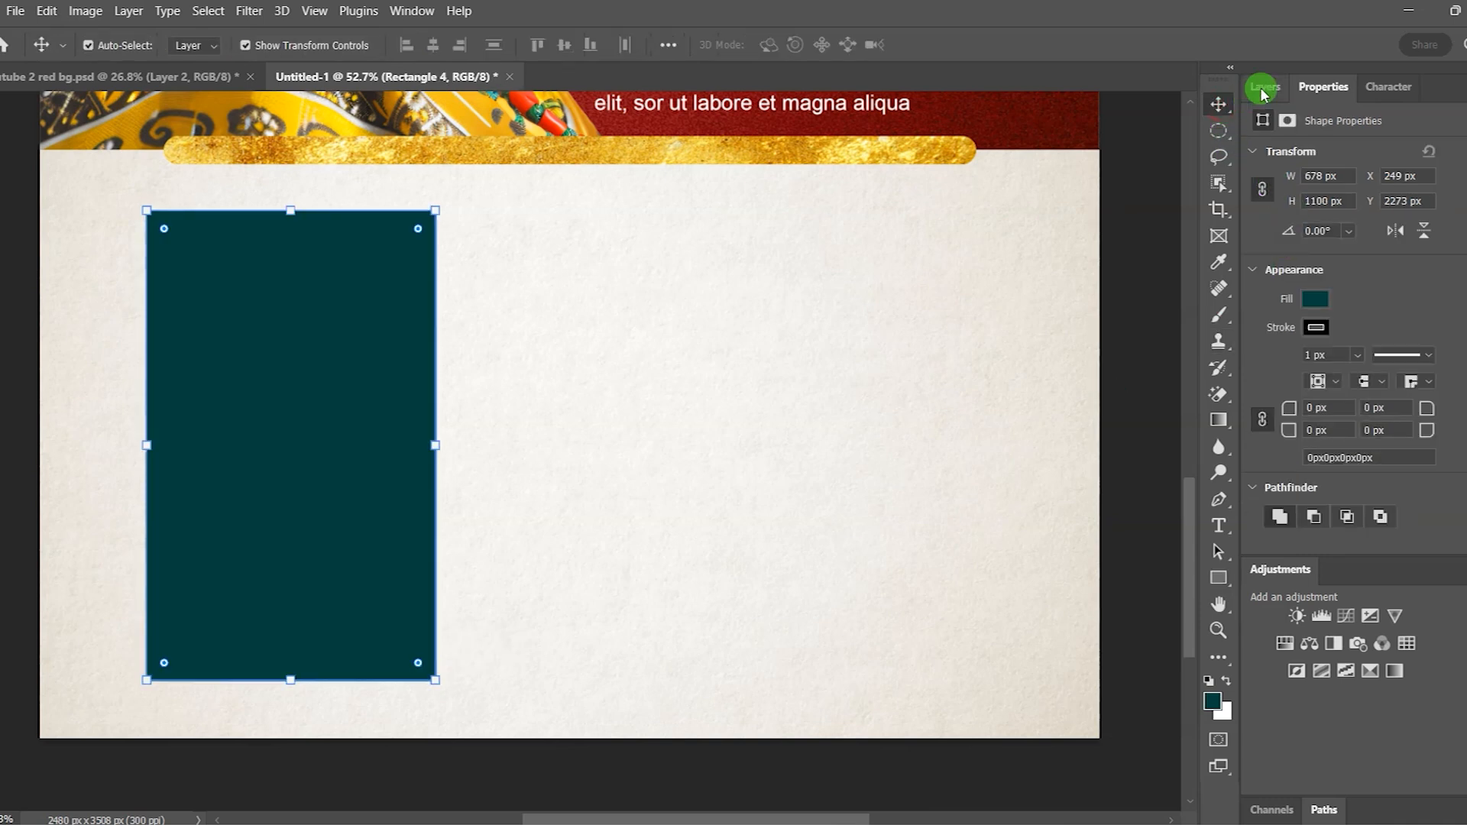
left_click(1264, 88)
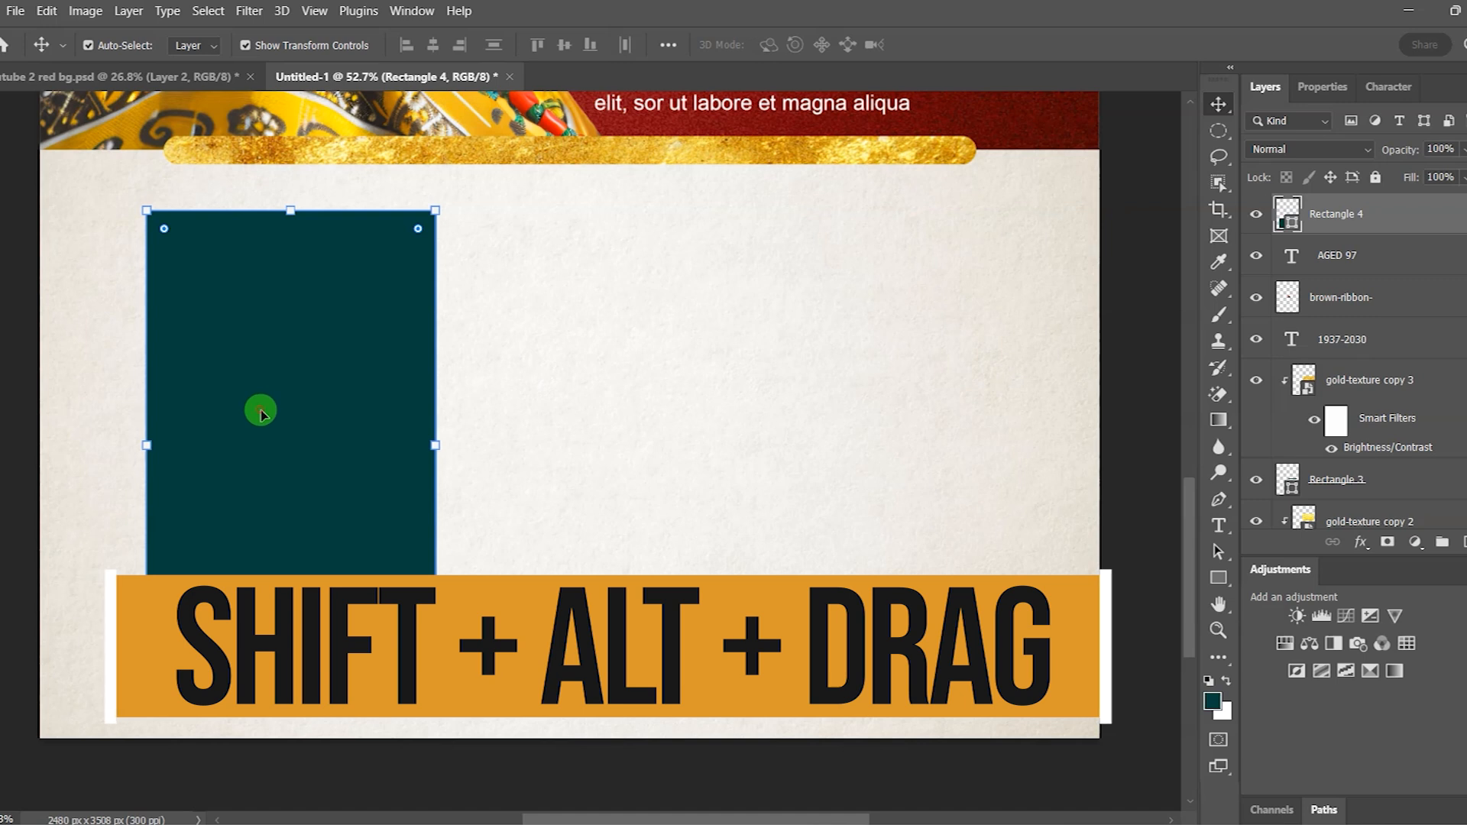
left_click_drag(254, 407, 838, 399)
- Select all three teal rectangles and shift them together about 90 px to the left on the page
left_click(399, 417)
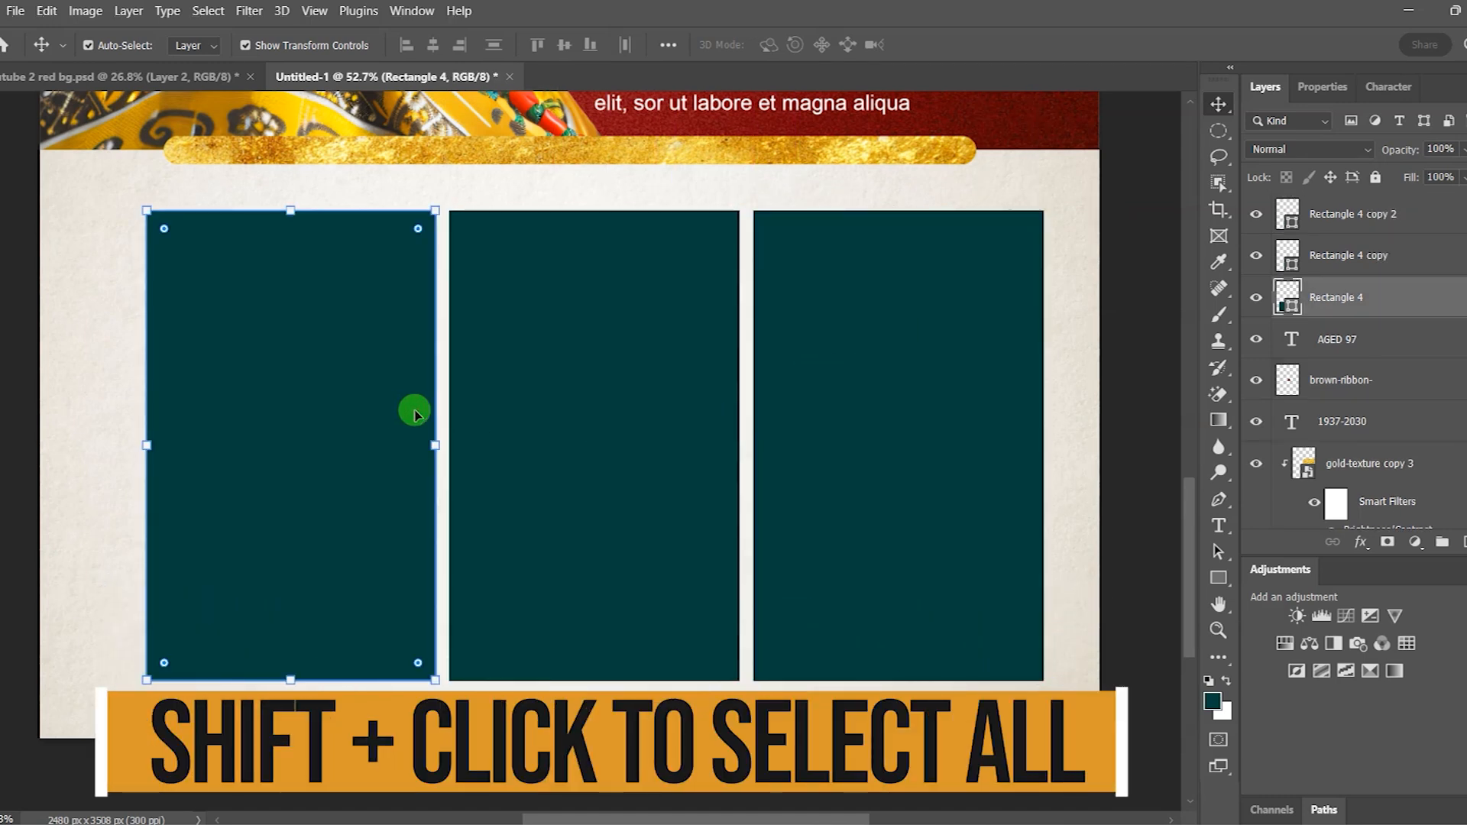
left_click(498, 399, "shift")
left_click(825, 403, "shift")
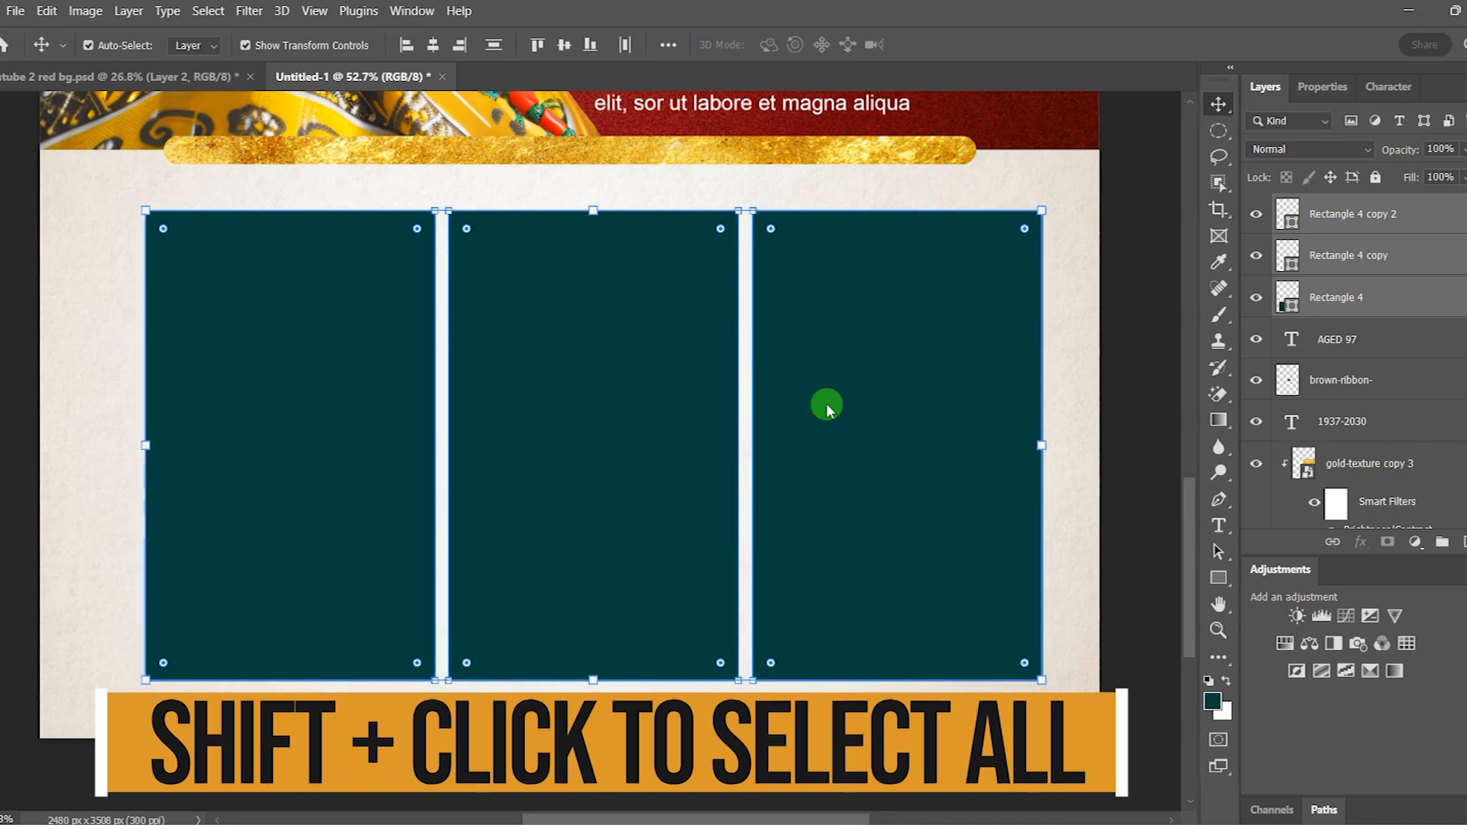
key("shift+Left")
key("shift+Left")
key("shift+Left")
key("shift+Left")
key("shift+Left")
key("shift+Left")
key("shift+Left")
key("shift+Left")
key("shift+Left")
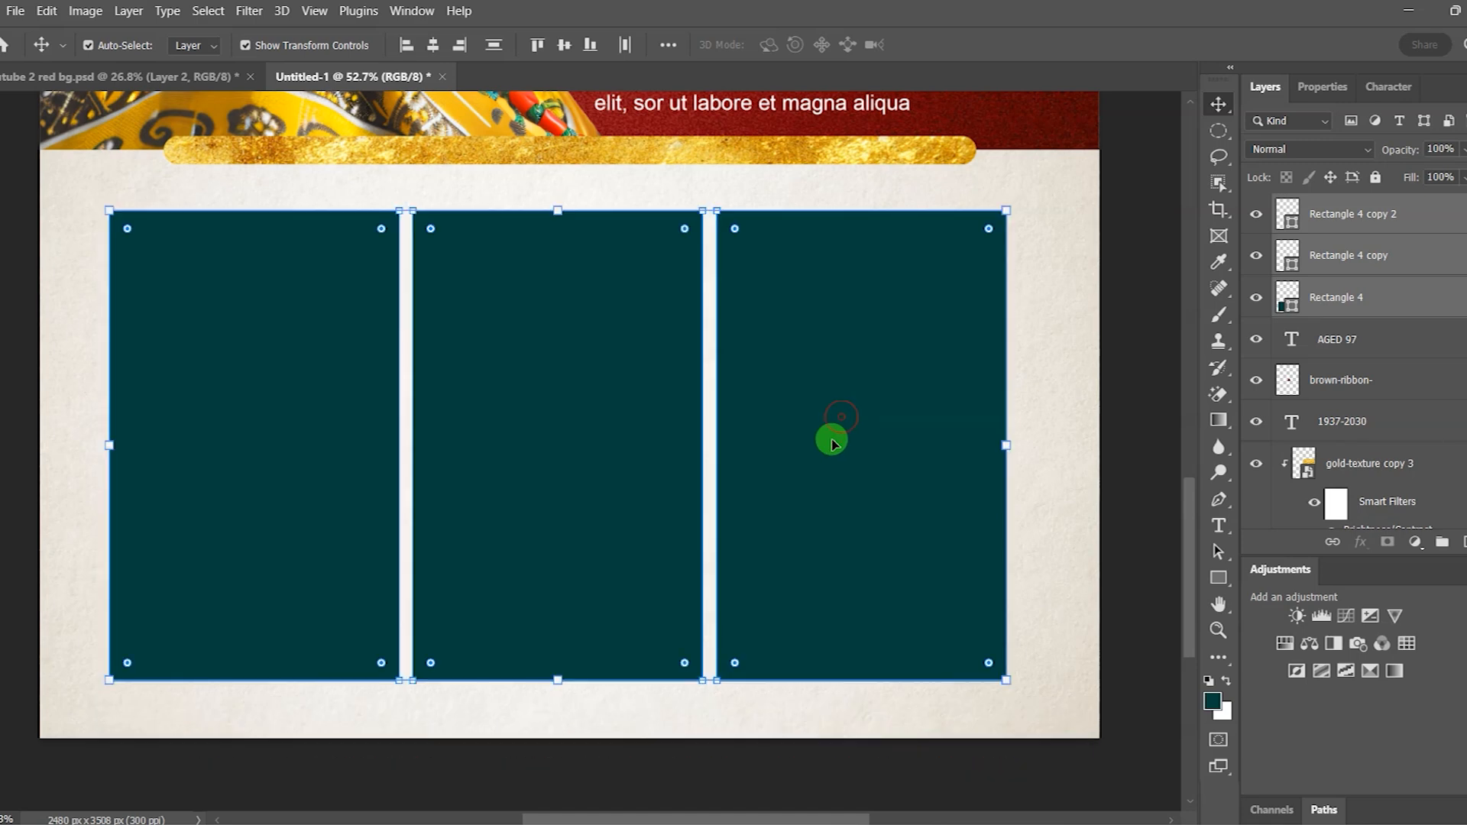
left_click(1138, 420)
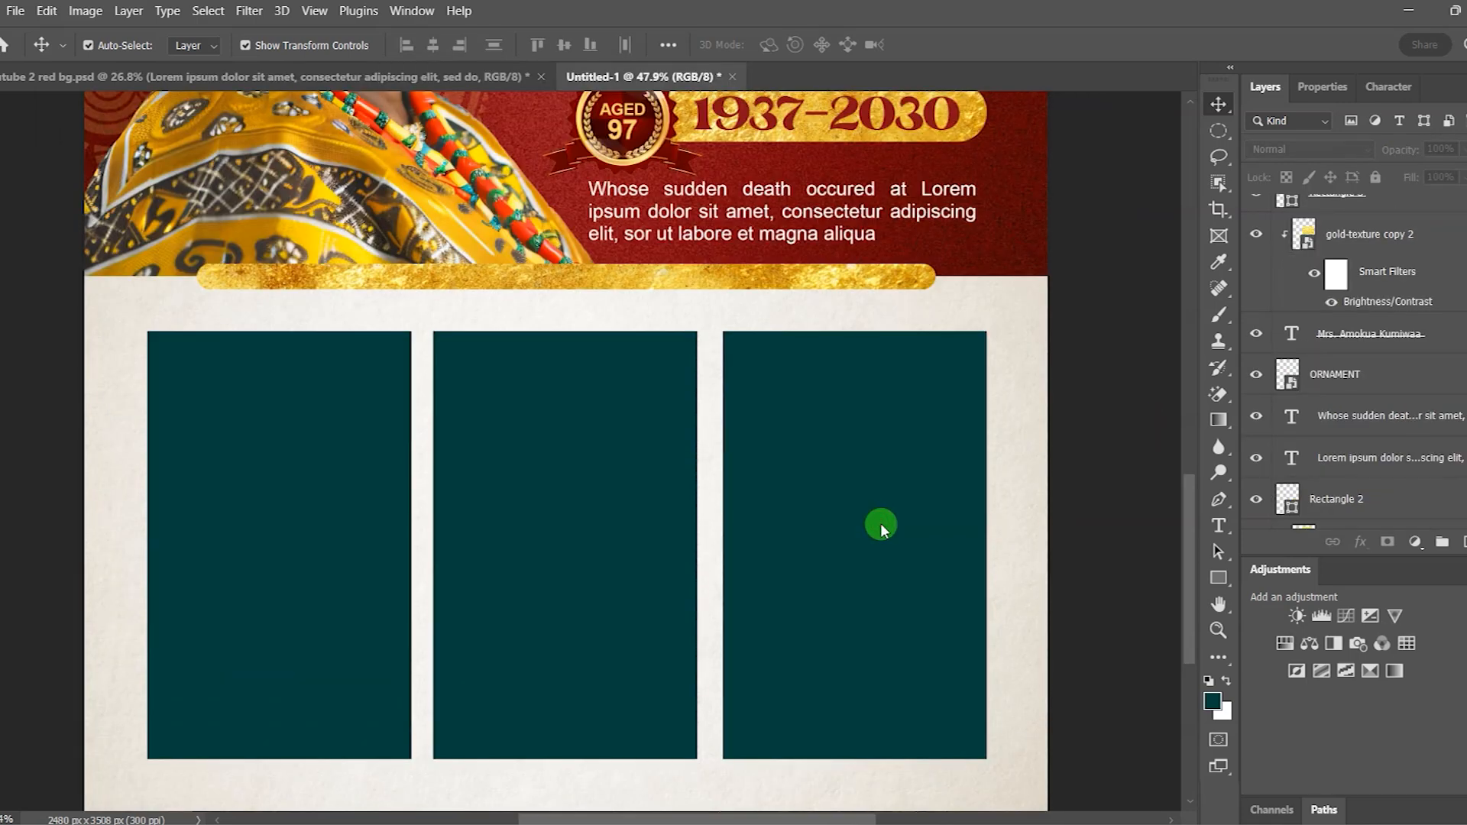
- Delete the right and middle teal rectangles, keeping only the left one
left_click(843, 426)
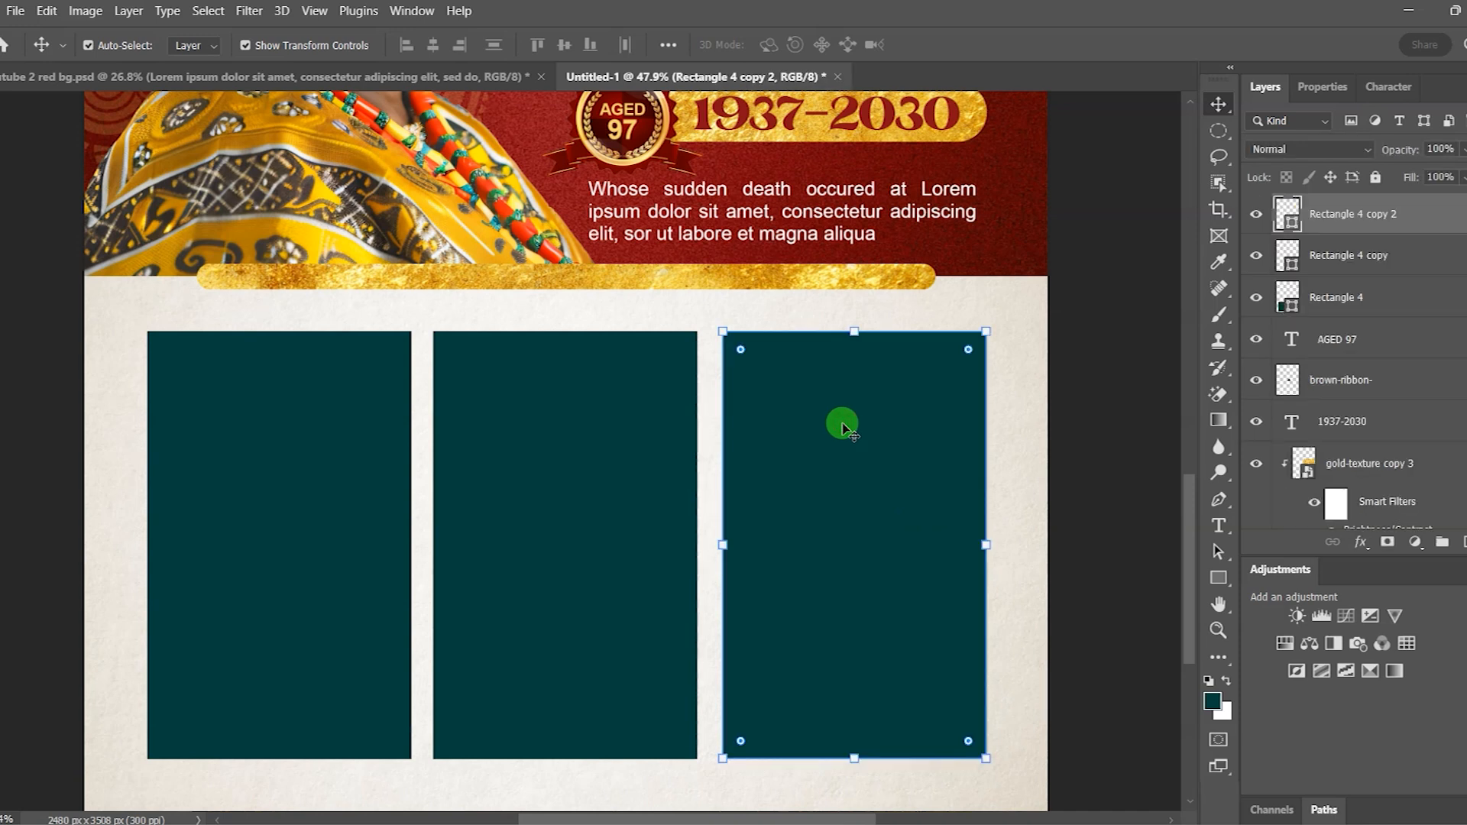
key("Delete")
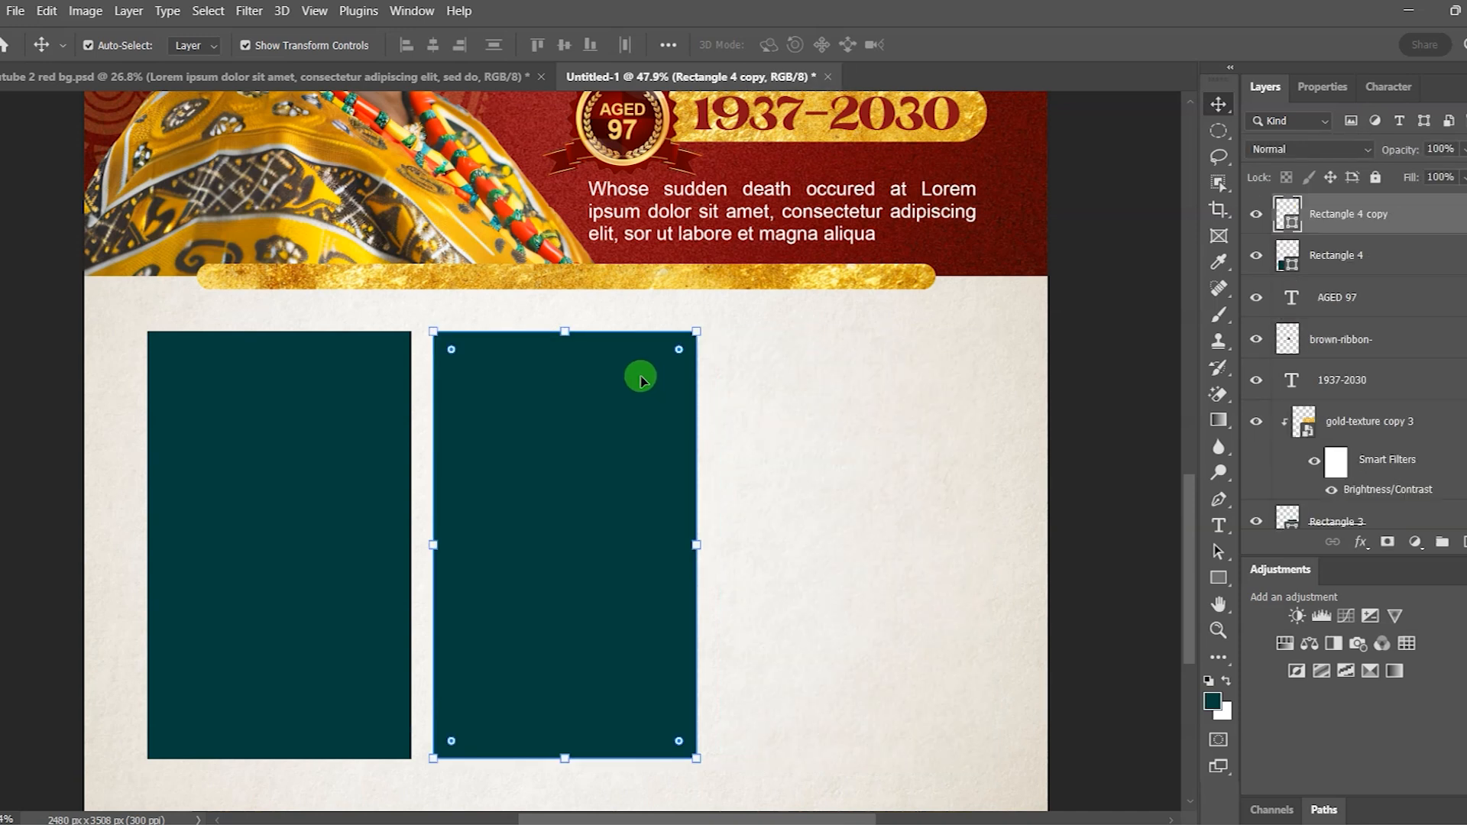
key("Delete")
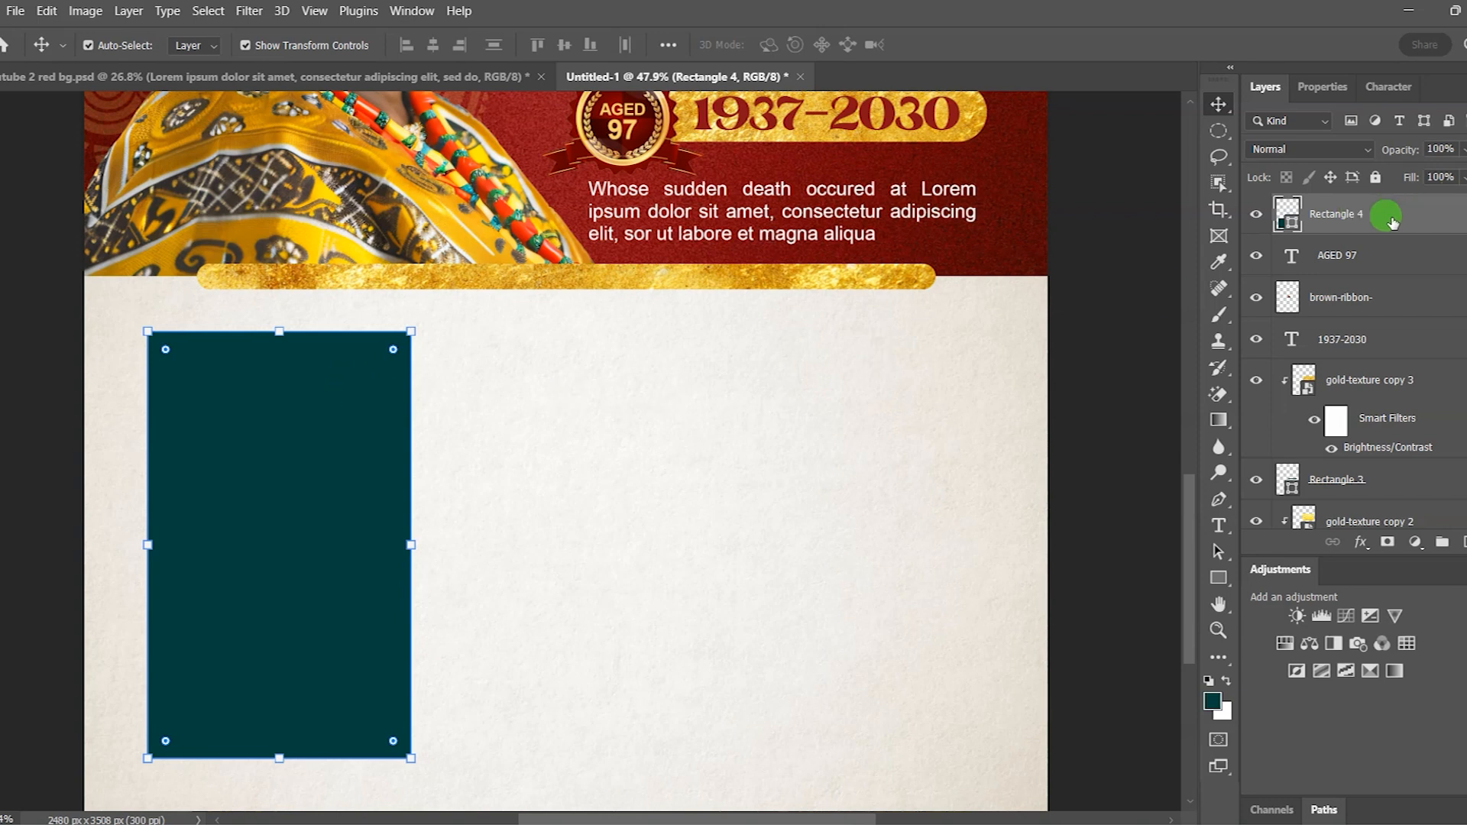
- Fill the teal rectangle's area with a Lorem ipsum paragraph text box and extend the box to about 678 by 1154 px
left_click(1221, 526)
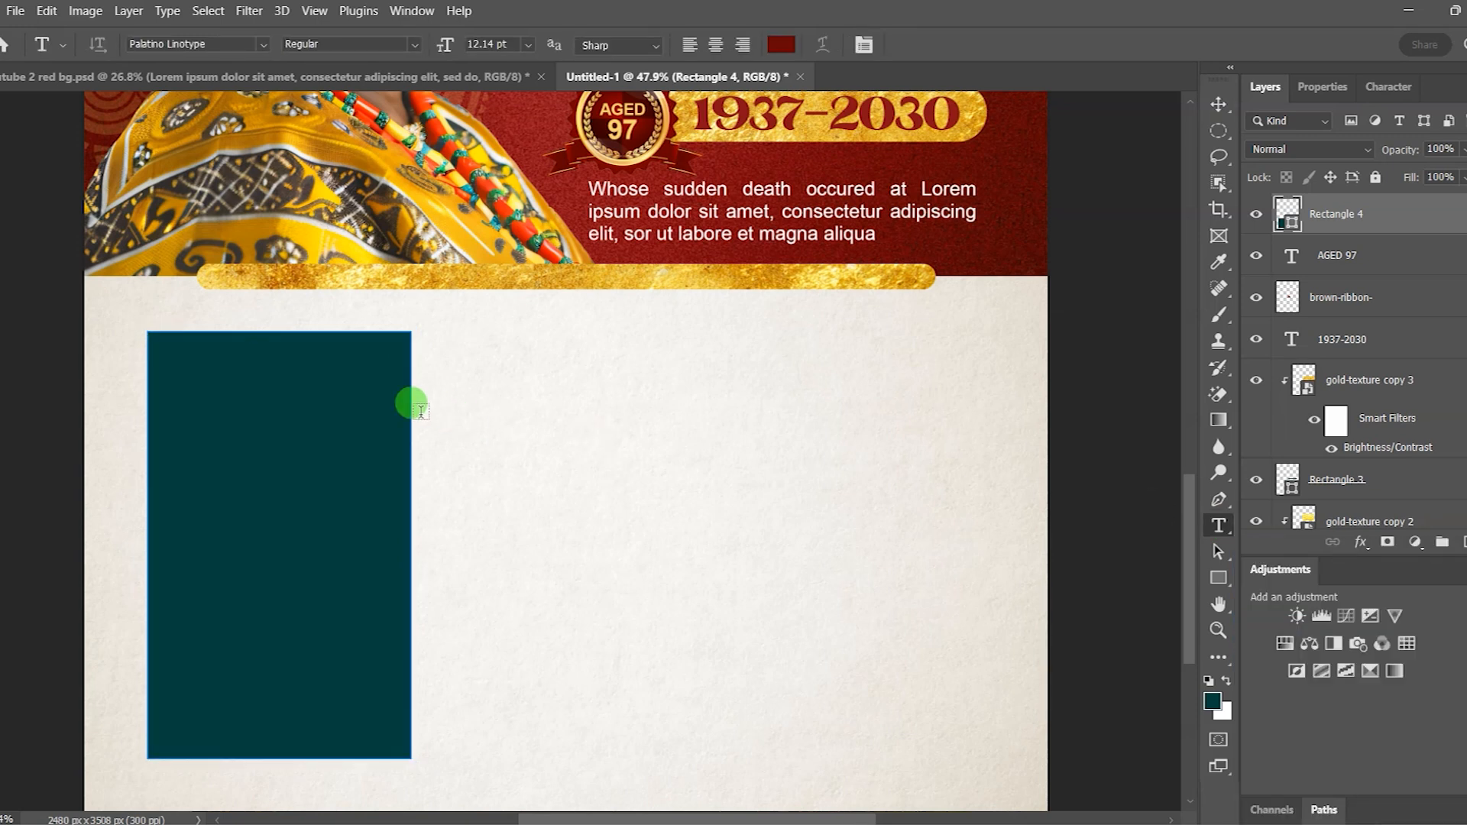
left_click(200, 377)
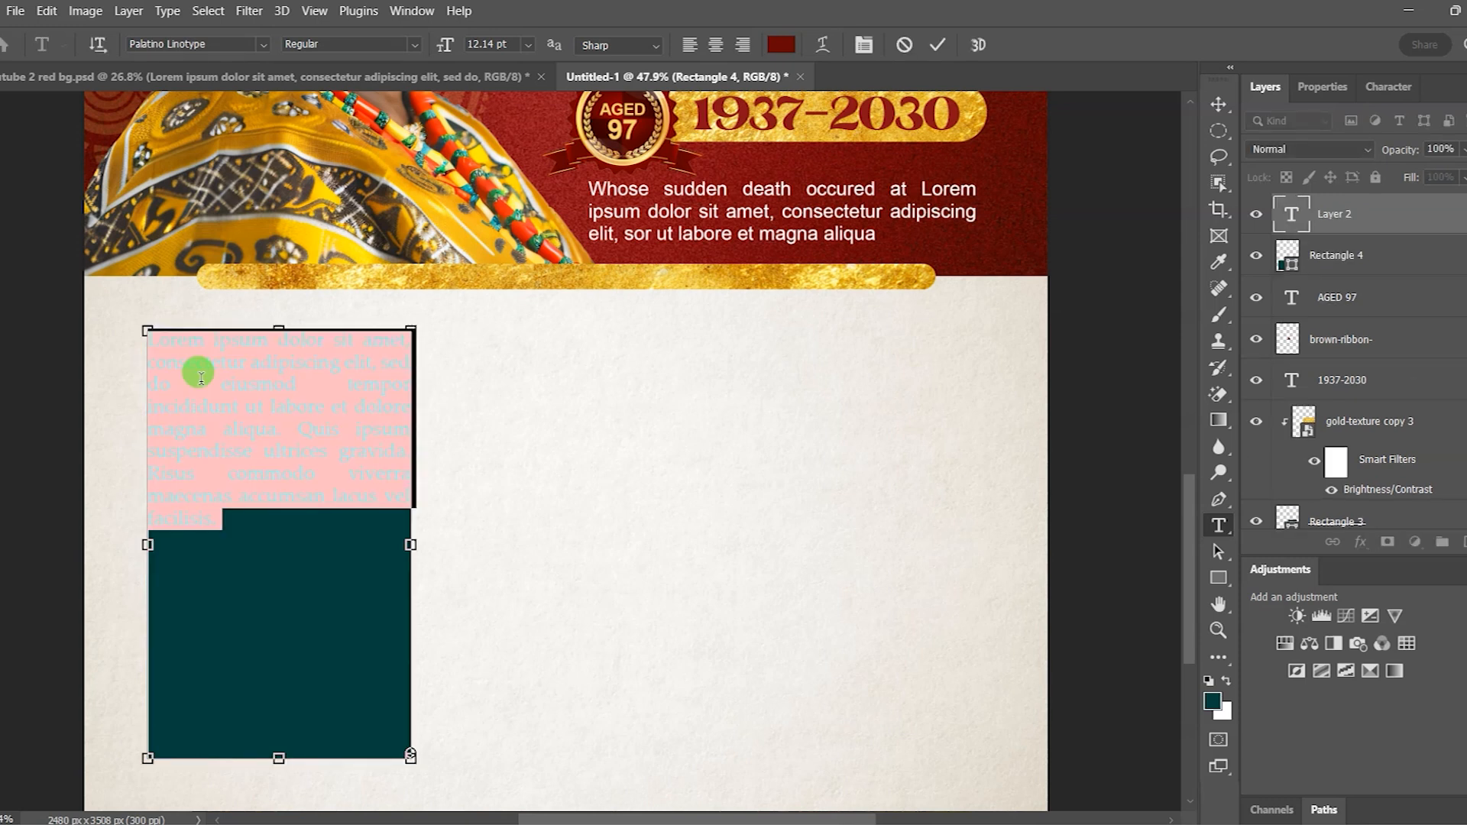
left_click(201, 376)
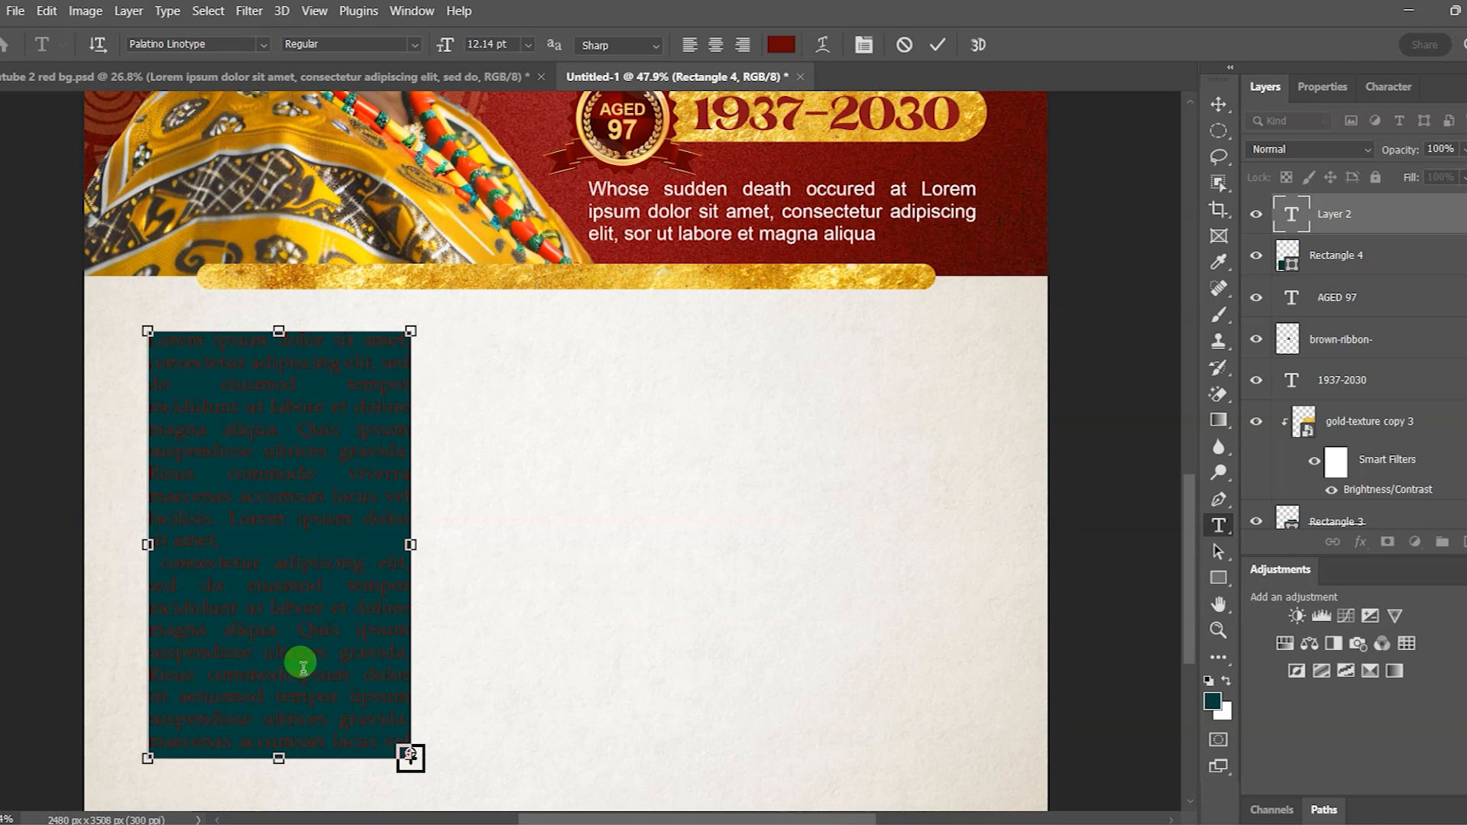
left_click_drag(279, 758, 279, 779)
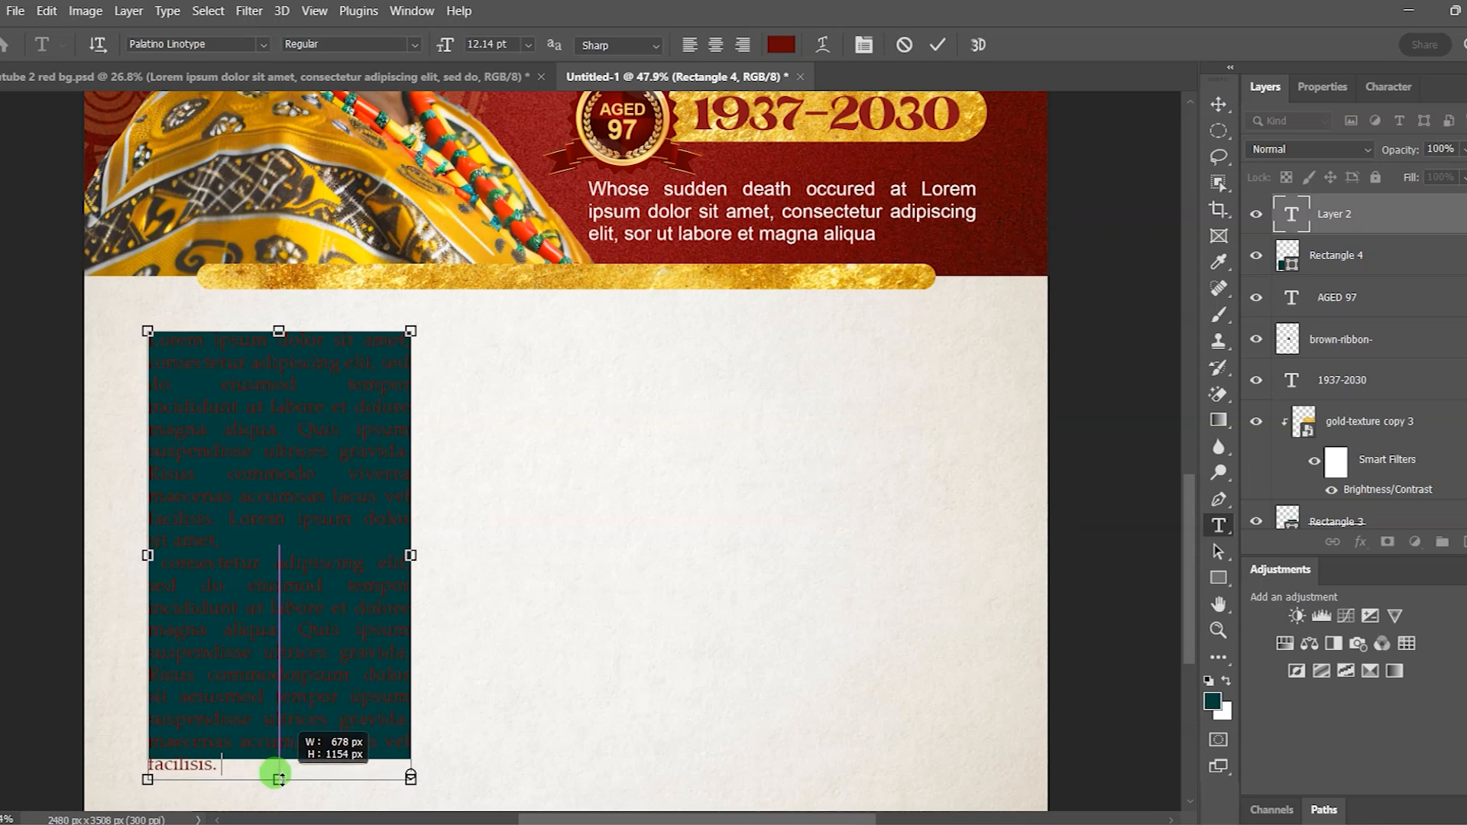
left_click_drag(279, 778, 278, 779)
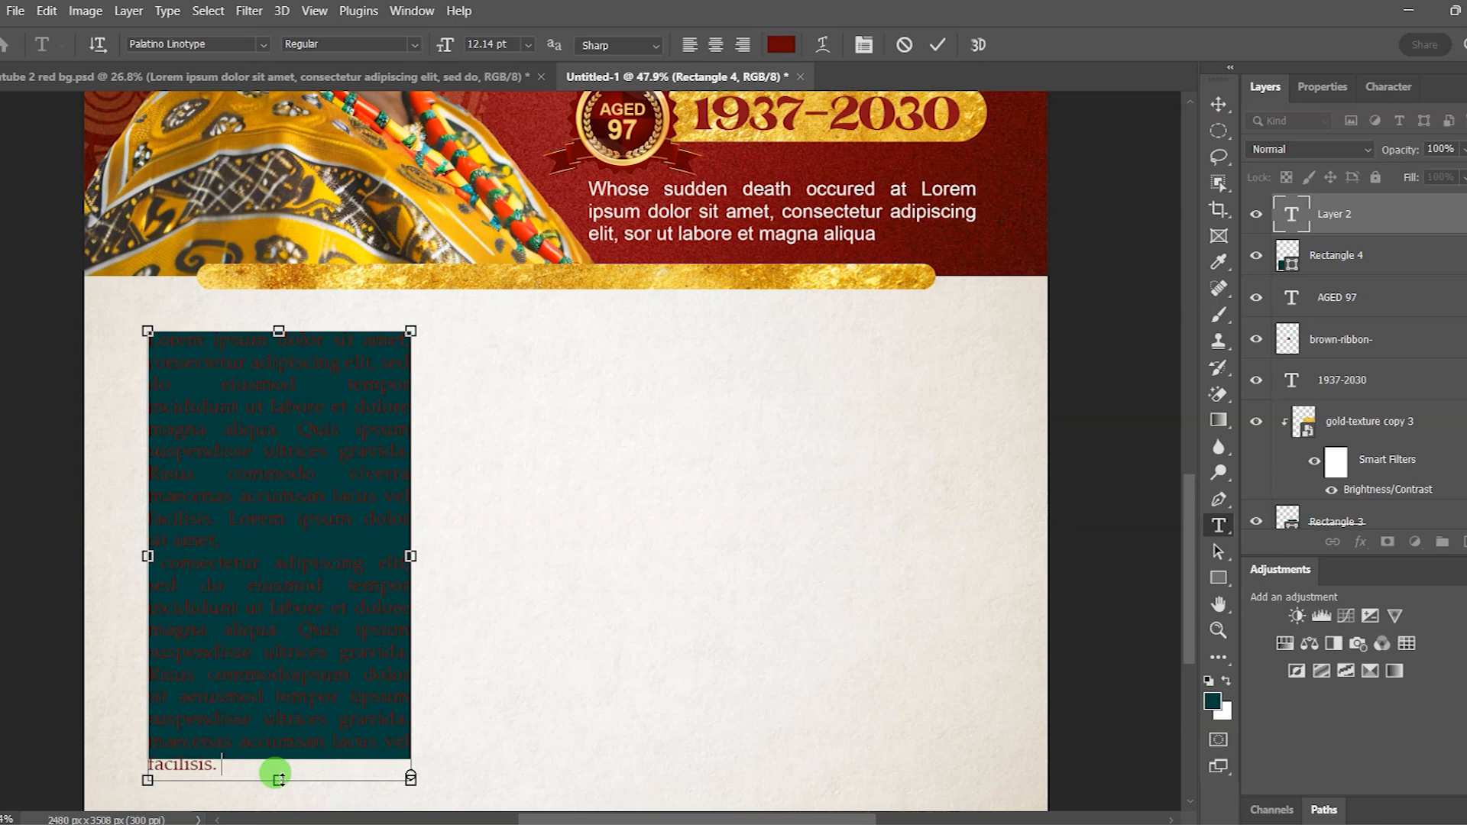
left_click(942, 46)
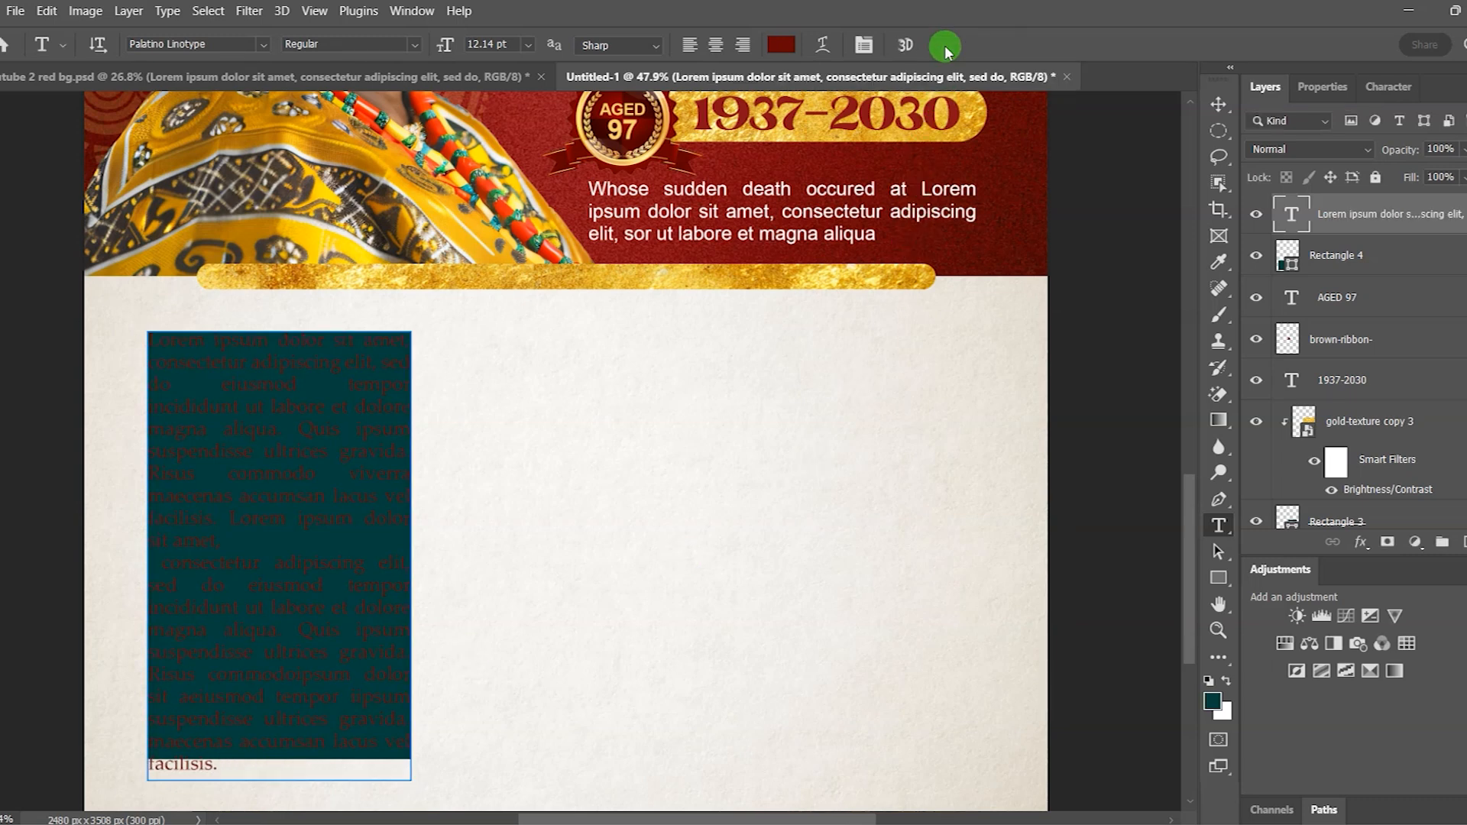
left_click(1219, 106)
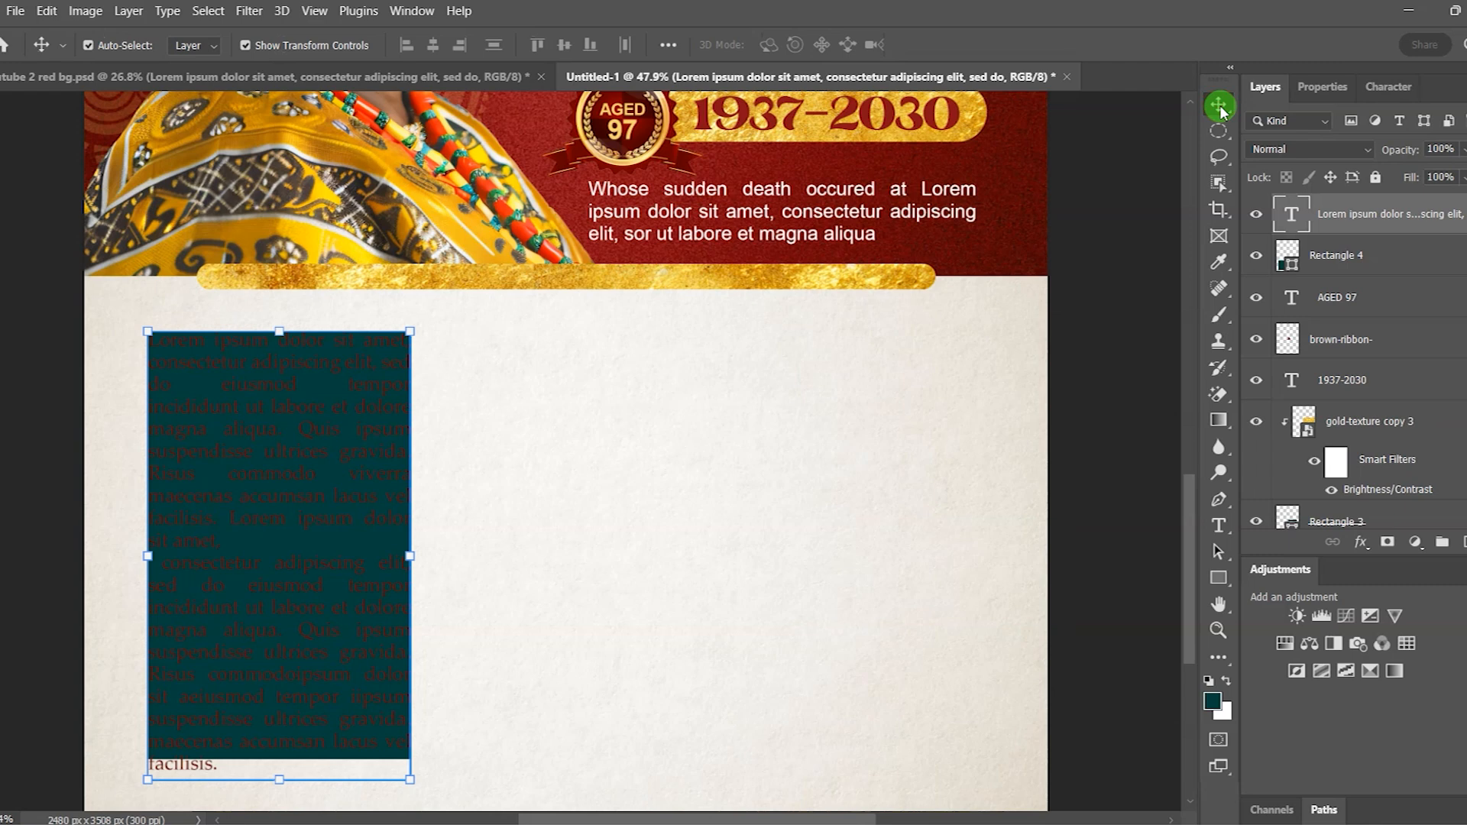
left_click(864, 567)
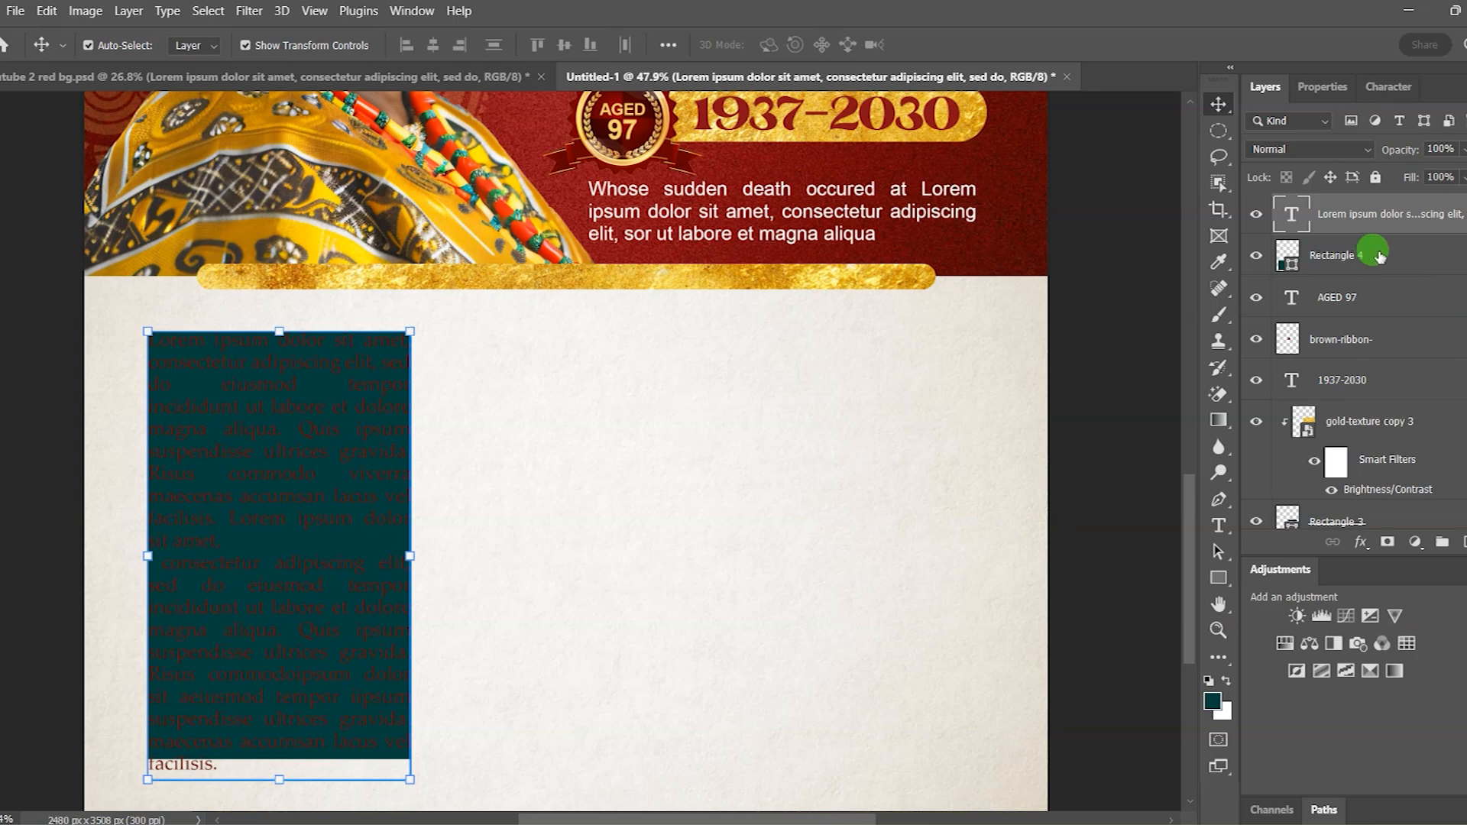
- Remove both the stroke and the fill from the teal rectangle behind the paragraph
left_click(1404, 254)
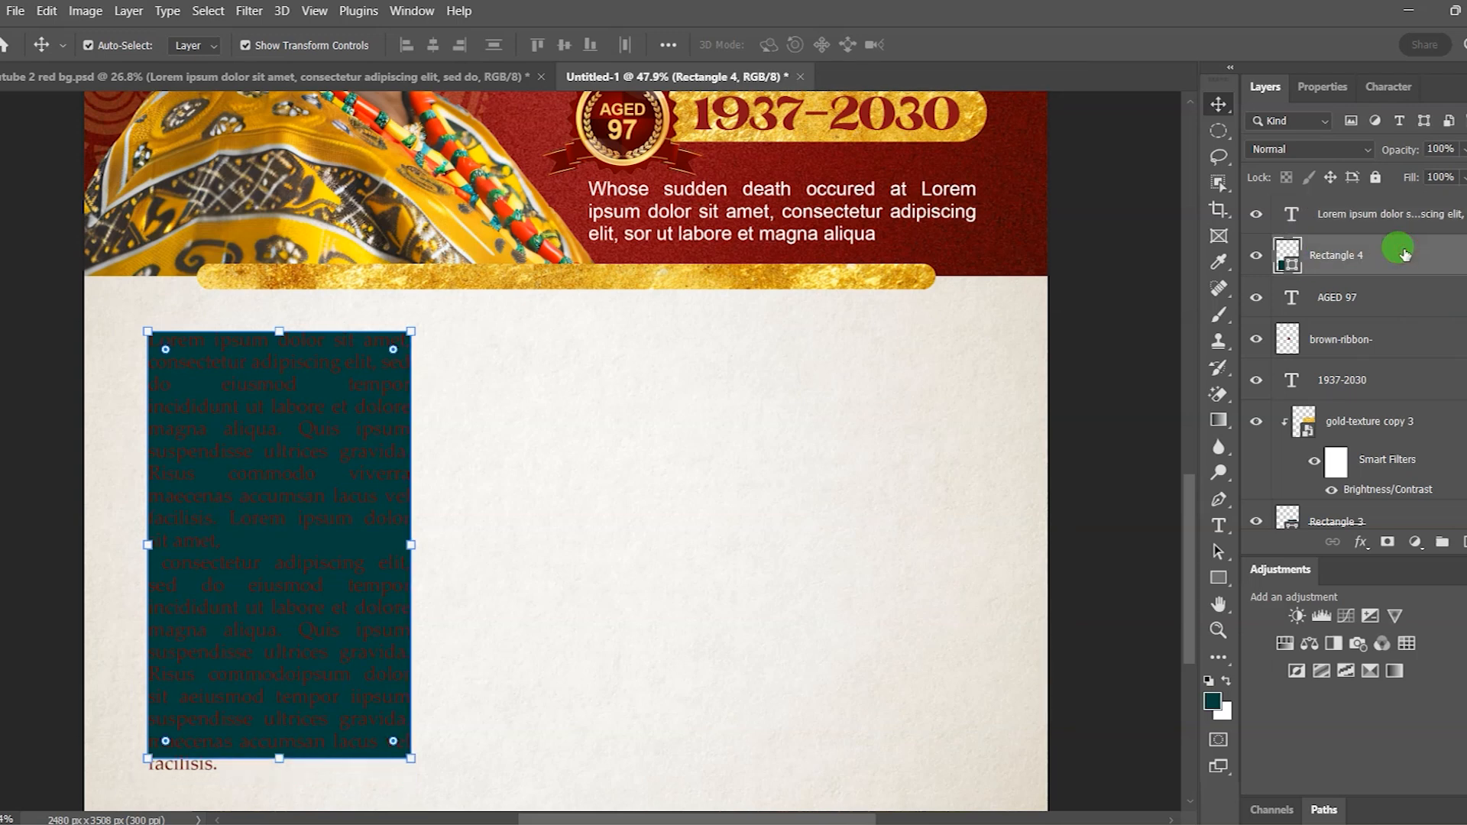
left_click(1324, 88)
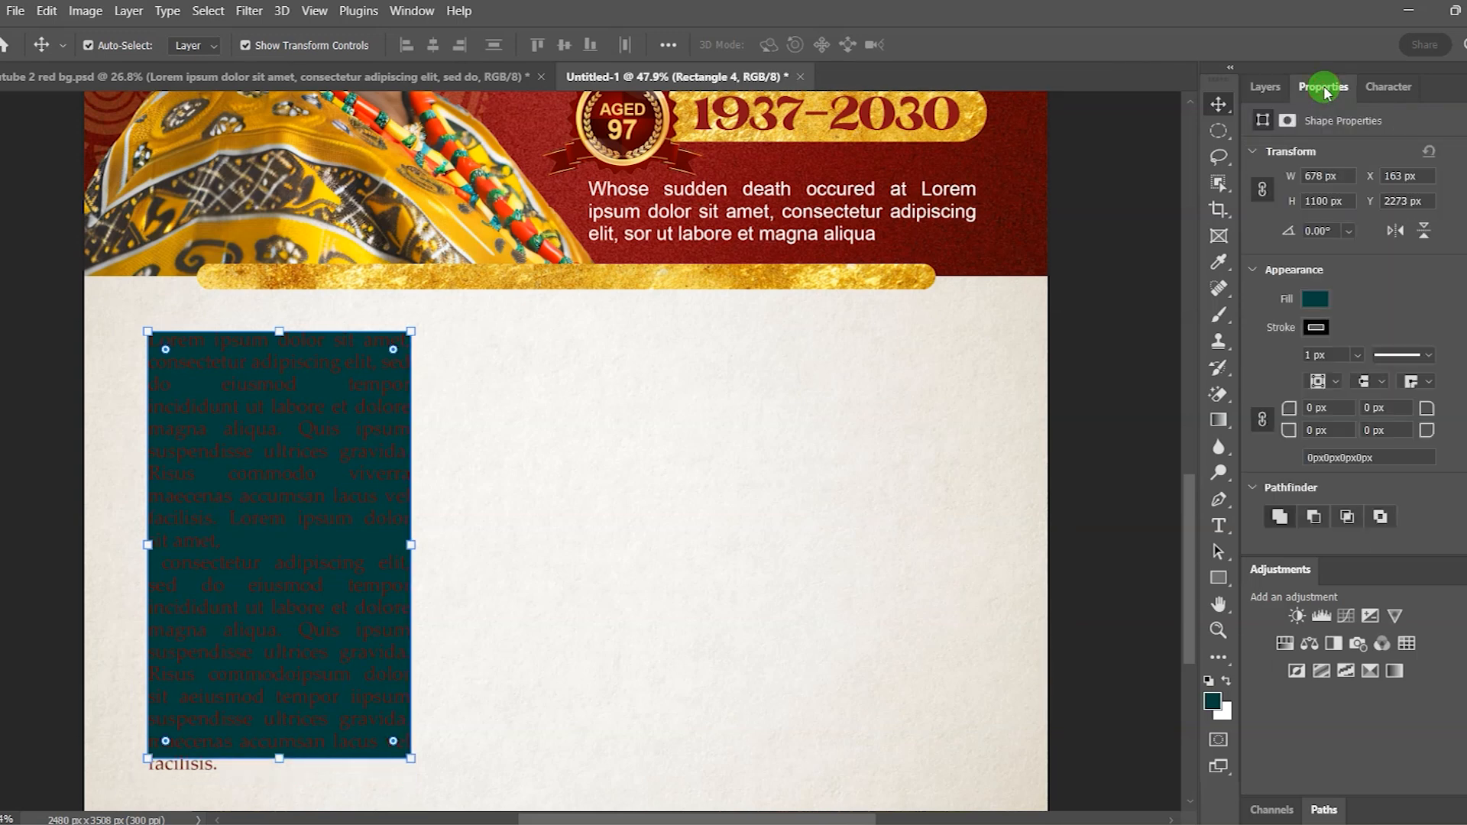
left_click(1316, 330)
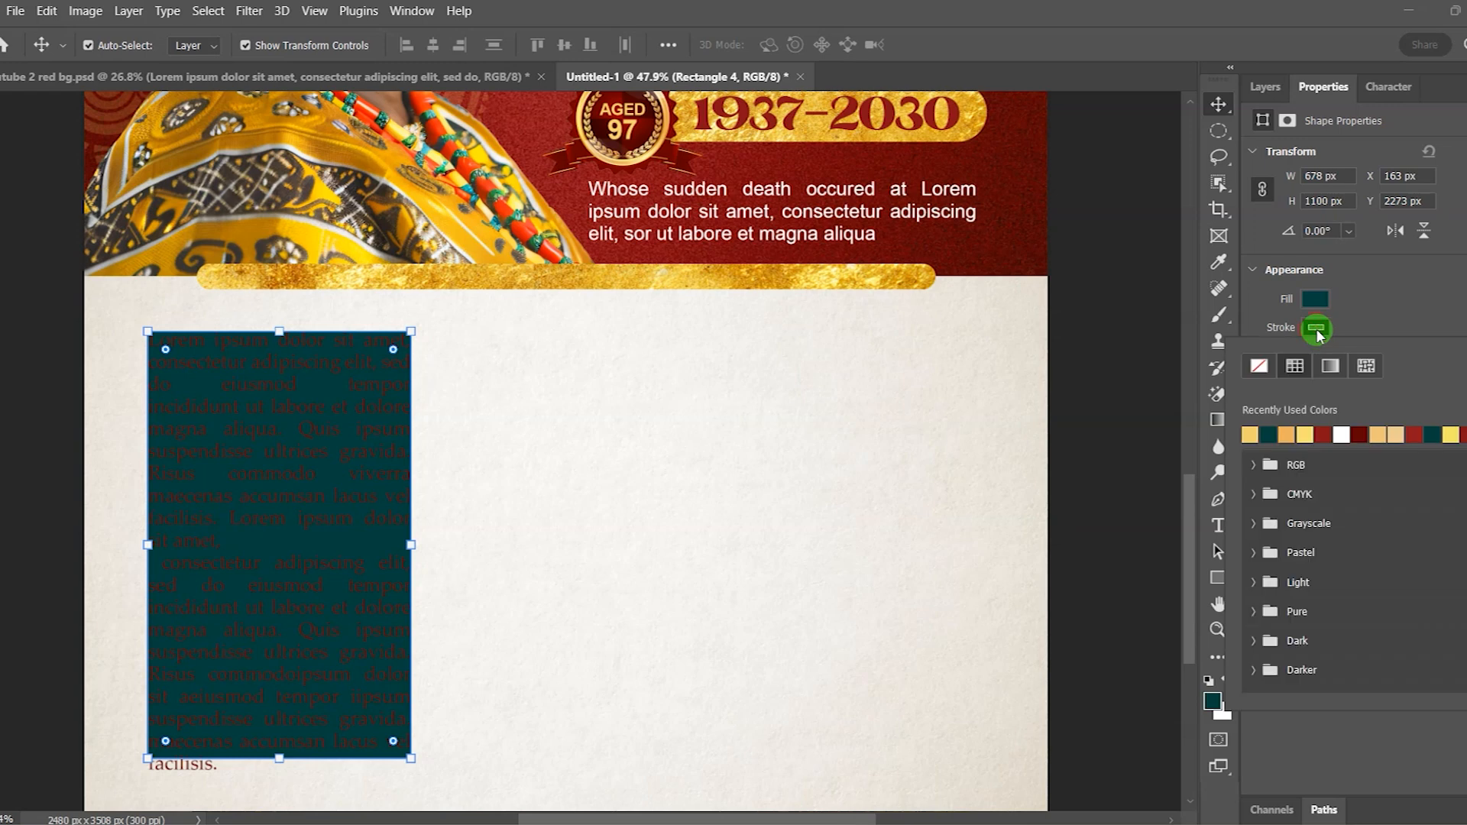
left_click(1261, 366)
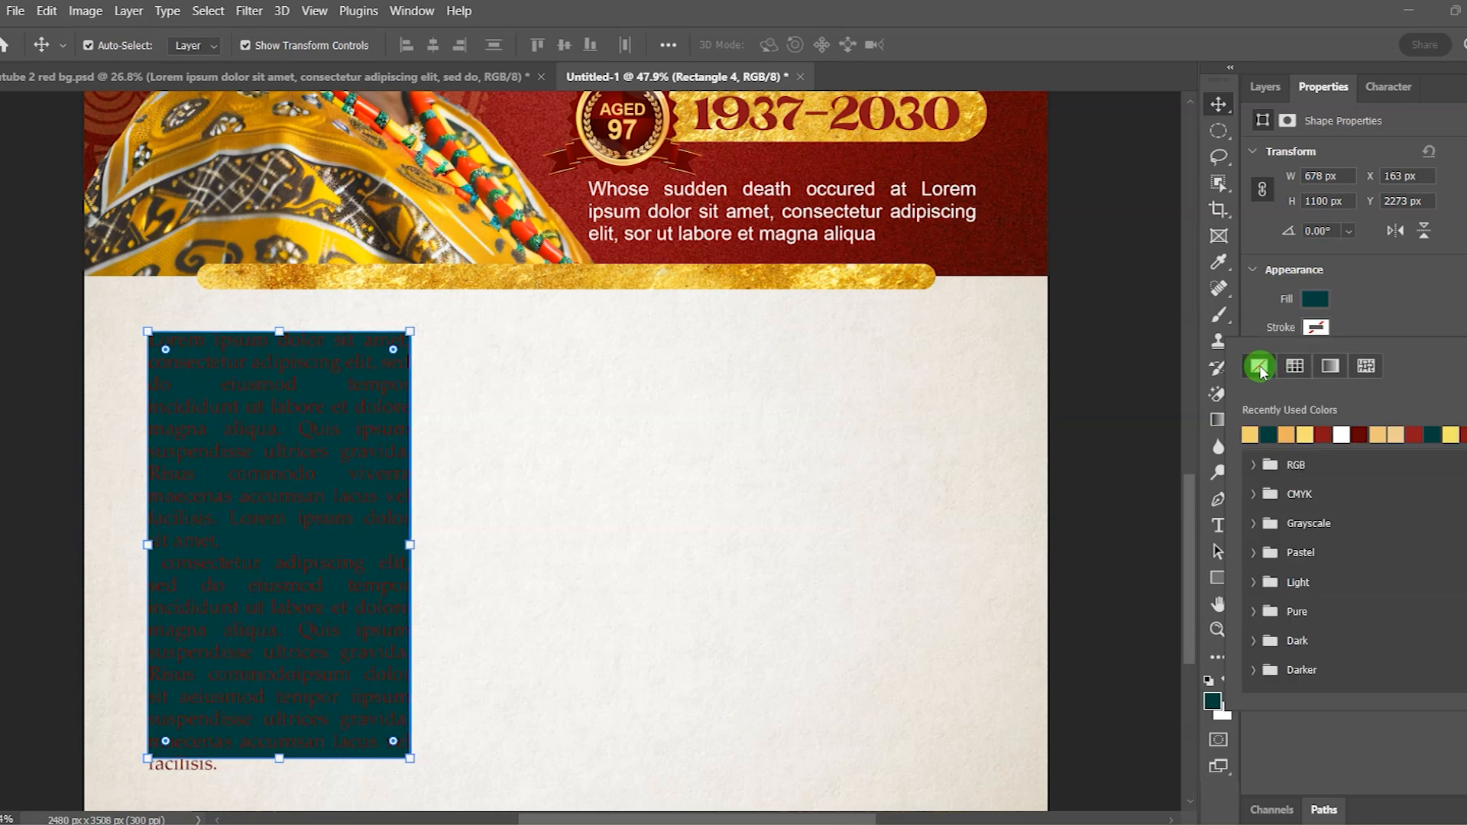
left_click(1431, 287)
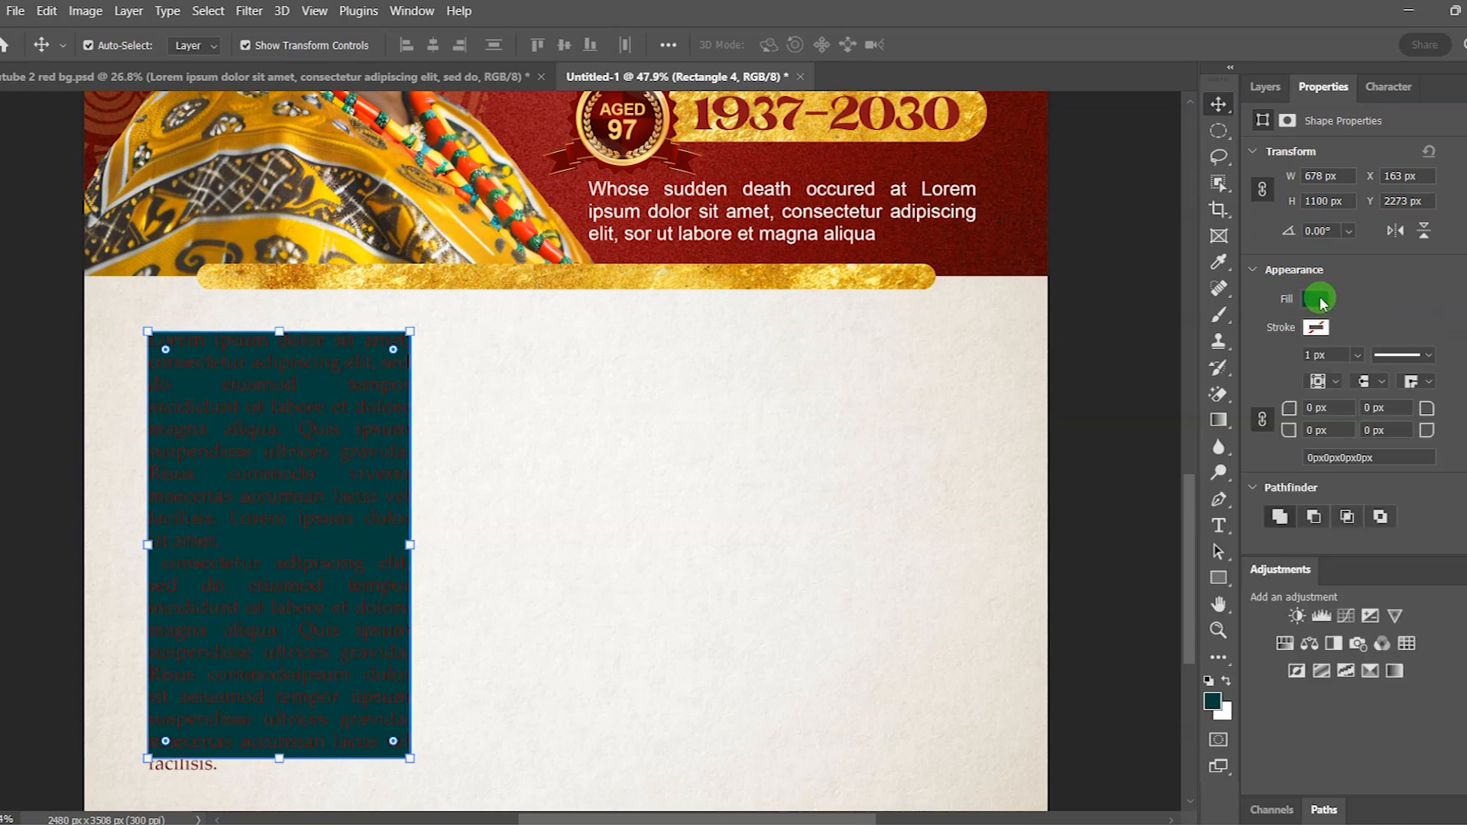
left_click(1318, 300)
left_click(1263, 336)
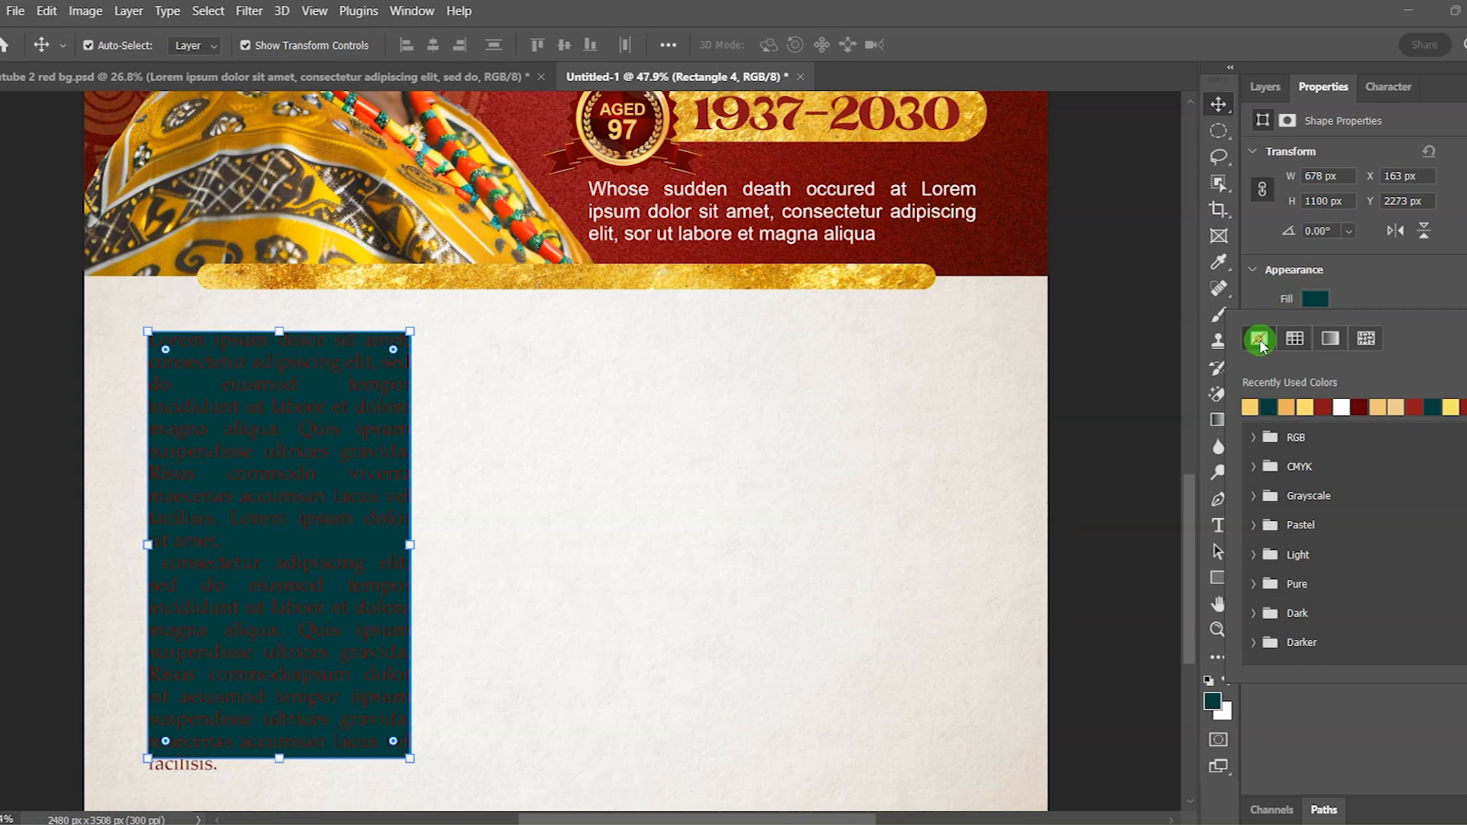
left_click(1408, 300)
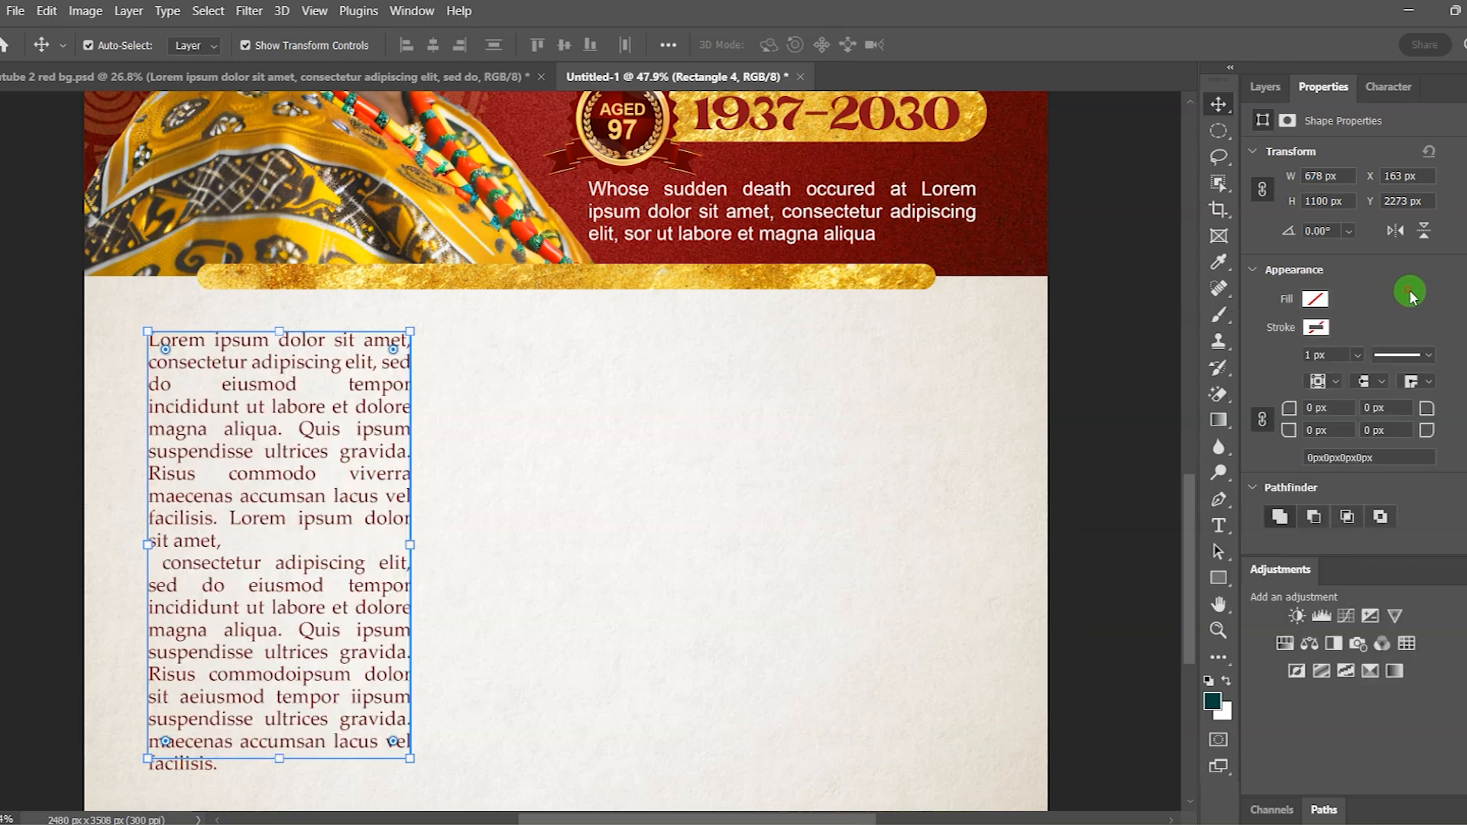
left_click(1110, 447)
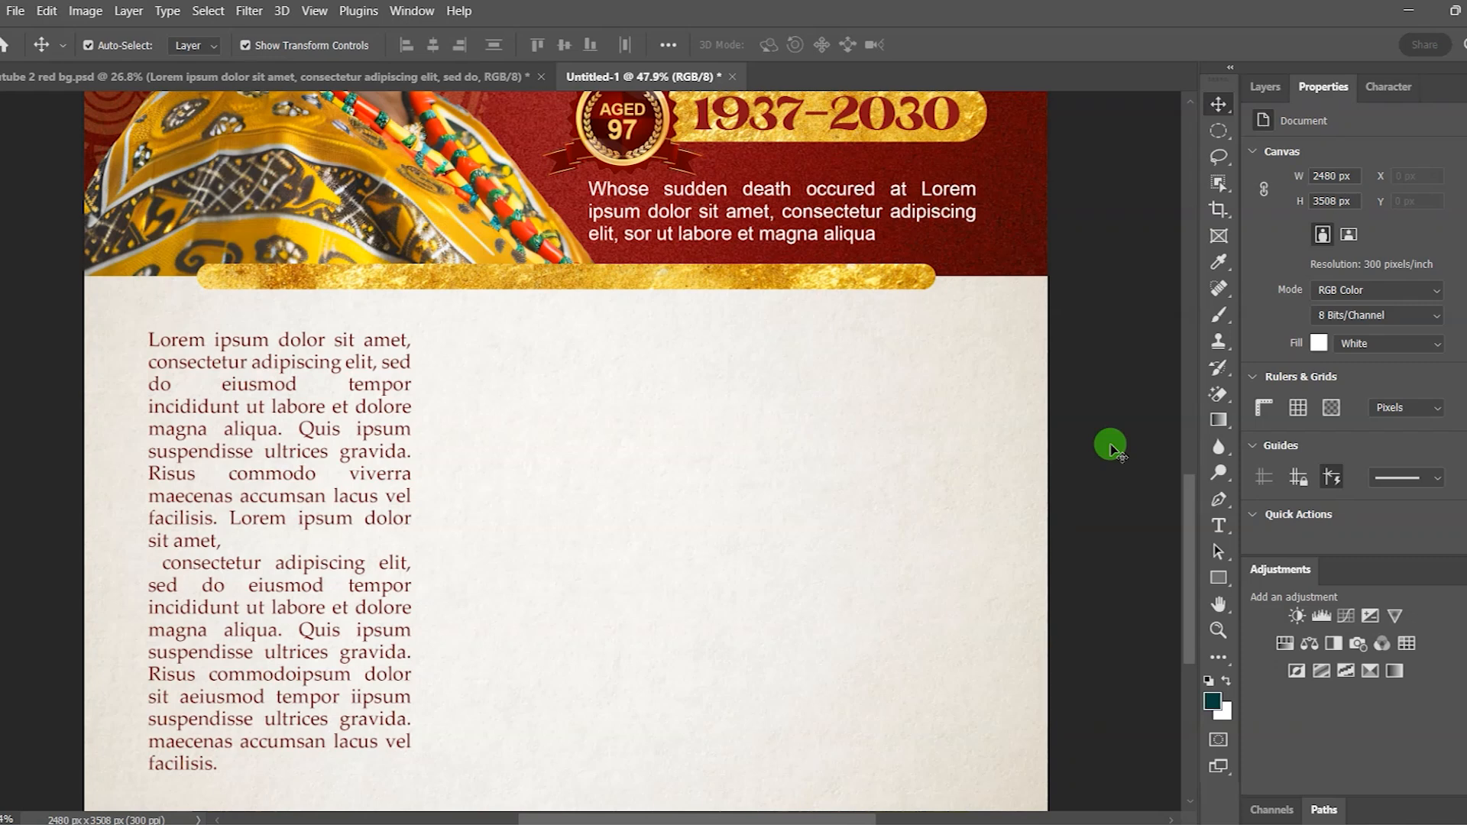
- Recolour the whole column paragraph to the red #850d14 sampled from the flyer's red background
left_click(321, 456)
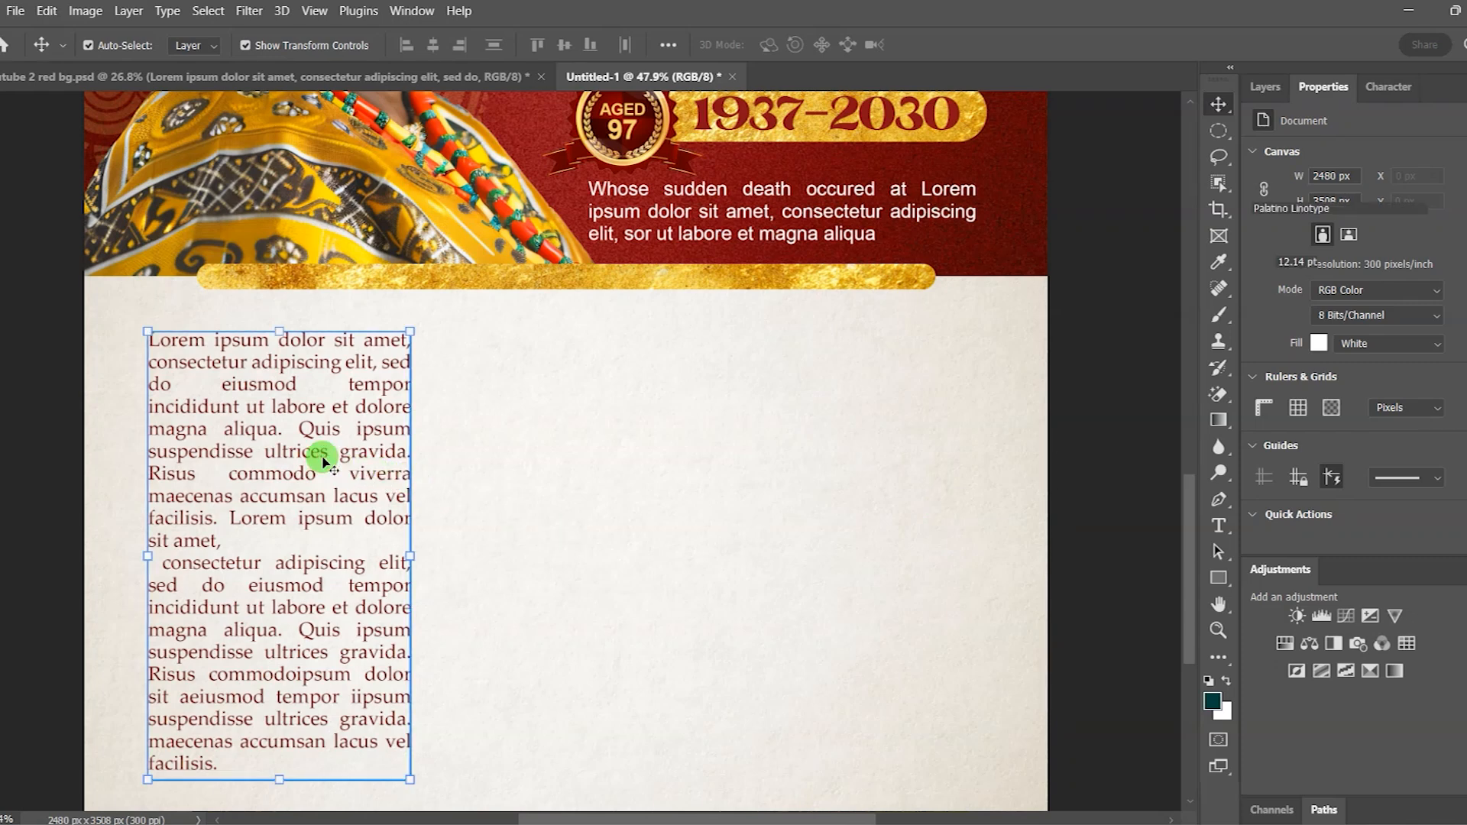
double_click(321, 459)
key("ctrl+a")
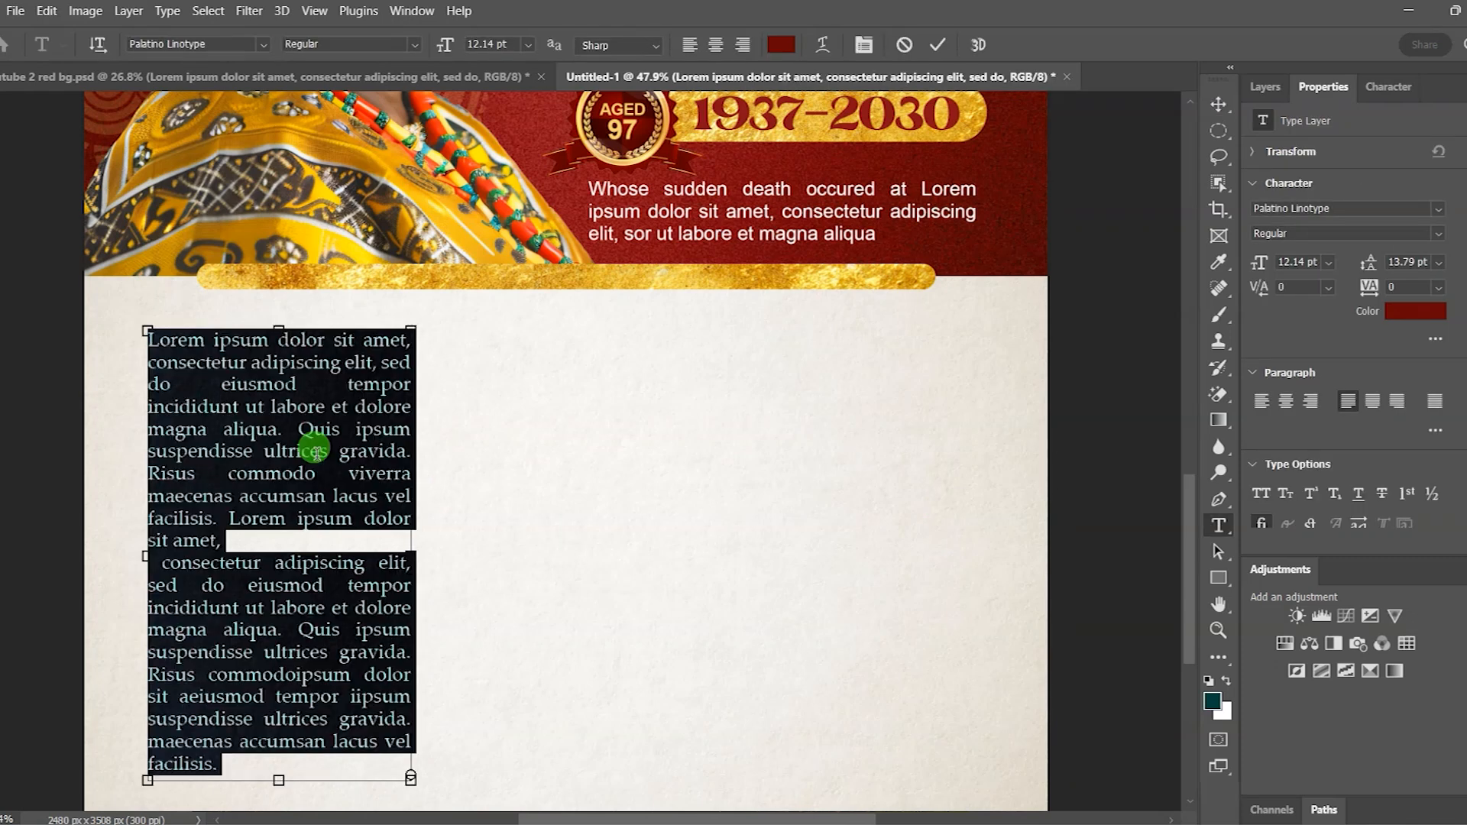
left_click(1413, 309)
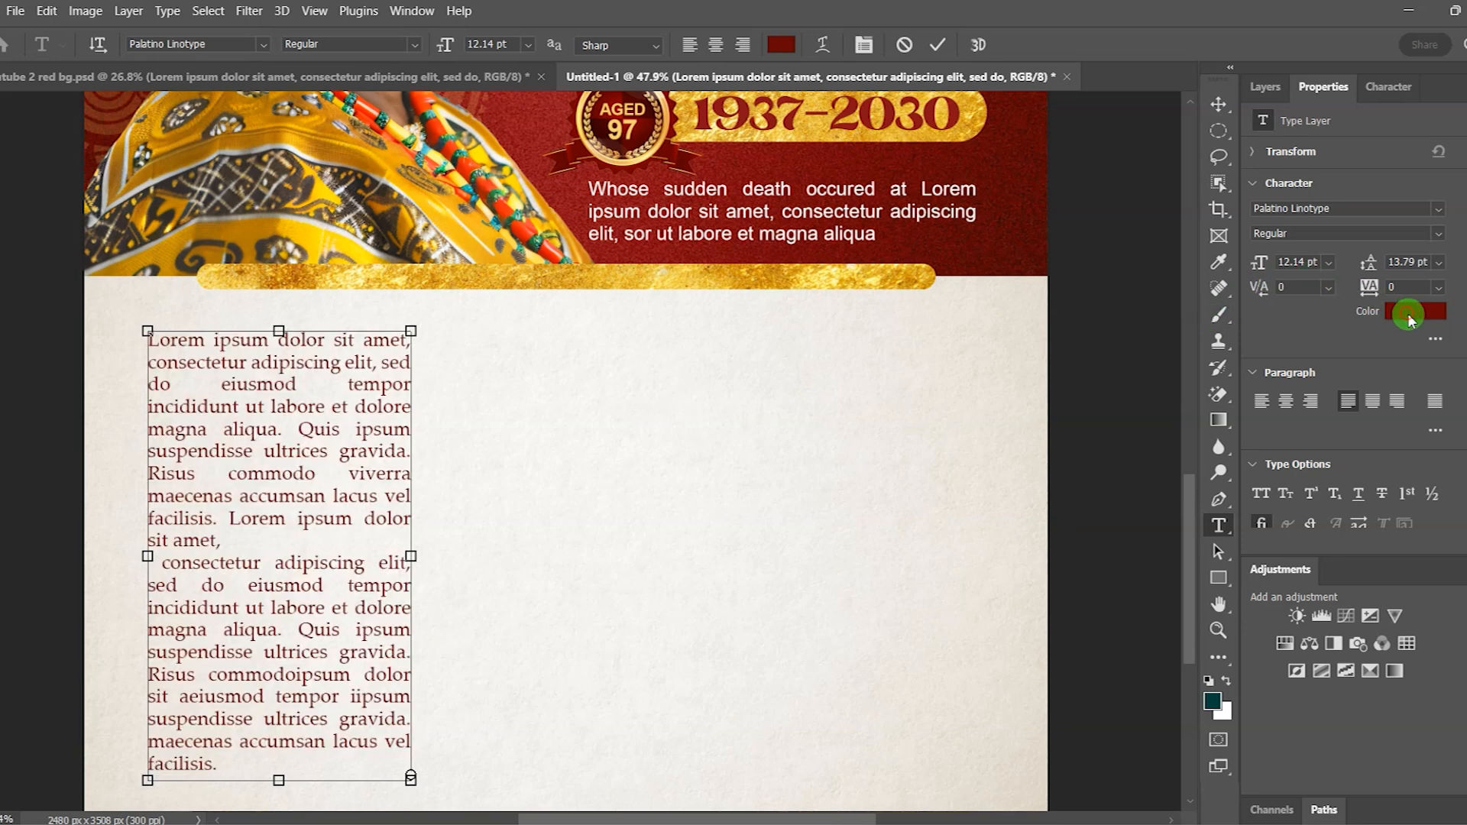
left_click(749, 152)
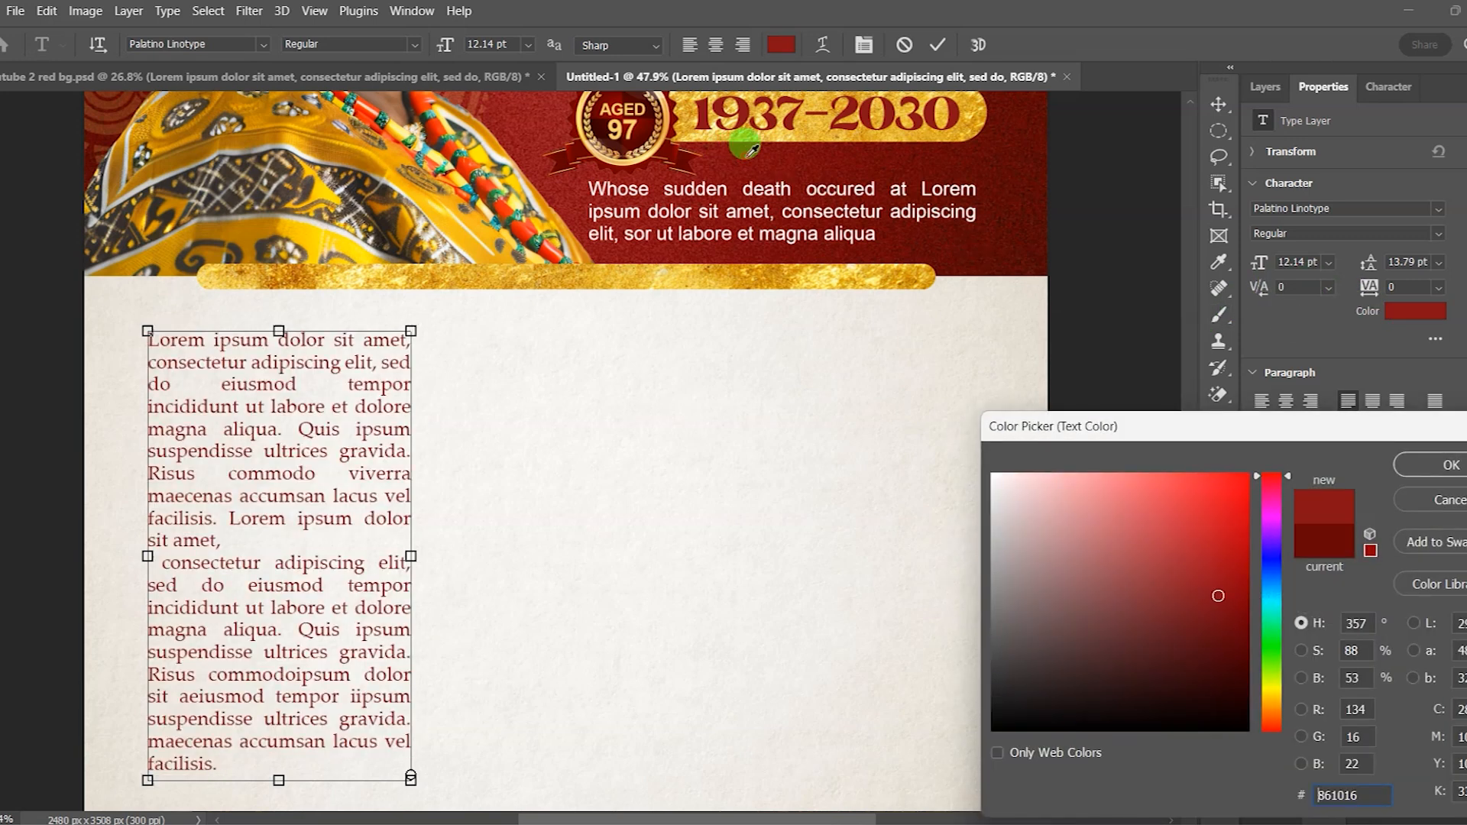
left_click(738, 153)
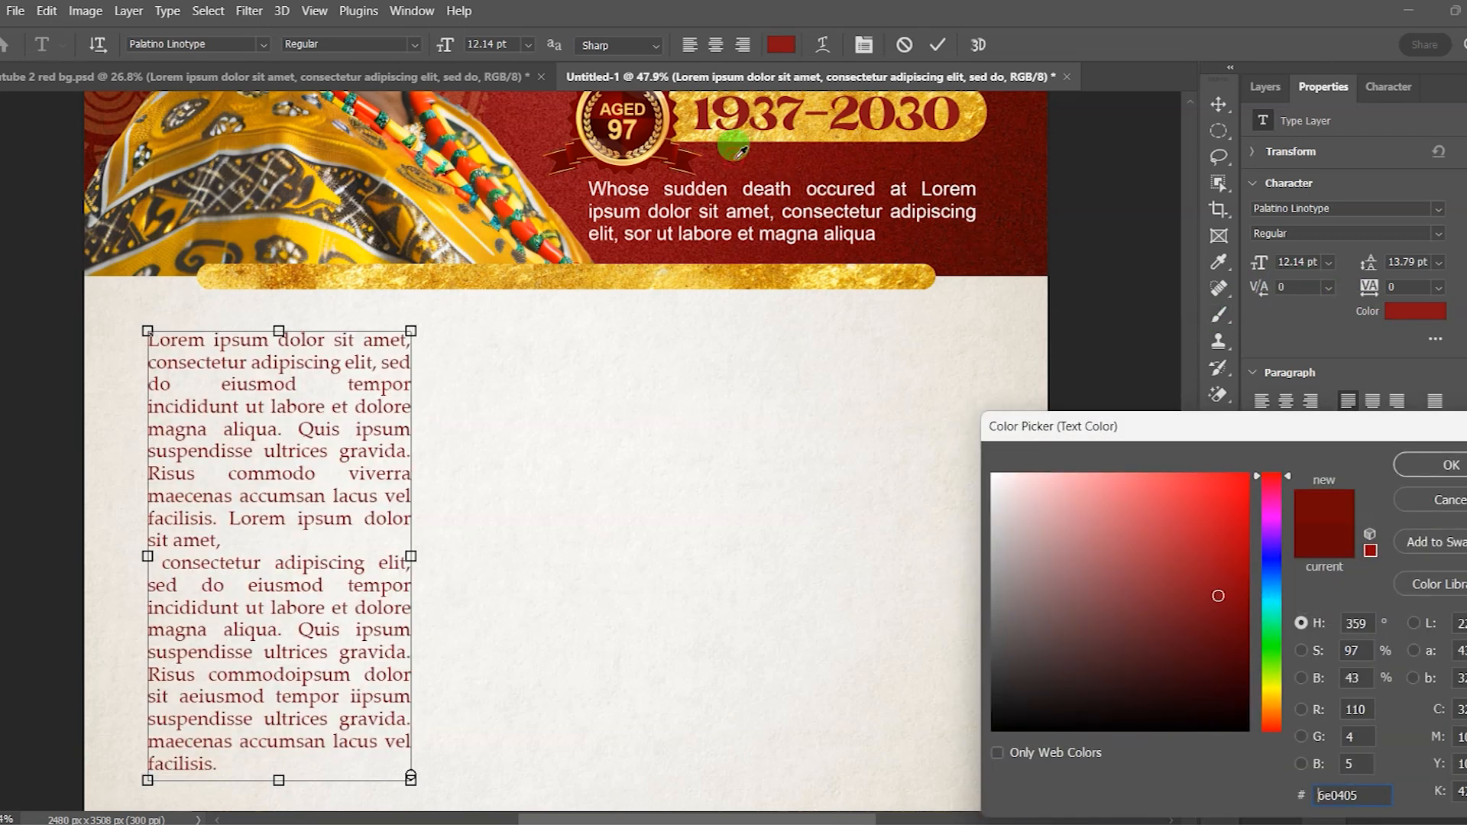
left_click(732, 159)
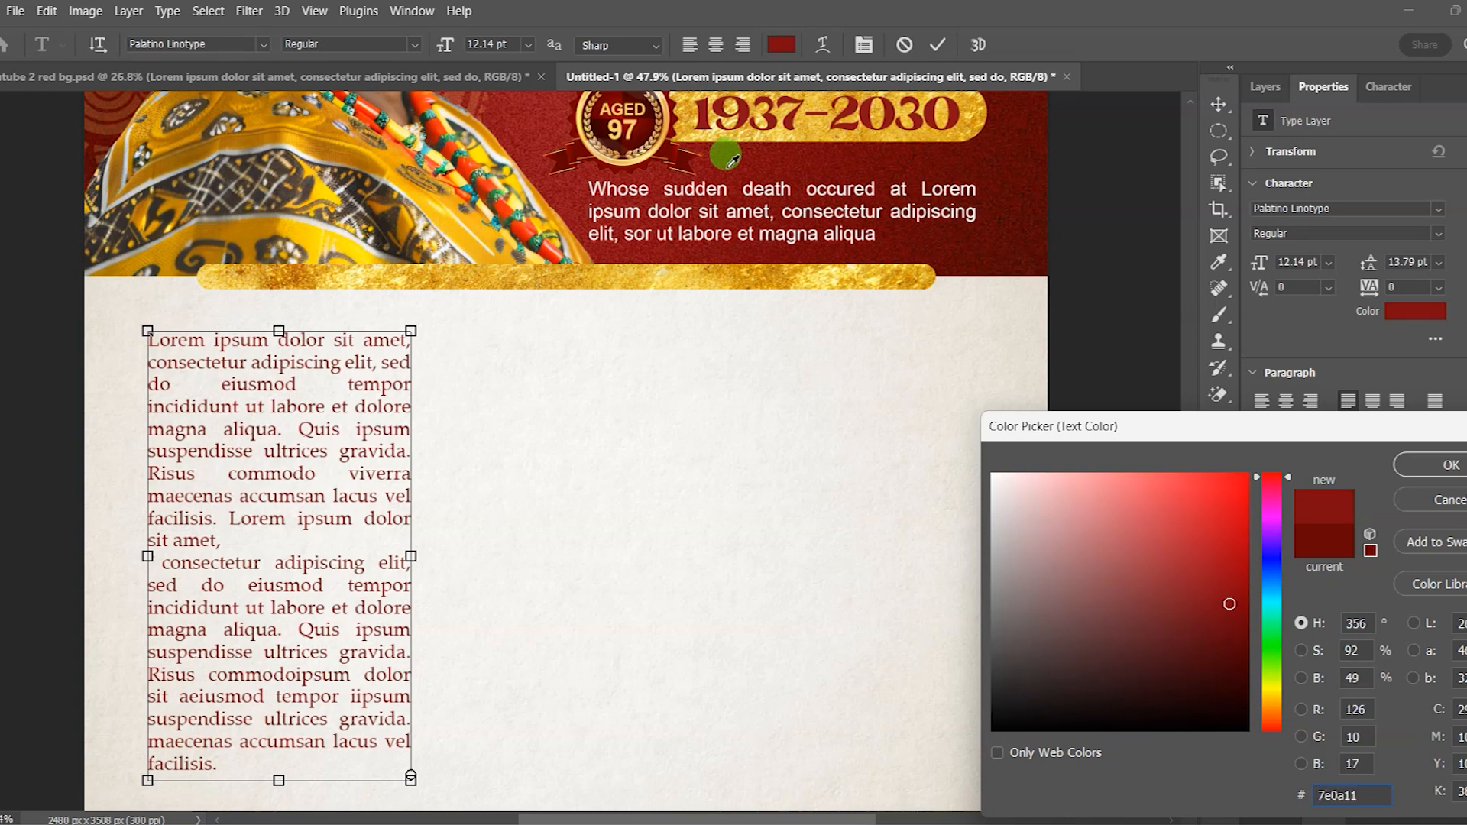
left_click(543, 117)
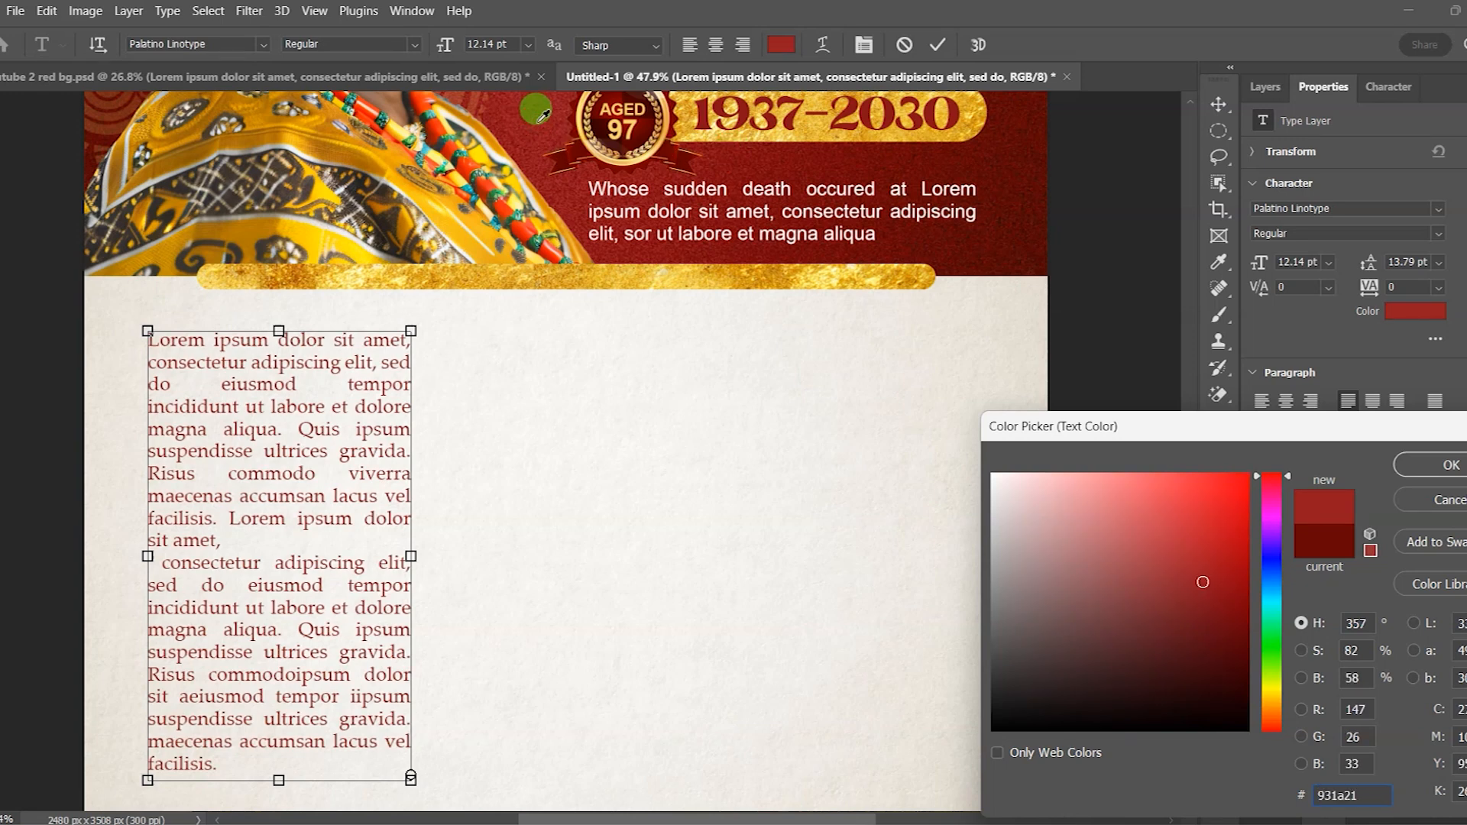
left_click(549, 119)
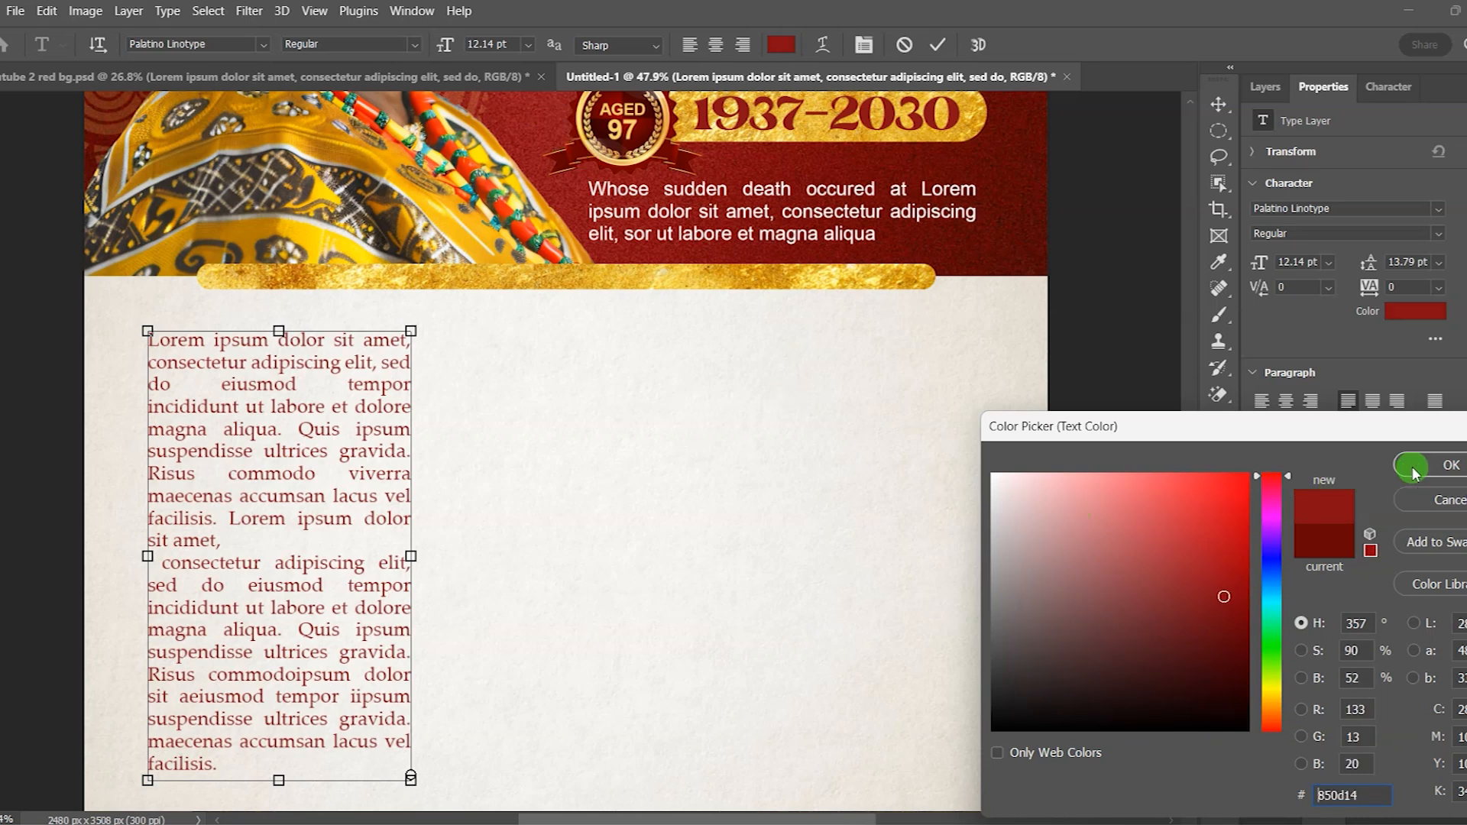
left_click(1446, 464)
left_click(1218, 104)
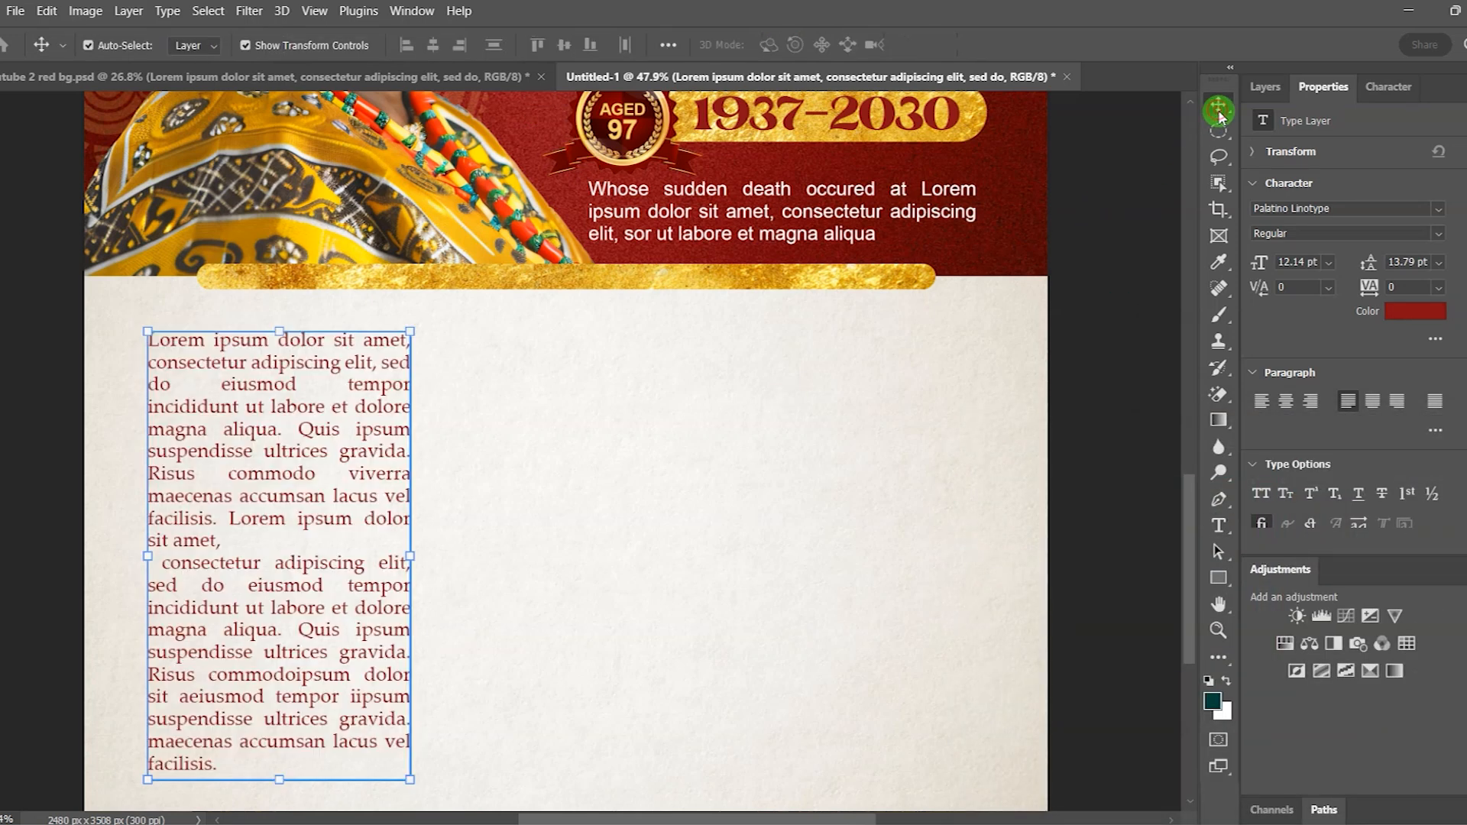
left_click(1114, 182)
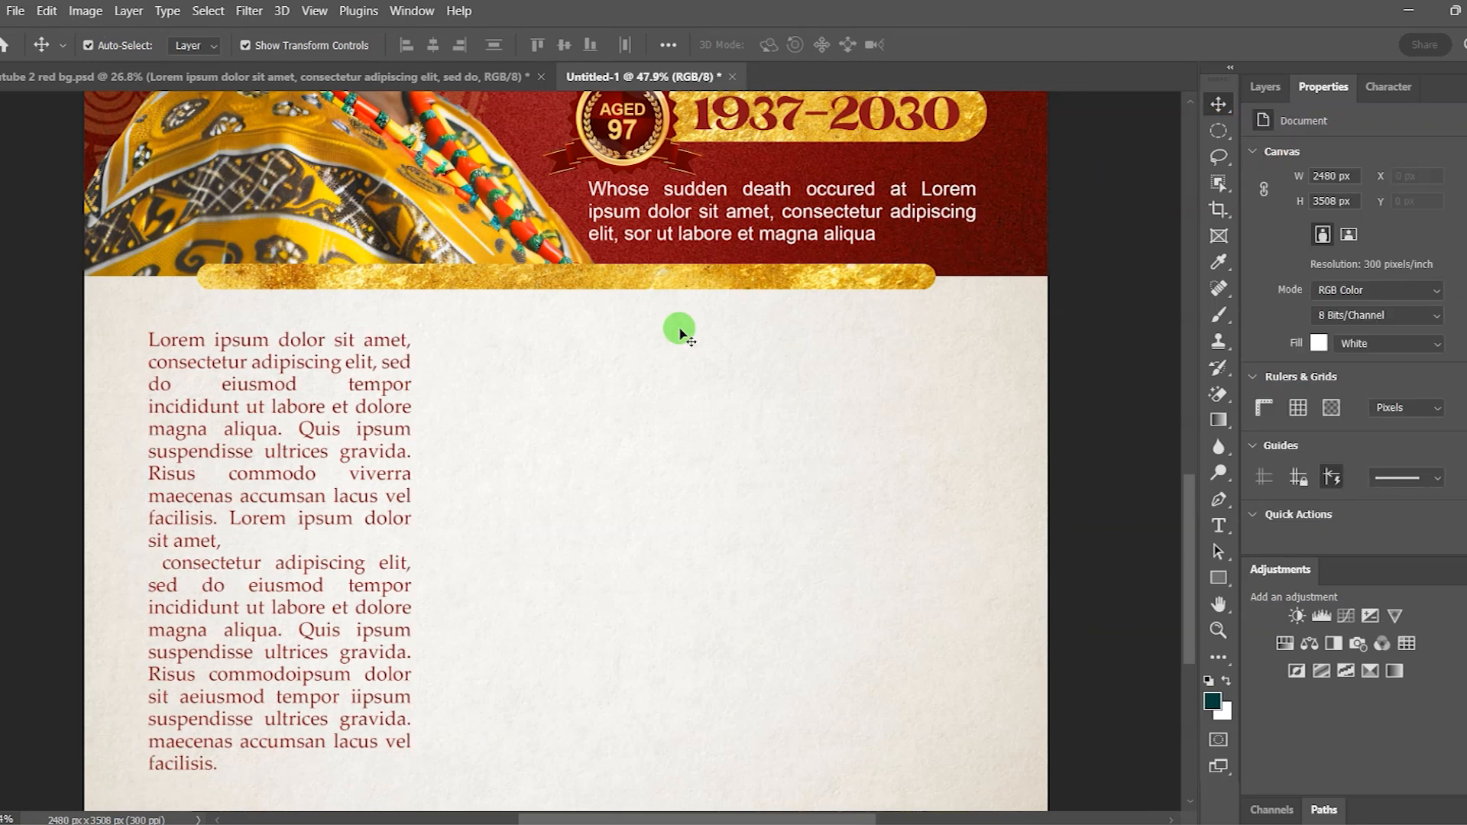
- Duplicate the paragraph column horizontally to its right as a second column, leaving a narrow gap
left_click(1268, 88)
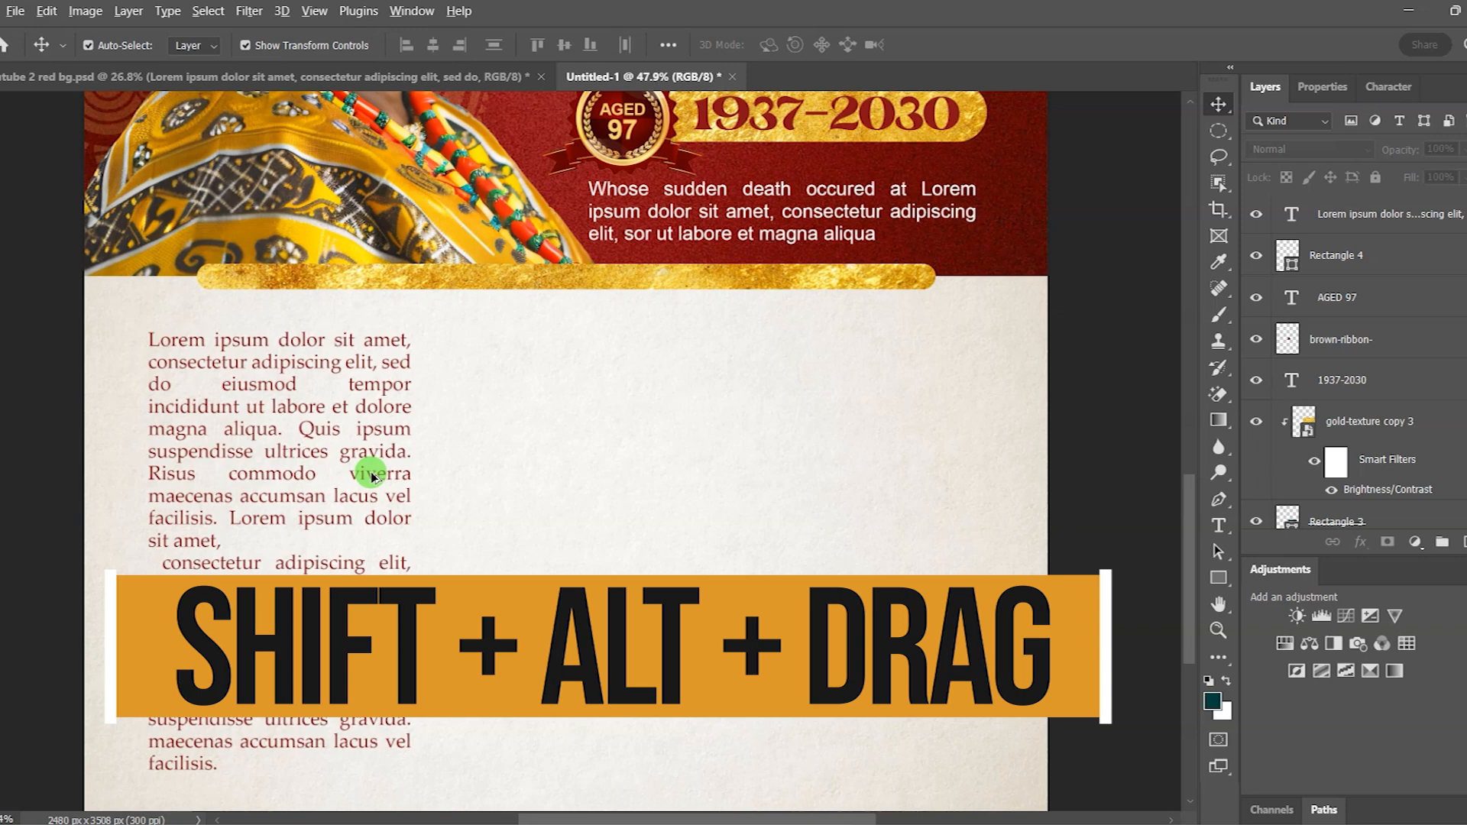
left_click_drag(372, 476, 662, 483)
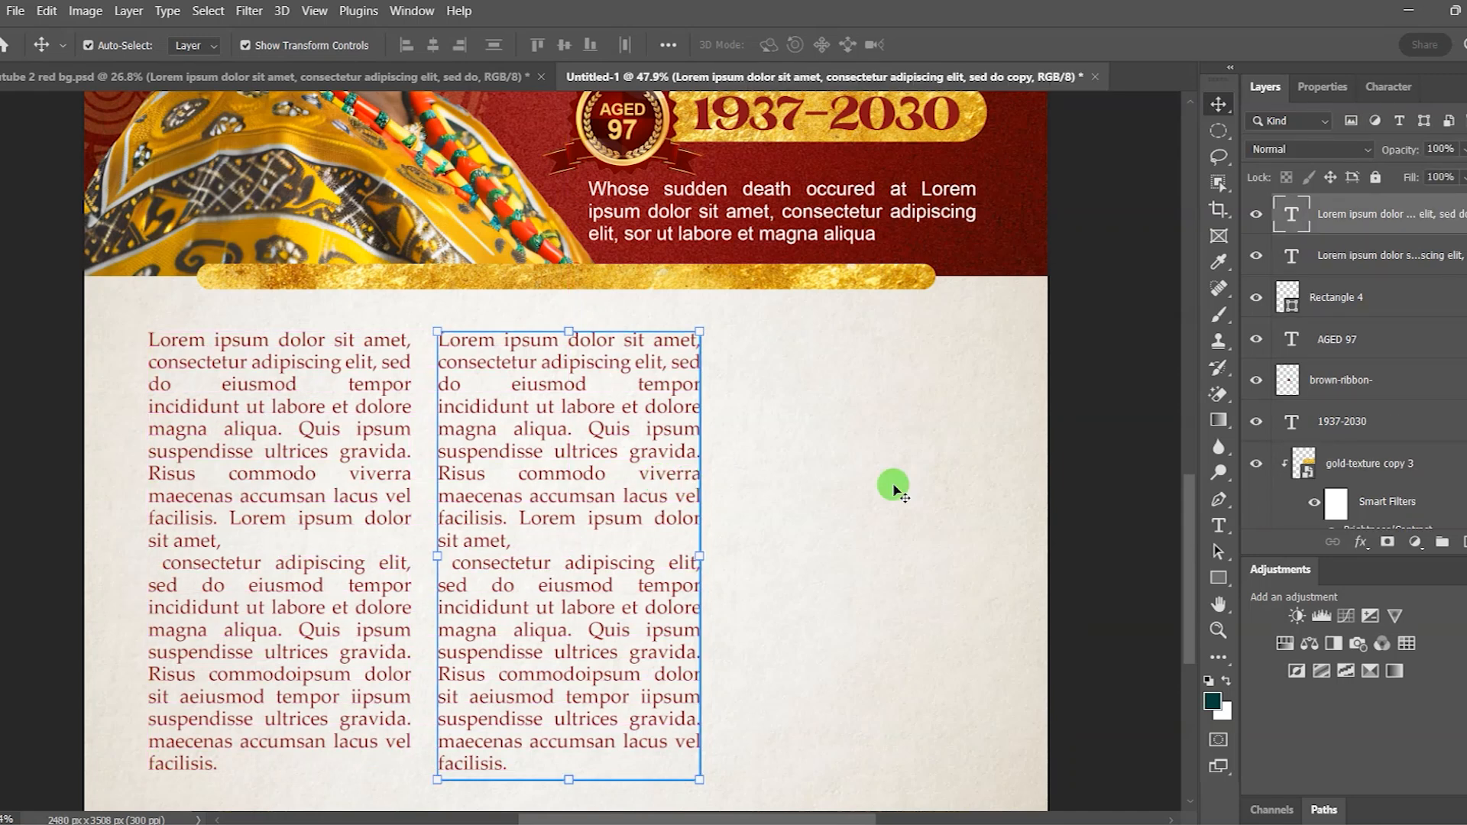
left_click(1117, 494)
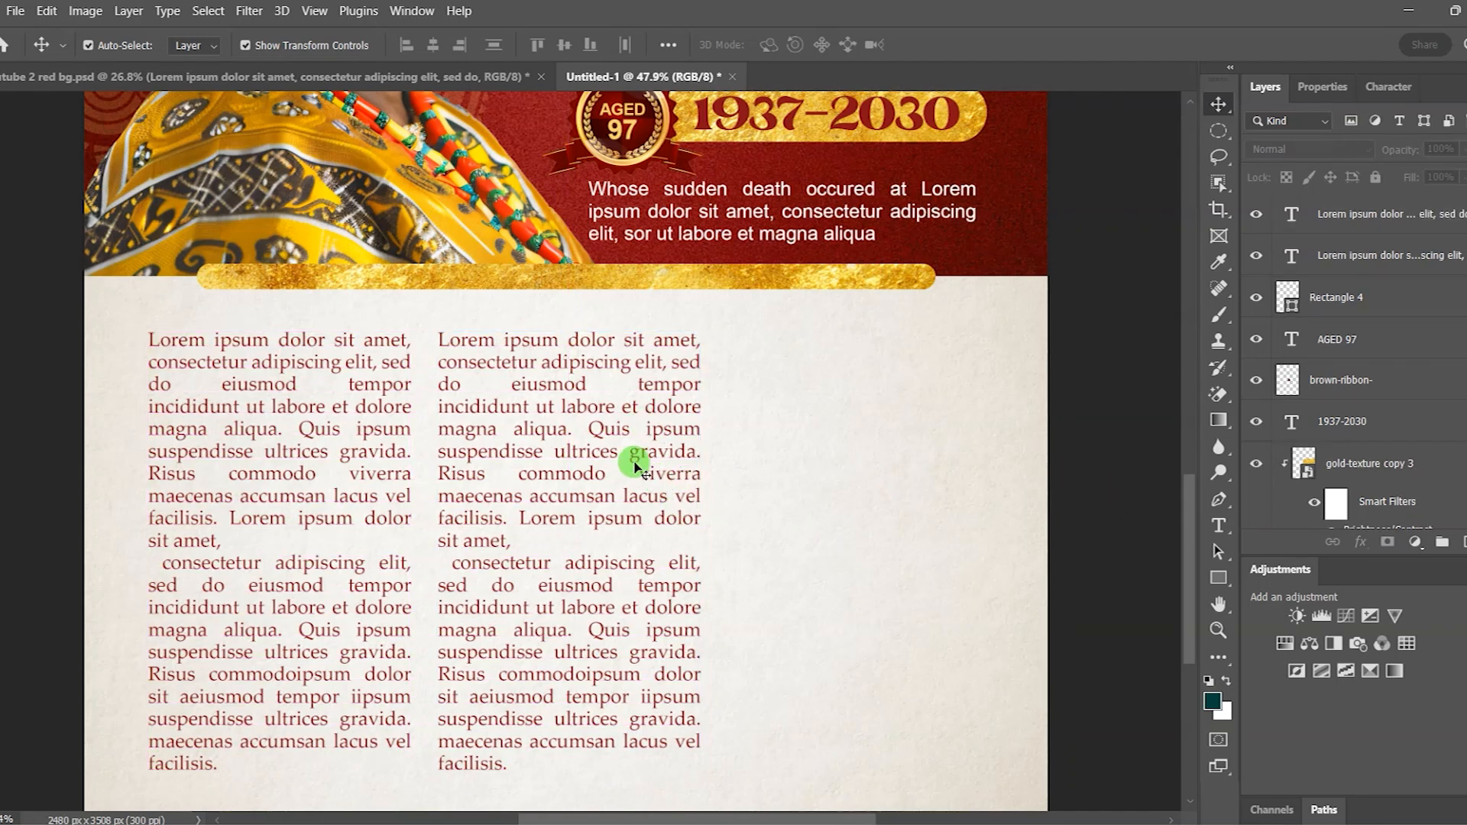
left_click(566, 392)
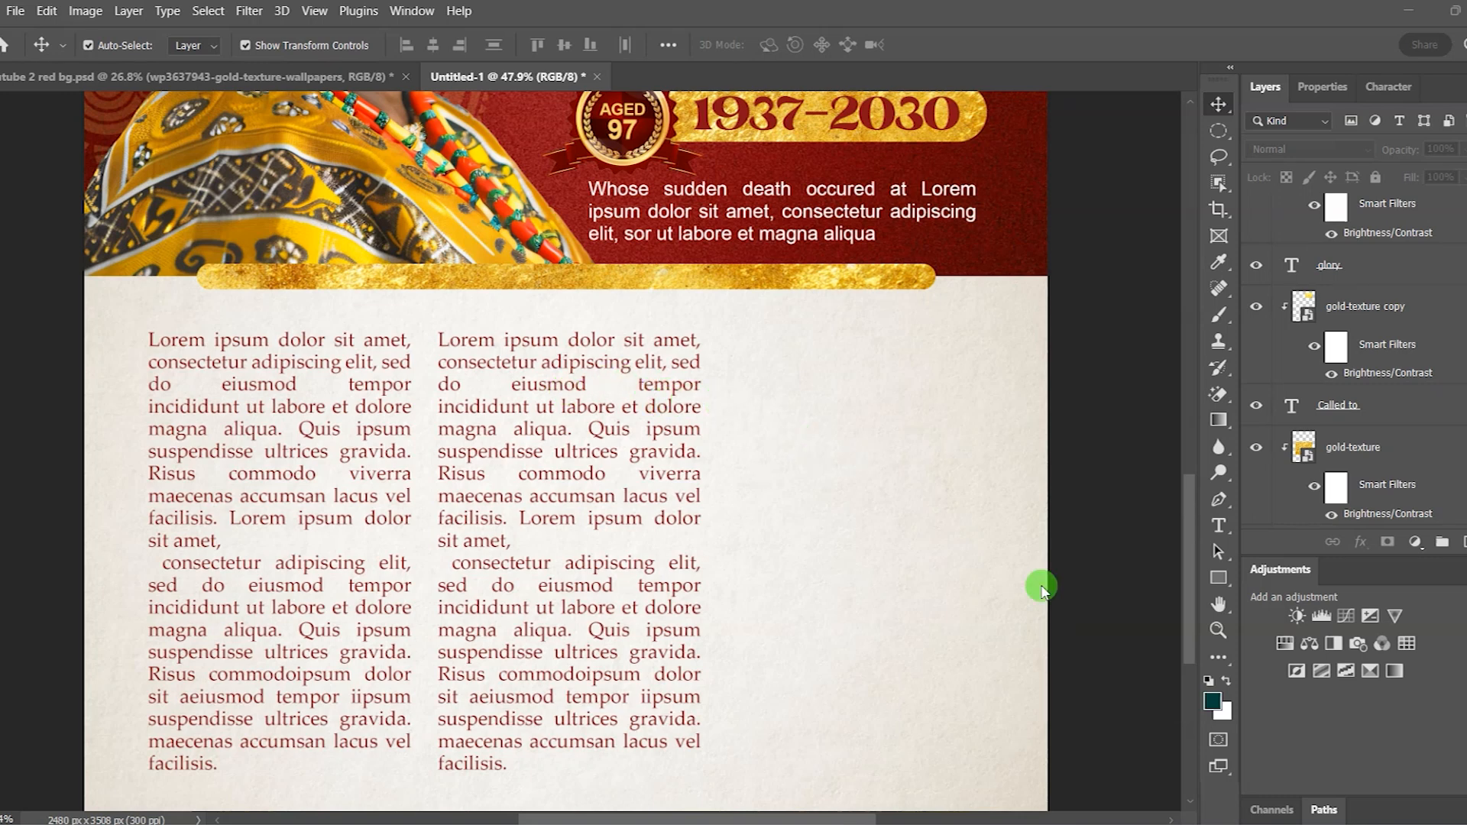
- Draw a heading bar about 637 by 113 px above the empty third column and fill it with red sampled from the flyer's background
left_click(1219, 578)
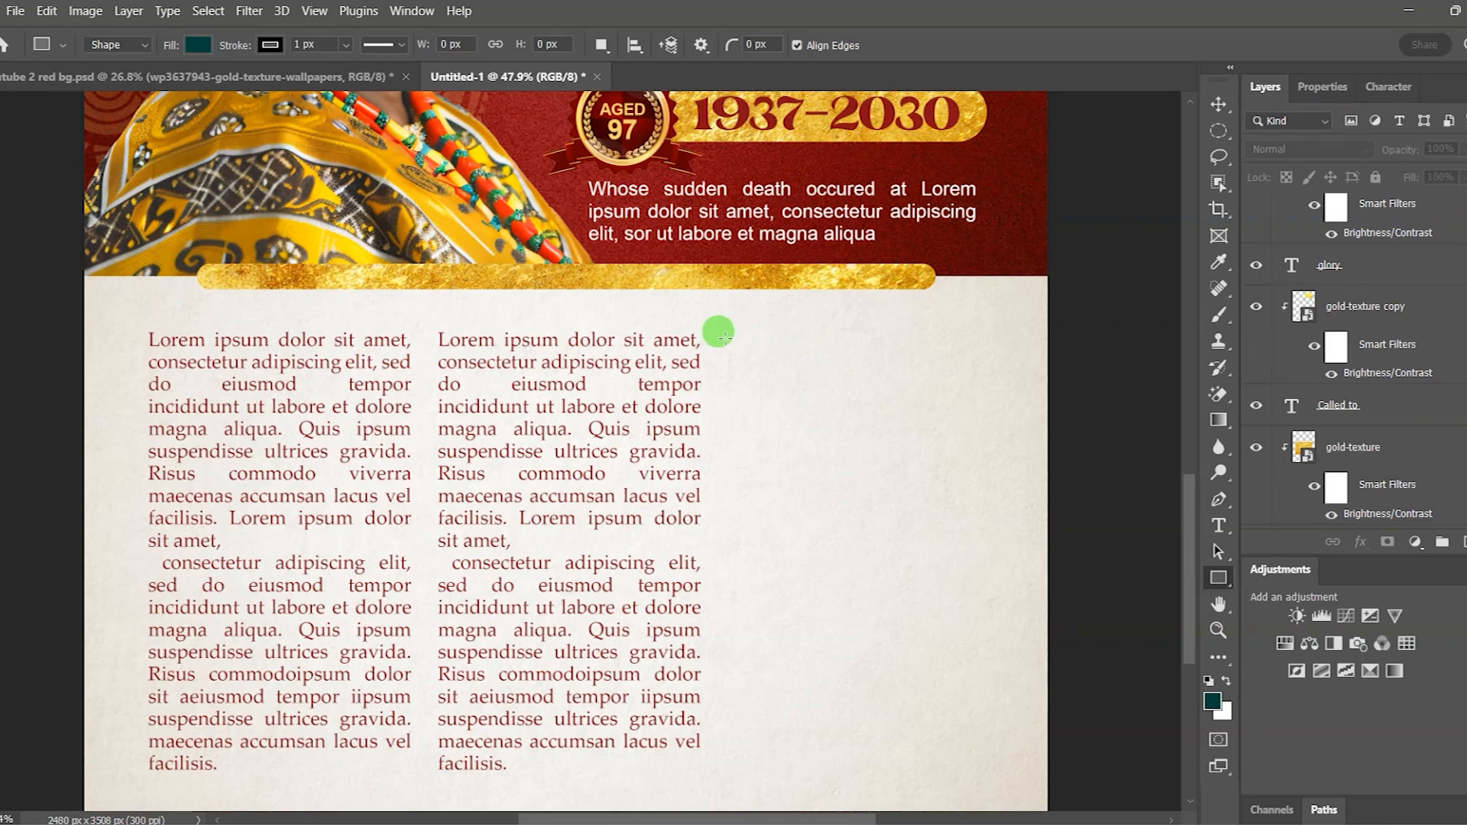
left_click_drag(731, 335, 979, 377)
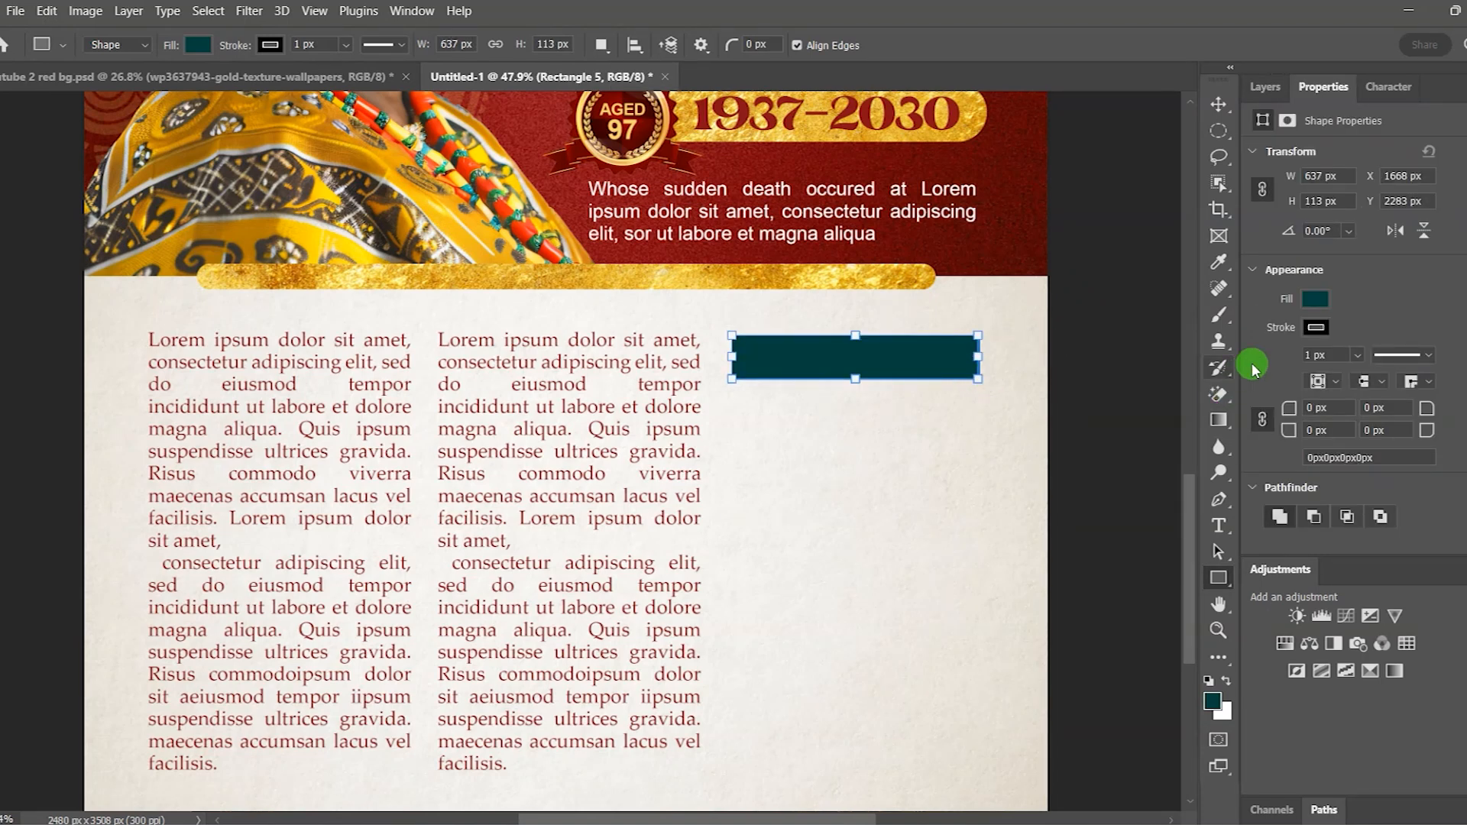
left_click(1311, 300)
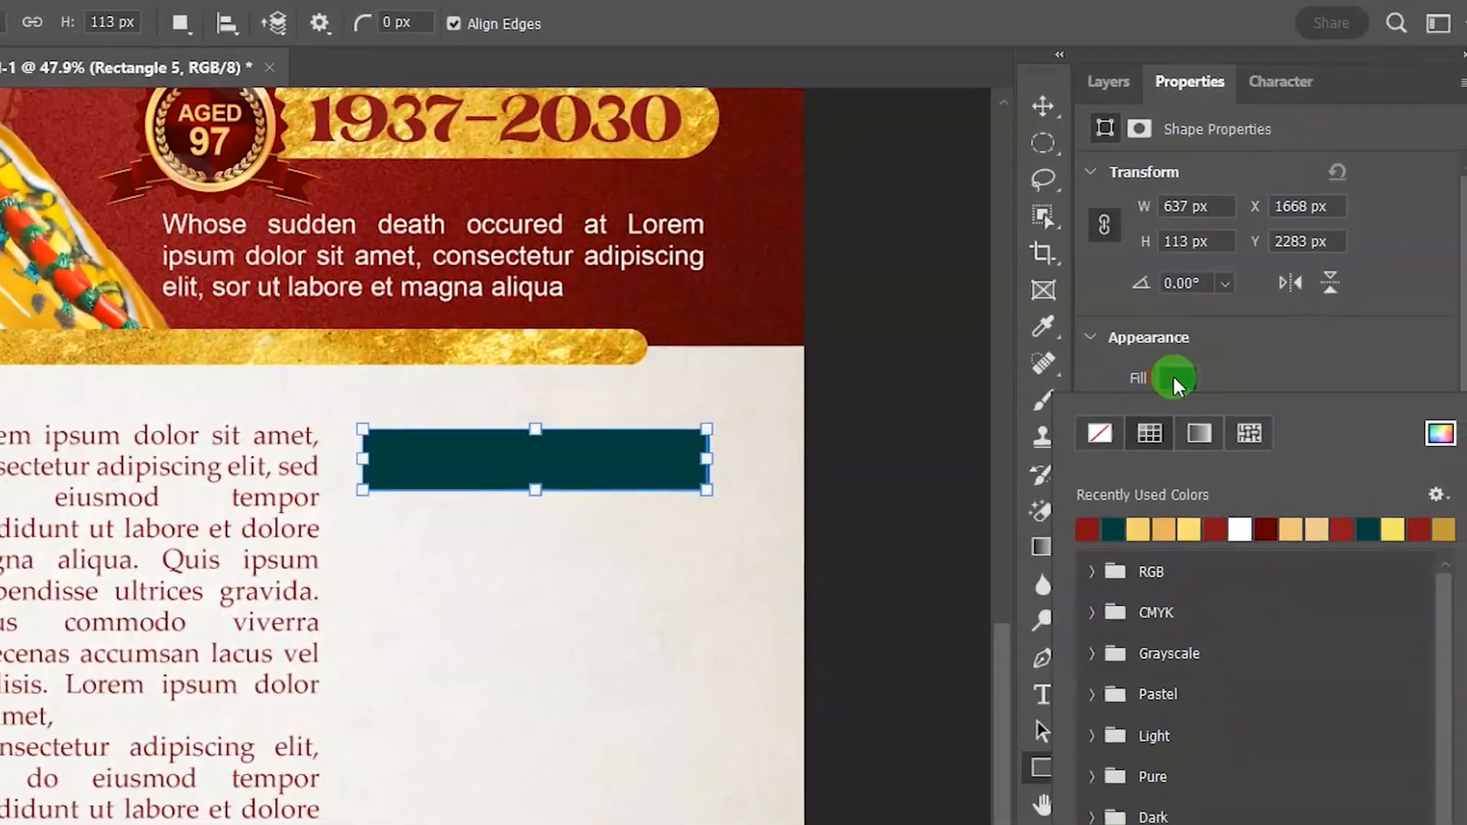
left_click(1461, 396)
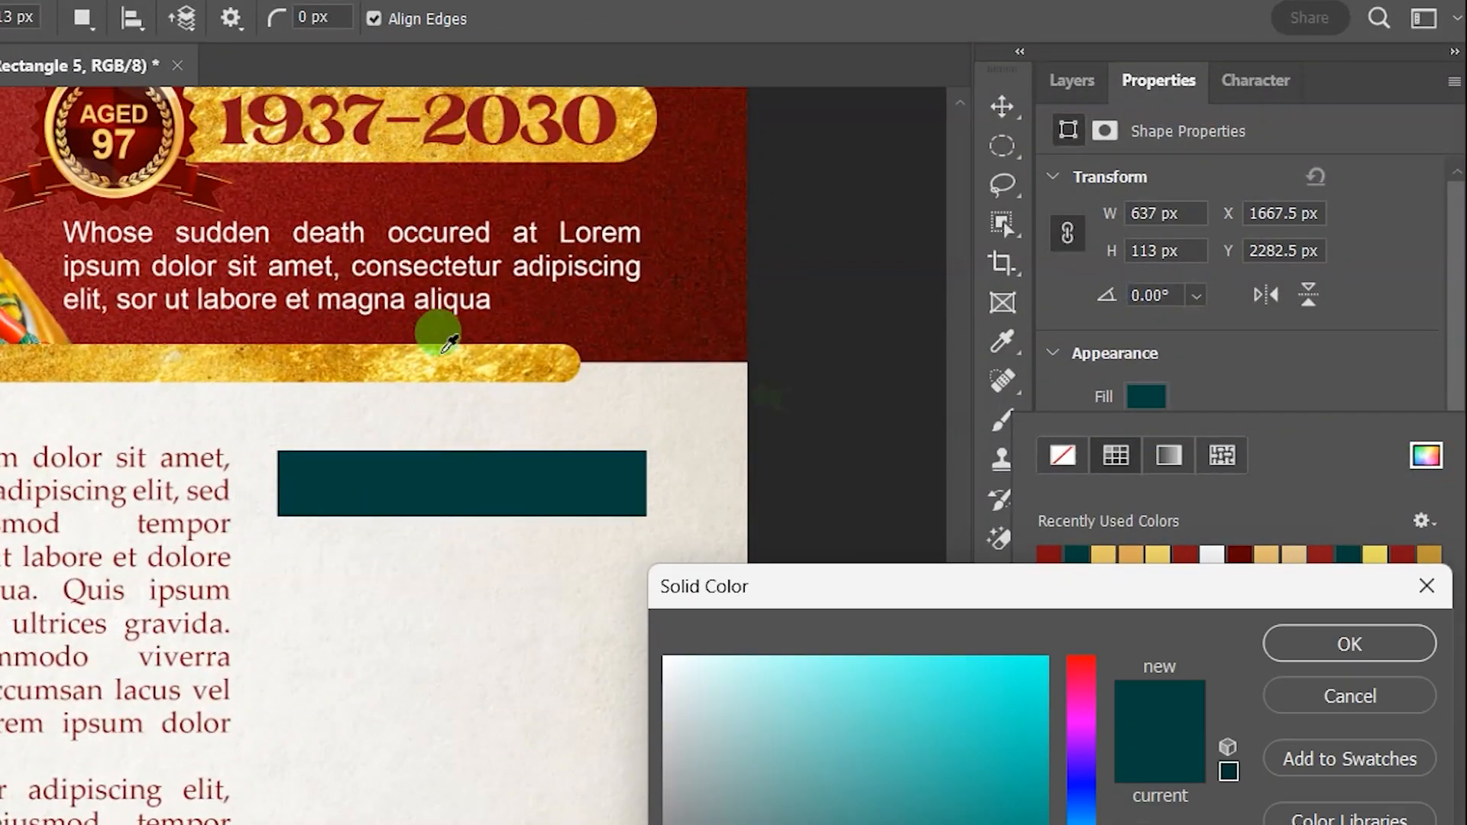
left_click(164, 205)
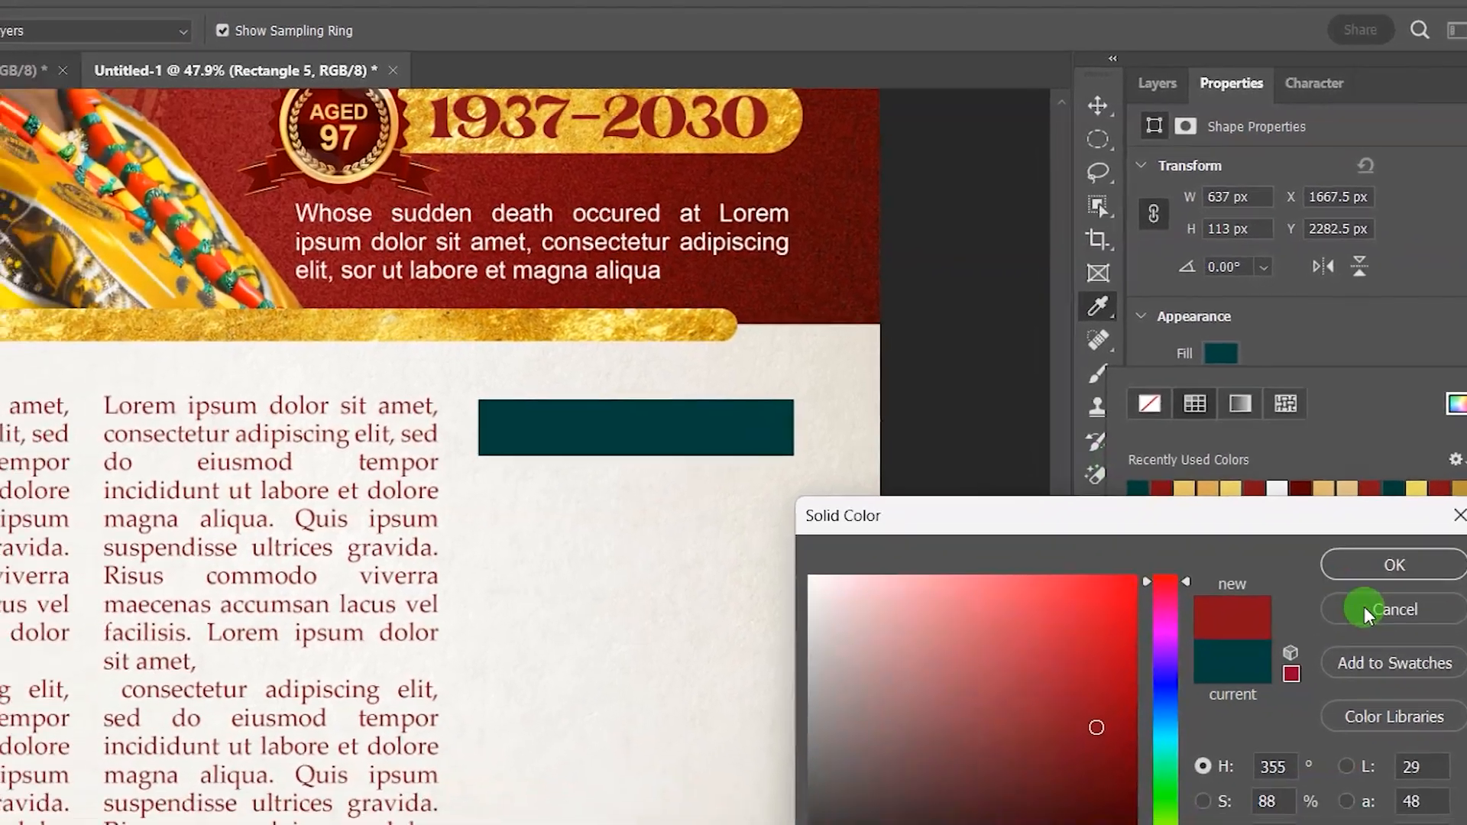
left_click(1349, 644)
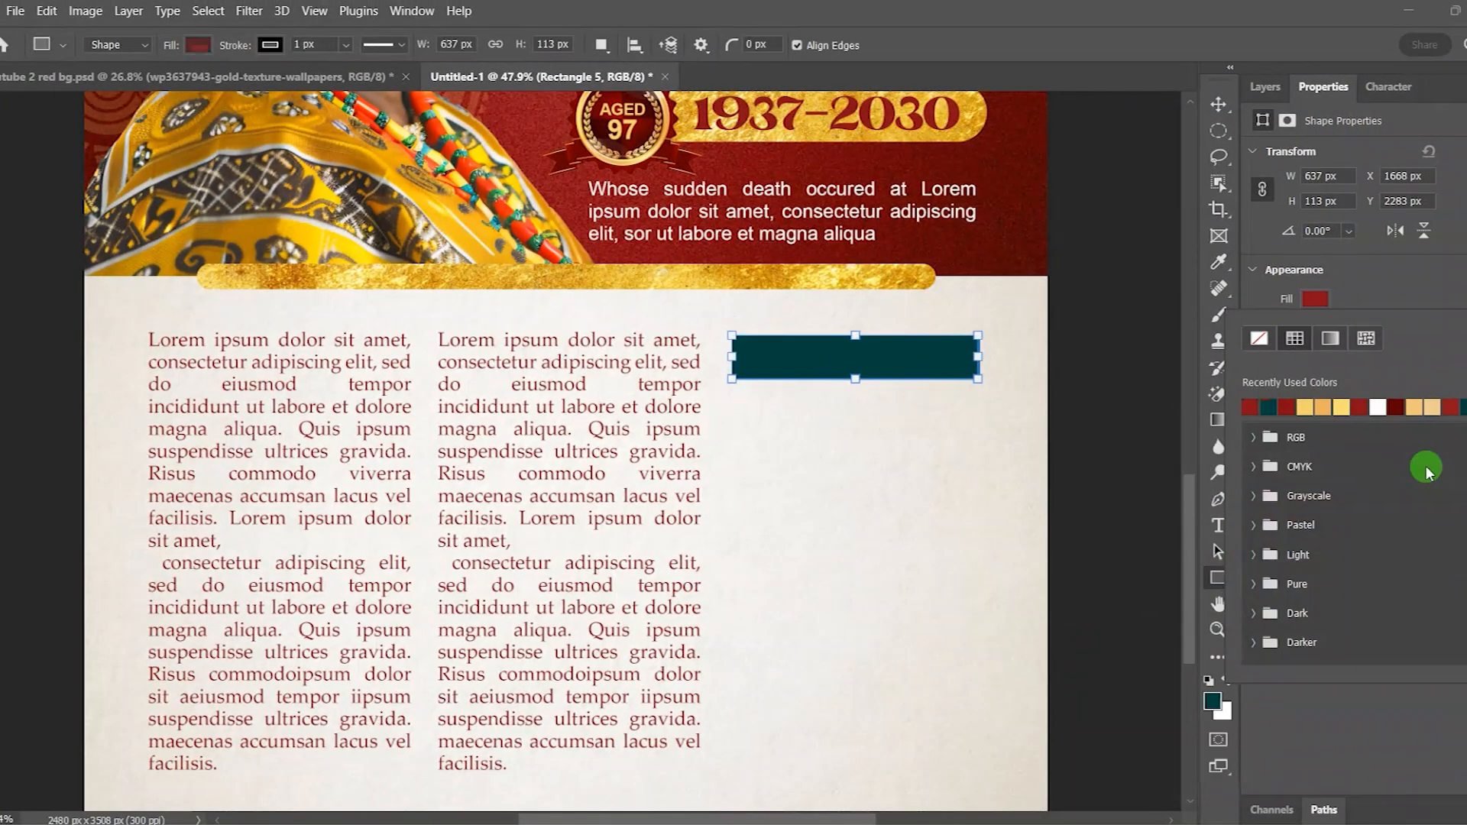
left_click(1219, 104)
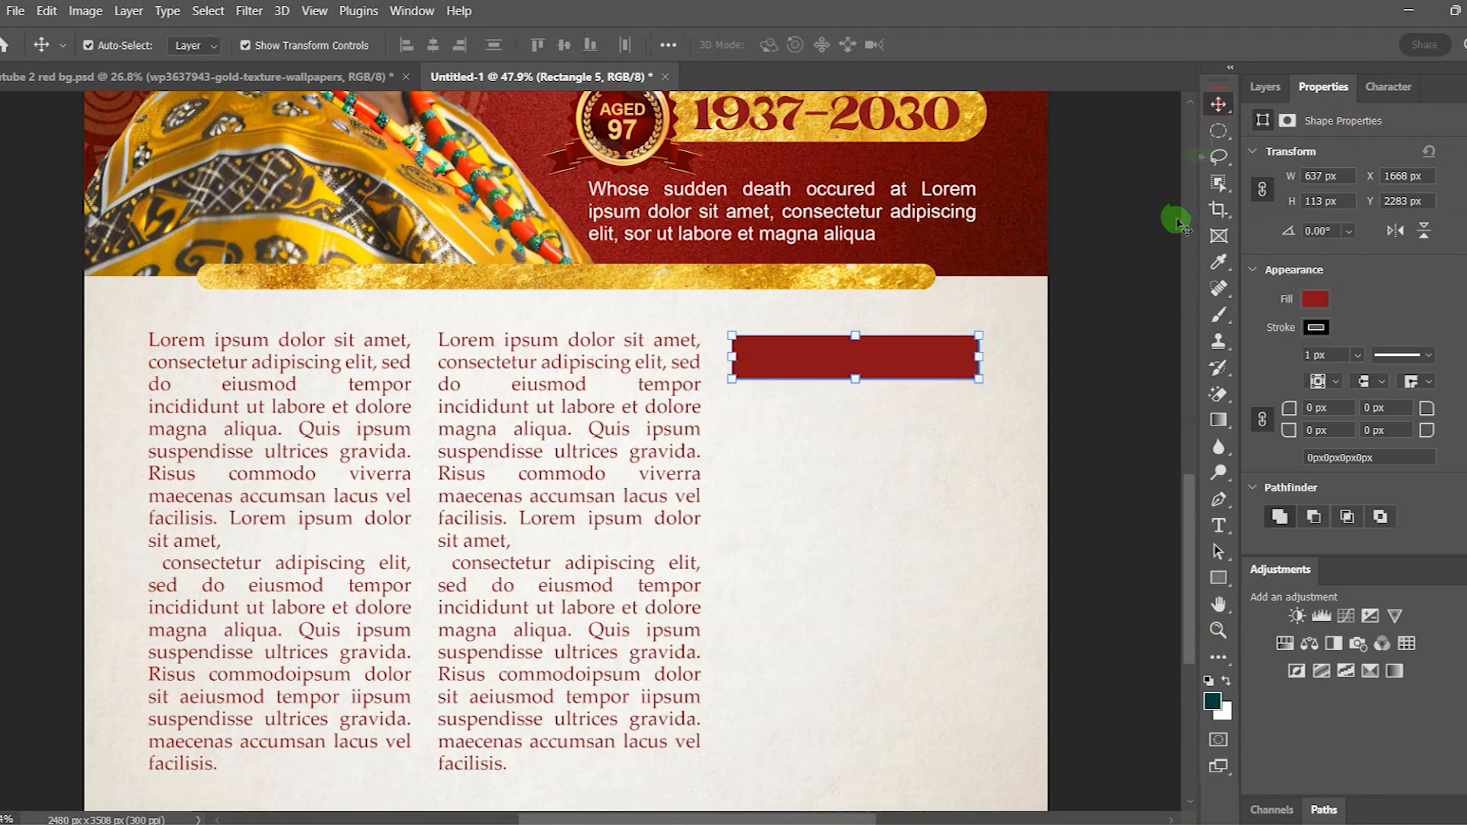
- Remove the stroke from the red heading bar and deselect it
left_click(1314, 329)
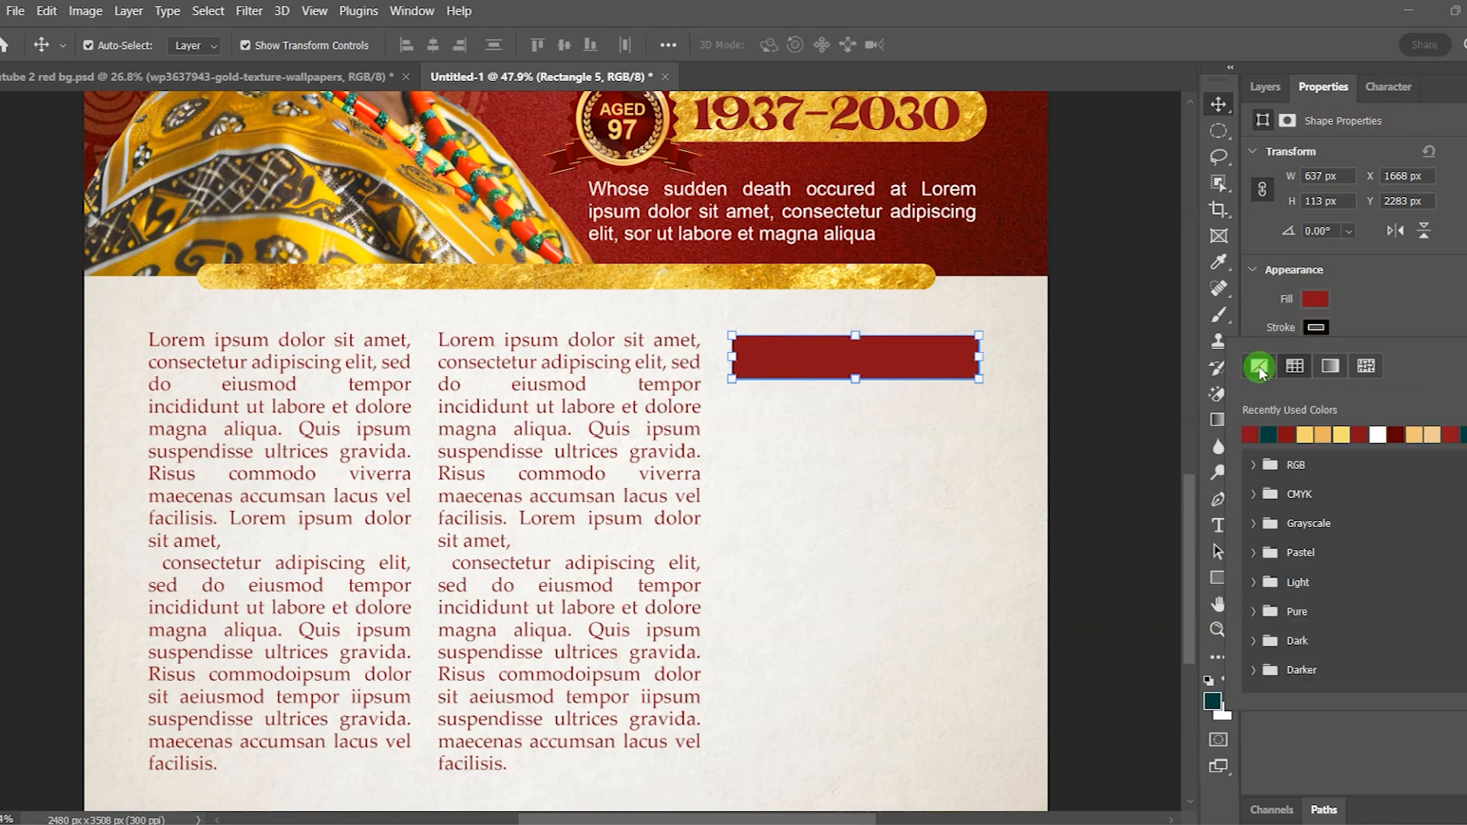
left_click(1125, 336)
left_click(1125, 338)
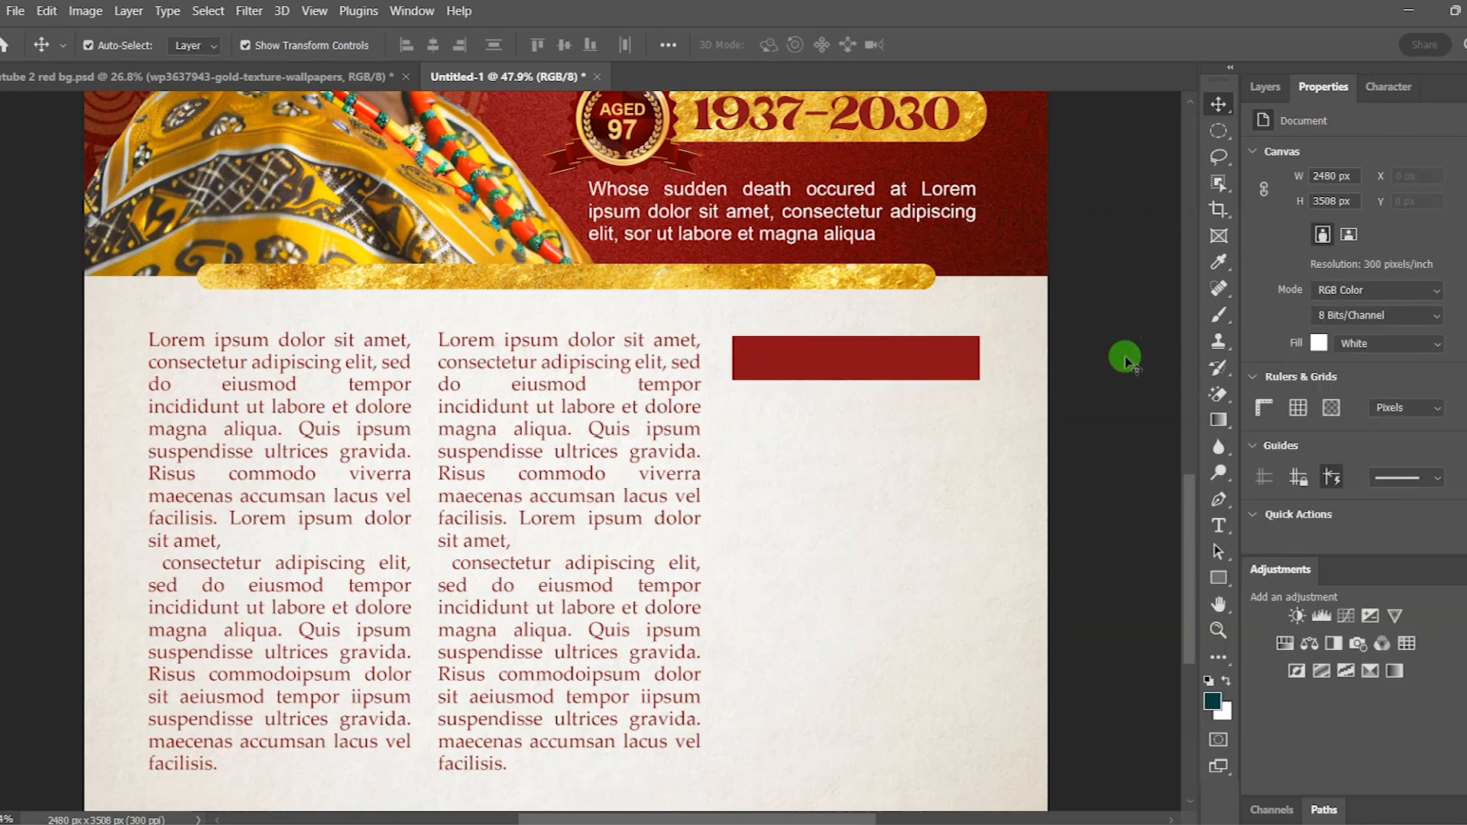
- Add the text "FUNERAL ARRANGEMENTS ARE AS FOLLOWS:" on two lines and place it over the red heading bar
left_click(1219, 528)
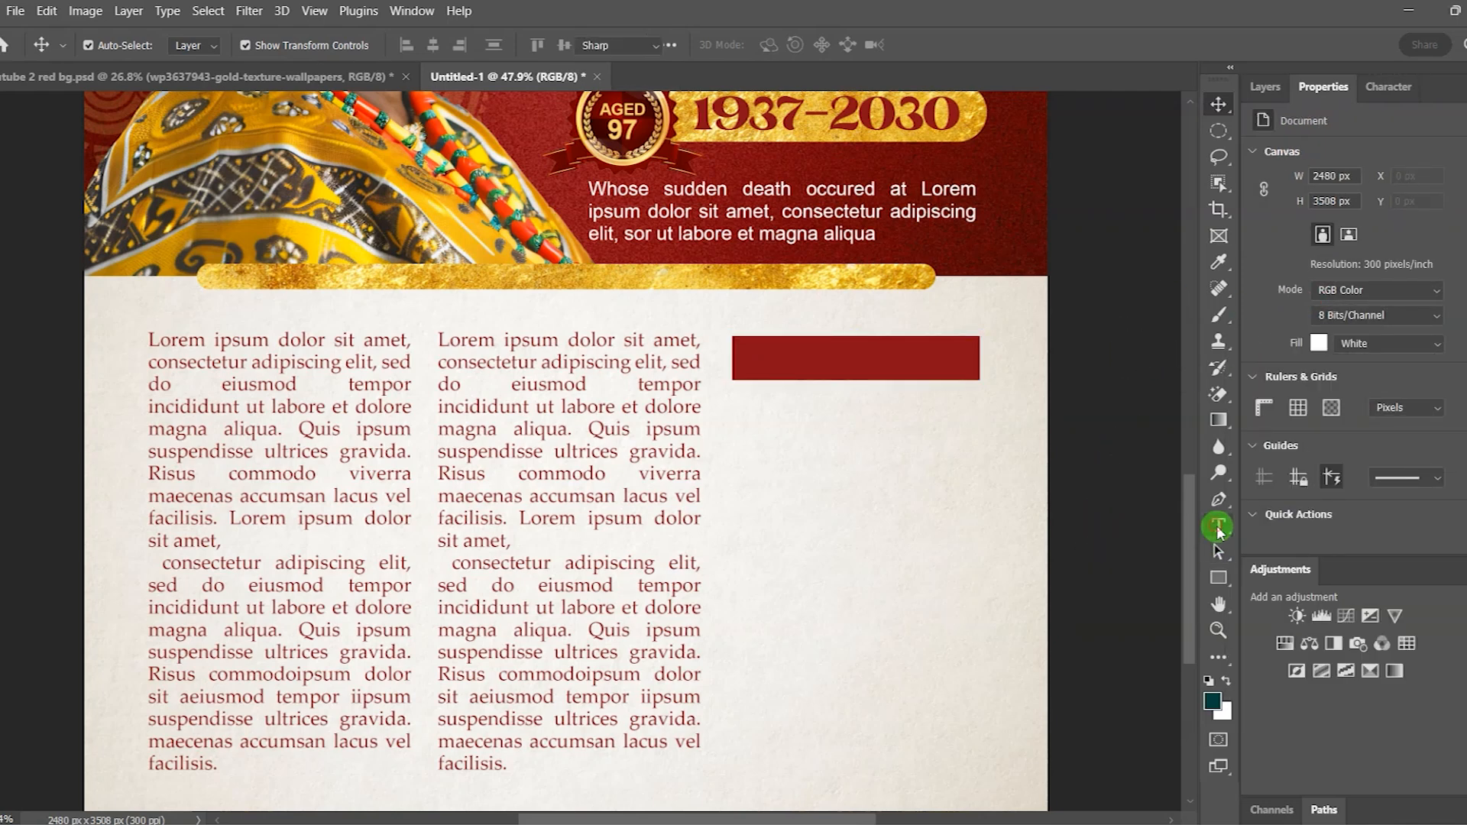
left_click(769, 426)
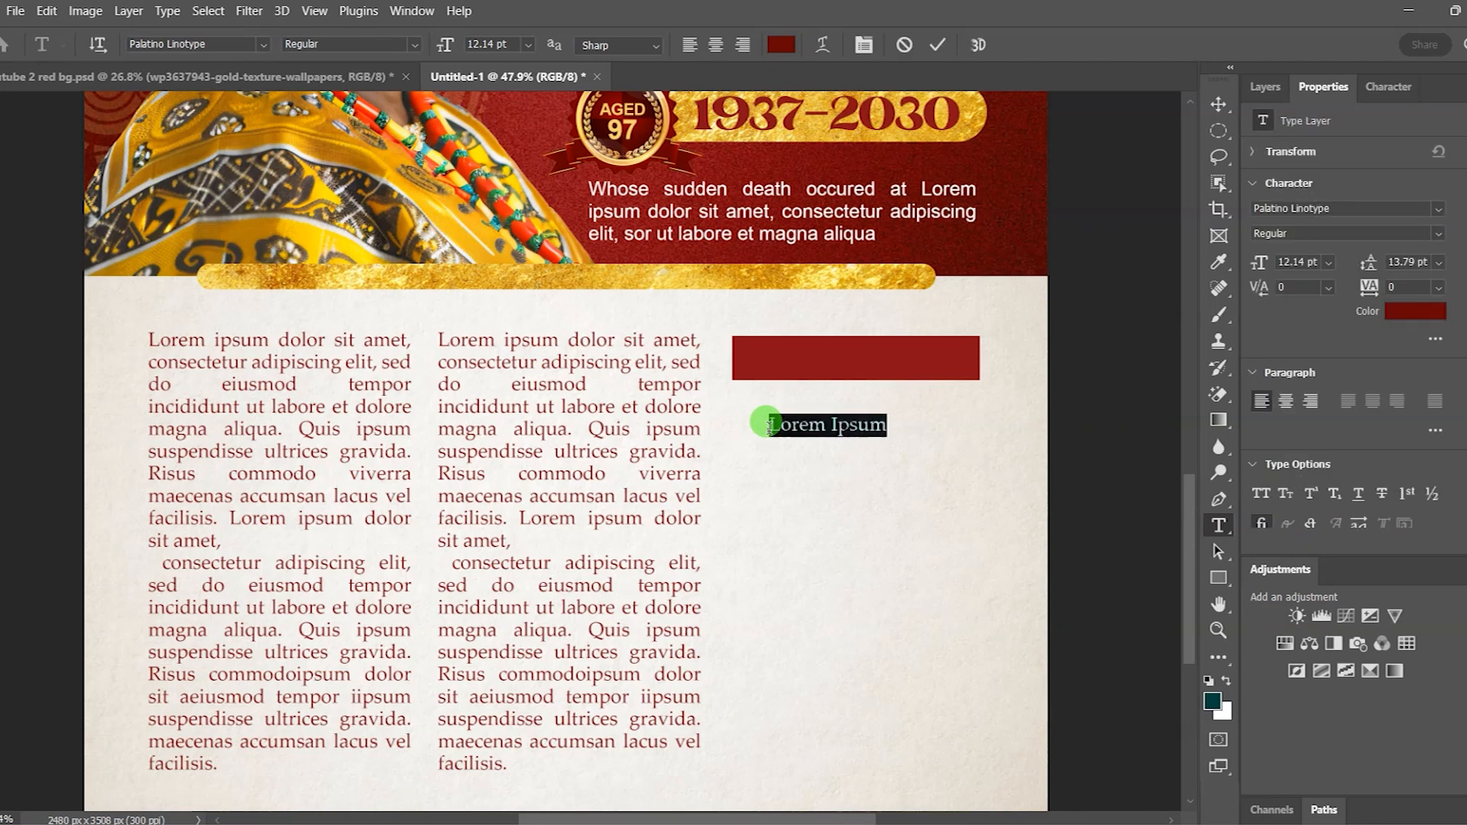
key("BackSpace")
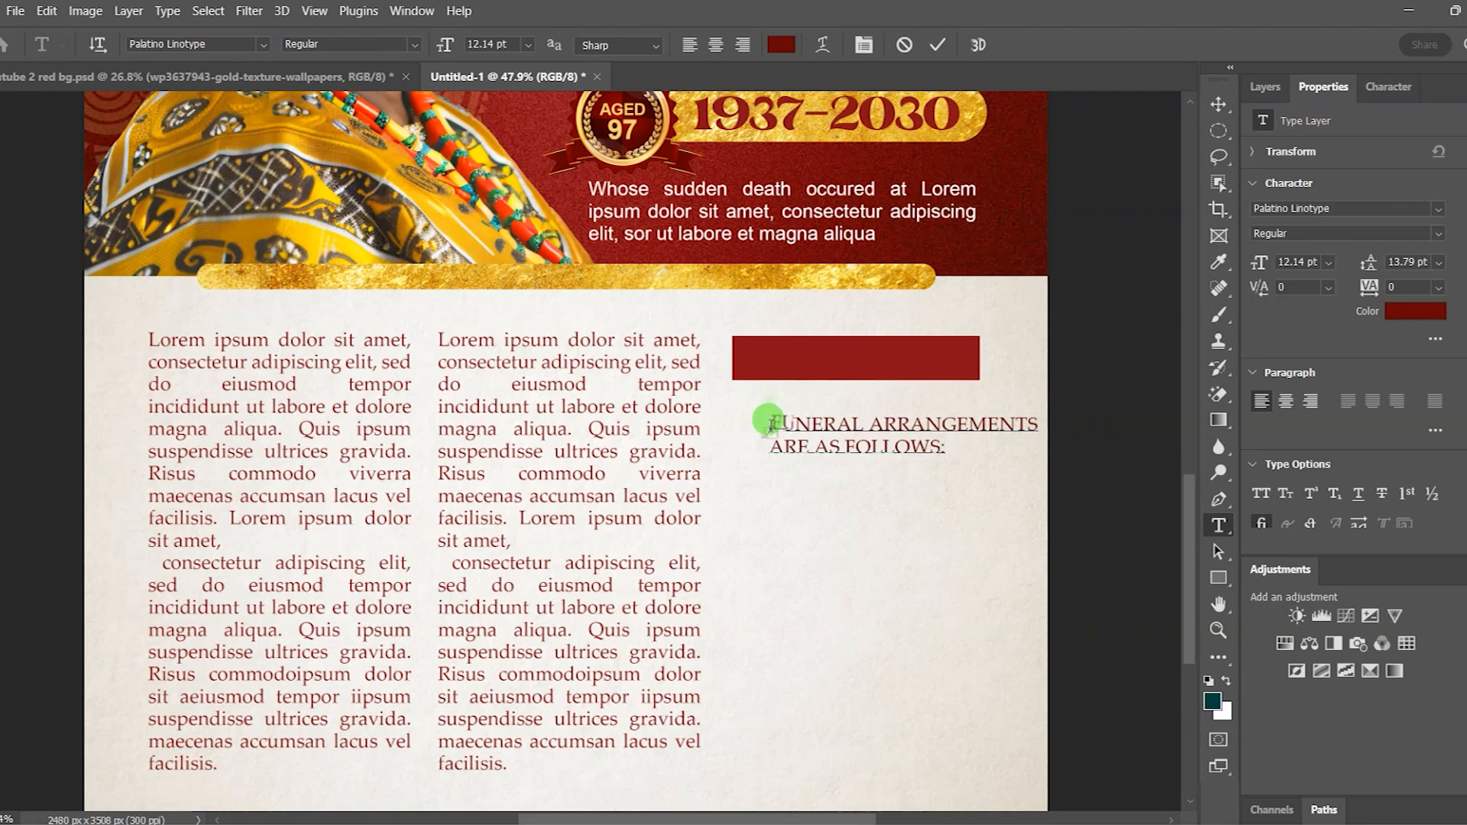
left_click(1218, 106)
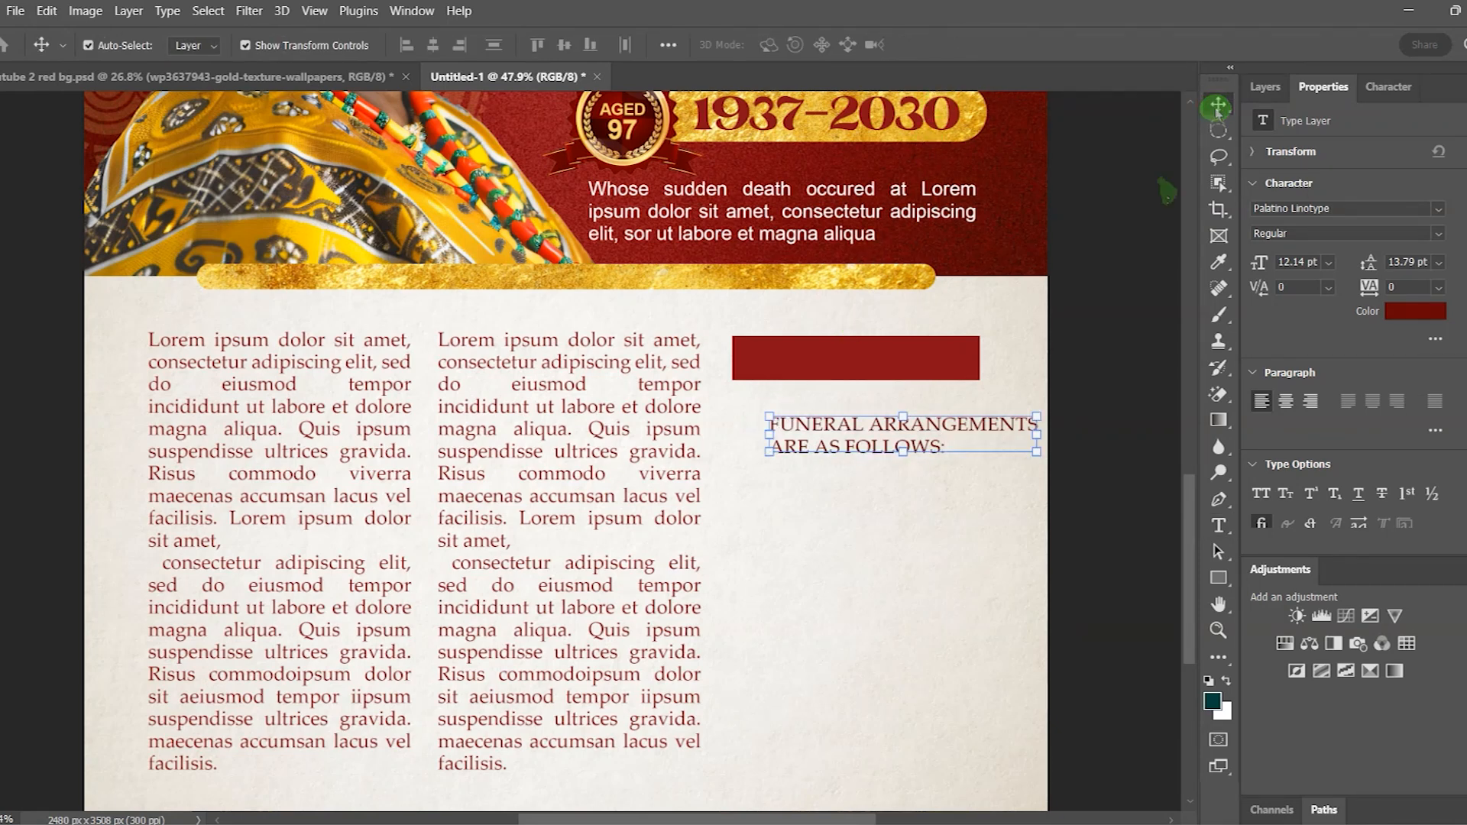
left_click_drag(939, 426, 897, 358)
- Recolour the heading text to the cream #f0ede7 sampled from the paper background
left_click(1415, 311)
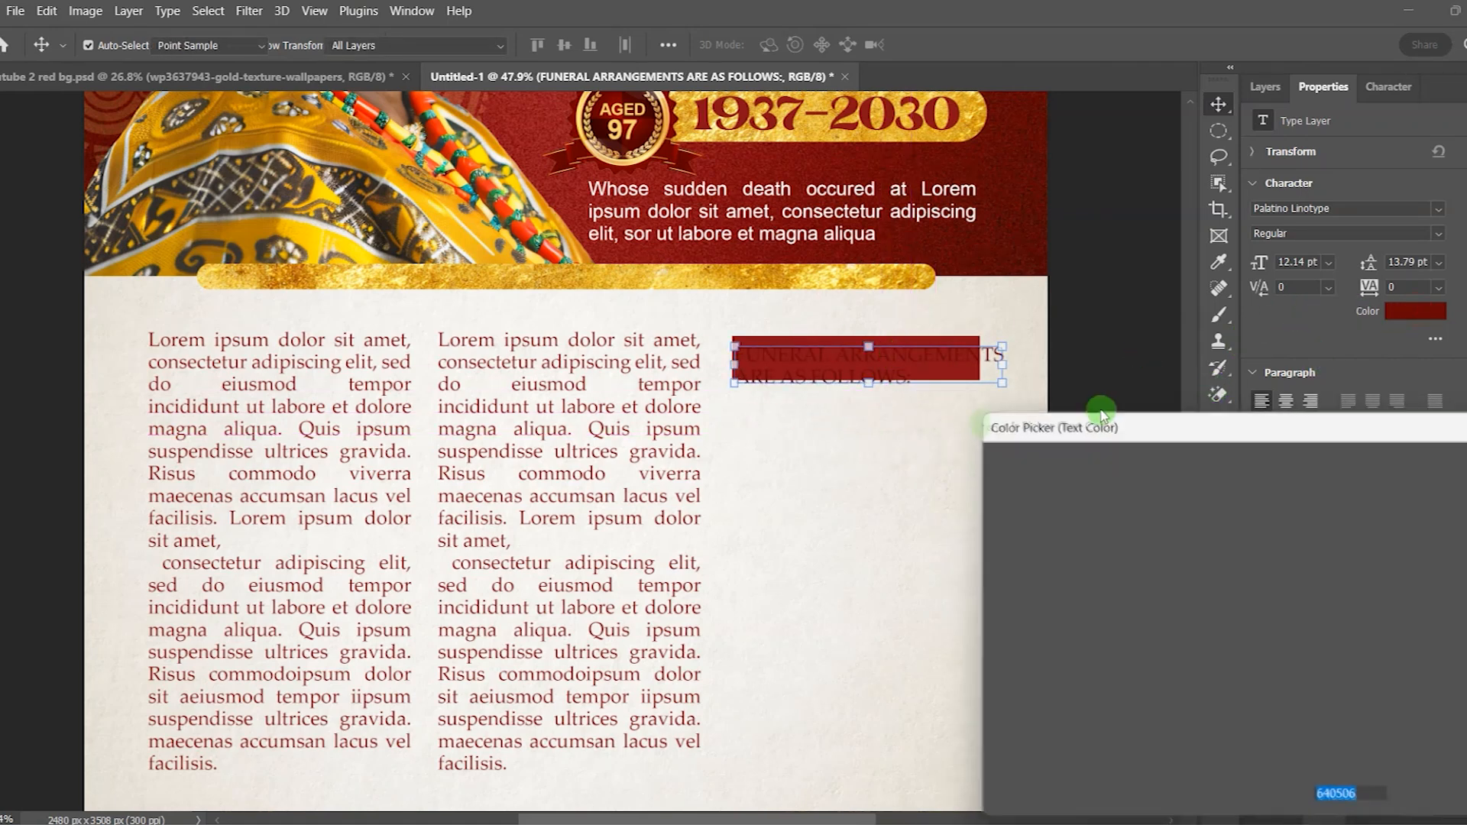
left_click(845, 451)
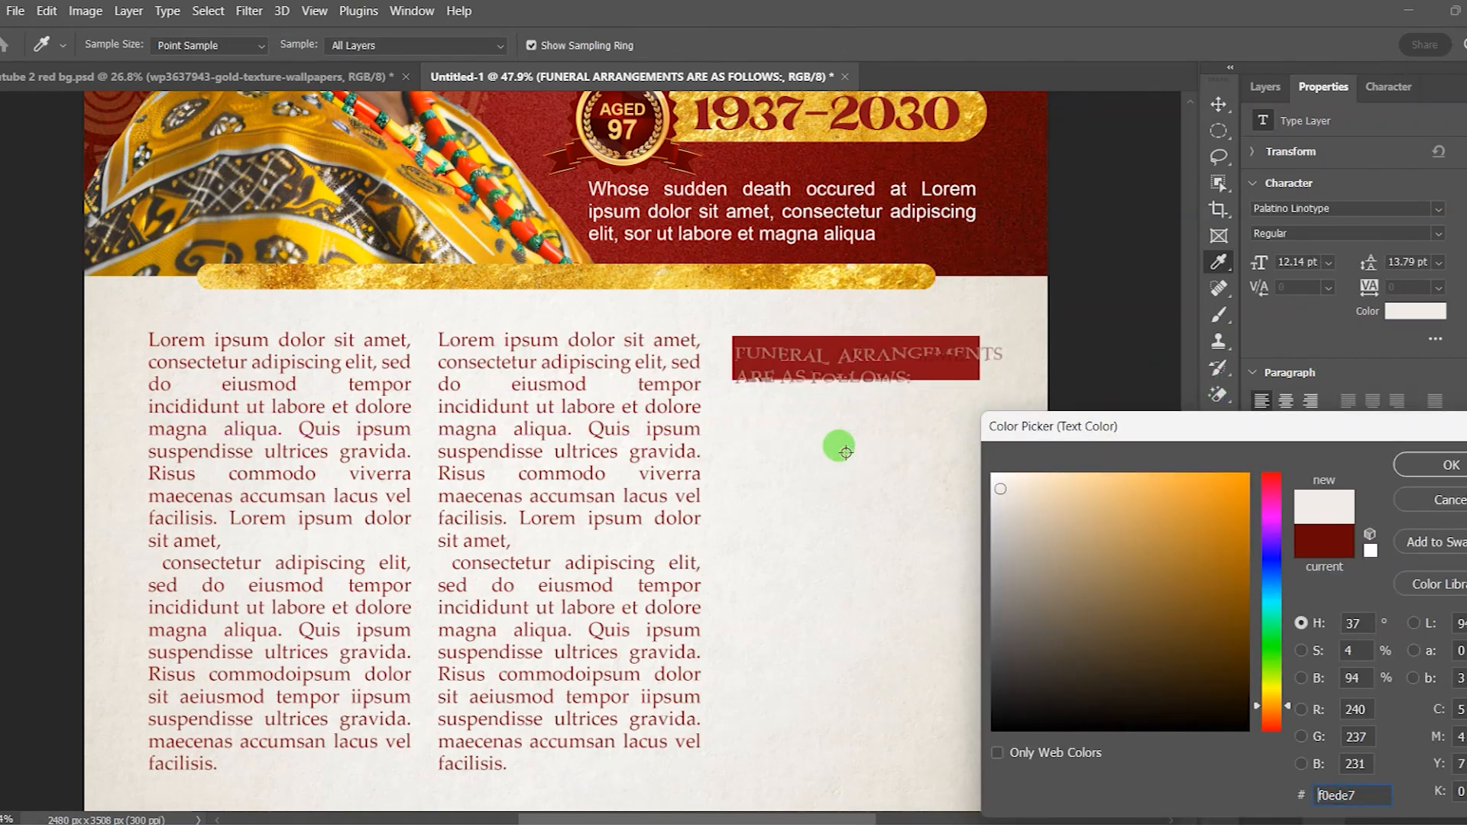
left_click(1447, 465)
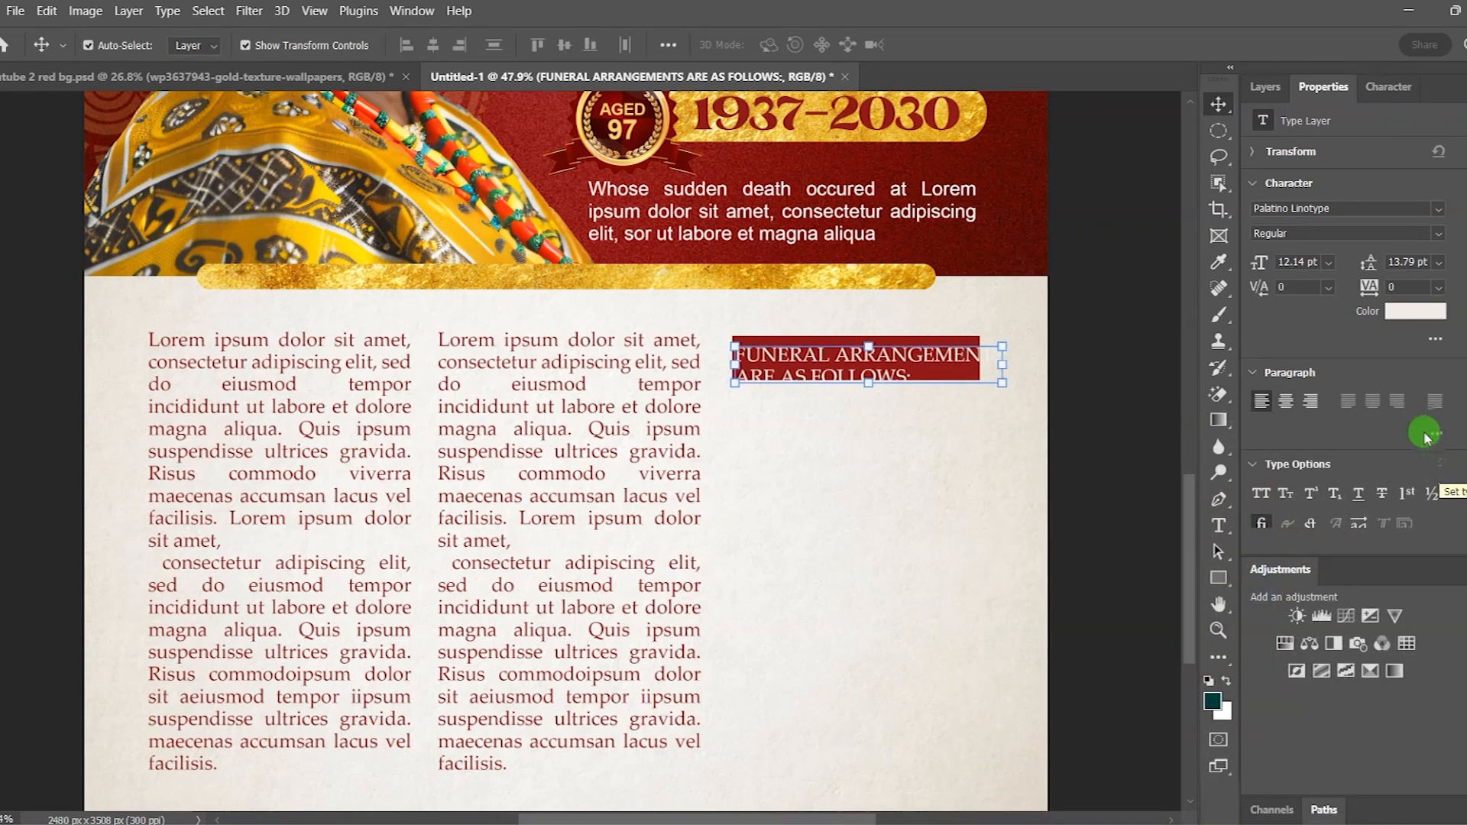
- Fit the heading text inside the red bar with a font size of 10 pt and leading of 10 pt
left_click_drag(902, 359, 908, 356)
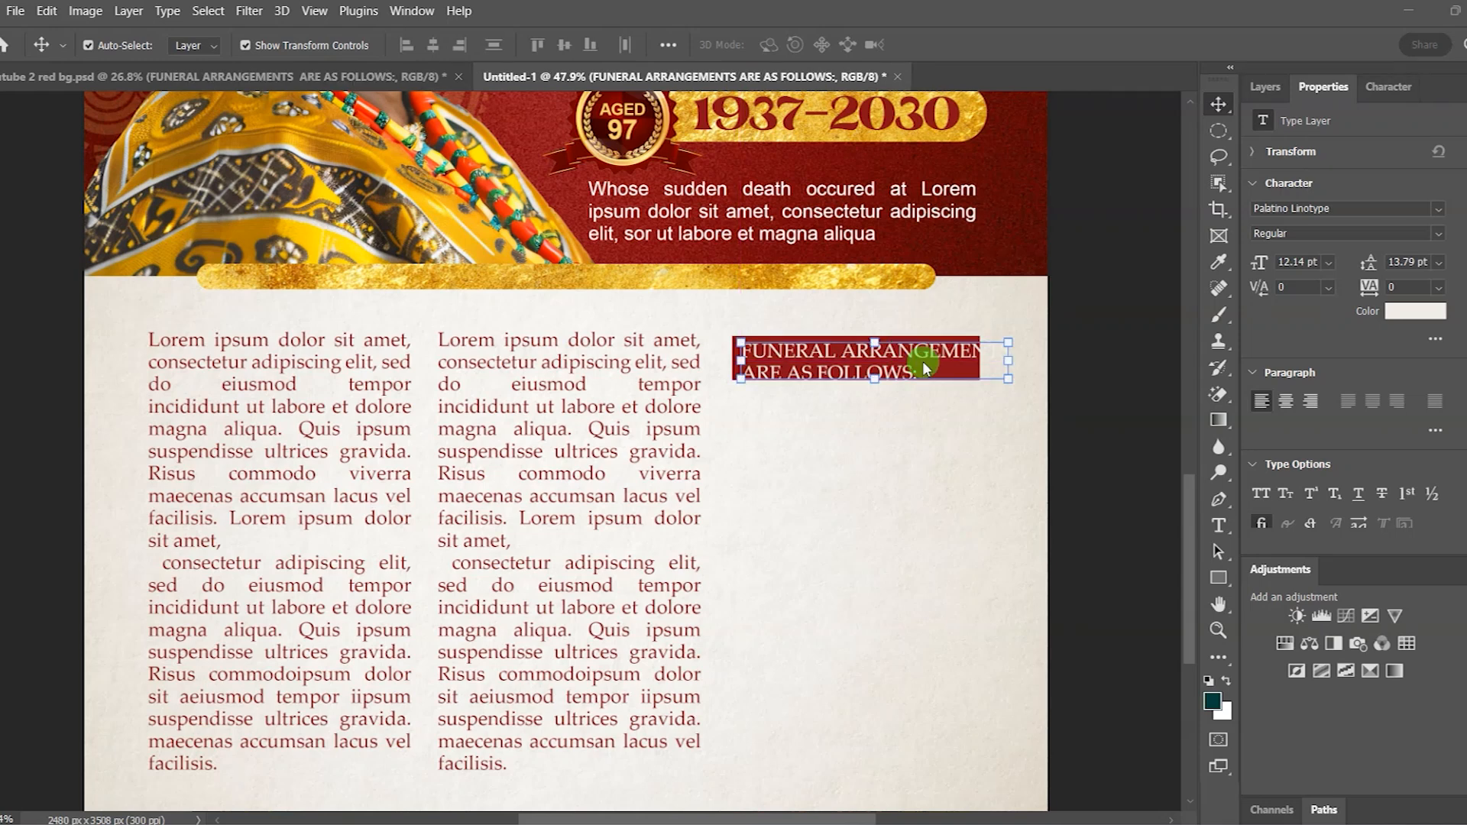
left_click(1330, 264)
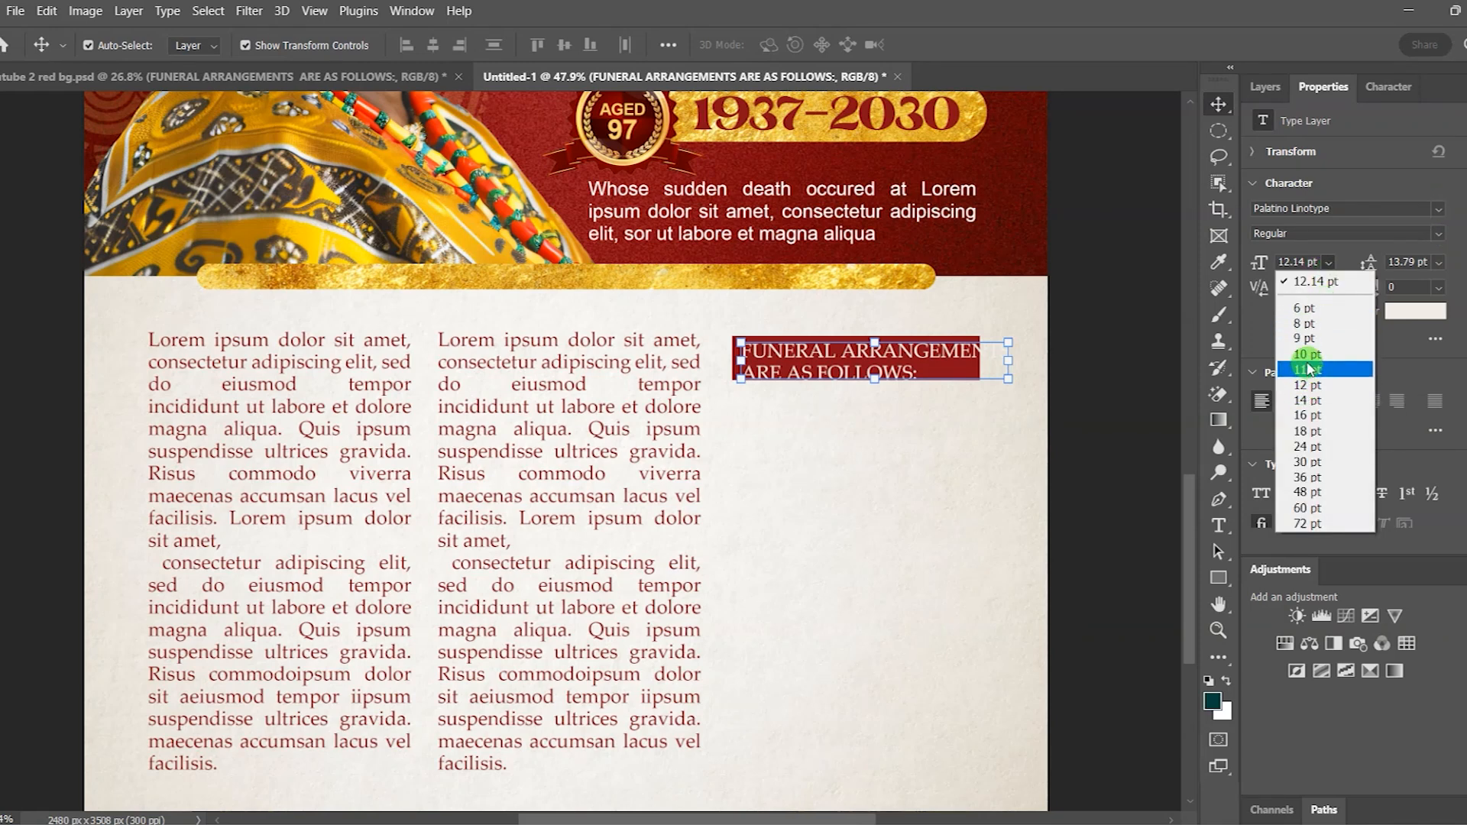
left_click(1307, 354)
left_click(900, 353)
left_click(1436, 265)
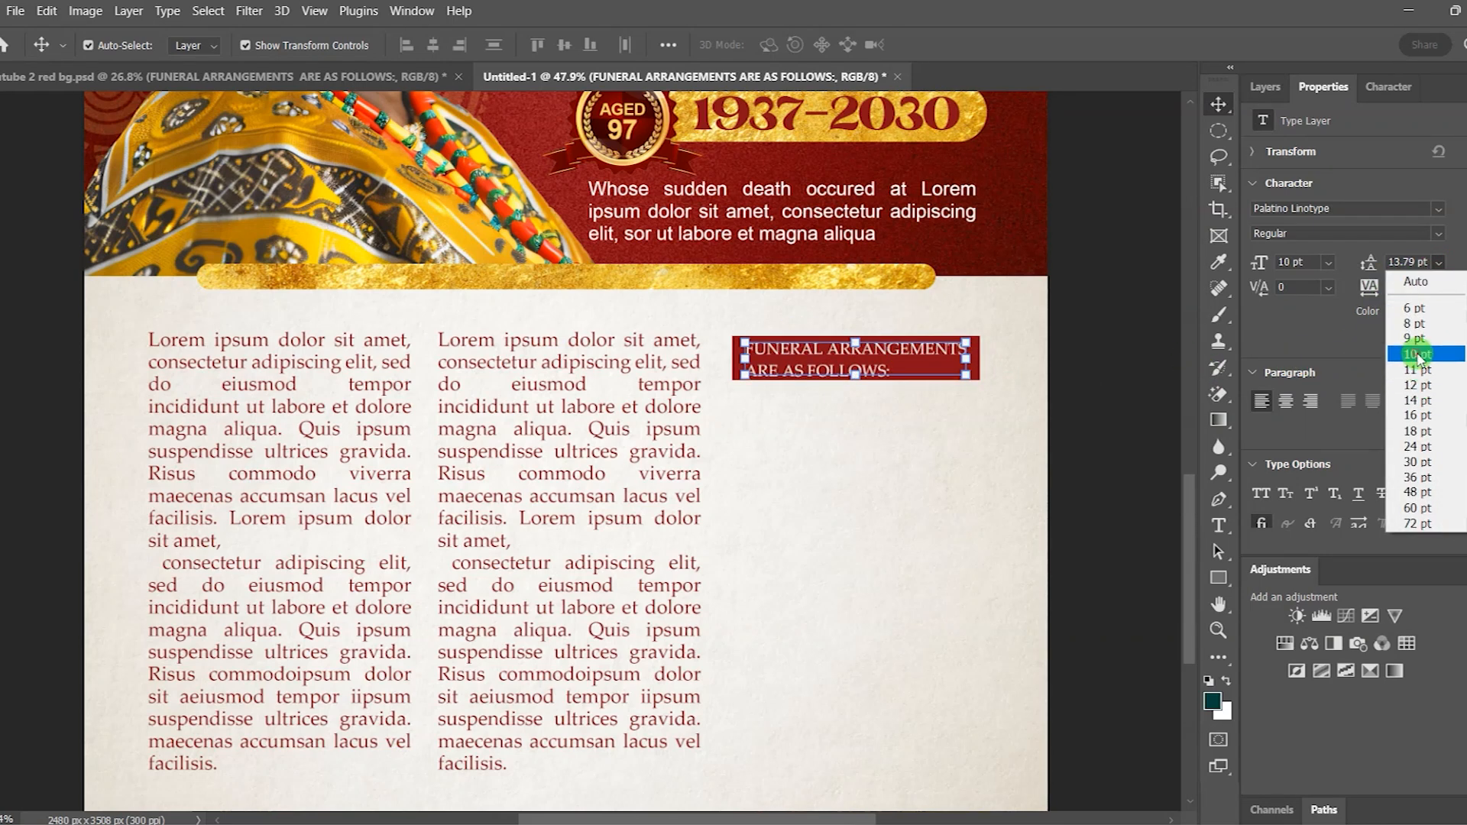
left_click(1417, 355)
left_click(1080, 383)
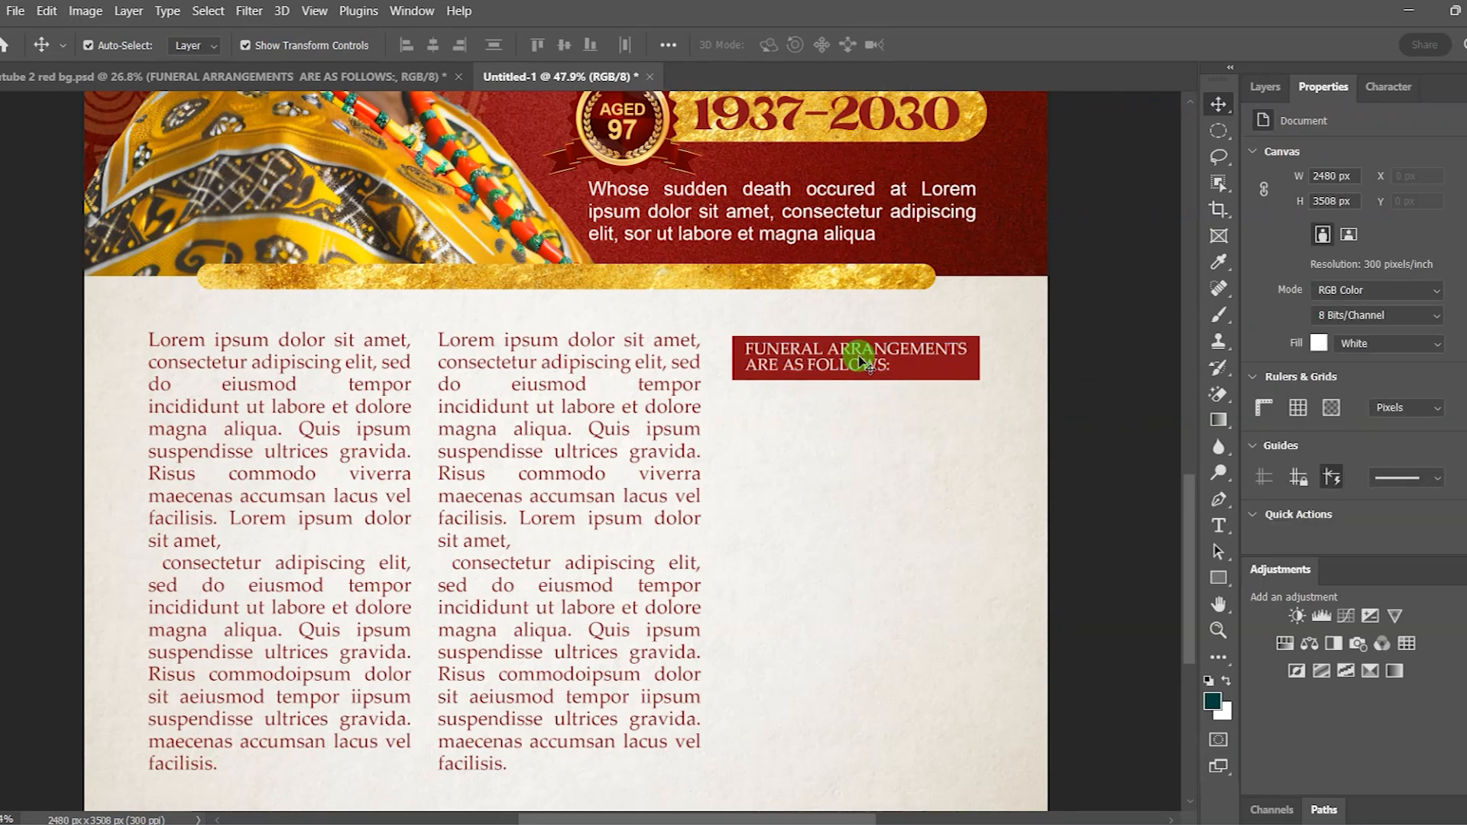
- Recolour the heading text to the light yellow #f9ea8e sampled from the gold bar behind the years
left_click(861, 361)
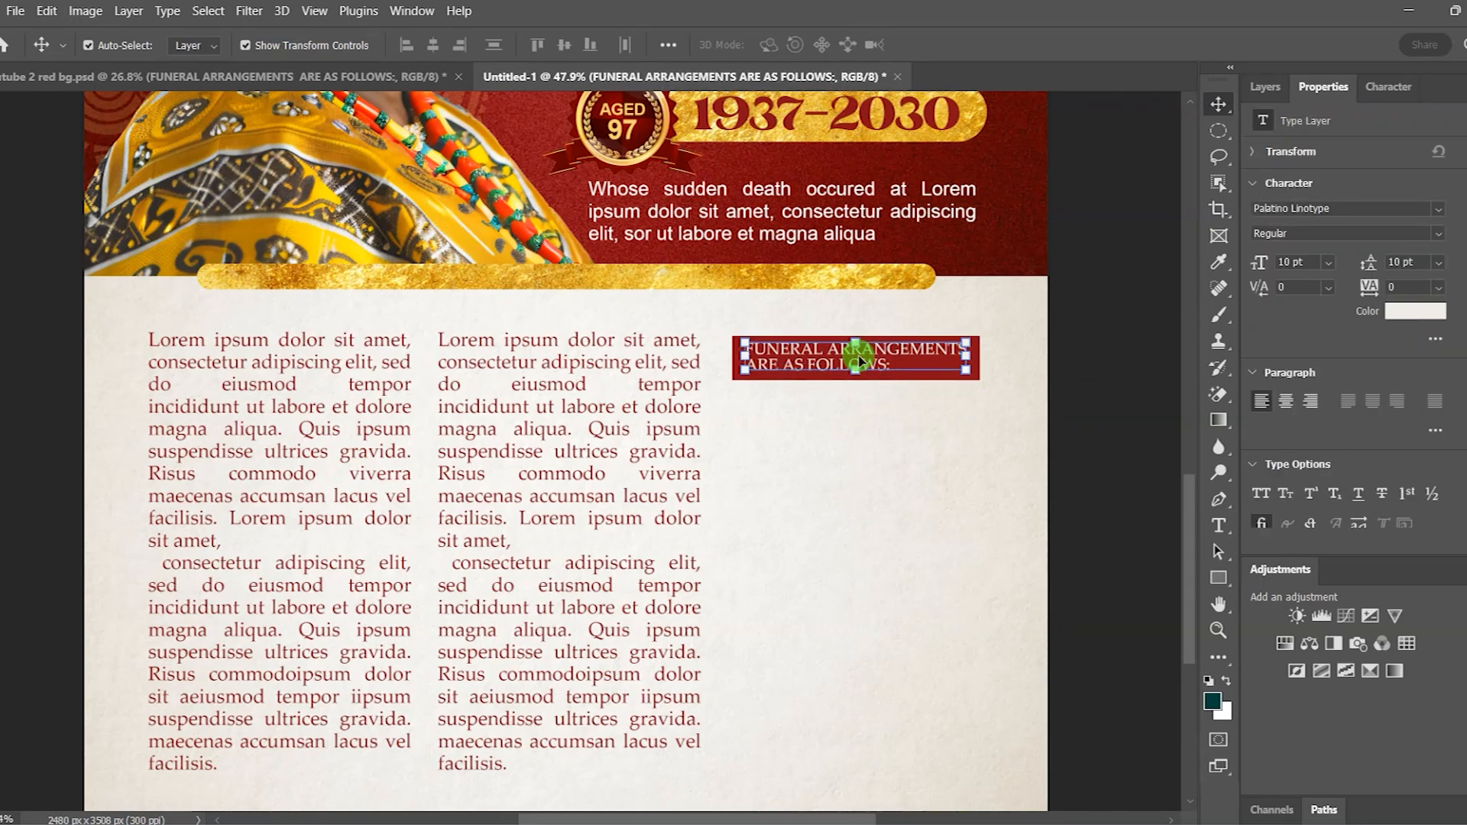
left_click(1398, 313)
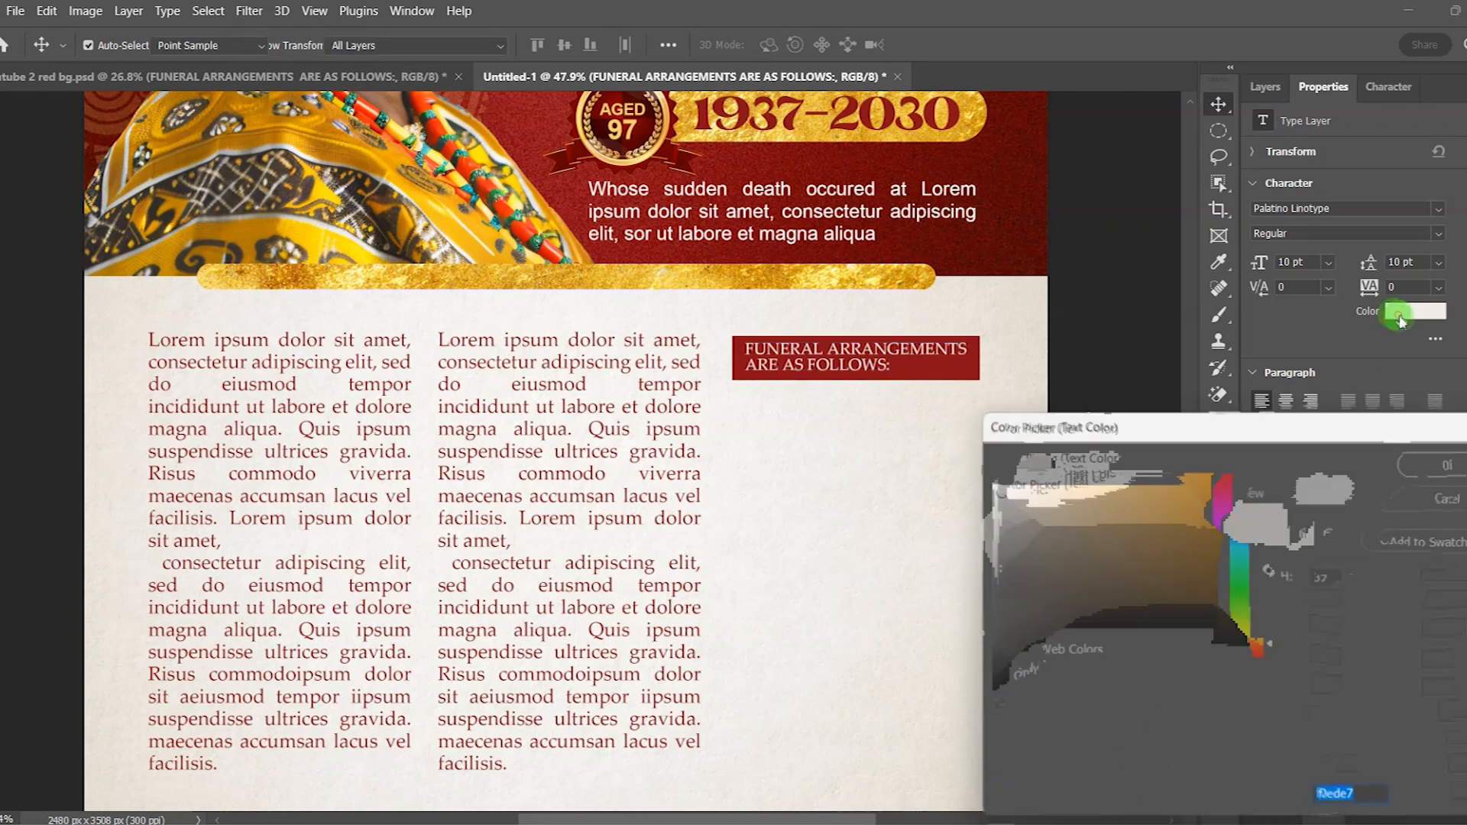
left_click(731, 121)
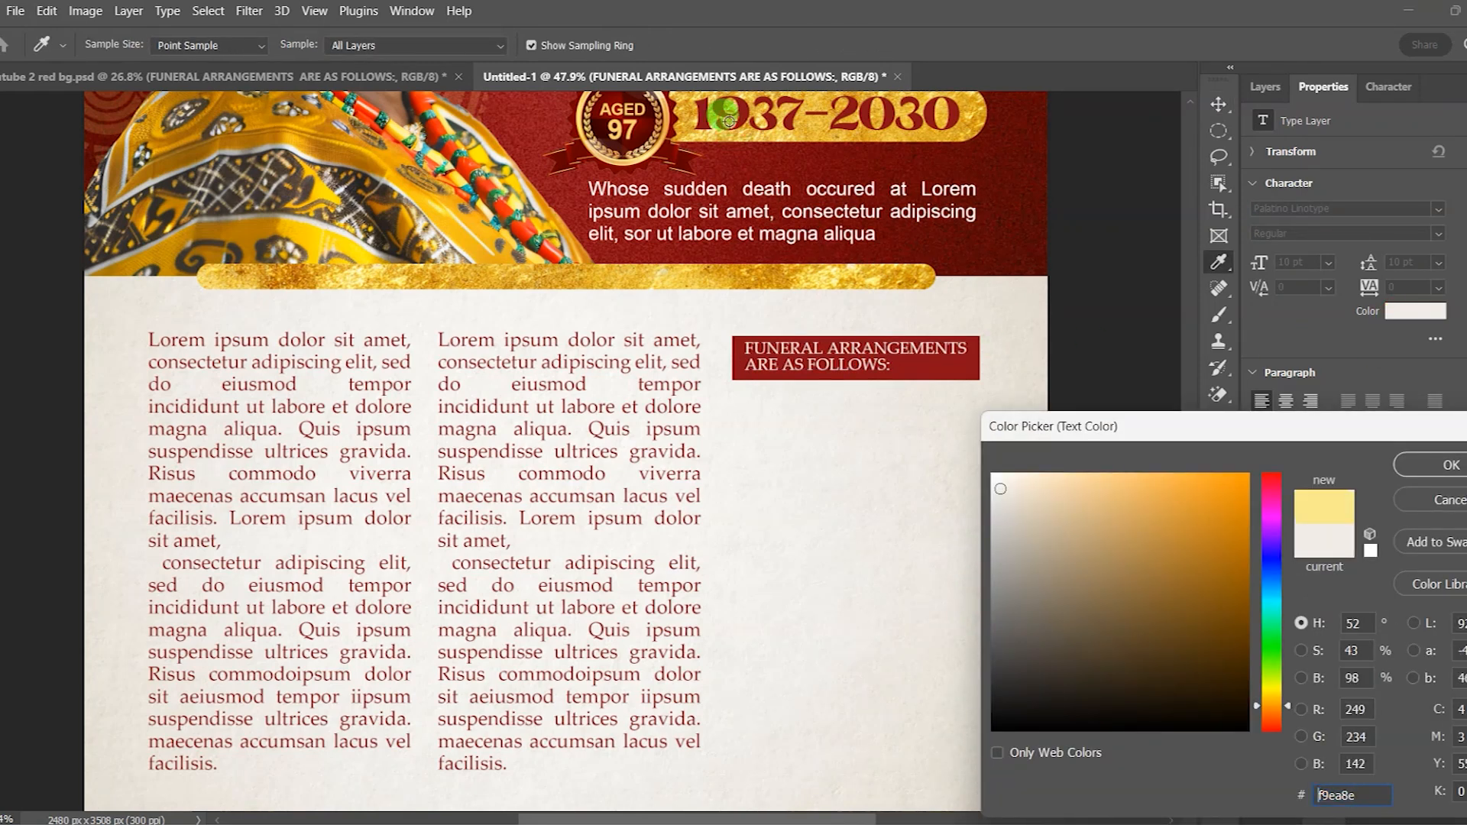
left_click(1430, 477)
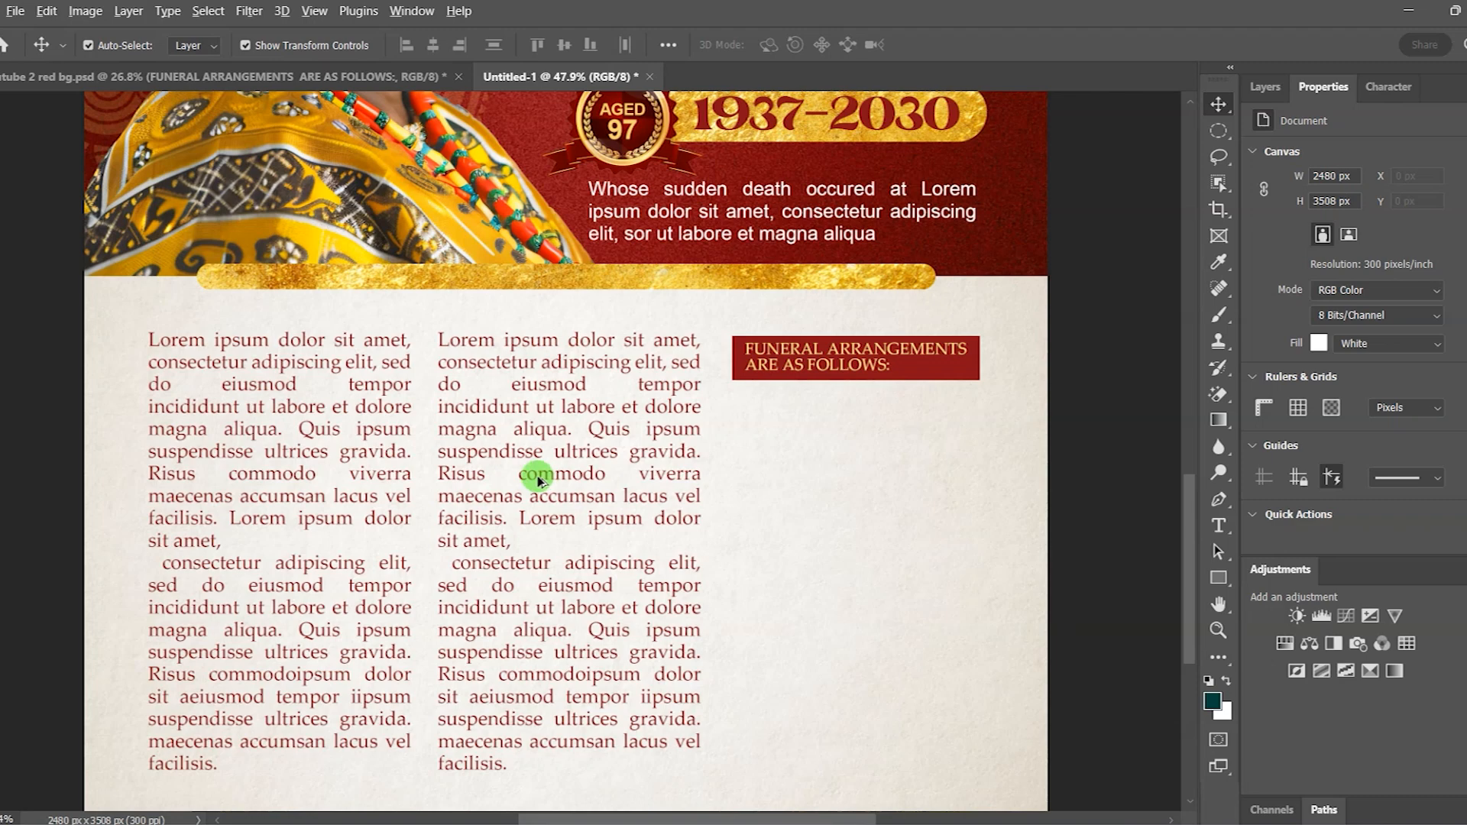
- Duplicate the second column under the heading bar and replace its text with the DATE, VENUE, BURIAL and THANKSGIVING SERVICE: 20th details
left_click_drag(537, 477, 841, 533)
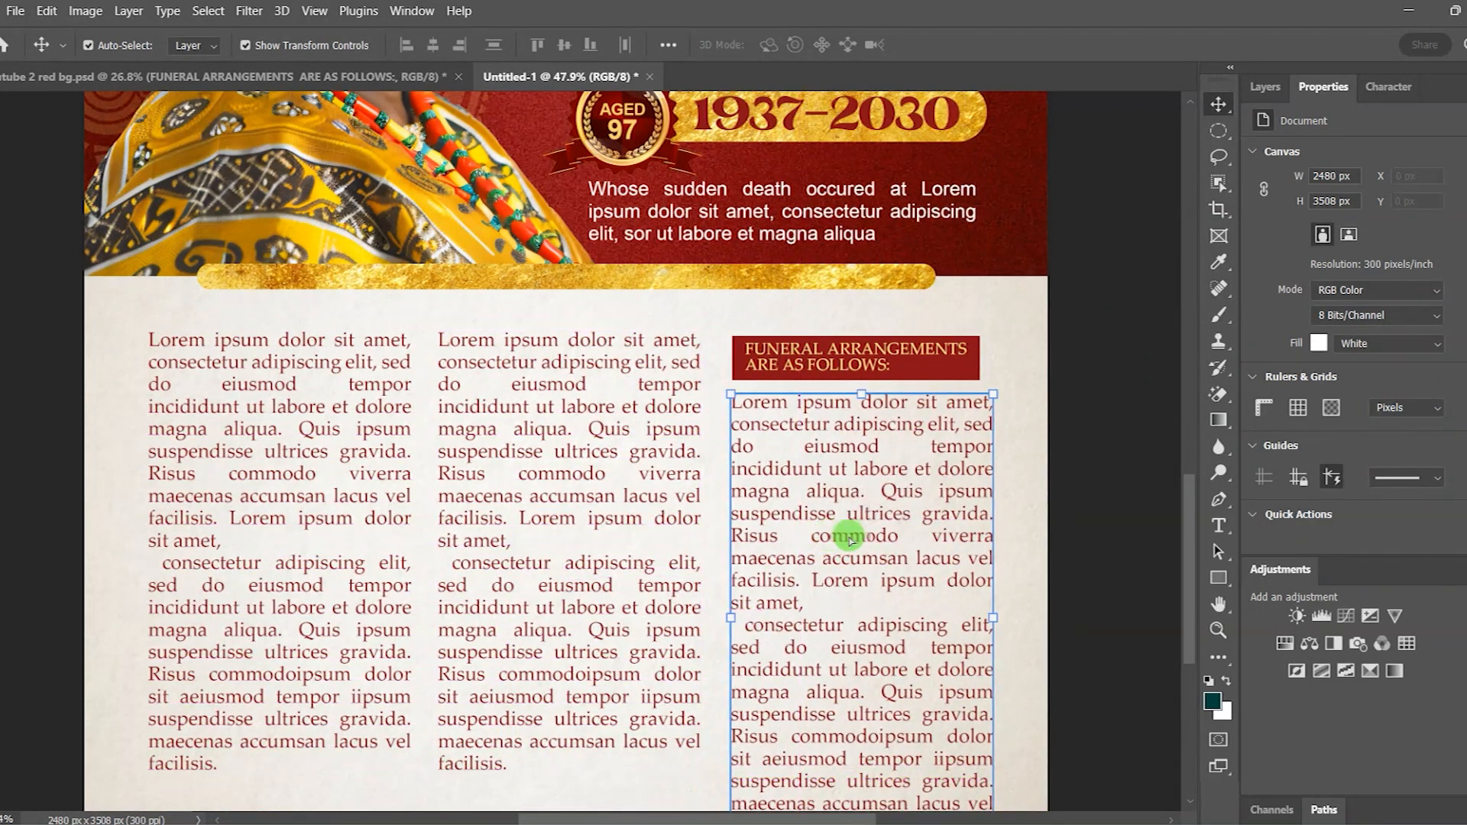
double_click(850, 499)
key("ctrl+a")
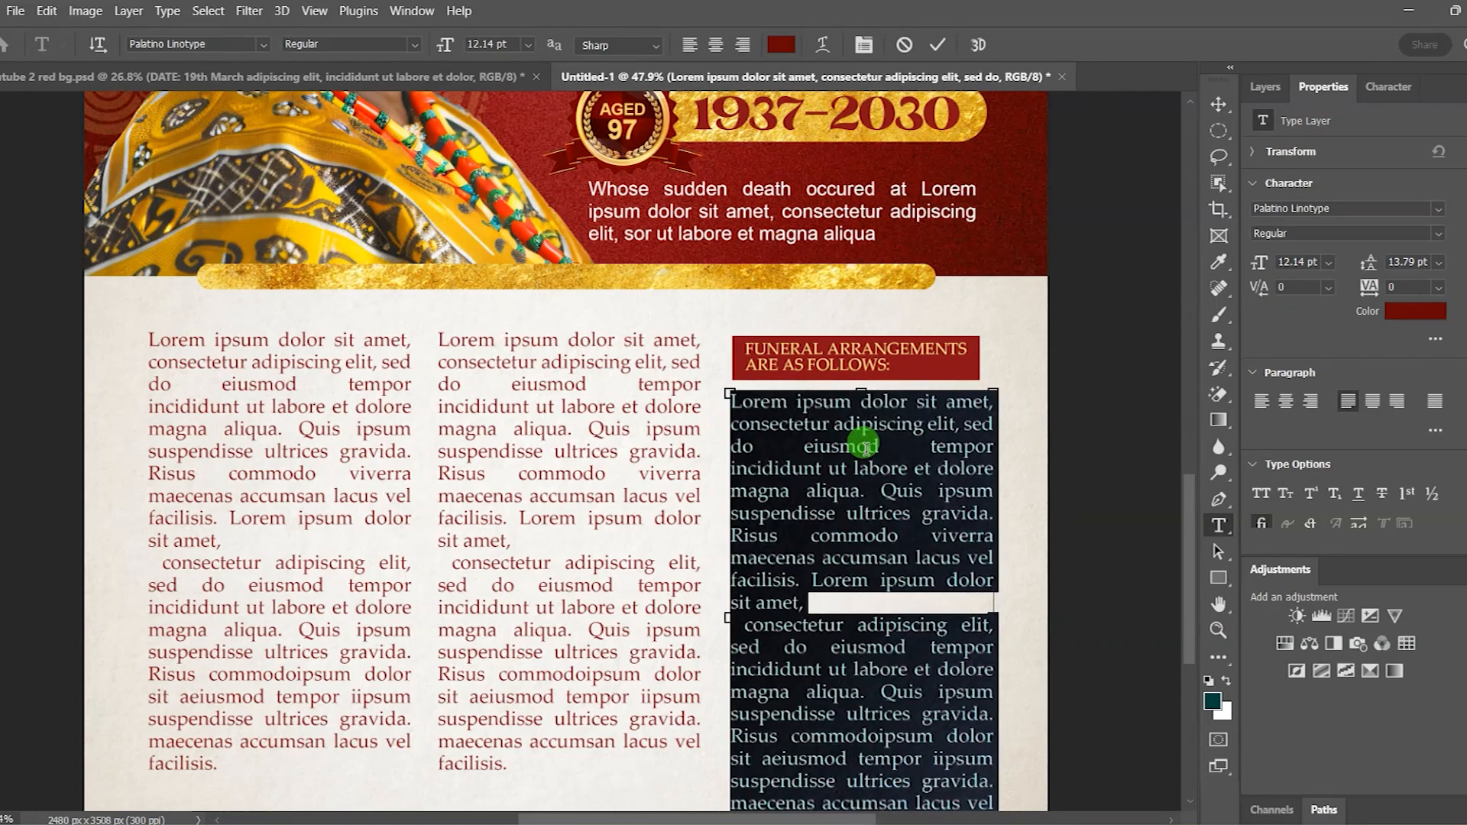
type("DATE: 19th March adipiscing elit, incididunt ut labore et dolore magna aliqua. Quis VENUE: suspendisse ultrices gravida. Risus commodo viverra maecenas accumsan lacus vel facilisis. Lorem ipsum dolor sit amet,  consectetur adipiscing elit, sed do eiusmod tempor BURIAL: ut labore et dolore magna aliqua. Quis ipsum suspendisse ultrices gravida. Risus commodoipsum dolor THANKSGIVING SERVICE: 20th iipsum suspendisse ultrices gravida. maecenas accumsan lacus vel facilisis.")
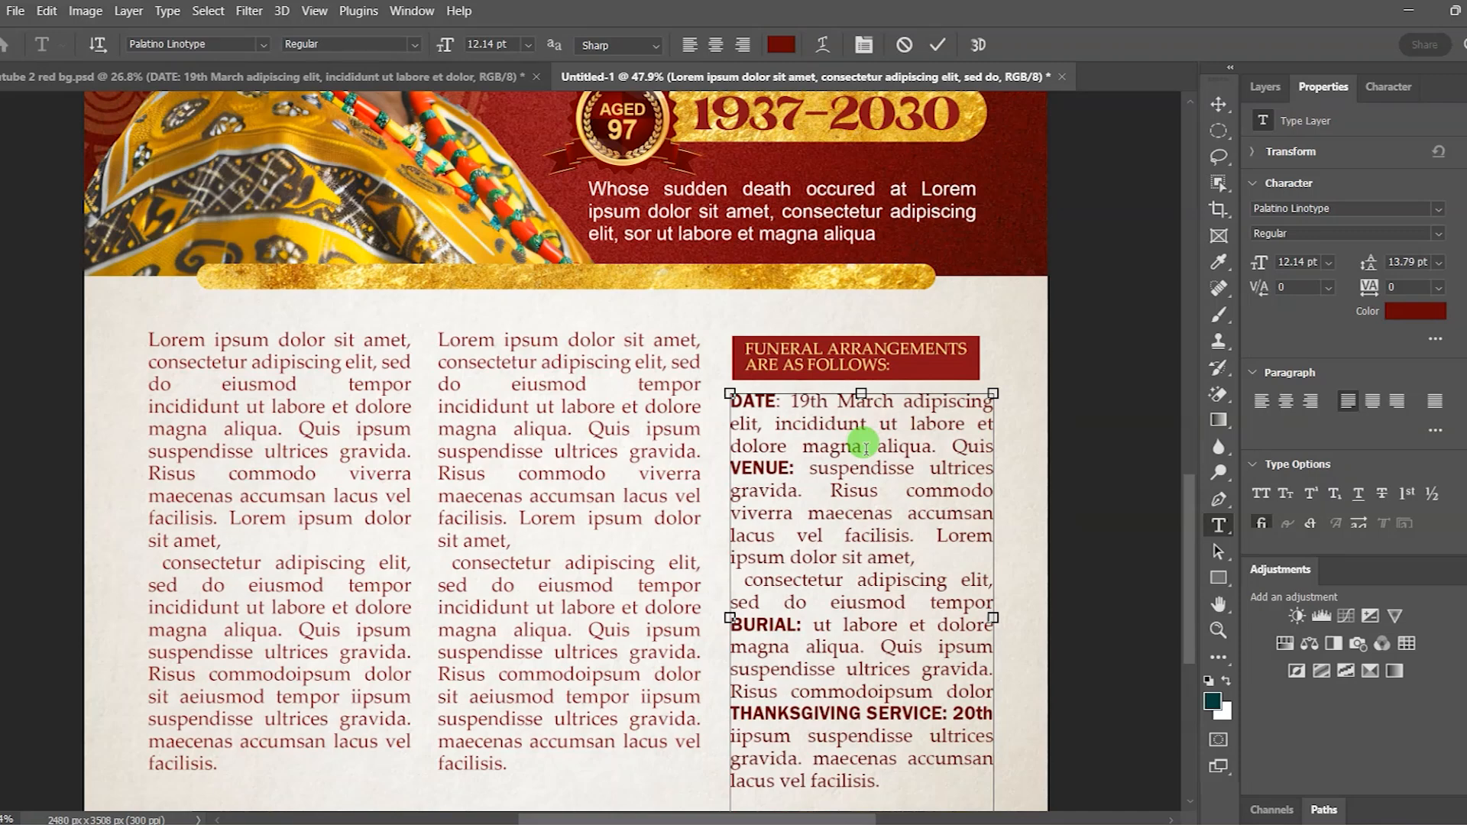
- Shorten the arrangements text box to fit the page, delete "consectetur adipiscing elit," from it, and nudge the box slightly up
scroll(1186, 508, "down", 3)
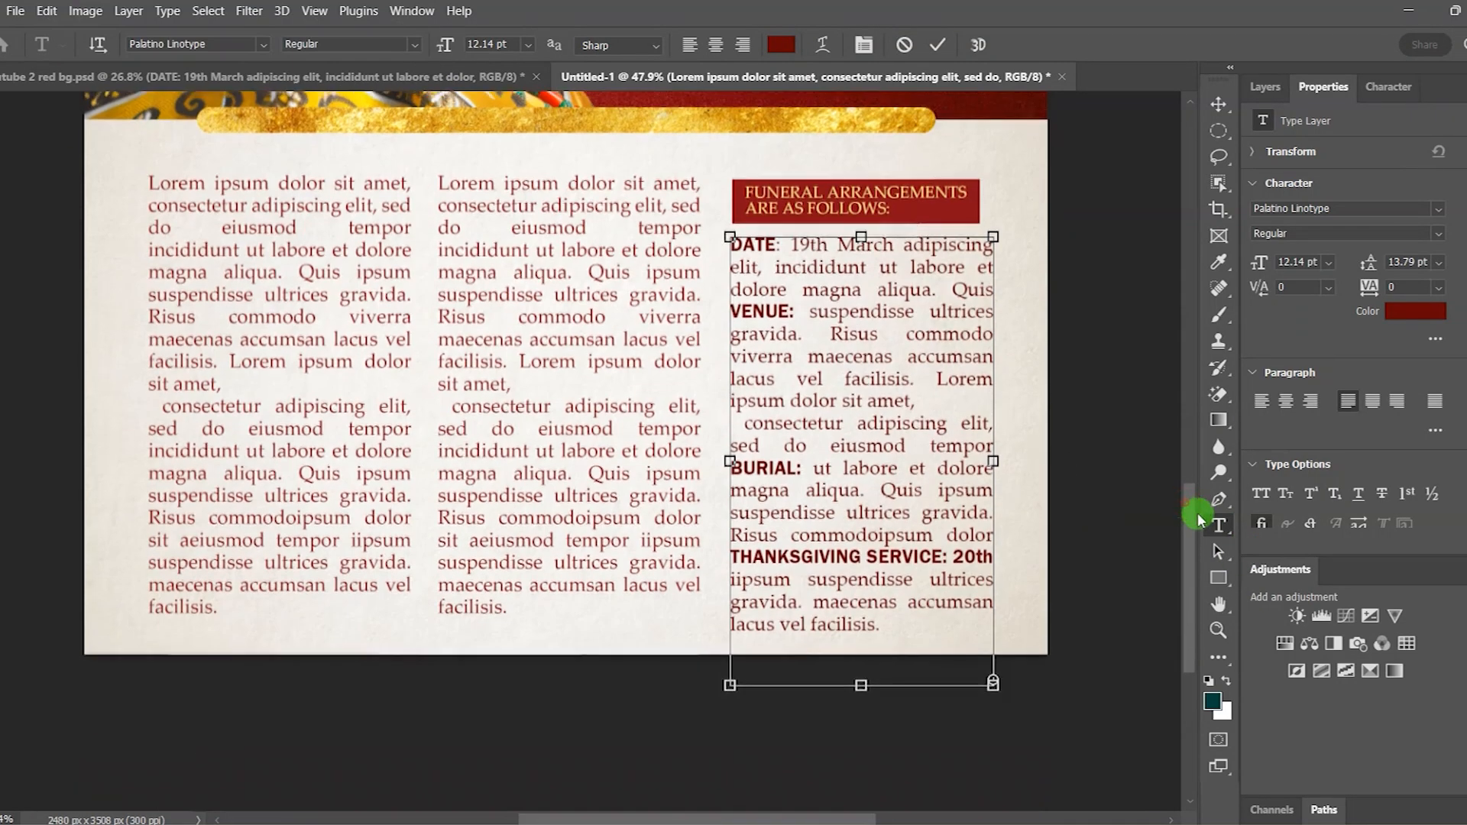
left_click_drag(860, 676, 858, 665)
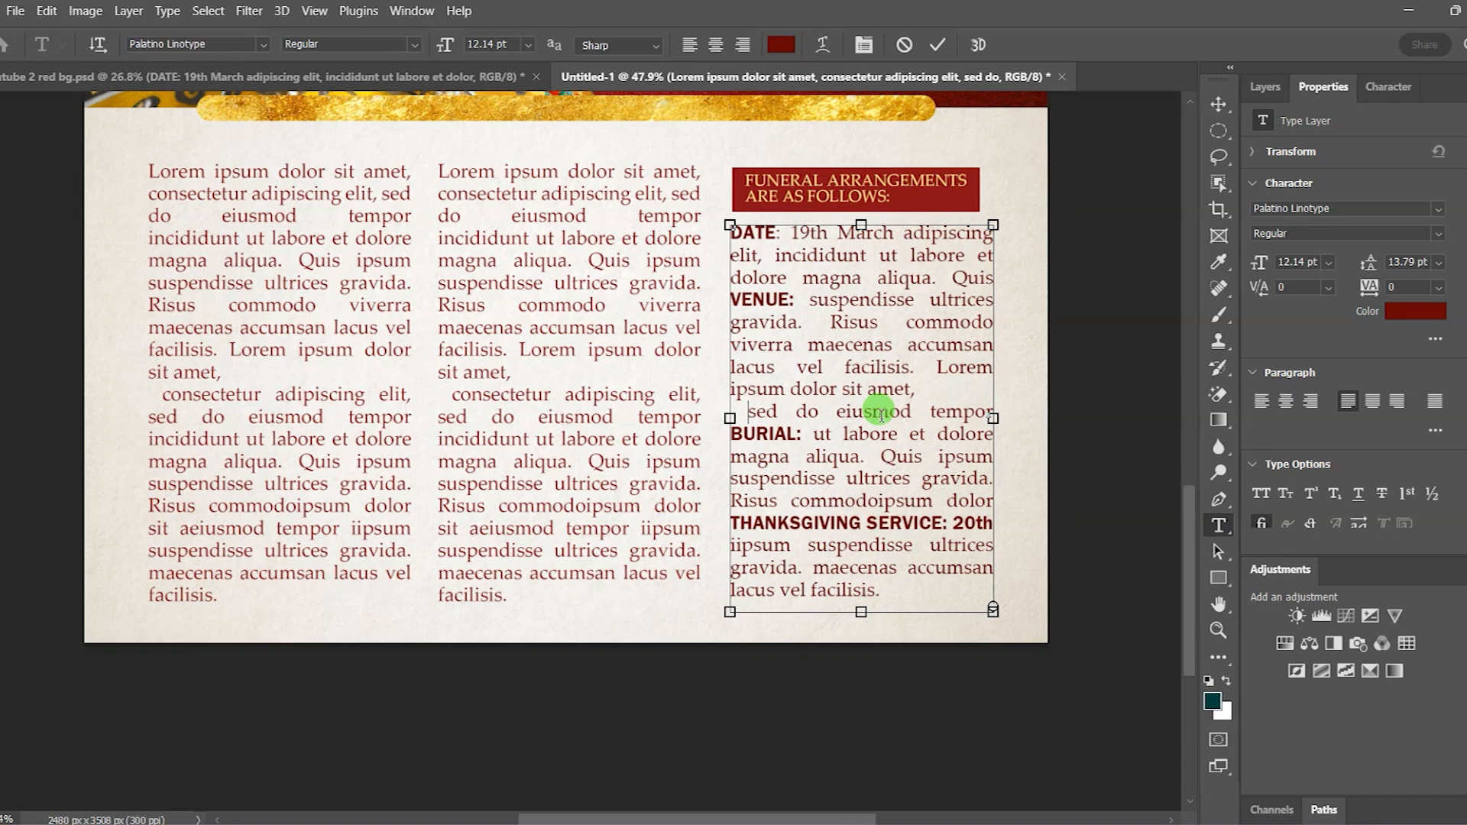
left_click(939, 43)
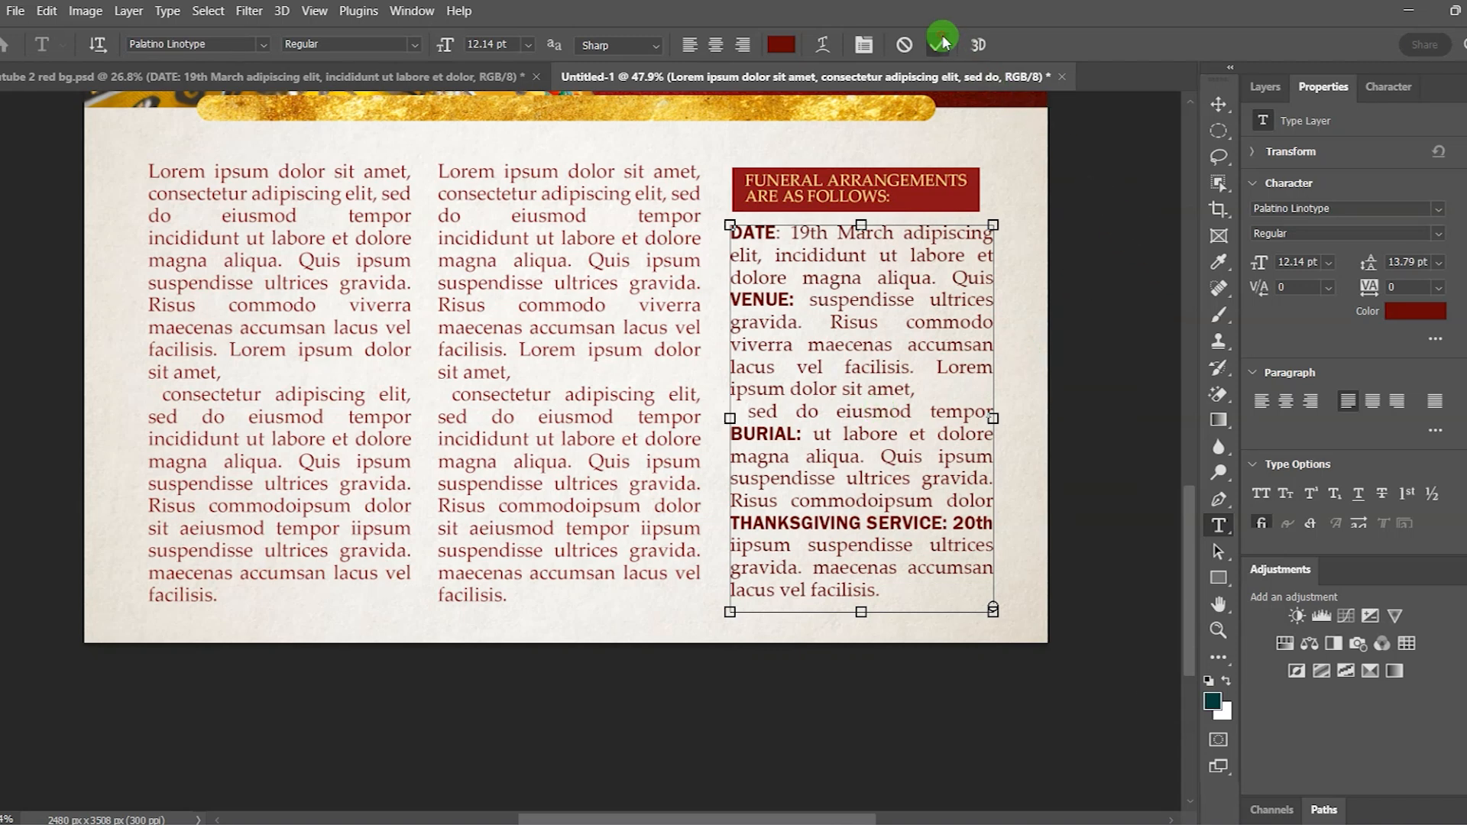
key("v")
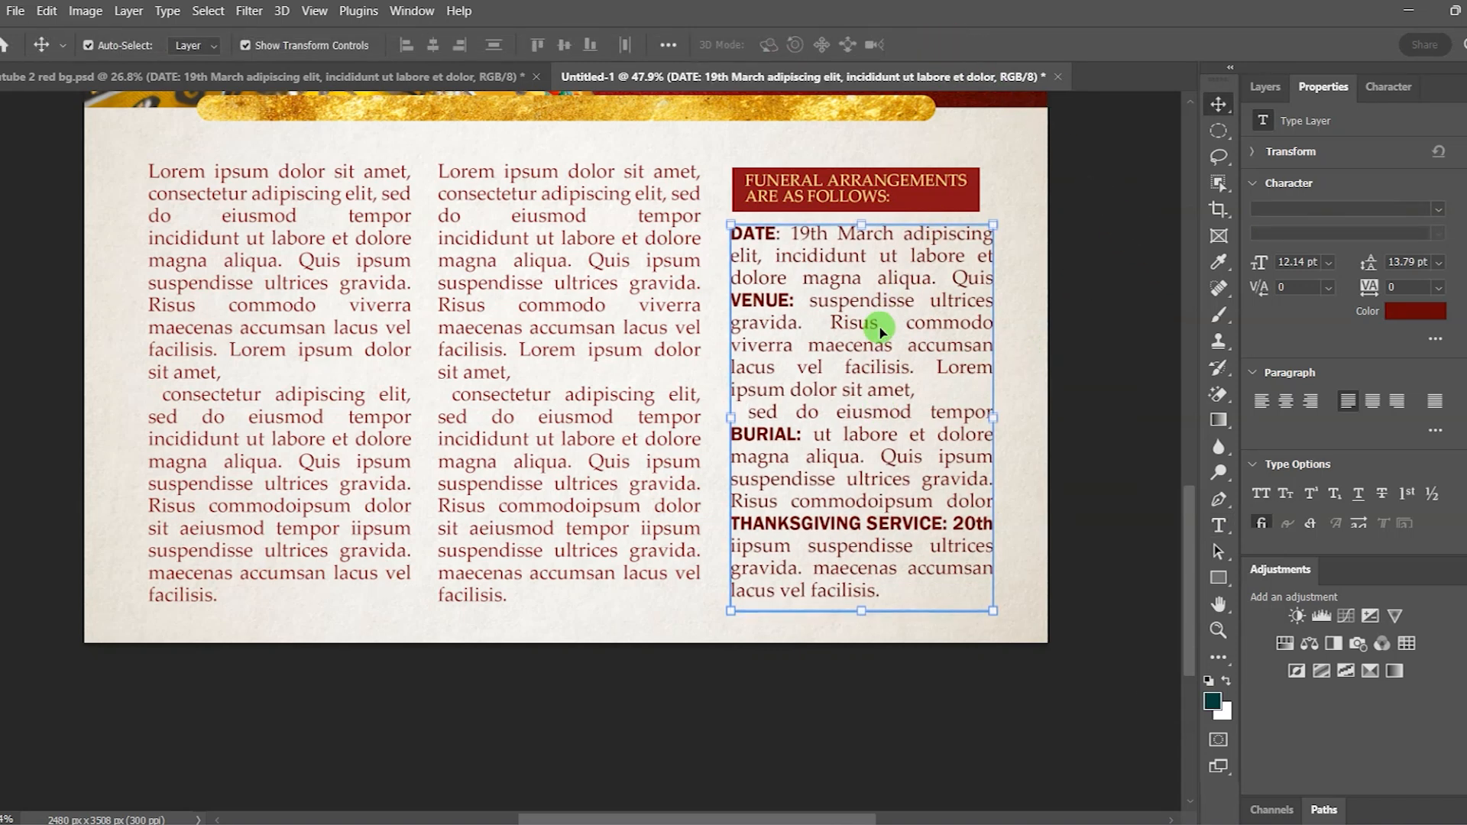
left_click_drag(881, 329, 881, 330)
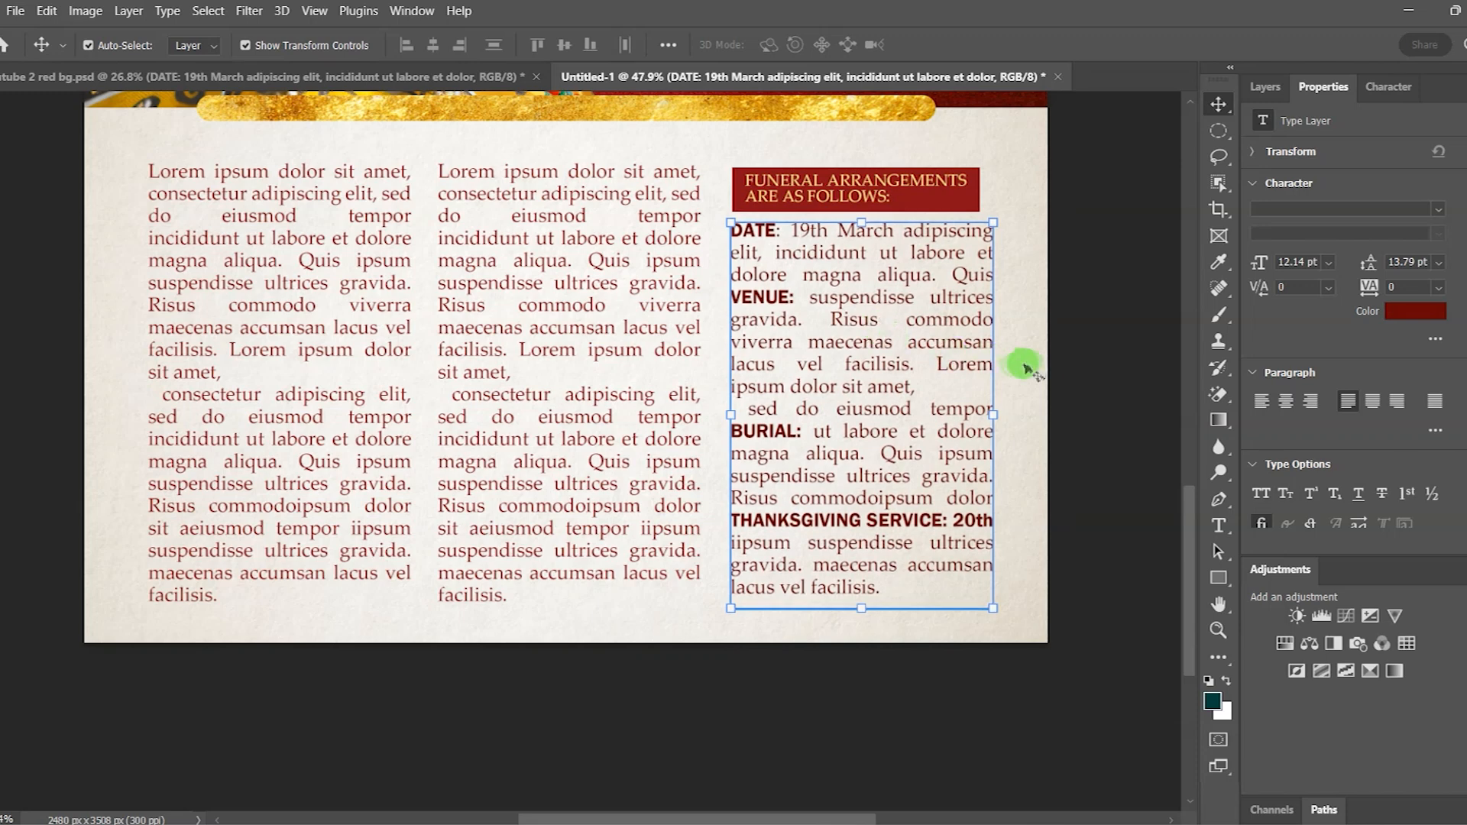
left_click(1127, 337)
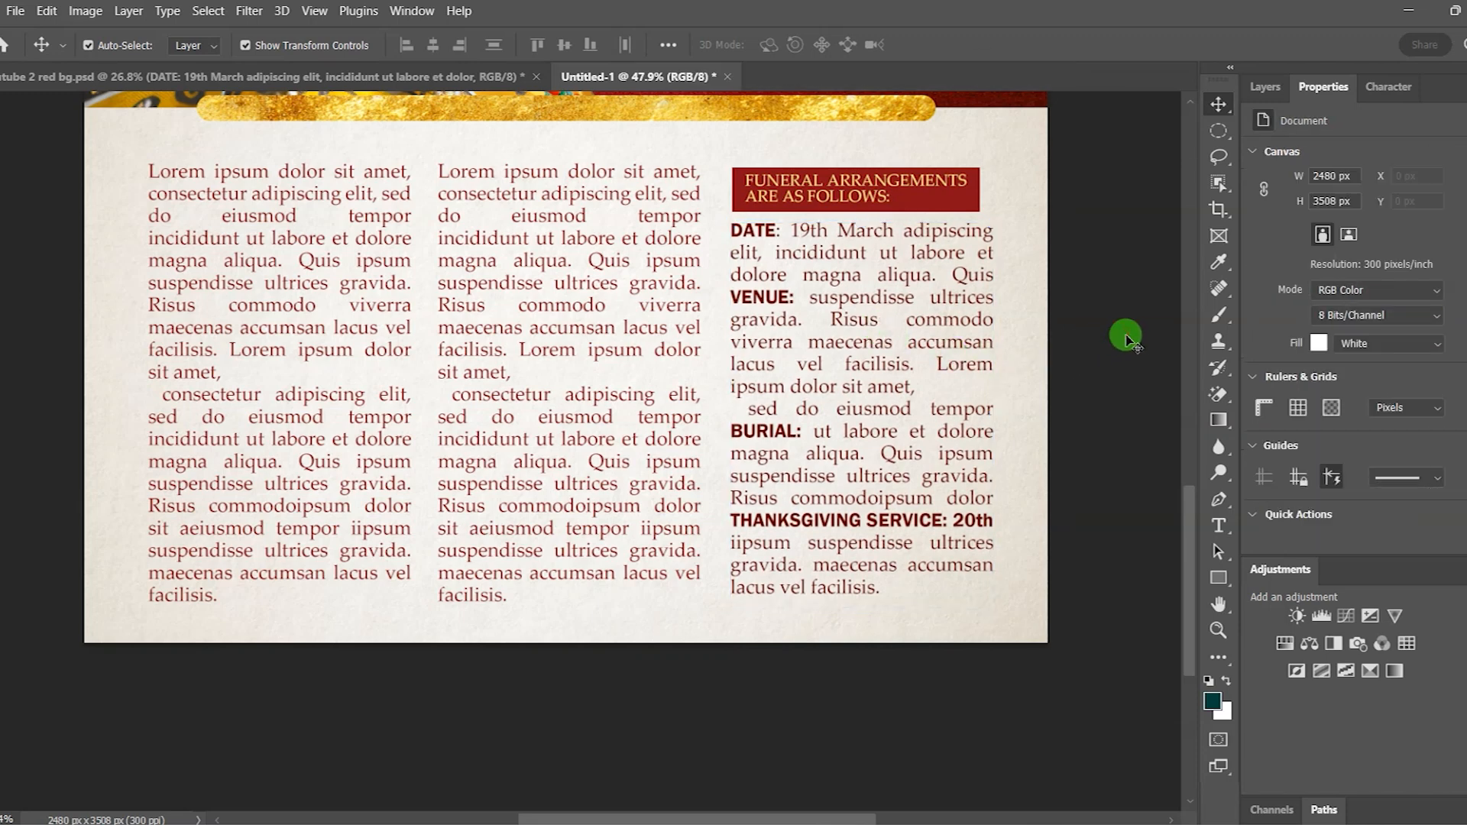
- Draw a full-width footer rectangle about 2507 by 83 px along the flyer's lower edge
scroll(1126, 338, "up", 1)
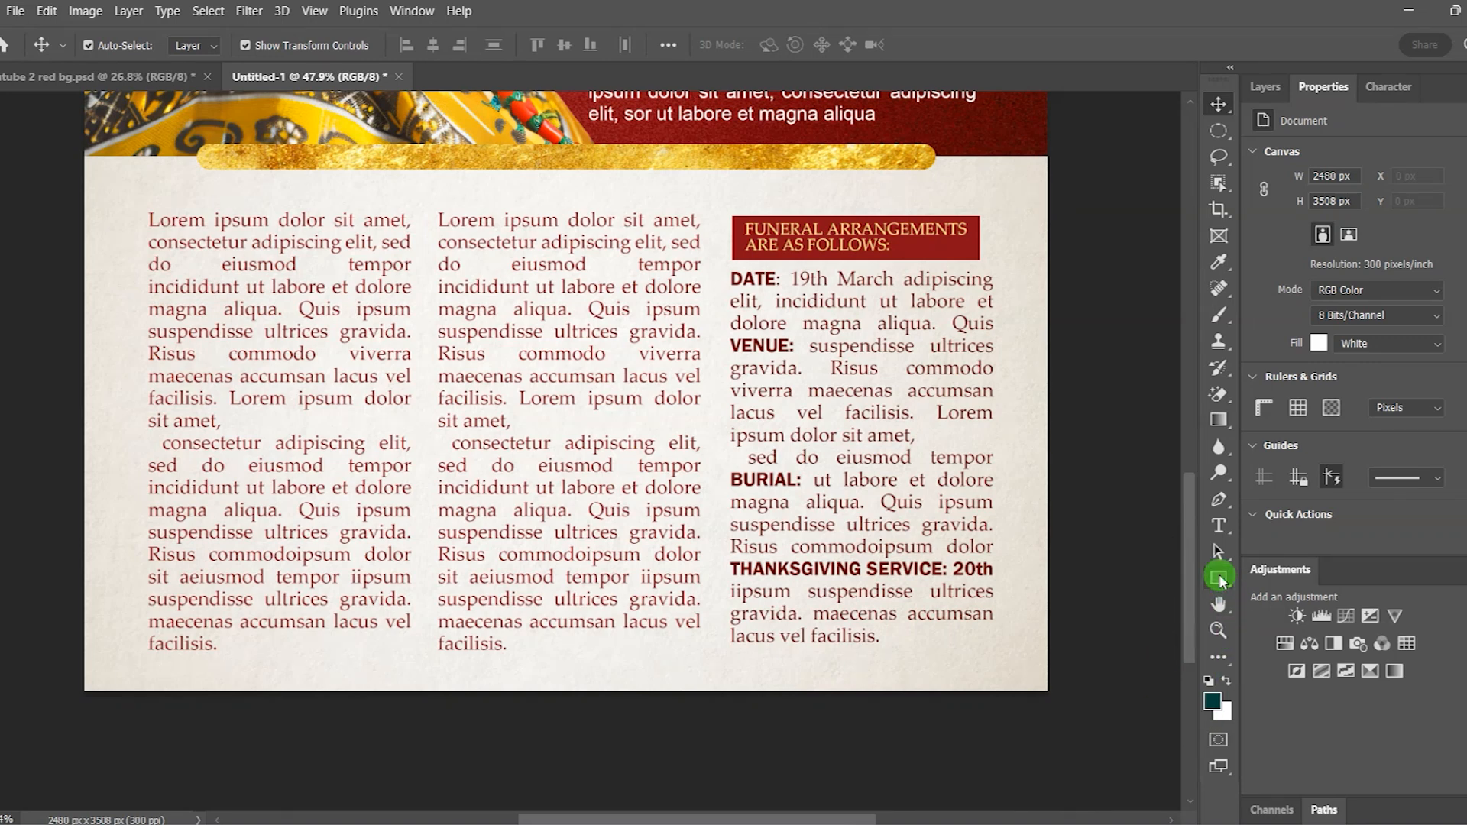
left_click(1219, 578)
left_click_drag(77, 691, 1040, 658)
left_click_drag(1048, 662, 1050, 660)
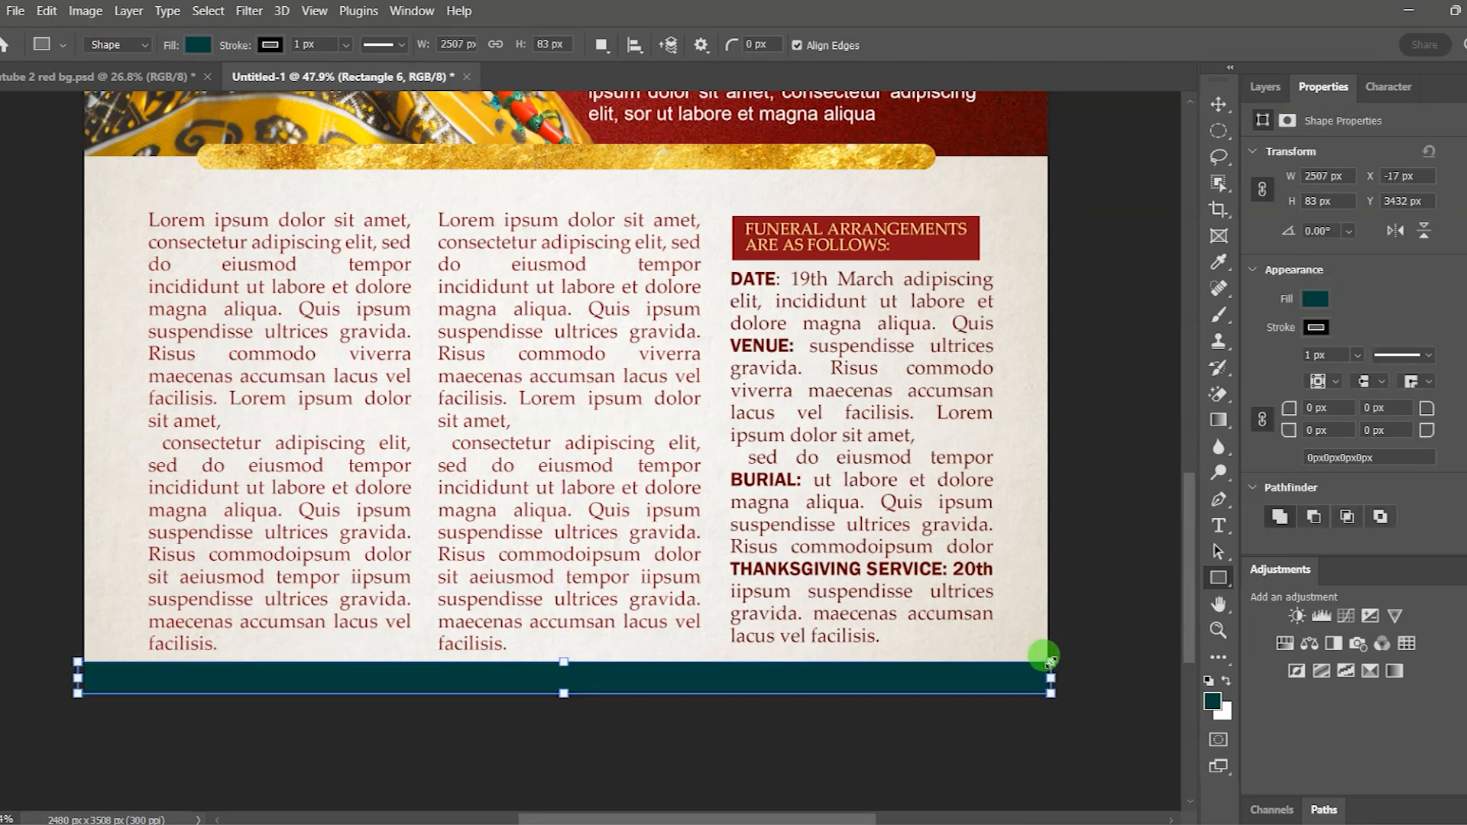
- Fill the footer rectangle with the dark red #780107 sampled from the flyer's red background, then deselect it
scroll(1185, 547, "up", 3)
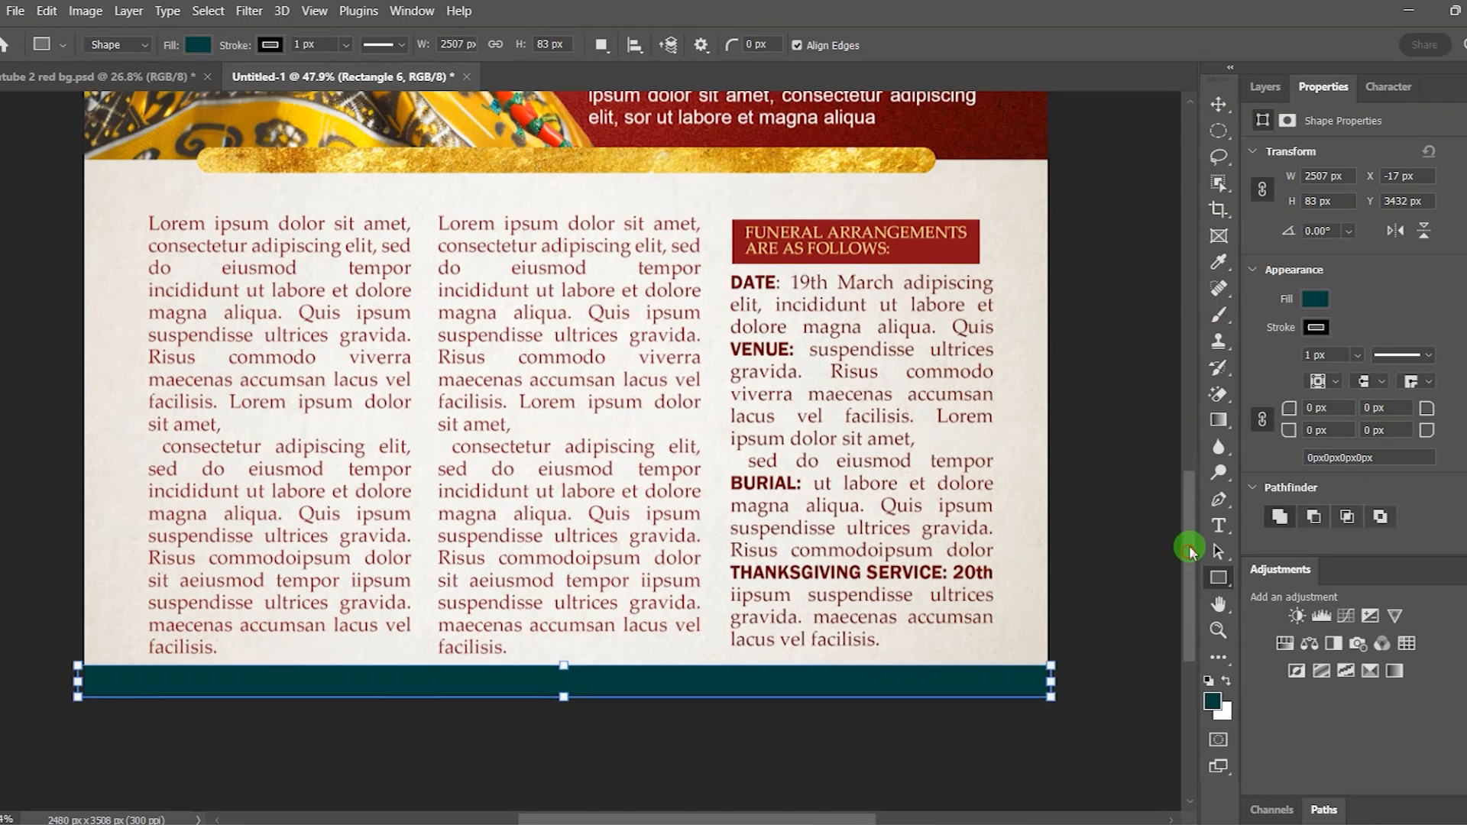
scroll(1191, 527, "down", 1)
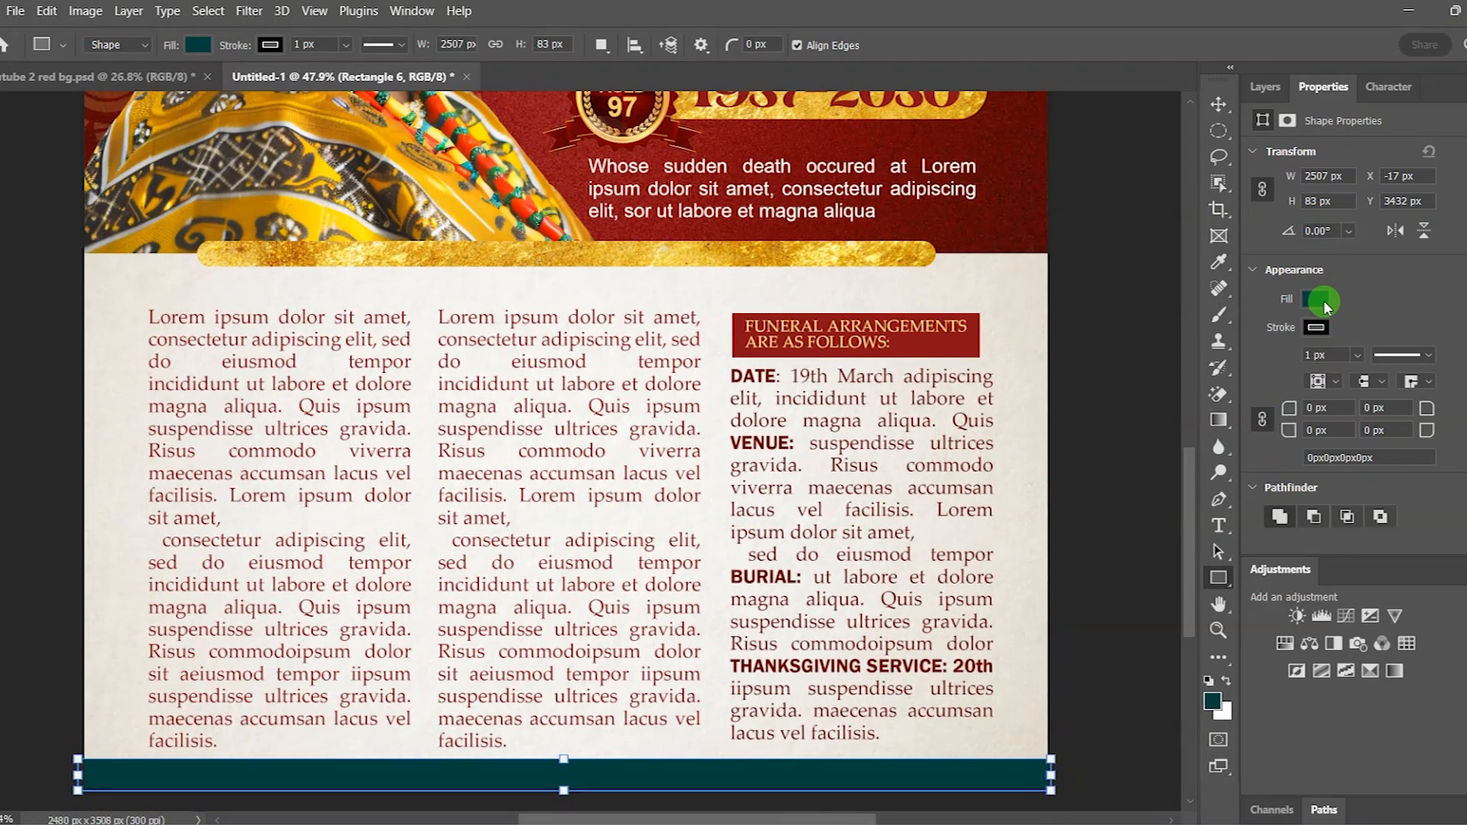
left_click(1315, 298)
left_click(1465, 332)
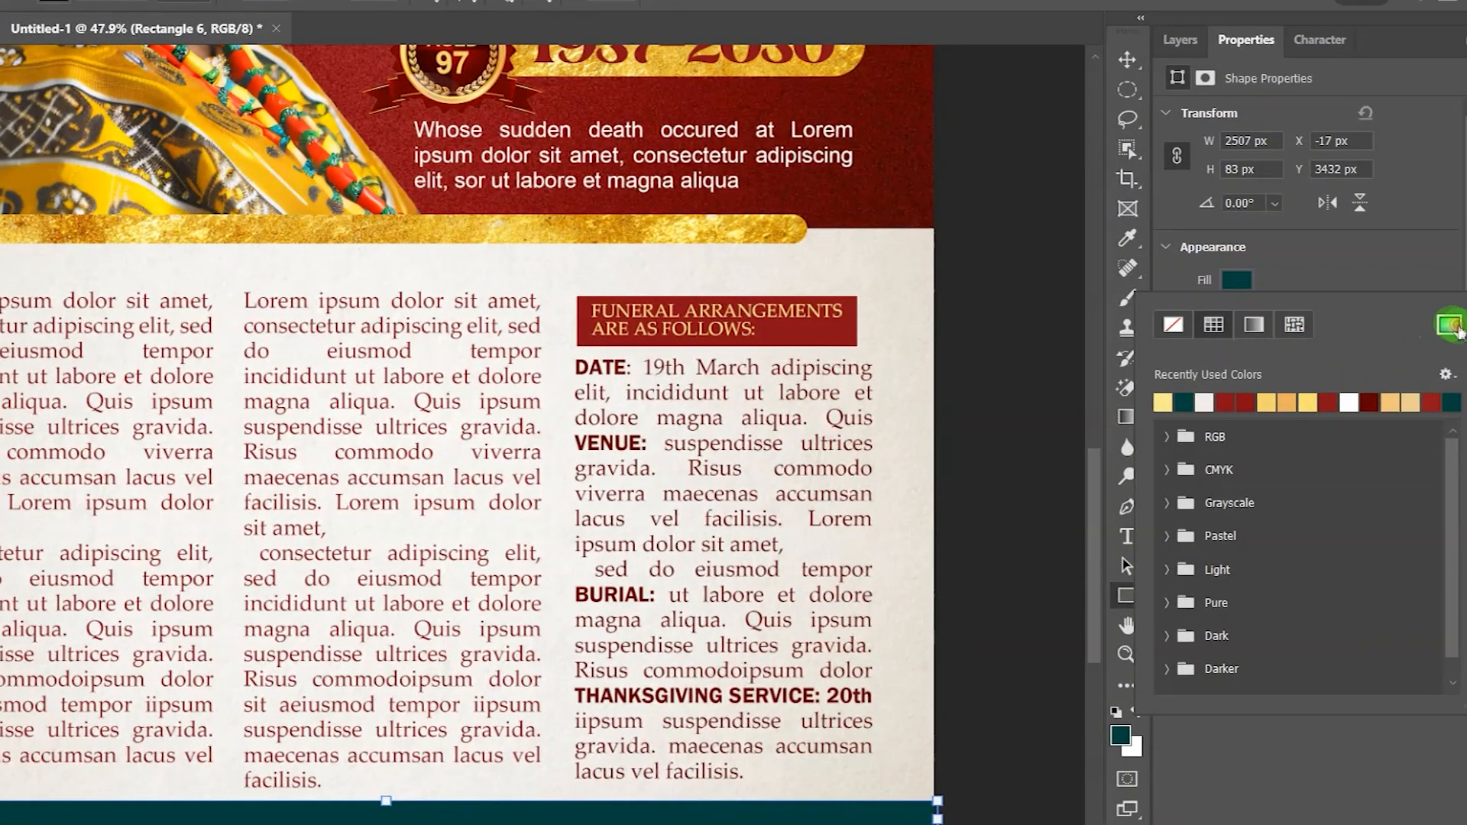
left_click(378, 128)
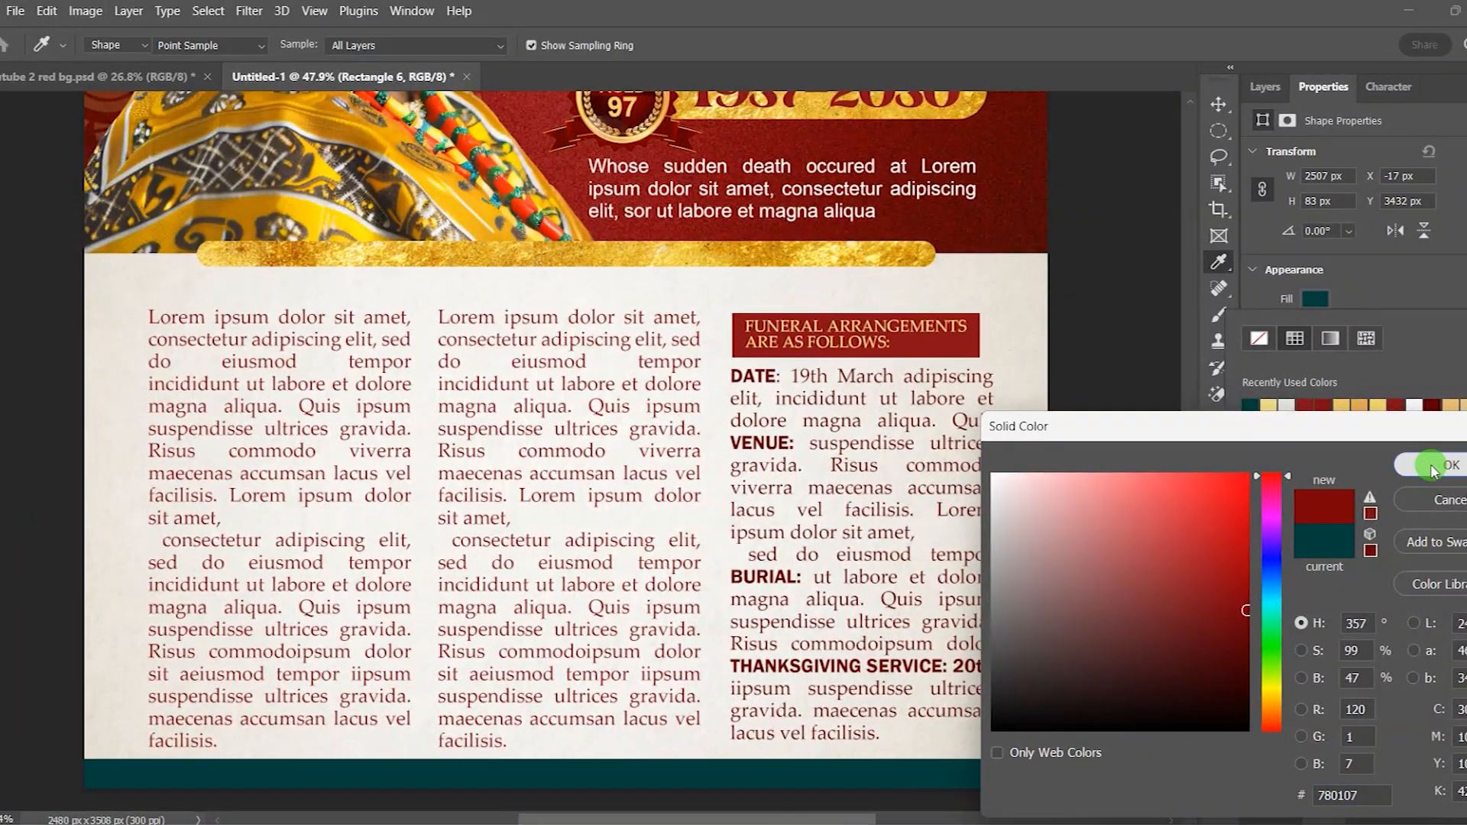
left_click(1425, 469)
left_click(1219, 104)
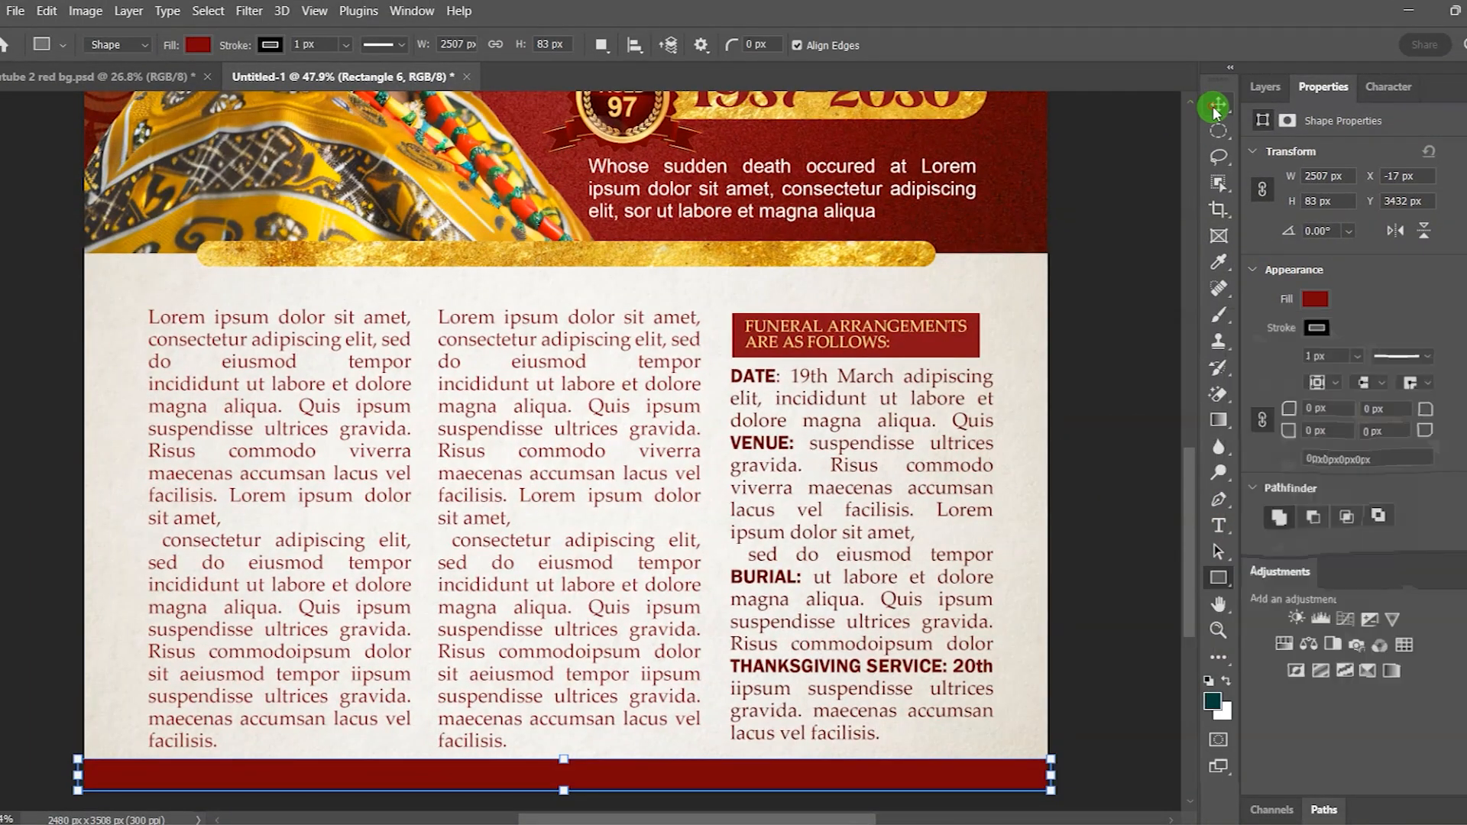
left_click(1098, 309)
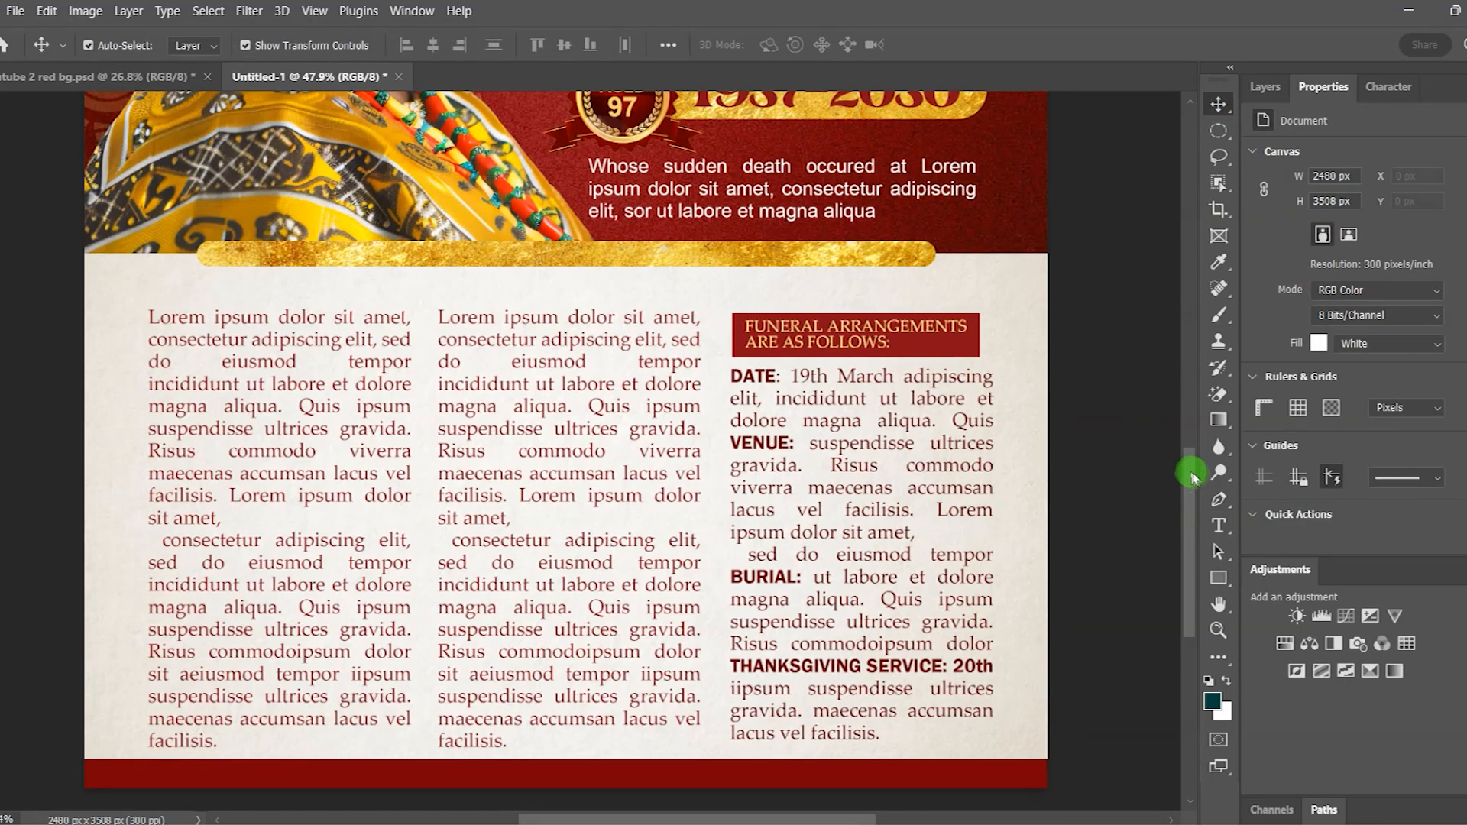
- Start a new text line on the footer bar reading "All friends &"
scroll(1191, 475, "down", 3)
scroll(582, 691, "up", 1)
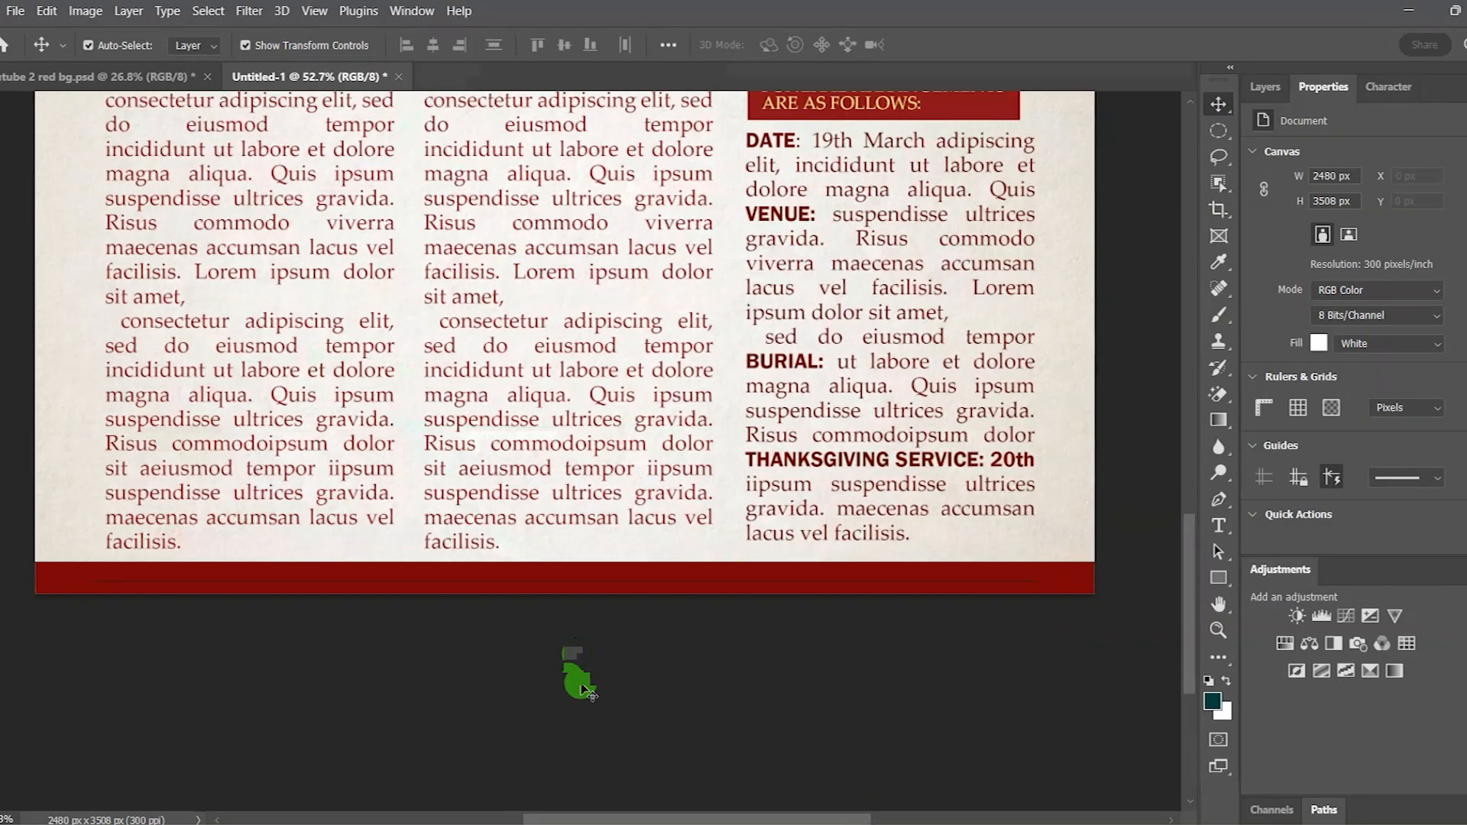
scroll(582, 691, "up", 1)
scroll(583, 692, "down", 1)
left_click(1219, 524)
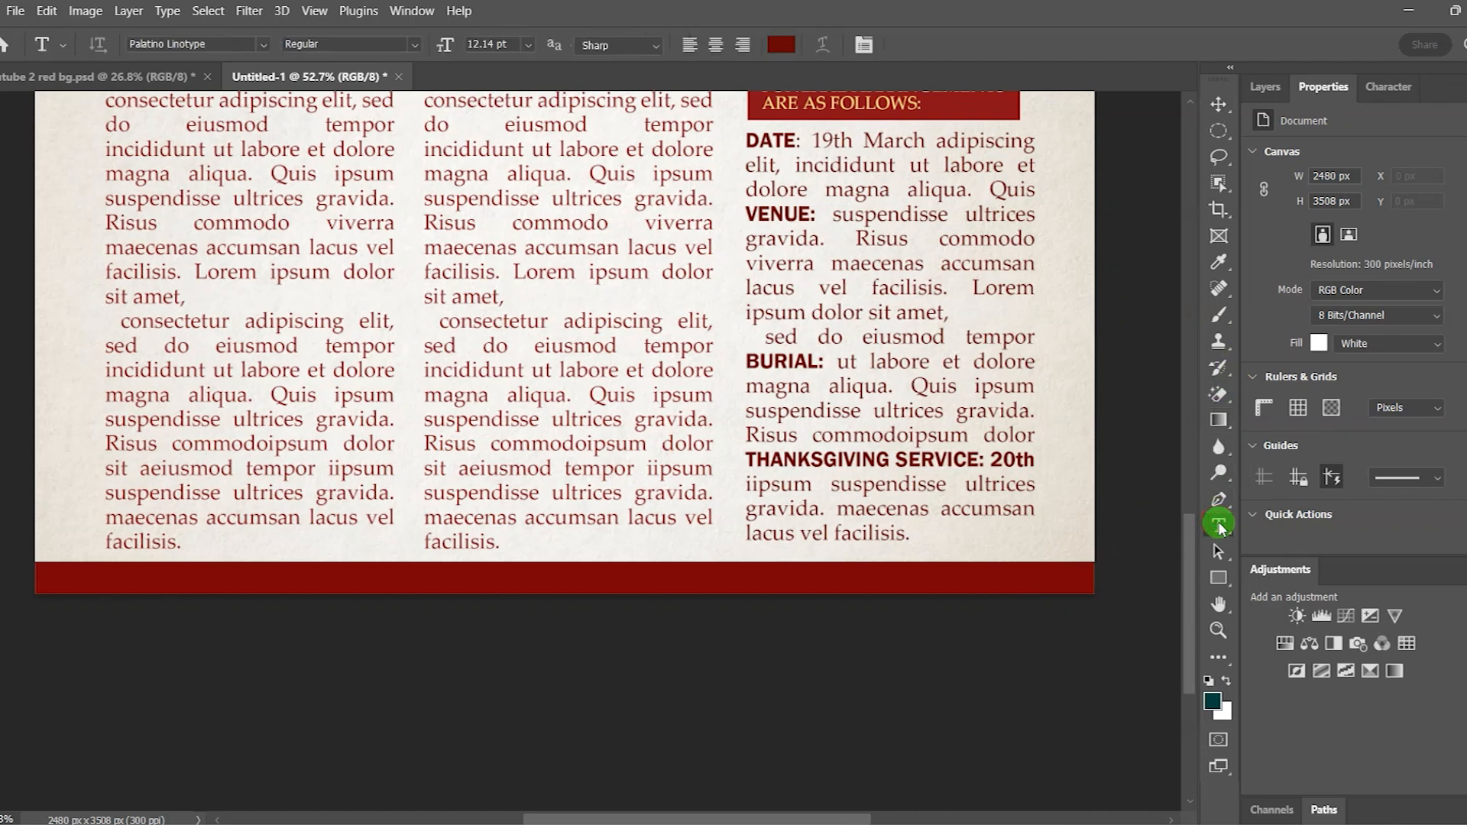
left_click(321, 574)
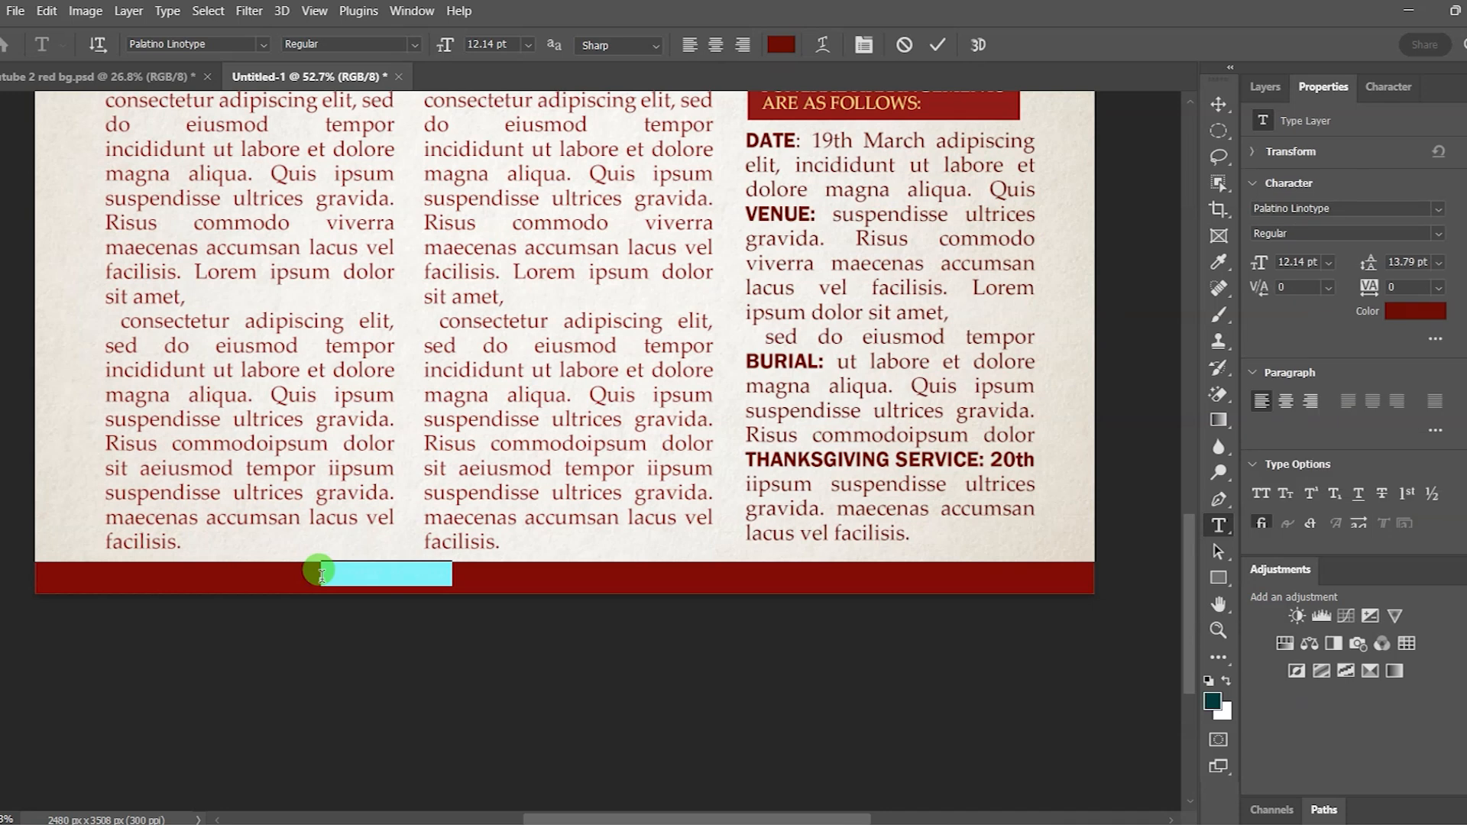
left_click(321, 575)
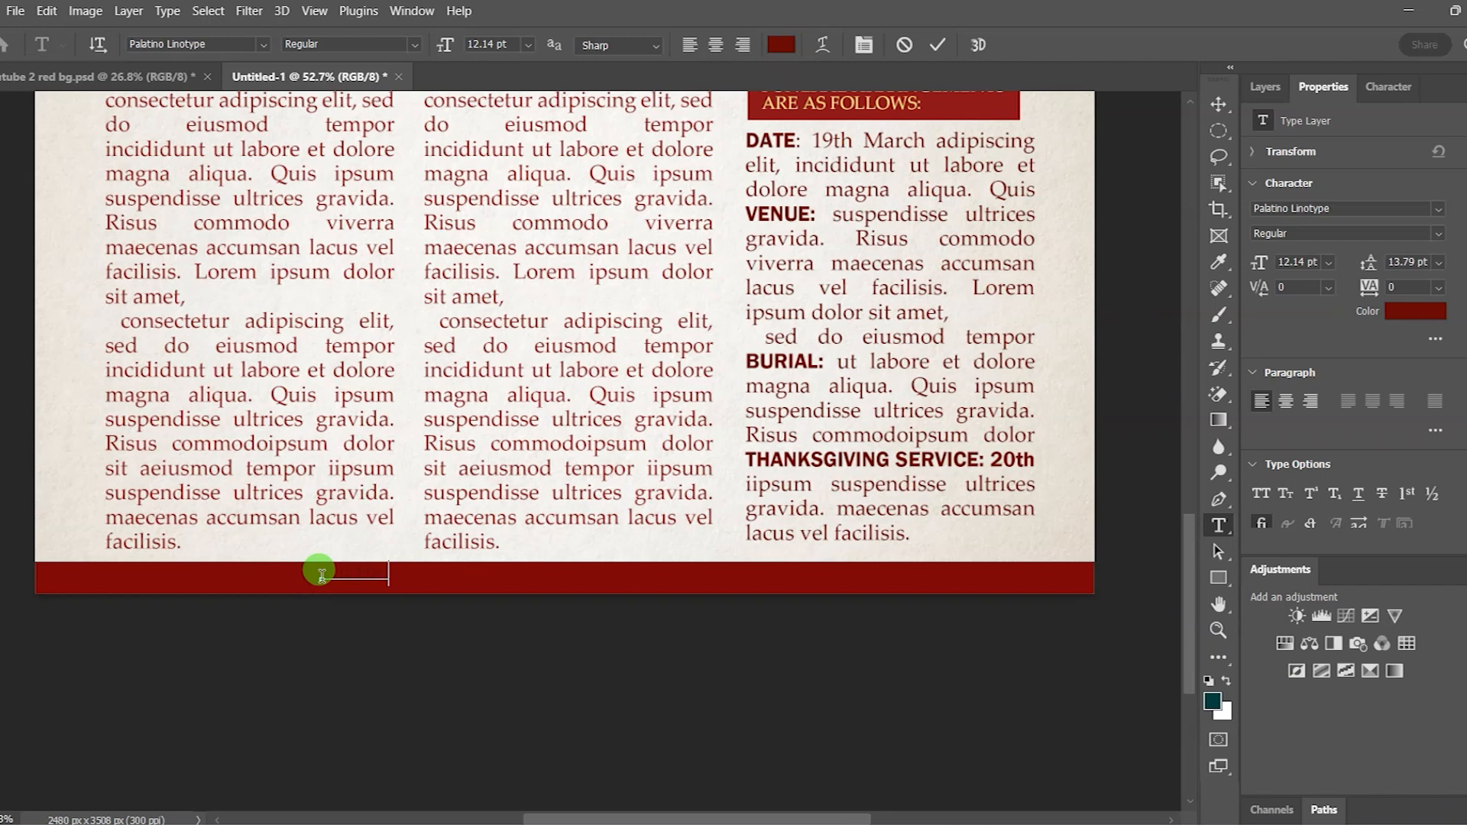
type("All friends &")
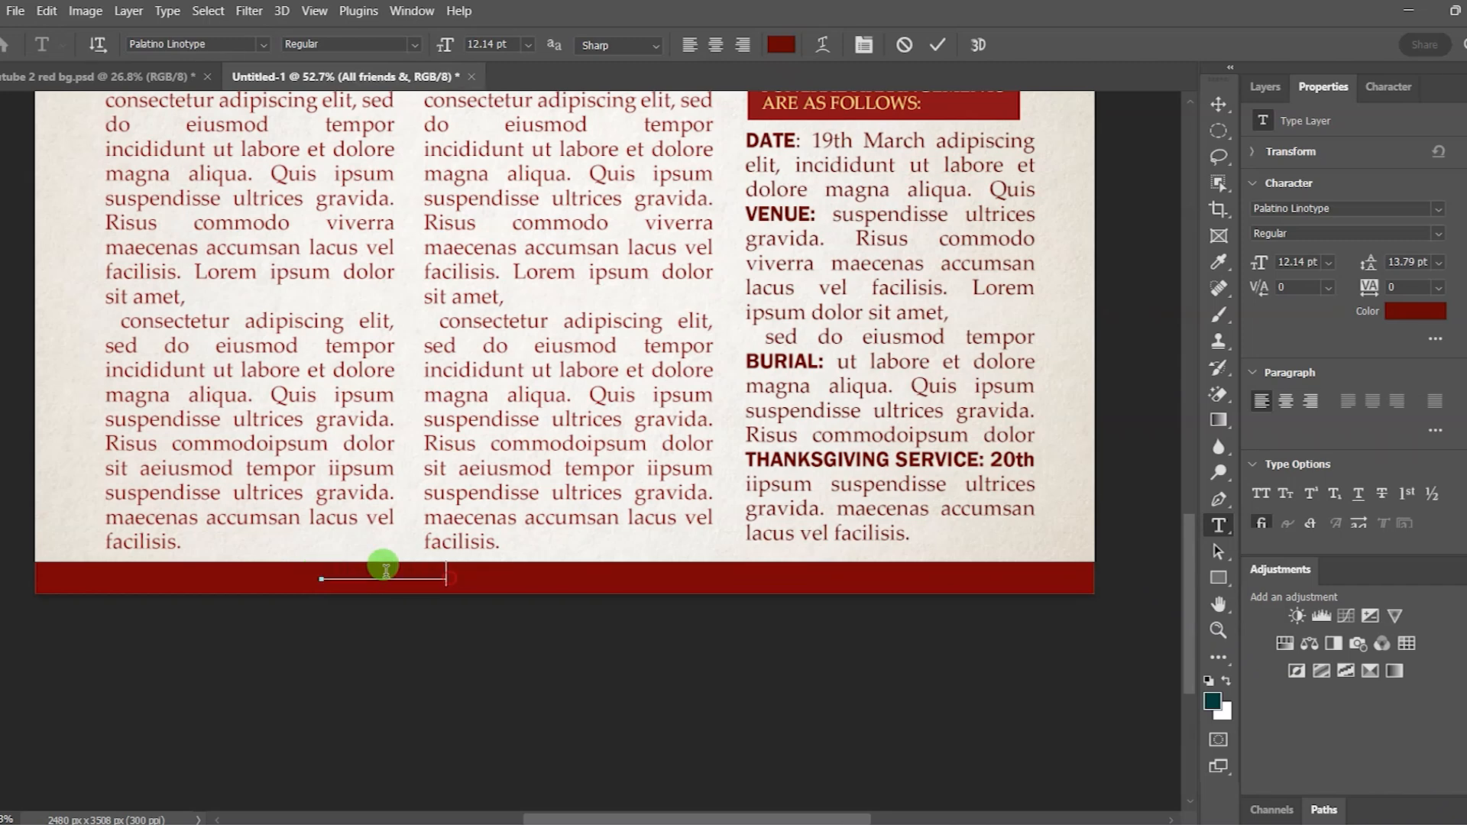
- Recolour the footer text to the off-white #f3f3eb sampled from the paper background
left_click_drag(445, 573, 272, 571)
left_click(1415, 310)
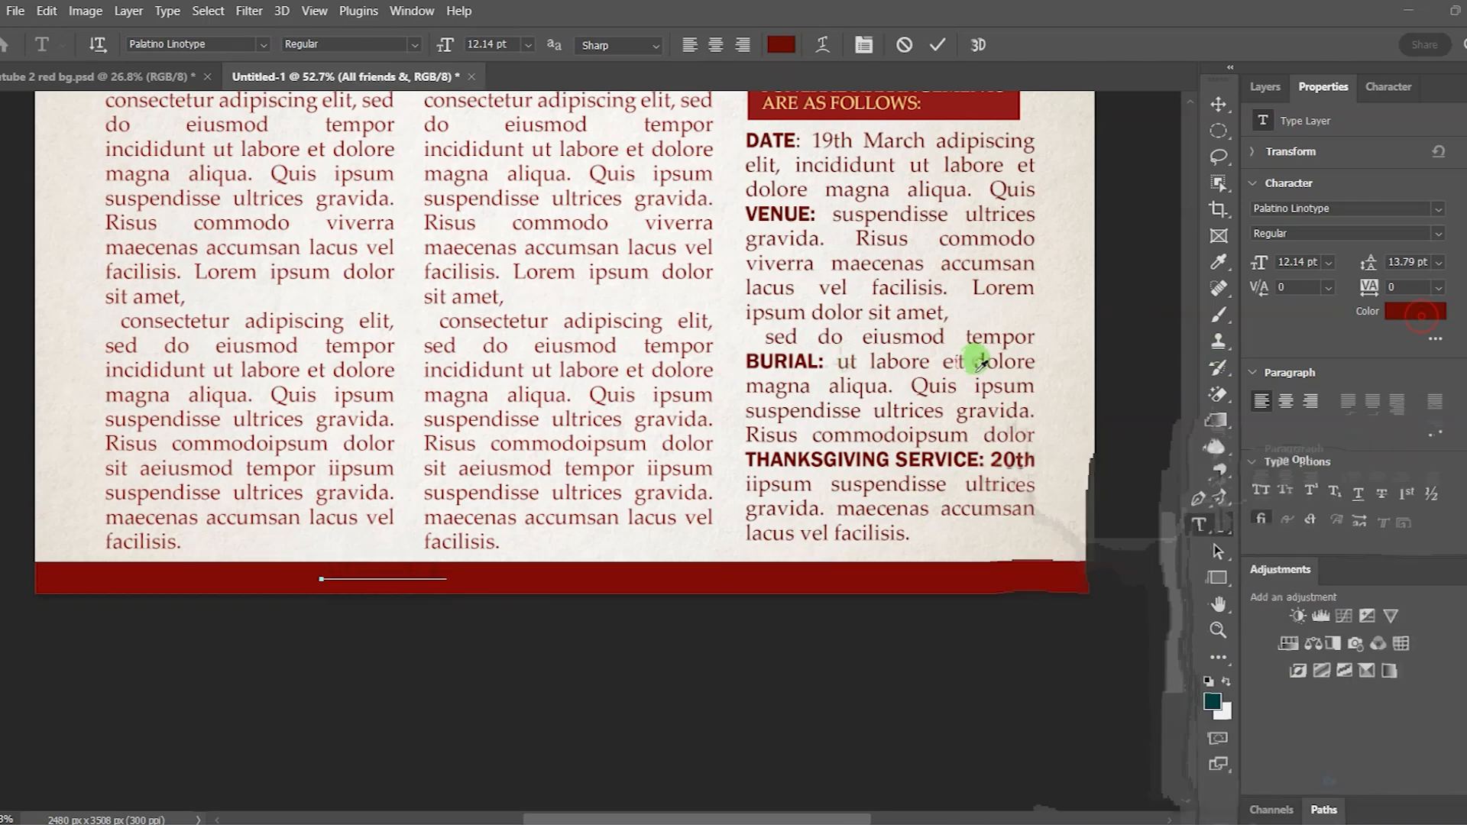
left_click(726, 327)
left_click(1436, 464)
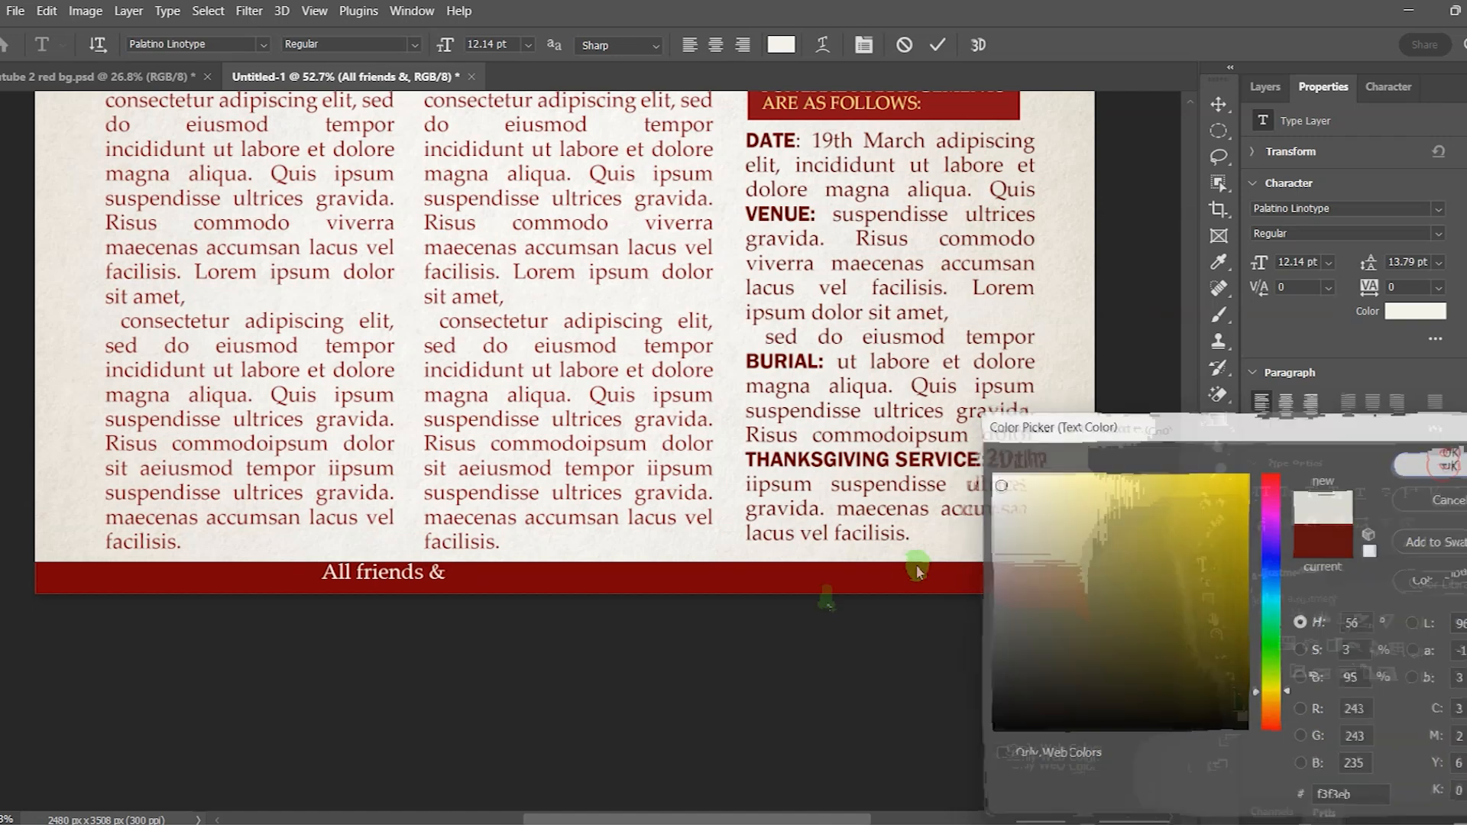
- Complete the footer line to read "All friends & sympathizers are cordially invited"
left_click(443, 571)
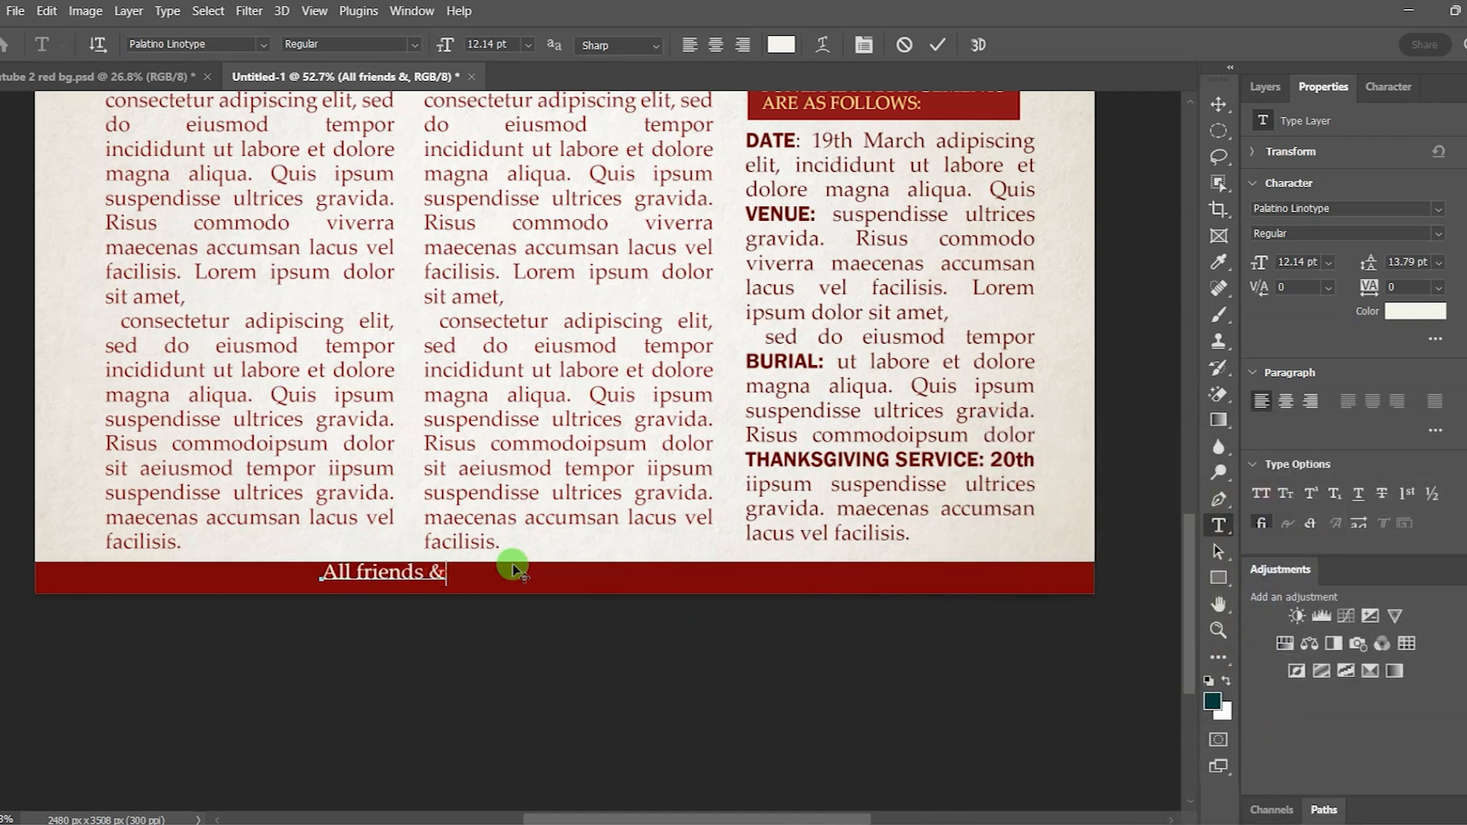
type("sympathizers are cordially invited")
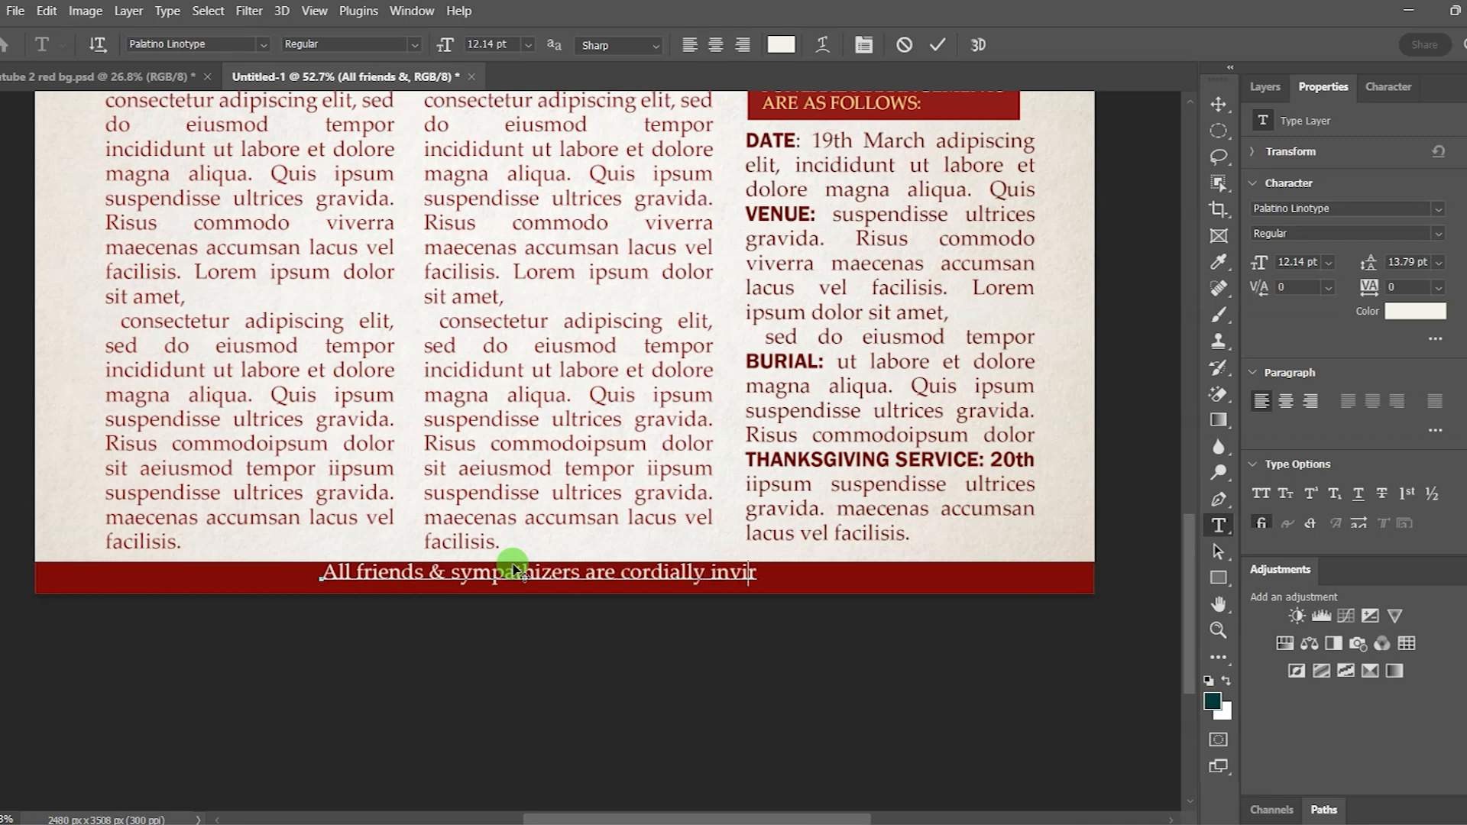
left_click(938, 46)
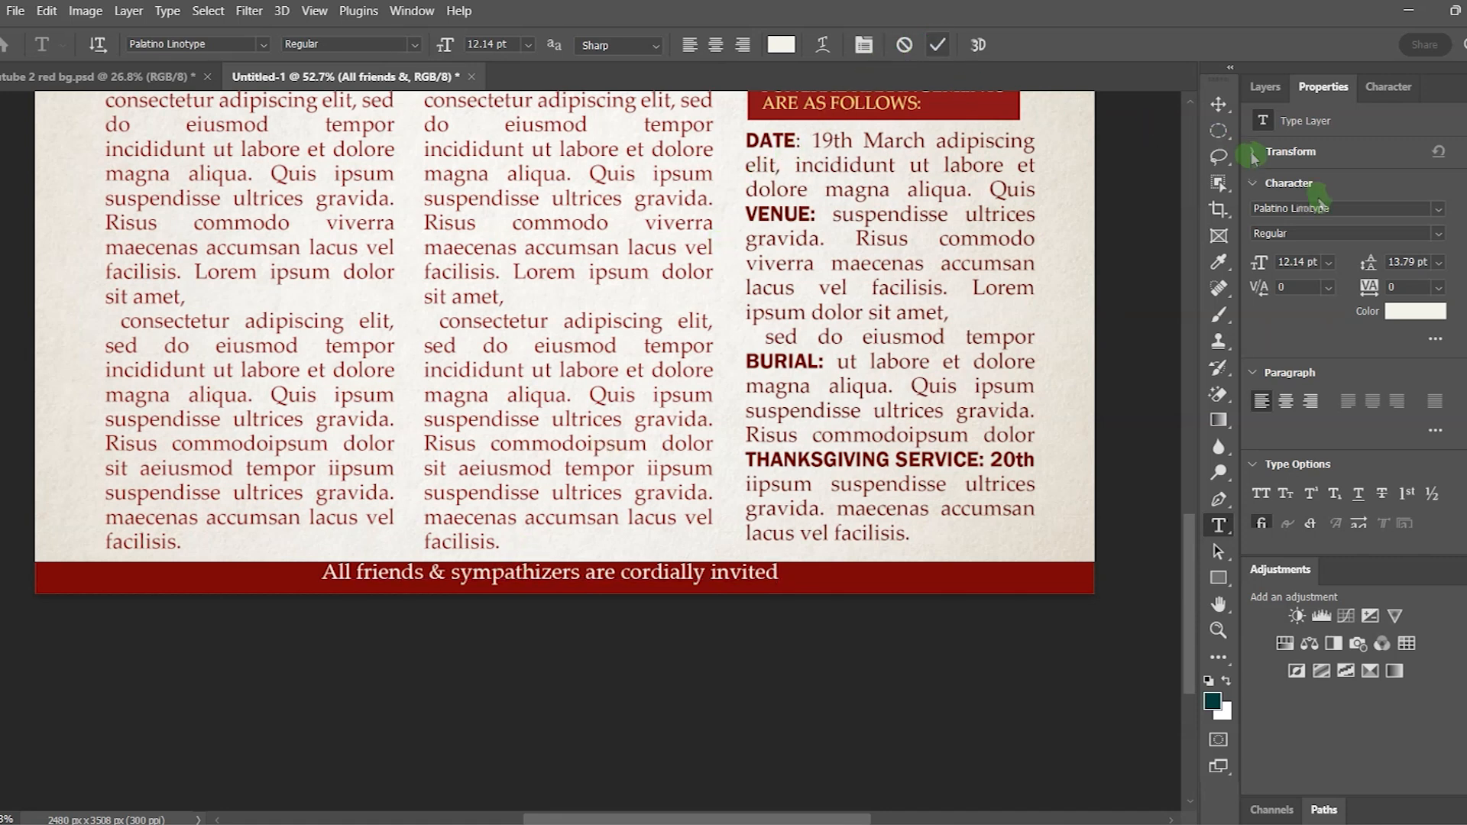
- Set the footer text's size to 12 pt and move it slightly down to centre it vertically on the footer bar
left_click(1332, 263)
left_click(1301, 389)
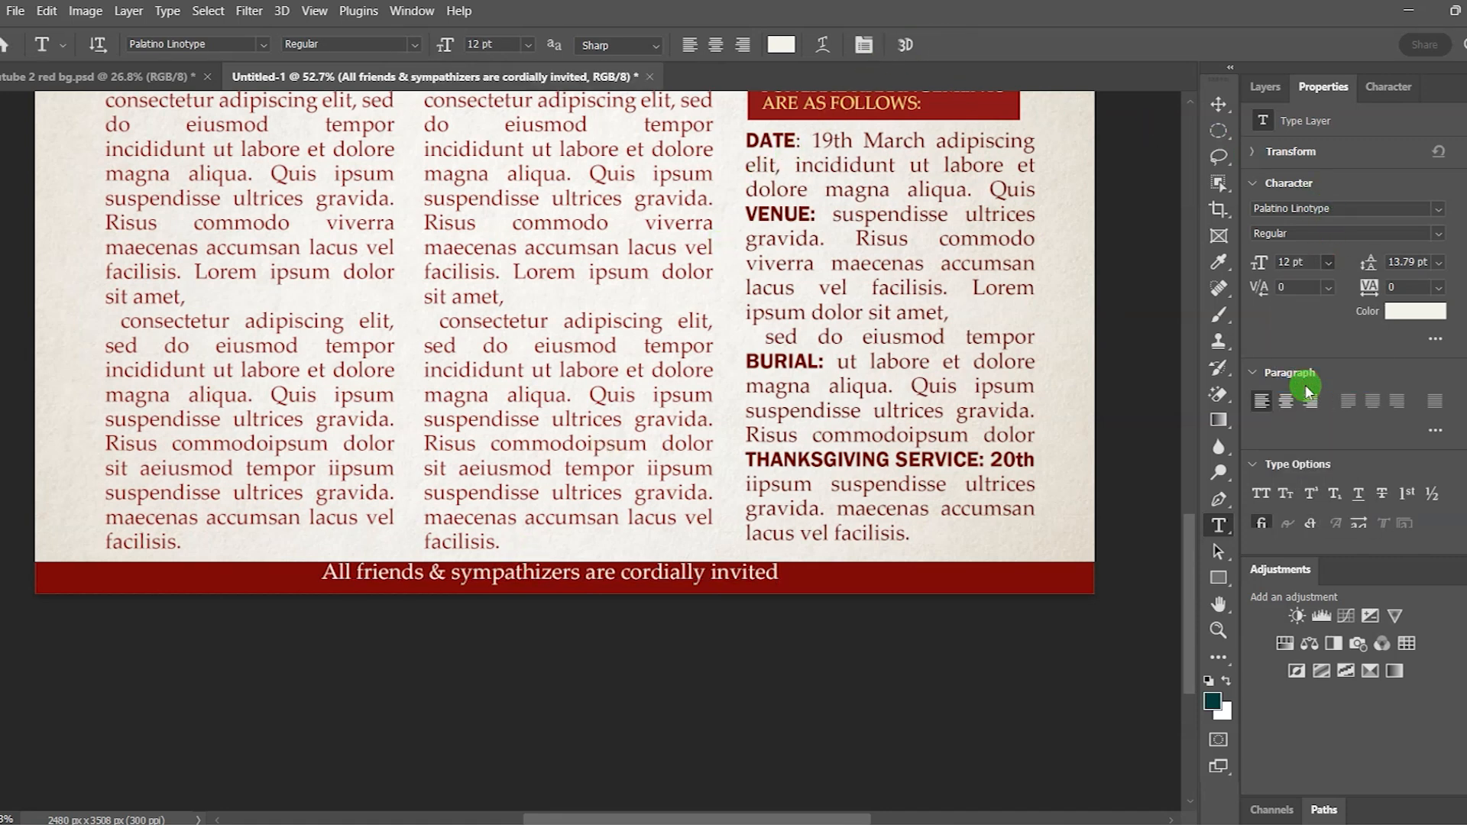
left_click(1219, 105)
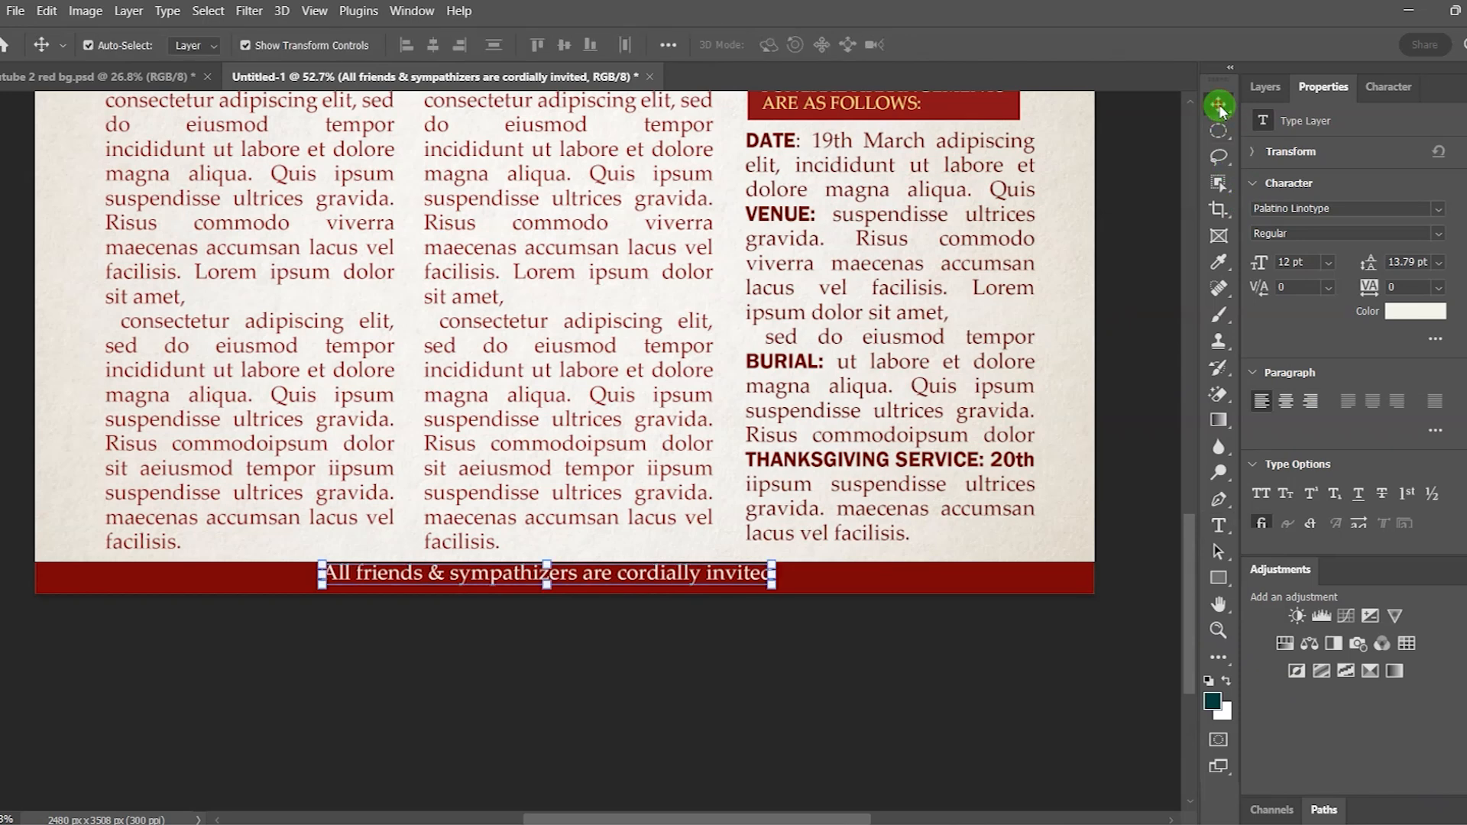
left_click(634, 581)
left_click_drag(633, 581, 639, 582)
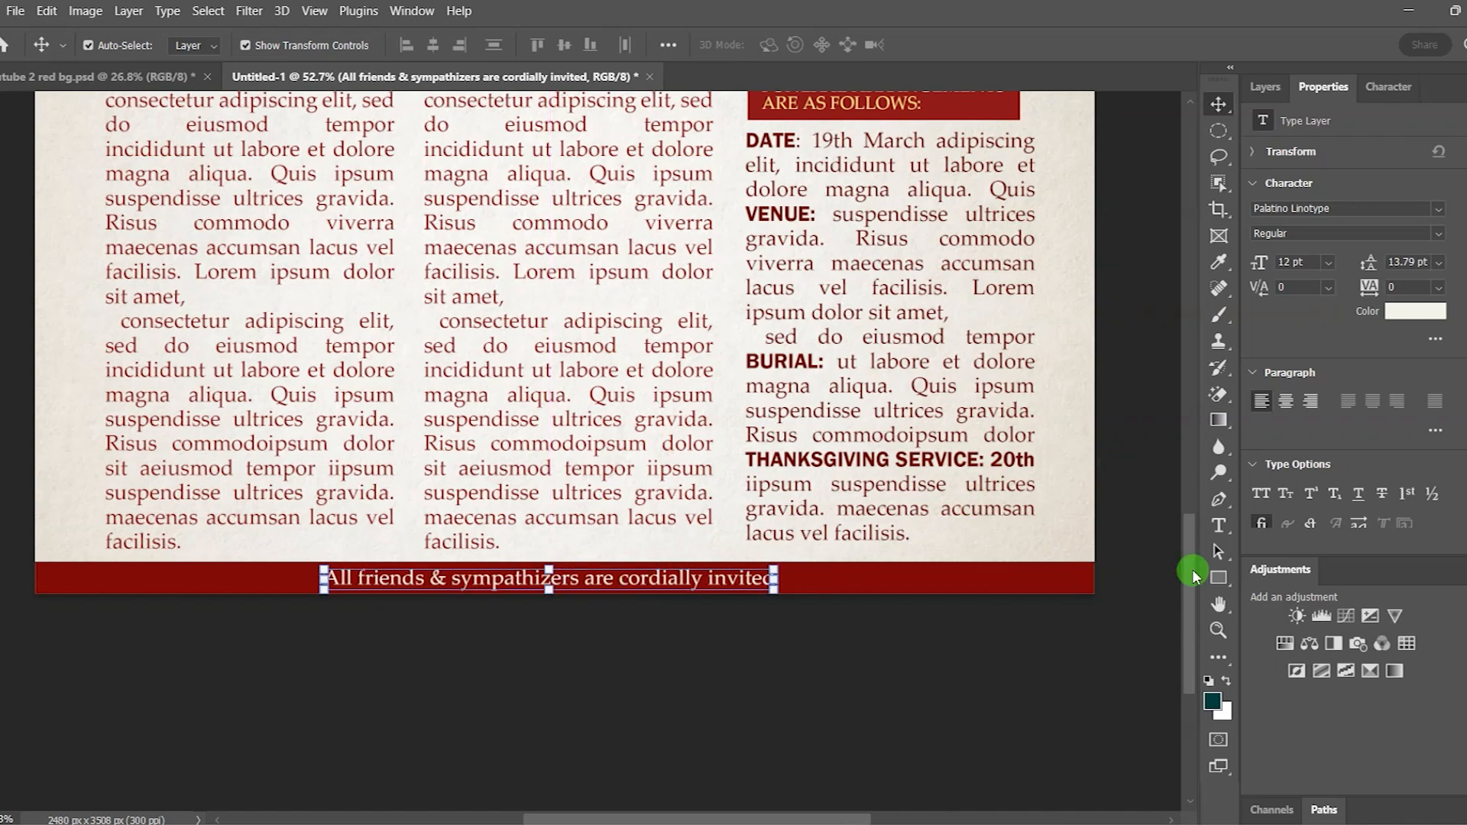
- Recolour the footer text to the yellow #f5e174 sampled from the gold divider bar
scroll(1192, 569, "up", 1)
left_click_drag(1194, 565, 1196, 528)
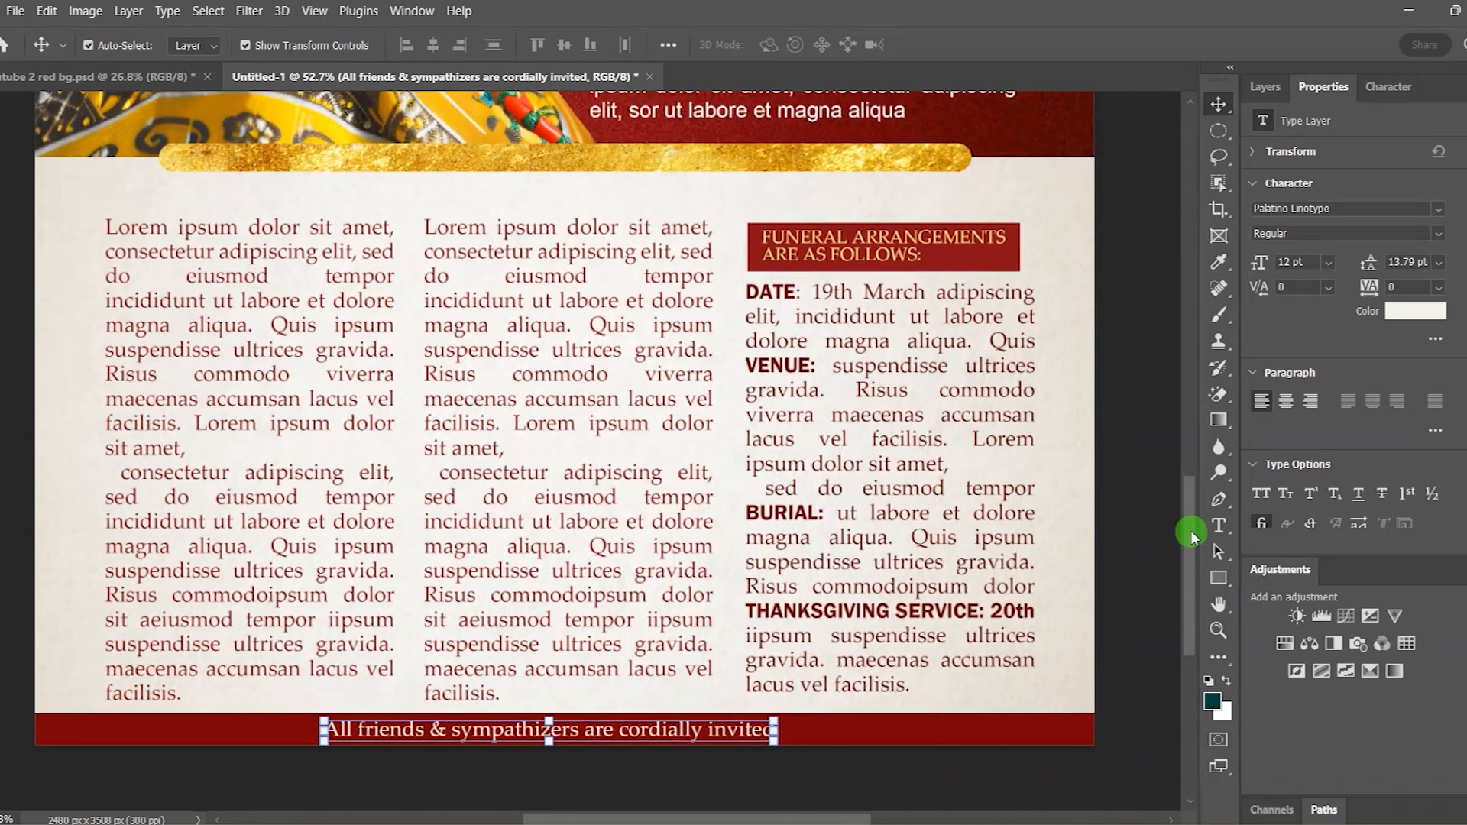
left_click(1413, 319)
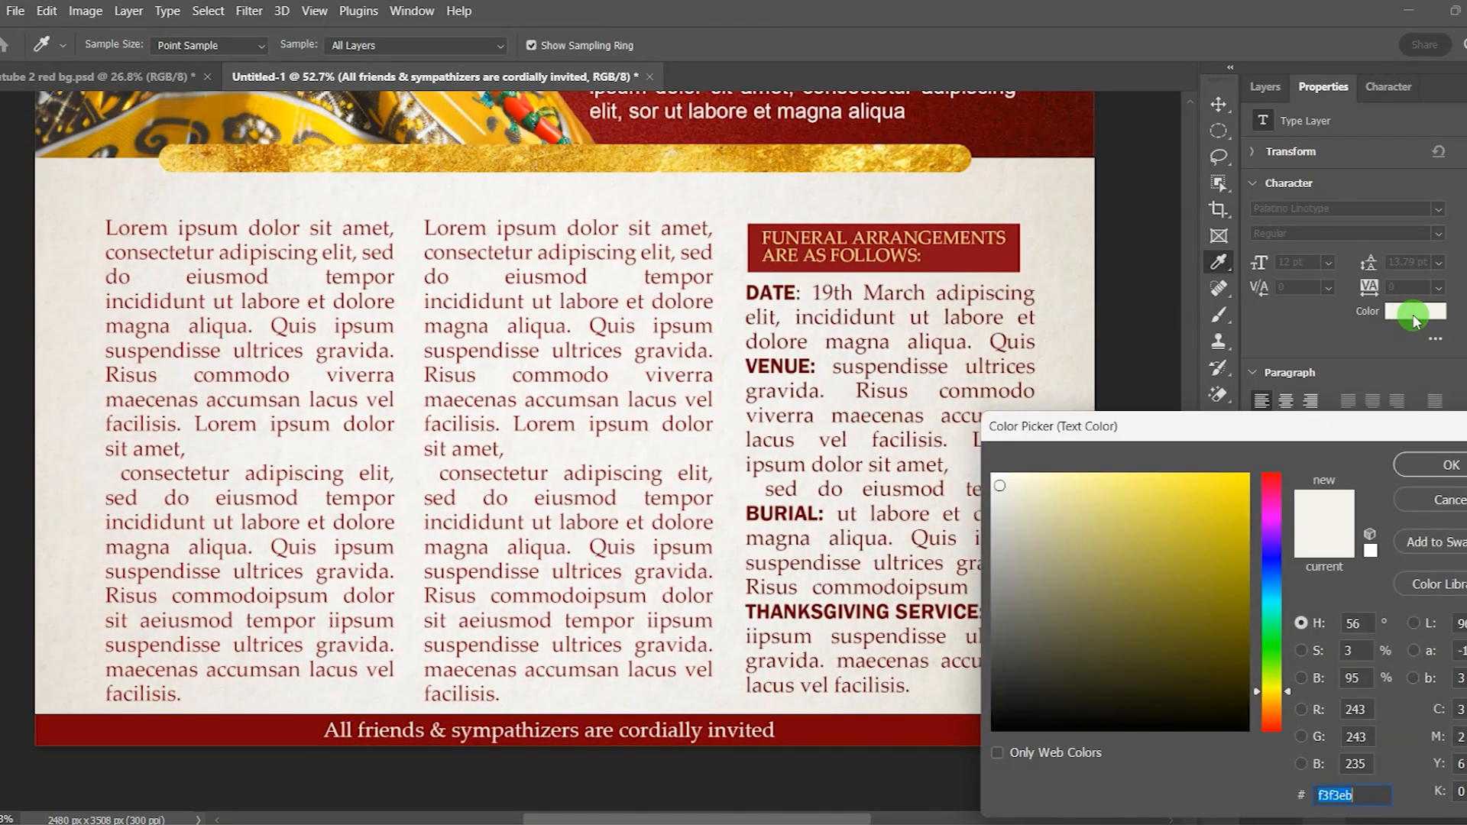
left_click(935, 214)
left_click(856, 156)
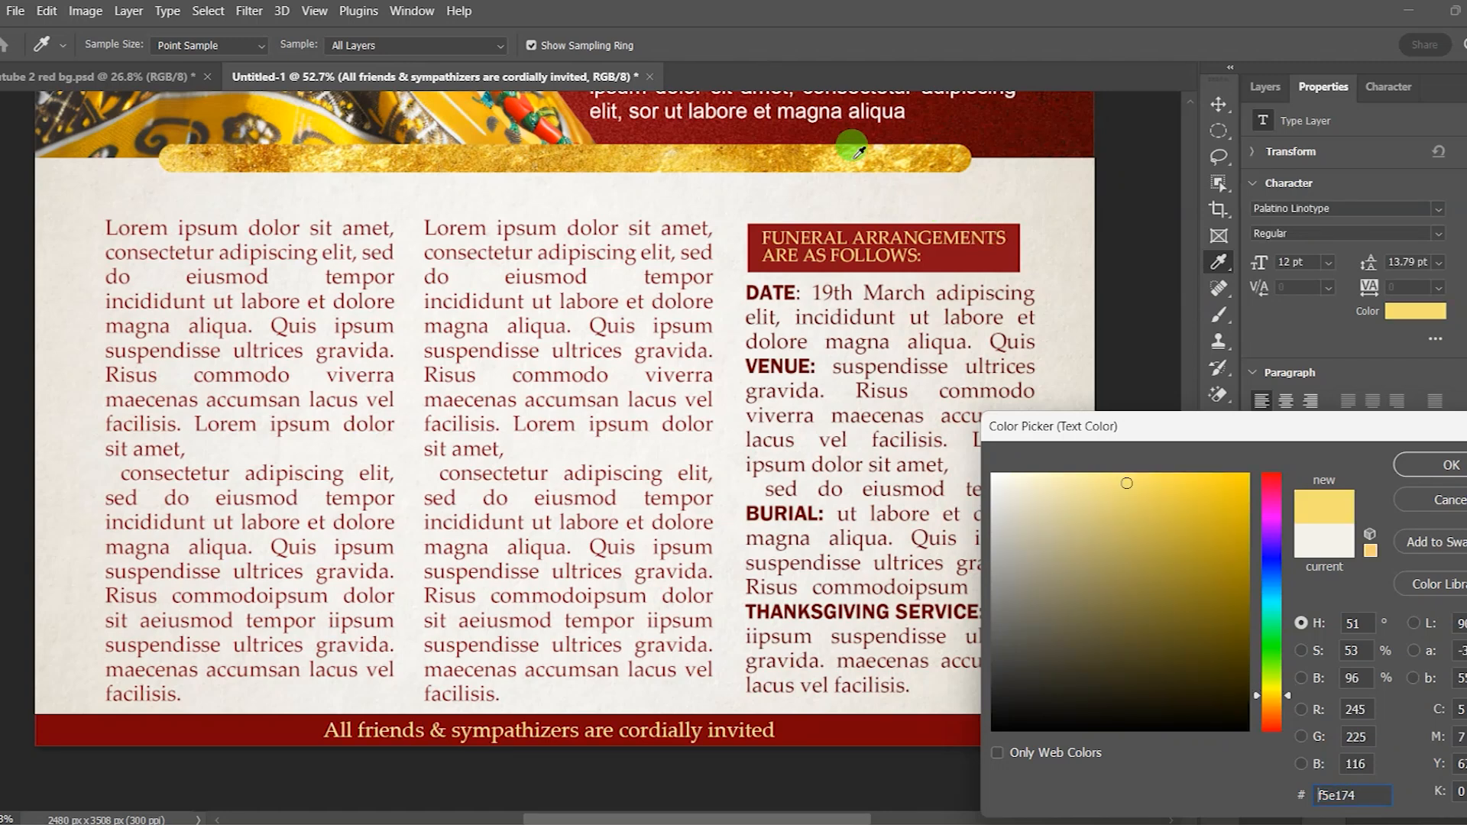
left_click(1435, 467)
left_click(1144, 200)
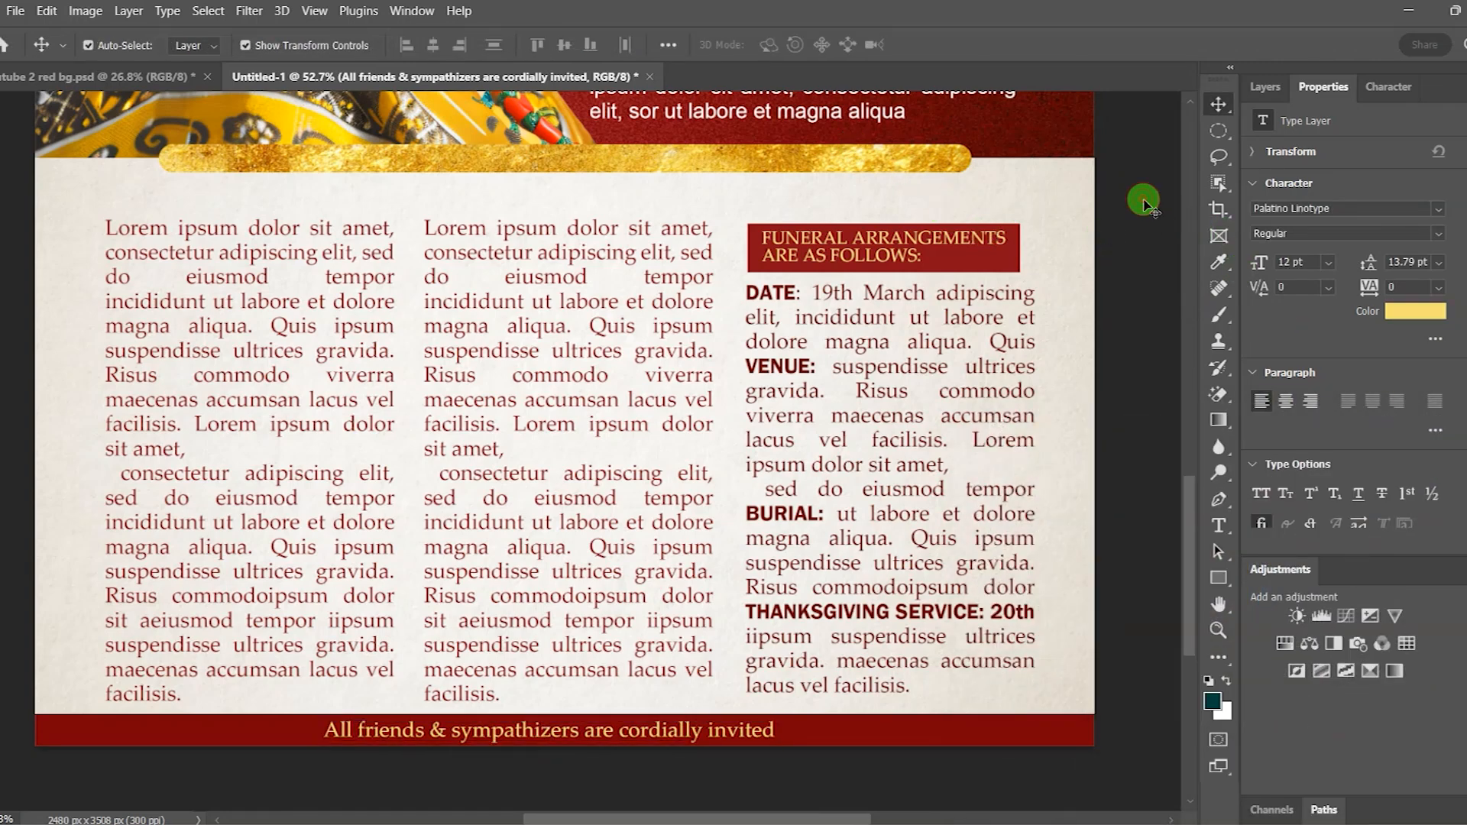
- Fit the whole flyer on screen and raise the brightness of the woman's portrait by 14
scroll(771, 457, "down", 1)
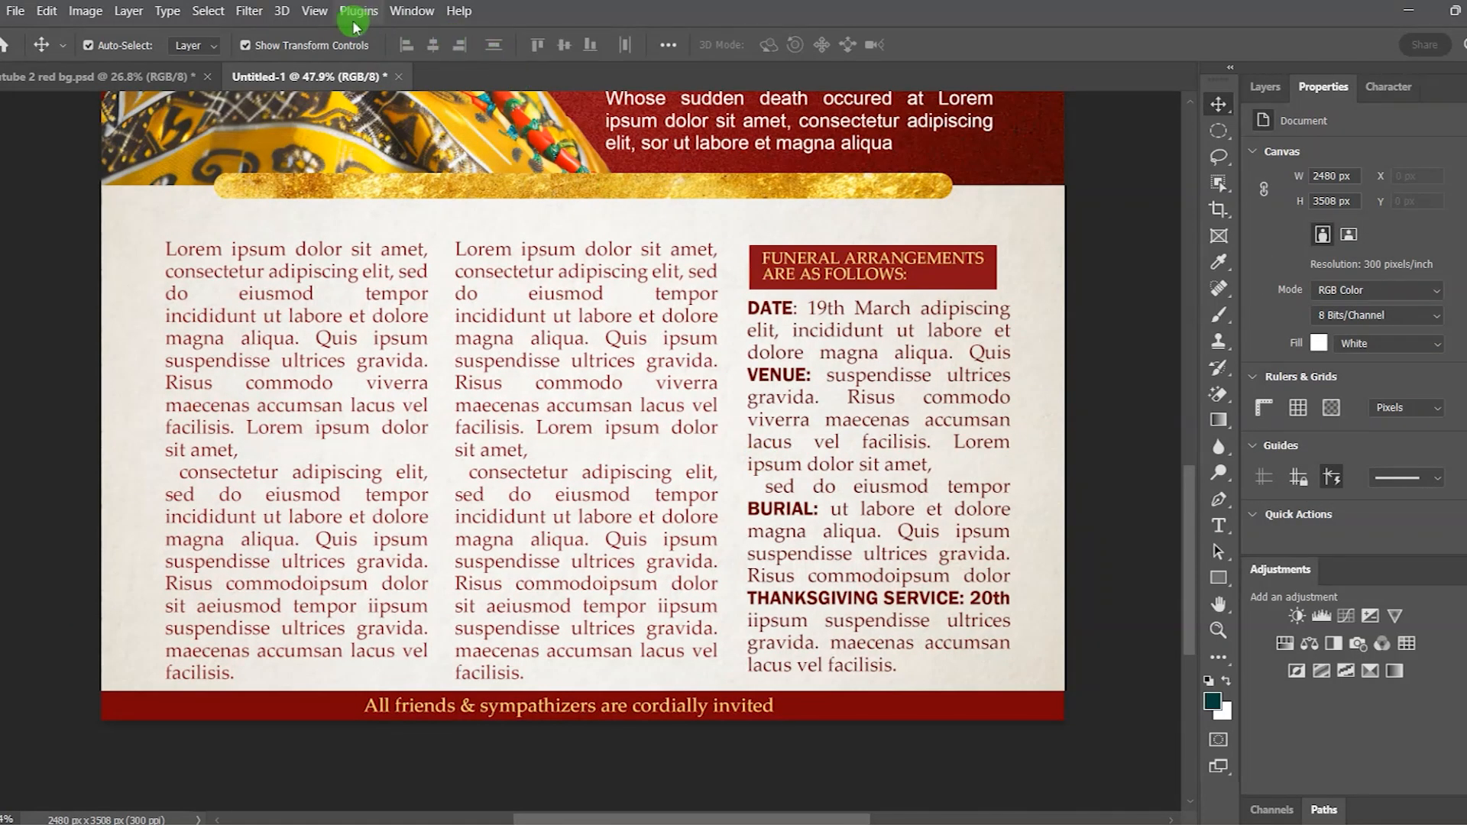
left_click(314, 11)
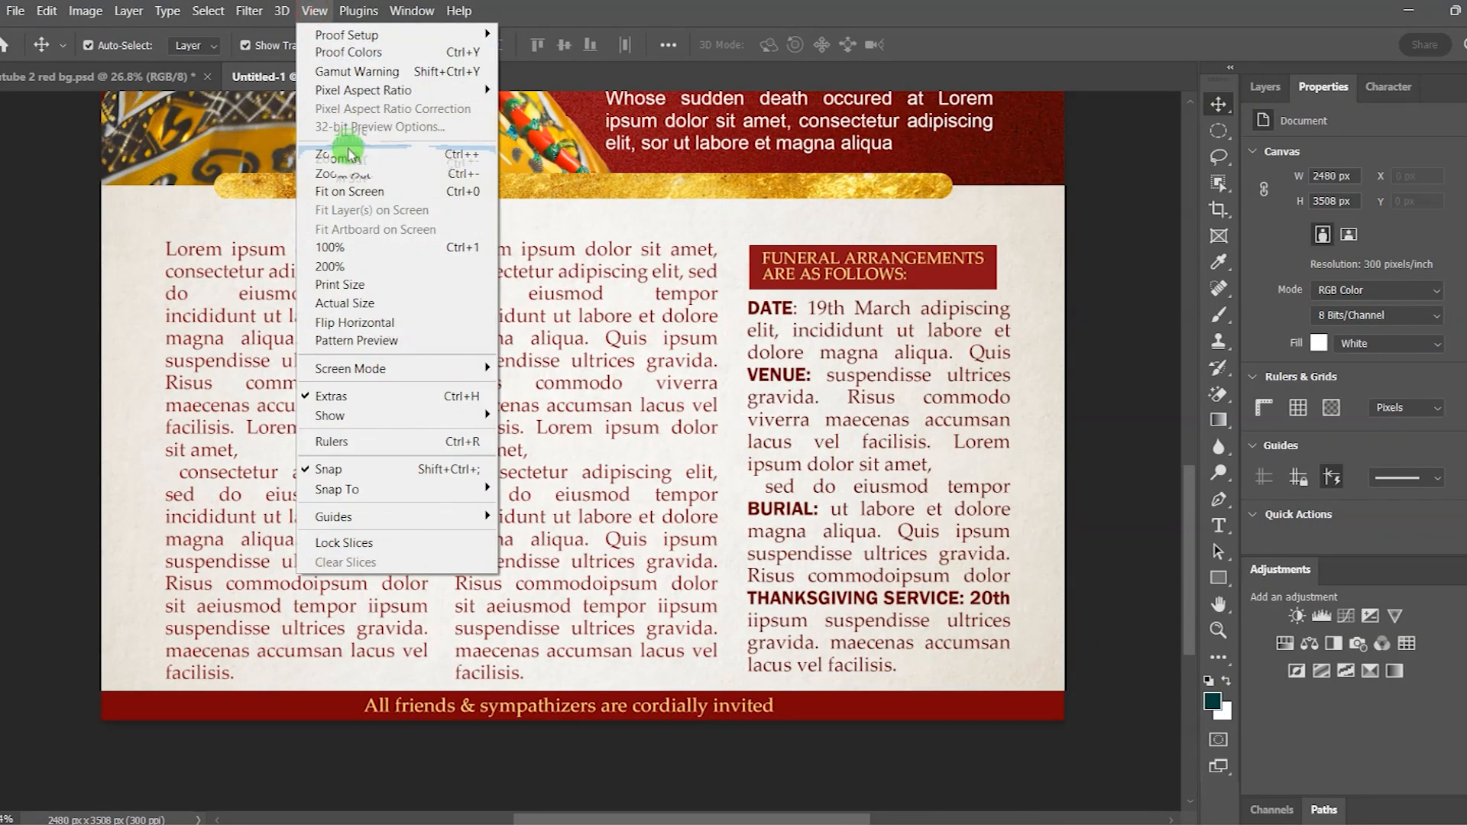
left_click(357, 197)
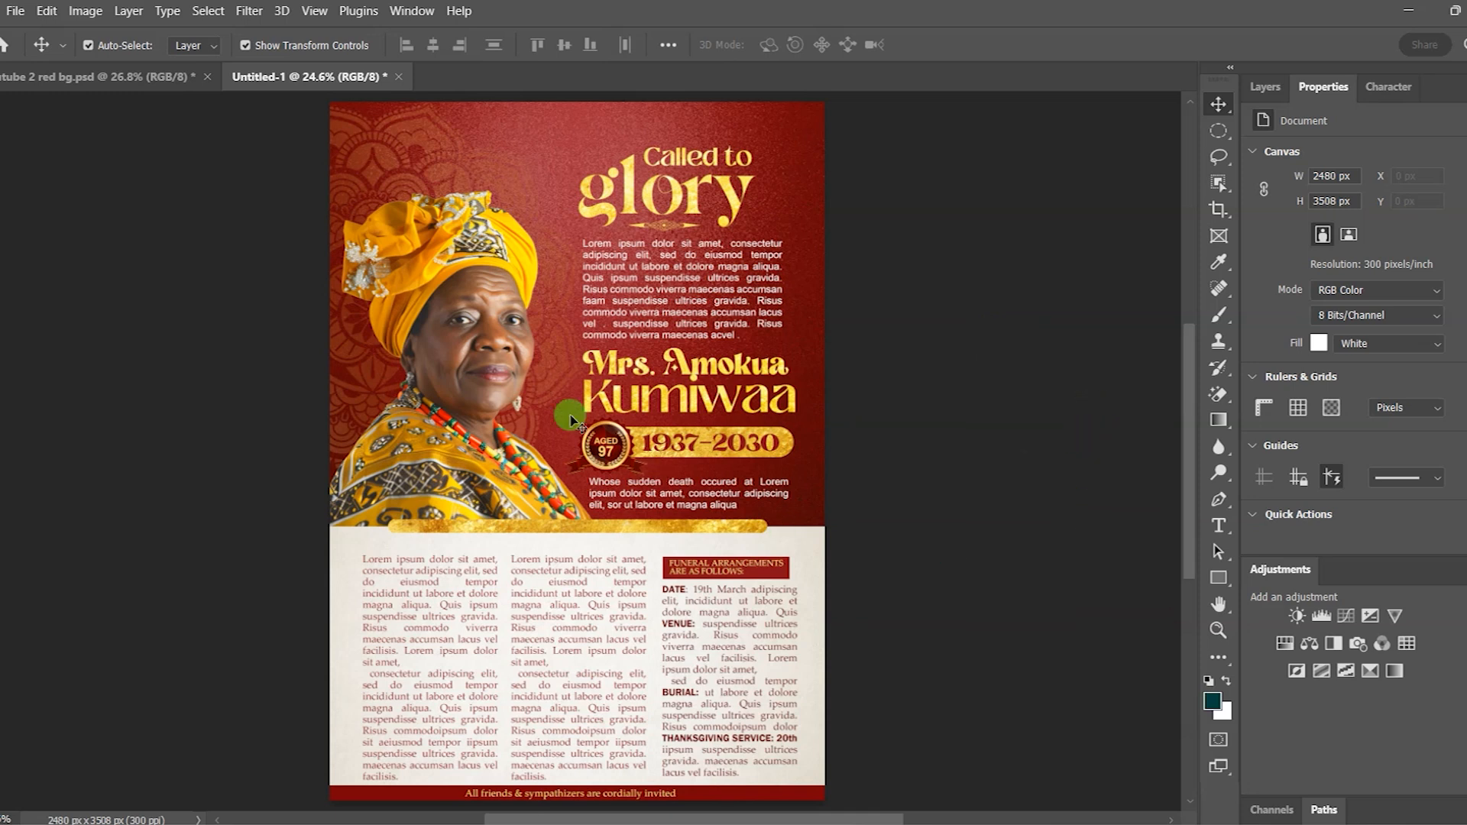
left_click(481, 306)
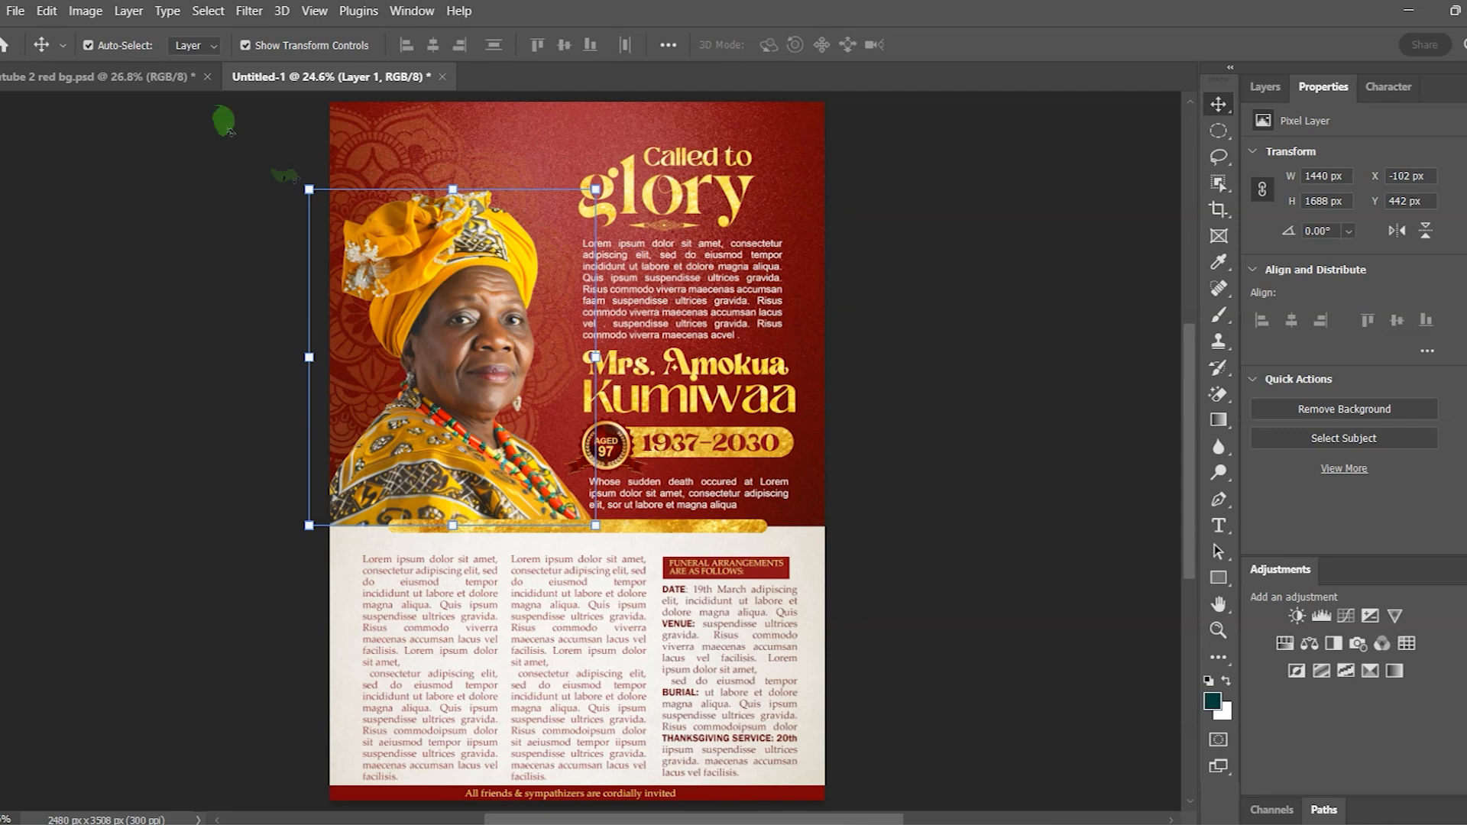
left_click(84, 11)
mouse_move(107, 67)
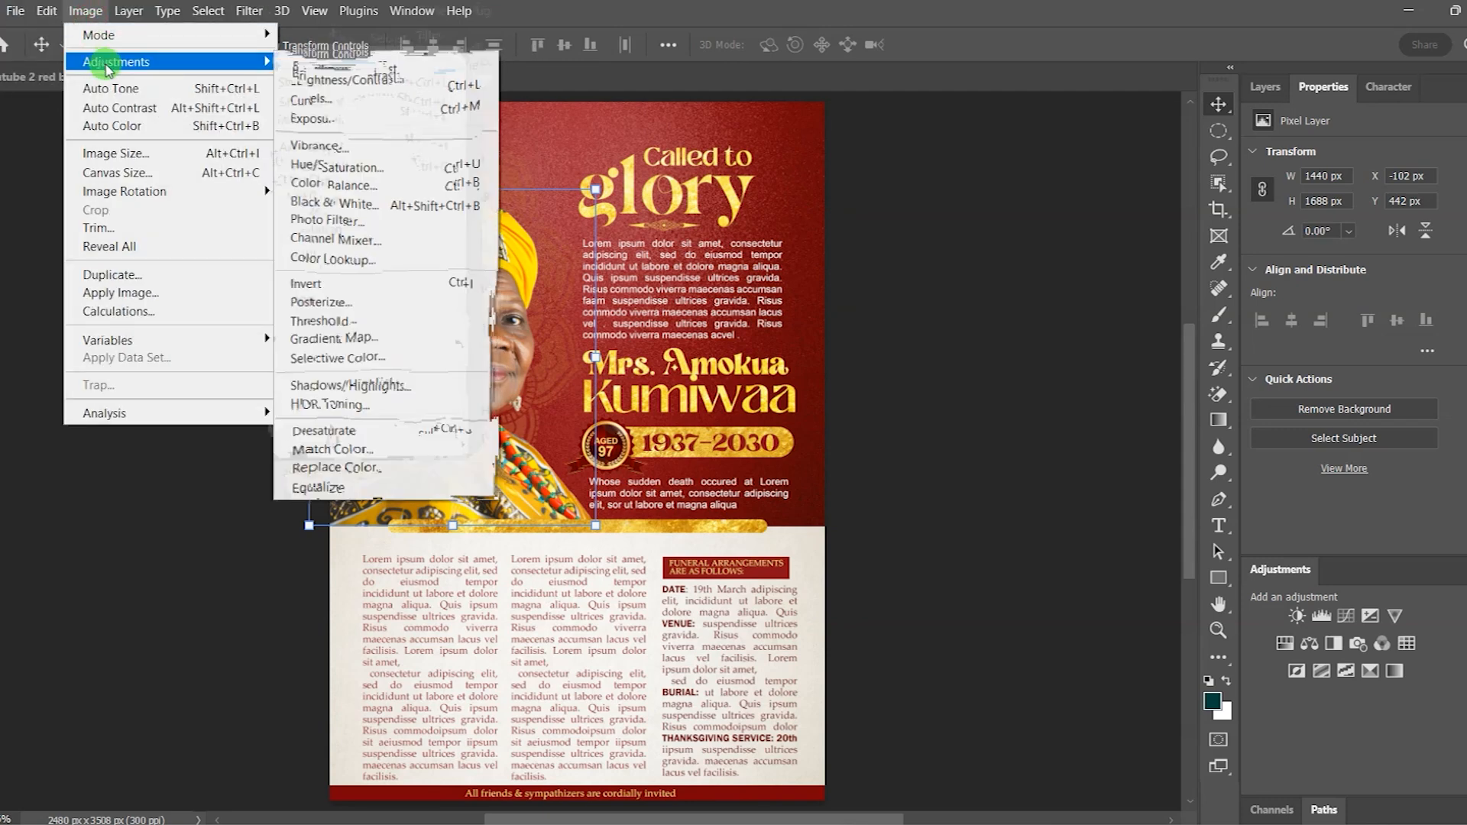
left_click(374, 59)
left_click(970, 260)
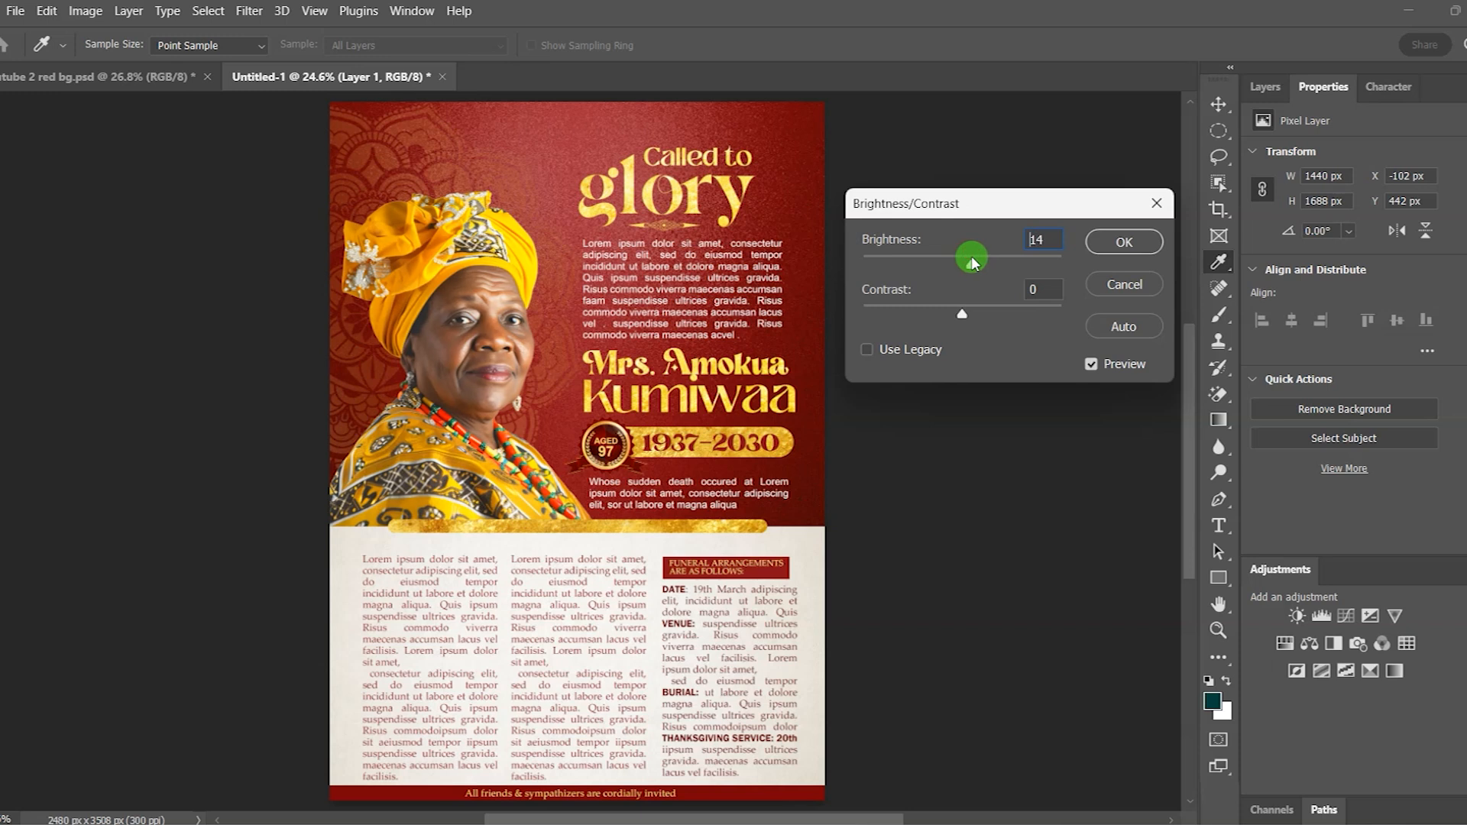
left_click(1123, 241)
key("v")
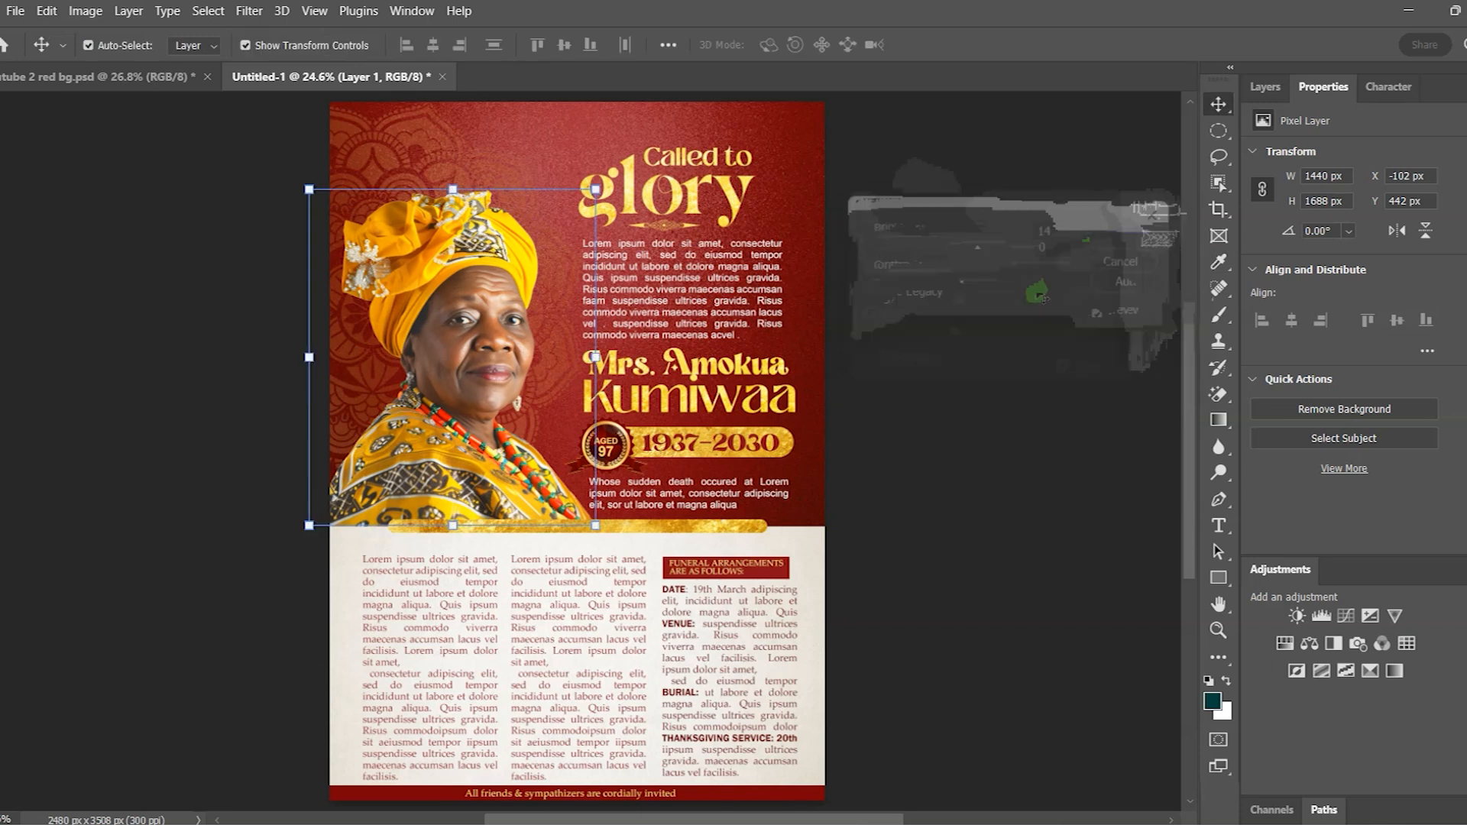
left_click(1024, 287)
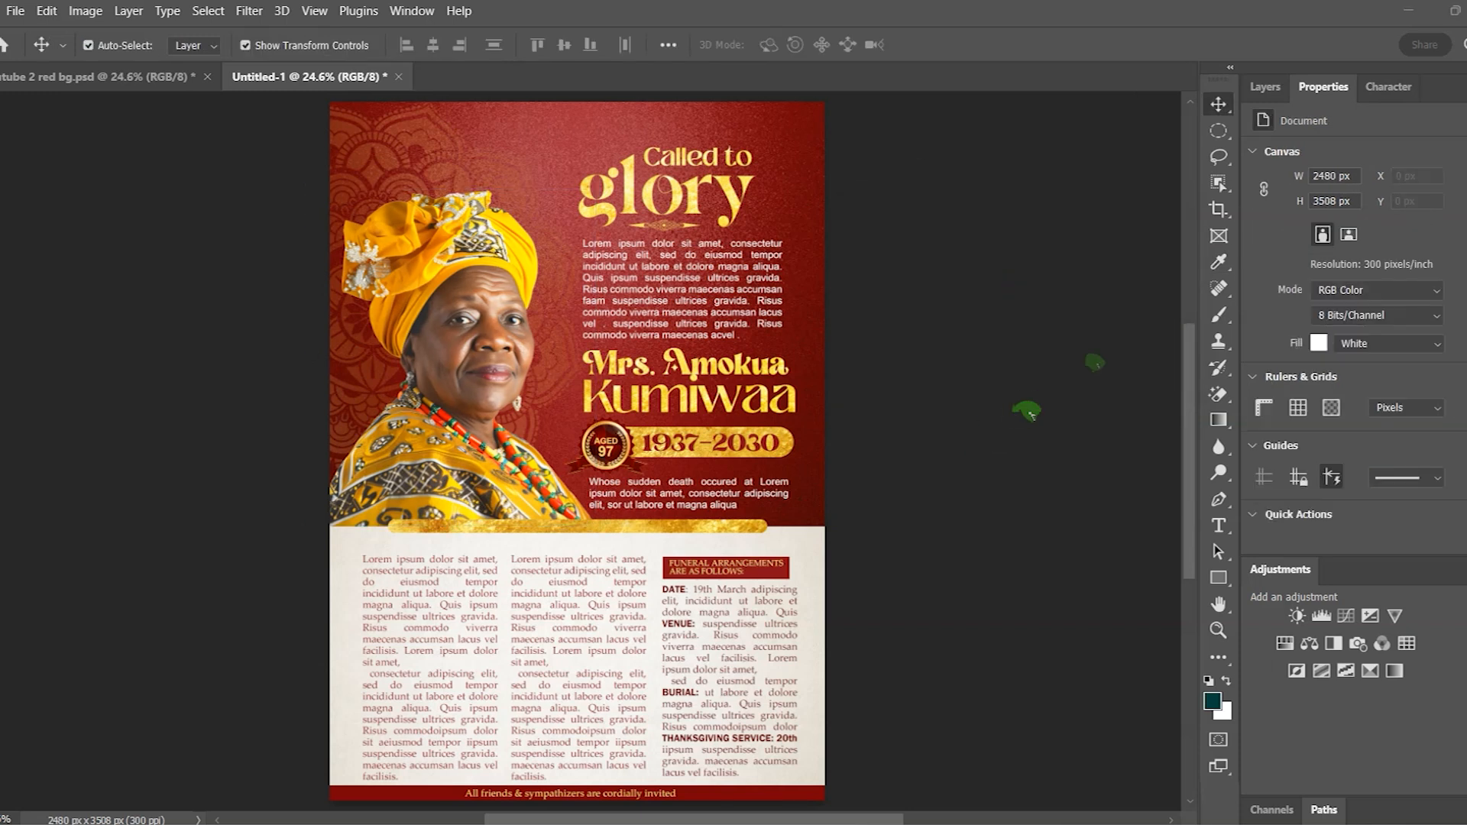
- Add a drop shadow to the Rectangle 1 shape beneath the gold texture of the divider bar
left_click(1267, 96)
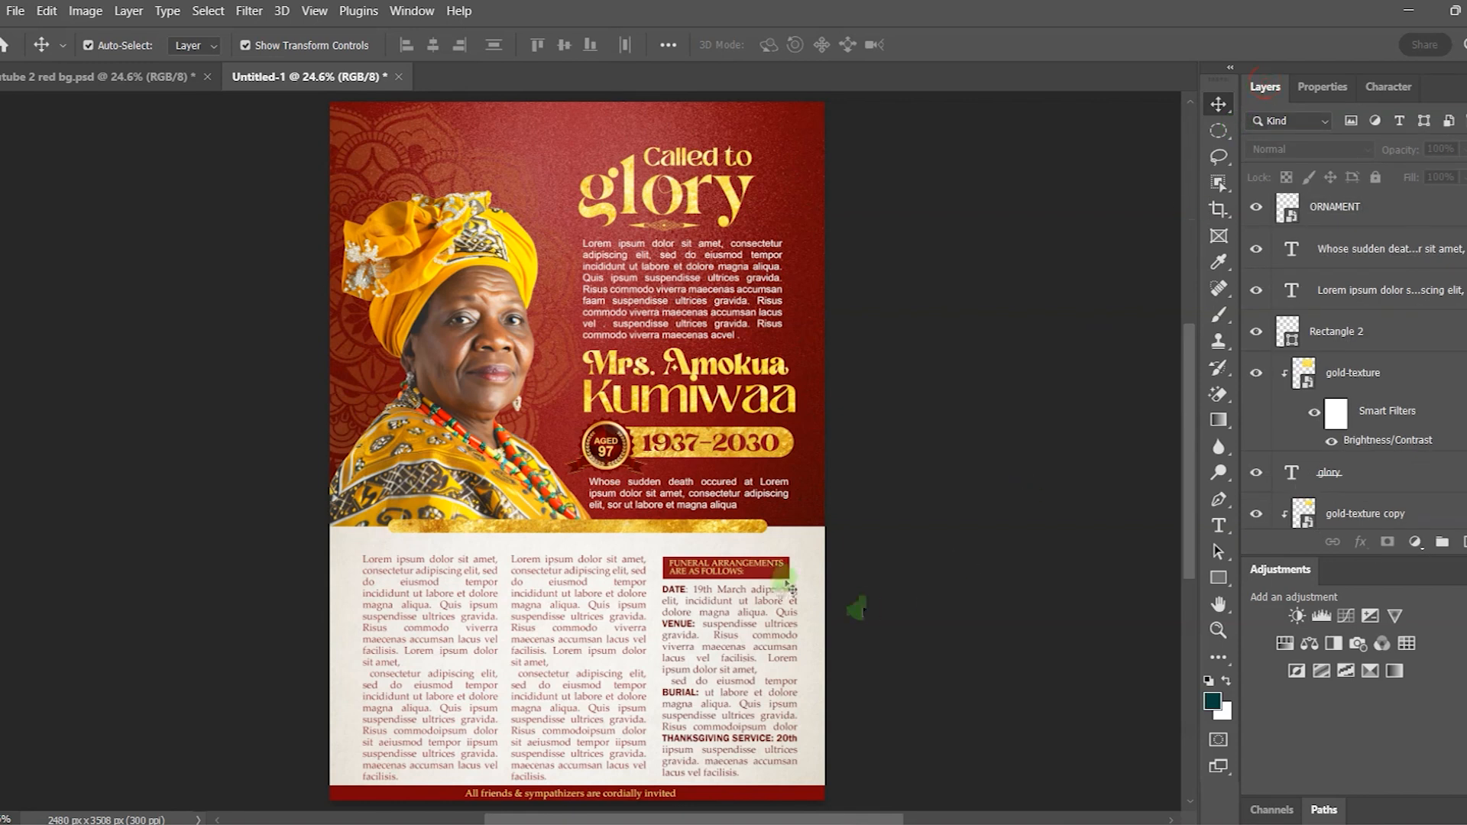
left_click(703, 531)
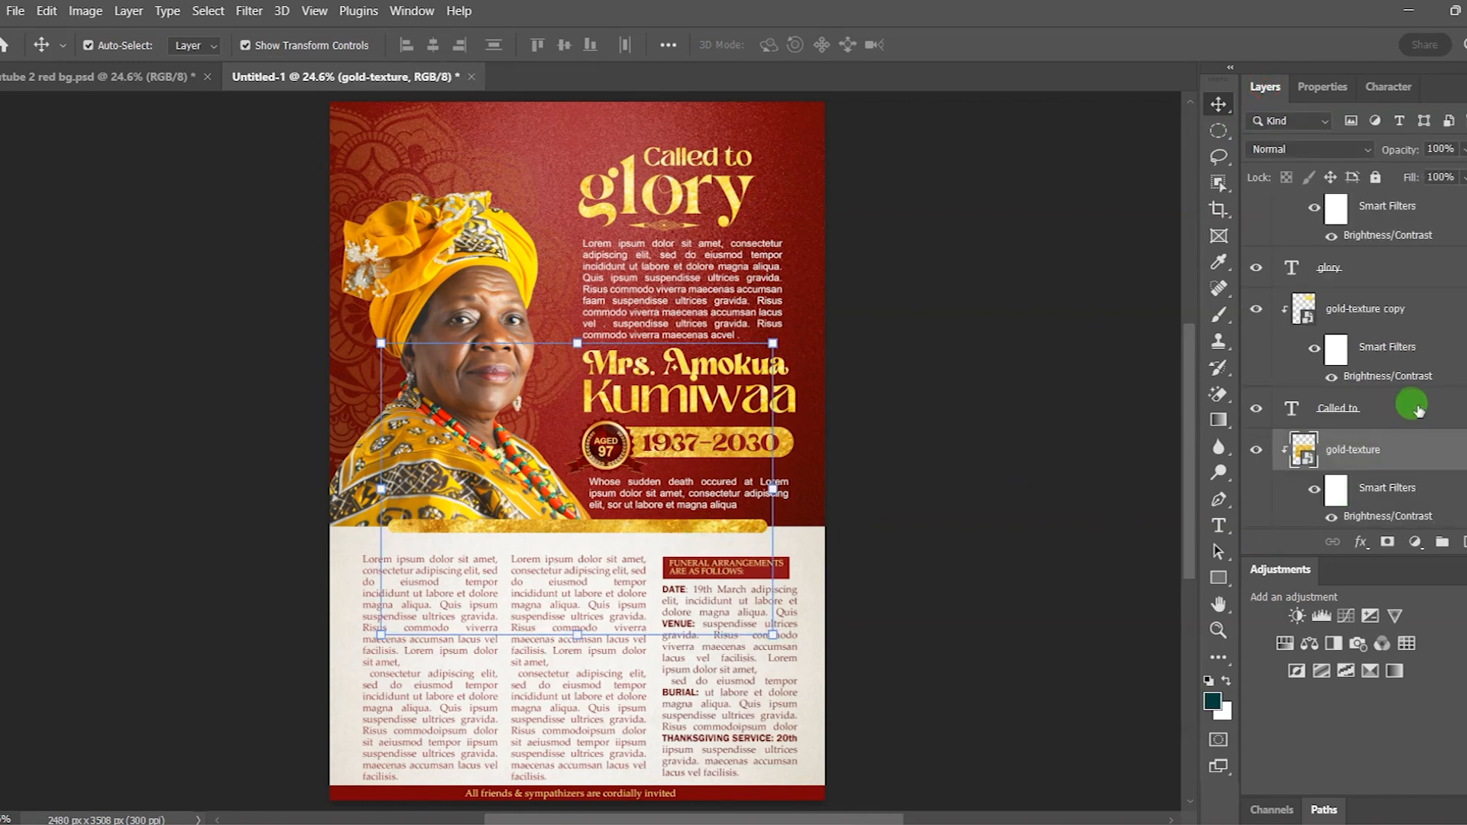
scroll(1413, 405, "down", 2)
scroll(1414, 405, "down", 1)
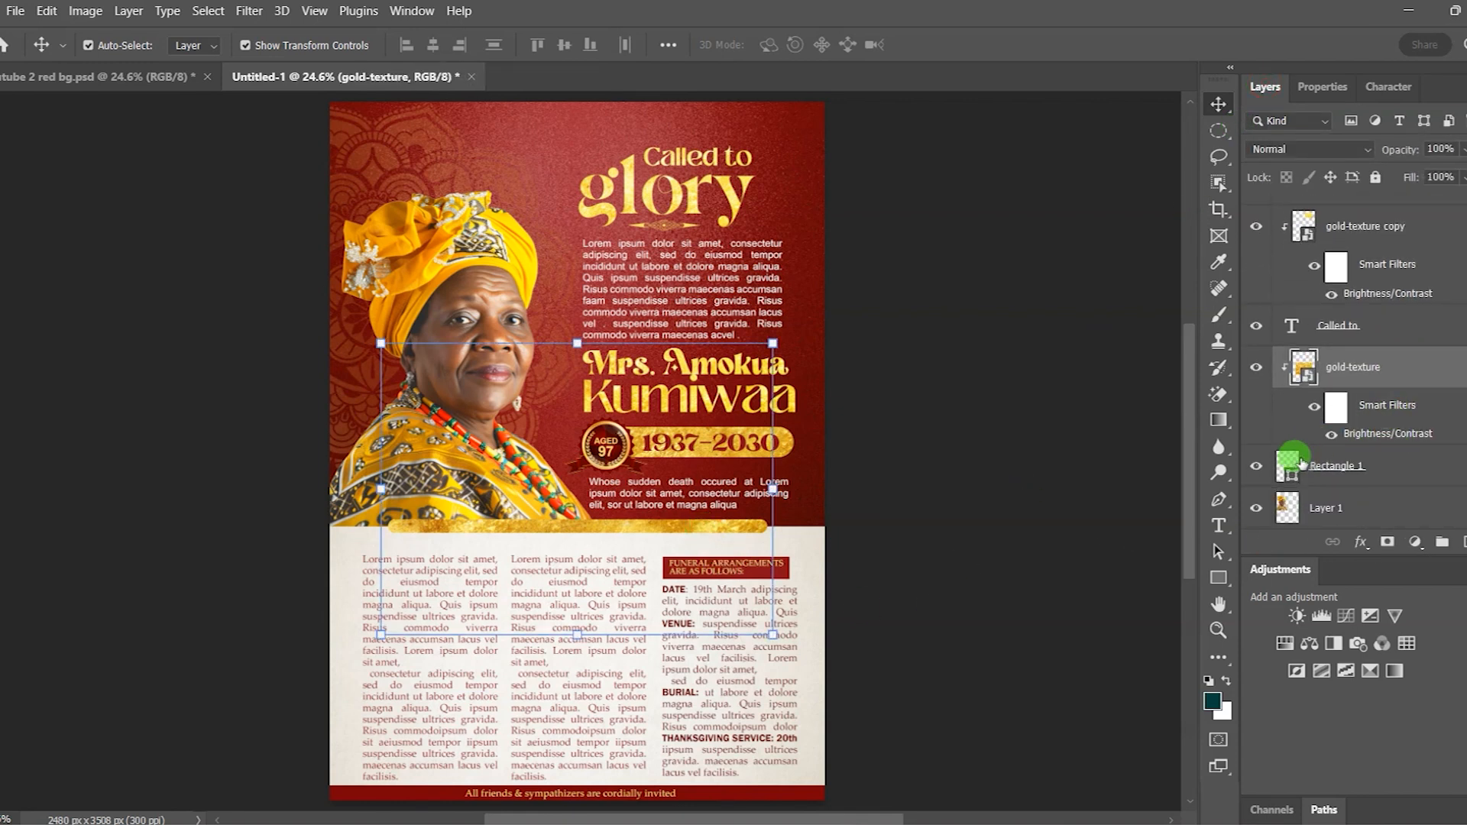
left_click(1388, 472)
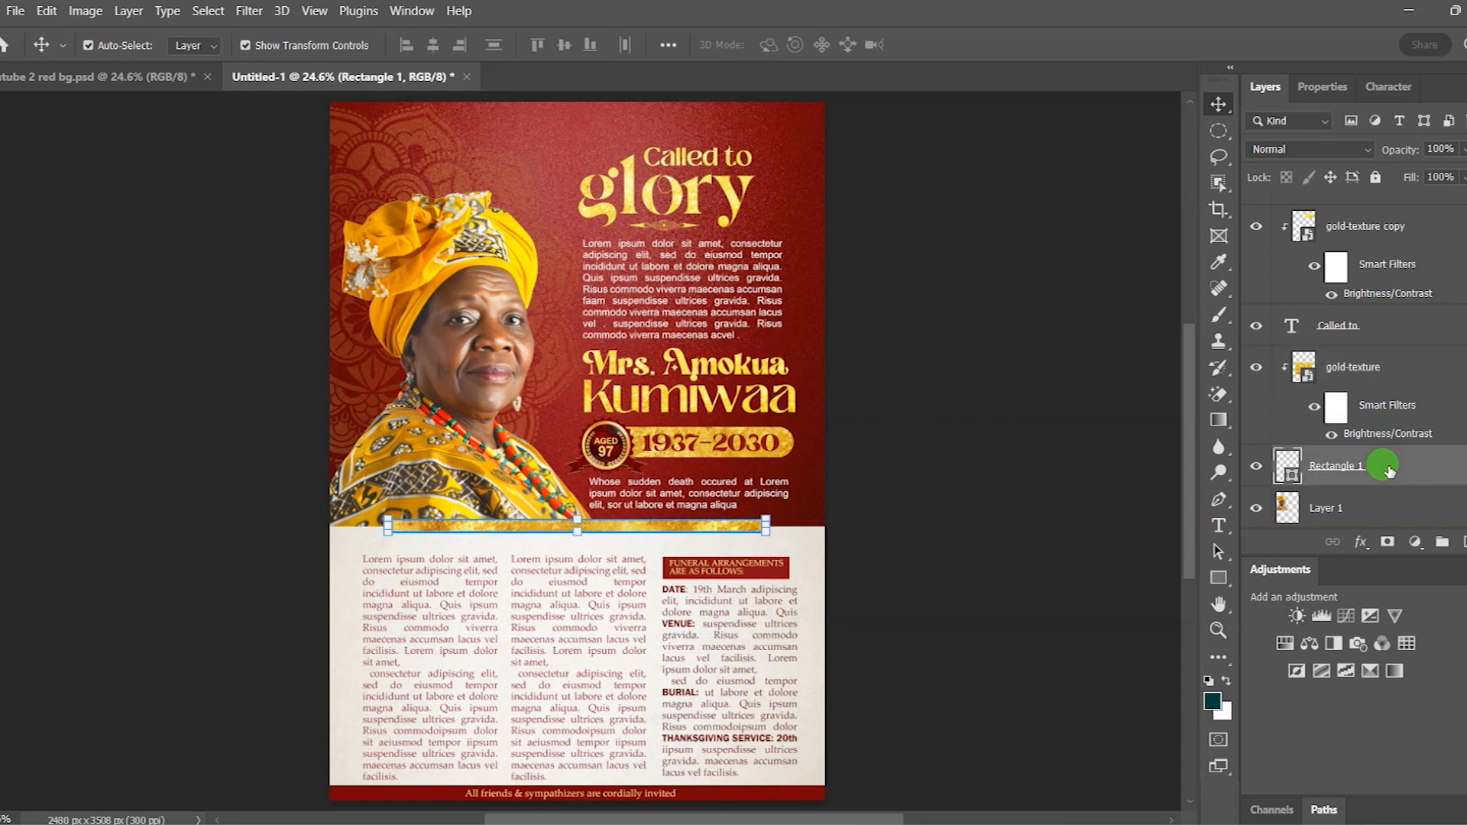
left_click(1361, 544)
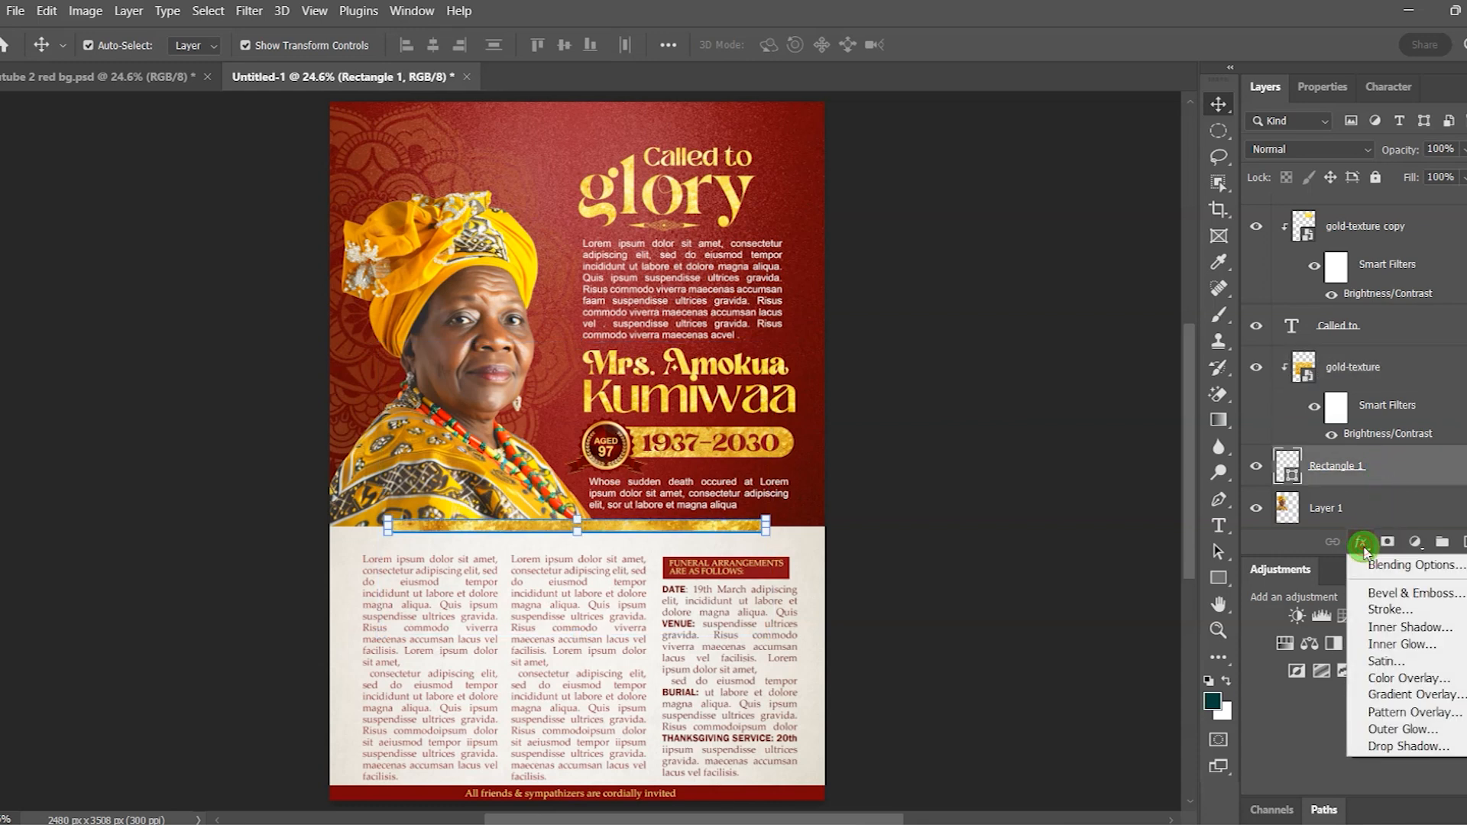
left_click(1444, 748)
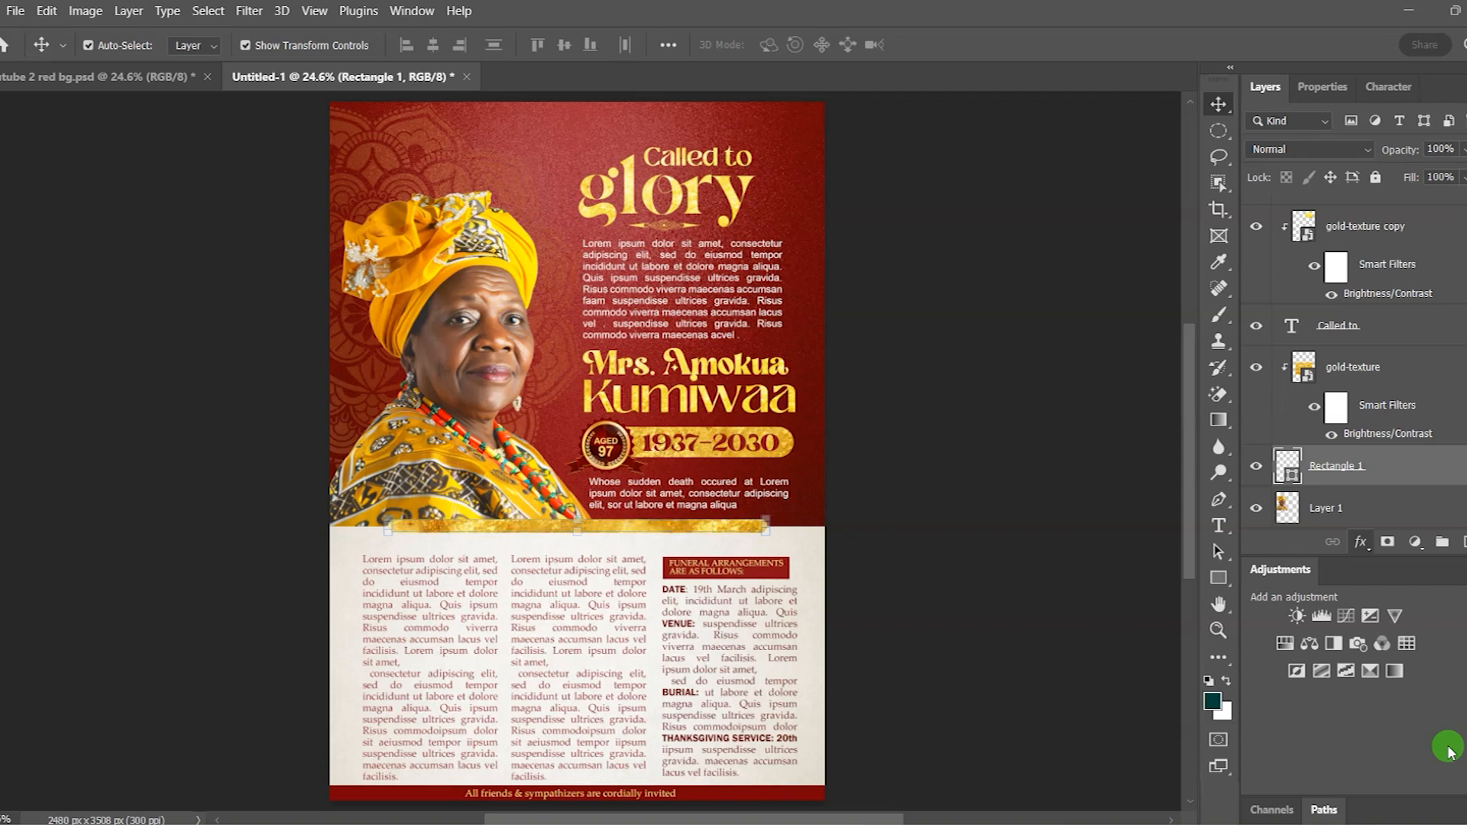
left_click_drag(1057, 297, 1201, 210)
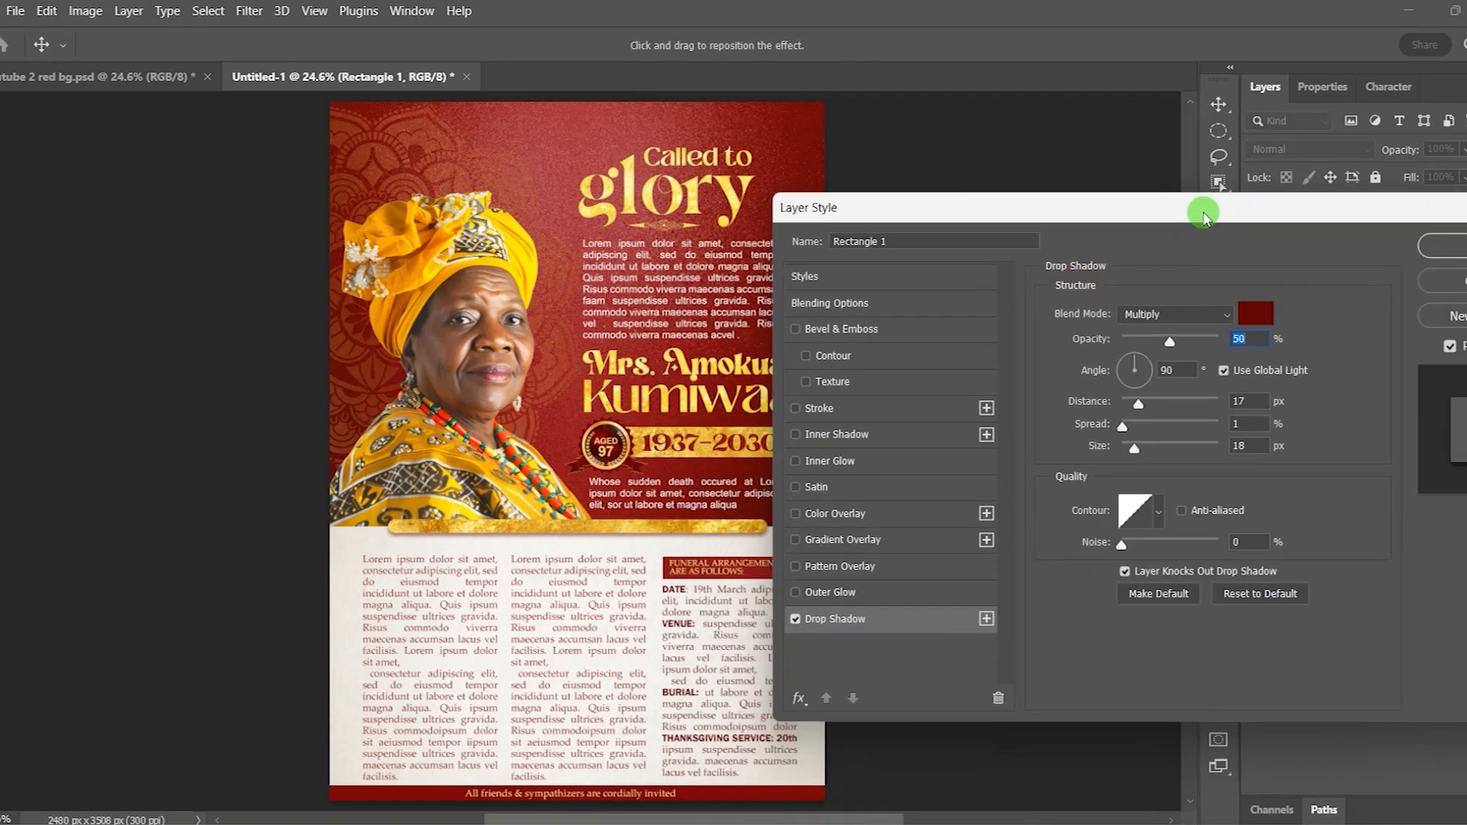
- Set the divider bar's drop shadow to 35% opacity, 16 px distance and 29 px size, and apply it
left_click(315, 11)
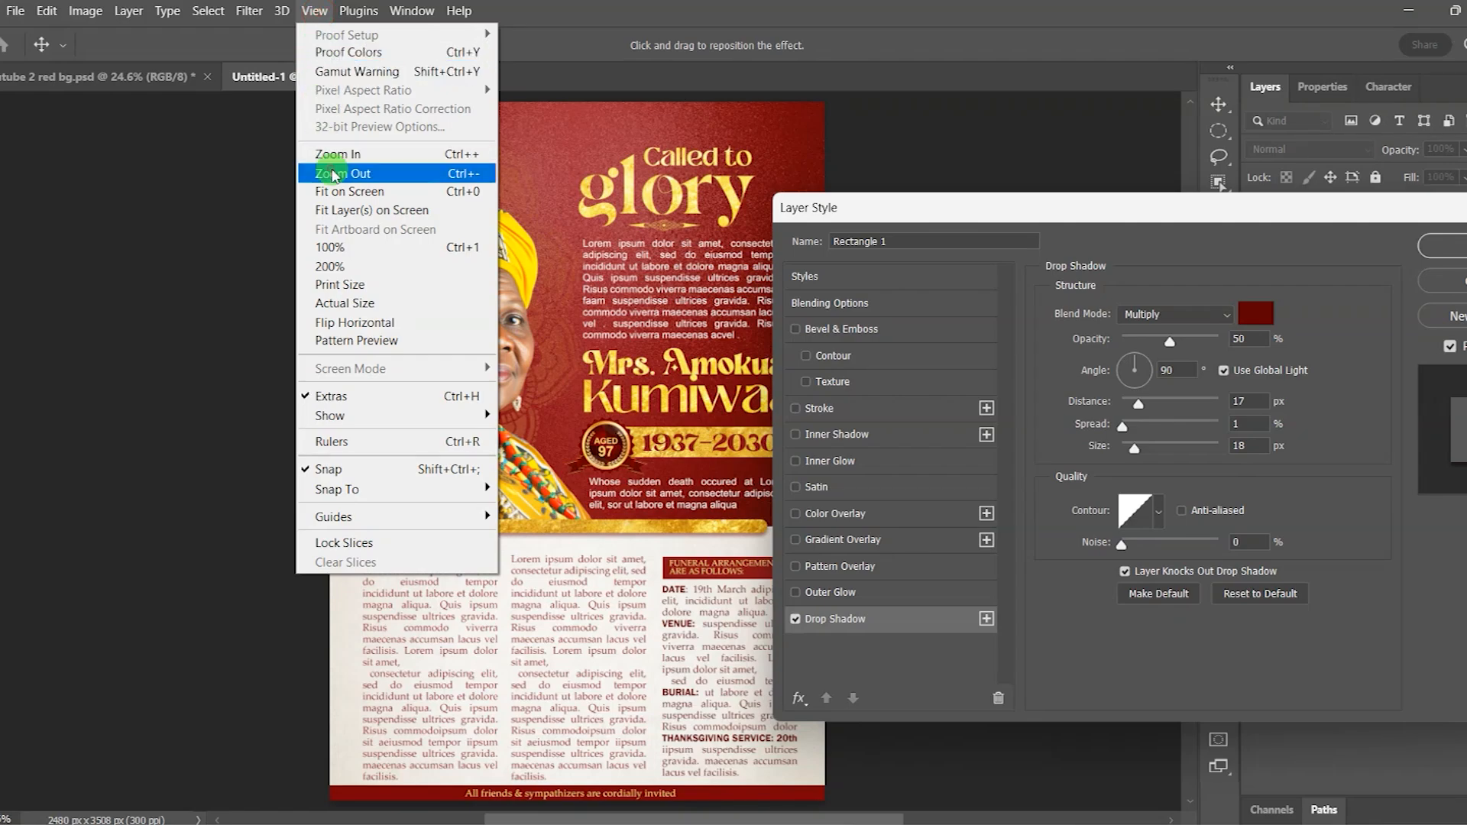
left_click(325, 178)
scroll(642, 586, "up", 14)
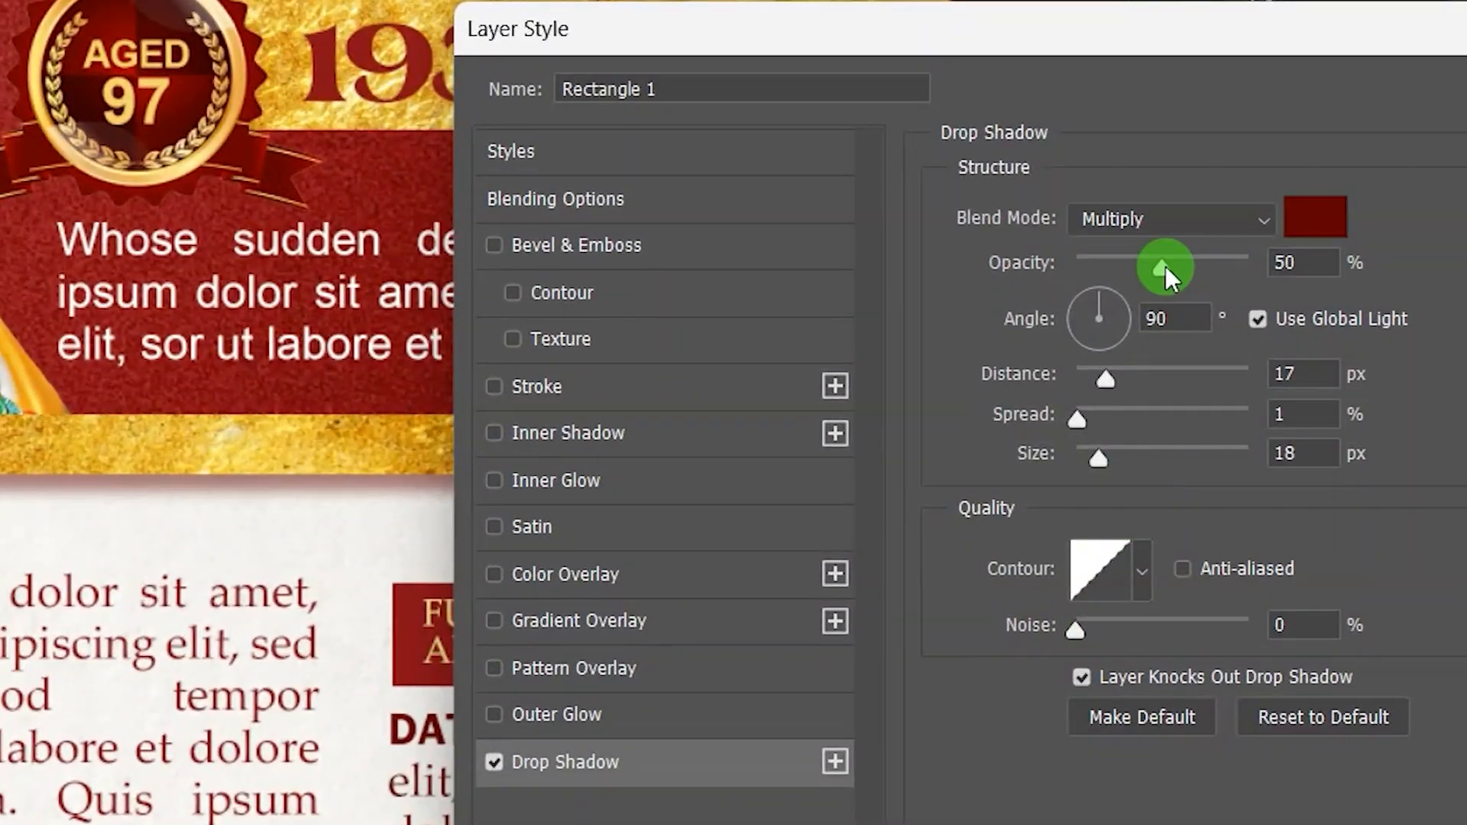
left_click_drag(1165, 266, 1138, 259)
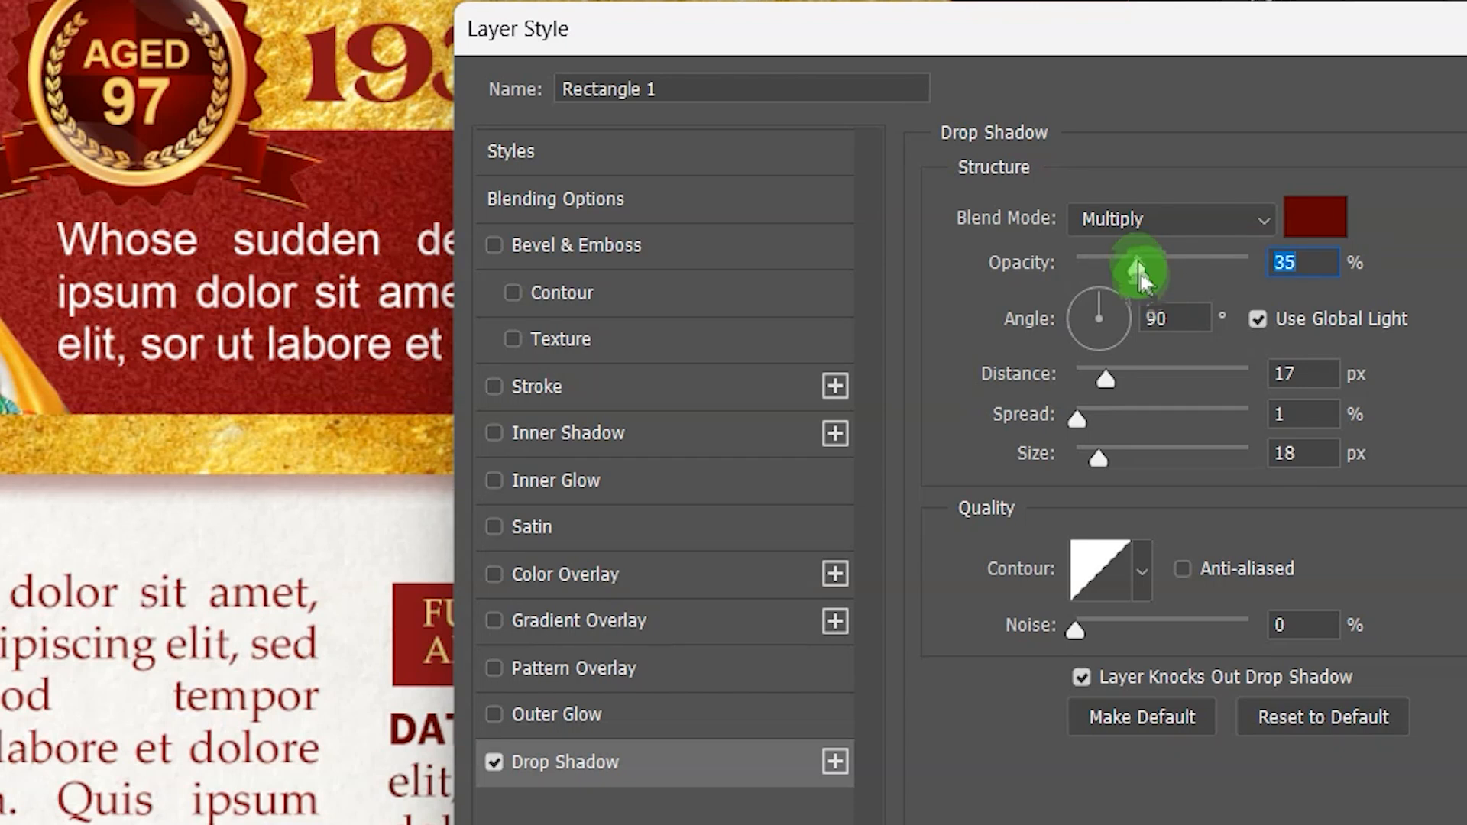
left_click_drag(1107, 374, 1106, 374)
left_click_drag(1107, 462, 1107, 457)
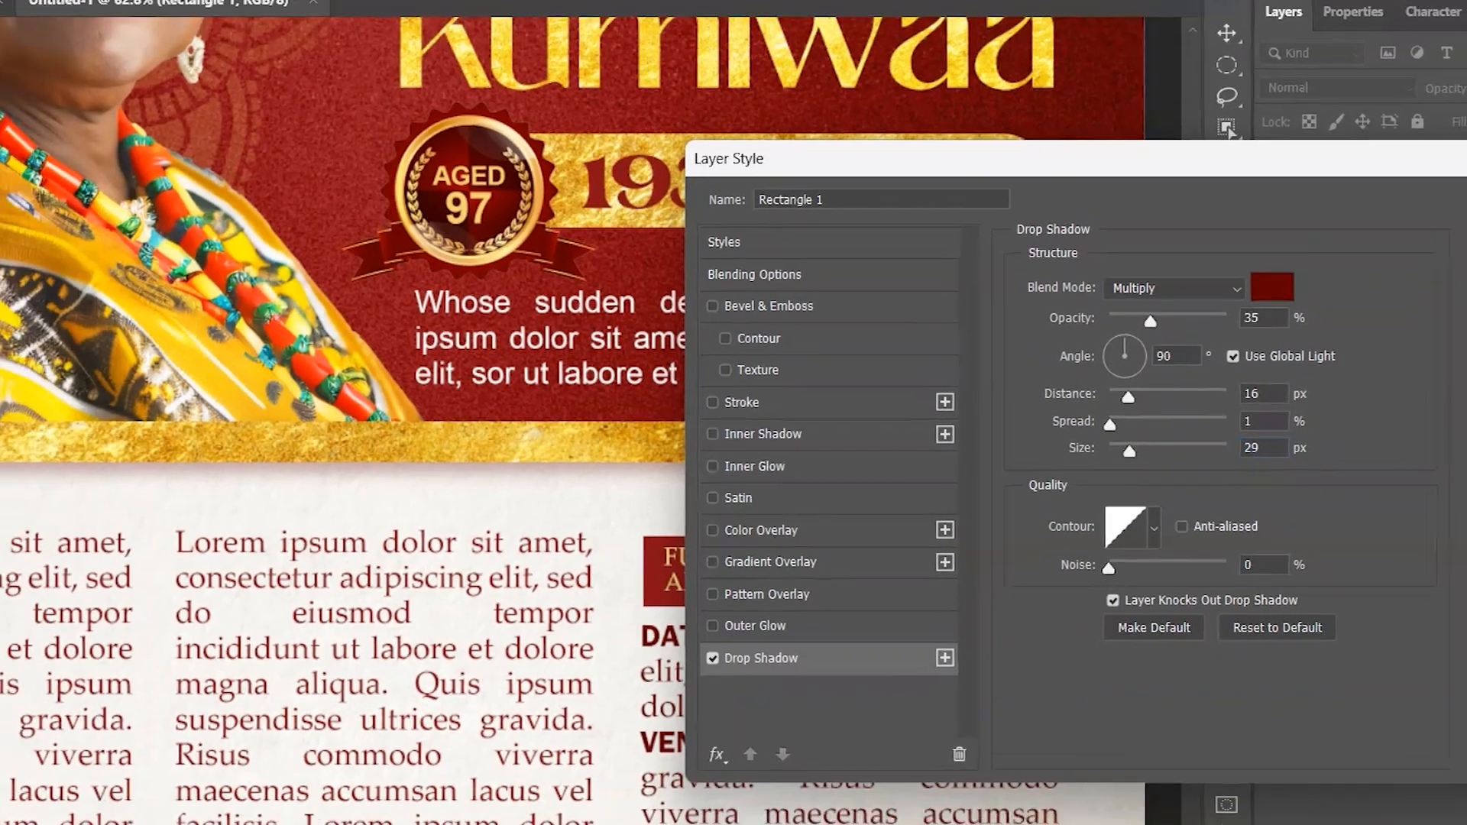
left_click(1451, 251)
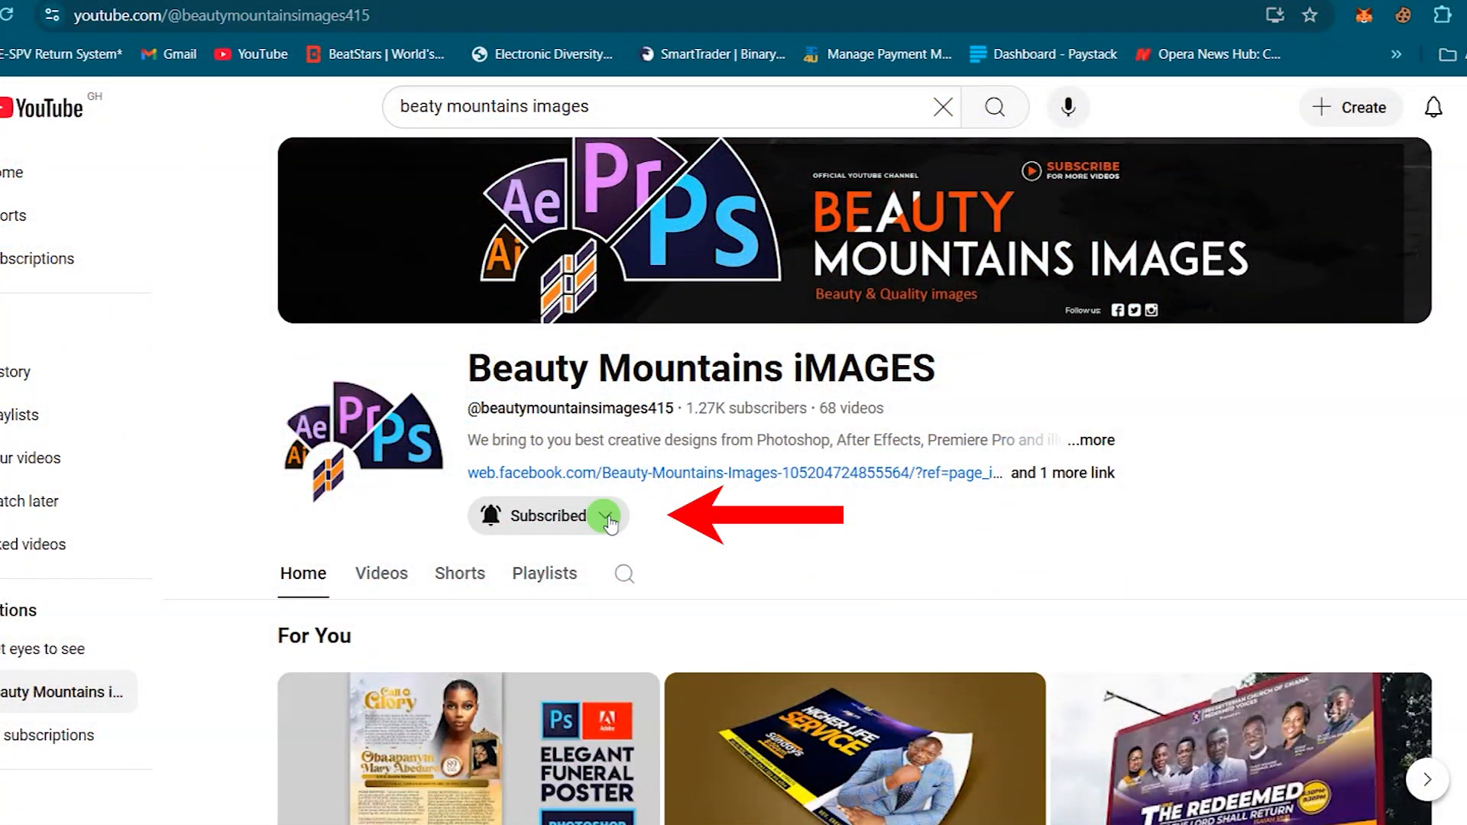
- Switch to YouTube in the browser and look through the videos of the Beauty Mountains iMAGES channel
left_click(607, 518)
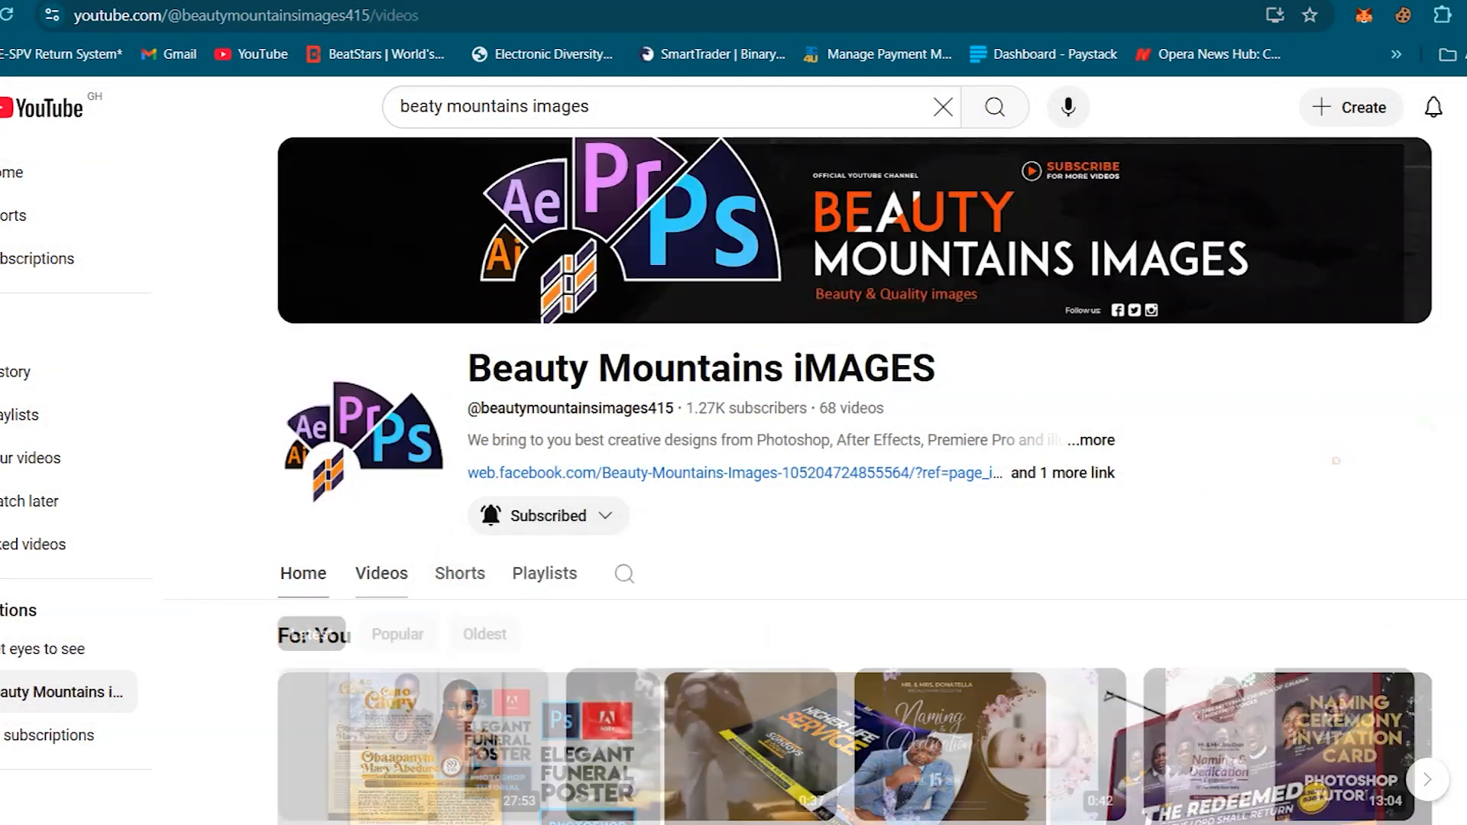
scroll(1441, 632, "down", 15)
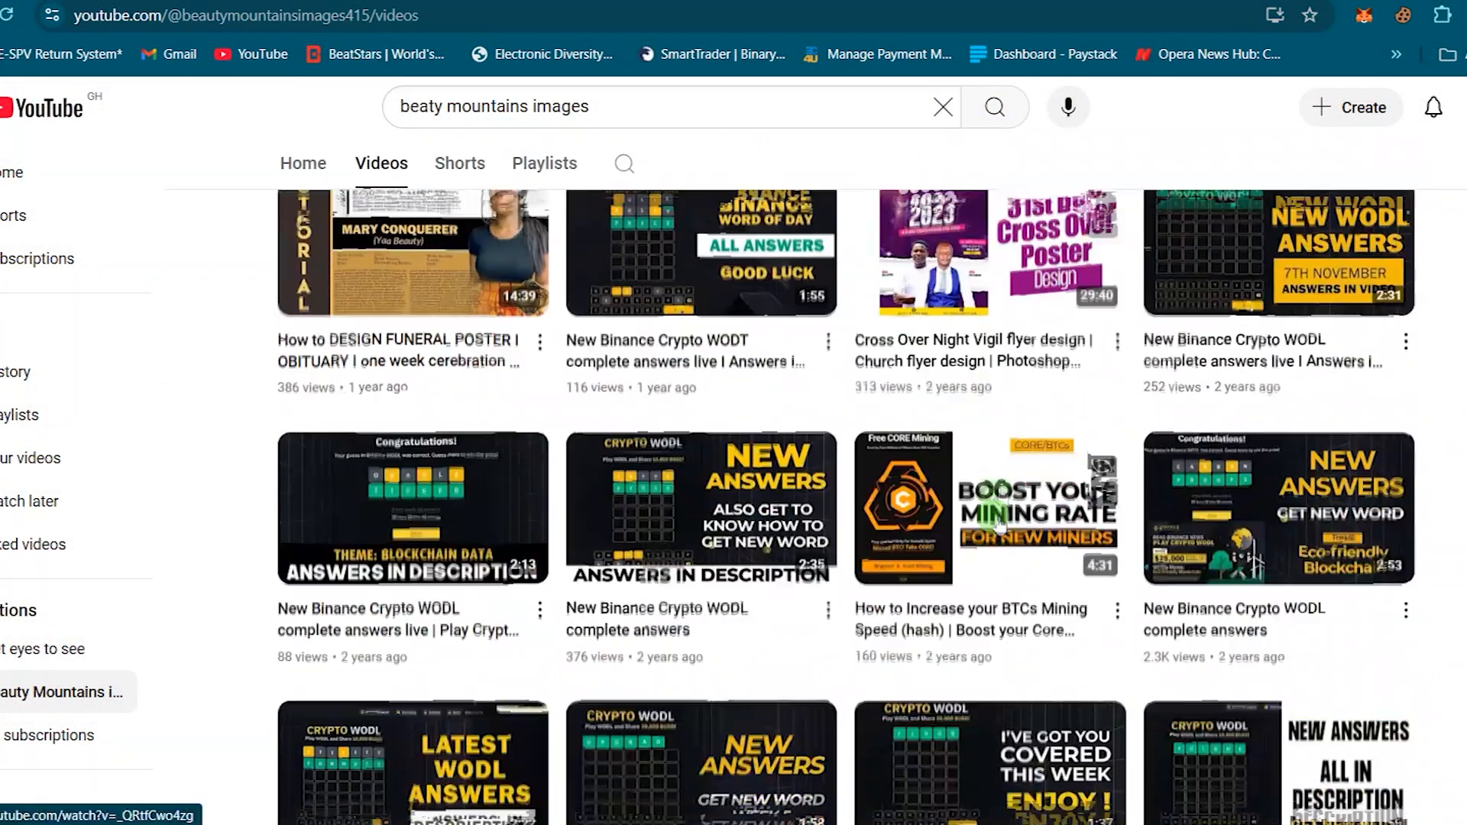
scroll(923, 599, "down", 4)
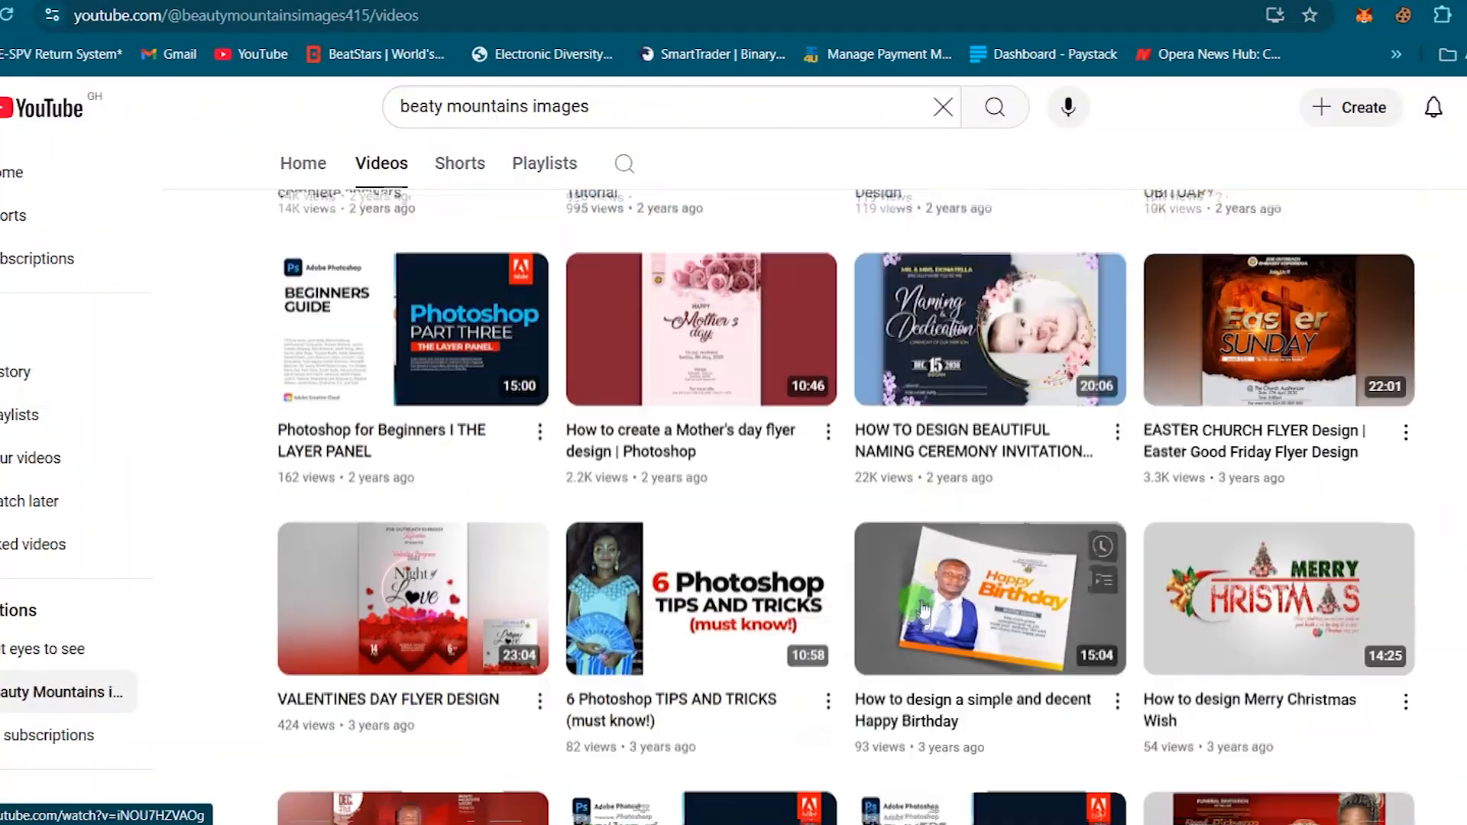
scroll(787, 753, "down", 5)
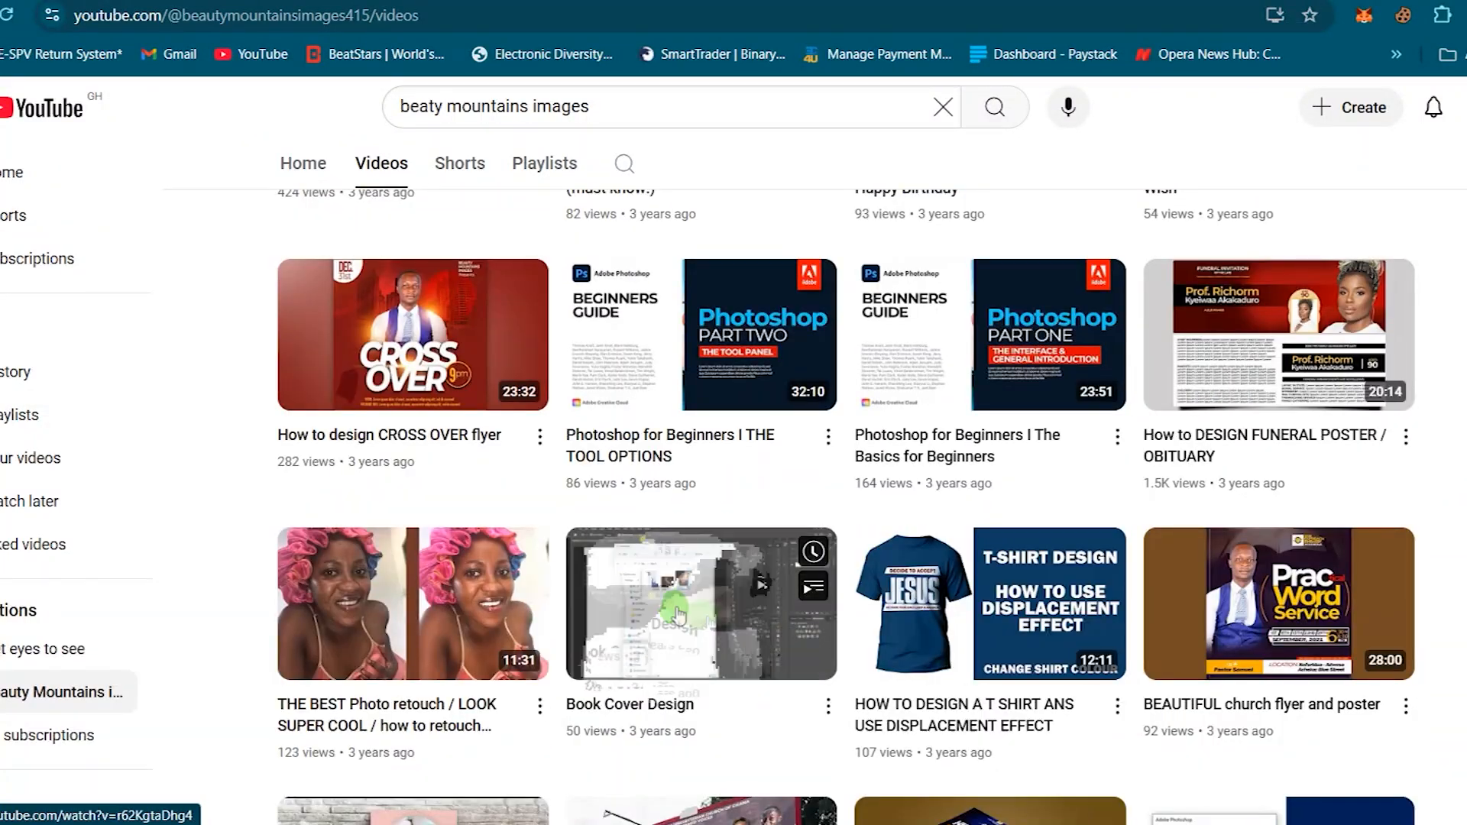
scroll(690, 560, "down", 4)
scroll(690, 560, "down", 3)
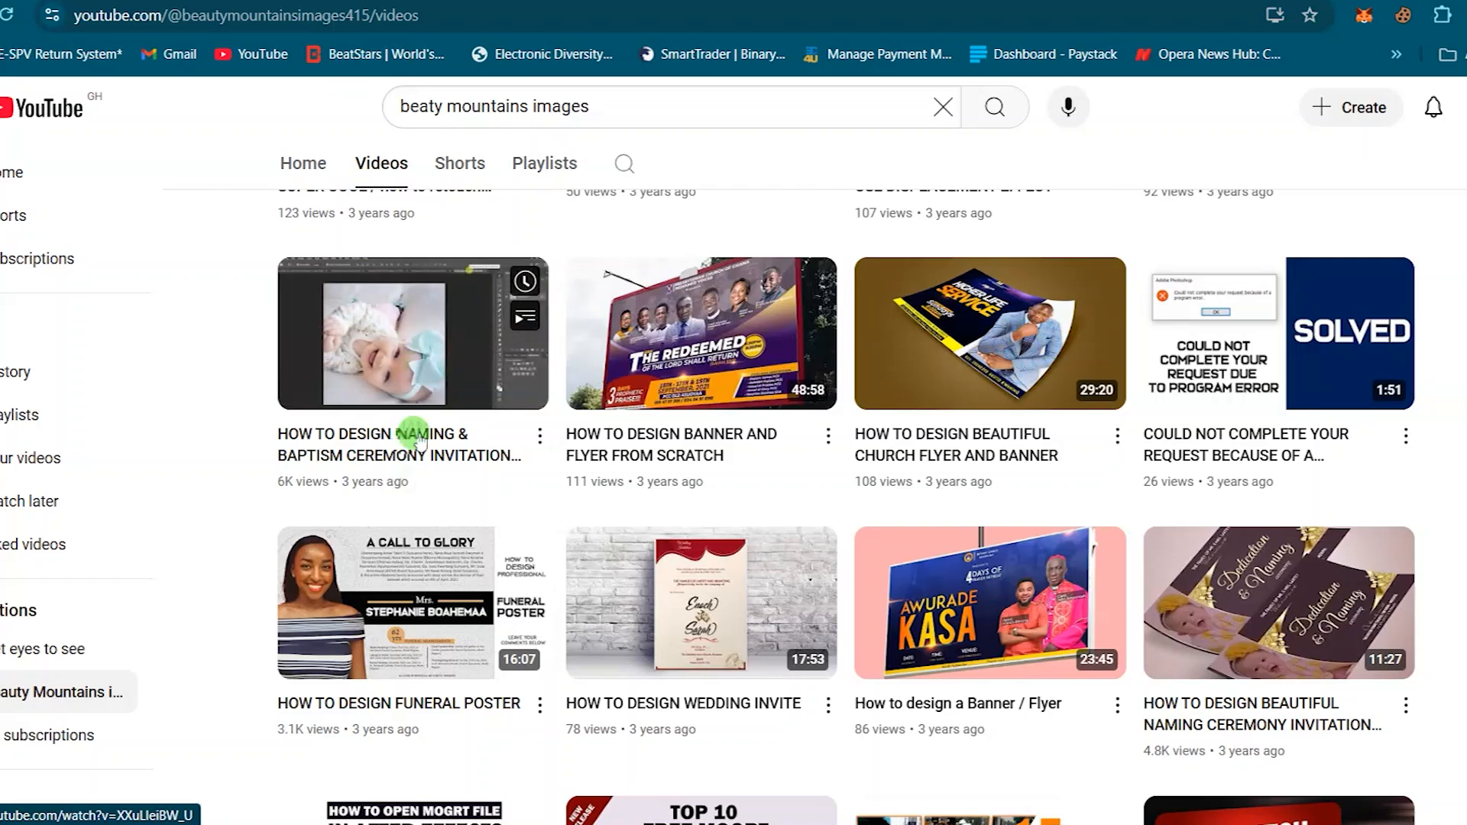